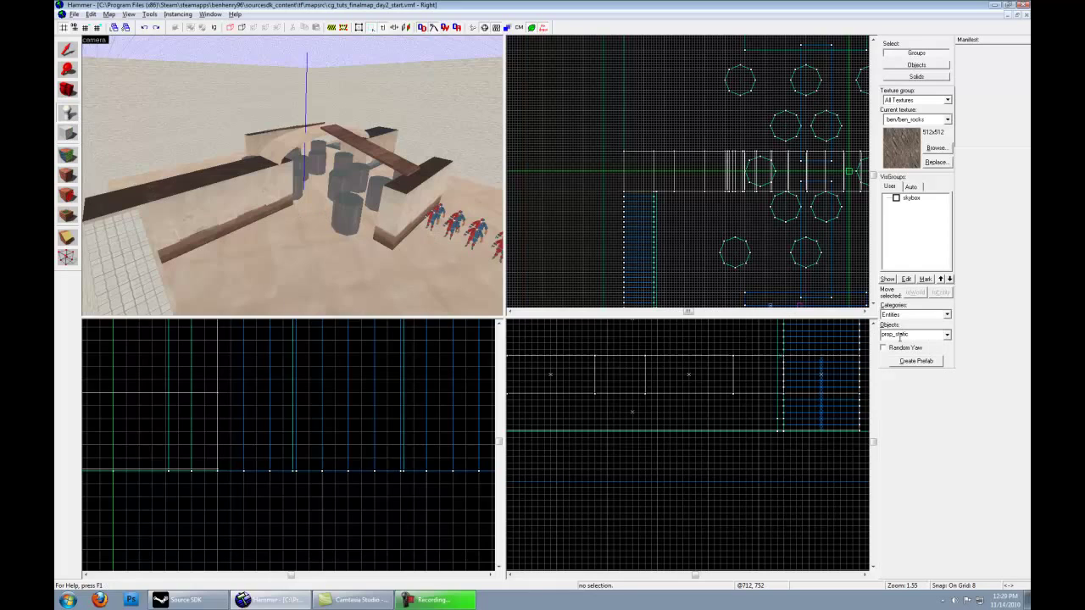
# Place a prop_static entity on the sandy floor near the inner corner of the walls.
pyautogui.click(947, 336)
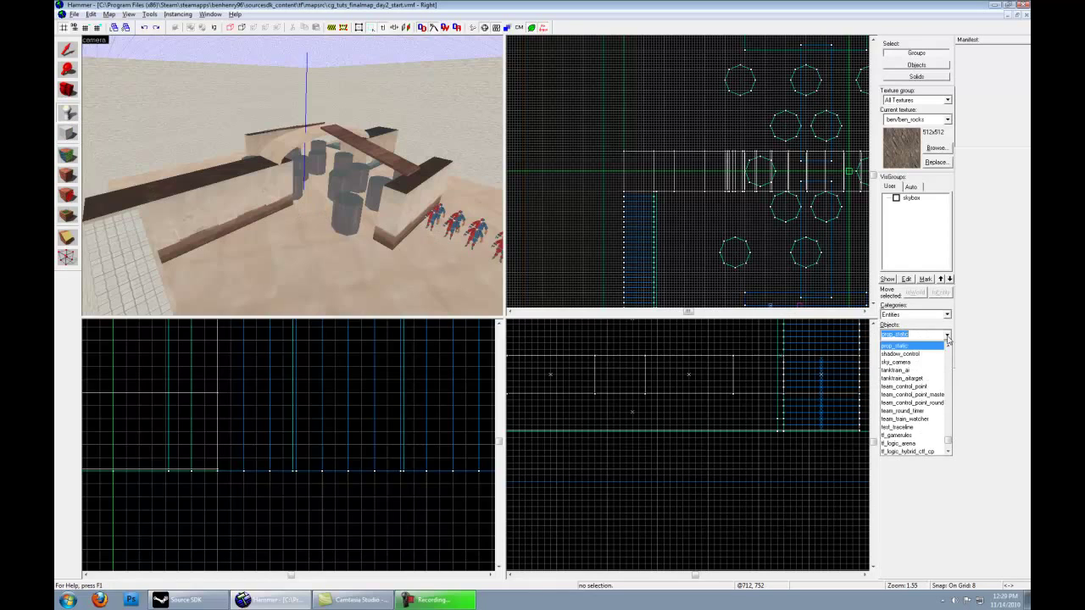
pyautogui.moveTo(949, 437); pyautogui.dragTo(953, 371)
pyautogui.click(947, 335)
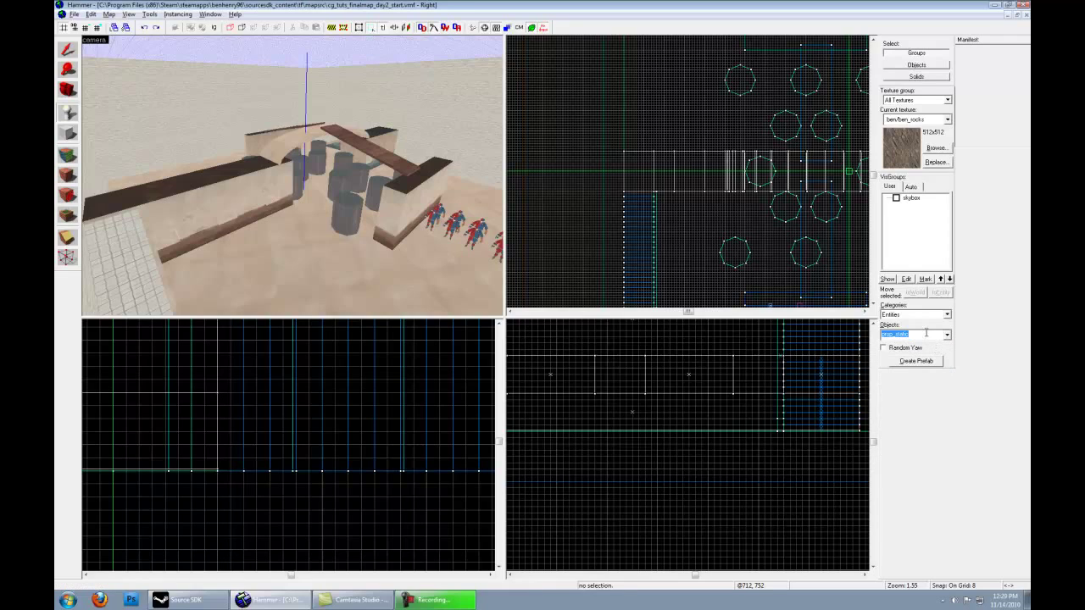
pyautogui.doubleClick(891, 333)
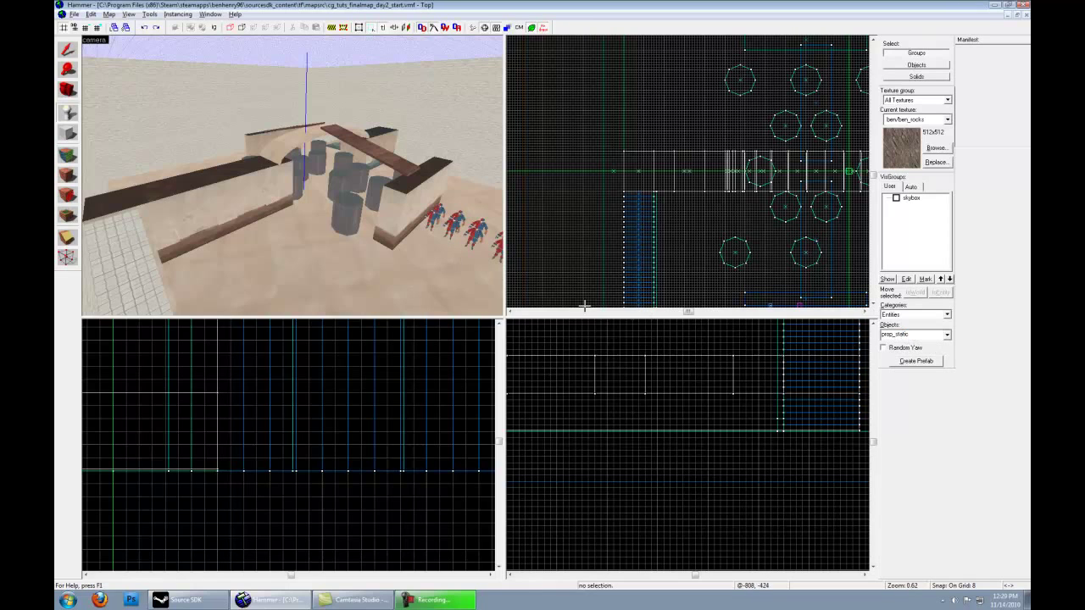
pyautogui.press('z')
pyautogui.press('w')
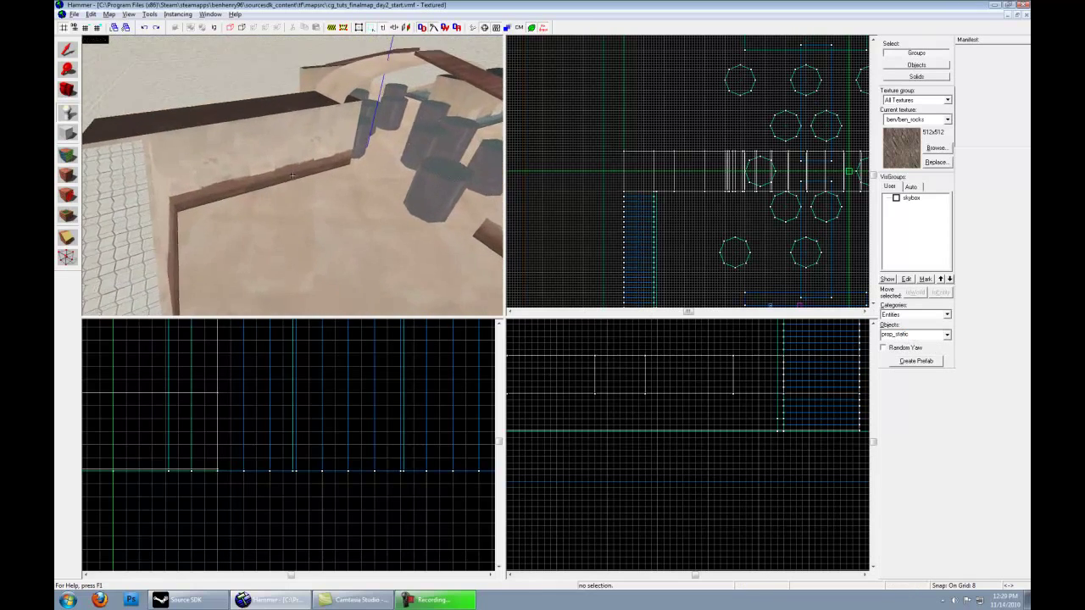
pyautogui.press('z')
pyautogui.click(240, 188)
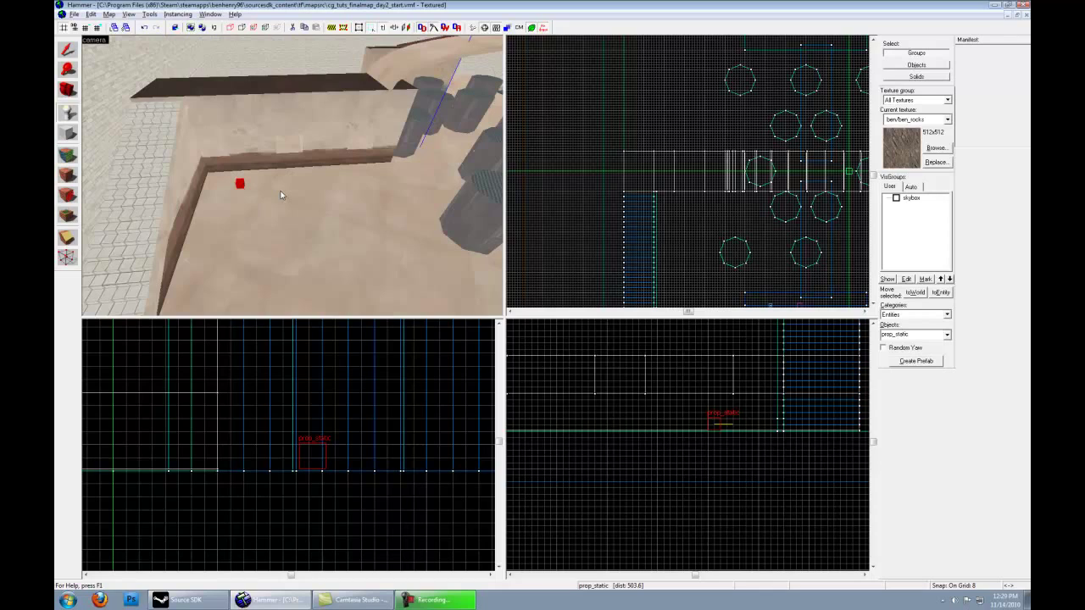
# Open the new prop_static's properties, browse for its World Model and filter the models by "crate".
pyautogui.hotkey('alt', 'Return')
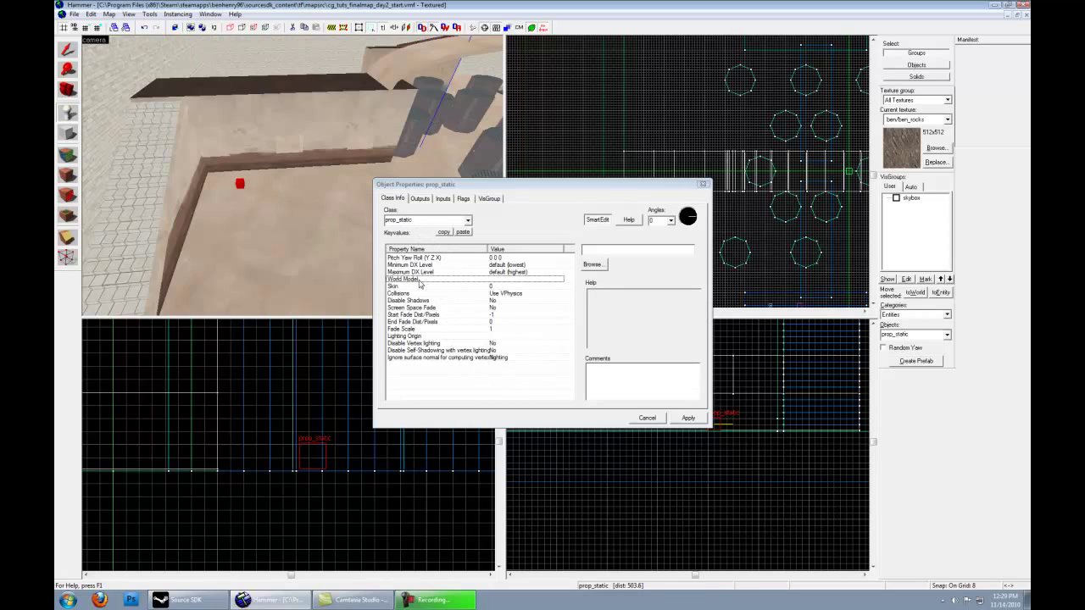
pyautogui.click(592, 265)
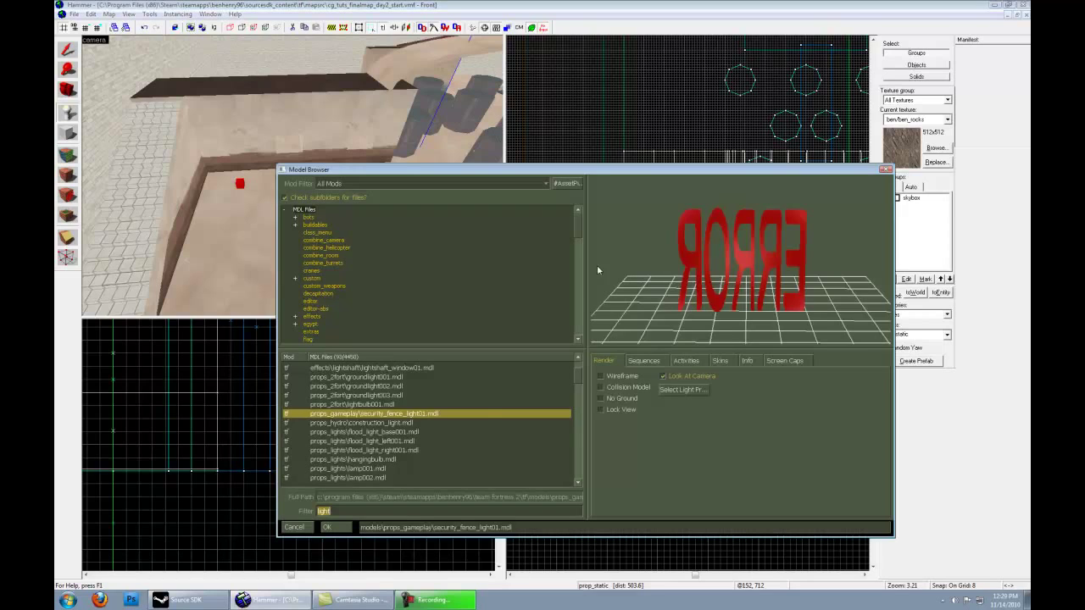
pyautogui.click(378, 432)
pyautogui.scroll(-4, 378, 434)
pyautogui.moveTo(344, 507); pyautogui.dragTo(310, 512)
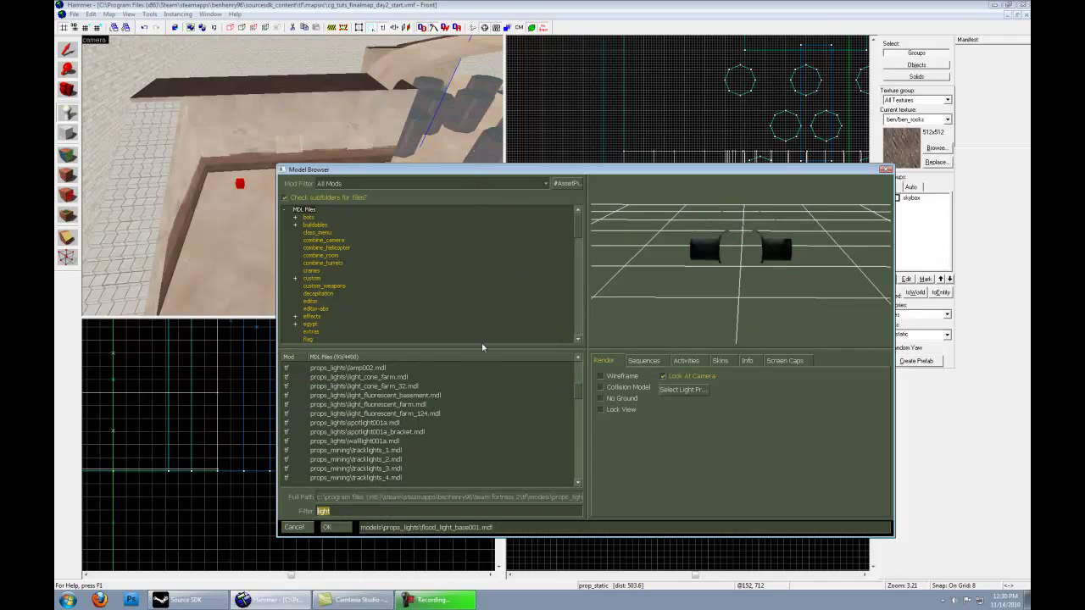
pyautogui.write('crate')
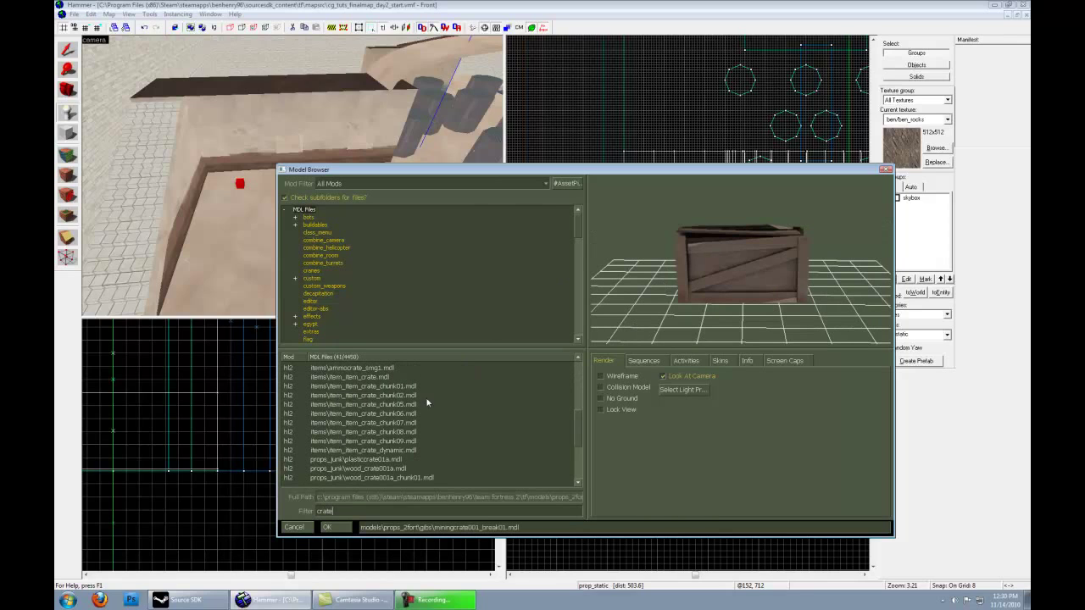
# Preview the crate models in the filtered list, including miningcrate001, miningcrate002 and milk_crate.
pyautogui.click(379, 443)
pyautogui.scroll(-3, 382, 445)
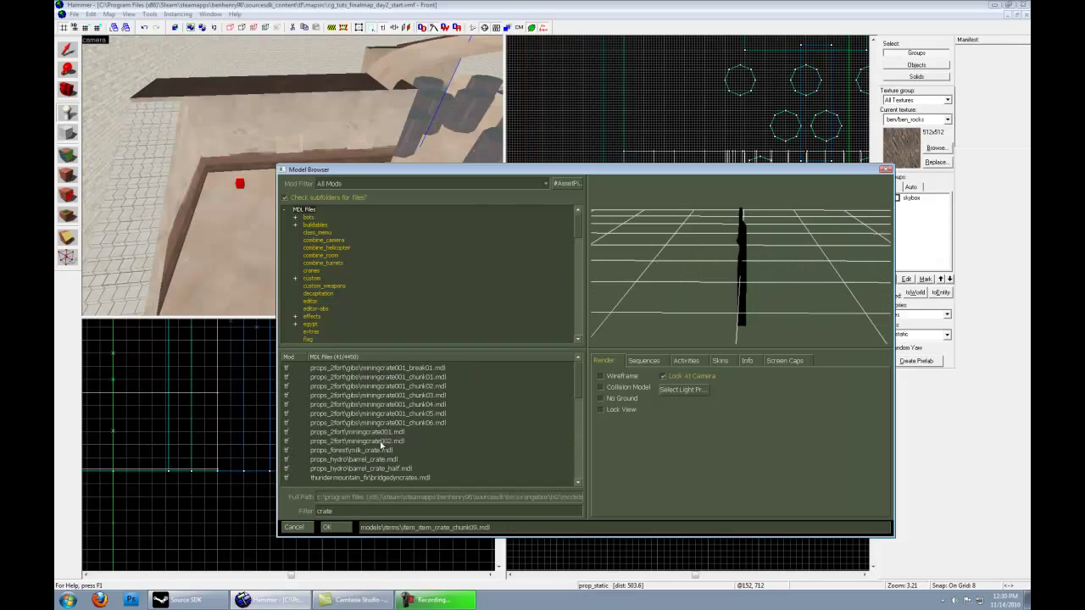
pyautogui.click(339, 377)
pyautogui.moveTo(726, 272)
pyautogui.mouseDown()
pyautogui.moveTo(792, 279)
pyautogui.moveTo(733, 281)
pyautogui.mouseUp()
pyautogui.click(360, 432)
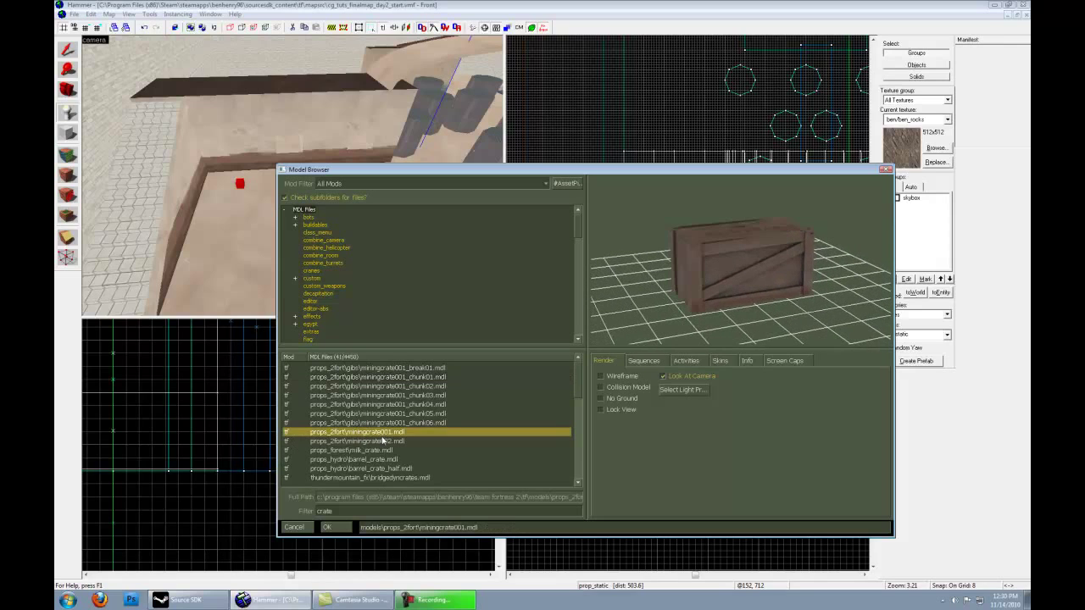
pyautogui.click(383, 442)
pyautogui.click(378, 434)
pyautogui.click(330, 452)
# Compare barrel_crate with barrel_crate_half and apply props_hydro/barrel_crate.mdl as the prop's world model.
pyautogui.click(327, 460)
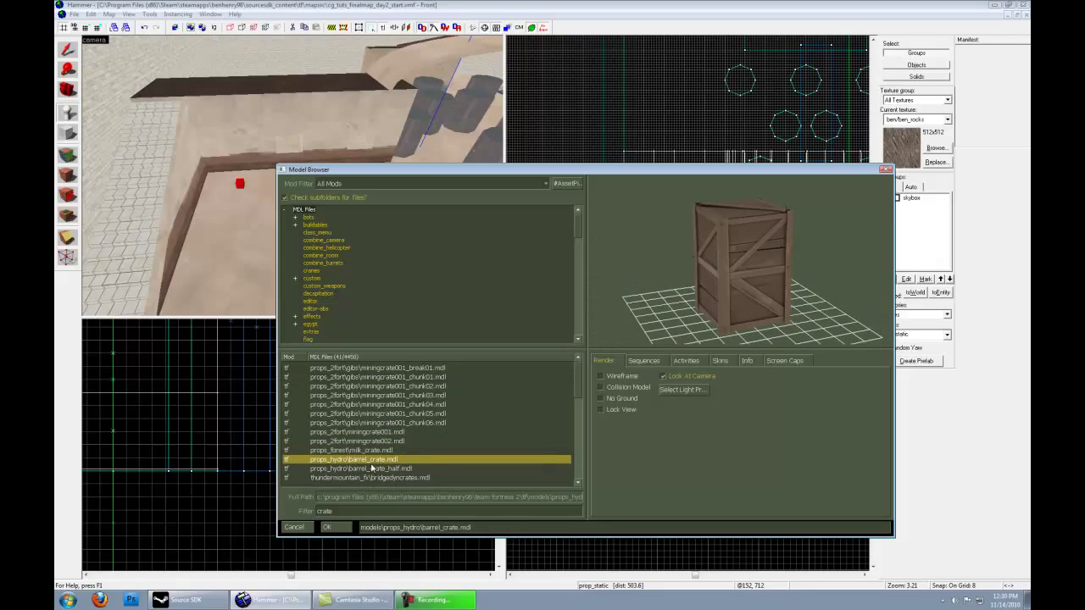
pyautogui.click(371, 468)
pyautogui.click(374, 459)
pyautogui.click(327, 526)
pyautogui.click(688, 418)
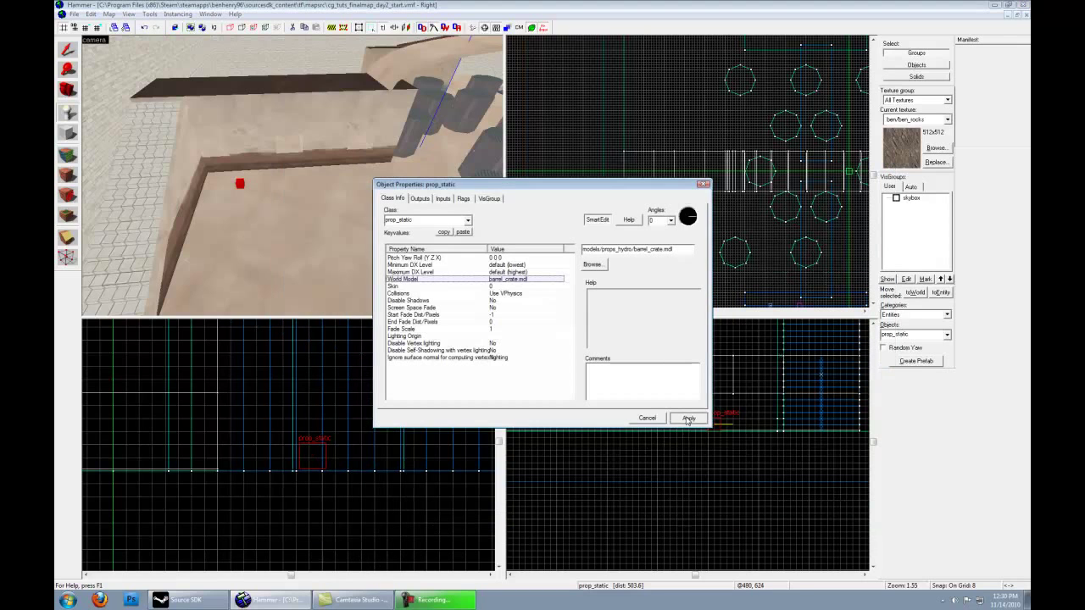
# Move the properties window clear of the 3D view and examine the crate from several sides and above.
pyautogui.press('z')
pyautogui.press('w')
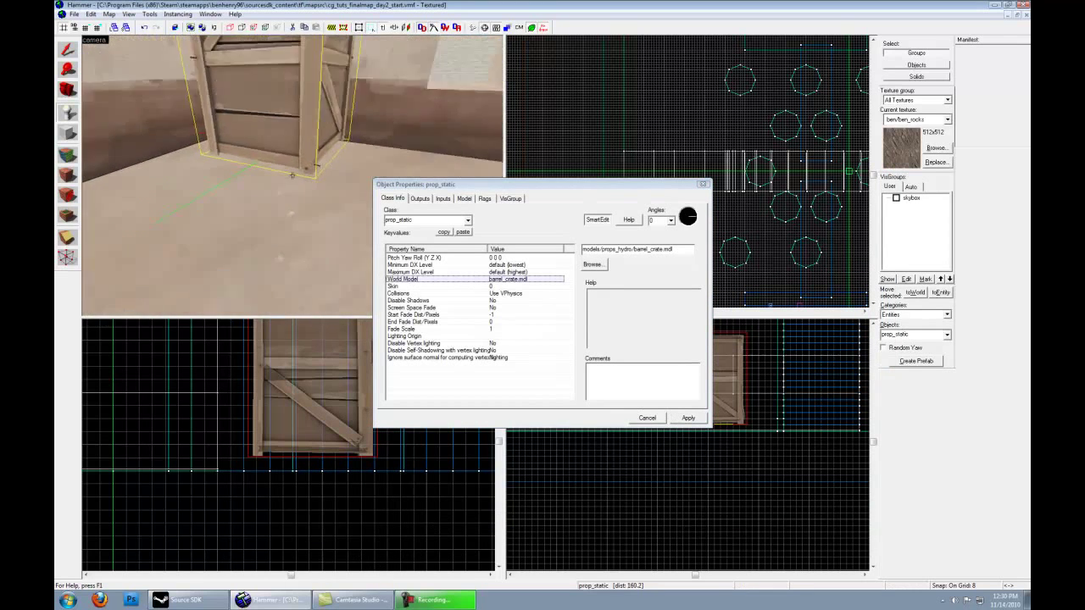
pyautogui.press('z')
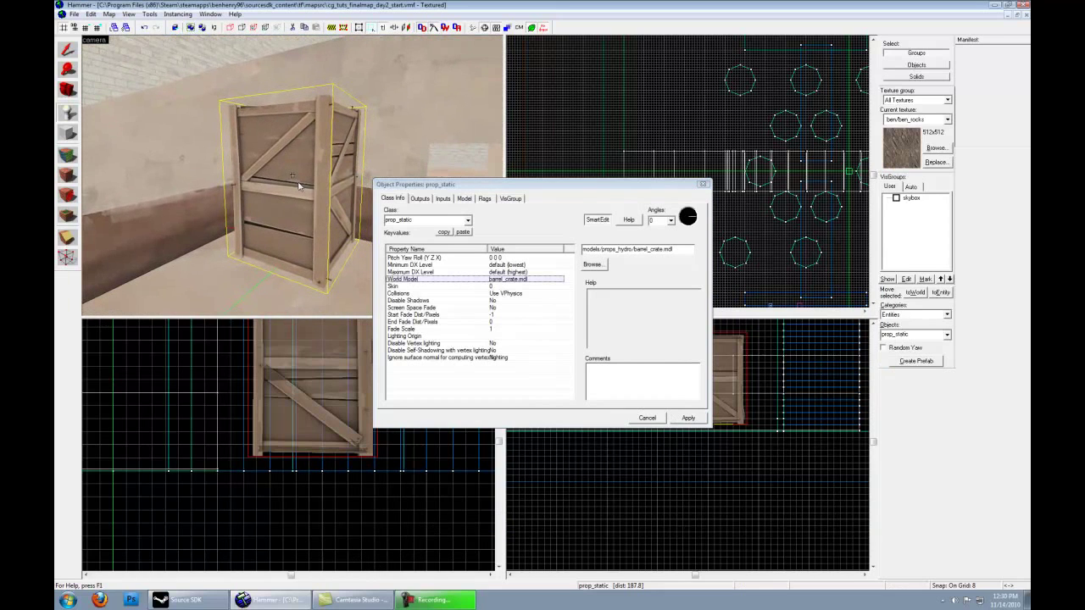
pyautogui.moveTo(687, 190); pyautogui.dragTo(863, 67)
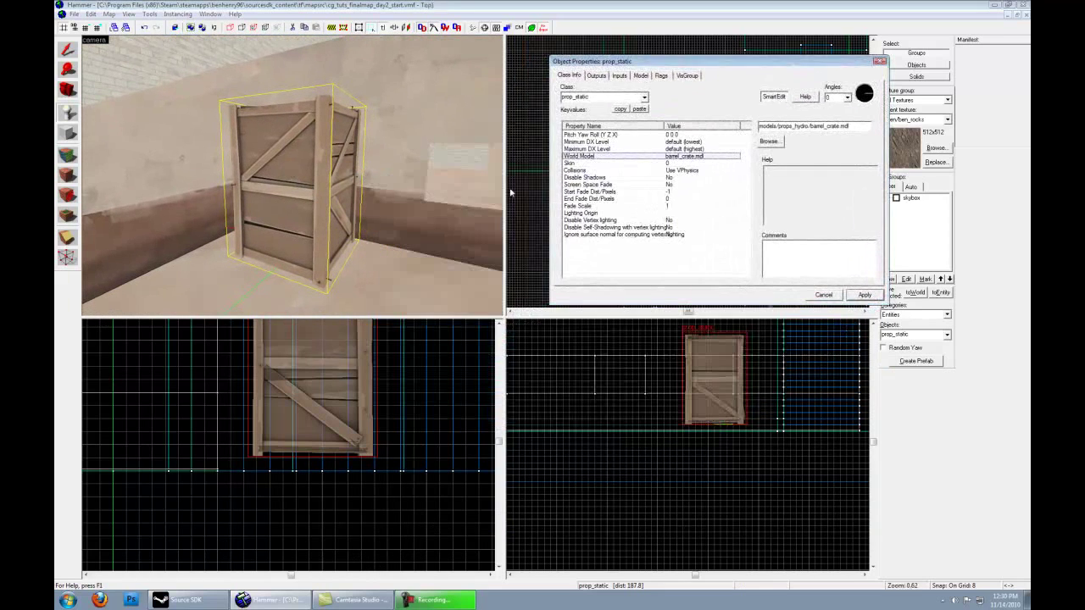
pyautogui.press('z')
pyautogui.press('d')
pyautogui.press('z')
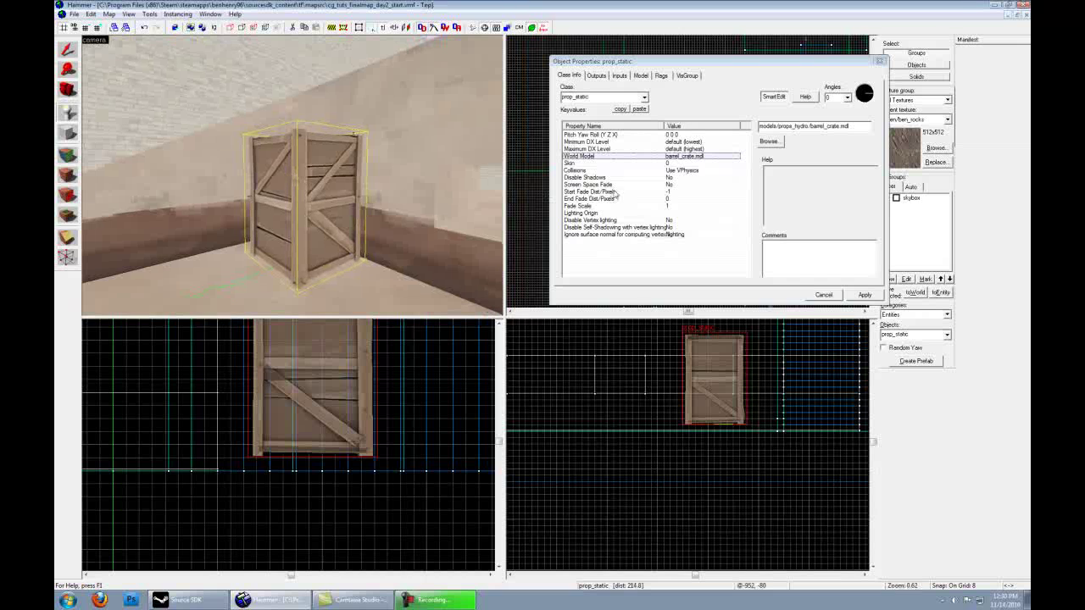
pyautogui.press('z')
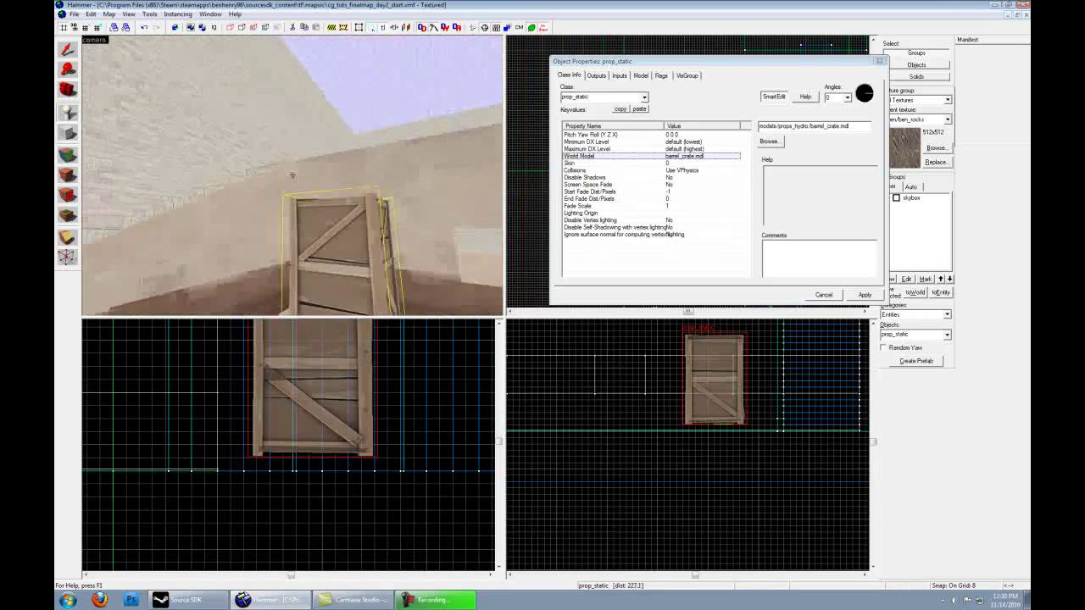
pyautogui.press('s')
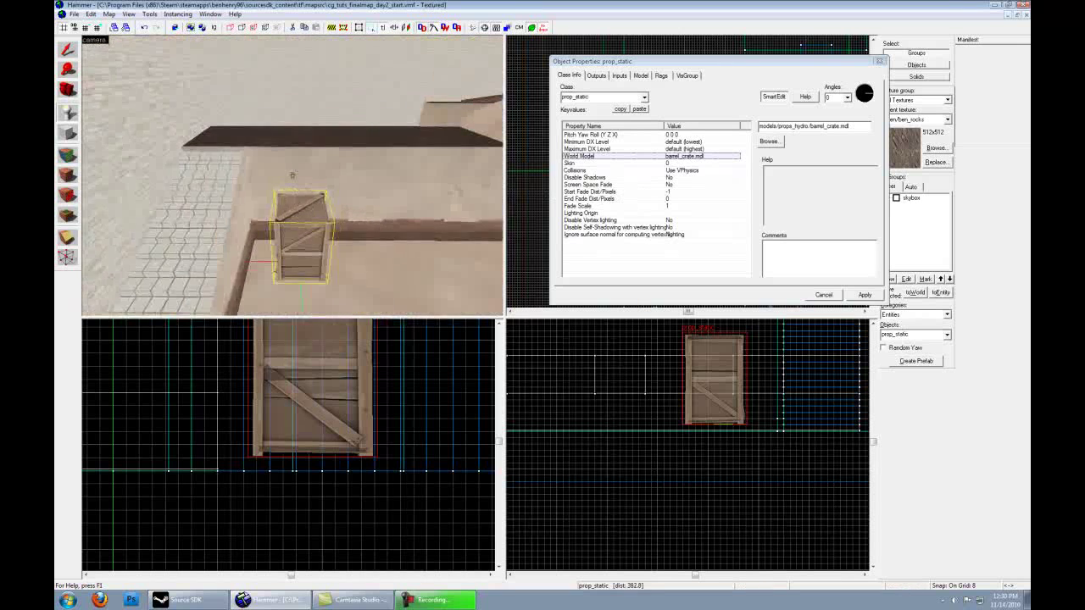
pyautogui.press('z')
pyautogui.press('z')
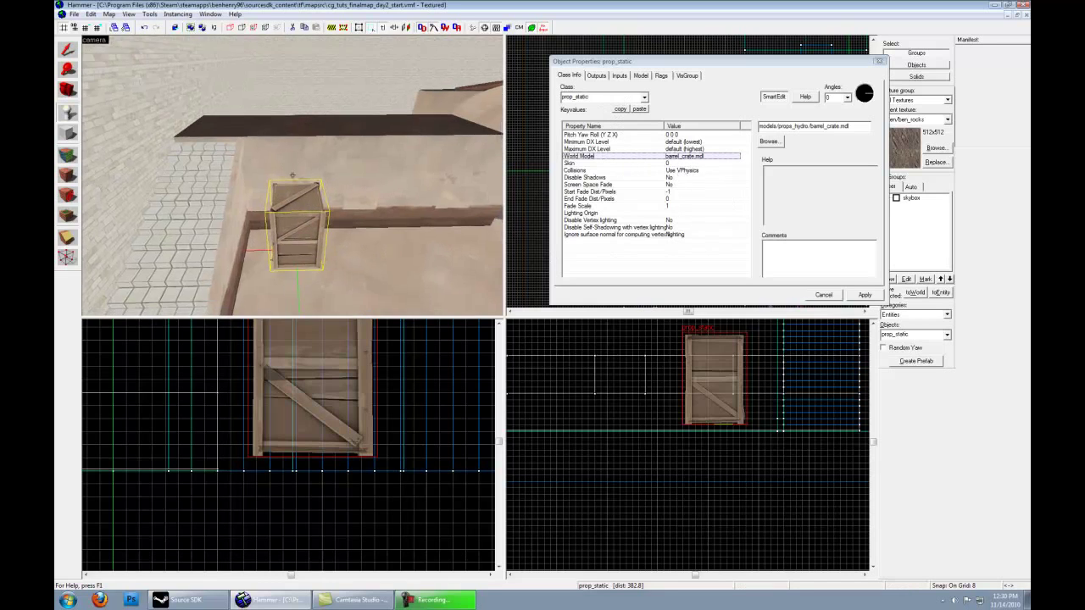
# Rotate the crate to a yaw angle of 60 and close its properties.
pyautogui.press('w')
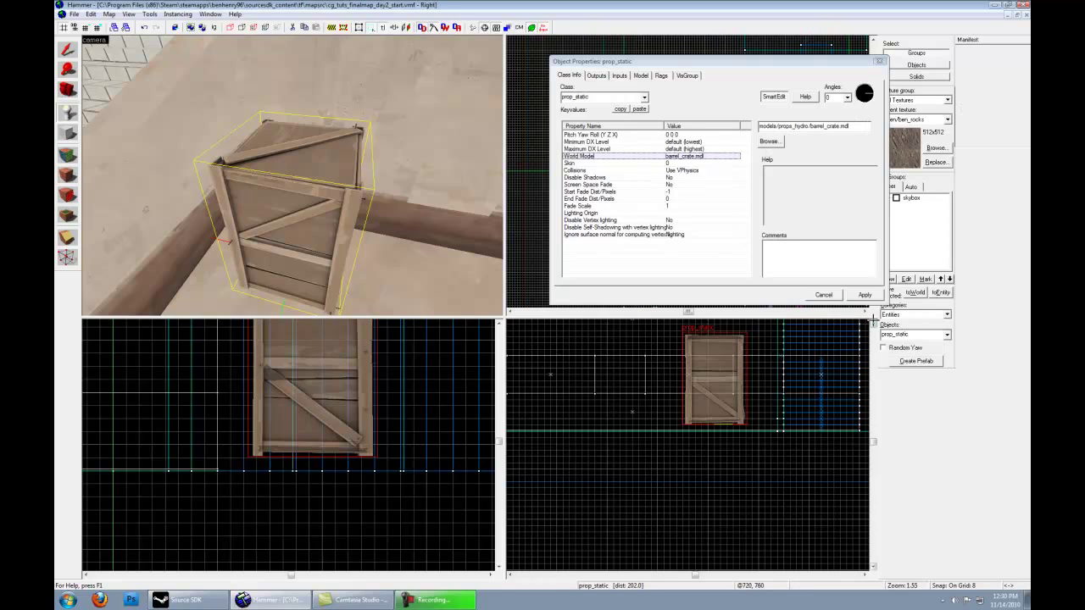
pyautogui.click(870, 84)
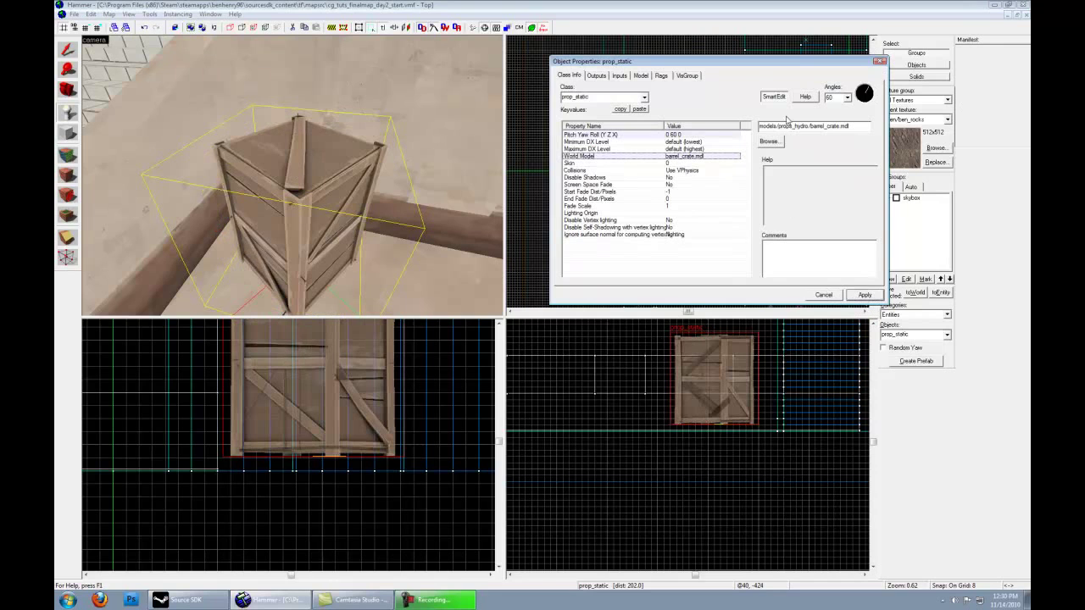
pyautogui.click(880, 61)
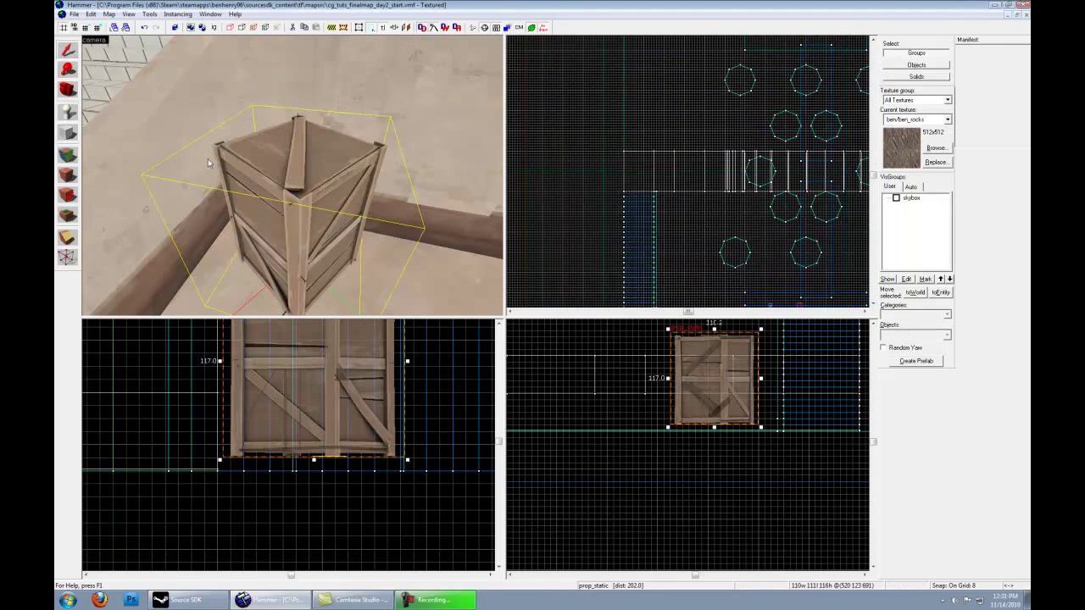
# Move the crate closer to the wall corner in the top view.
pyautogui.moveTo(848, 214); pyautogui.dragTo(736, 127, button='middle')
pyautogui.moveTo(790, 165); pyautogui.dragTo(583, 274, button='middle')
pyautogui.scroll(1, 732, 178)
pyautogui.scroll(2, 732, 177)
pyautogui.moveTo(720, 143); pyautogui.dragTo(736, 140)
pyautogui.press('z')
pyautogui.press('s')
pyautogui.press('z')
# Lower the crate onto the floor and save the map.
pyautogui.moveTo(317, 404); pyautogui.dragTo(284, 423, button='middle')
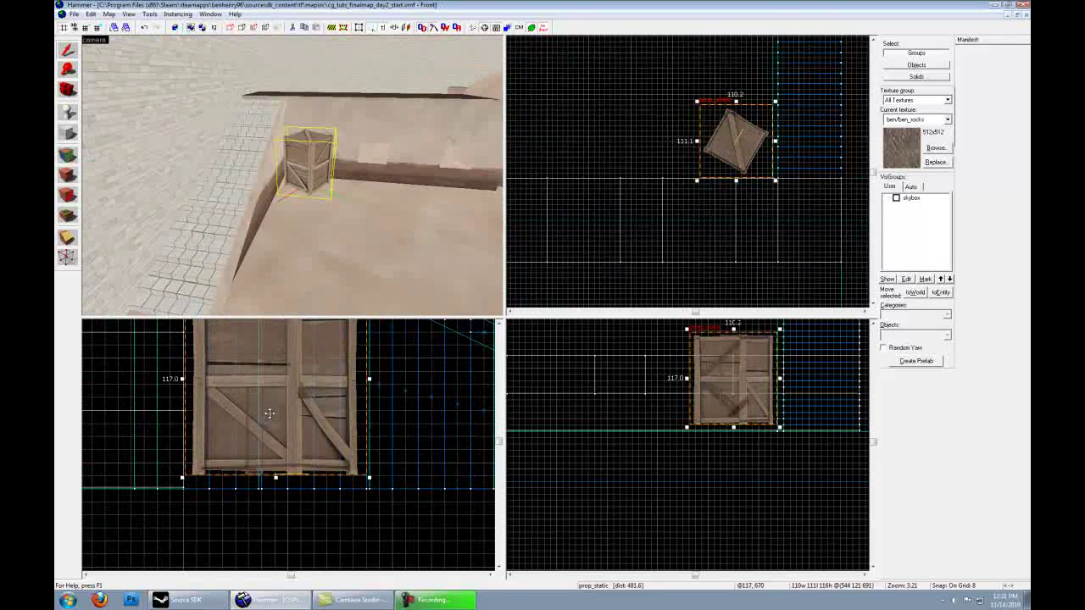
pyautogui.moveTo(270, 413); pyautogui.dragTo(270, 426)
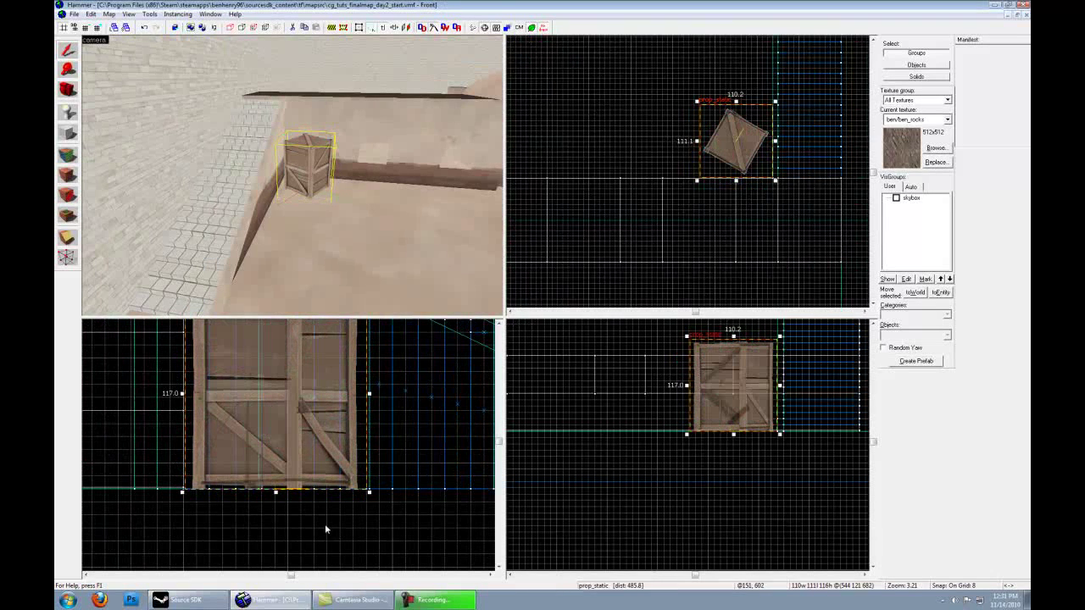
pyautogui.click(73, 14)
pyautogui.click(109, 59)
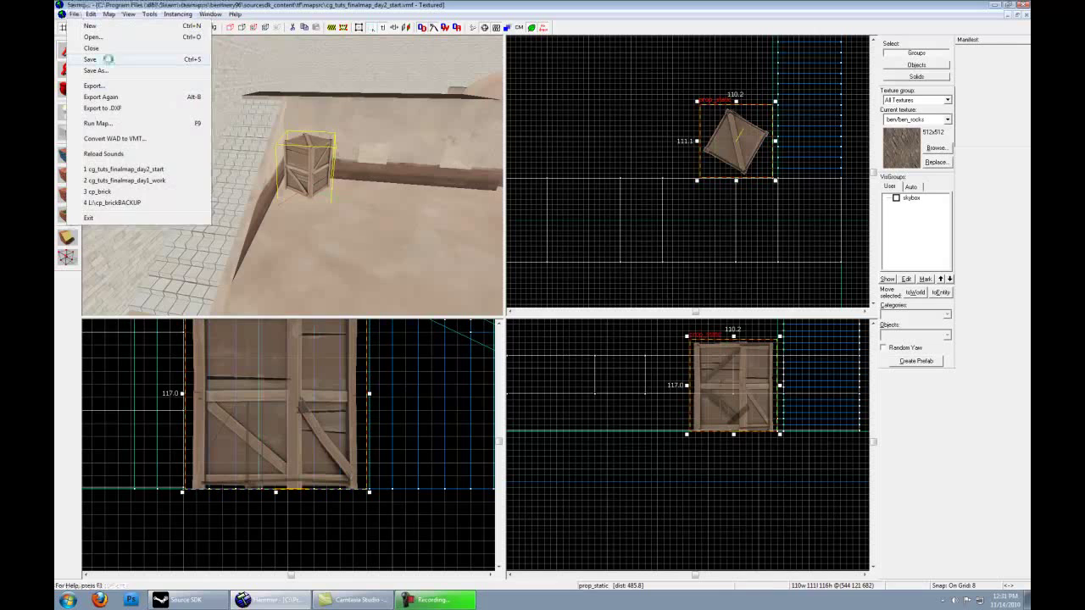
pyautogui.press('z')
pyautogui.press('w')
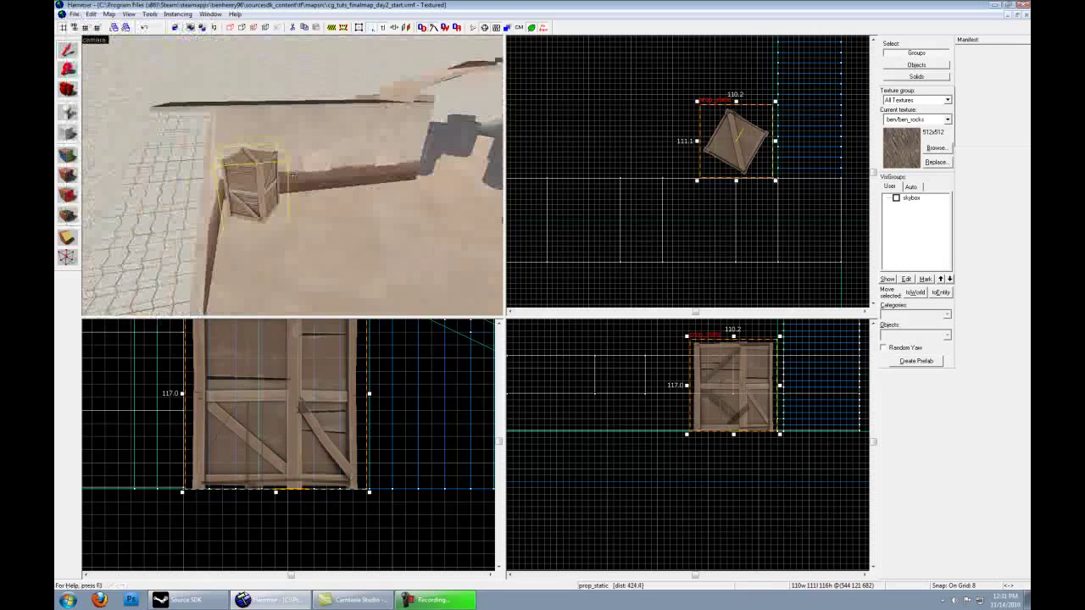
pyautogui.press('s')
pyautogui.press('z')
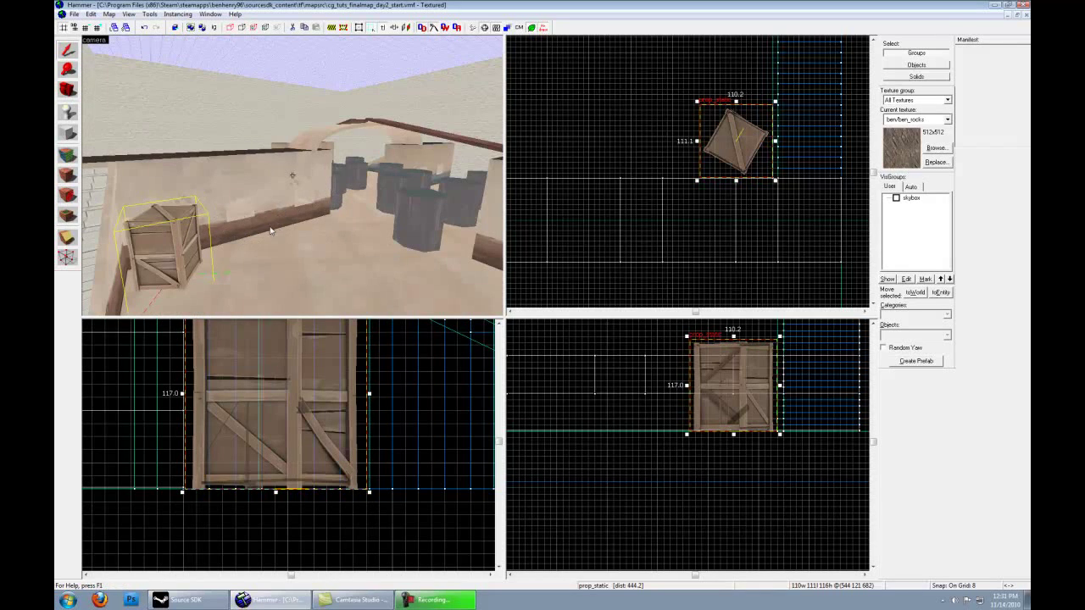
# Place a prop_detail entity high on the outer brick wall and open its properties.
pyautogui.press('z')
pyautogui.press('w')
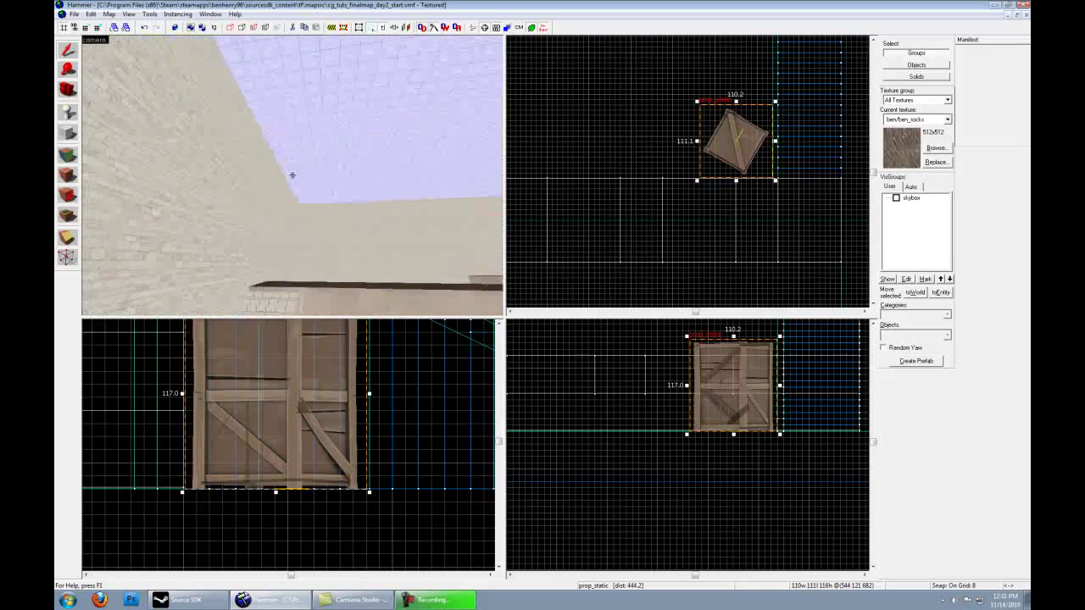
pyautogui.press('w')
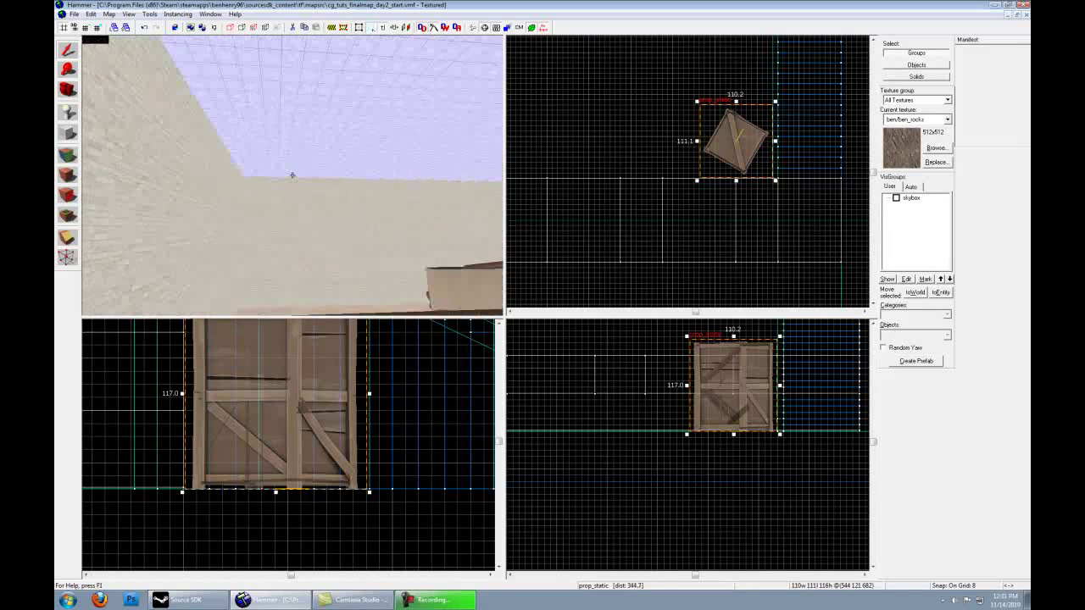
pyautogui.press('z')
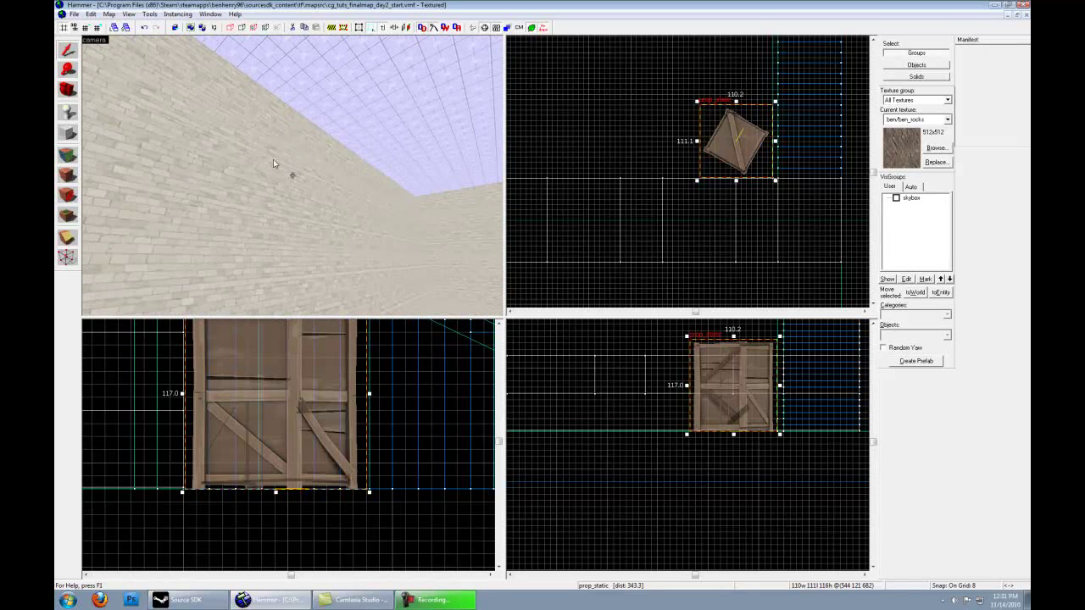
pyautogui.click(71, 112)
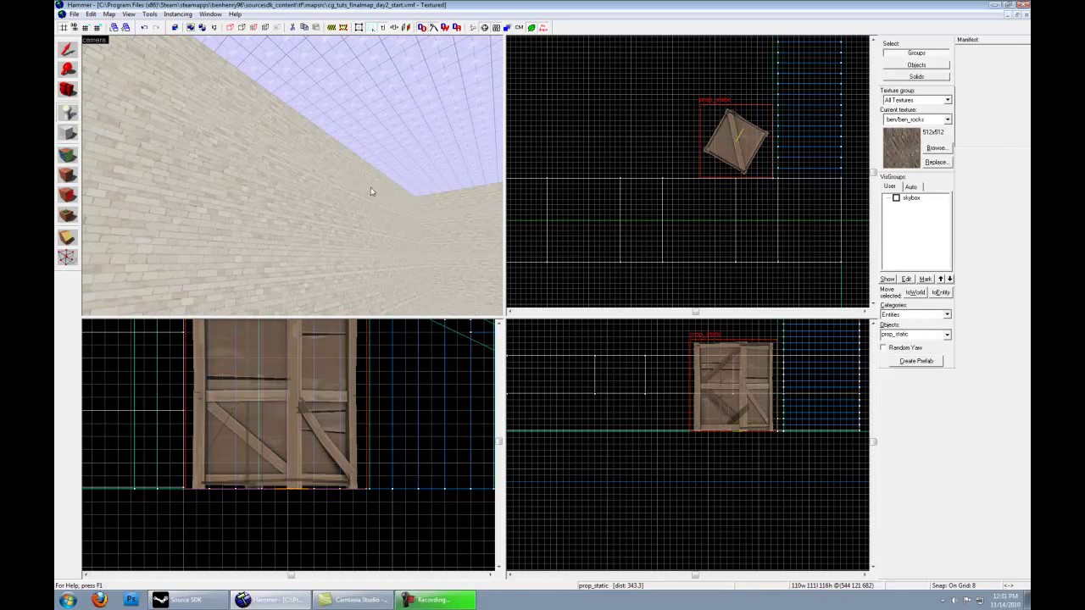
pyautogui.moveTo(921, 335); pyautogui.dragTo(903, 339)
pyautogui.write('detail')
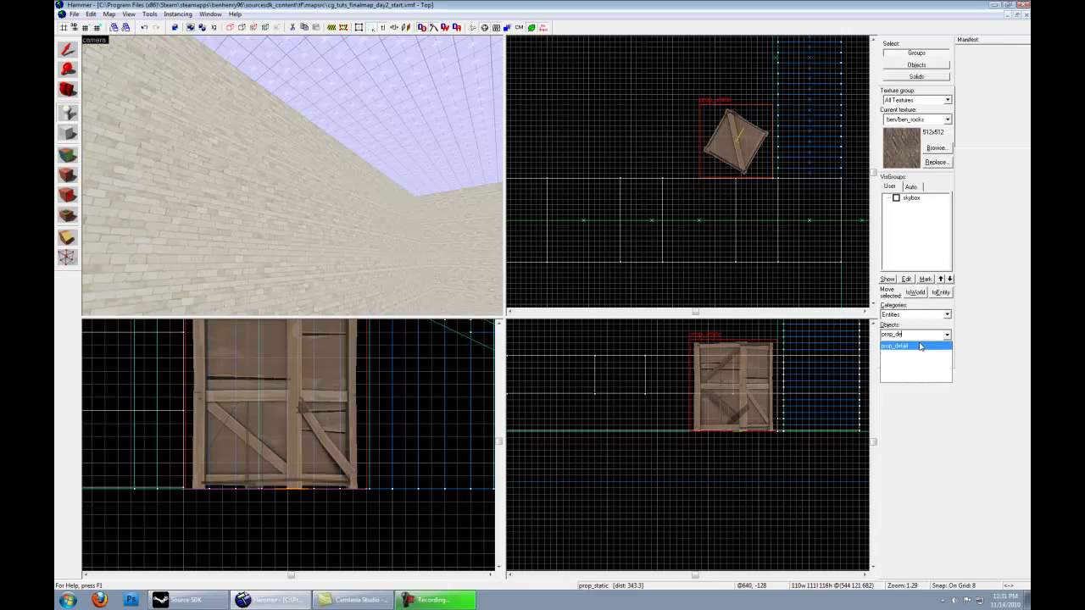
pyautogui.click(314, 161)
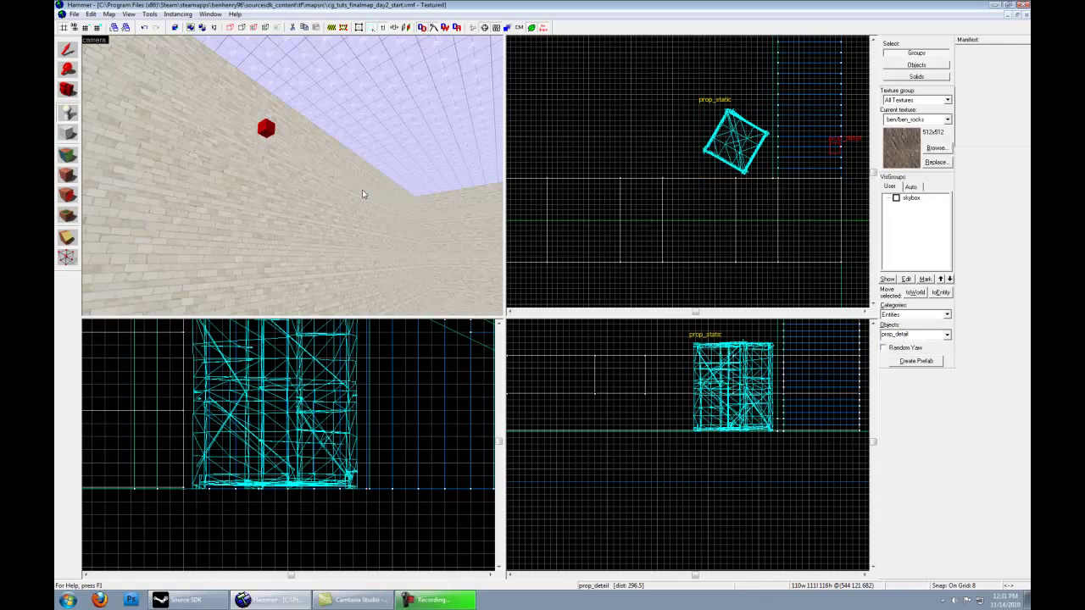
pyautogui.hotkey('alt', 'Return')
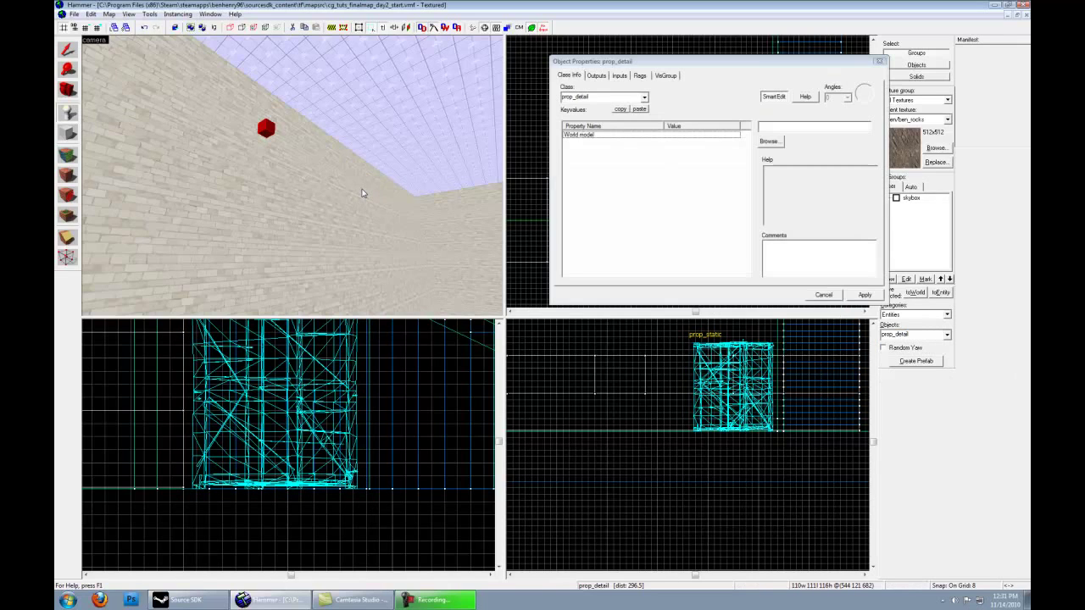
# Browse for the prop_detail's world model, filter the models by "light", and preview the trainyard and manor lights.
pyautogui.click(771, 142)
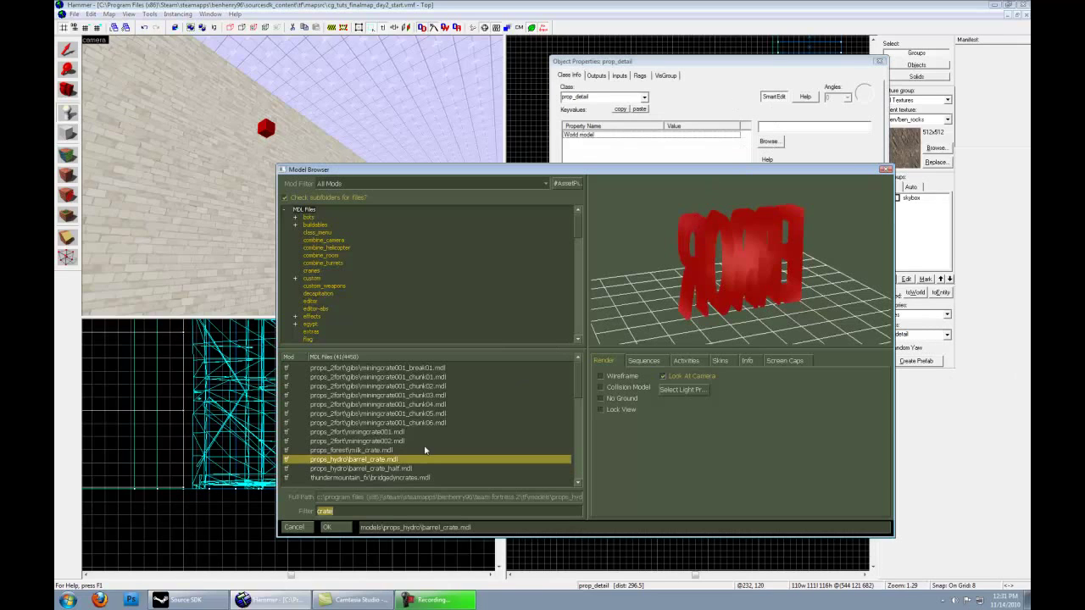
pyautogui.write('light')
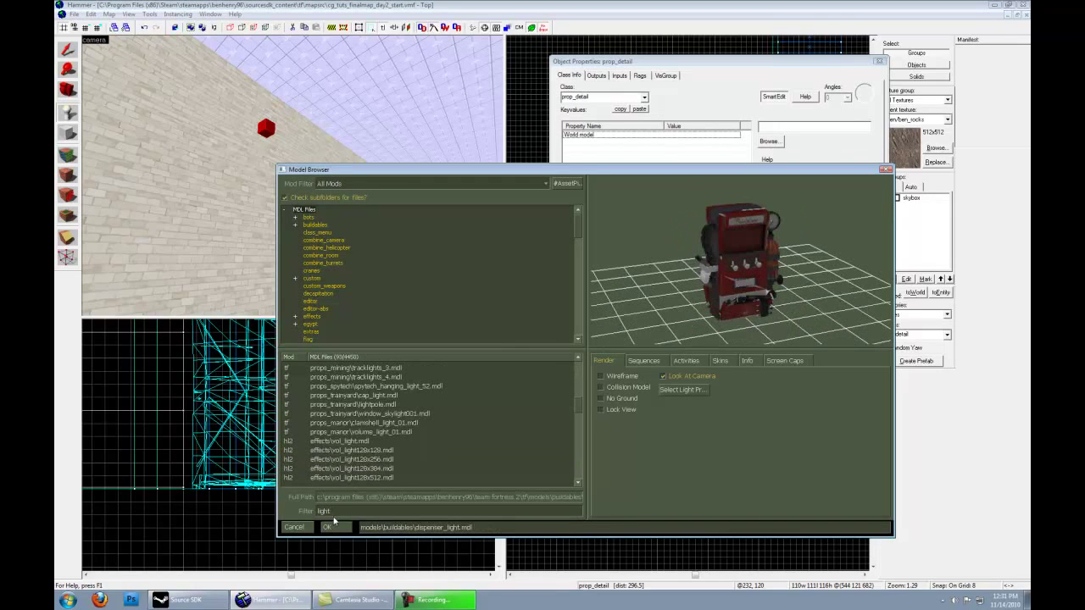
pyautogui.click(393, 396)
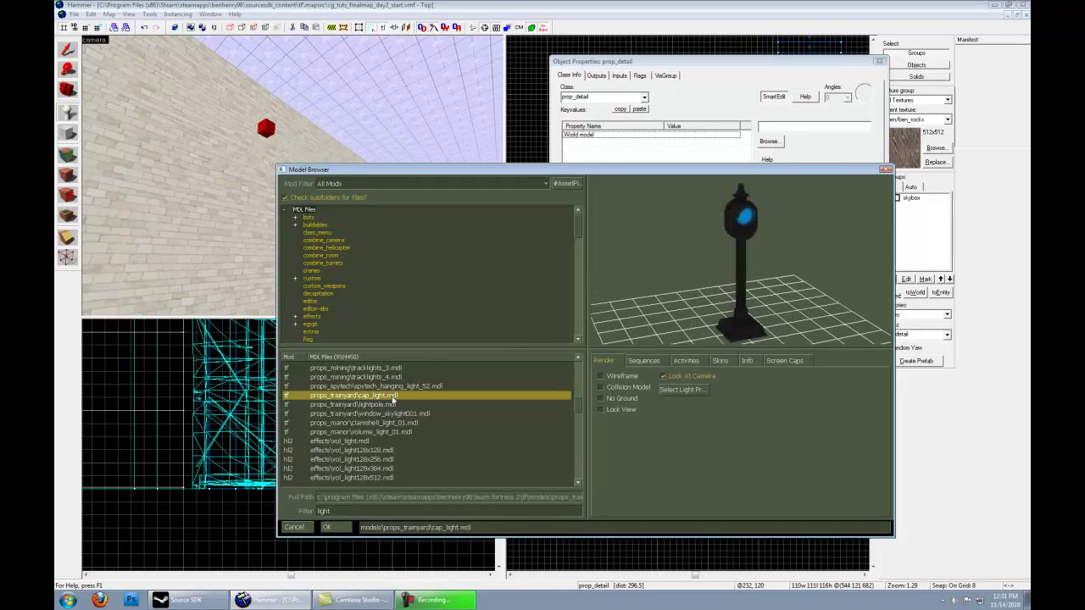
pyautogui.click(370, 405)
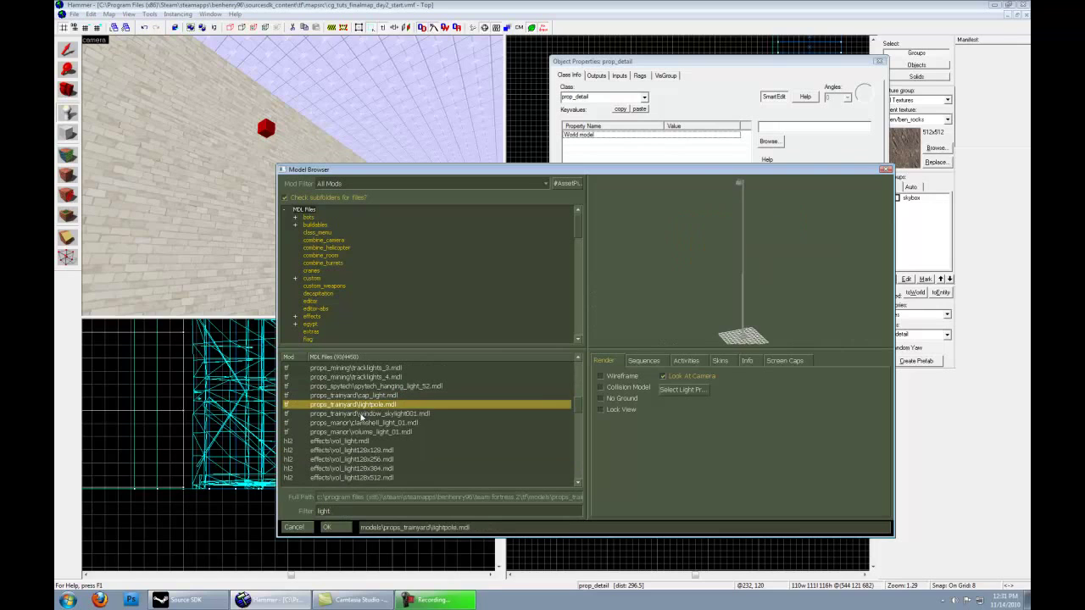
pyautogui.click(362, 415)
pyautogui.click(369, 432)
pyautogui.click(376, 423)
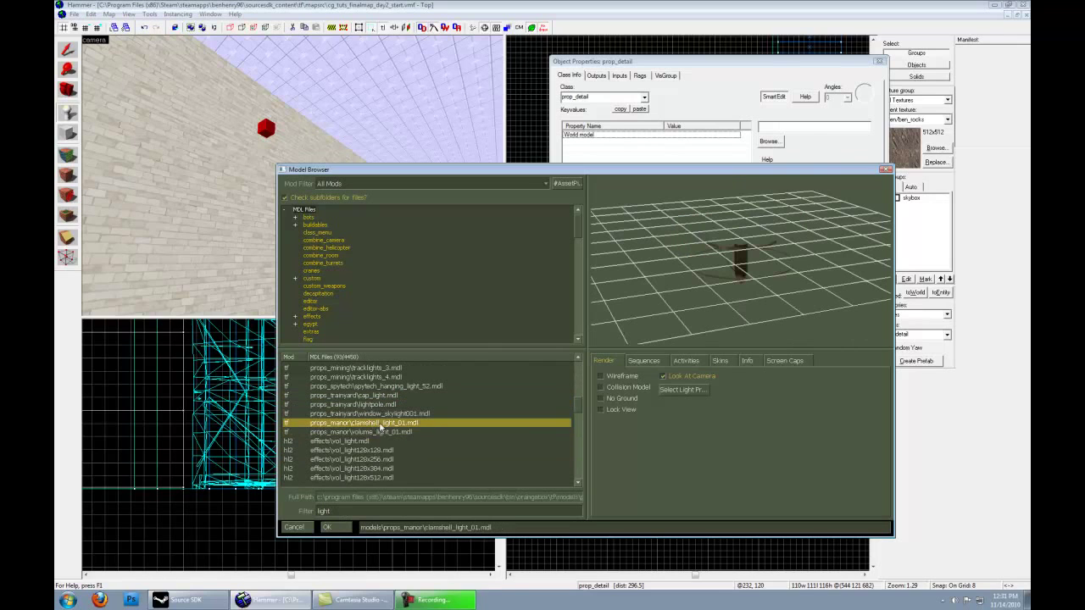
pyautogui.scroll(2, 381, 427)
pyautogui.moveTo(660, 291); pyautogui.dragTo(666, 242)
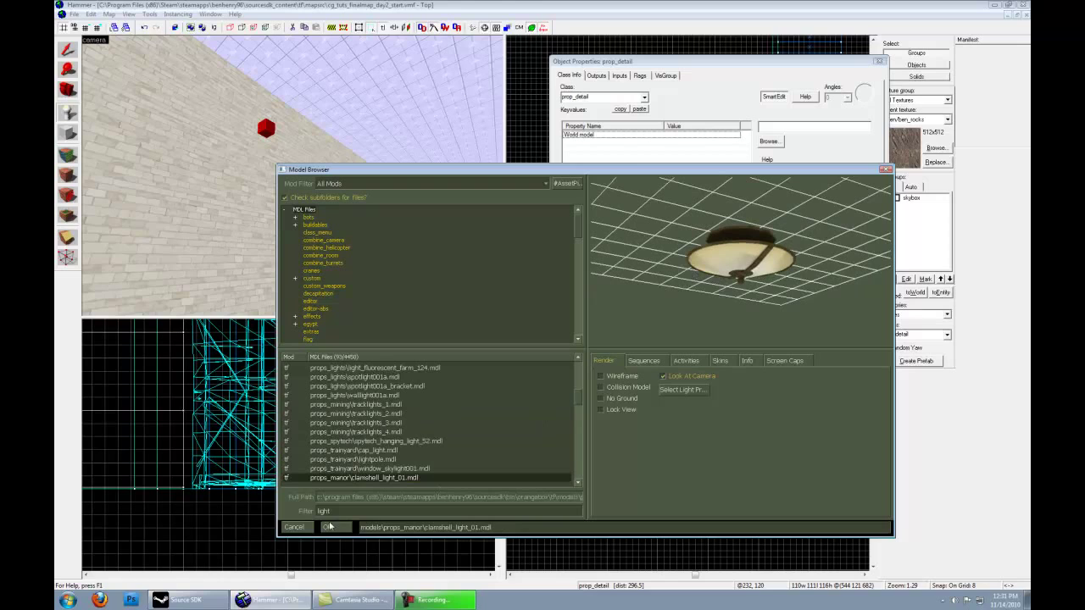
# Preview the hanging, track, wall, lamp and ground light models to compare candidates for the wall light.
pyautogui.click(381, 450)
pyautogui.click(400, 441)
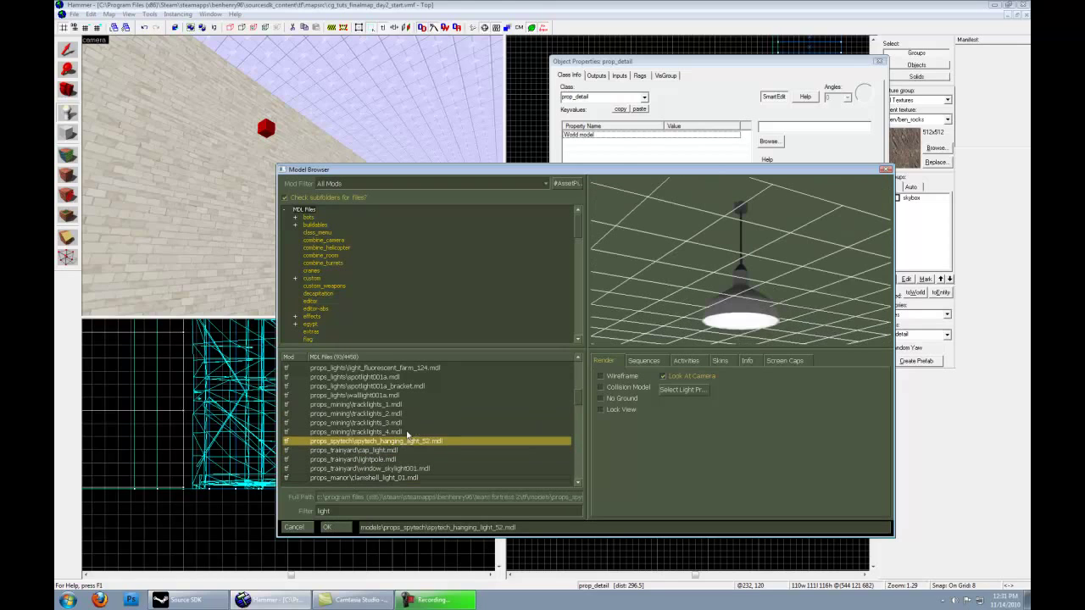
pyautogui.moveTo(718, 306); pyautogui.dragTo(757, 282)
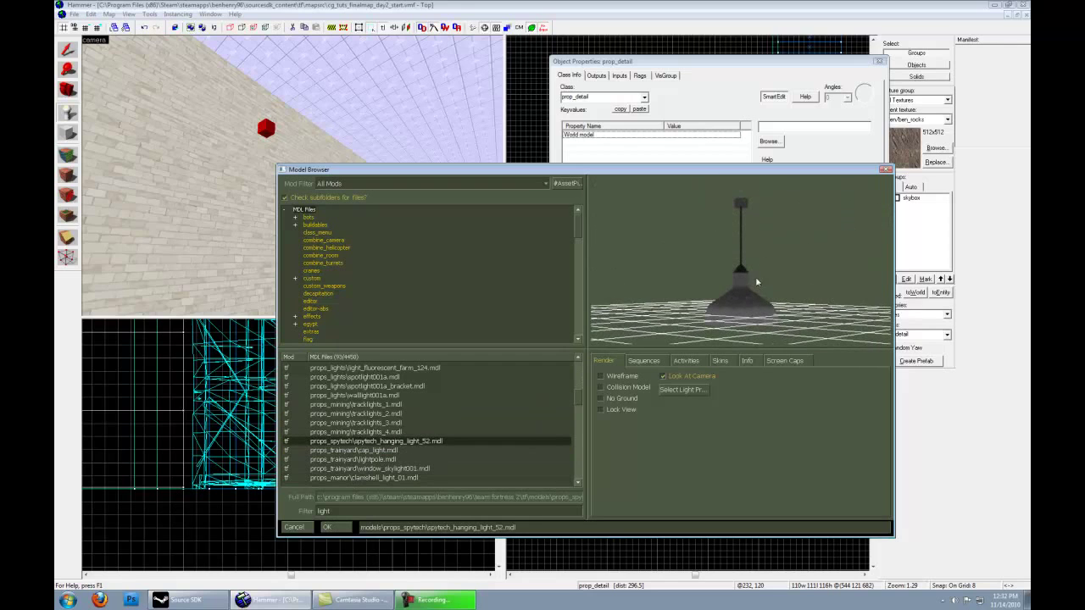
pyautogui.click(386, 422)
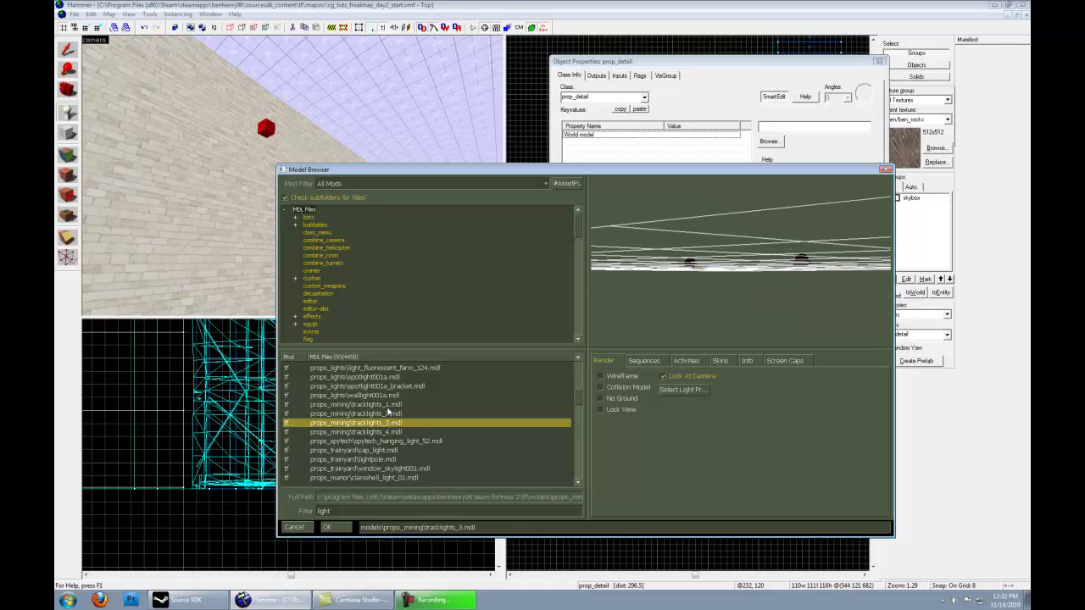
pyautogui.click(390, 405)
pyautogui.click(395, 394)
pyautogui.moveTo(753, 224)
pyautogui.mouseDown()
pyautogui.moveTo(758, 271)
pyautogui.moveTo(743, 227)
pyautogui.mouseUp()
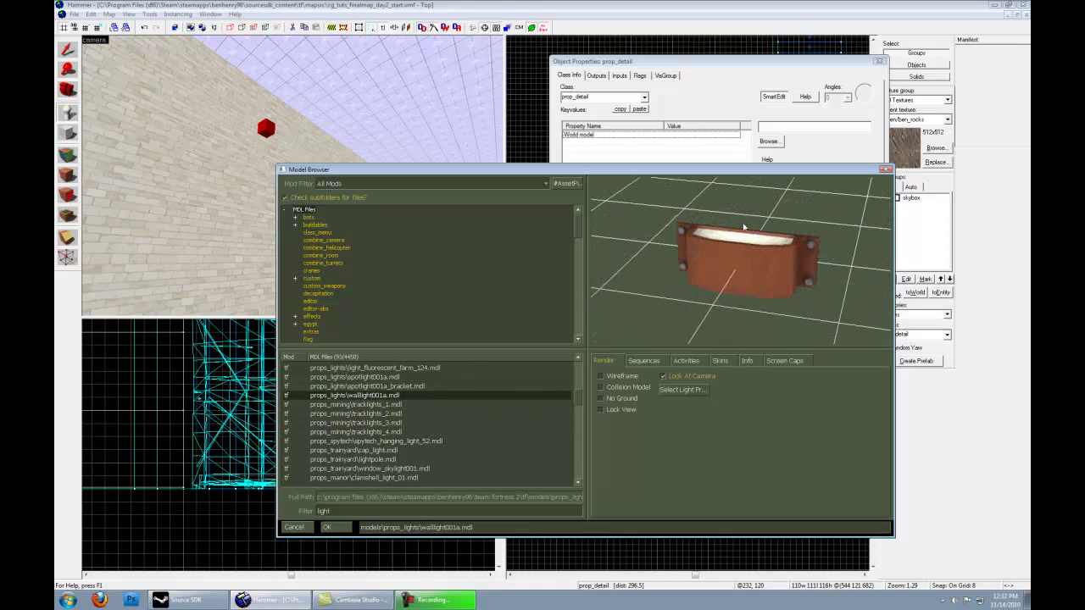
pyautogui.click(395, 387)
pyautogui.scroll(3, 425, 386)
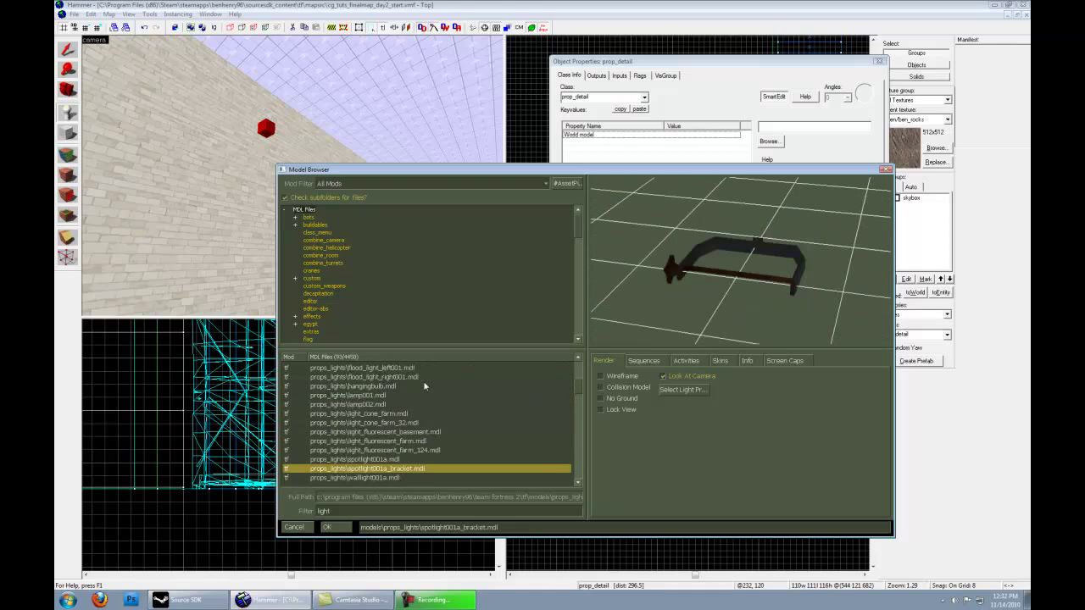
pyautogui.click(374, 433)
pyautogui.click(384, 413)
pyautogui.click(387, 396)
pyautogui.scroll(2, 375, 417)
pyautogui.scroll(2, 376, 417)
pyautogui.click(375, 405)
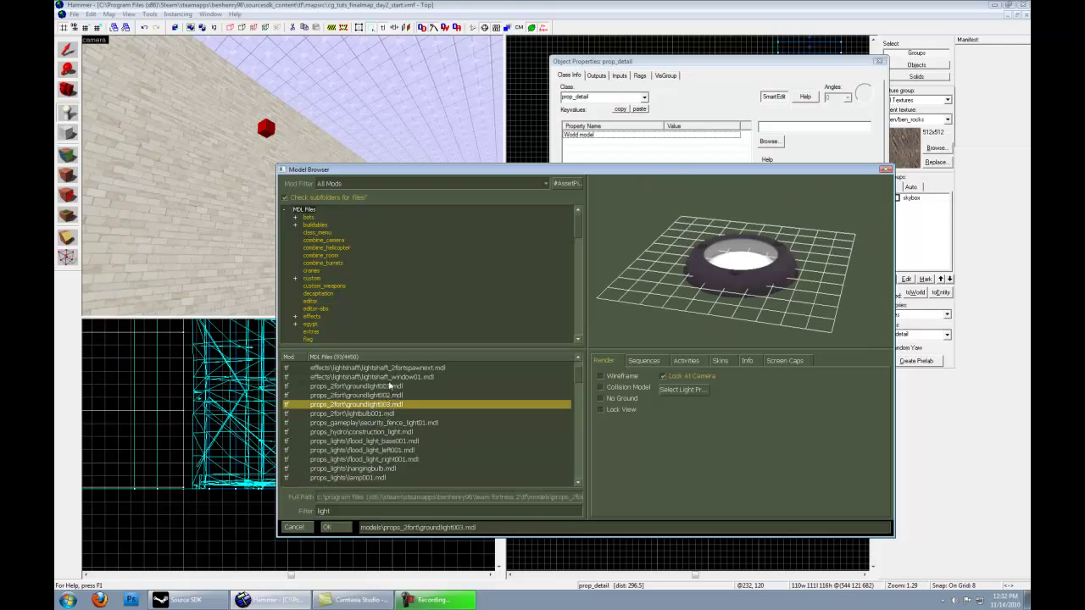
pyautogui.click(377, 414)
# Set the world model to props_gameplay/security_fence_light01.mdl, inspect it on the wall, and close the properties.
pyautogui.click(394, 423)
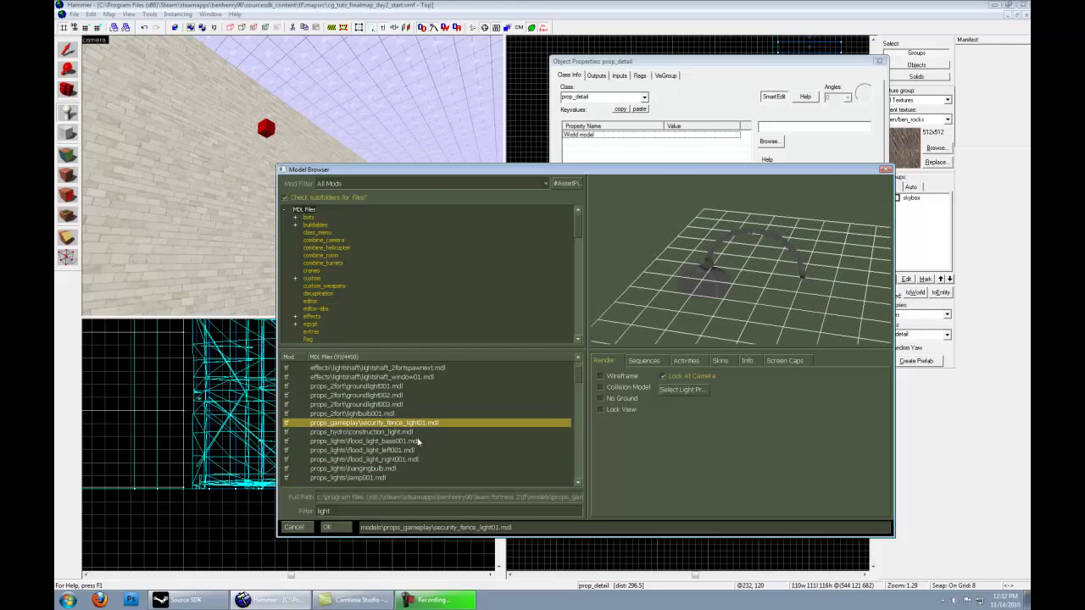
pyautogui.click(326, 528)
pyautogui.click(292, 176)
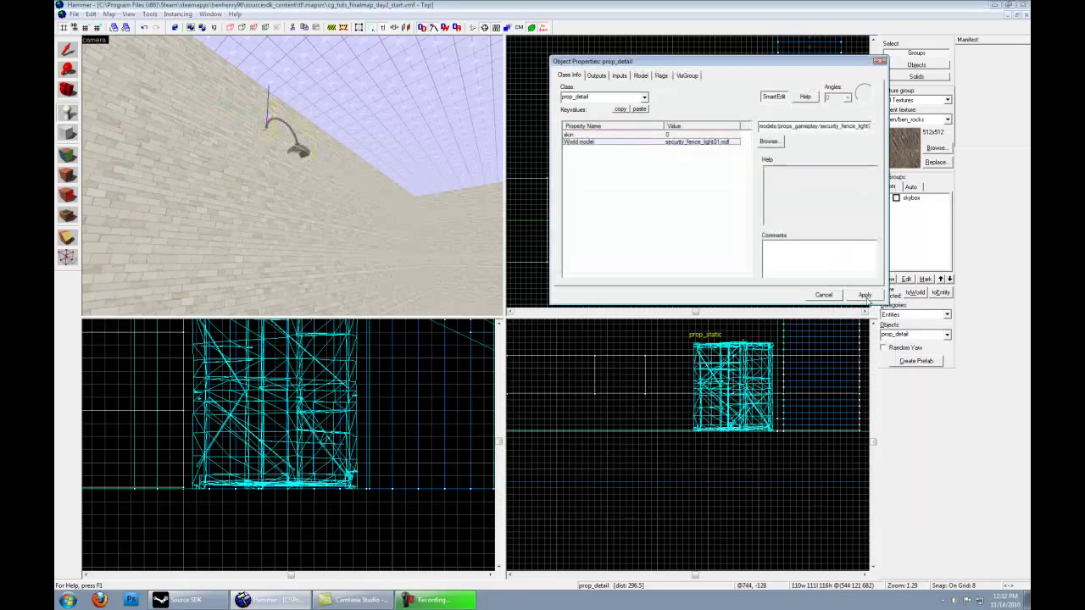
pyautogui.press('w')
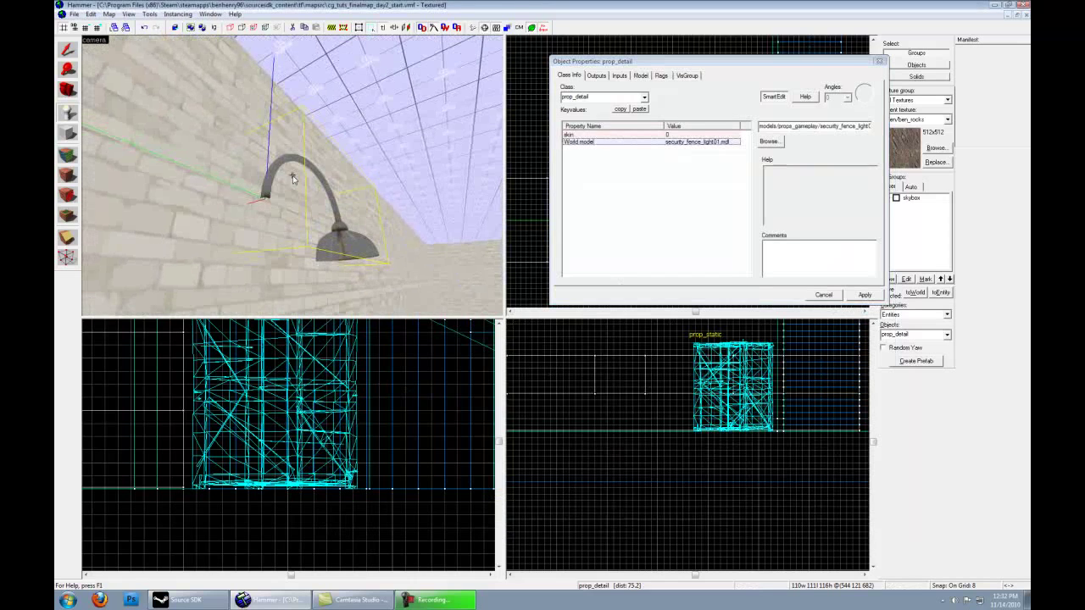
pyautogui.click(881, 61)
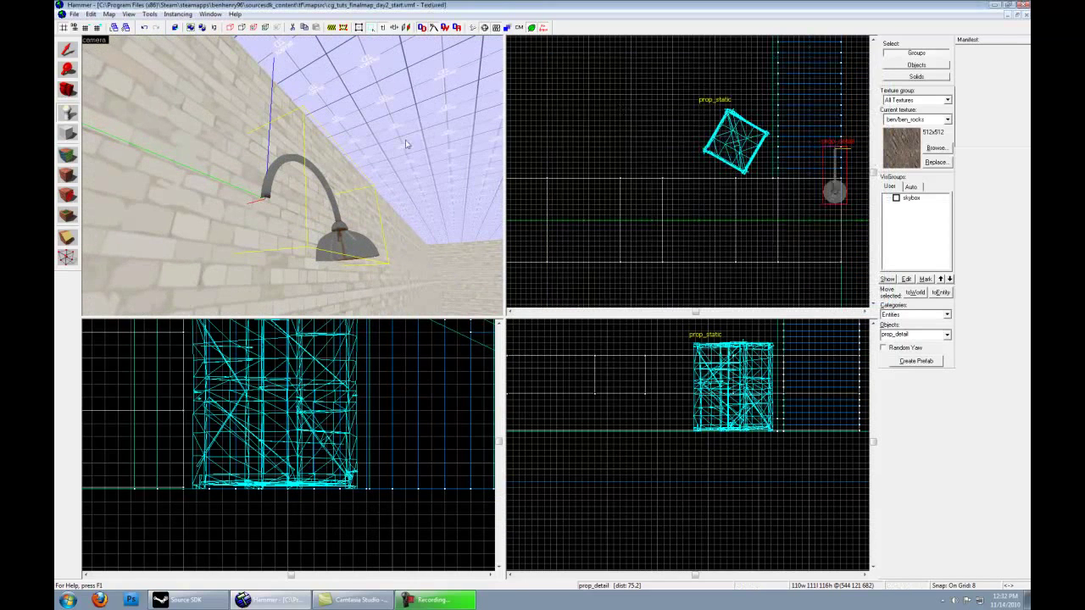
# Rotate the wall light by -90 degrees about Z with the Transform command.
pyautogui.click(150, 14)
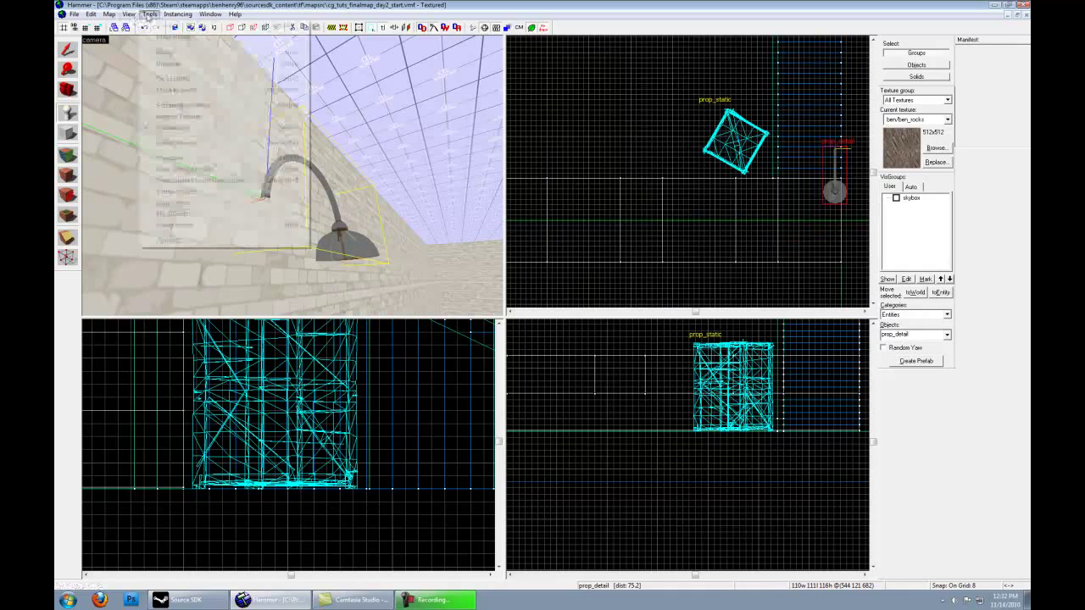
pyautogui.click(210, 158)
pyautogui.doubleClick(546, 307)
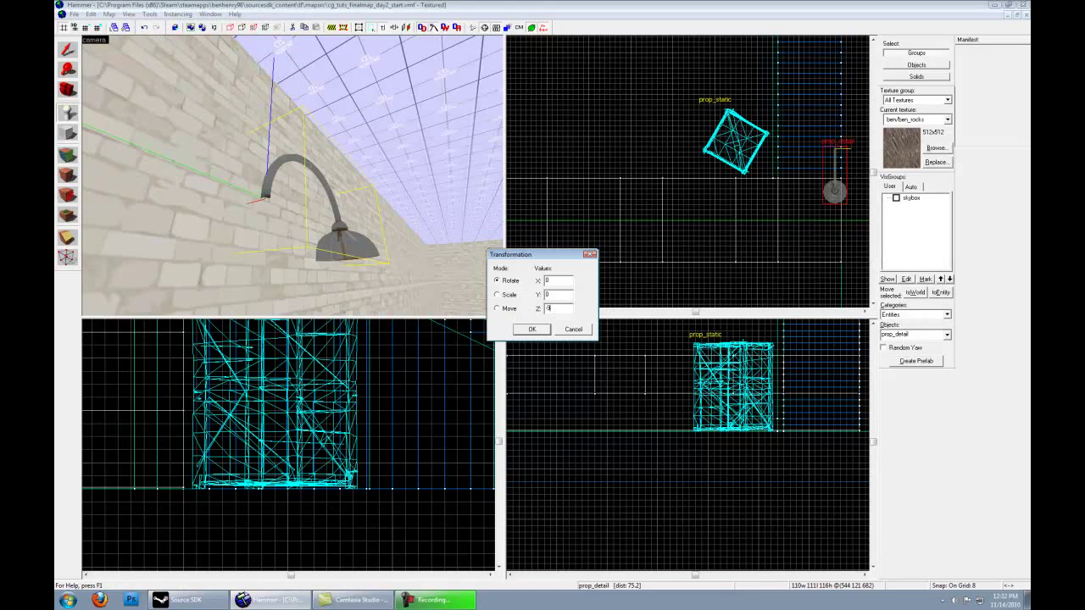
pyautogui.click(532, 330)
pyautogui.press('z')
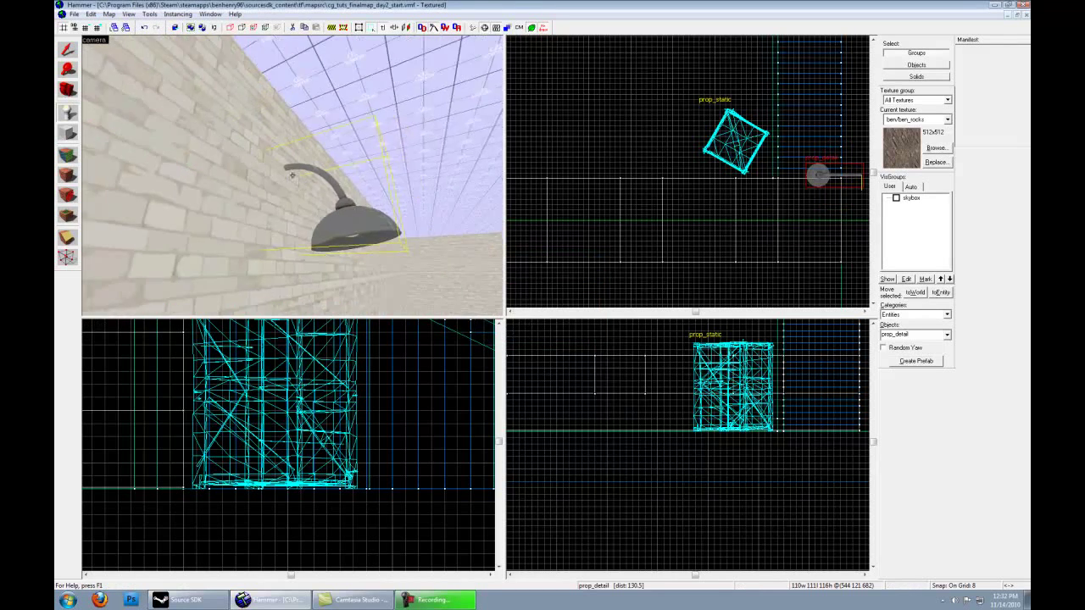
# Move the light against the outer wall in the top view, centred on the end of the walkway.
pyautogui.hotkey('shift', 's')
pyautogui.click(818, 175)
pyautogui.scroll(-3, 737, 204)
pyautogui.moveTo(752, 237); pyautogui.dragTo(709, 188)
pyautogui.moveTo(719, 152); pyautogui.dragTo(717, 179)
# Copy the light to the opposite wall at the far end of the walkway and centre the view on it.
pyautogui.scroll(-3, 717, 179)
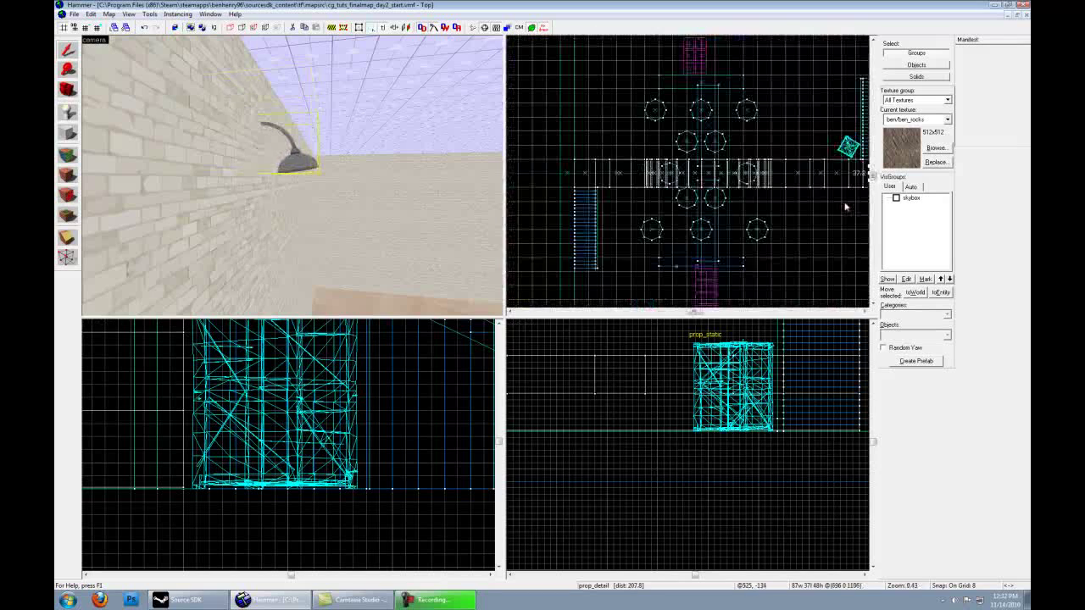
pyautogui.moveTo(824, 174); pyautogui.dragTo(516, 172)
pyautogui.hotkey('ctrl', 'shift', 'e')
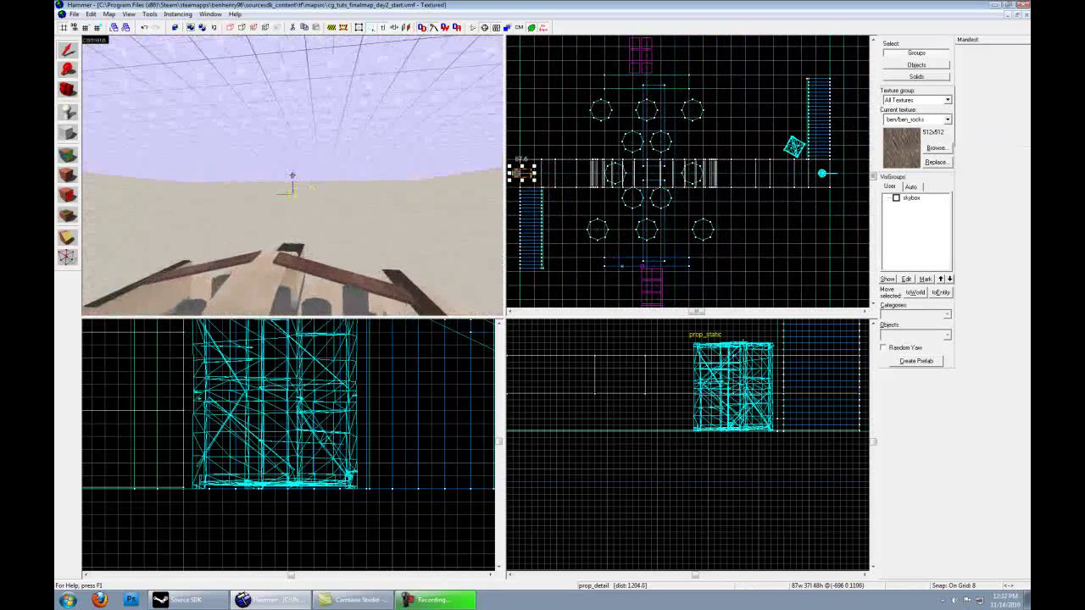
pyautogui.press('Up')
pyautogui.press('Left')
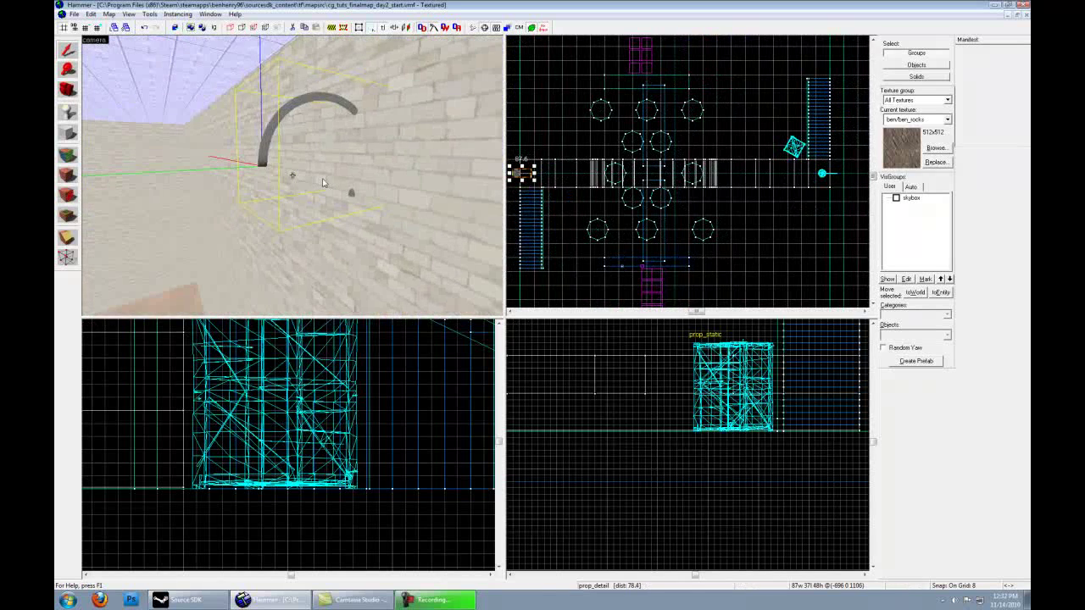
# Rotate the copied light 180 degrees about Z and check its placement on the wall.
pyautogui.click(149, 14)
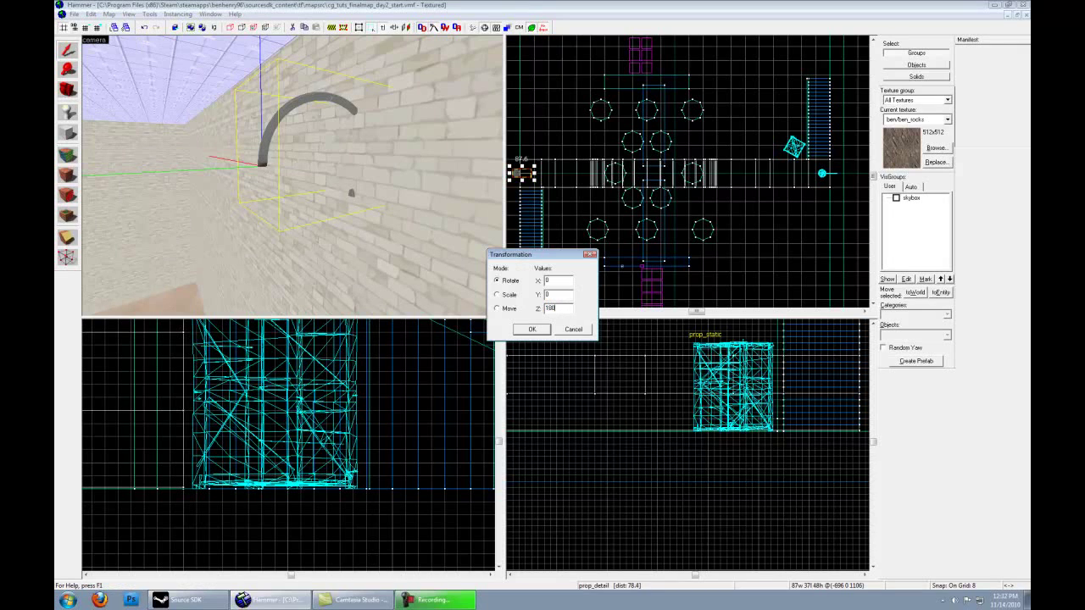
pyautogui.click(532, 330)
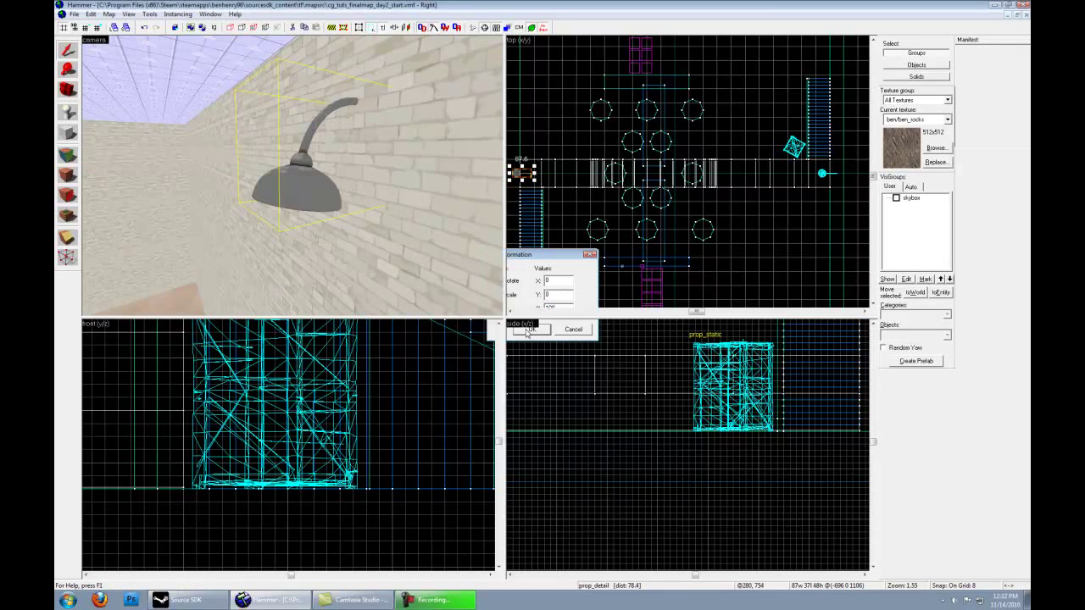
pyautogui.scroll(2, 617, 187)
pyautogui.scroll(3, 652, 180)
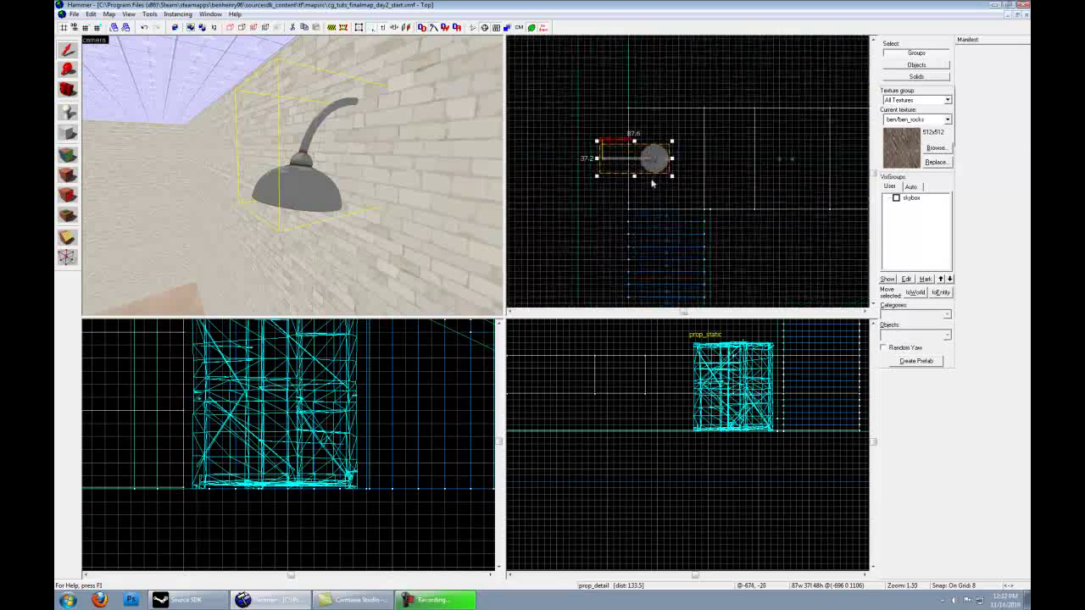
pyautogui.press('z')
pyautogui.press('w')
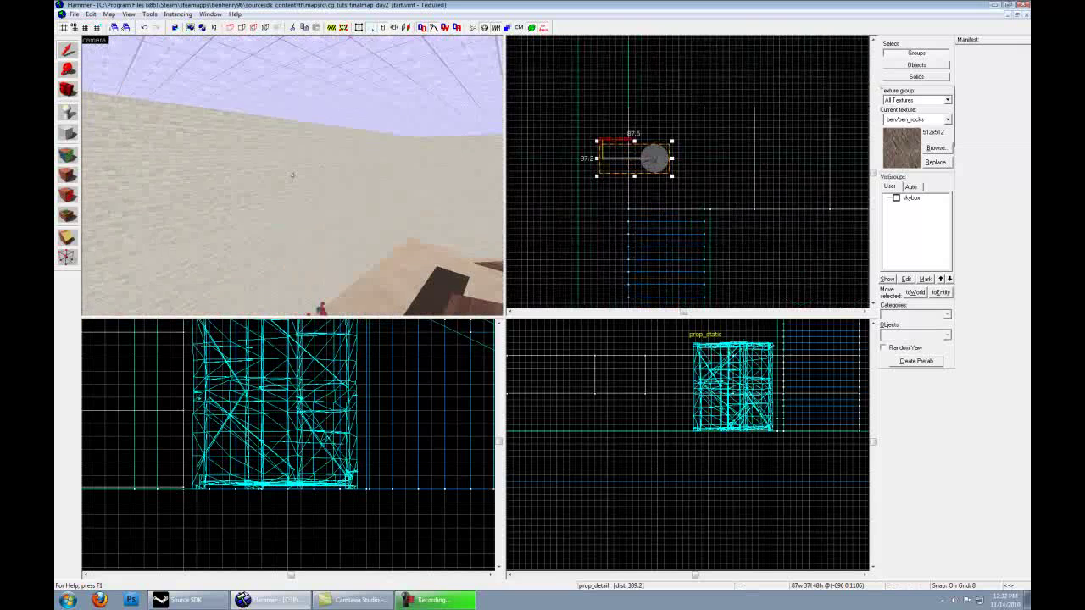
pyautogui.press('z')
# Copy the light onto the outer wall behind the lower spawn area of the top view.
pyautogui.scroll(-8, 721, 196)
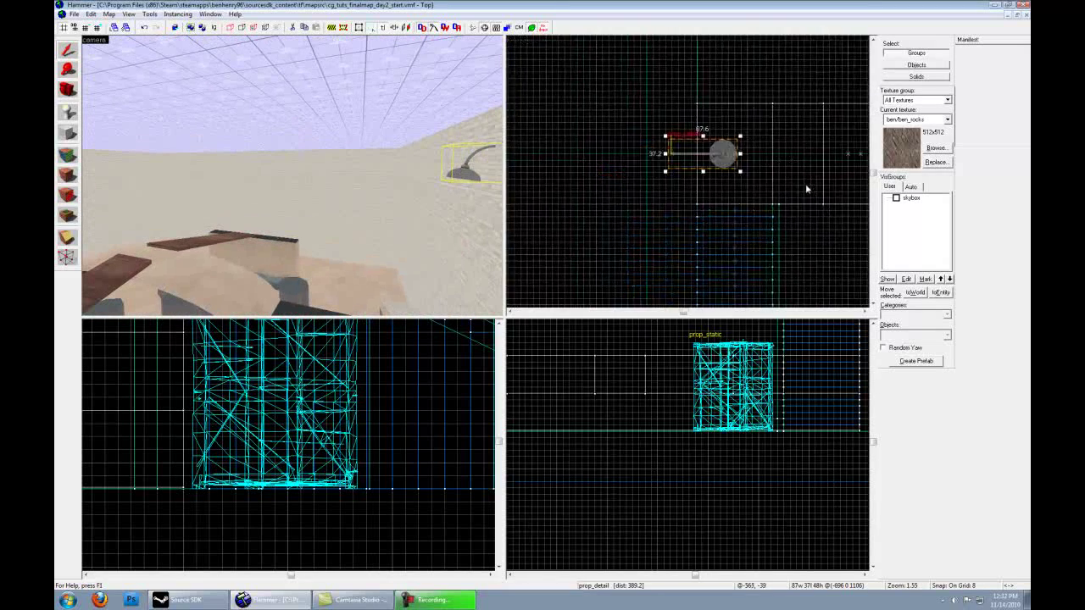
pyautogui.moveTo(555, 82); pyautogui.dragTo(629, 209)
pyautogui.press('z')
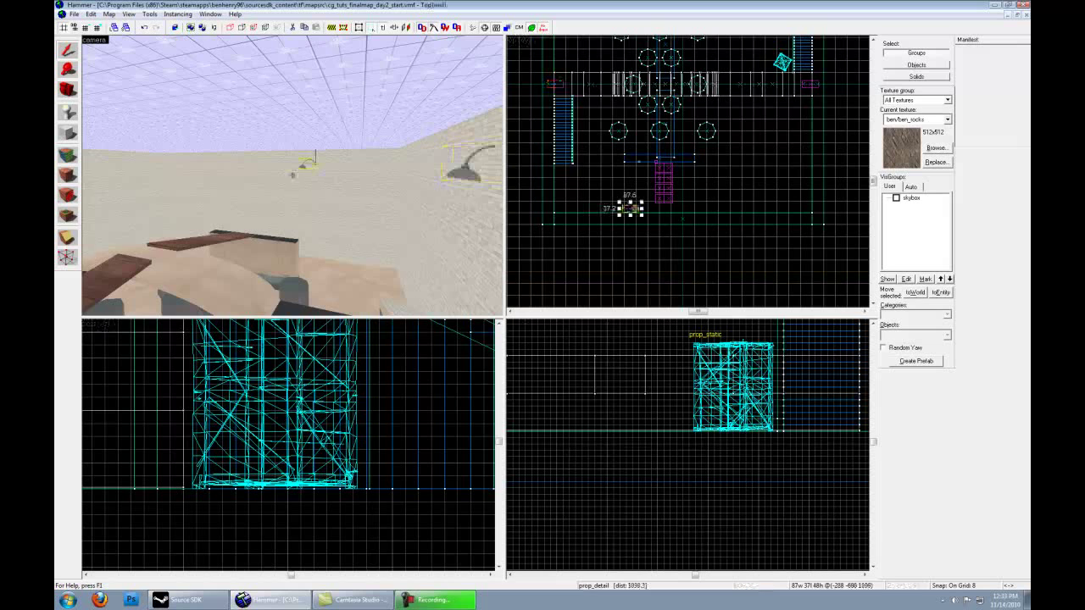
pyautogui.press('w')
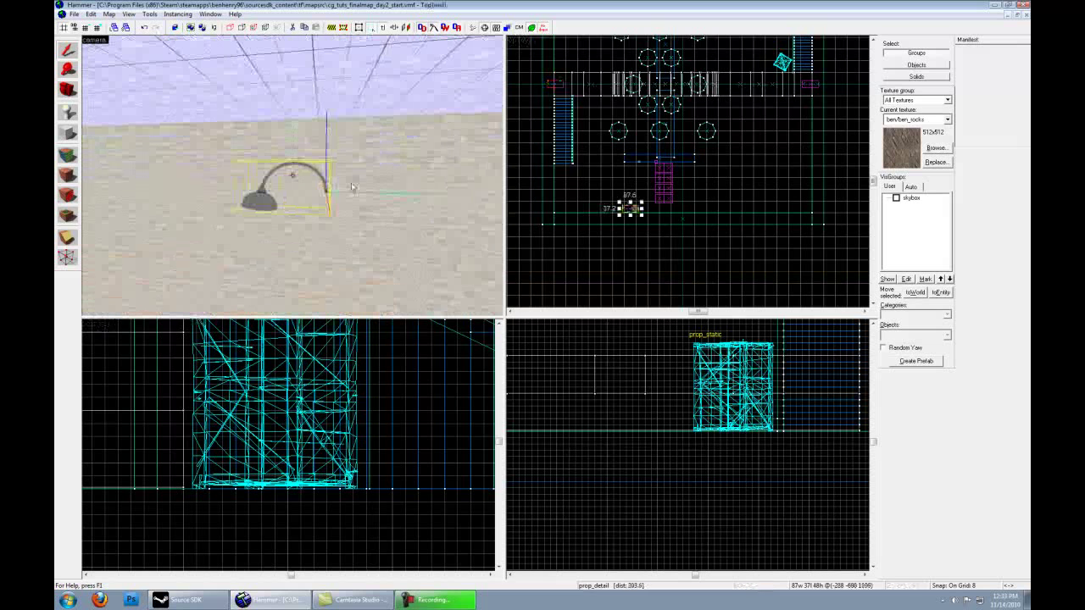
# Rotate the new light copy 90 degrees about Z with the Transform command.
pyautogui.click(149, 14)
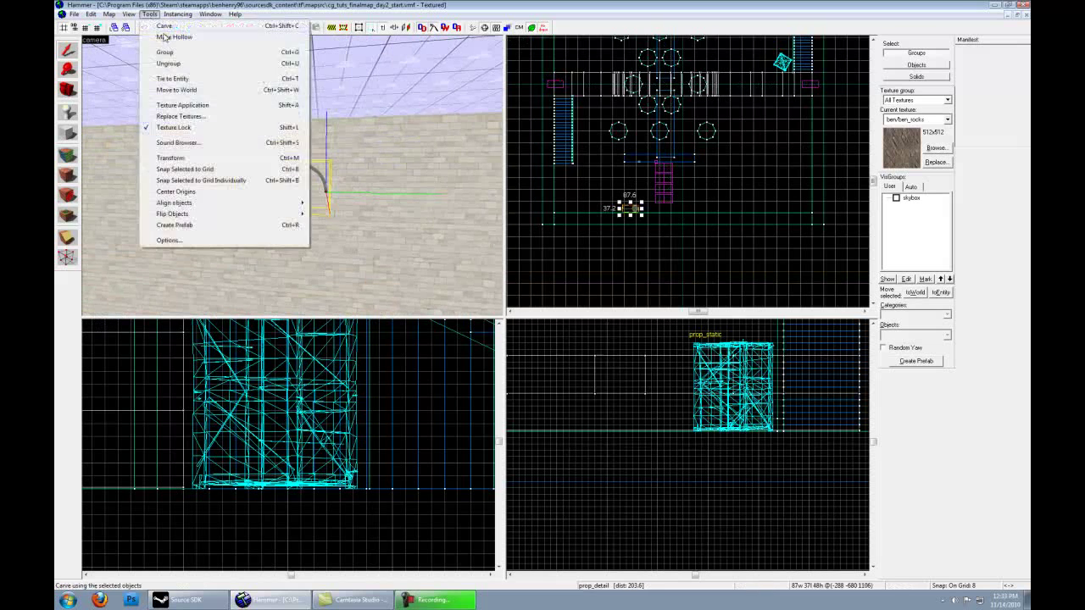
pyautogui.click(186, 140)
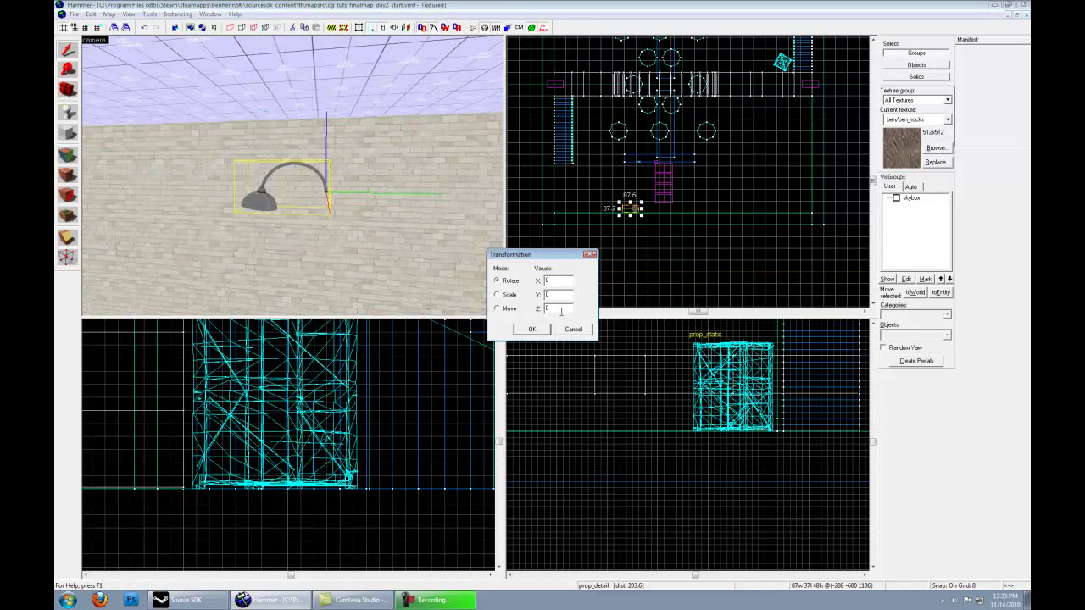
pyautogui.write('90')
pyautogui.press('Return')
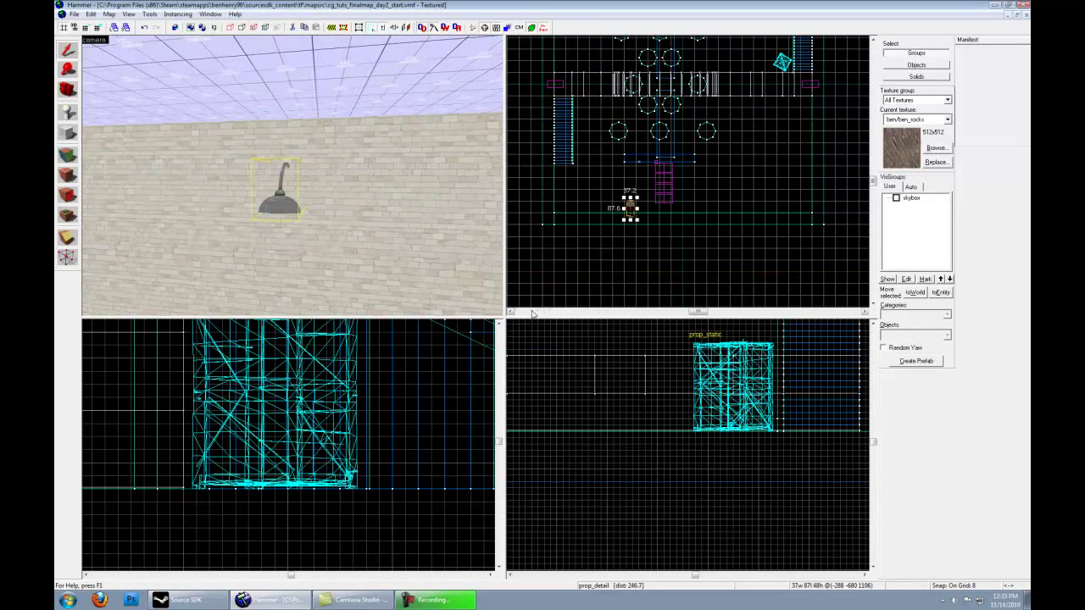
# Move the light along the wall to centre it behind the two rows of player spawns, and check its placement.
pyautogui.scroll(5, 676, 222)
pyautogui.moveTo(559, 188); pyautogui.dragTo(646, 191)
pyautogui.press('z')
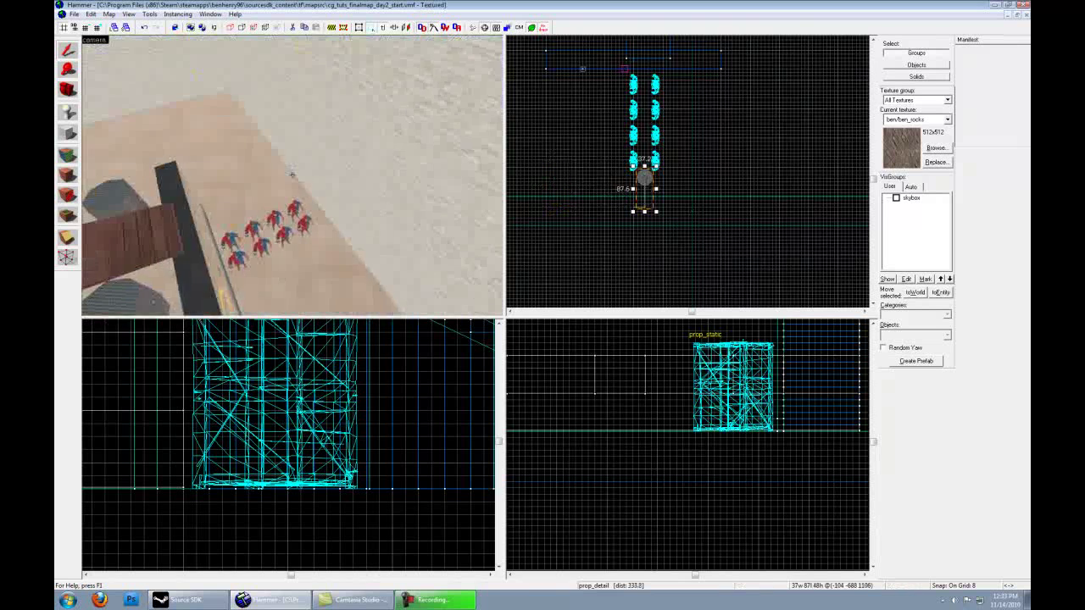
pyautogui.press('z')
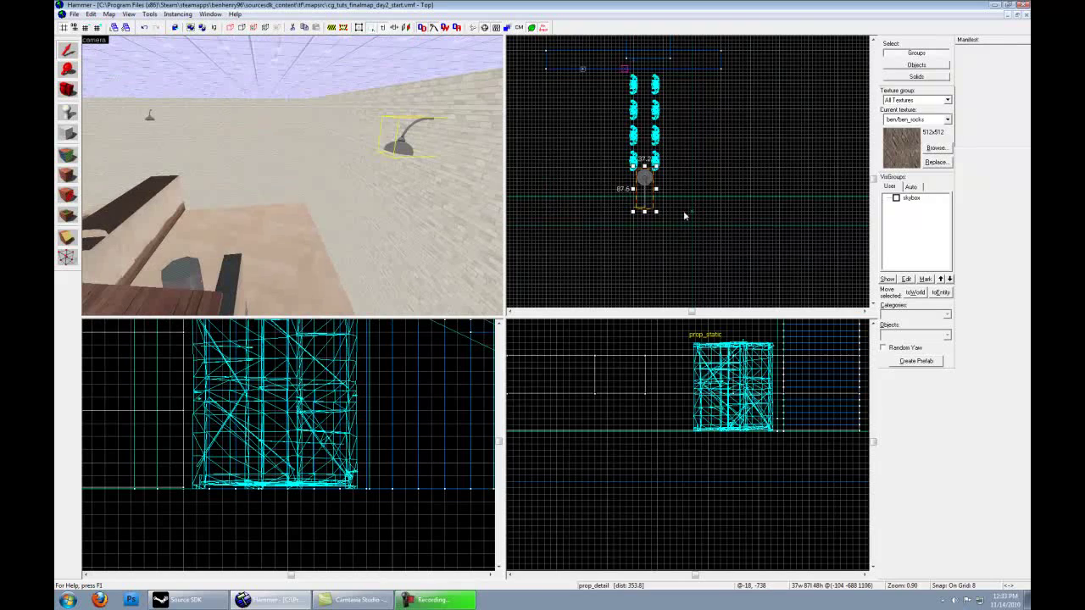
pyautogui.moveTo(679, 145); pyautogui.dragTo(690, 265, button='middle')
pyautogui.scroll(-6, 653, 282)
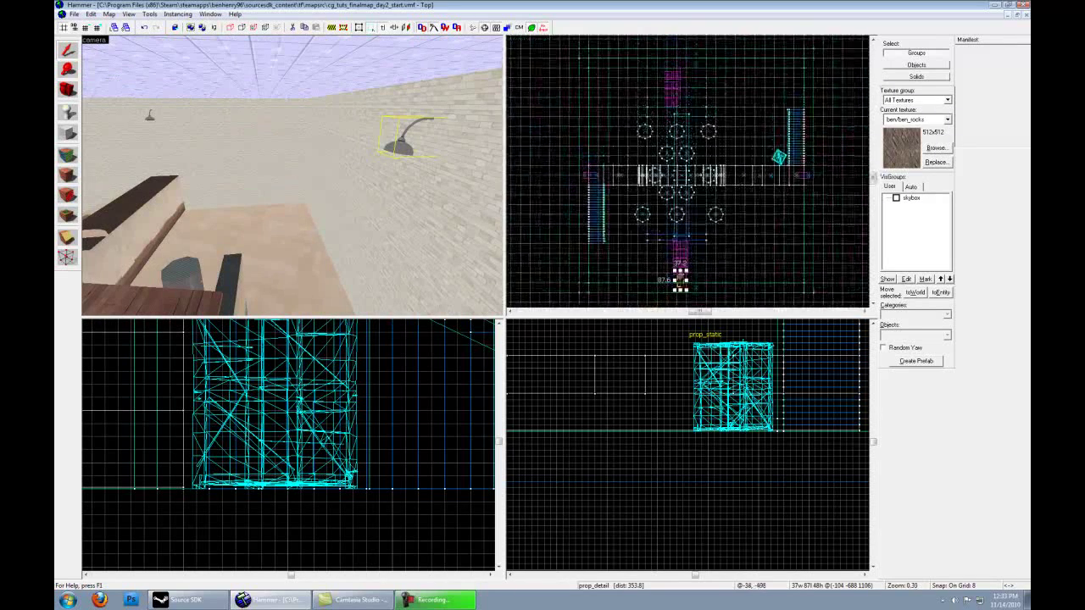
# Copy the light to the opposite outer wall, behind the upper spawn area of the top view, and rotate the copy 180 degrees about Z.
pyautogui.moveTo(682, 205); pyautogui.dragTo(670, 67)
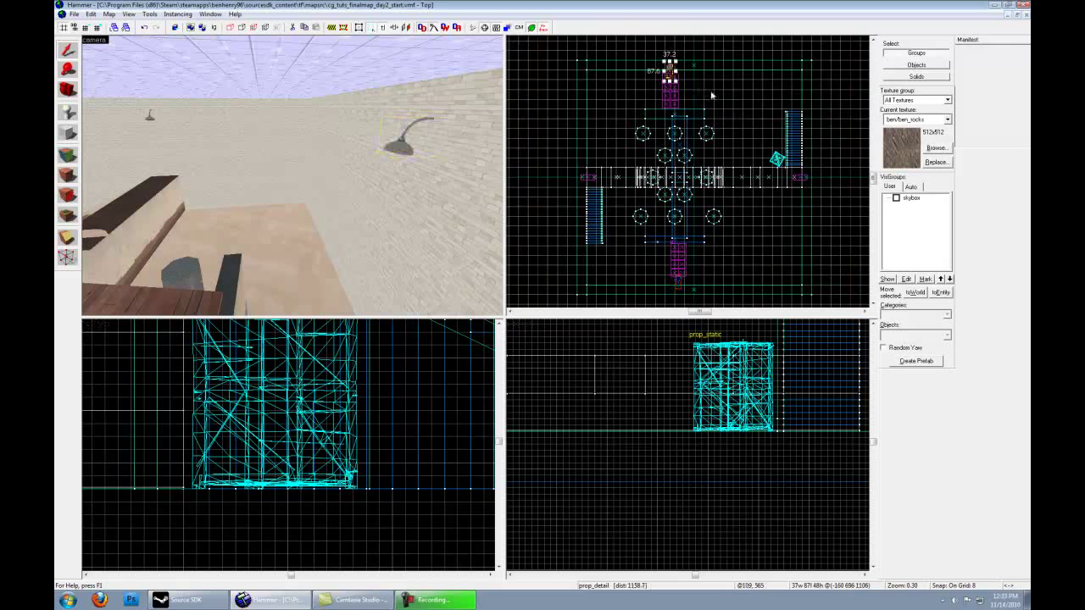
pyautogui.click(150, 13)
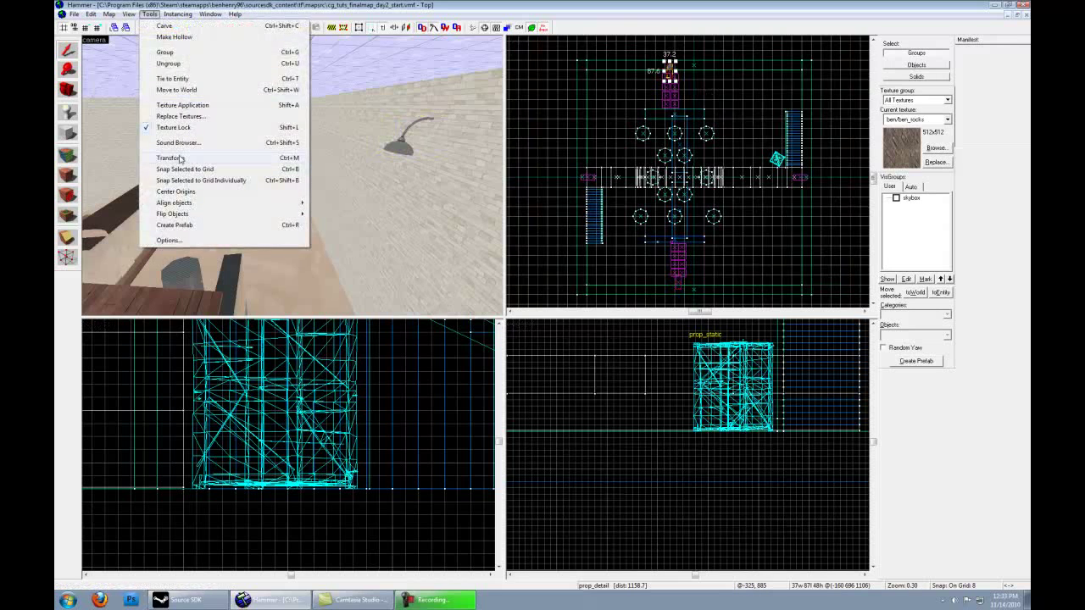
pyautogui.click(168, 157)
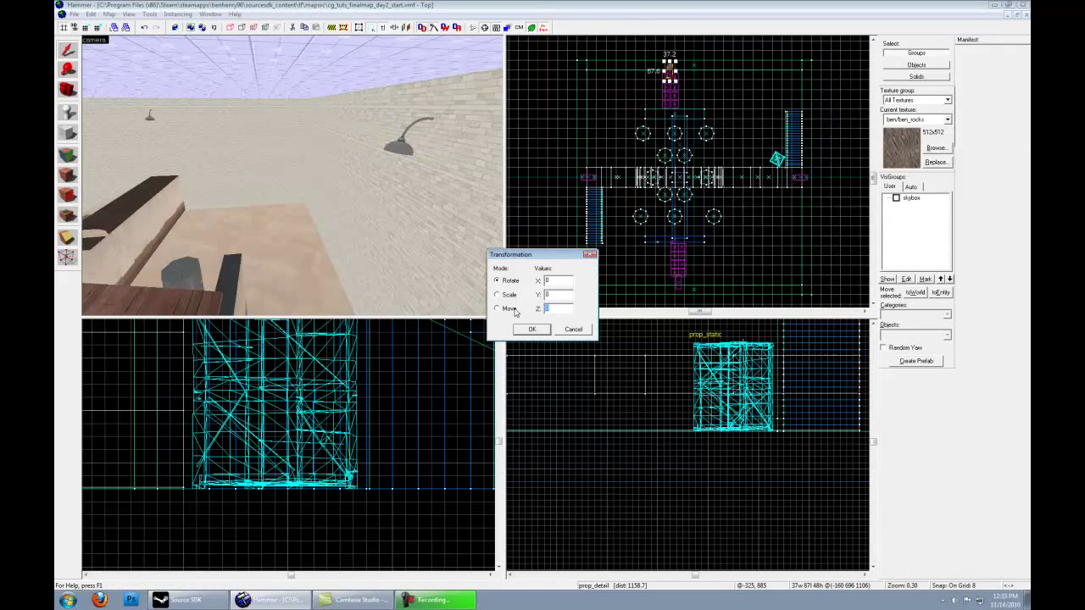
pyautogui.write('180')
pyautogui.press('Return')
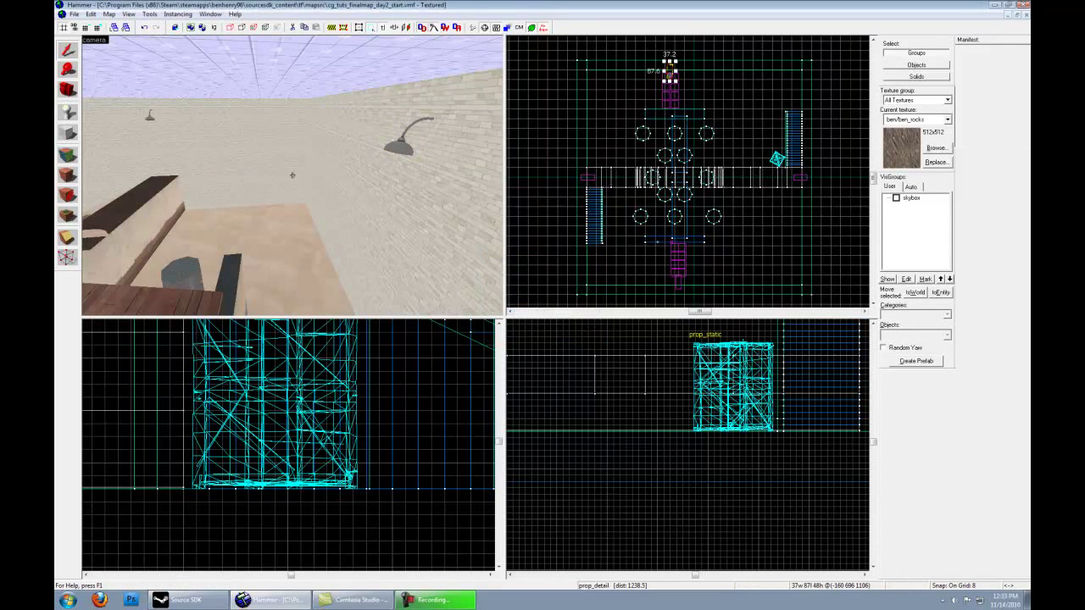
# Move the new light copy 8 units along Y, away from the outer wall, keeping it centred between the two spawn rows.
pyautogui.press('w')
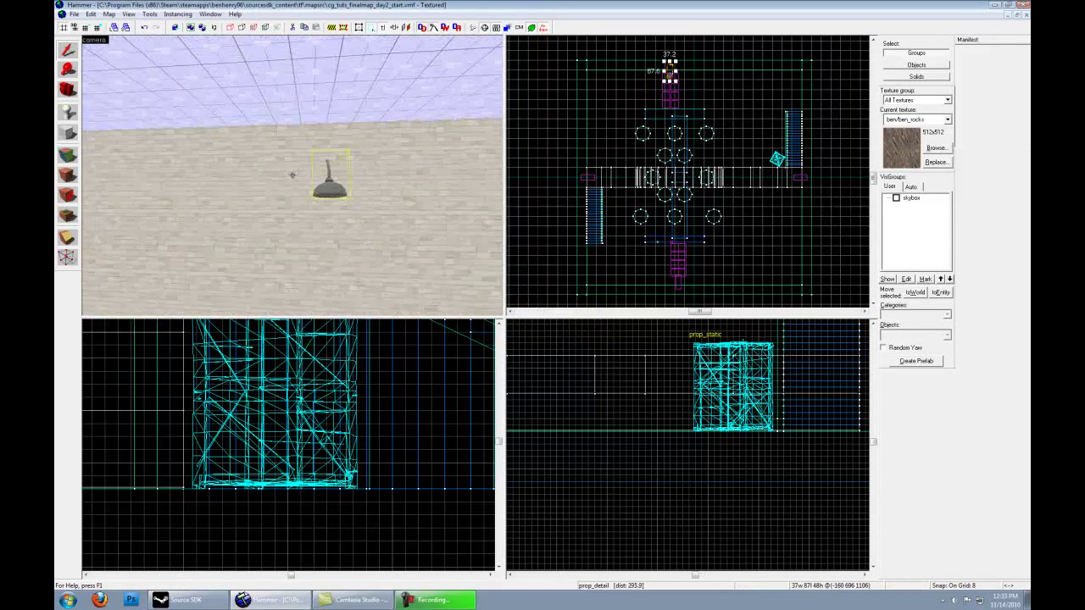
pyautogui.press('w')
pyautogui.press('z')
pyautogui.scroll(8, 691, 154)
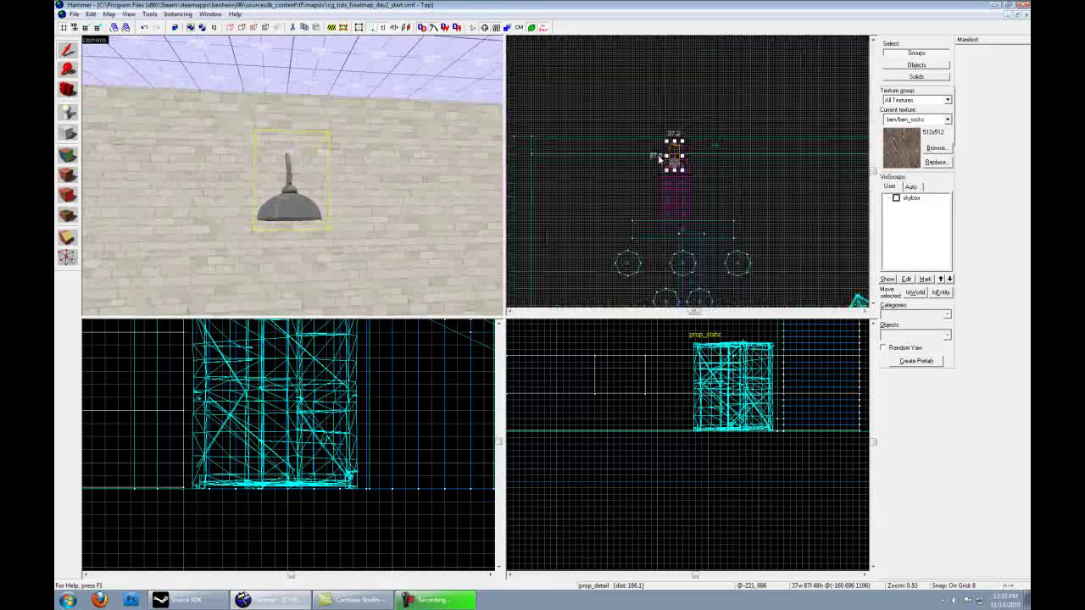
pyautogui.moveTo(692, 154); pyautogui.dragTo(691, 161)
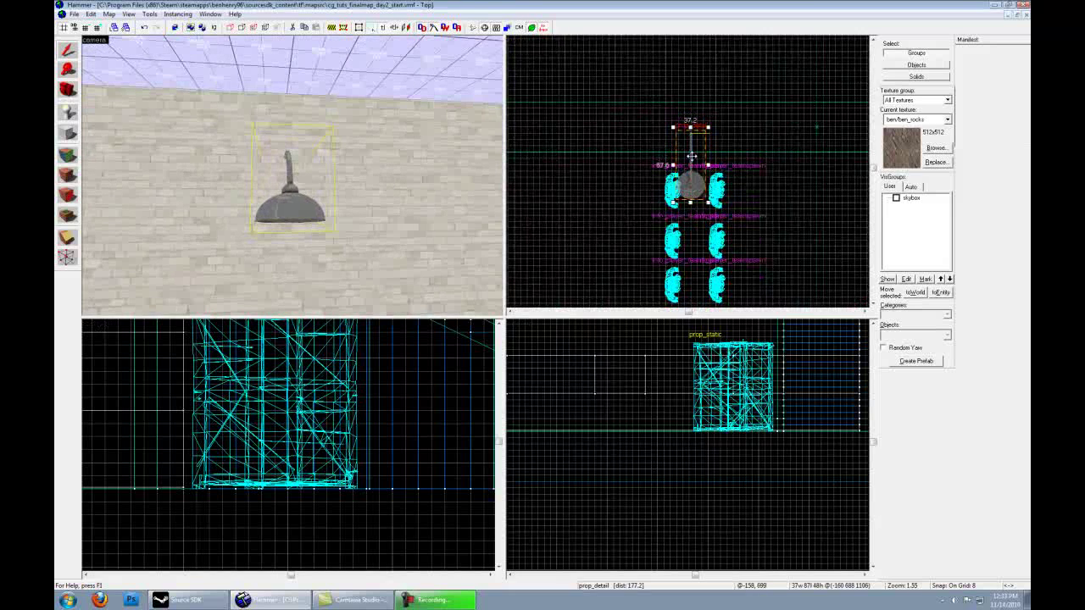
# Examine the placement of the wall lights on all the outer walls in the 3D view.
pyautogui.press('z')
pyautogui.press('a')
pyautogui.press('s')
pyautogui.press('w')
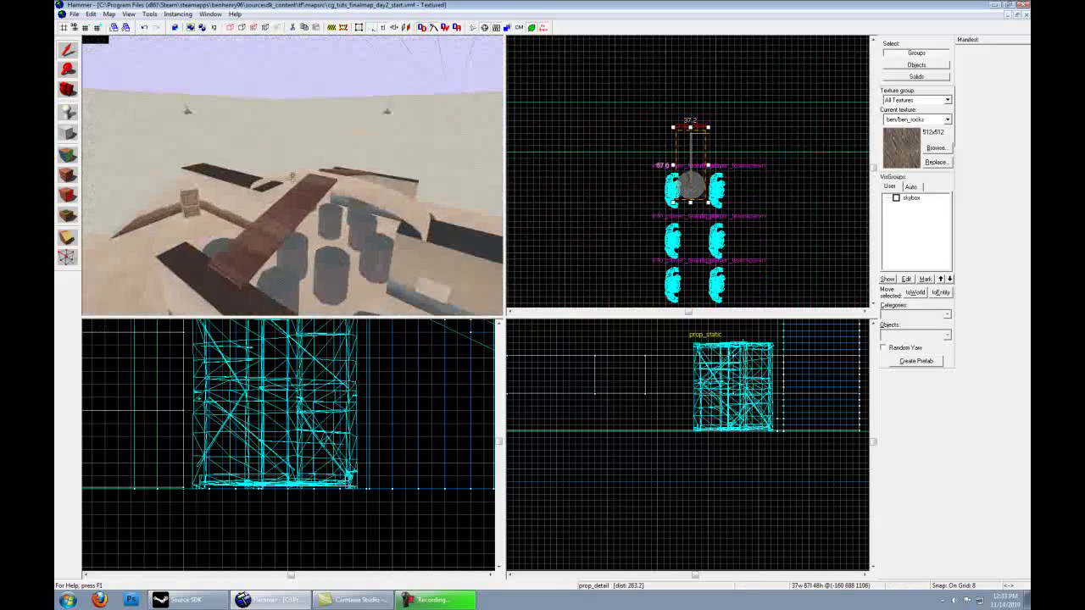
pyautogui.press('w')
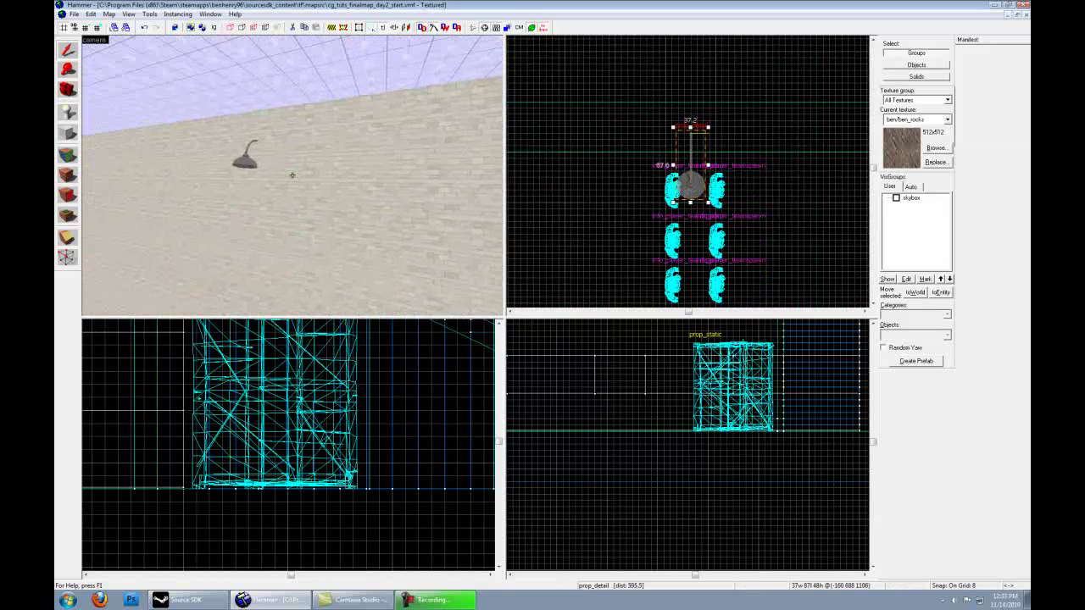
pyautogui.press('w')
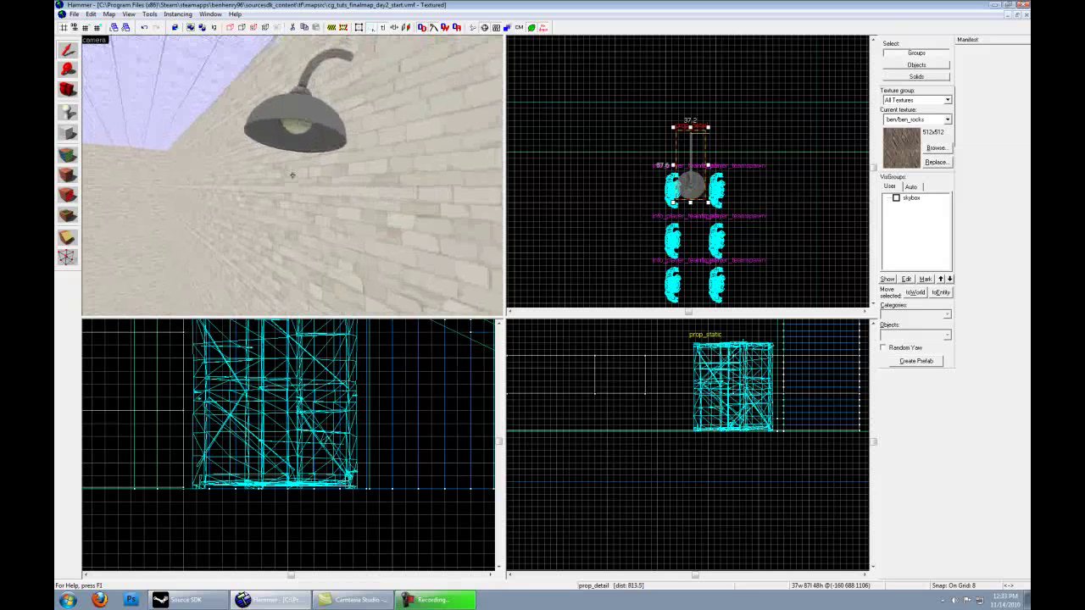
pyautogui.press('s')
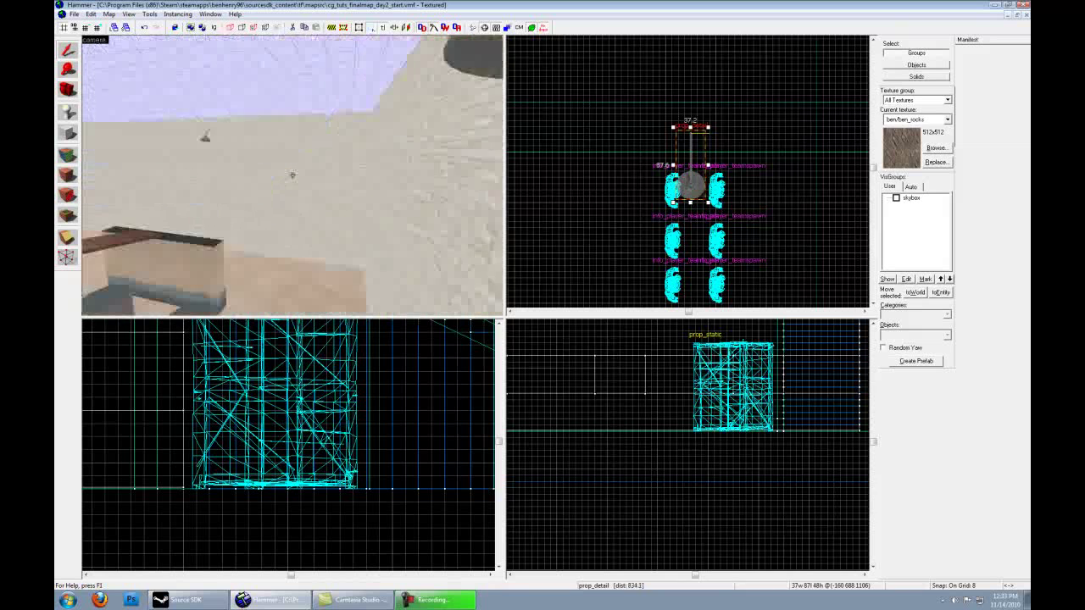
pyautogui.press('s')
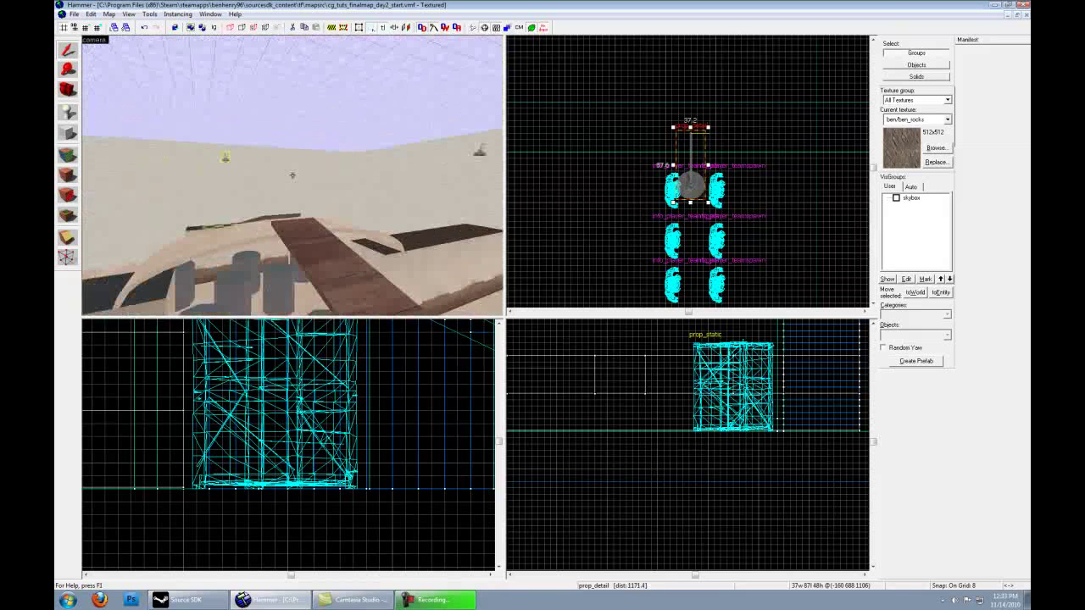
# Place a light entity on the brick wall below the lamp at the end of the bridge, and return to the selection tool.
pyautogui.click(69, 113)
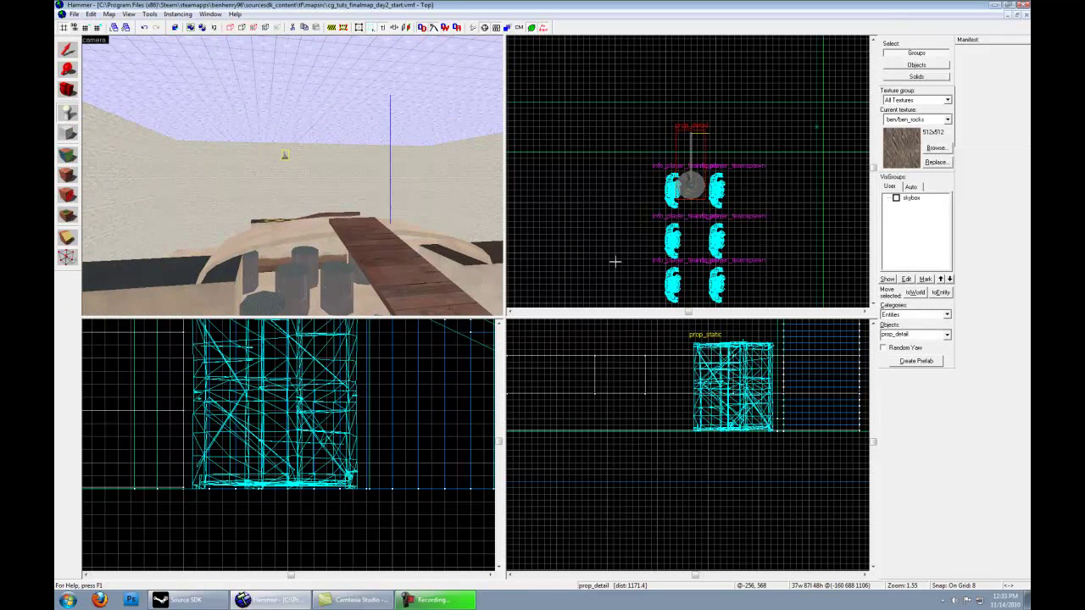
pyautogui.click(912, 335)
pyautogui.write('light')
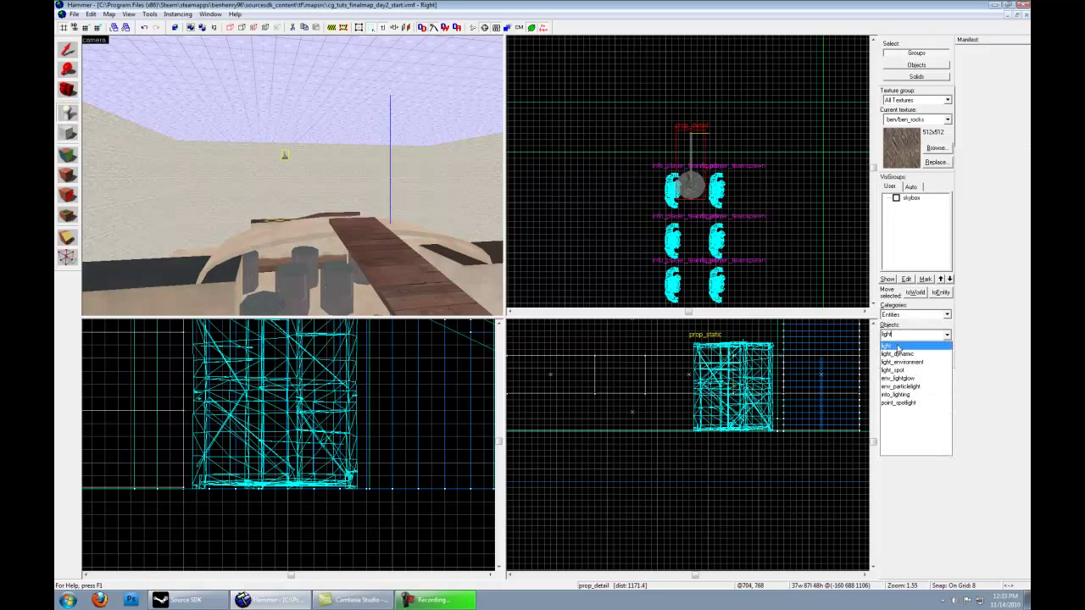
pyautogui.click(896, 346)
pyautogui.press('z')
pyautogui.press('w')
pyautogui.press('w')
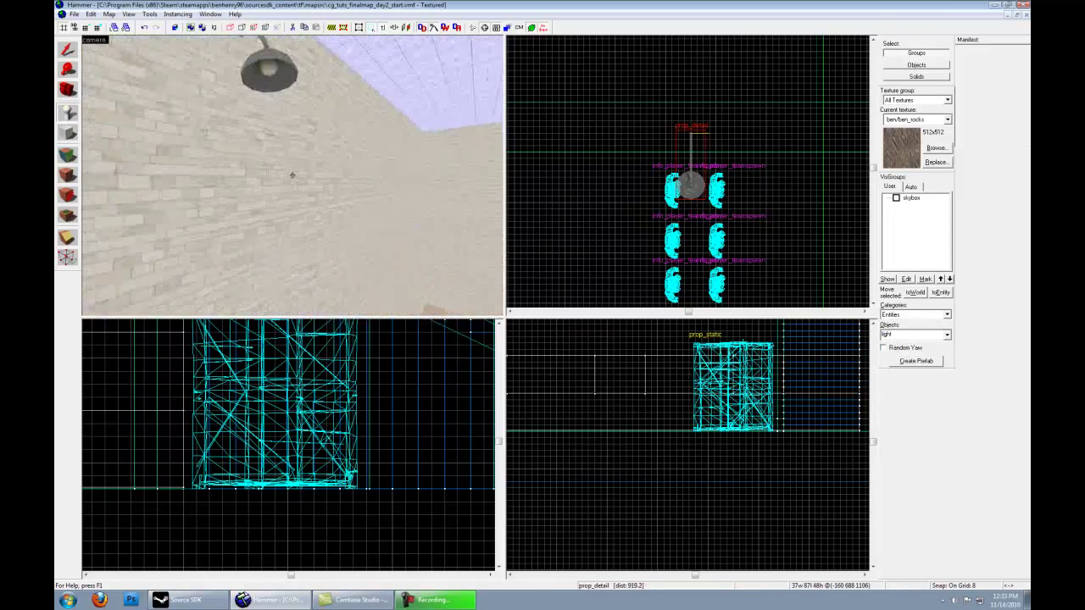
pyautogui.press('z')
pyautogui.click(330, 179)
pyautogui.press('z')
pyautogui.press('z')
pyautogui.hotkey('shift', 's')
pyautogui.hotkey('shift', 's')
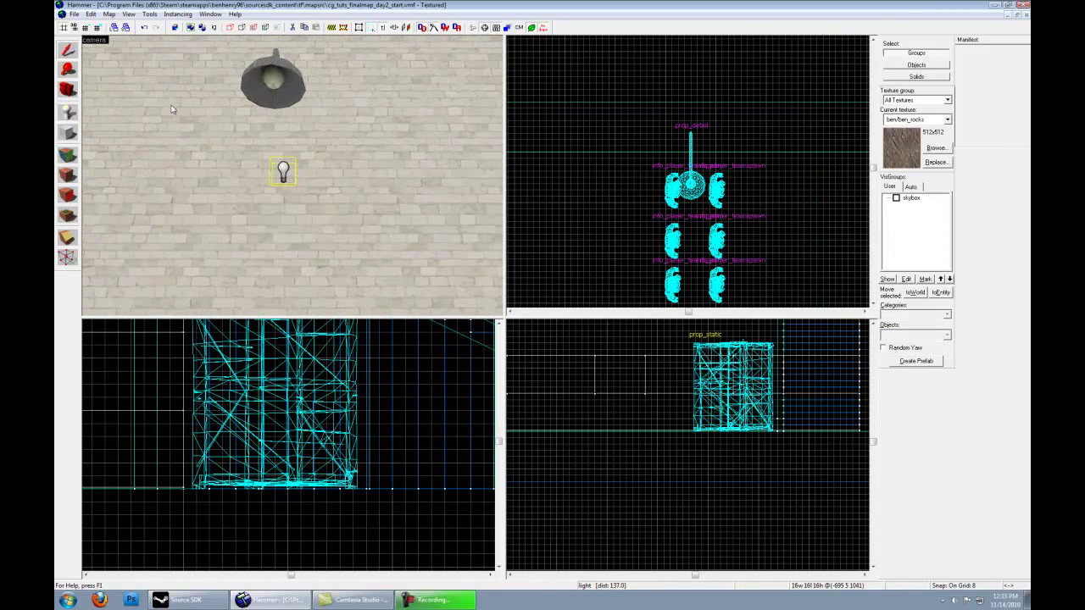
# Move the light entity in the top view to centre it under the lampshade.
pyautogui.scroll(-13, 649, 194)
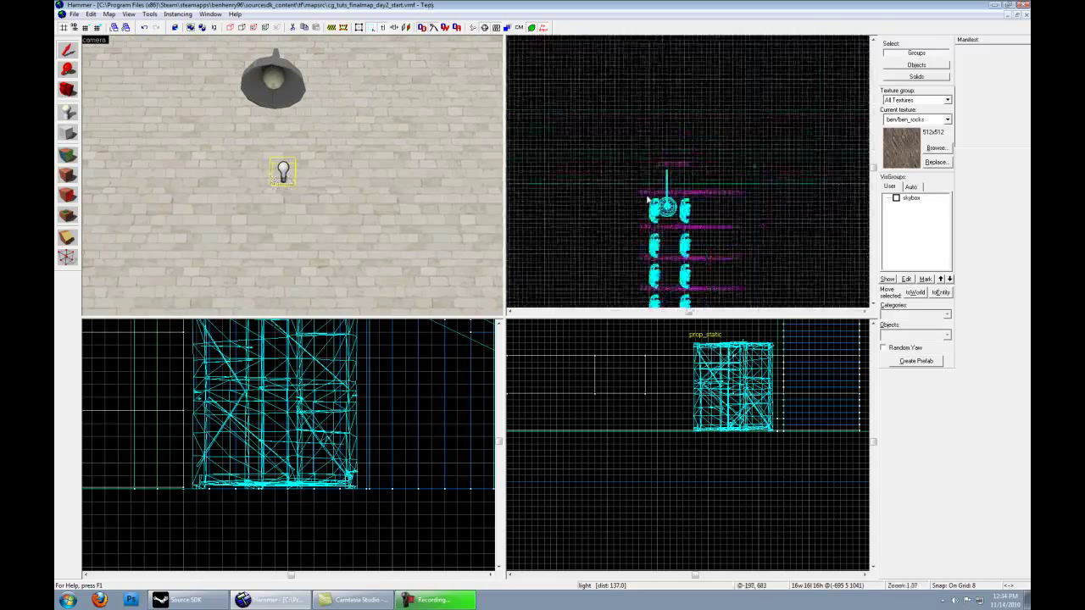
pyautogui.scroll(6, 738, 194)
pyautogui.scroll(-3, 772, 207)
pyautogui.scroll(6, 559, 207)
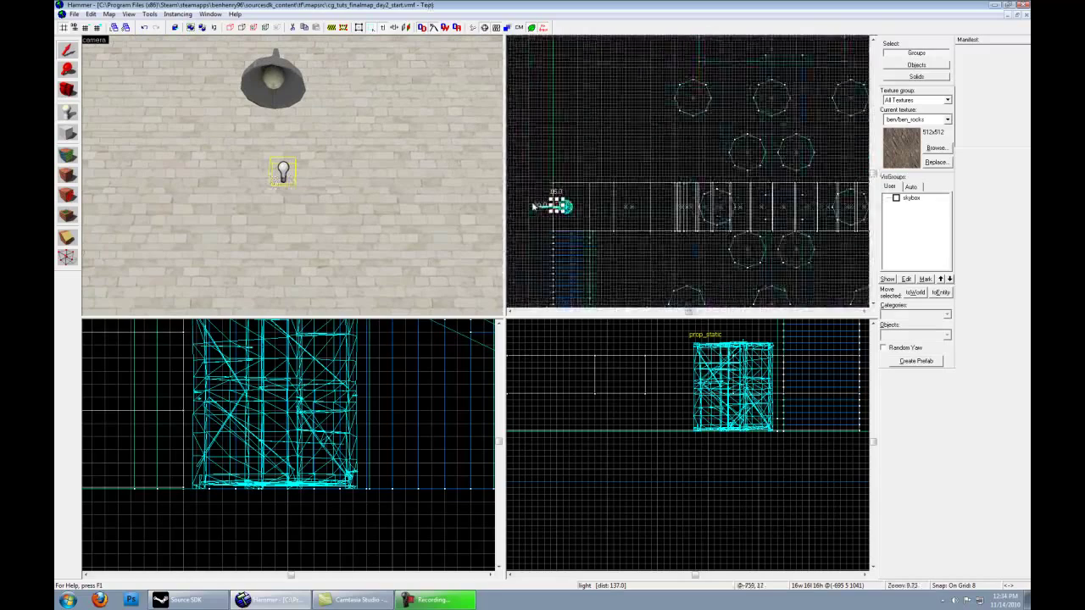
pyautogui.moveTo(576, 206); pyautogui.dragTo(604, 212)
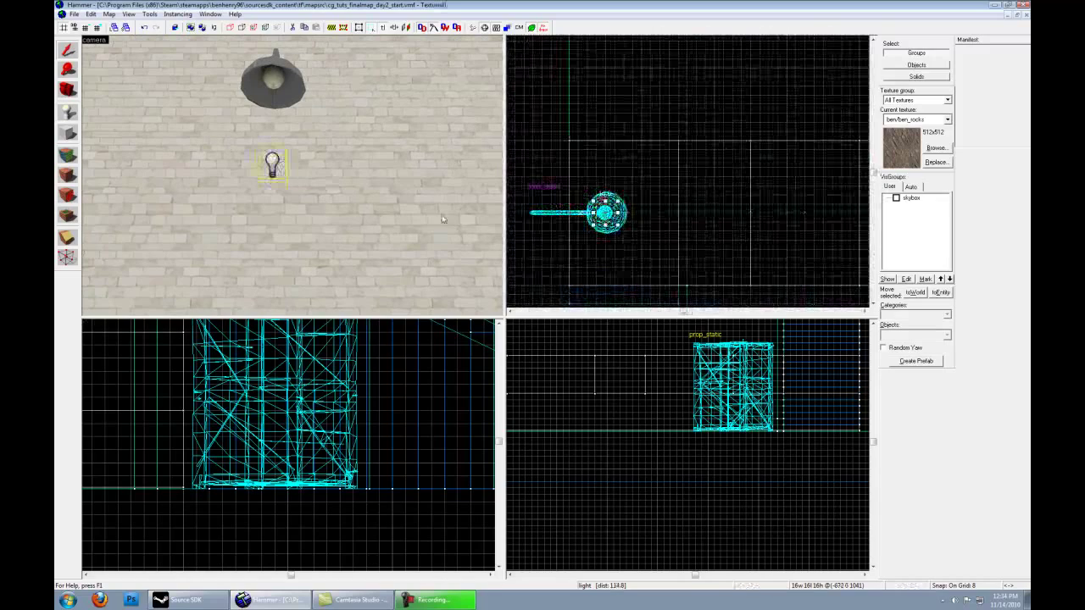
# Raise the light entity in the front view until it sits directly beneath the lampshade.
pyautogui.scroll(2, 319, 398)
pyautogui.scroll(-8, 436, 559)
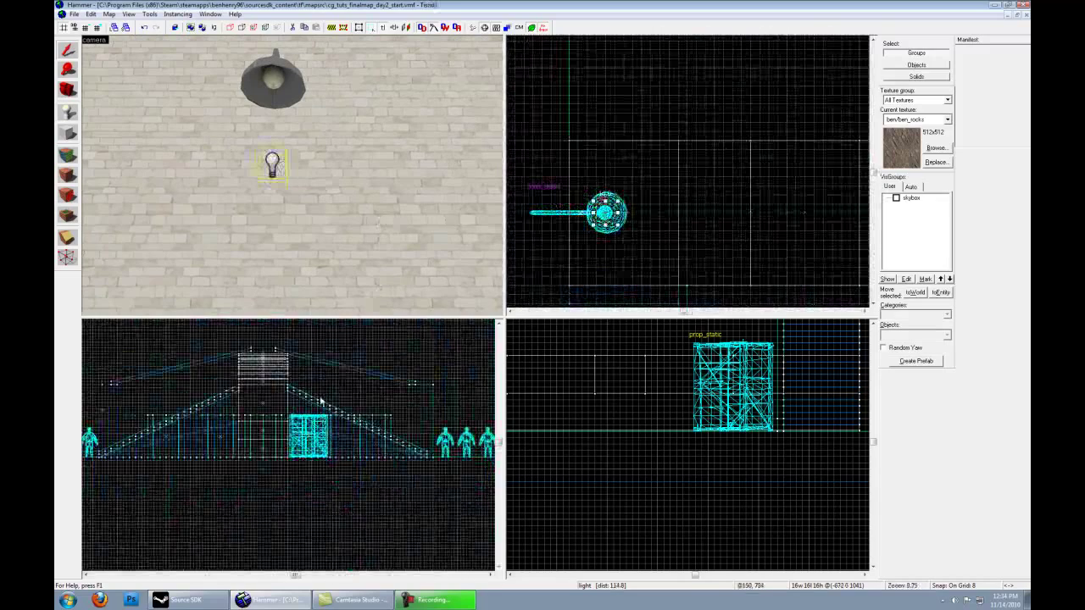
pyautogui.scroll(8, 398, 407)
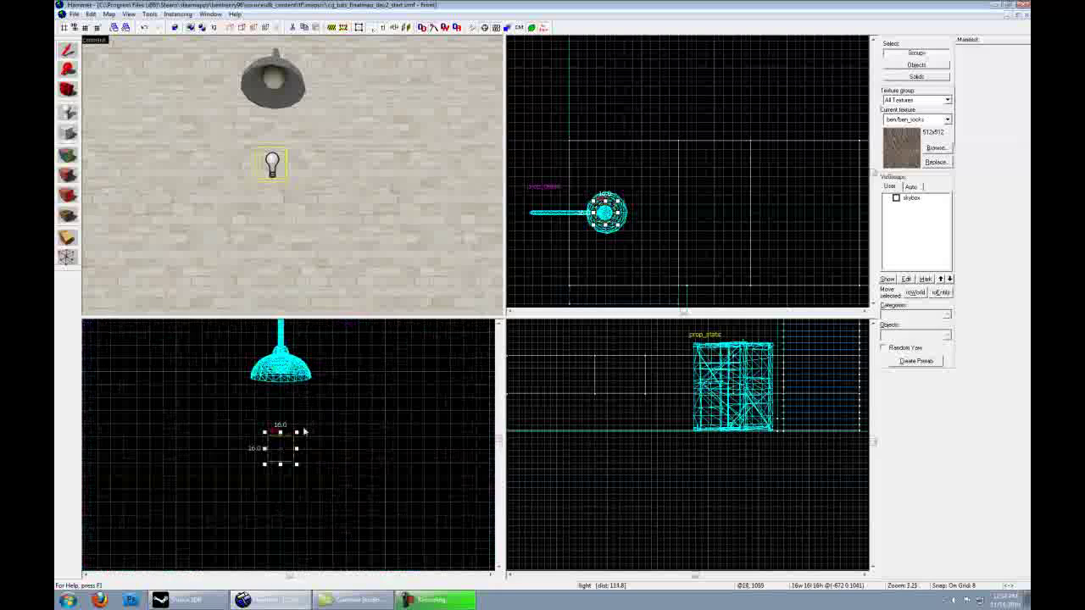
pyautogui.moveTo(281, 447); pyautogui.dragTo(283, 400)
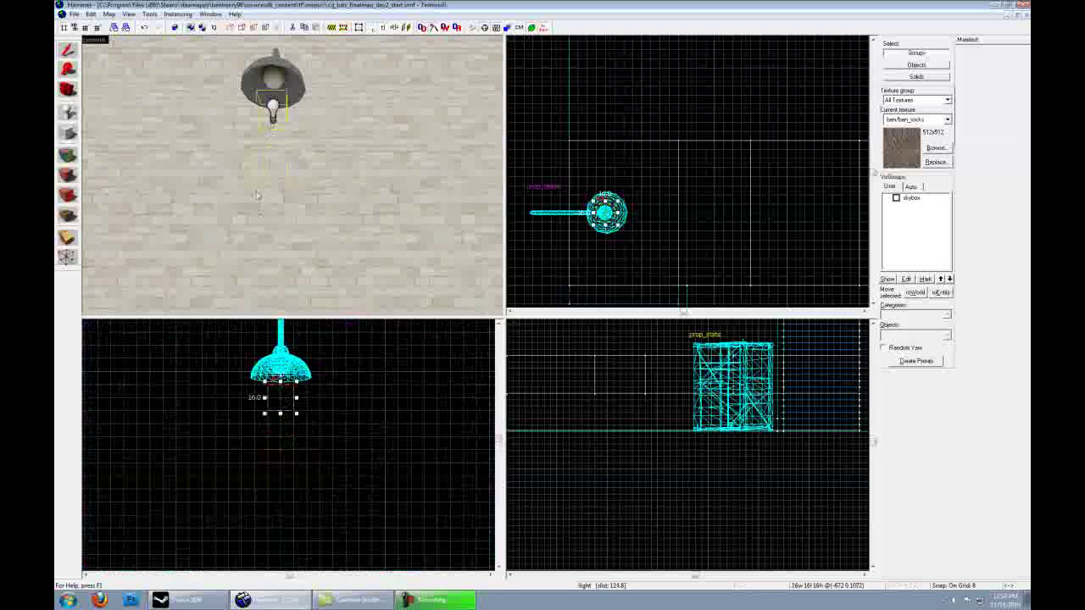
# Examine the light entity's position under the lampshade from several angles in the 3D view.
pyautogui.press('z')
pyautogui.press('a')
pyautogui.press('w')
pyautogui.press('z')
pyautogui.scroll(1, 291, 188)
pyautogui.scroll(-1, 291, 182)
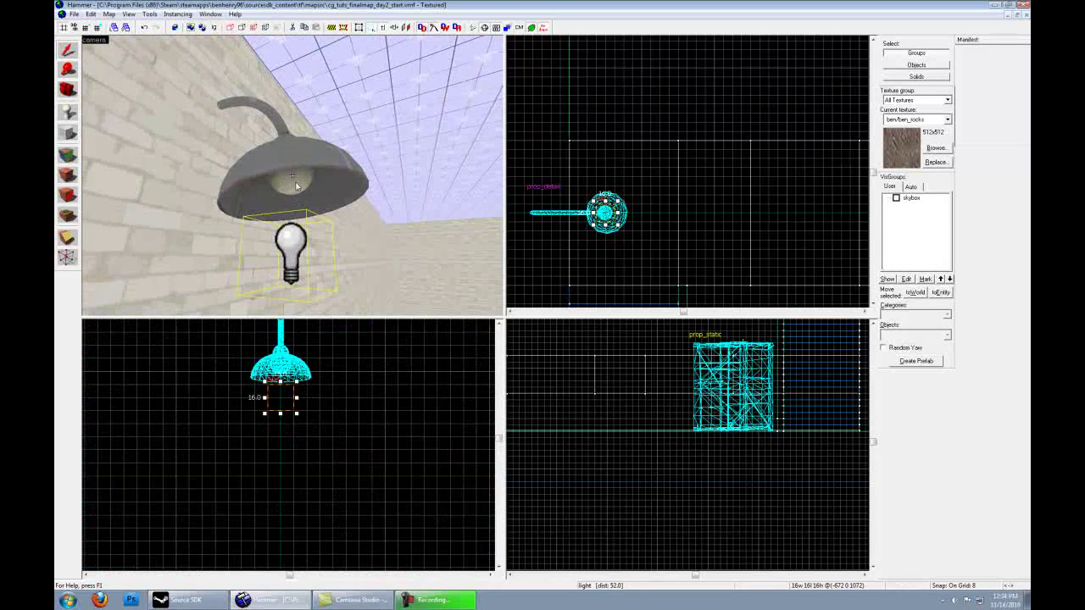
pyautogui.press('z')
pyautogui.press('s')
pyautogui.press('z')
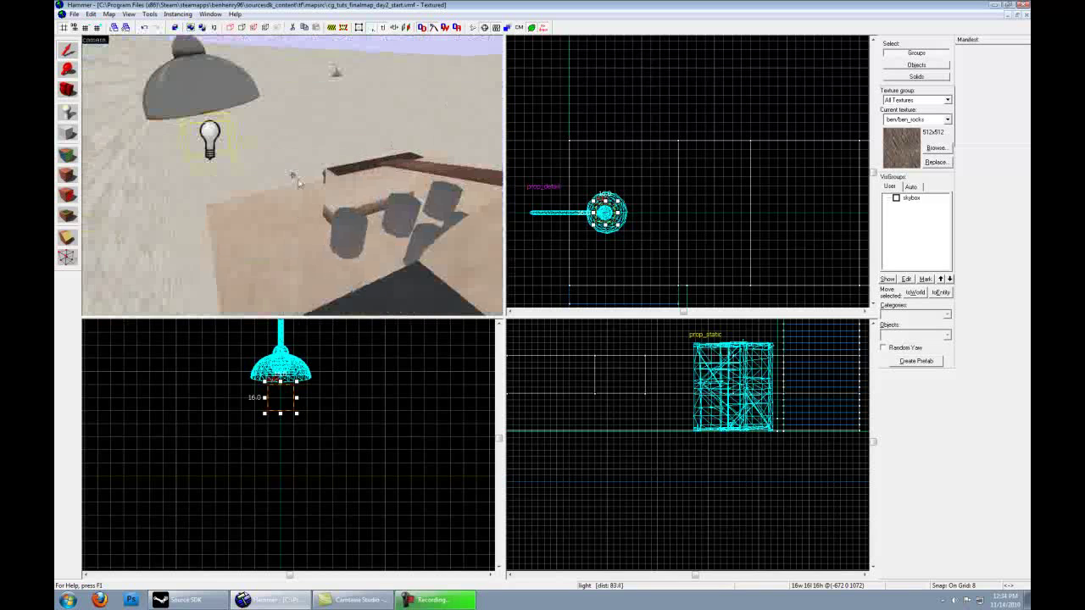
pyautogui.press('d')
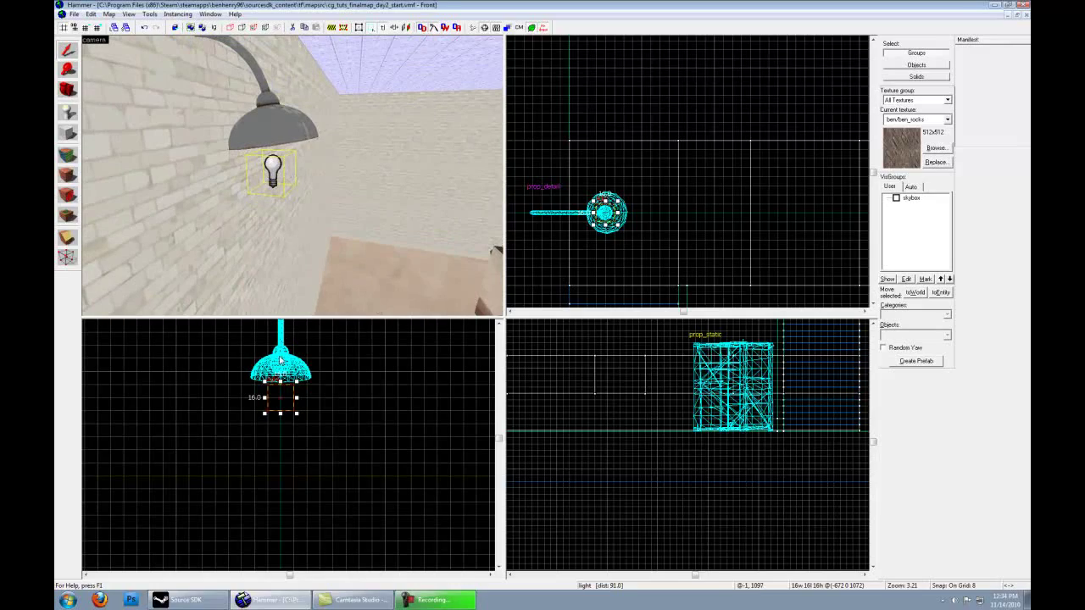
# Open the light entity's properties and review its Maximum Distance, Constant, Linear, Quadratic and percent falloff distance settings.
pyautogui.scroll(-5, 593, 225)
pyautogui.moveTo(645, 242); pyautogui.dragTo(696, 212, button='middle')
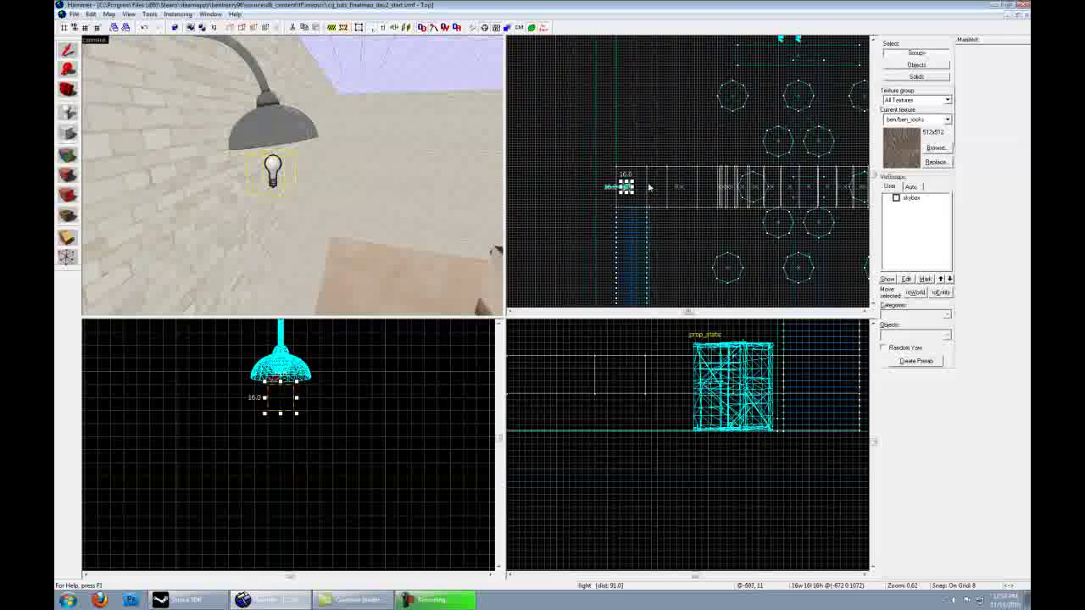
pyautogui.hotkey('alt', 'Return')
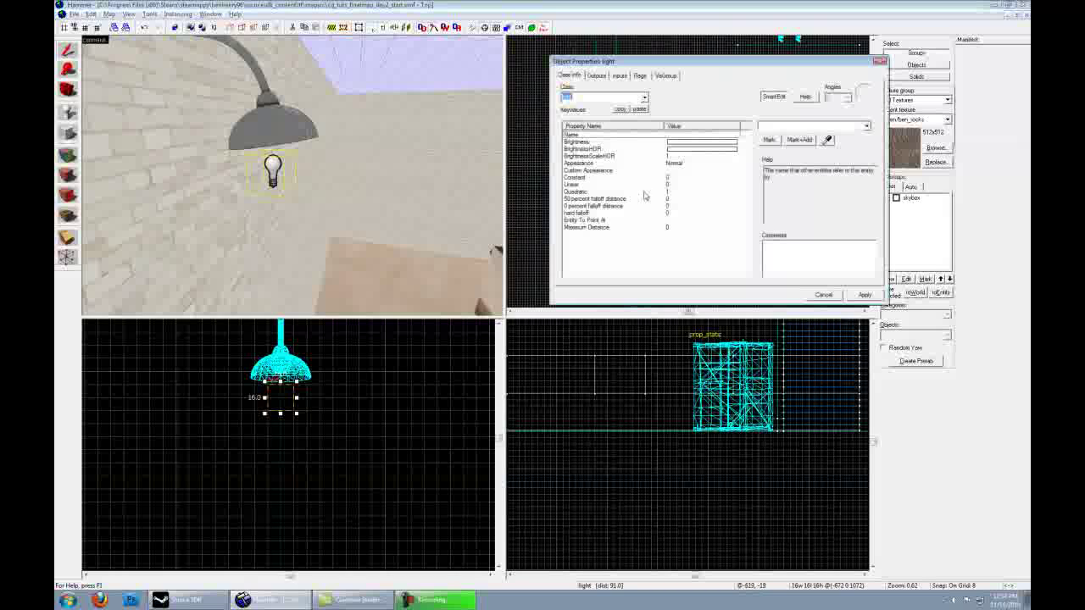
pyautogui.click(595, 165)
pyautogui.click(591, 228)
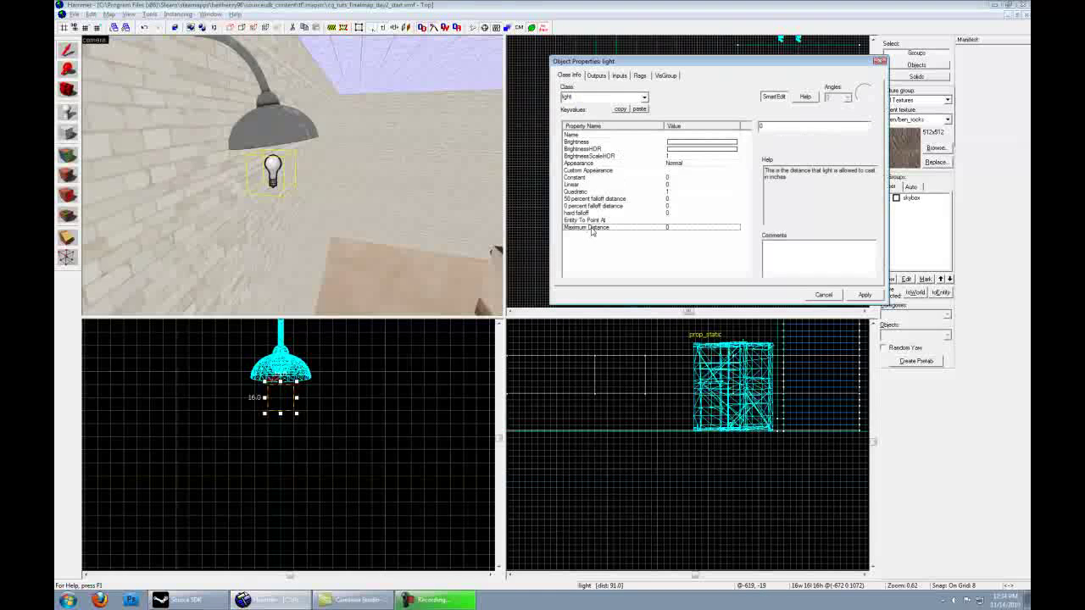
pyautogui.click(578, 186)
pyautogui.click(607, 179)
pyautogui.click(606, 185)
pyautogui.click(607, 192)
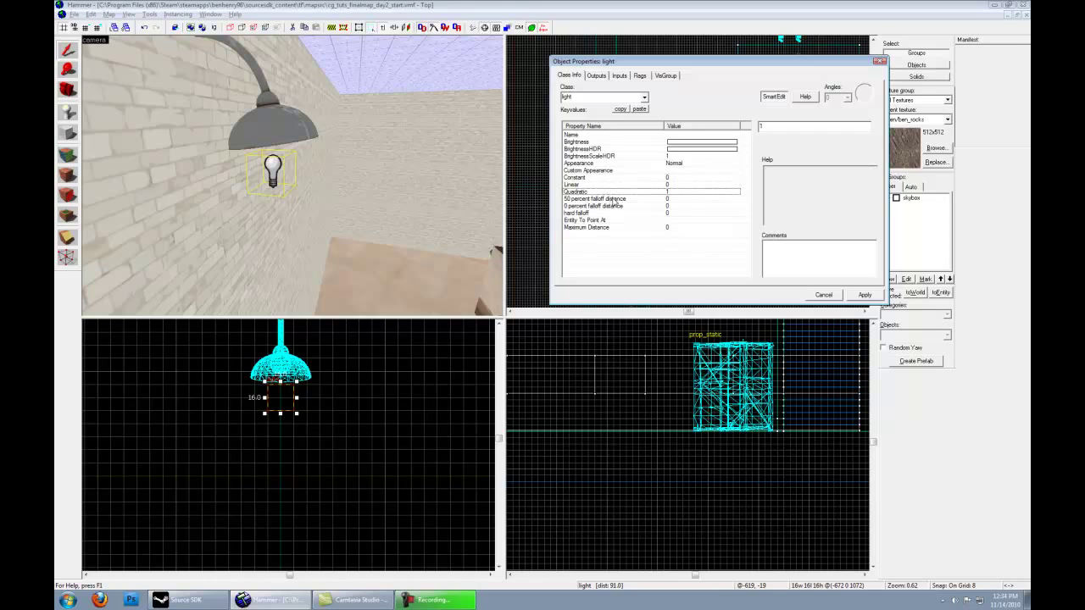
pyautogui.click(614, 200)
pyautogui.click(611, 207)
pyautogui.click(590, 177)
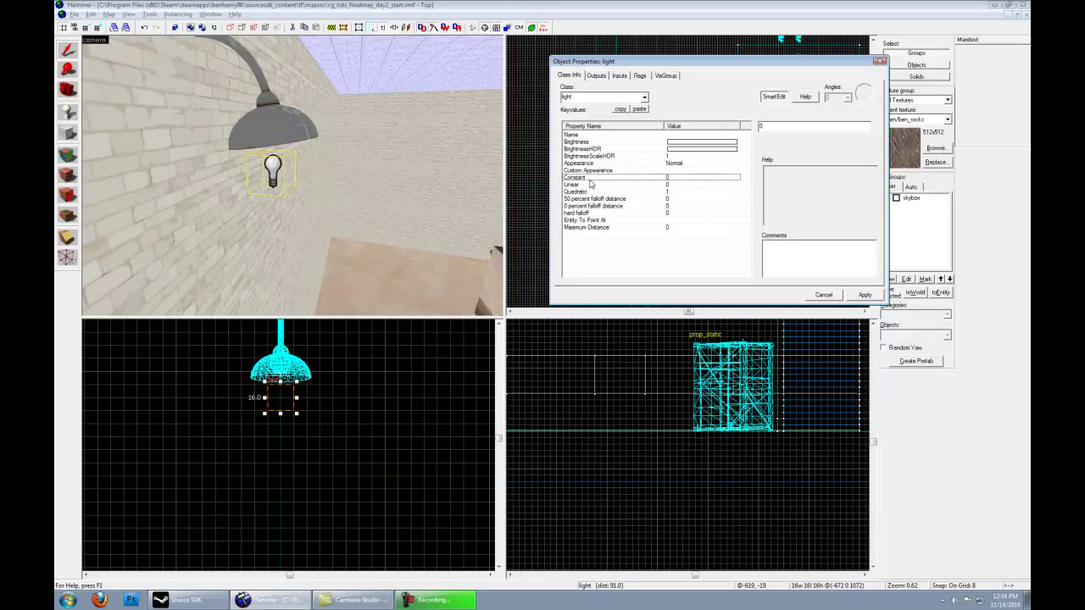
# Examine the wall and floor around the light while reviewing its Linear and Quadratic settings.
pyautogui.click(411, 176)
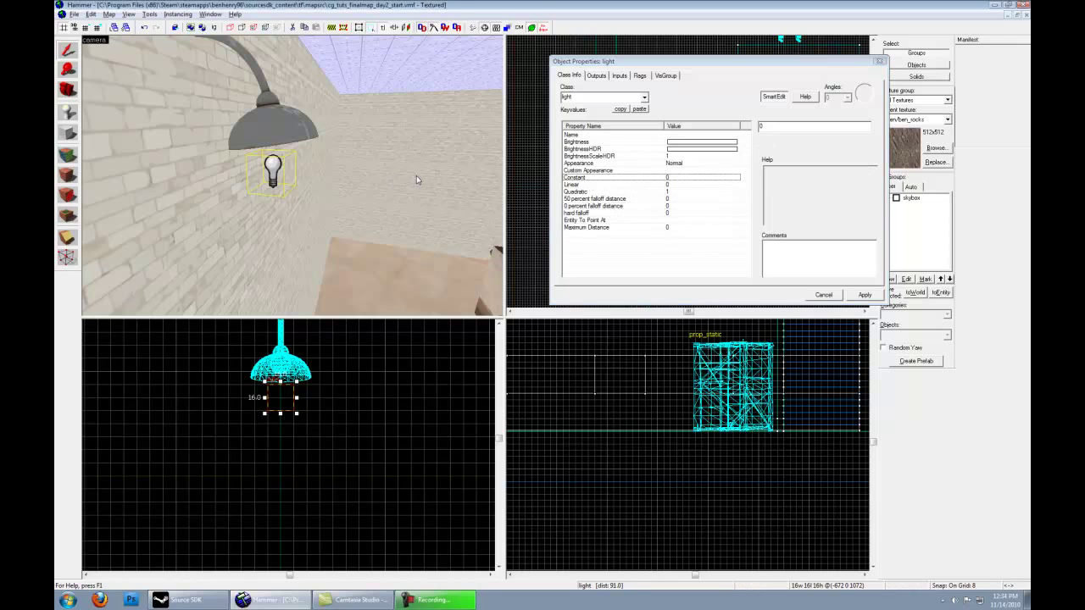
pyautogui.press('z')
pyautogui.press('z')
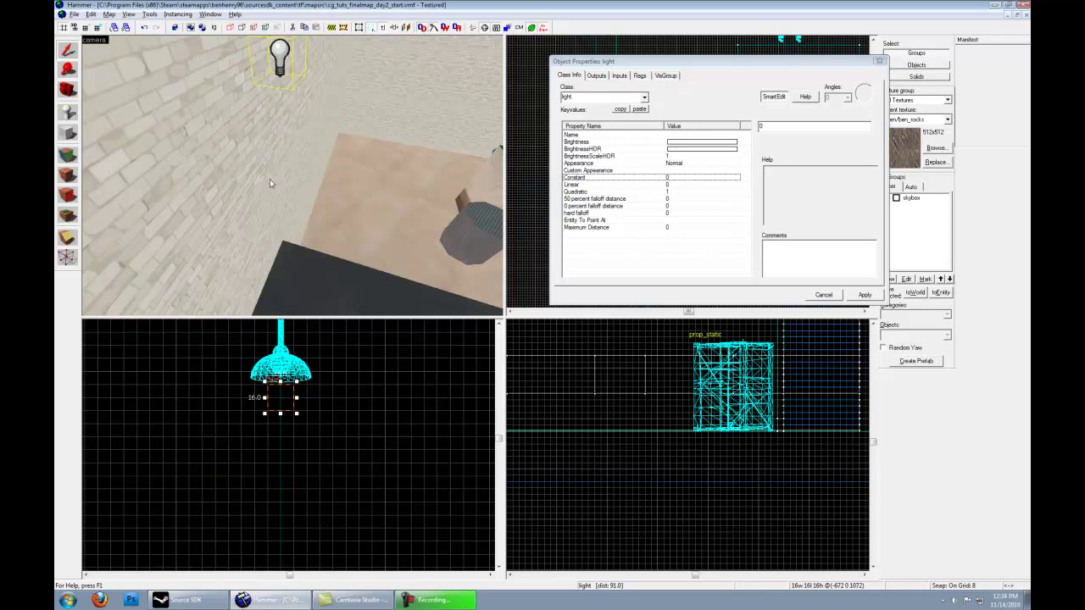
pyautogui.click(581, 185)
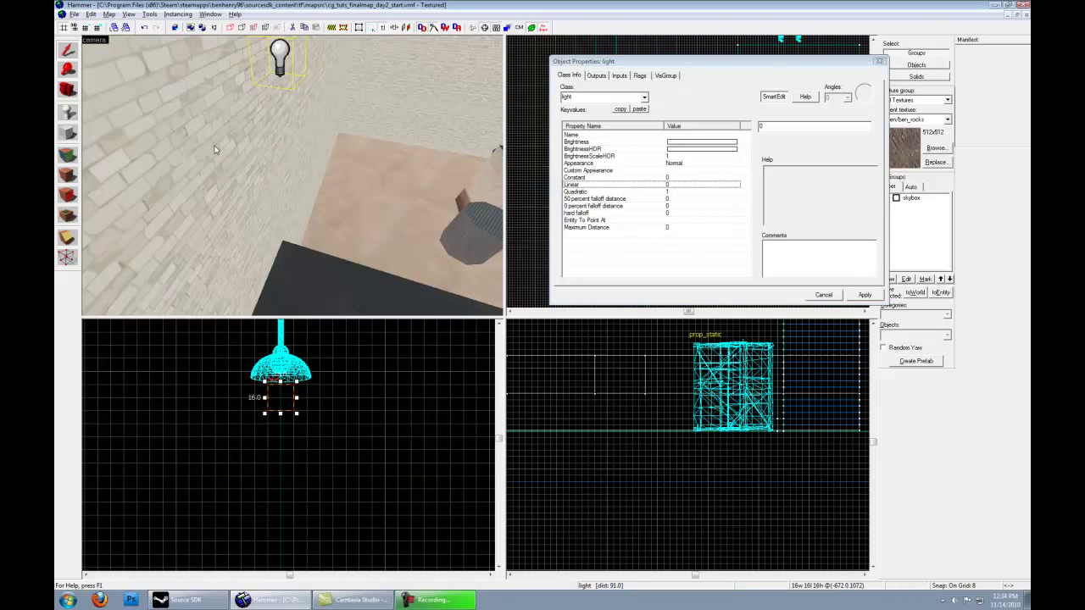
pyautogui.click(593, 192)
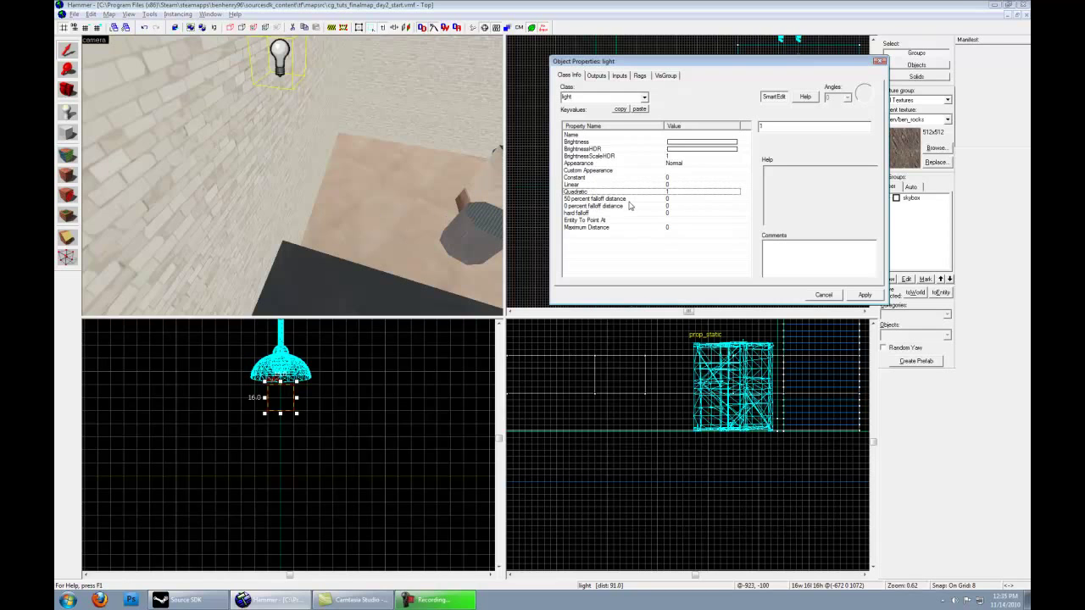
pyautogui.press('z')
pyautogui.press('w')
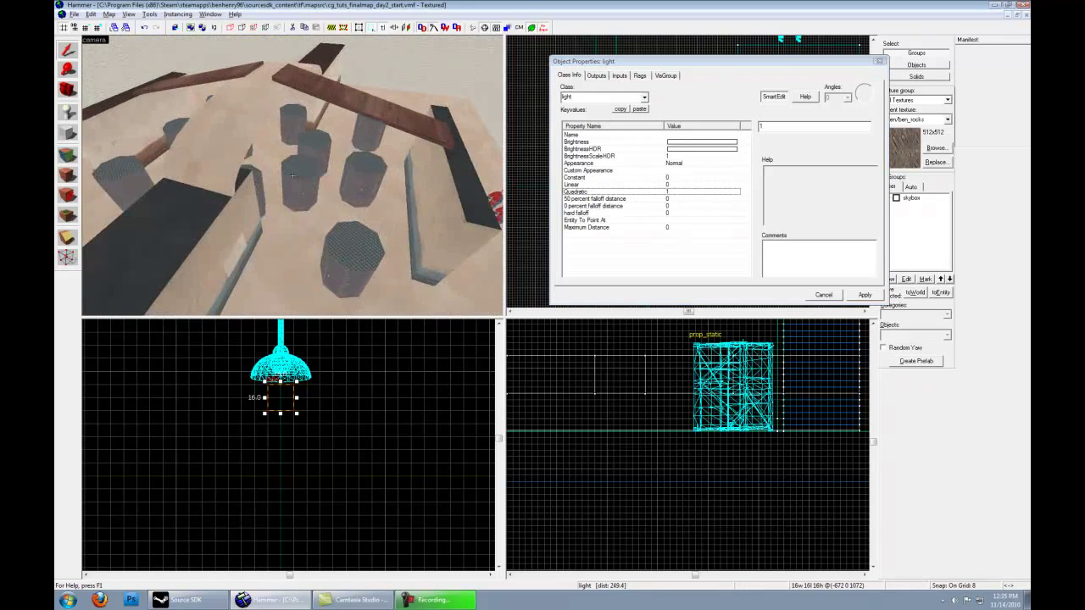
# Review the light's 50 percent and 0 percent falloff distance settings while viewing the lamp on its wall.
pyautogui.press('z')
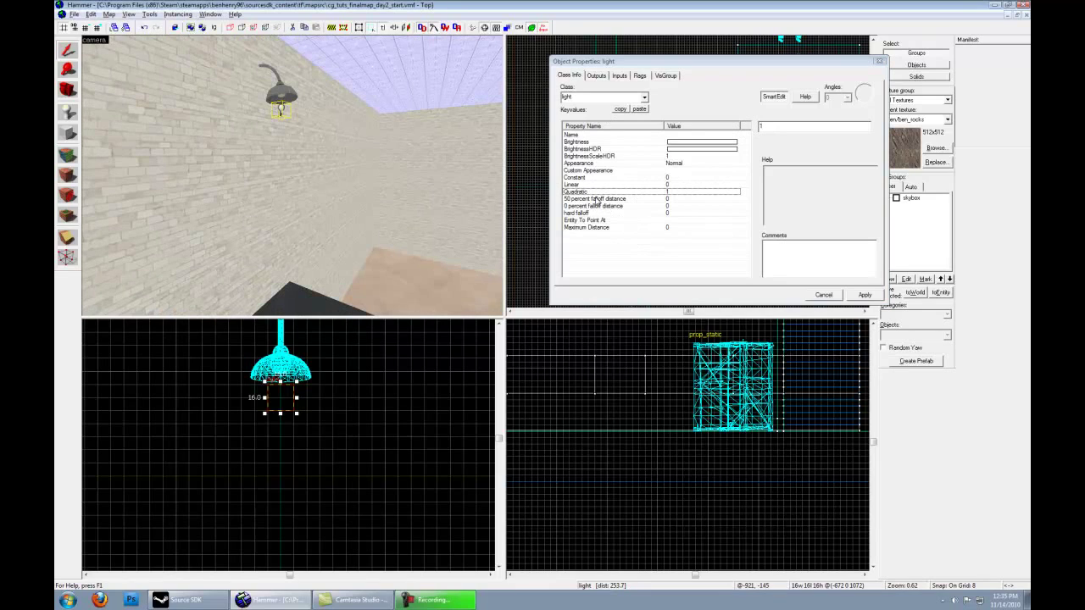
pyautogui.click(598, 199)
pyautogui.click(609, 206)
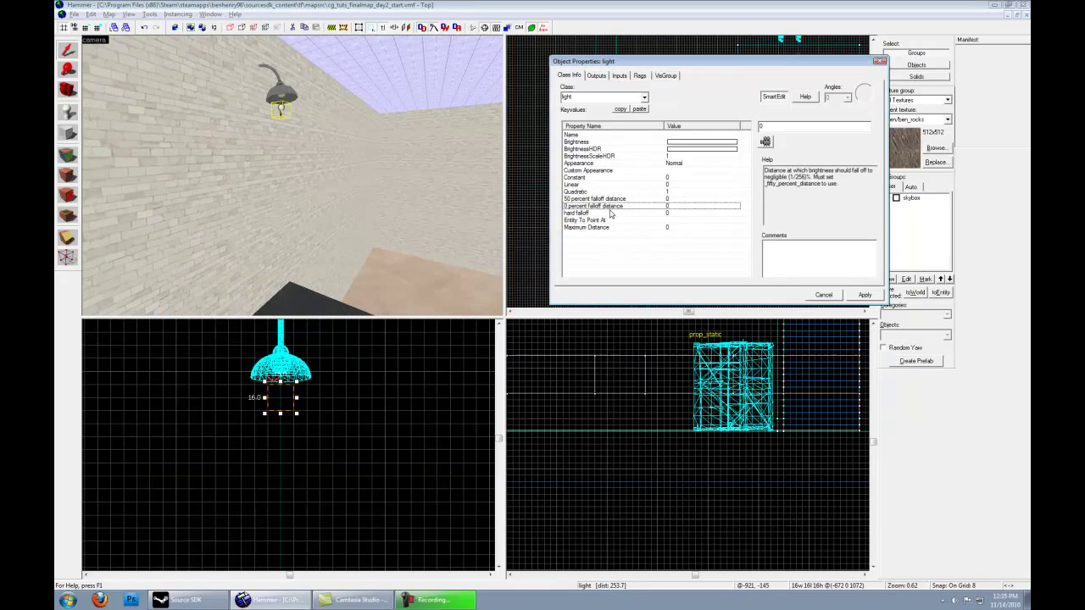
pyautogui.press('z')
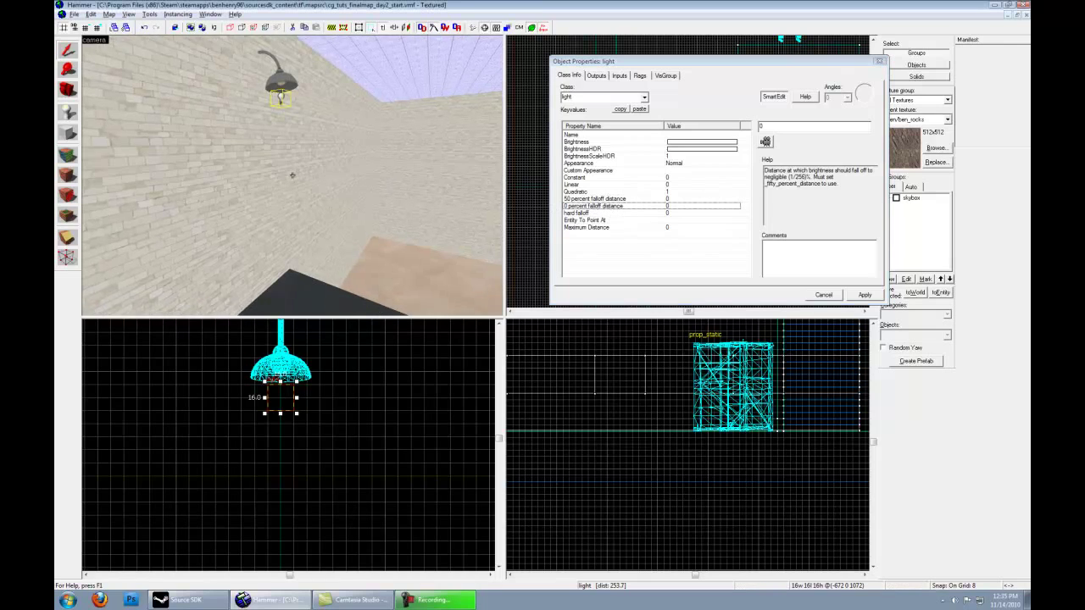
pyautogui.press('z')
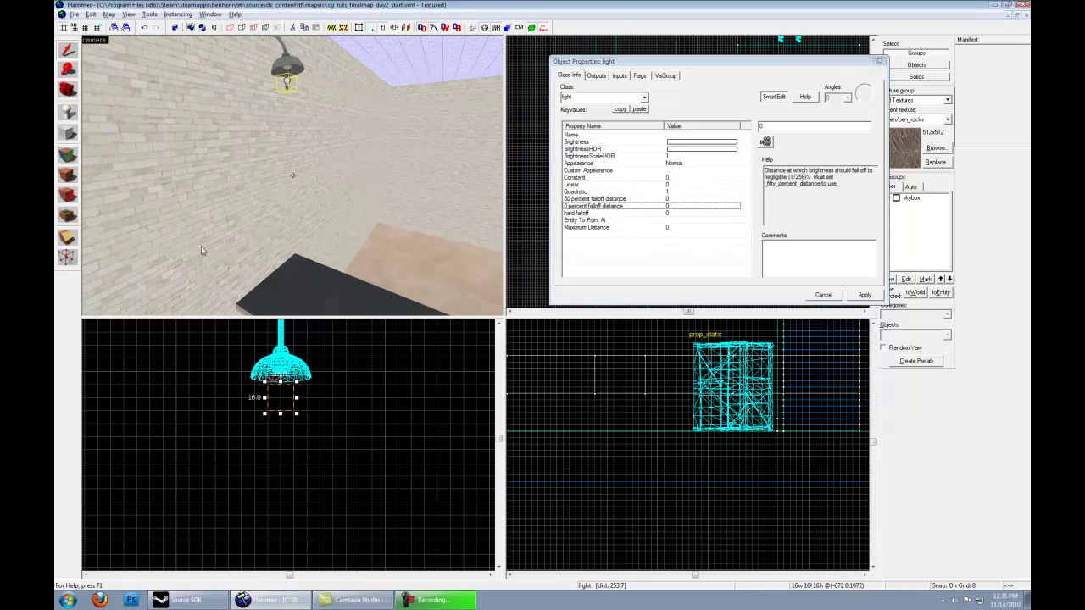
# Set the light's Brightness colour to blue (24 52 243) and check the bulb under the lampshade, then close its properties.
pyautogui.click(596, 134)
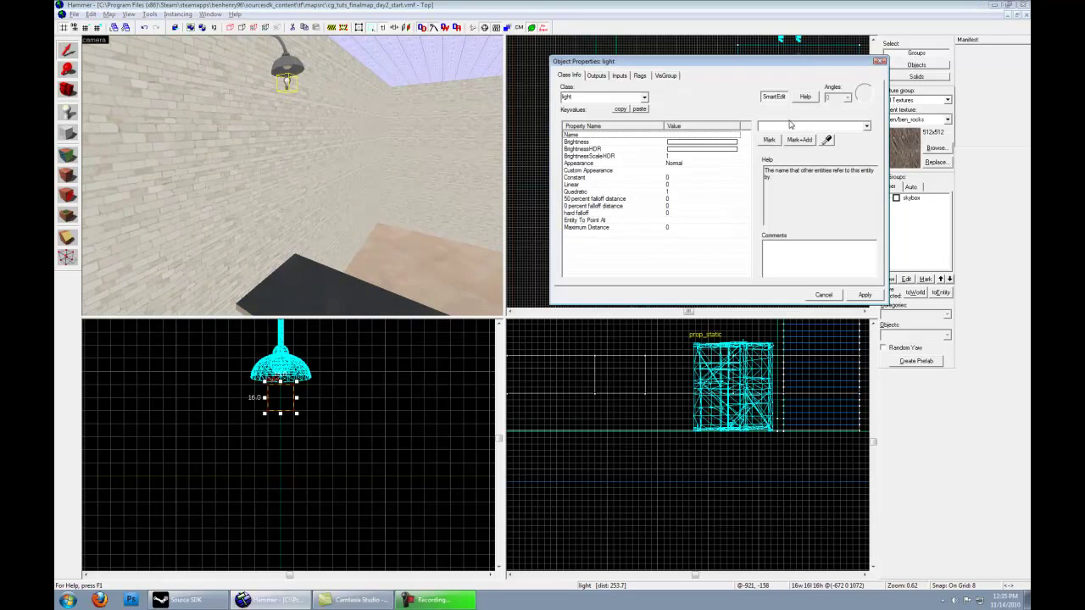
pyautogui.click(644, 141)
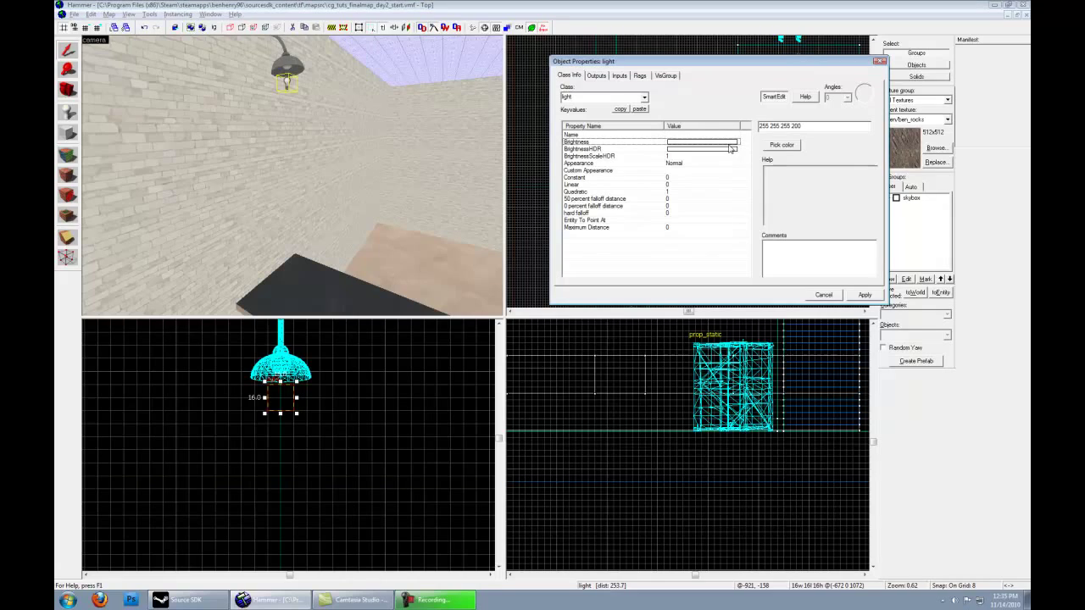
pyautogui.click(779, 146)
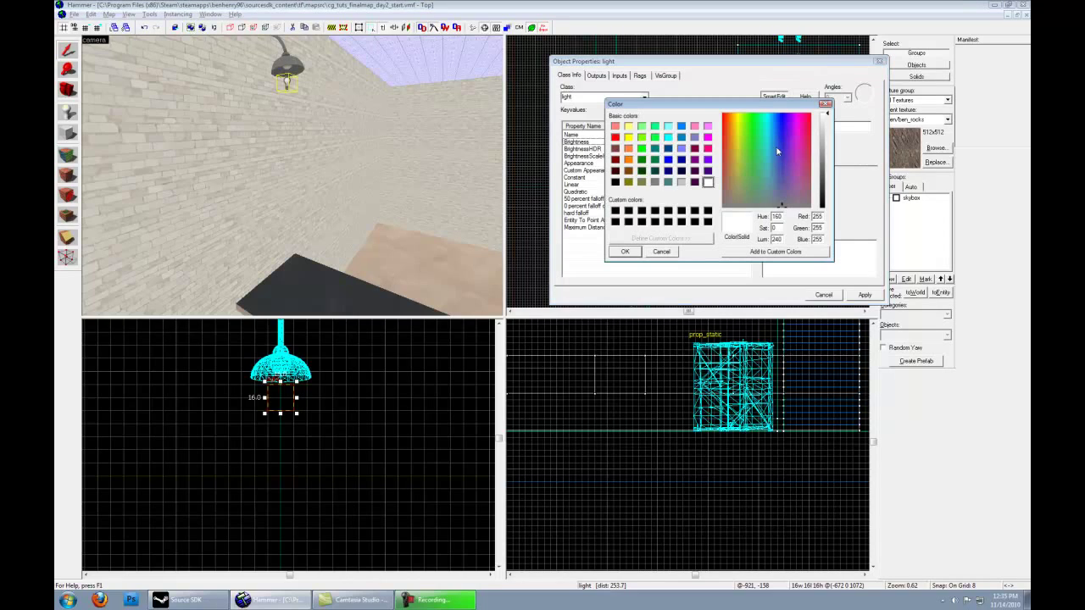
pyautogui.moveTo(772, 190); pyautogui.dragTo(824, 157)
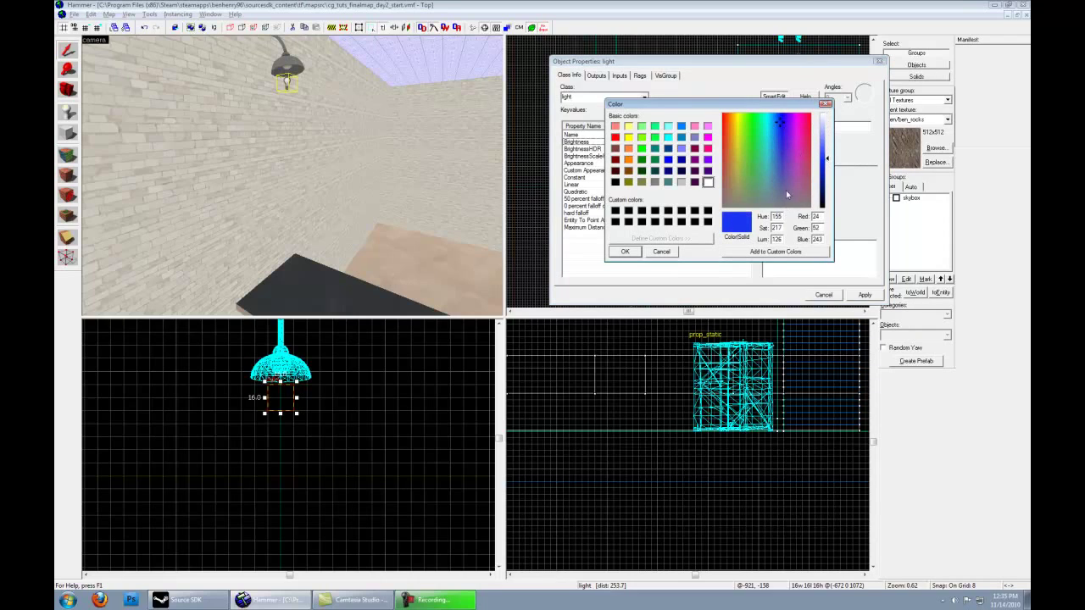
pyautogui.click(625, 252)
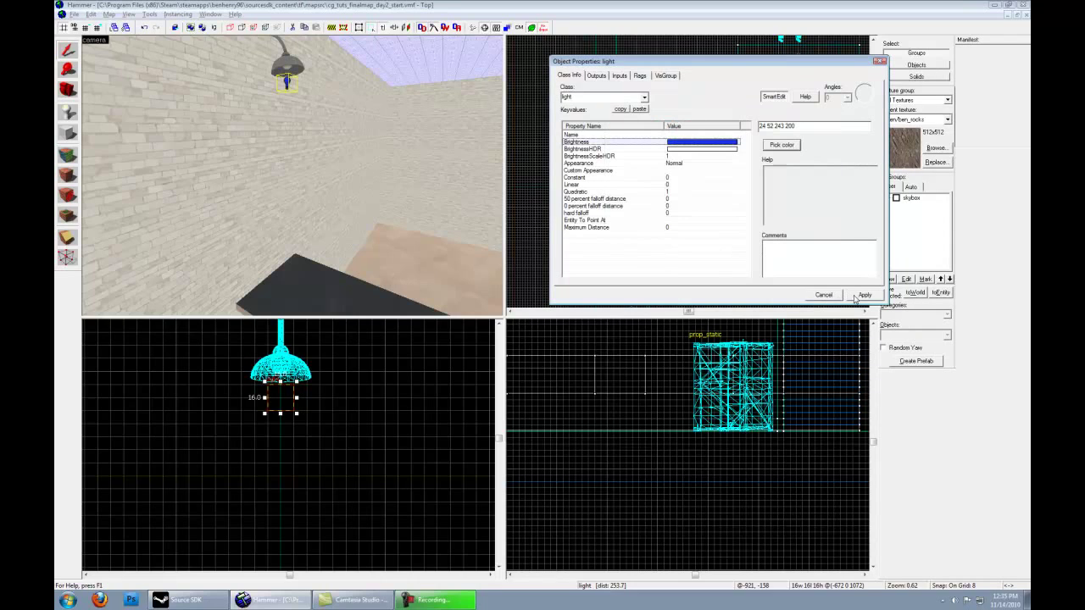
pyautogui.click(292, 175)
pyautogui.press('w')
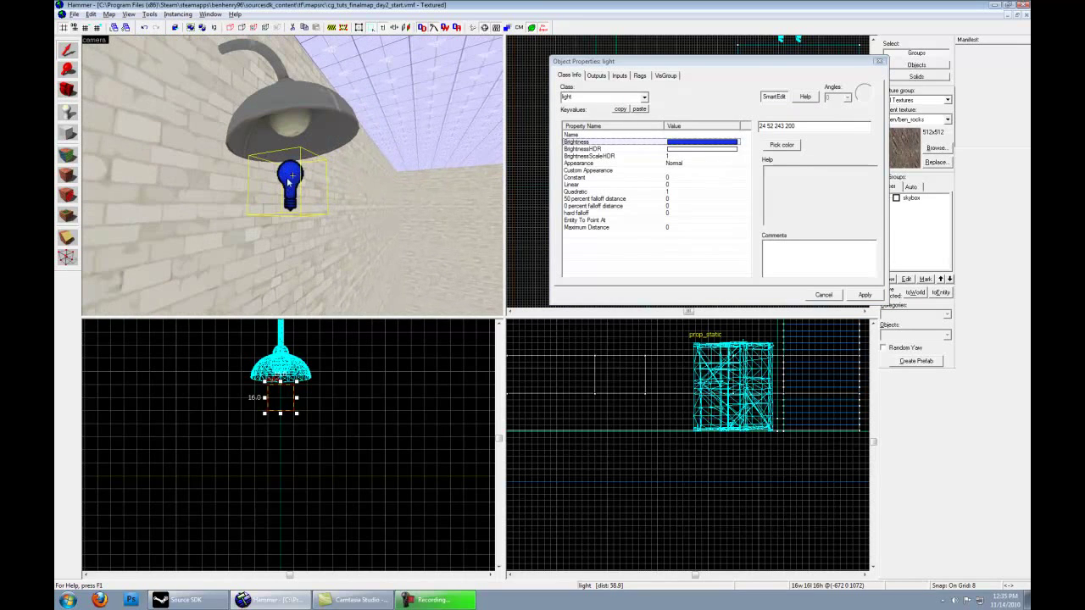
pyautogui.press('s')
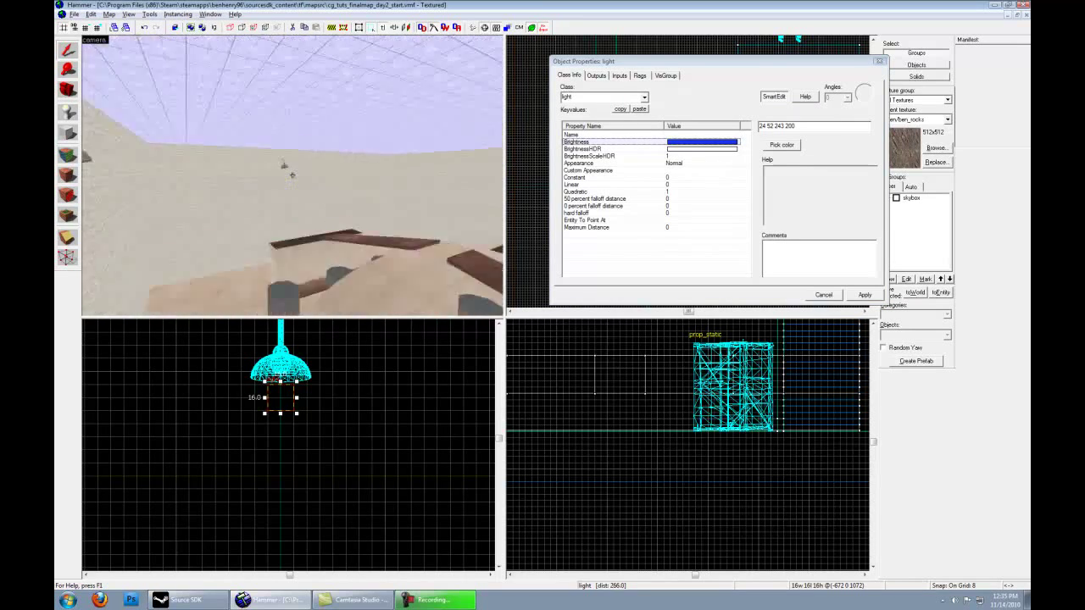
pyautogui.press('s')
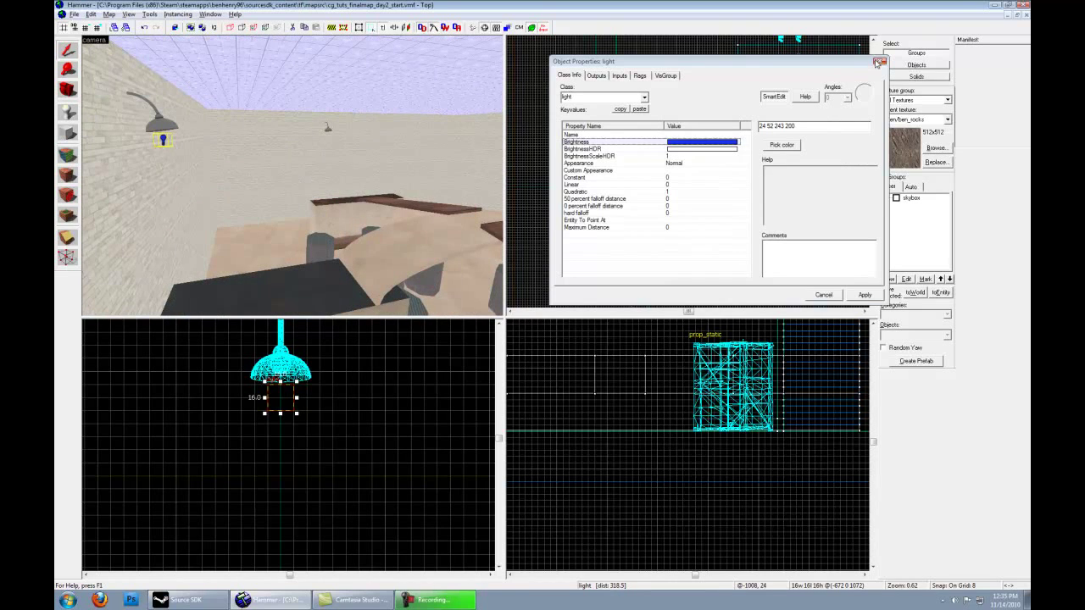
pyautogui.click(878, 63)
# Clone the blue light to the wall lamp beside the red spawn points and centre it under the lampshade.
pyautogui.scroll(-3, 665, 129)
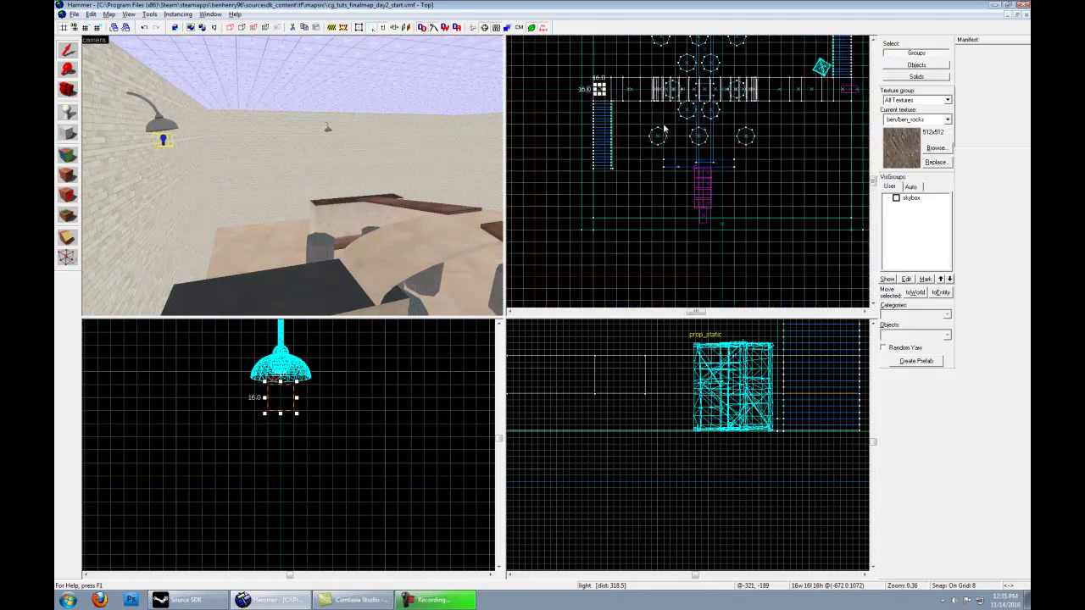
pyautogui.moveTo(599, 90); pyautogui.dragTo(703, 211)
pyautogui.hotkey('ctrl', 'shift', 'e')
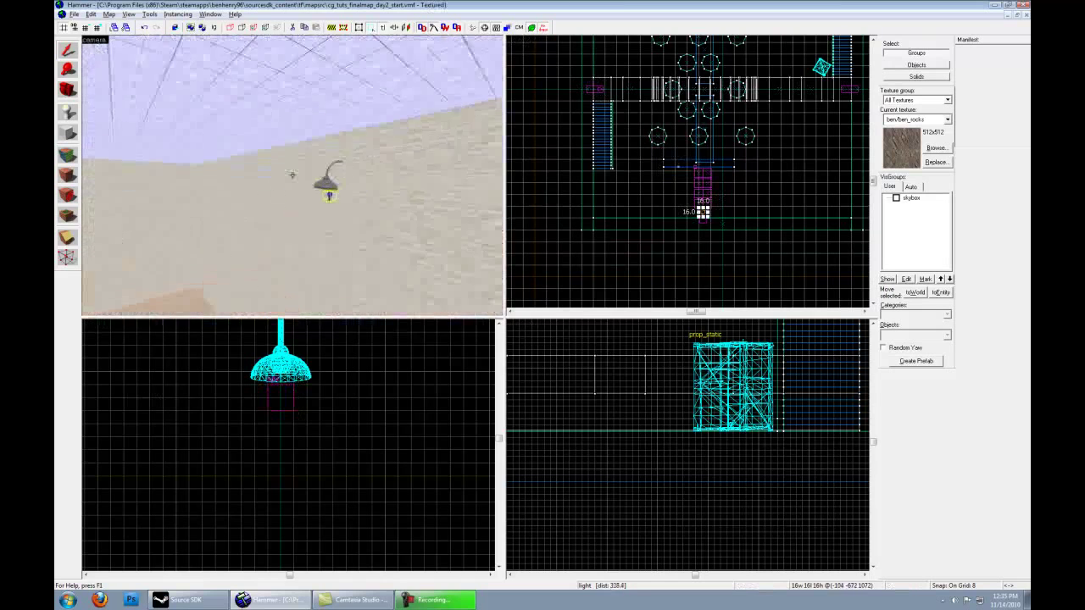
pyautogui.scroll(6, 688, 218)
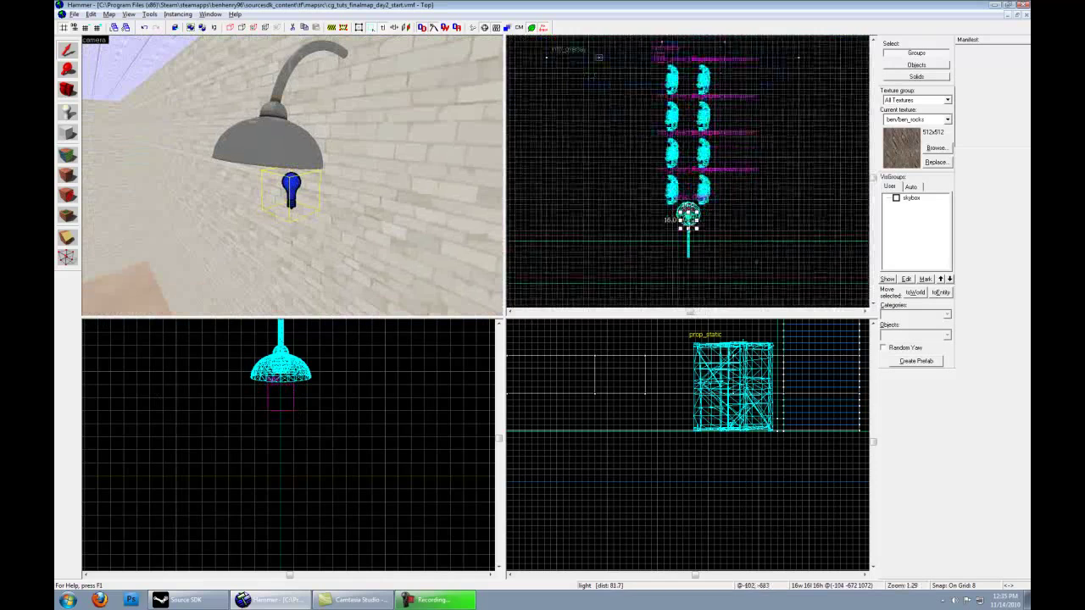
pyautogui.keyDown('shift'); pyautogui.moveTo(688, 219); pyautogui.dragTo(688, 205); pyautogui.keyUp('shift')
pyautogui.moveTo(351, 200)
pyautogui.mouseDown()
pyautogui.moveTo(291, 170)
pyautogui.moveTo(723, 183)
pyautogui.mouseUp()
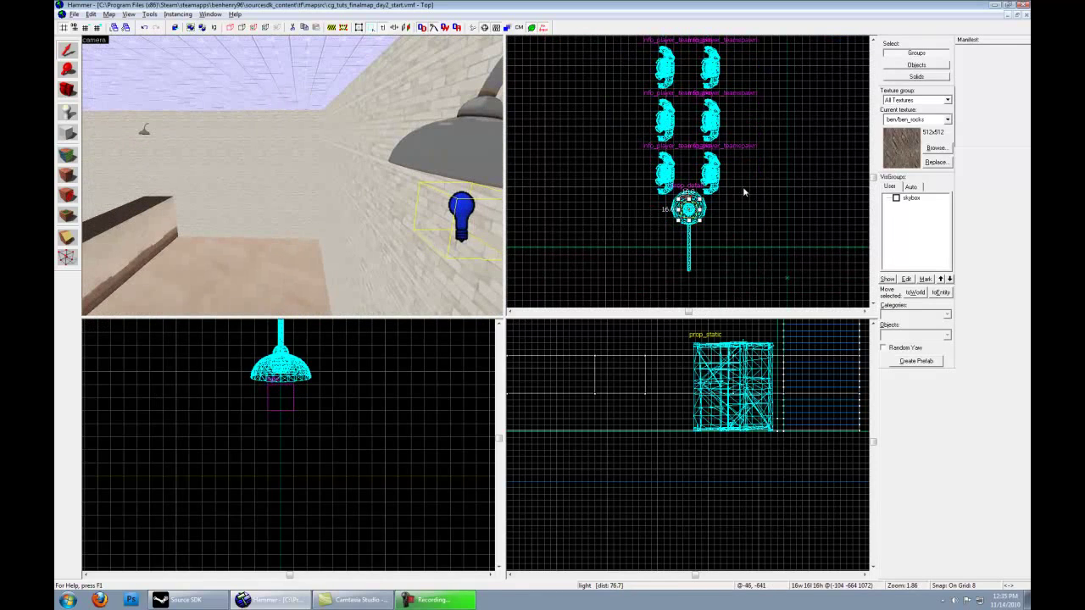
# Set the Brightness colour of the light near the red spawn points to red (238 41 13) and apply it.
pyautogui.hotkey('alt', 'Return')
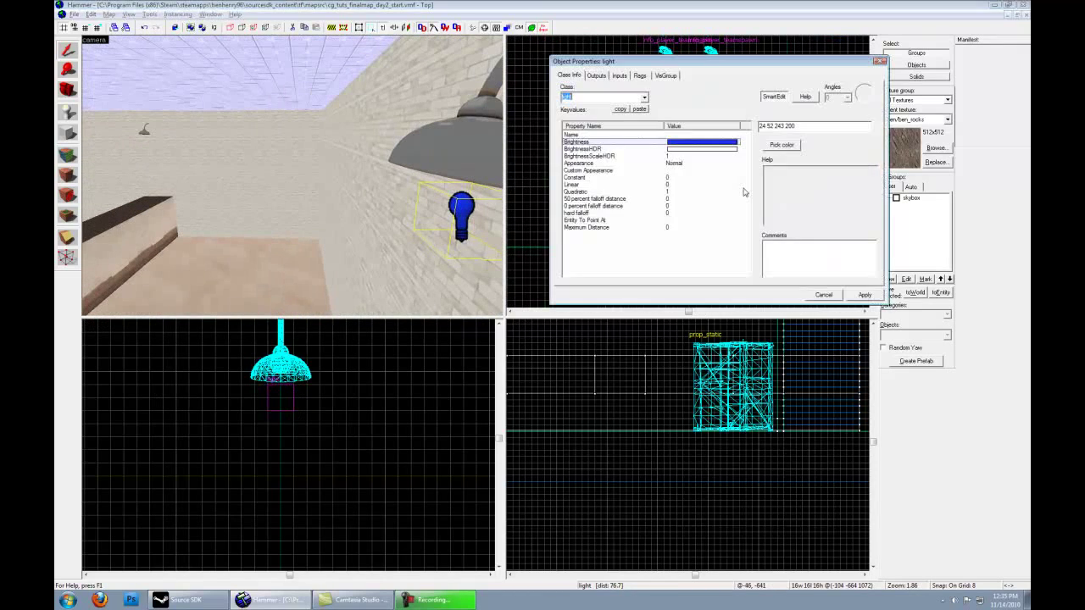
pyautogui.click(778, 145)
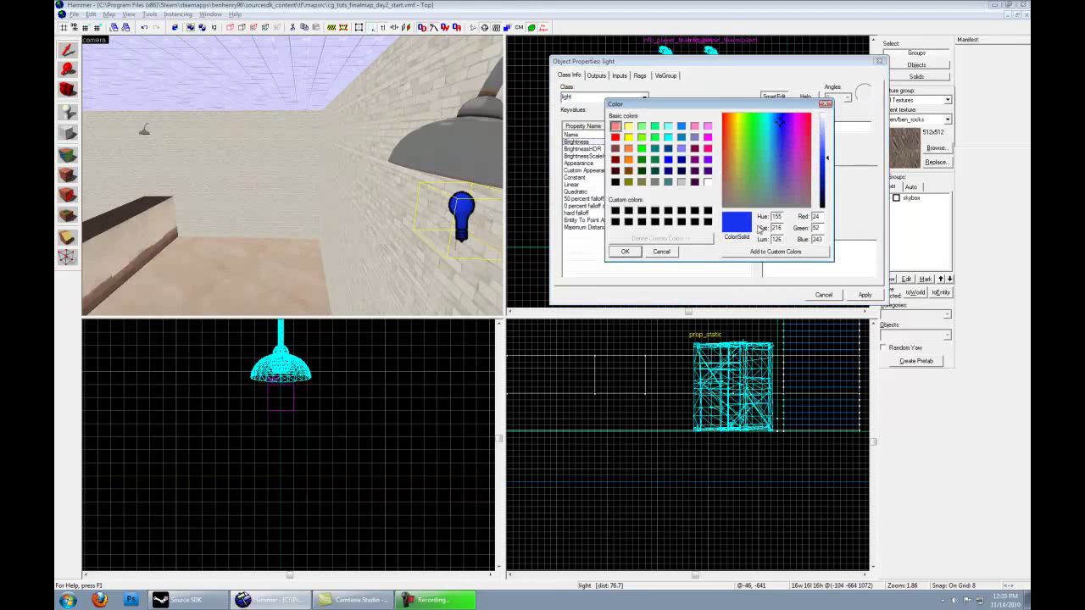
pyautogui.click(827, 104)
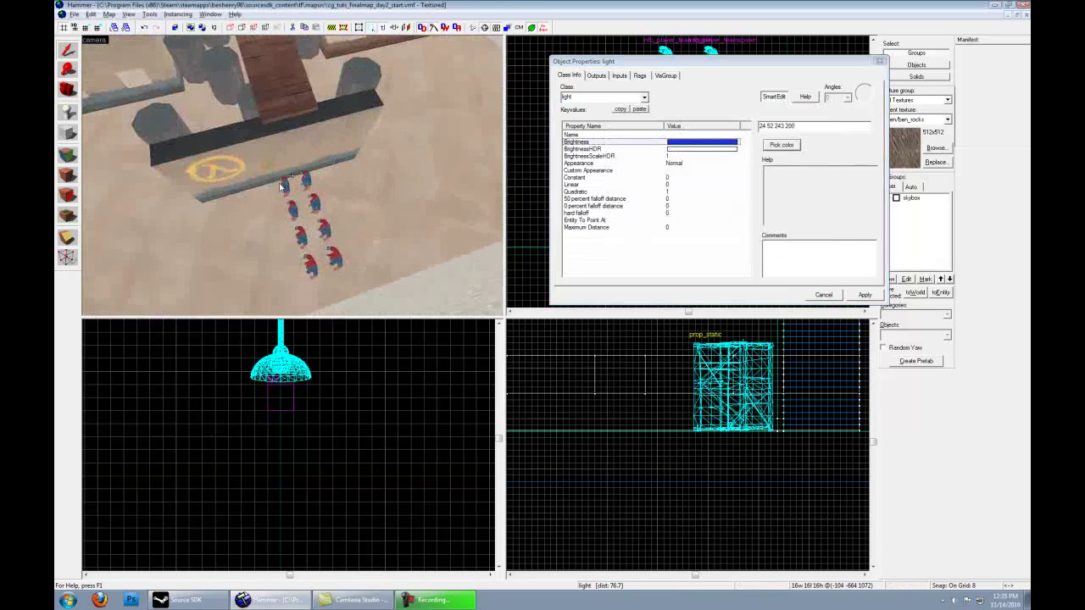
pyautogui.click(284, 185)
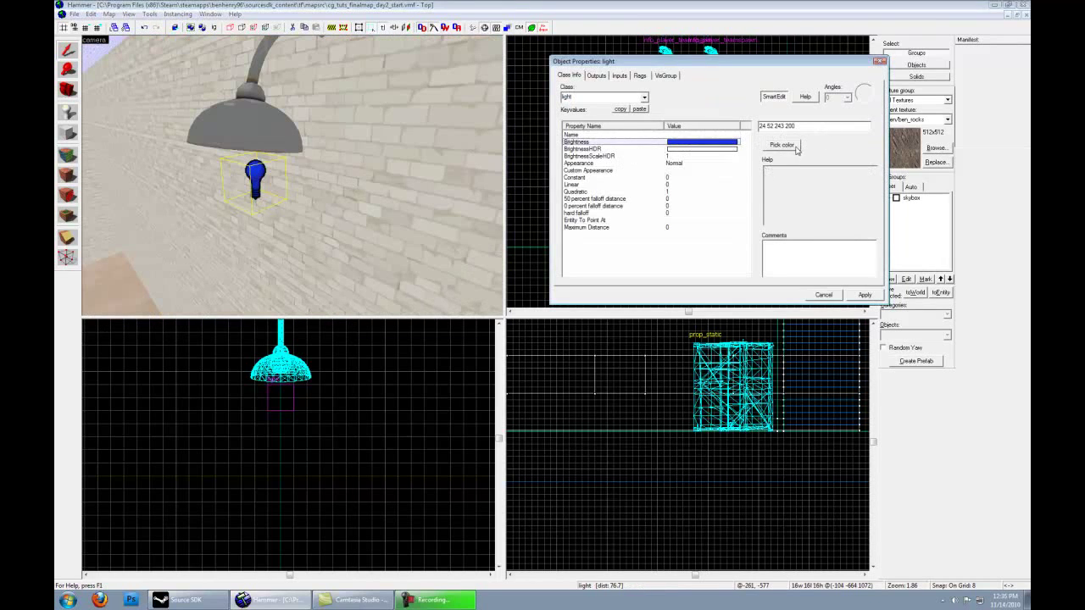
pyautogui.click(781, 145)
pyautogui.click(814, 120)
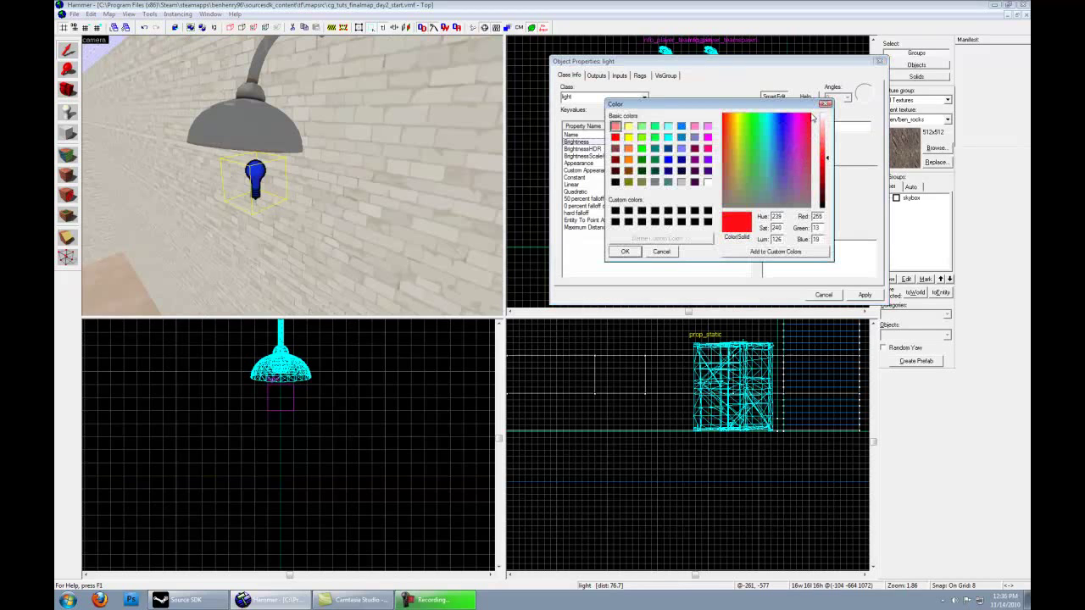
pyautogui.moveTo(812, 129); pyautogui.dragTo(814, 118)
pyautogui.moveTo(826, 157); pyautogui.dragTo(827, 162)
pyautogui.moveTo(809, 120); pyautogui.dragTo(726, 126)
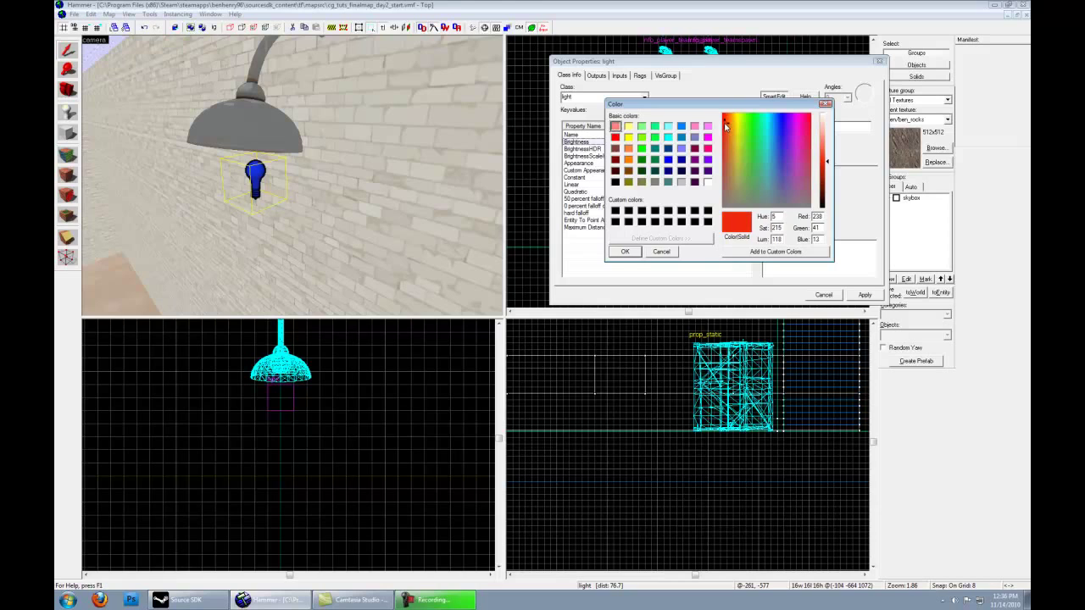
pyautogui.click(626, 253)
pyautogui.click(863, 295)
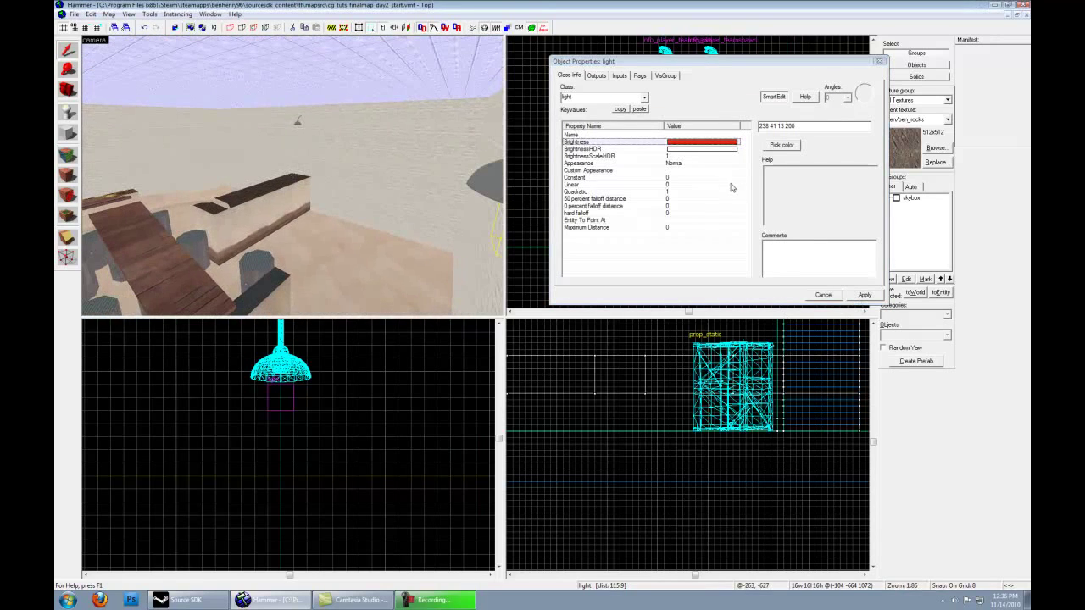
pyautogui.click(879, 61)
# Clone the red light in the top view to the lamp on the side wall, at 672 0 1072.
pyautogui.scroll(-6, 601, 200)
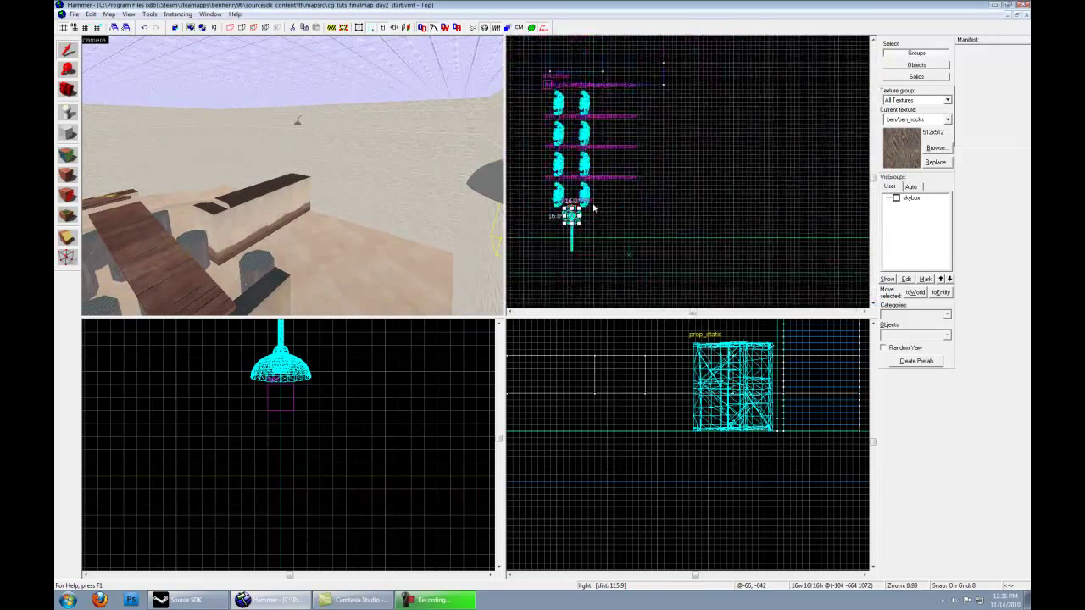
pyautogui.scroll(-1, 599, 201)
pyautogui.moveTo(583, 206); pyautogui.dragTo(581, 276, button='middle')
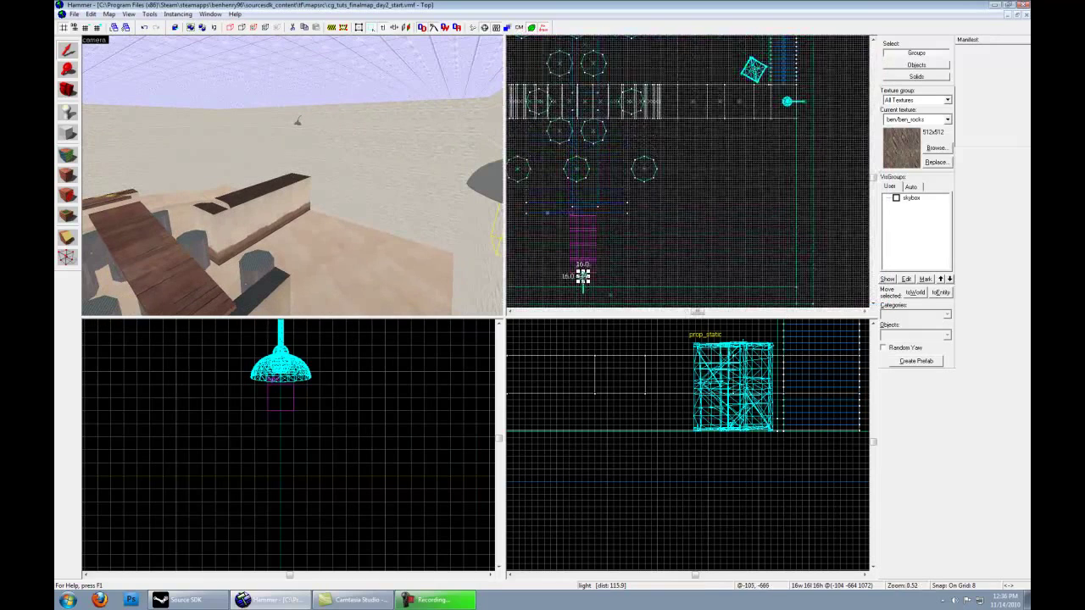
pyautogui.click(787, 101)
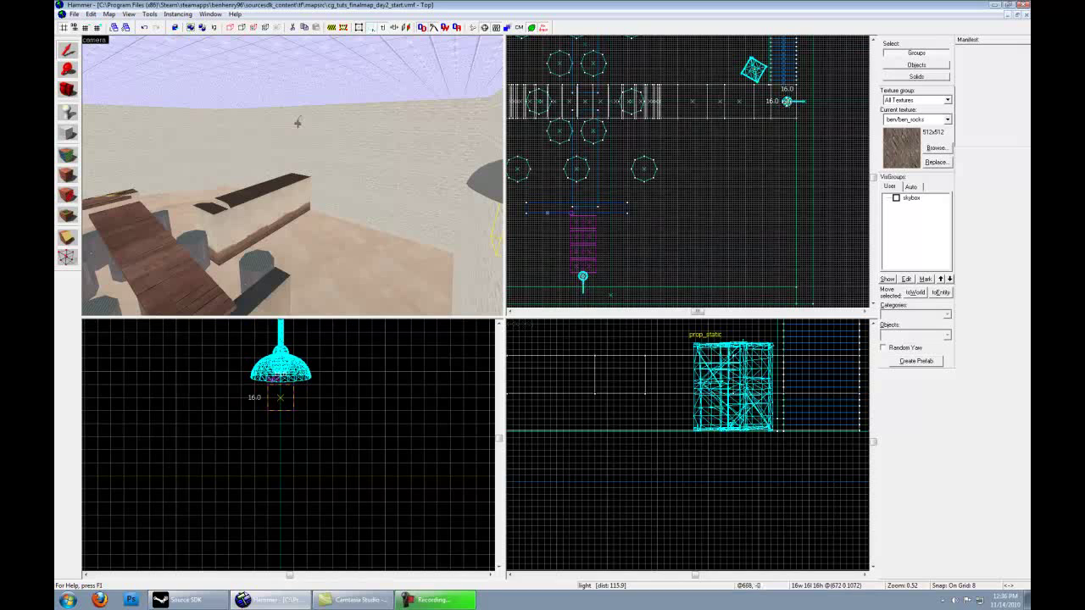
# Set the Brightness colour of the side-wall lamp's light to near-white (240 240 240) and close its properties.
pyautogui.scroll(10, 785, 81)
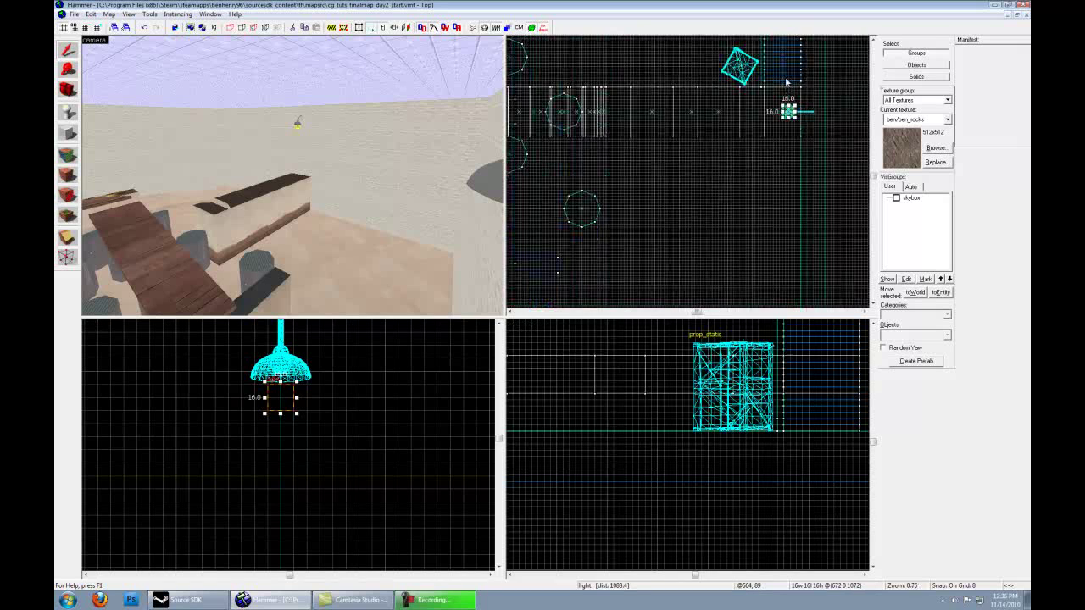
pyautogui.scroll(2, 793, 163)
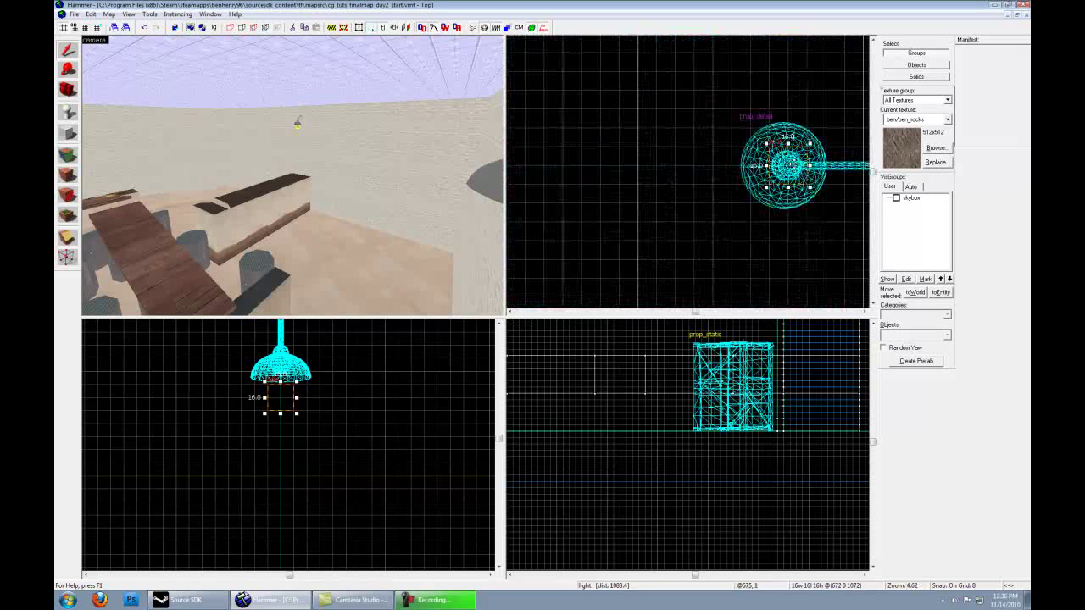
pyautogui.doubleClick(793, 166)
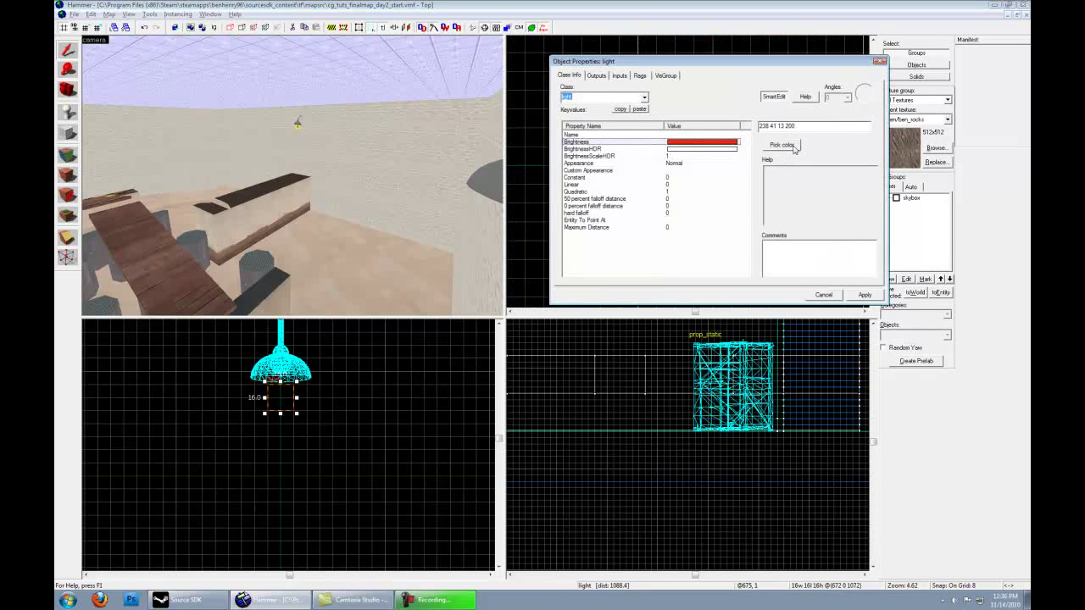
pyautogui.click(781, 145)
pyautogui.click(737, 207)
pyautogui.moveTo(819, 162); pyautogui.dragTo(818, 119)
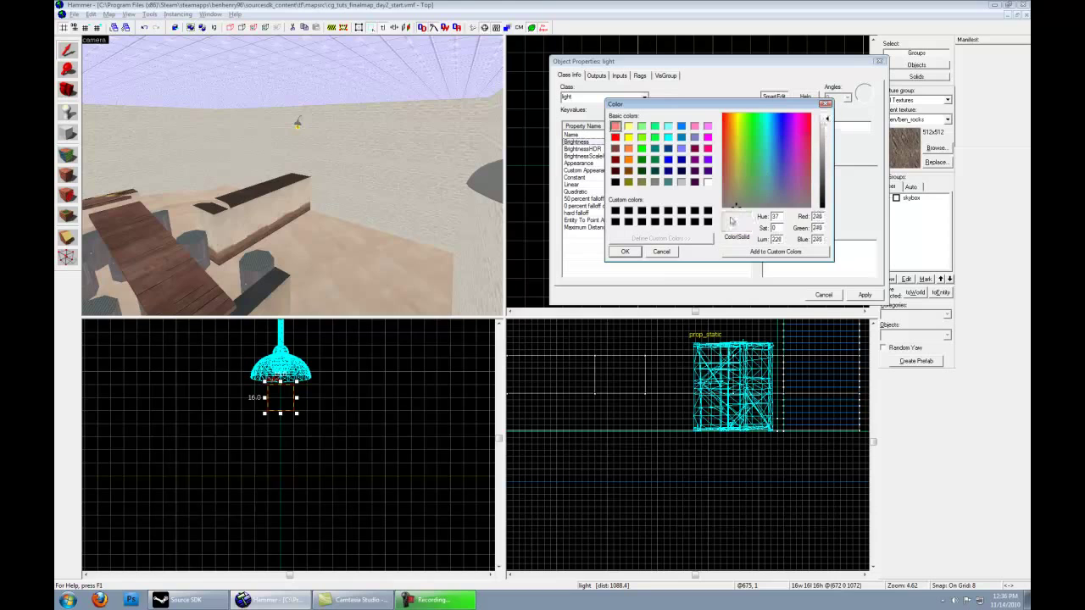
pyautogui.click(624, 252)
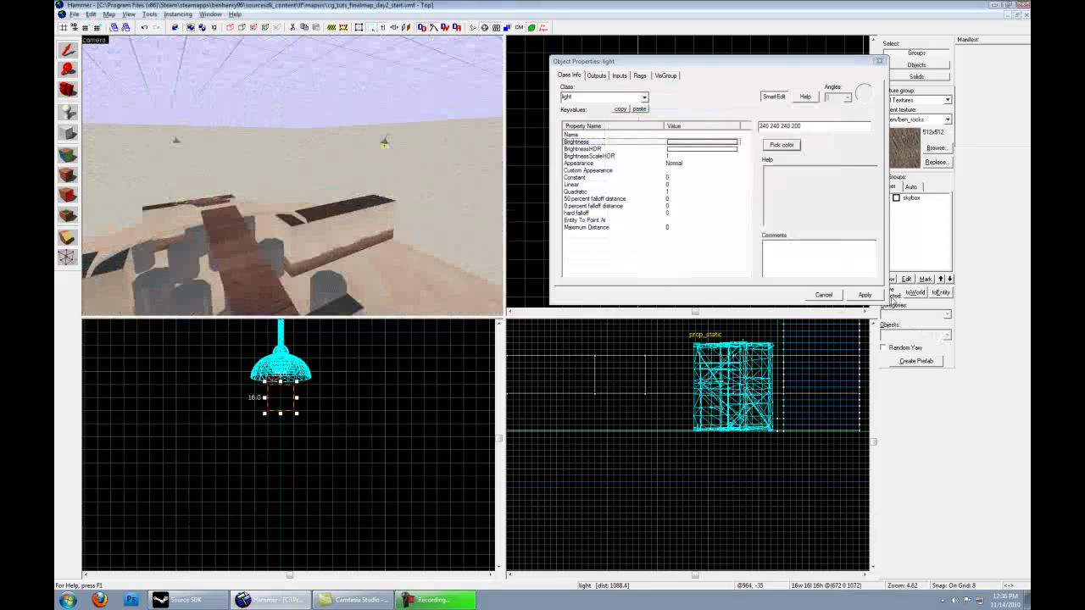
pyautogui.click(880, 61)
pyautogui.scroll(-10, 773, 255)
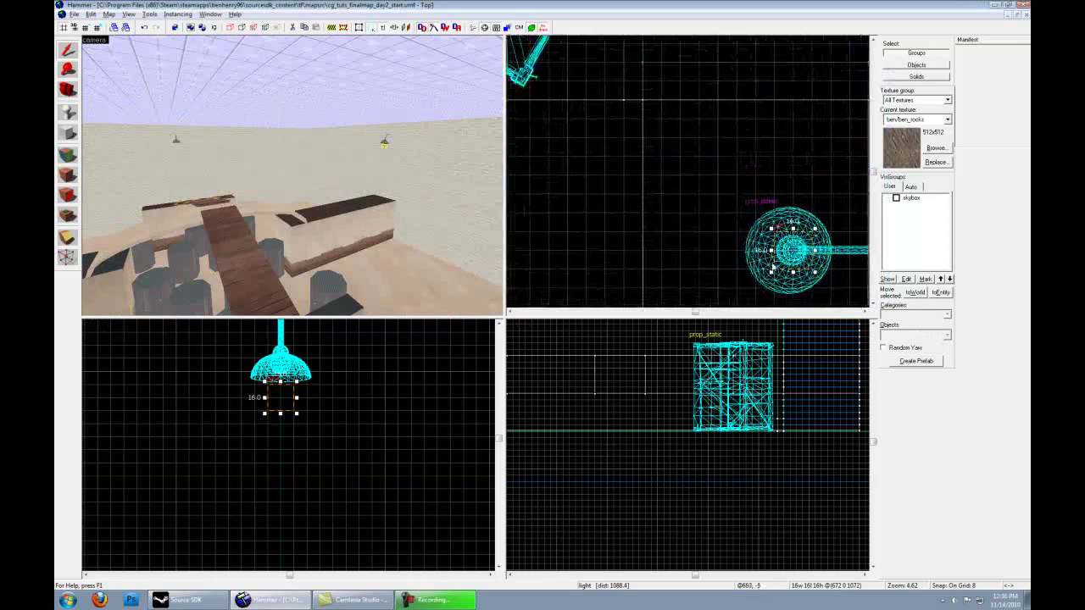
pyautogui.moveTo(659, 213); pyautogui.dragTo(784, 272, button='middle')
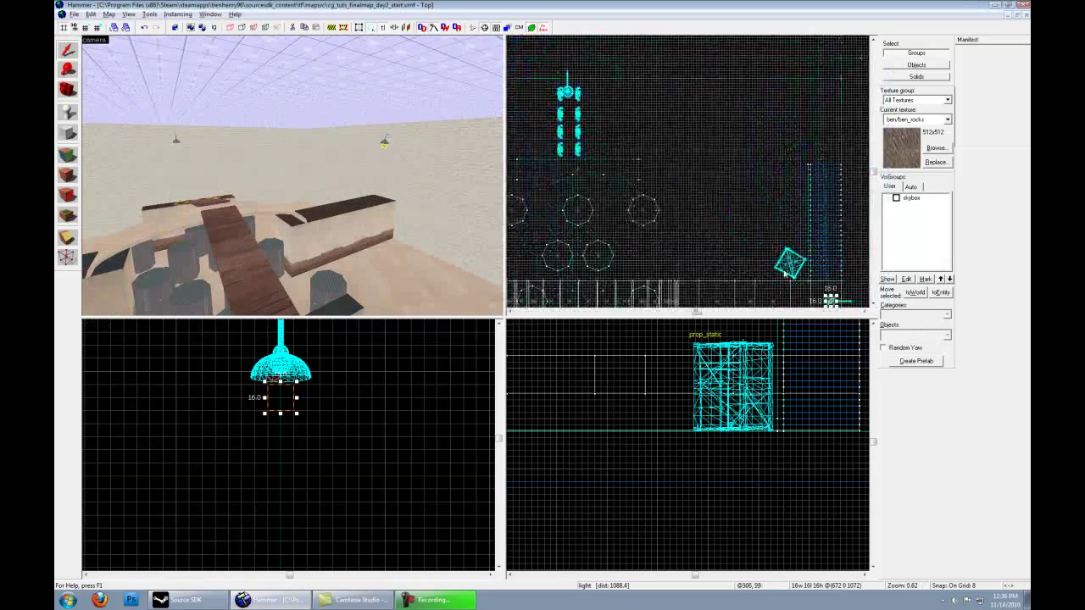
pyautogui.click(566, 91)
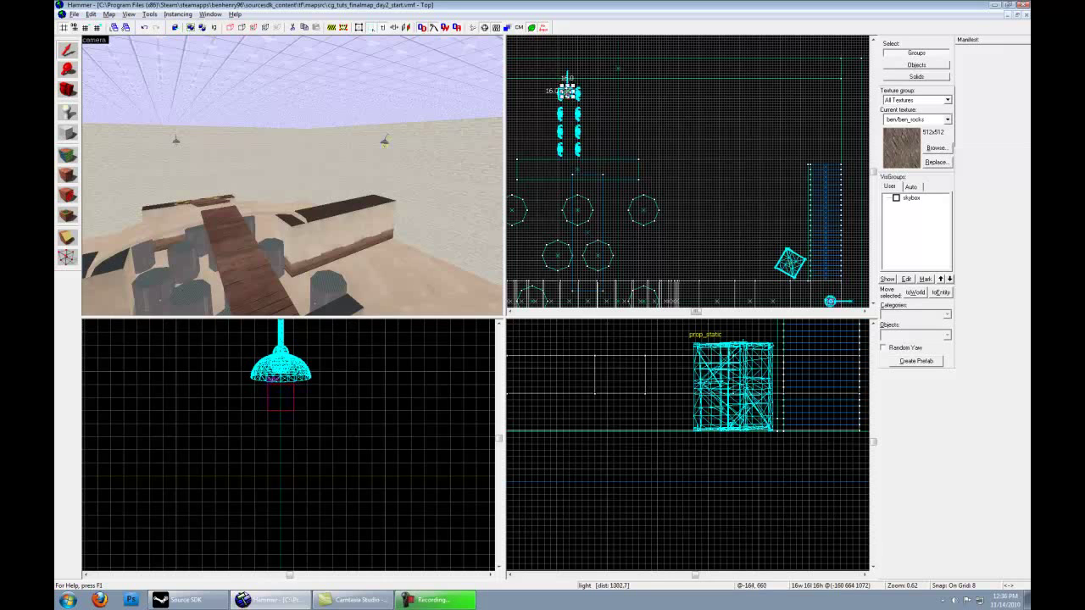
pyautogui.hotkey('ctrl', 'shift', 'e')
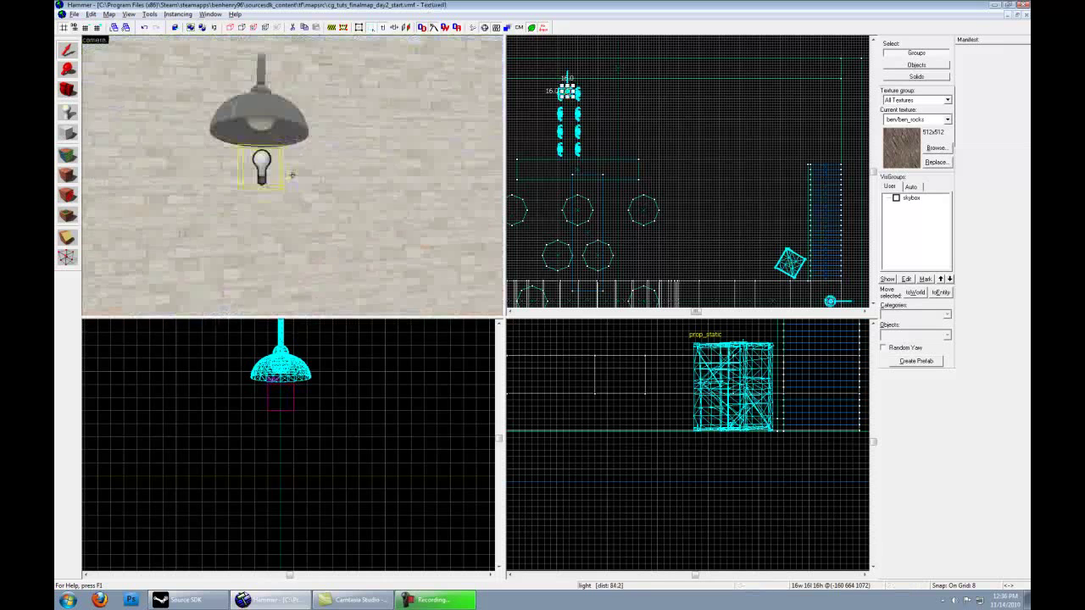
# Check the light under the last wall lamp and save the map.
pyautogui.press('a')
pyautogui.press('z')
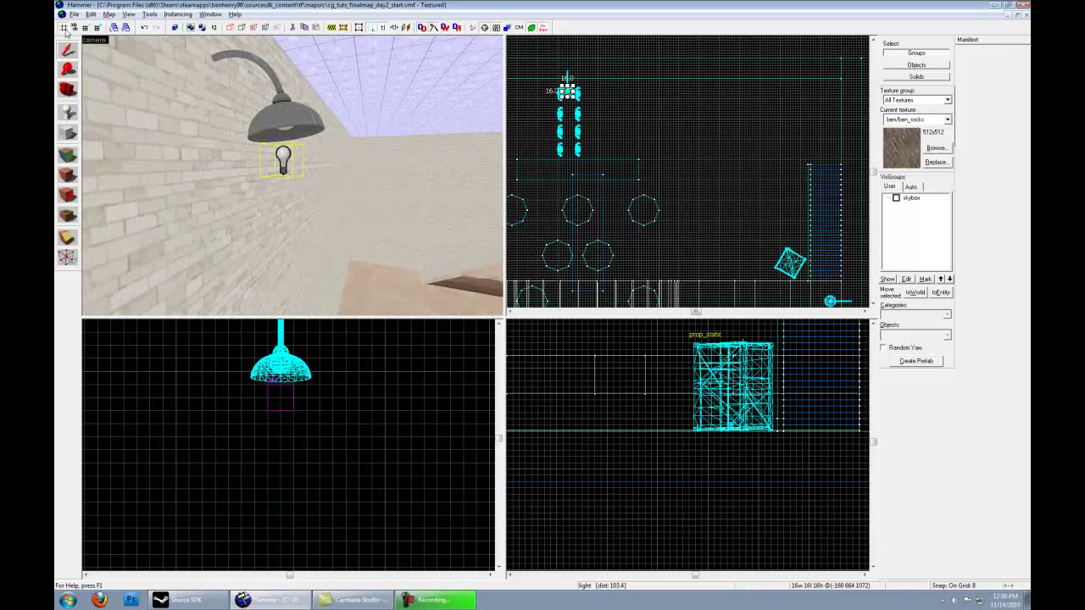
pyautogui.click(77, 16)
pyautogui.click(95, 60)
pyautogui.press('z')
pyautogui.press('w')
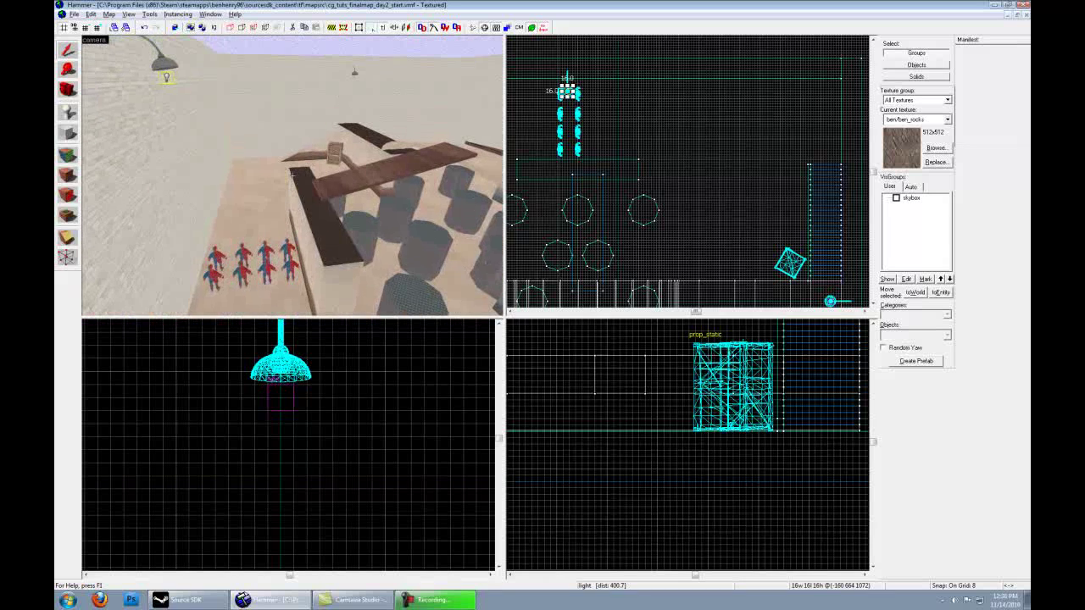
# Select the wooden crate prop beside the wall and examine it in the camera and side views.
pyautogui.press('w')
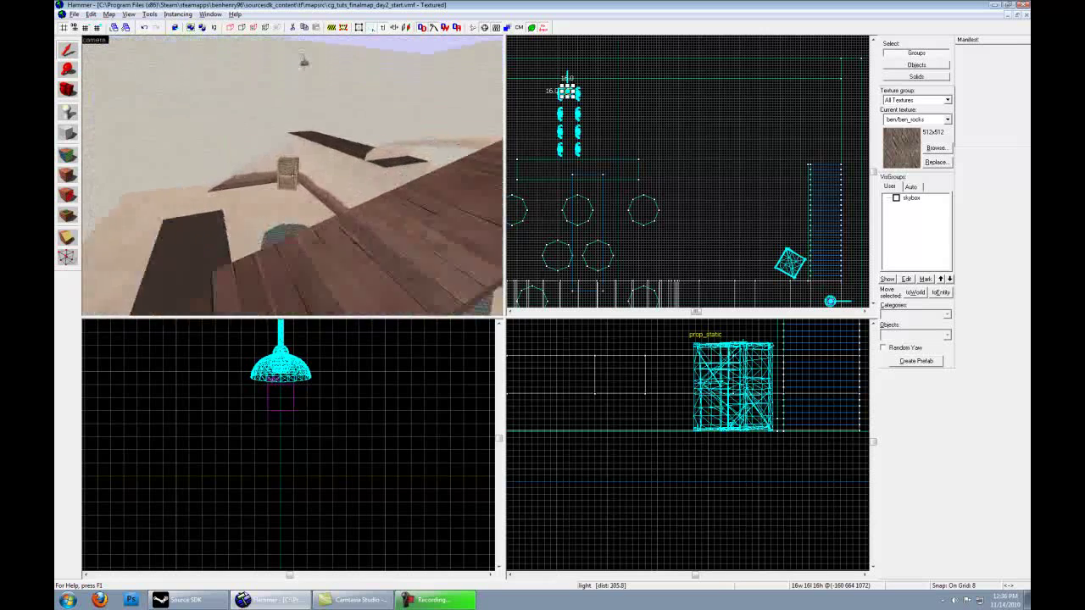
pyautogui.click(292, 175)
pyautogui.press('z')
pyautogui.moveTo(669, 334); pyautogui.dragTo(654, 373, button='middle')
pyautogui.press('z')
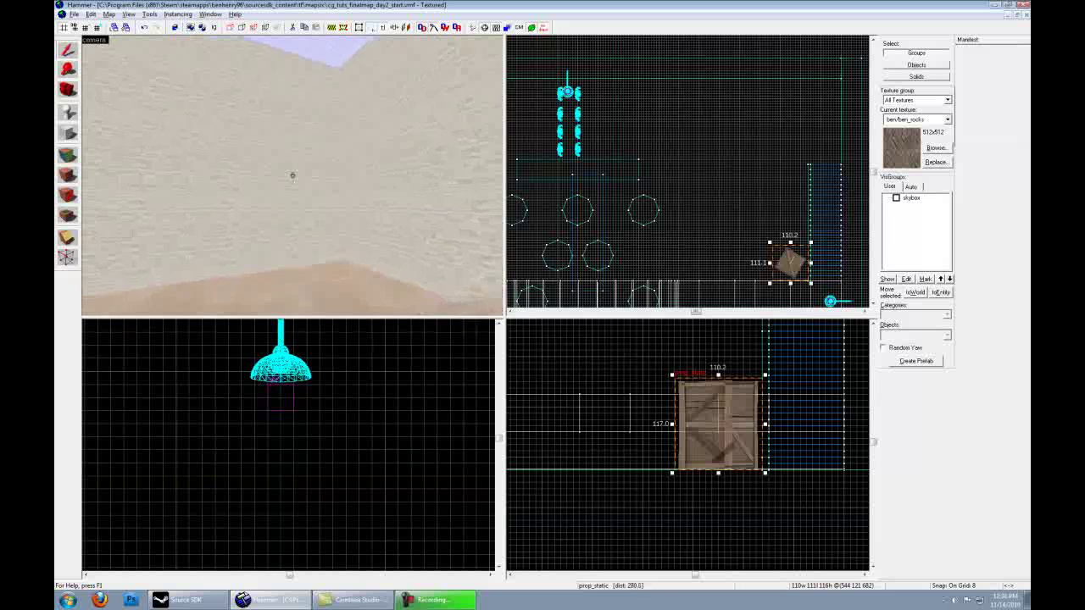
pyautogui.press('s')
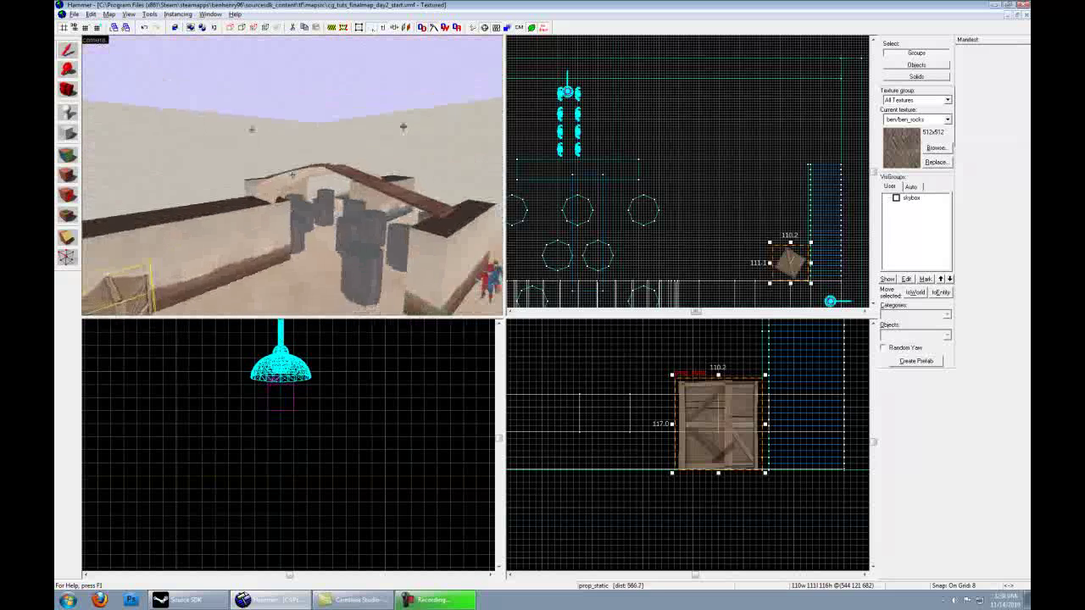
pyautogui.press('z')
# Activate the Entity tool and set its object type to prop_static.
pyautogui.hotkey('shift', 'e')
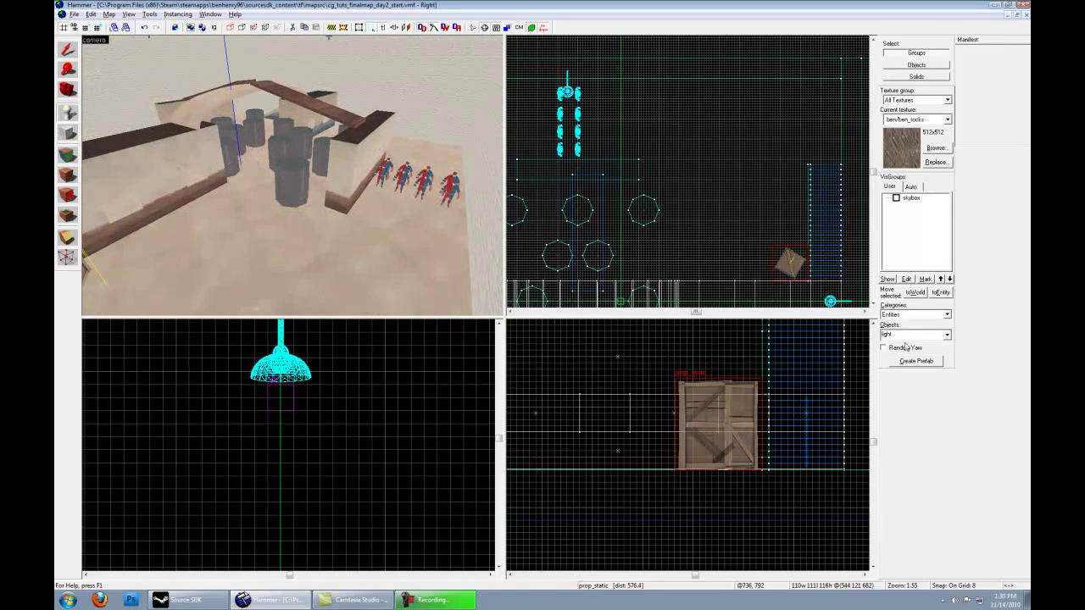
pyautogui.write('prop')
pyautogui.press('Down')
pyautogui.press('Down')
pyautogui.press('Down')
pyautogui.press('Down')
pyautogui.press('Down')
pyautogui.press('Down')
pyautogui.press('Down')
pyautogui.press('Down')
pyautogui.press('Down')
pyautogui.press('Down')
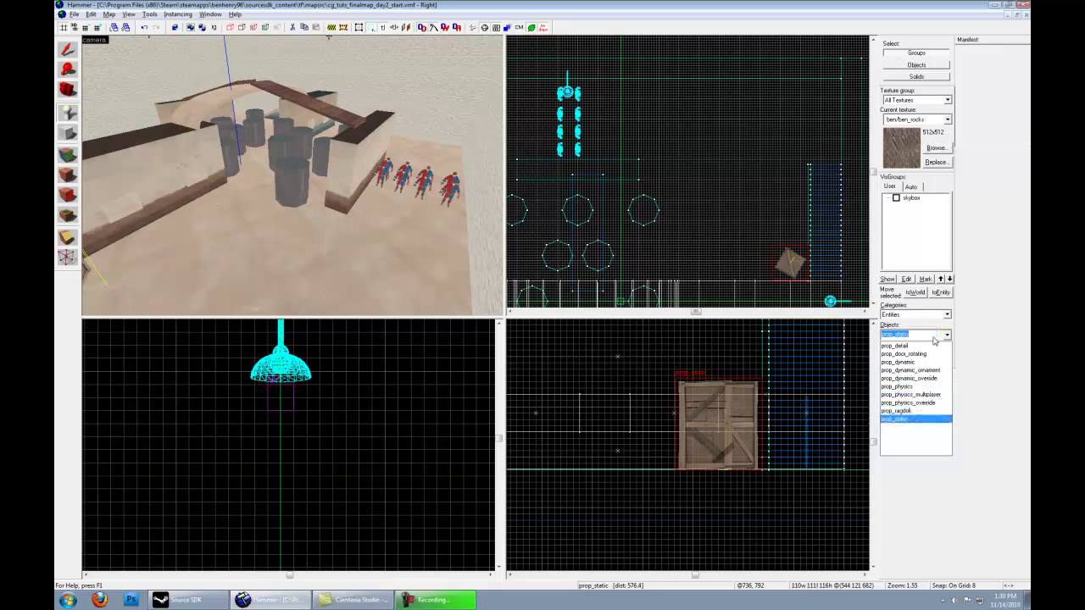
pyautogui.press('Return')
# Place a prop_static entity on the open ground beside the low wall in the camera view.
pyautogui.press('z')
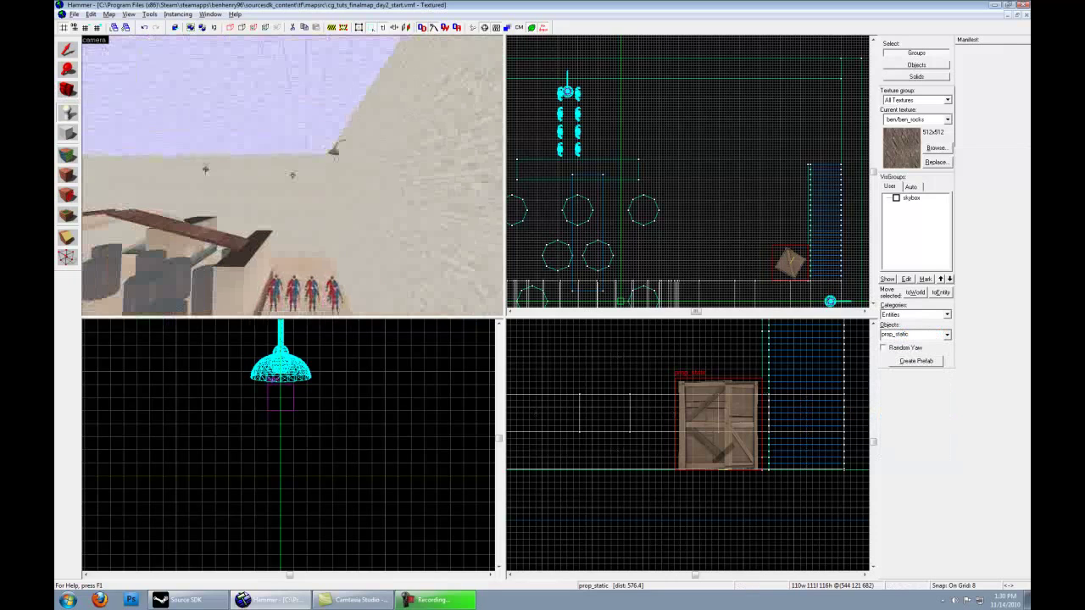
pyautogui.press('w')
pyautogui.press('w')
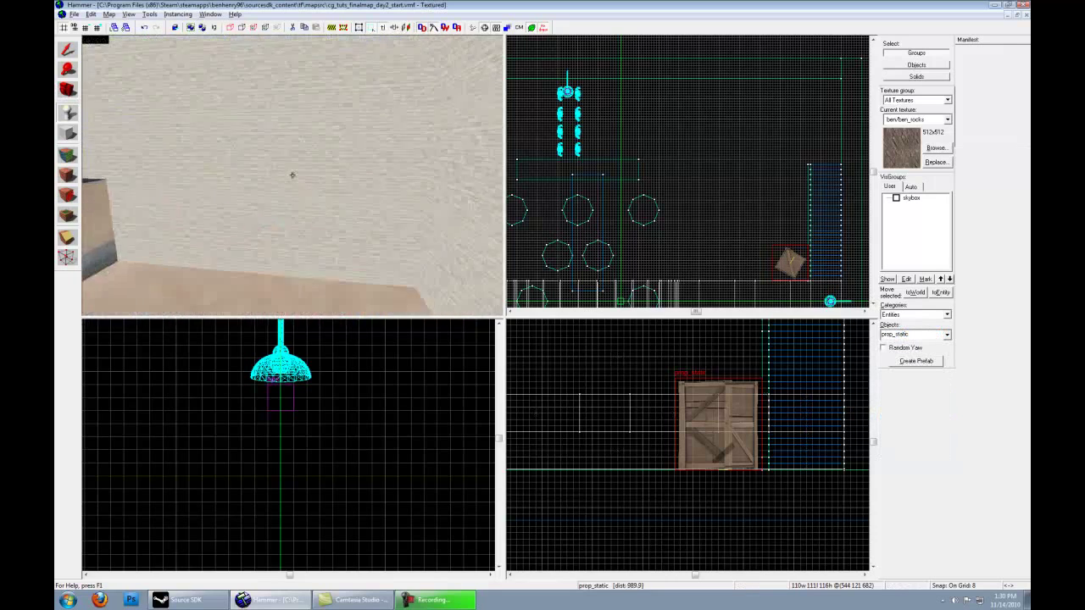
pyautogui.press('w')
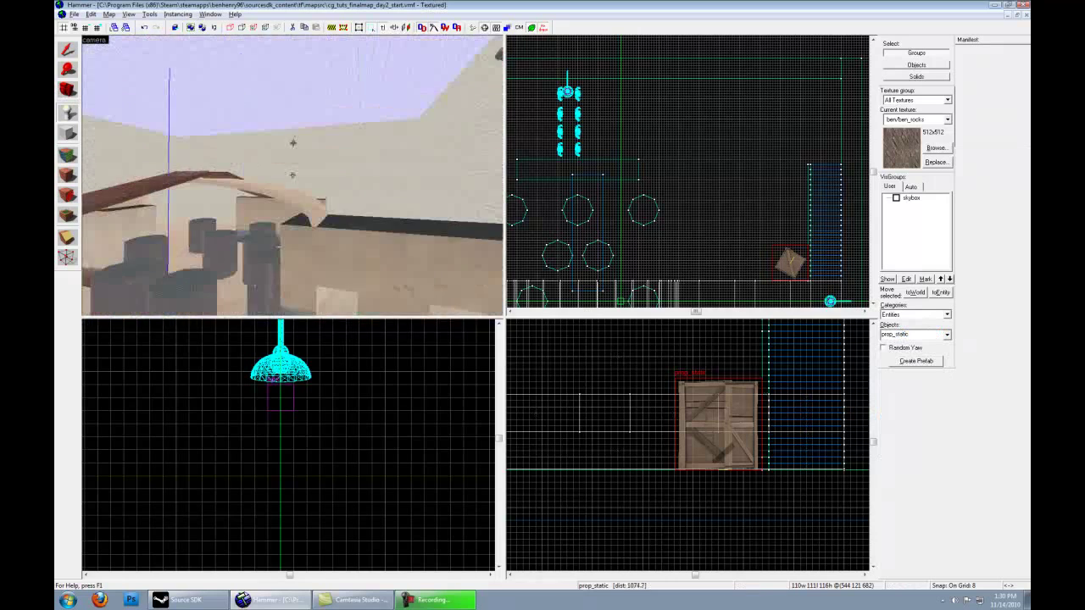
pyautogui.press('w')
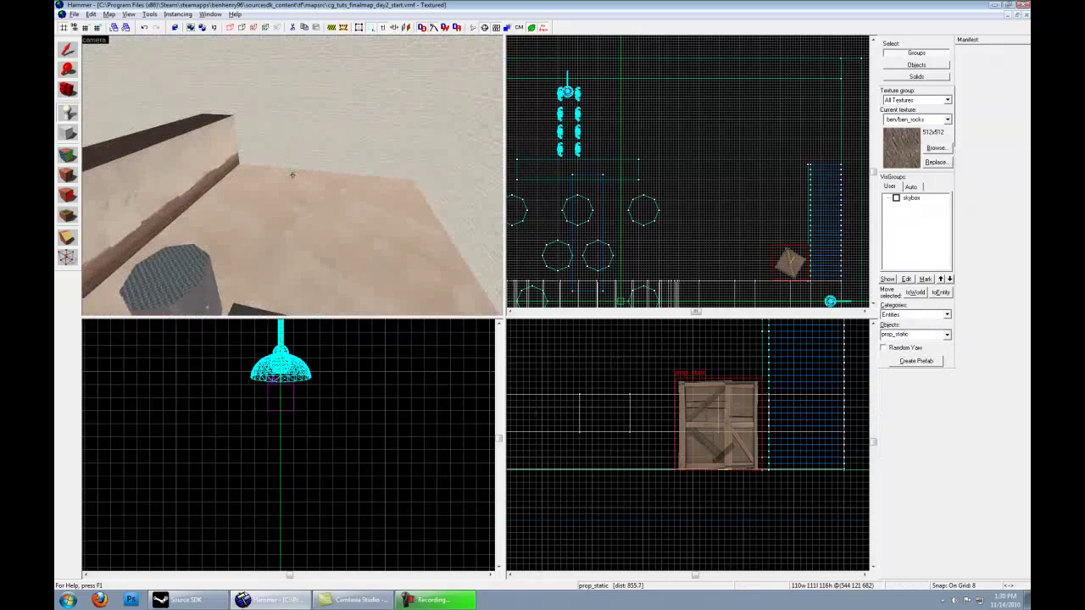
pyautogui.press('z')
pyautogui.click(300, 204)
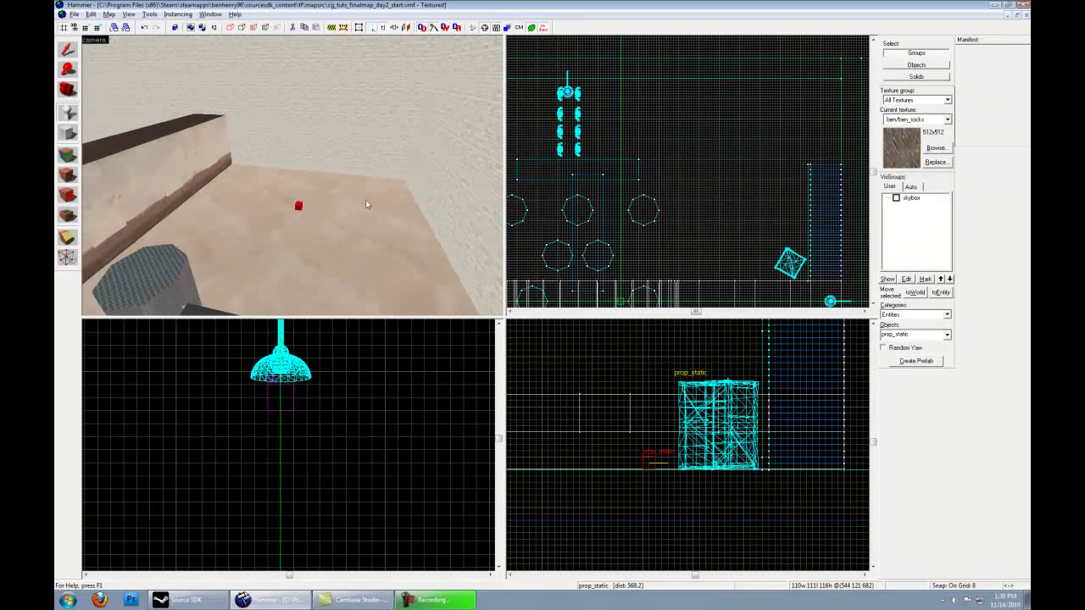
# Search the model browser for "truck" and apply models/props_hydro/dumptruck.mdl as the new prop's World Model.
pyautogui.hotkey('alt', 'Return')
pyautogui.click(607, 156)
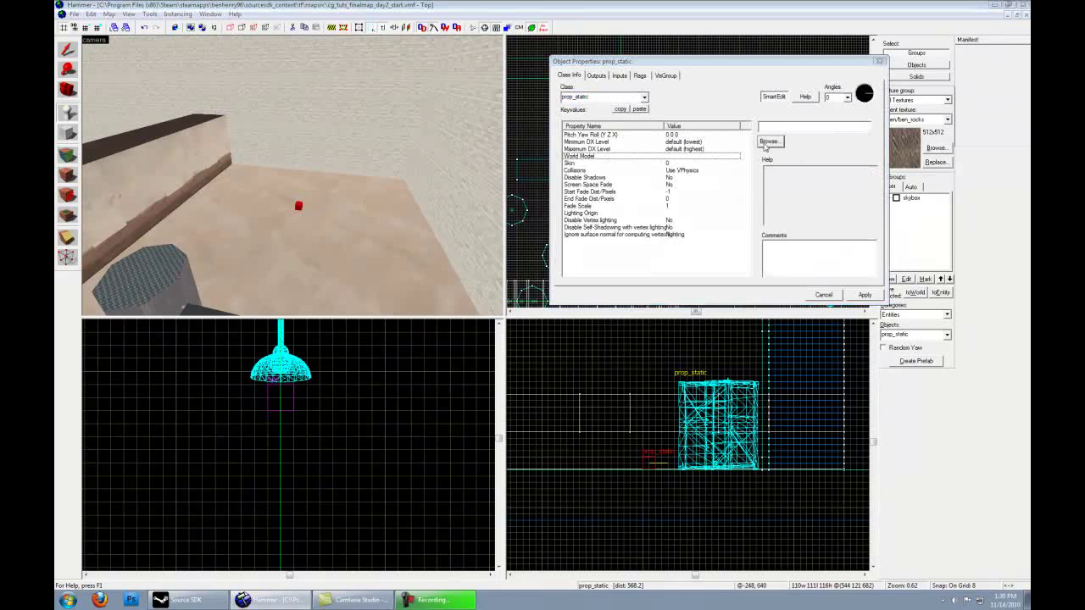
pyautogui.click(768, 142)
pyautogui.write('truck')
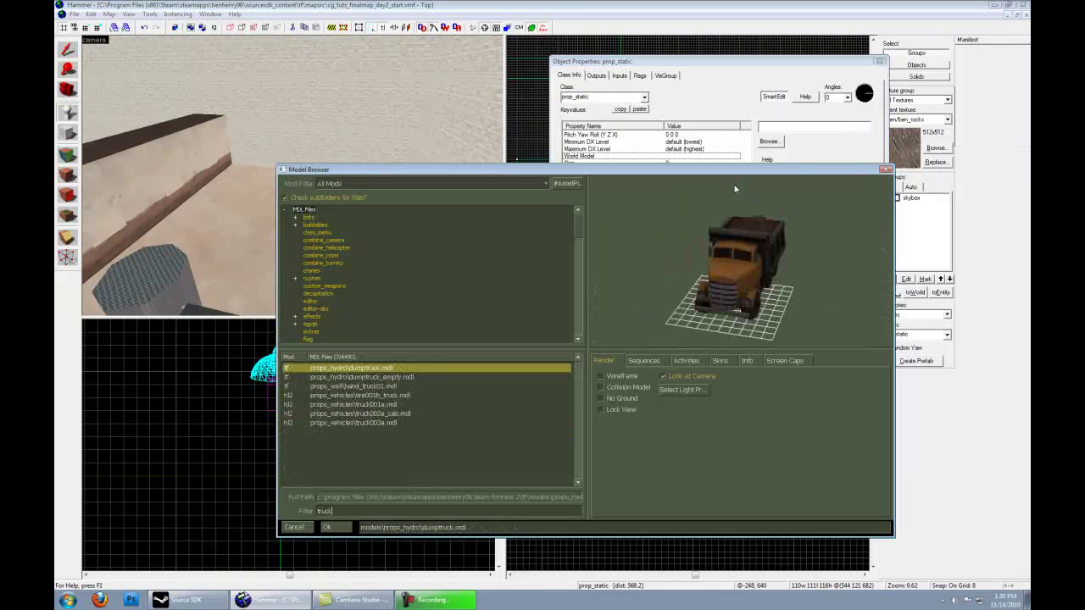
pyautogui.click(371, 377)
pyautogui.press('Up')
pyautogui.click(328, 528)
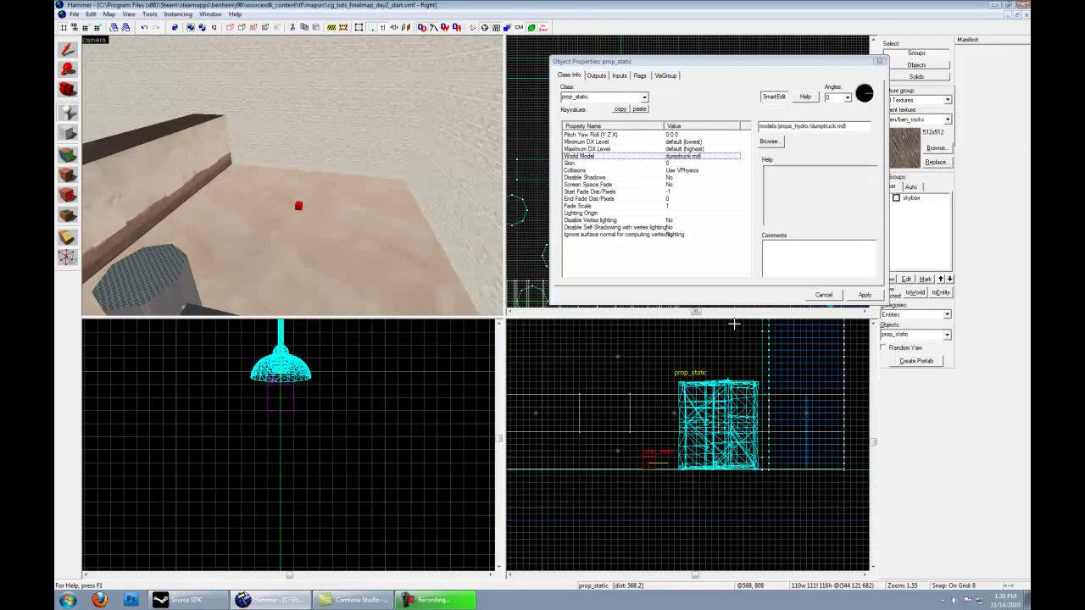
pyautogui.click(861, 296)
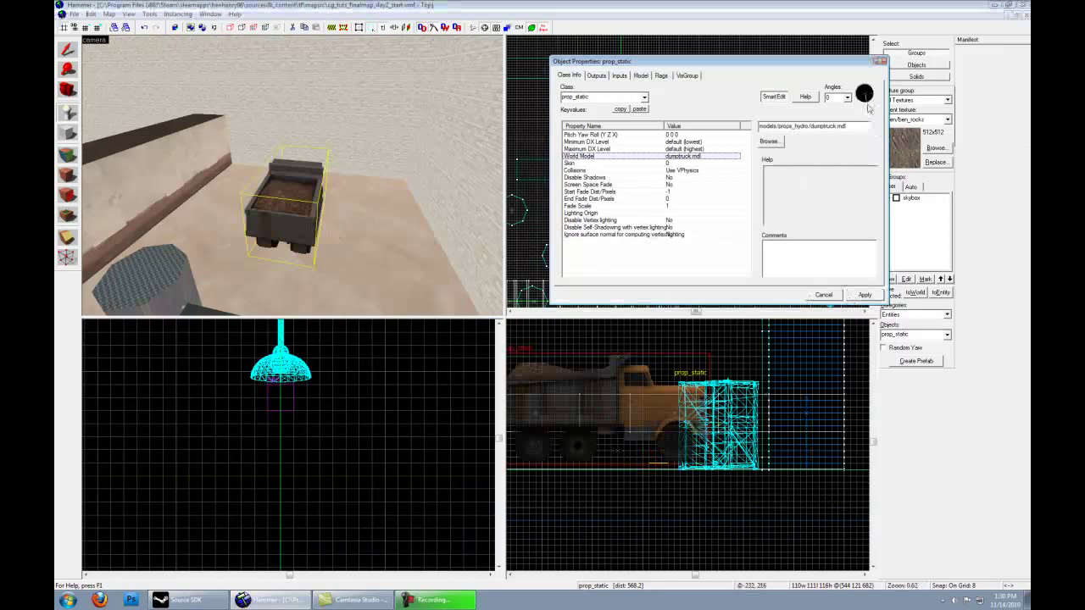
# Rotate the dump truck to a diagonal heading, apply the angle and close its properties.
pyautogui.click(864, 294)
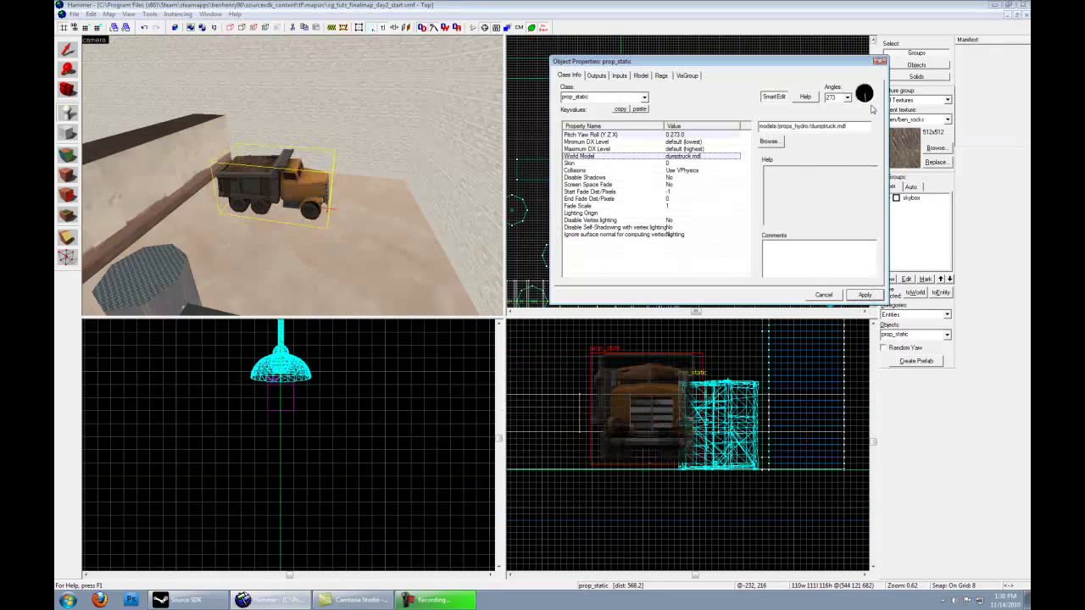
pyautogui.click(864, 297)
pyautogui.click(881, 62)
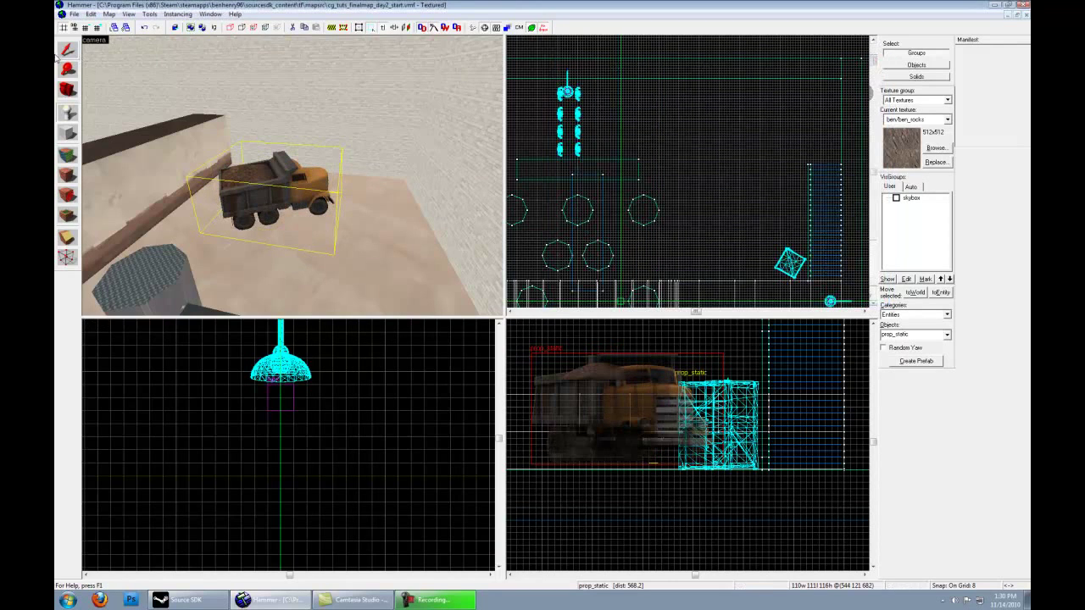
# Move the dump truck in the top view to the open corner area, at 372 -528 702.
pyautogui.scroll(-5, 649, 110)
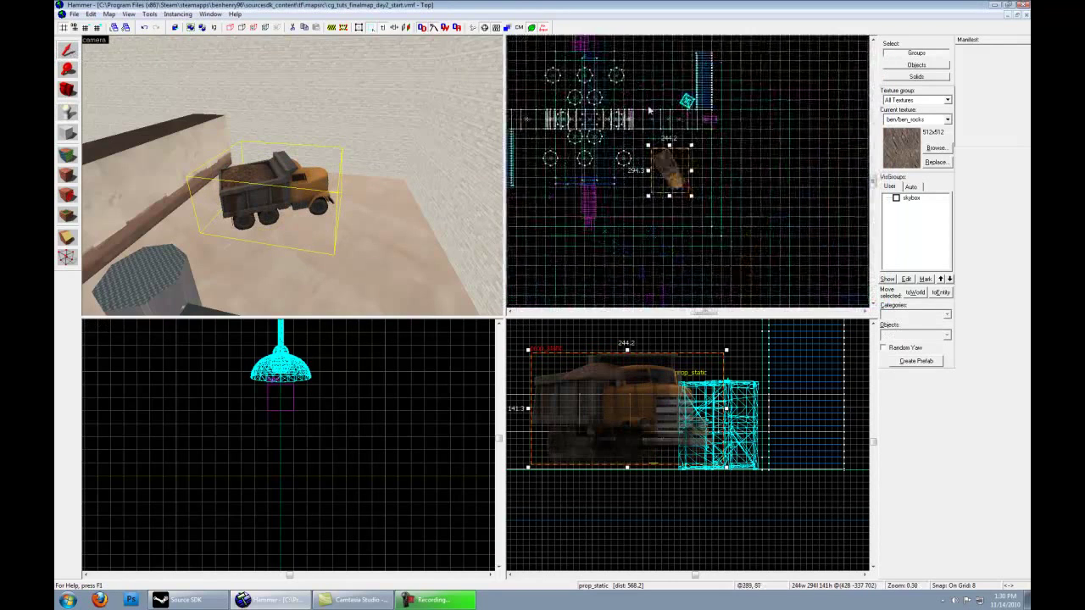
pyautogui.scroll(3, 670, 153)
pyautogui.moveTo(688, 150); pyautogui.dragTo(678, 199)
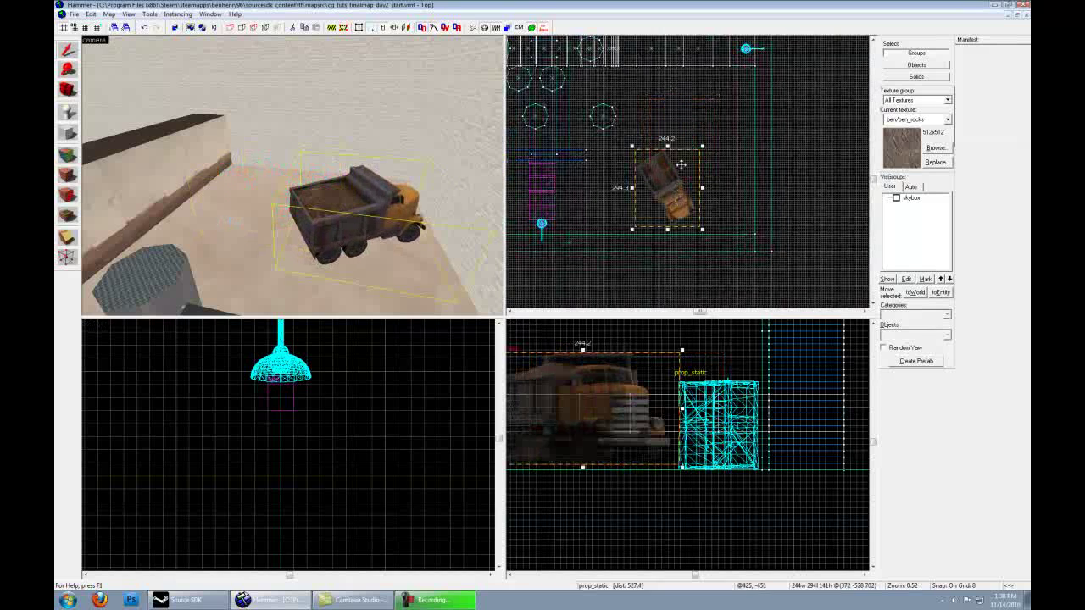
# Delete the outer cylinder nearest the dump truck, at 128 -256 680.
pyautogui.press('z')
pyautogui.press('d')
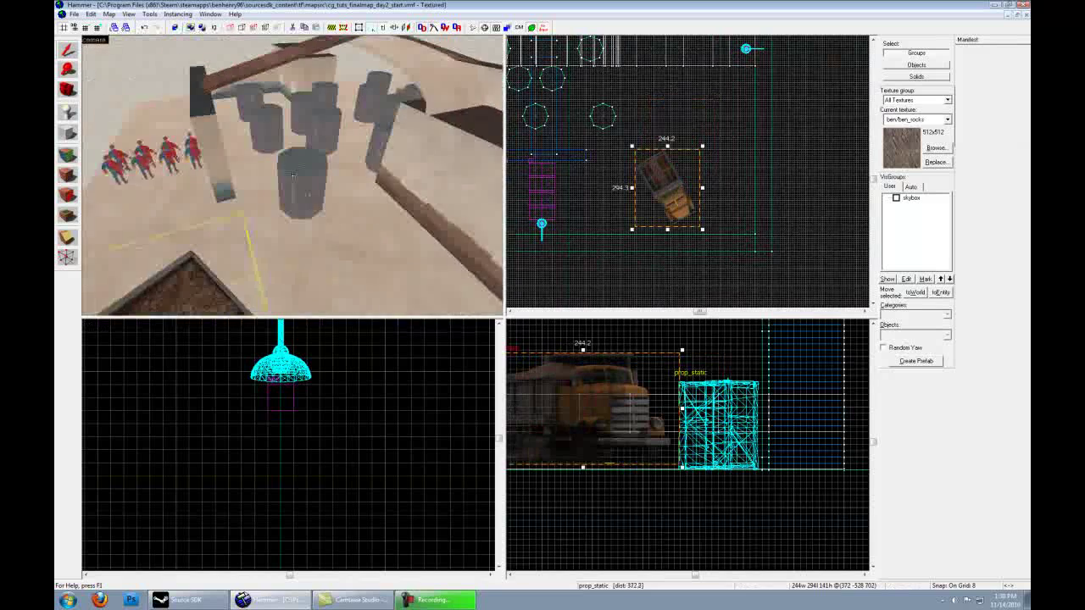
pyautogui.click(330, 198)
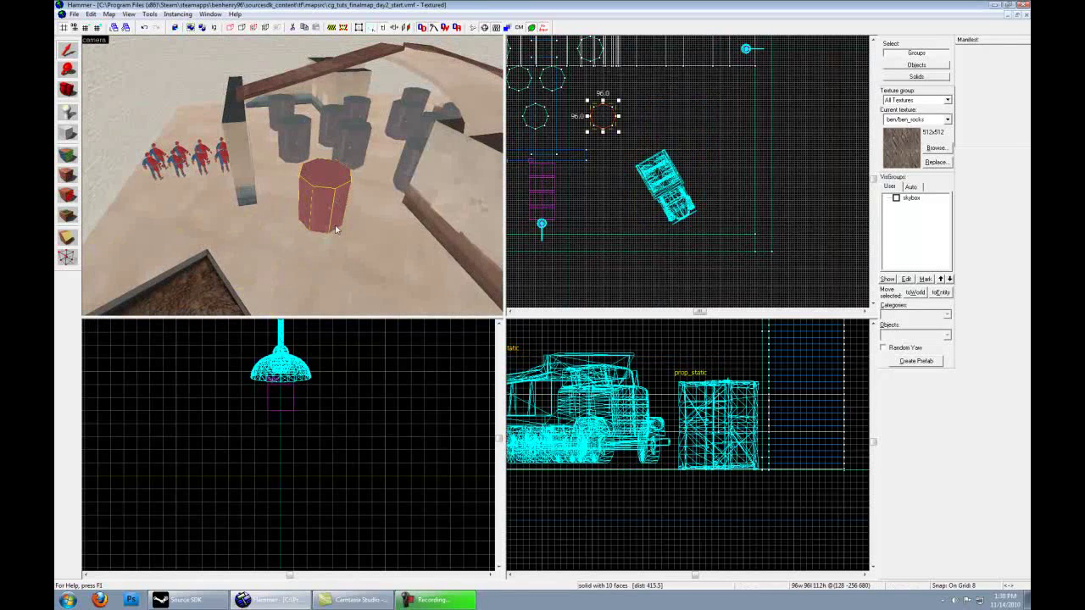
pyautogui.press('z')
pyautogui.press('w')
pyautogui.press('w')
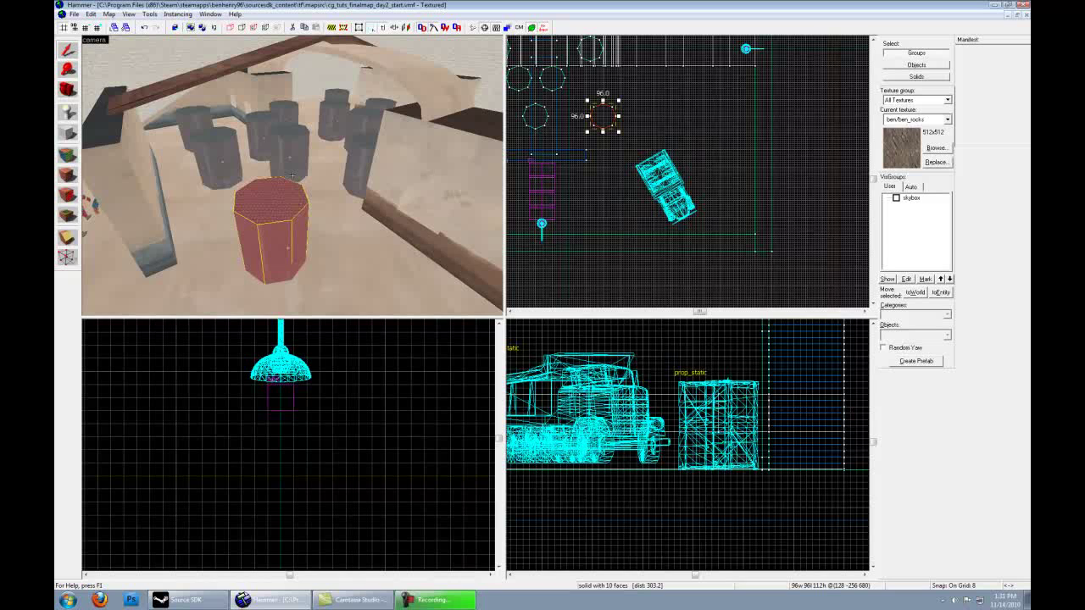
pyautogui.press('Delete')
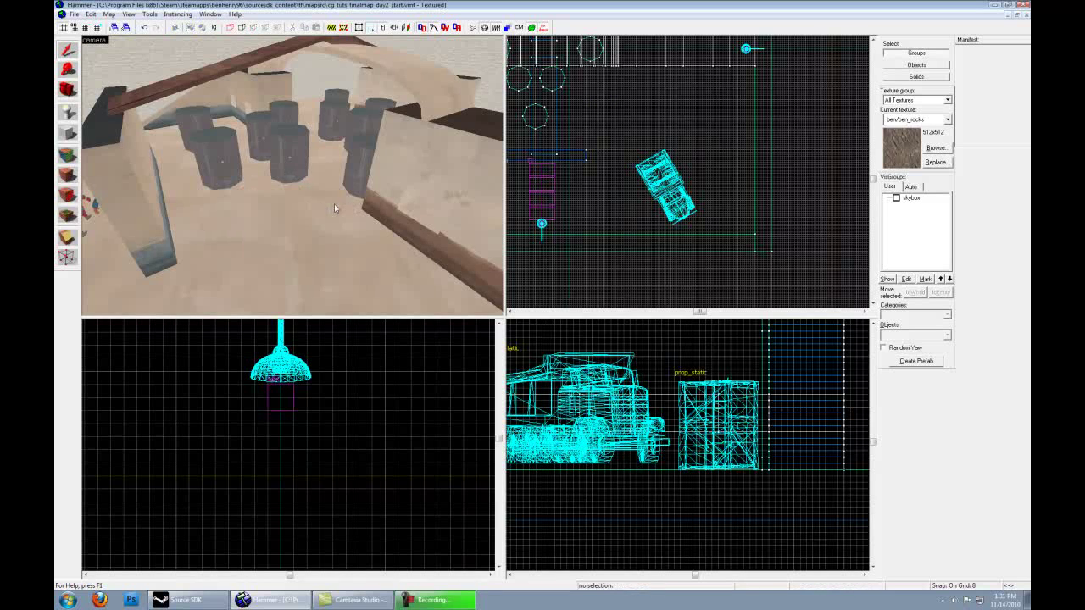
# Delete the outer cylinder at -352 -256 680.
pyautogui.press('z')
pyautogui.press('w')
pyautogui.press('z')
pyautogui.click(284, 259)
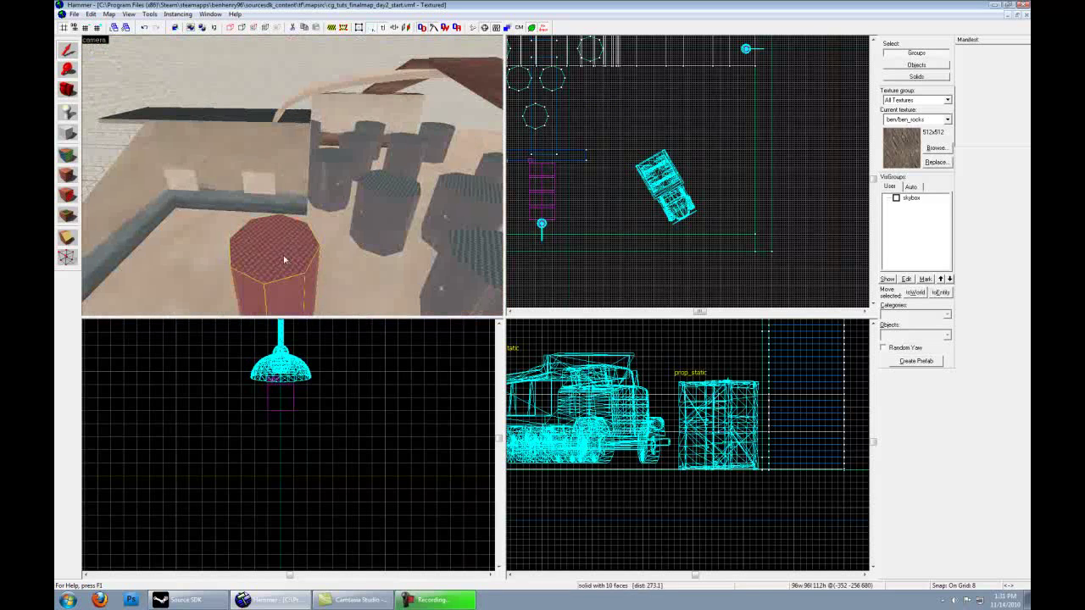
pyautogui.press('Delete')
# Delete the two outer corner cylinders on the other side of the cluster.
pyautogui.press('z')
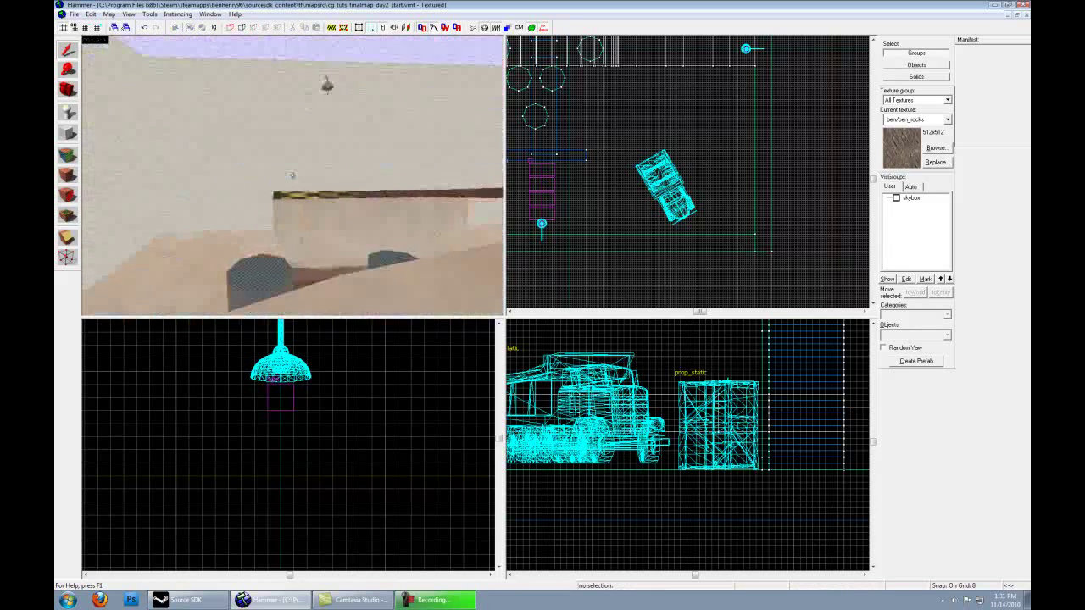
pyautogui.press('z')
pyautogui.click(281, 186)
pyautogui.press('Delete')
pyautogui.press('z')
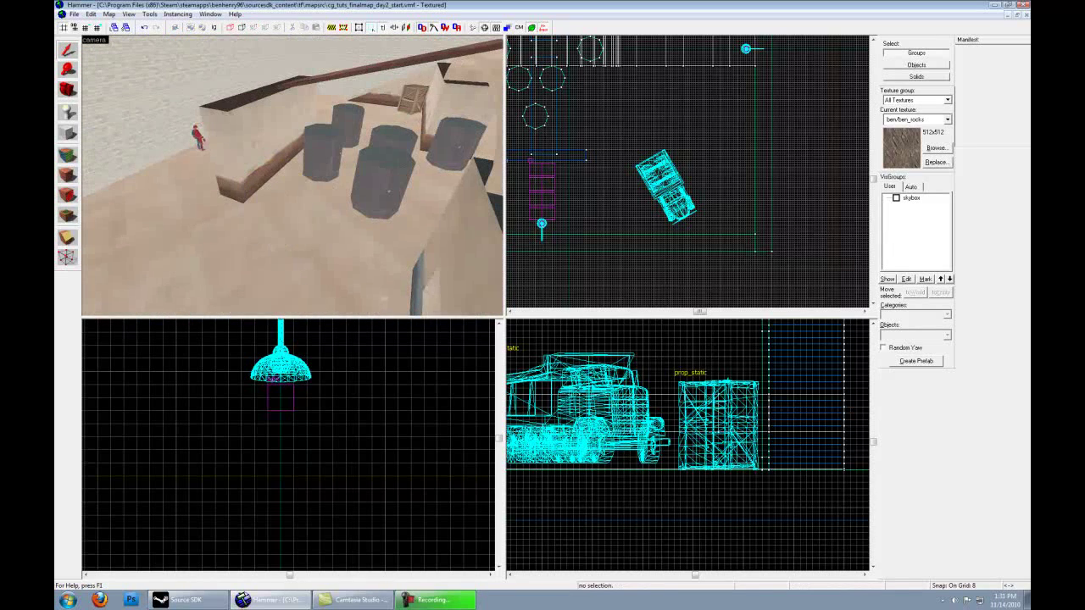
pyautogui.press('z')
pyautogui.click(312, 210)
pyautogui.press('Delete')
pyautogui.press('z')
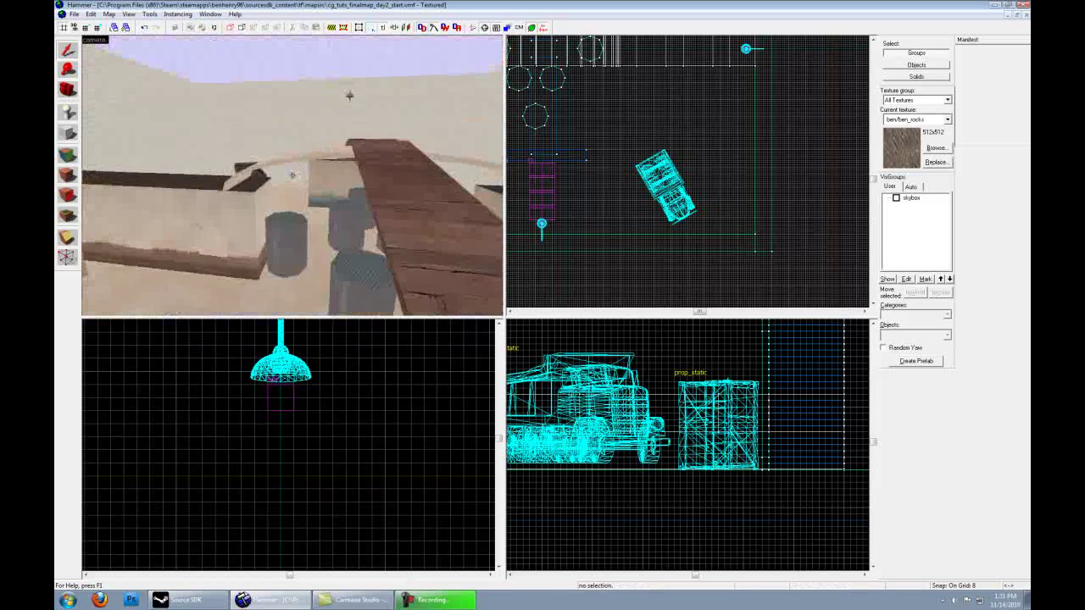
# Filter the block's textures by "blend" and look through the ground blend textures for one to use around the dump truck.
pyautogui.press('w')
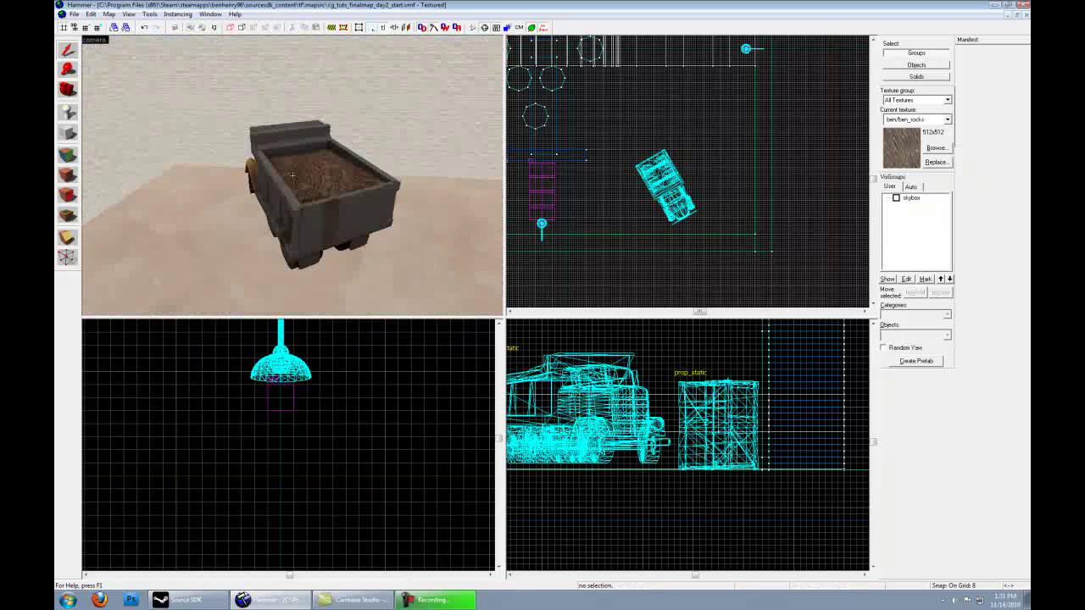
pyautogui.press('s')
pyautogui.press('a')
pyautogui.press('w')
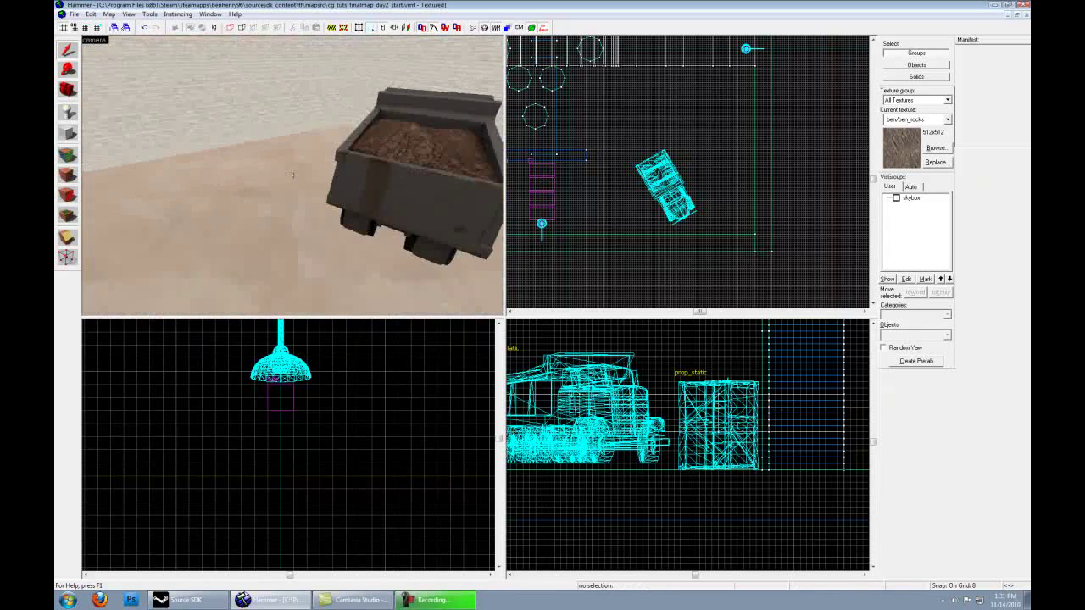
pyautogui.press('s')
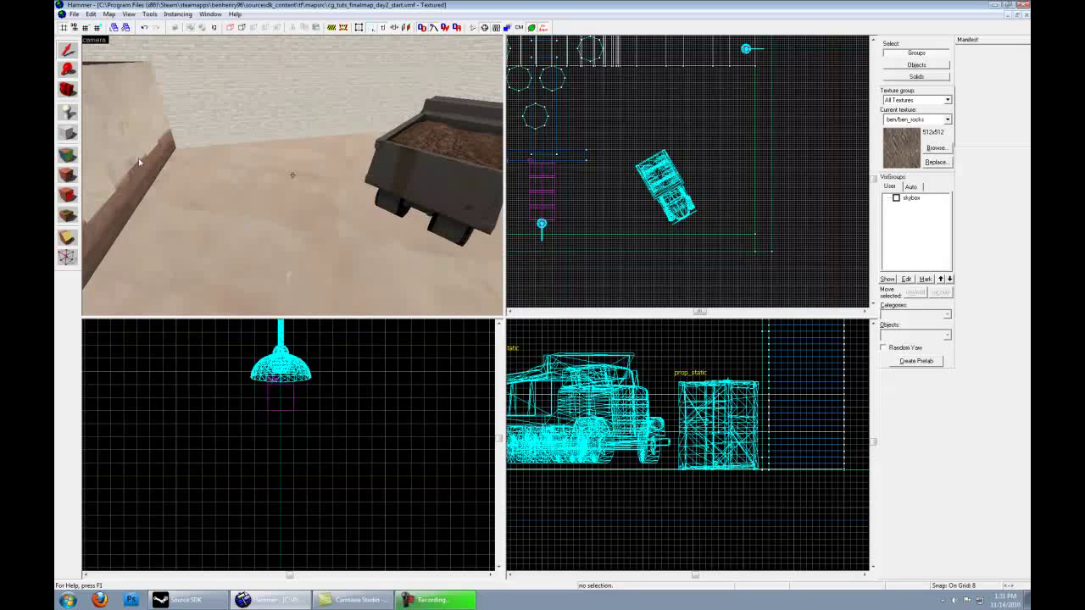
pyautogui.click(67, 133)
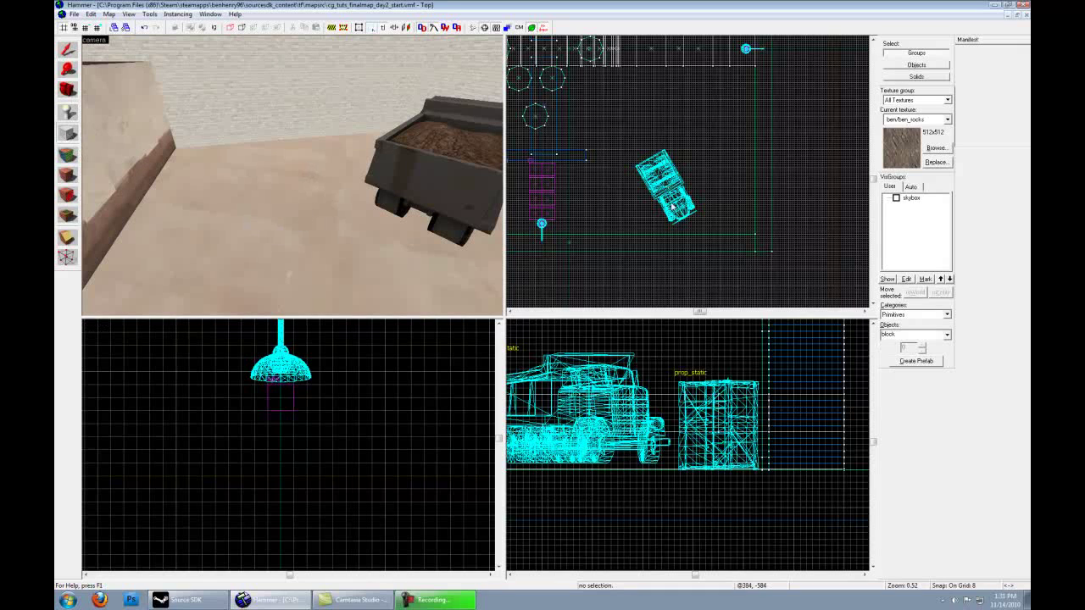
pyautogui.click(936, 149)
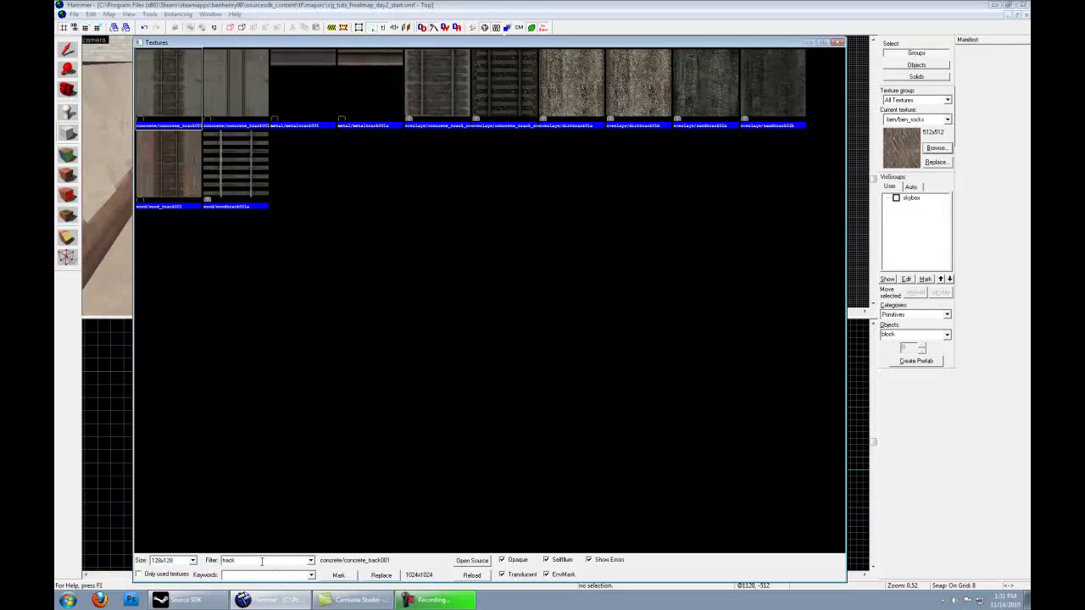
pyautogui.moveTo(254, 560); pyautogui.dragTo(189, 565)
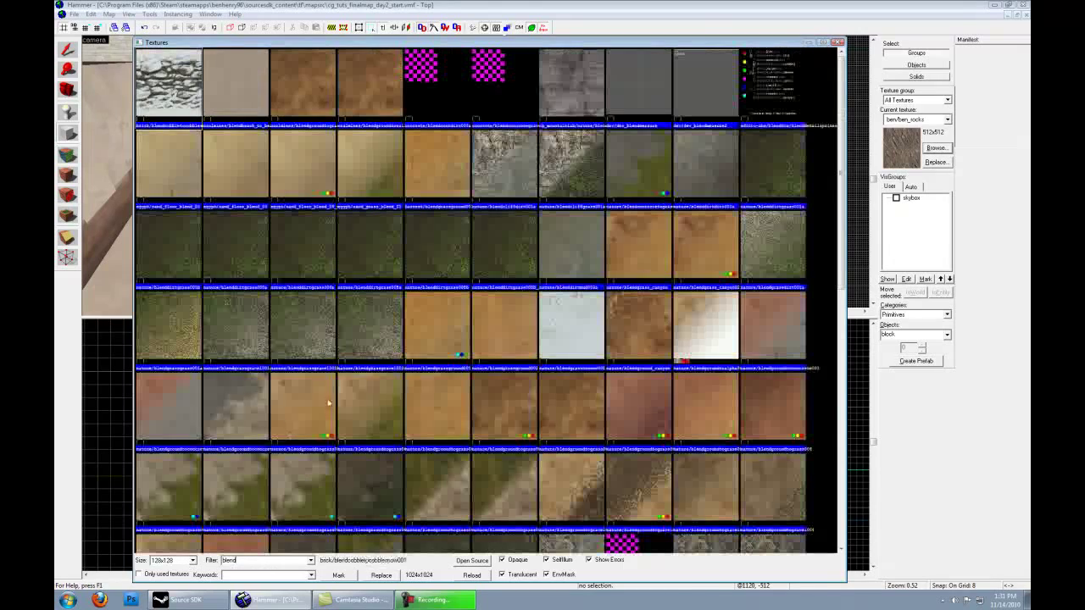
pyautogui.click(639, 339)
pyautogui.scroll(-3, 639, 339)
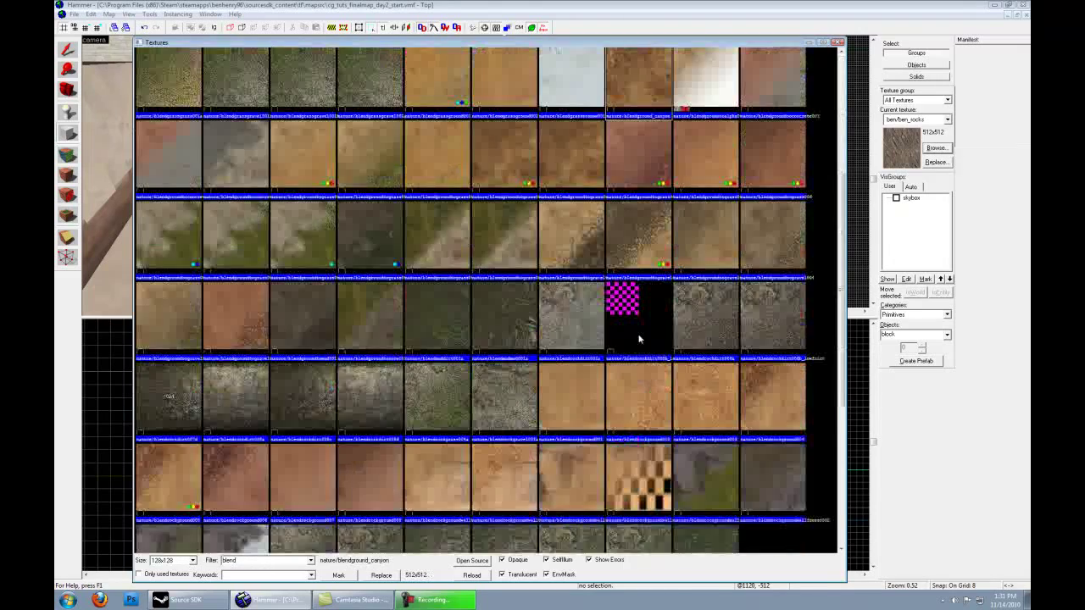
pyautogui.scroll(-3, 639, 340)
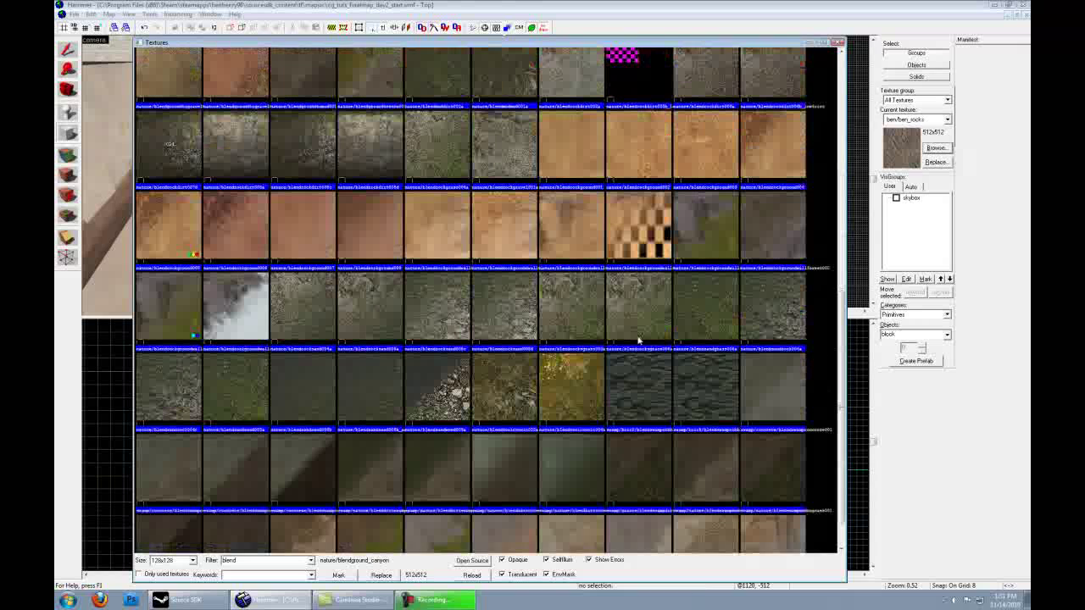
pyautogui.scroll(-1, 639, 340)
pyautogui.scroll(4, 639, 339)
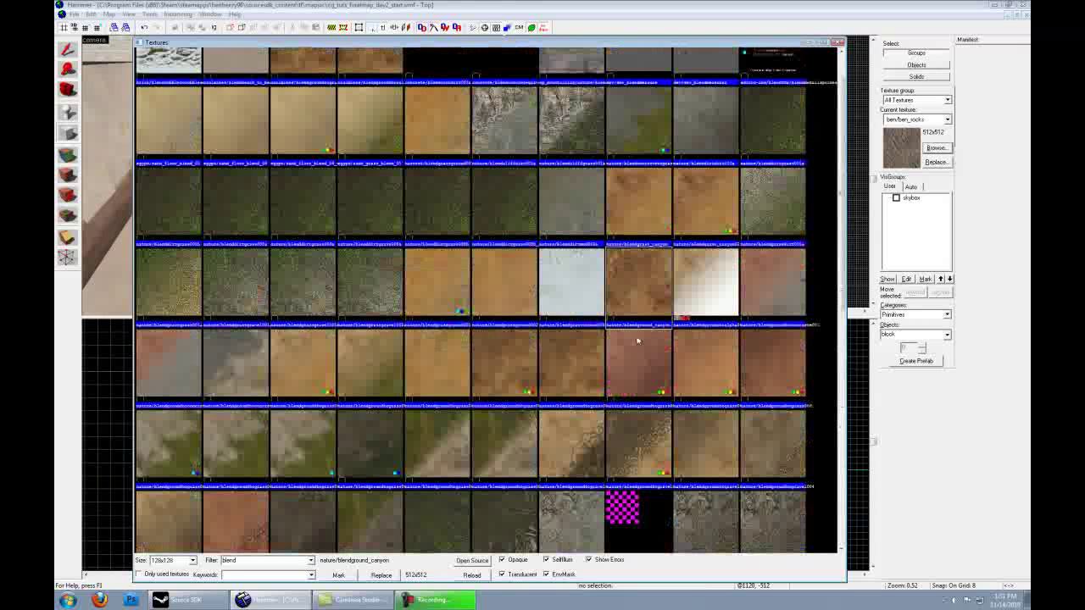
pyautogui.scroll(1, 562, 358)
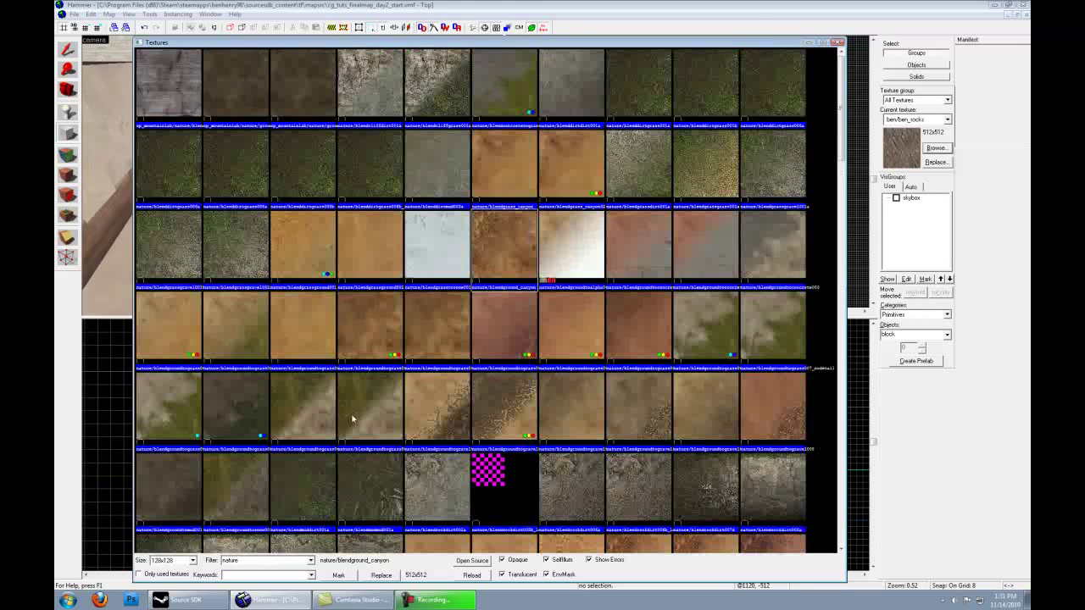
# Filter the textures by "nature" and choose nature/dirtroad007 as the current texture.
pyautogui.scroll(-10, 353, 417)
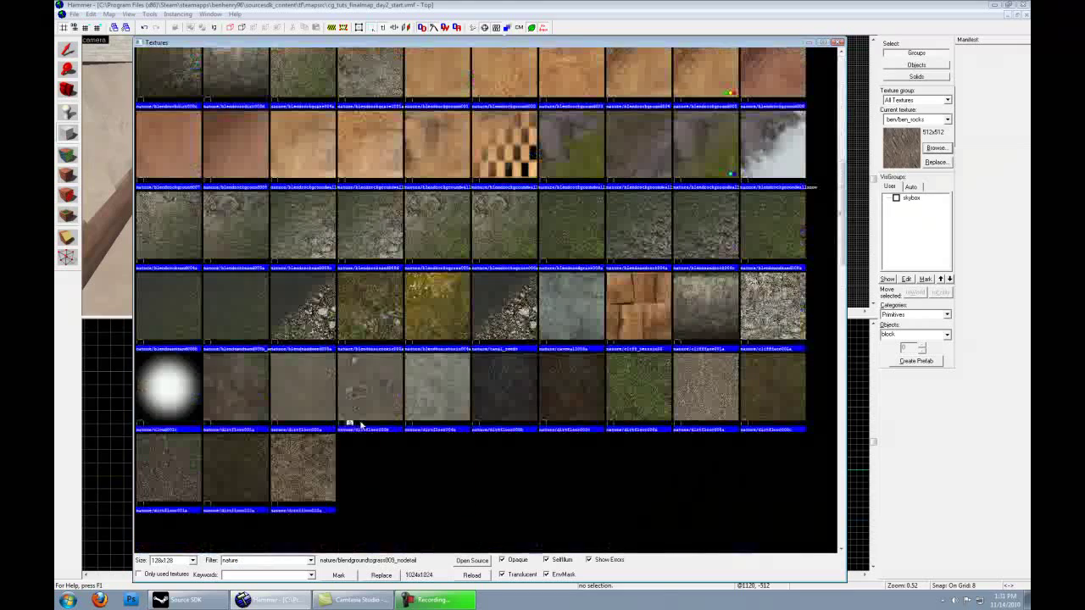
pyautogui.scroll(-3, 359, 420)
pyautogui.click(568, 426)
pyautogui.scroll(-3, 572, 426)
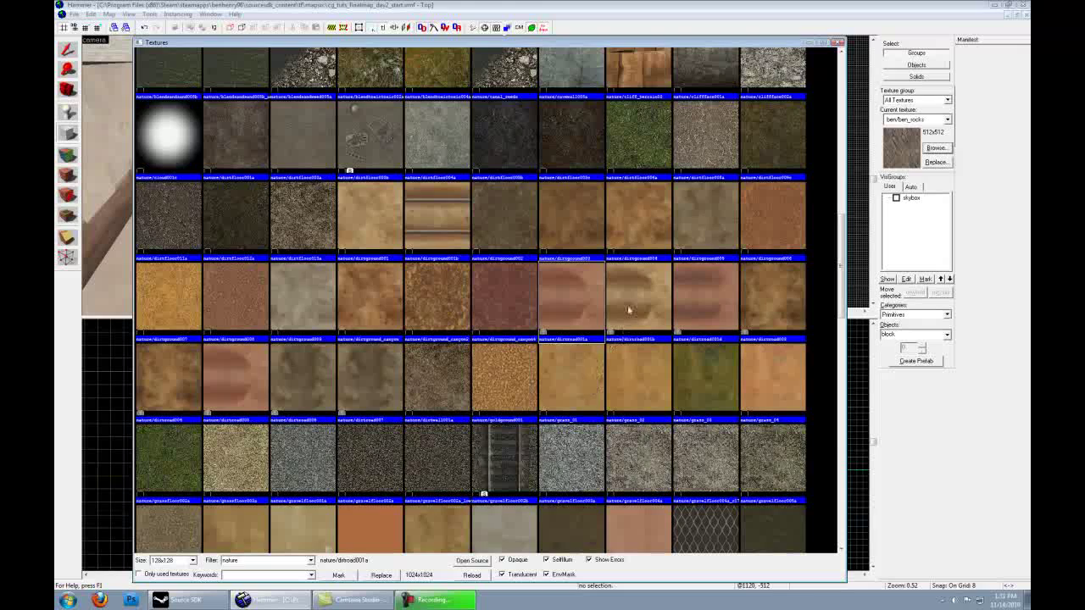
pyautogui.scroll(-3, 627, 311)
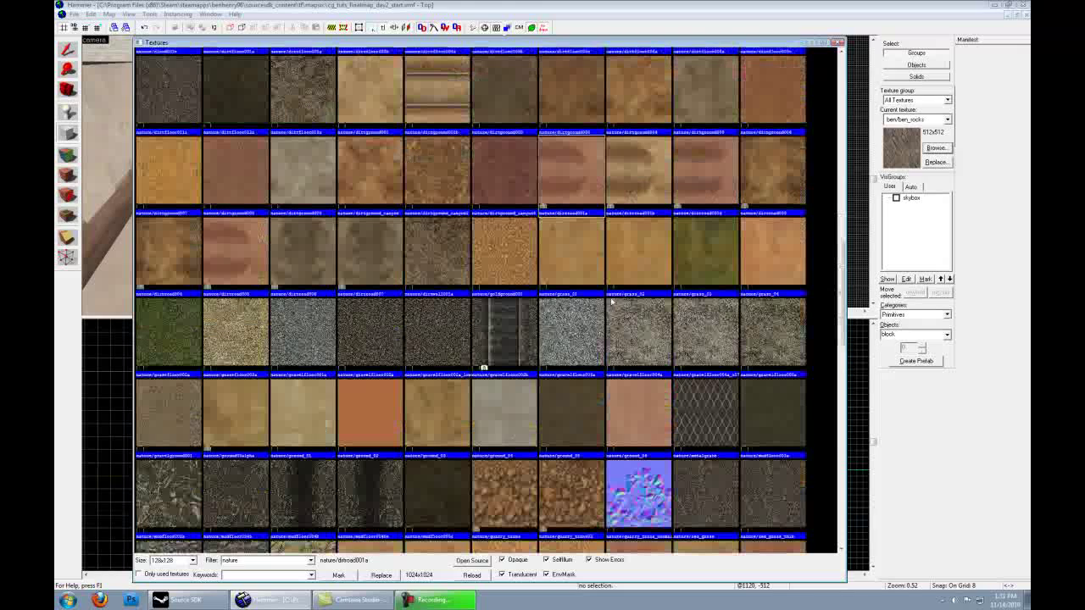
pyautogui.scroll(-9, 655, 274)
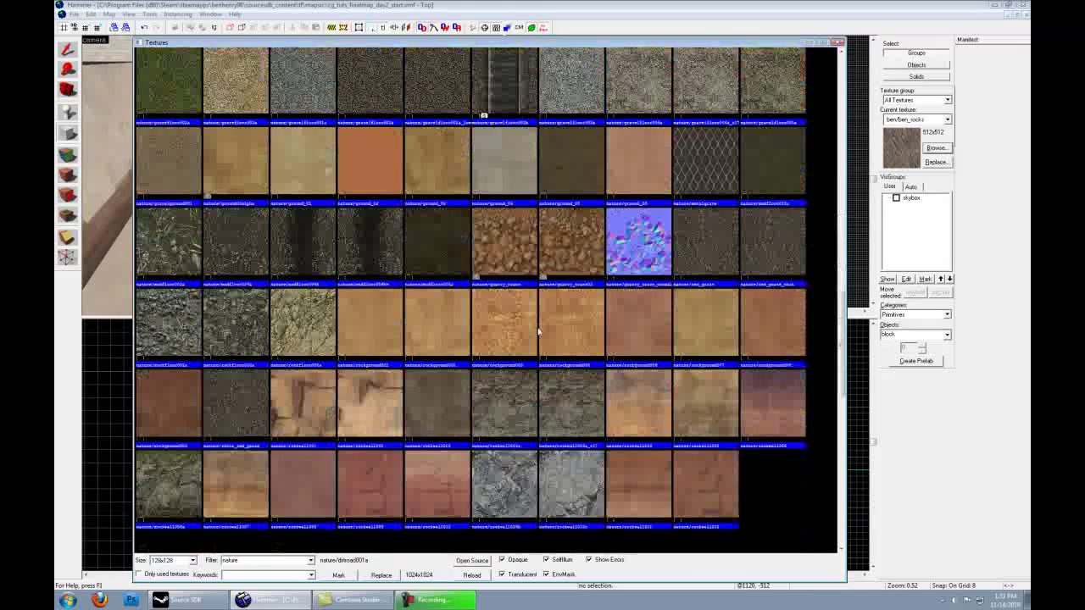
pyautogui.scroll(9, 539, 331)
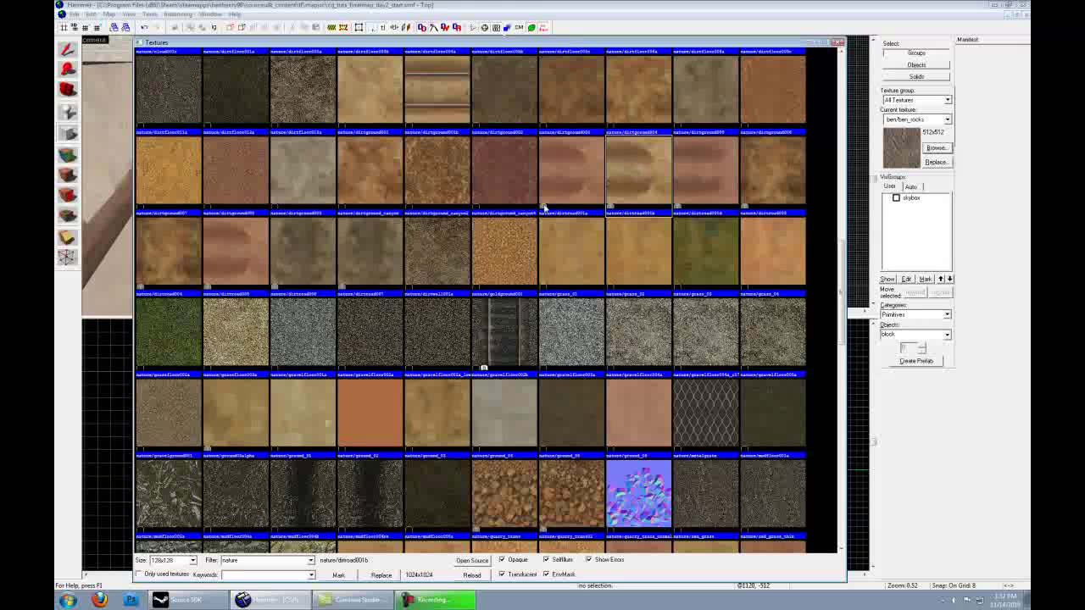
pyautogui.doubleClick(378, 250)
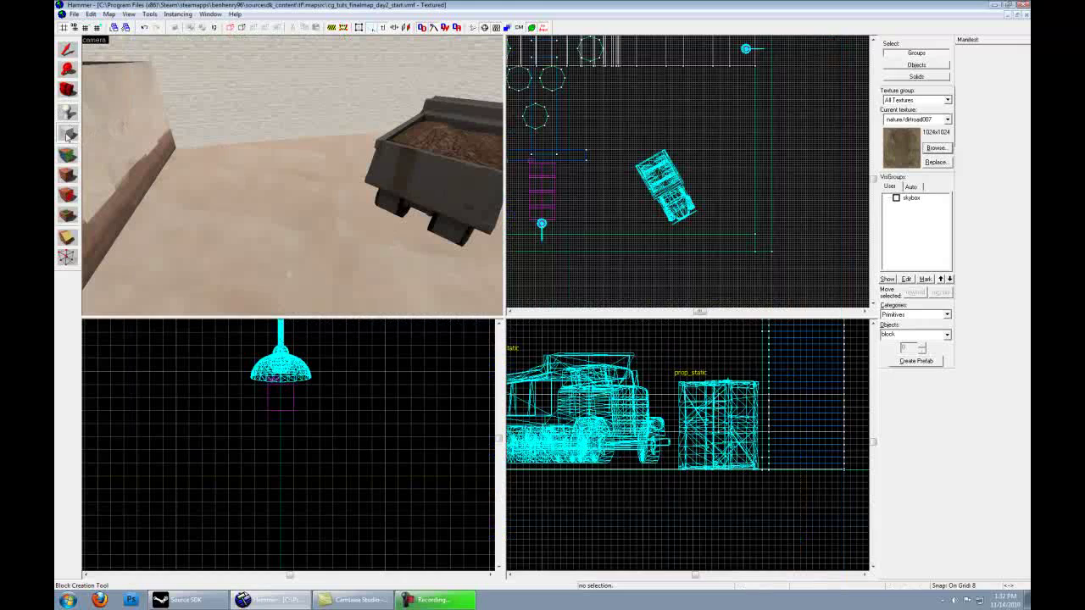
# Create a thin floor block under and around the dump truck, 592 wide, 552 long and 8 high.
pyautogui.scroll(3, 754, 225)
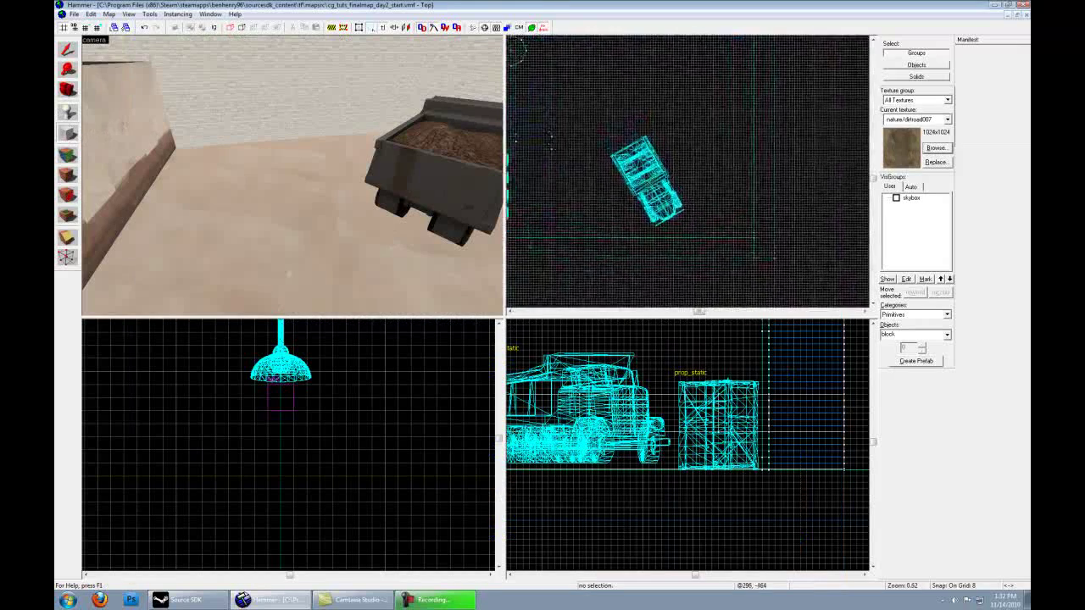
pyautogui.press('Up')
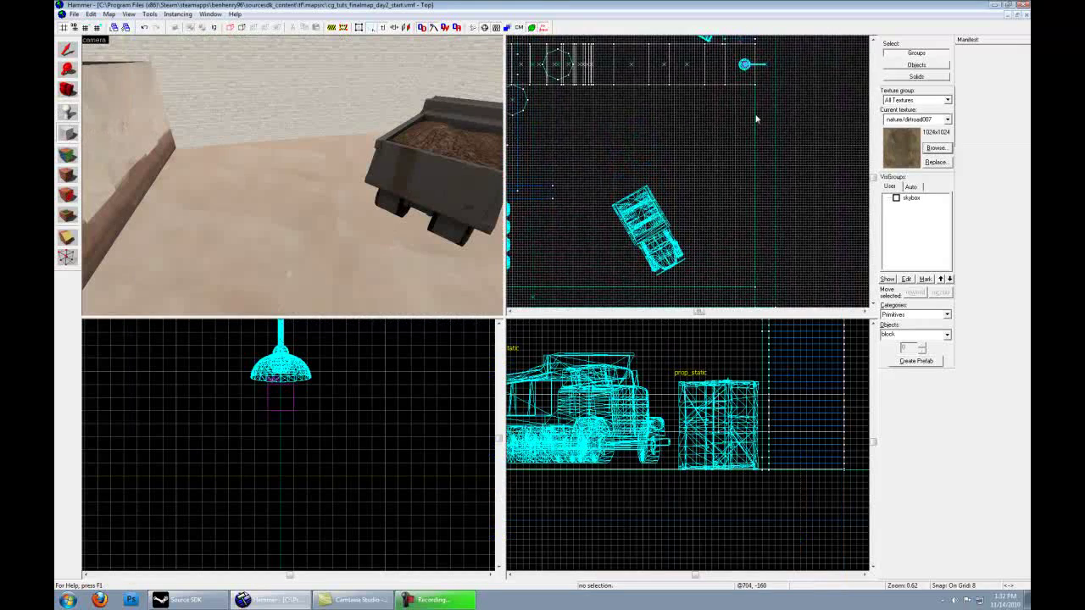
pyautogui.moveTo(758, 118); pyautogui.dragTo(568, 294)
pyautogui.moveTo(618, 377); pyautogui.dragTo(624, 463)
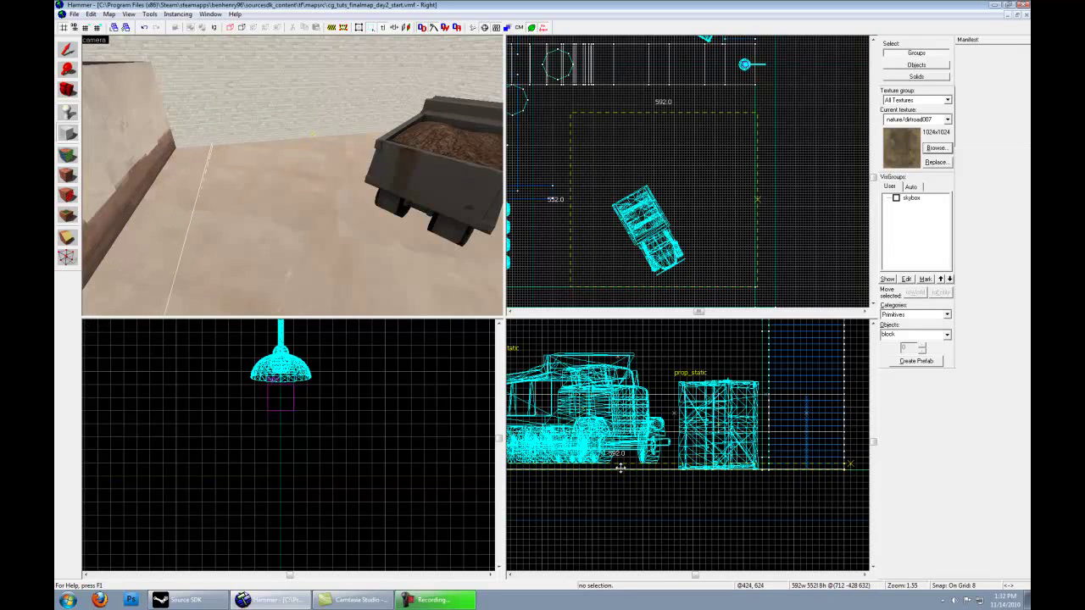
pyautogui.press('Return')
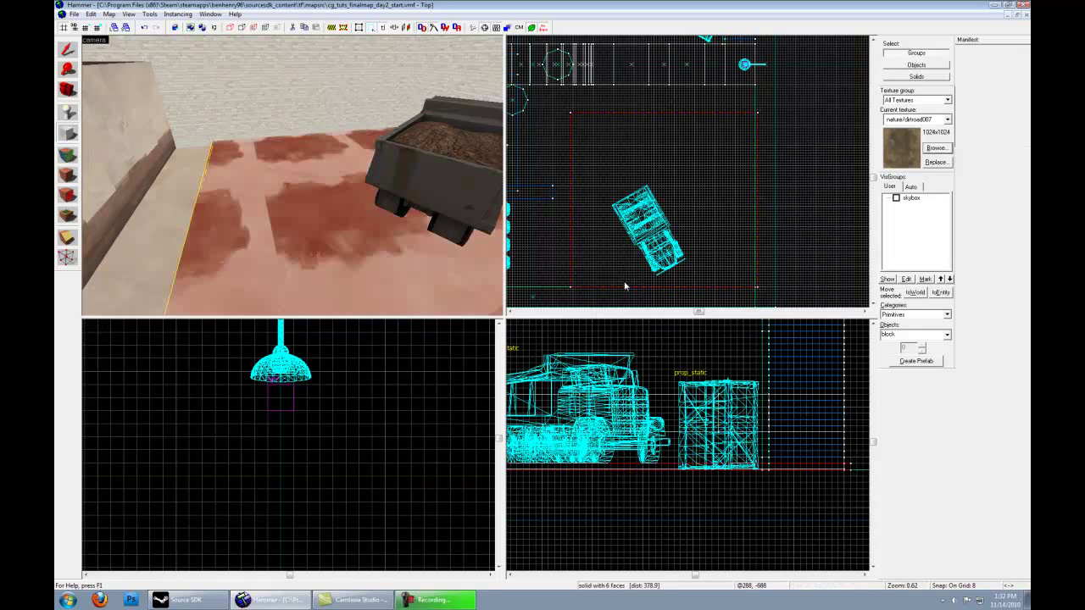
# Convert the top face of the dirt block into a displacement and set its power to 3.
pyautogui.press('z')
pyautogui.press('s')
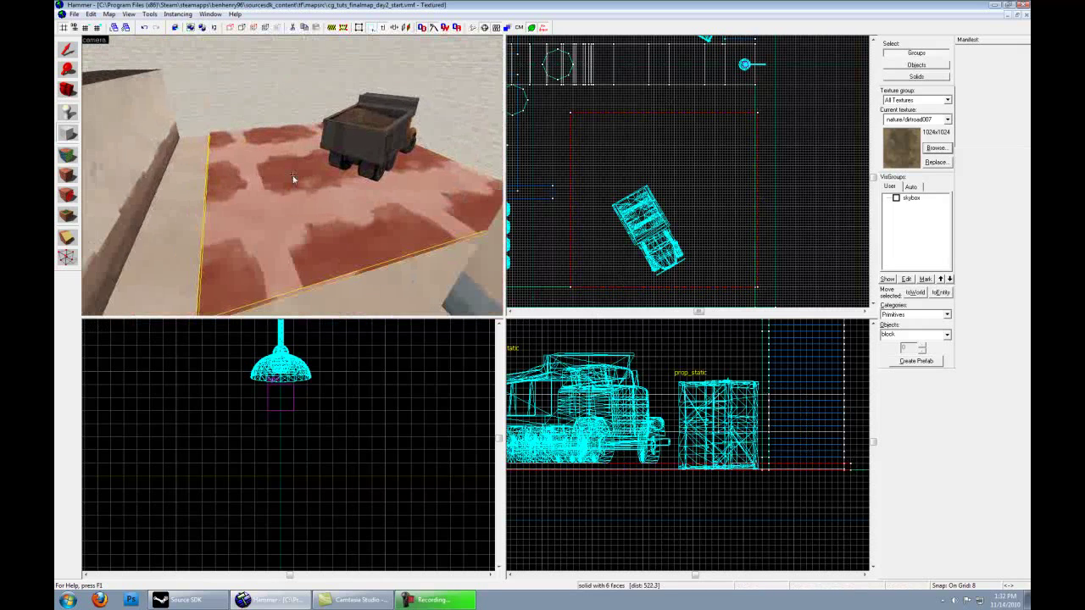
pyautogui.click(66, 157)
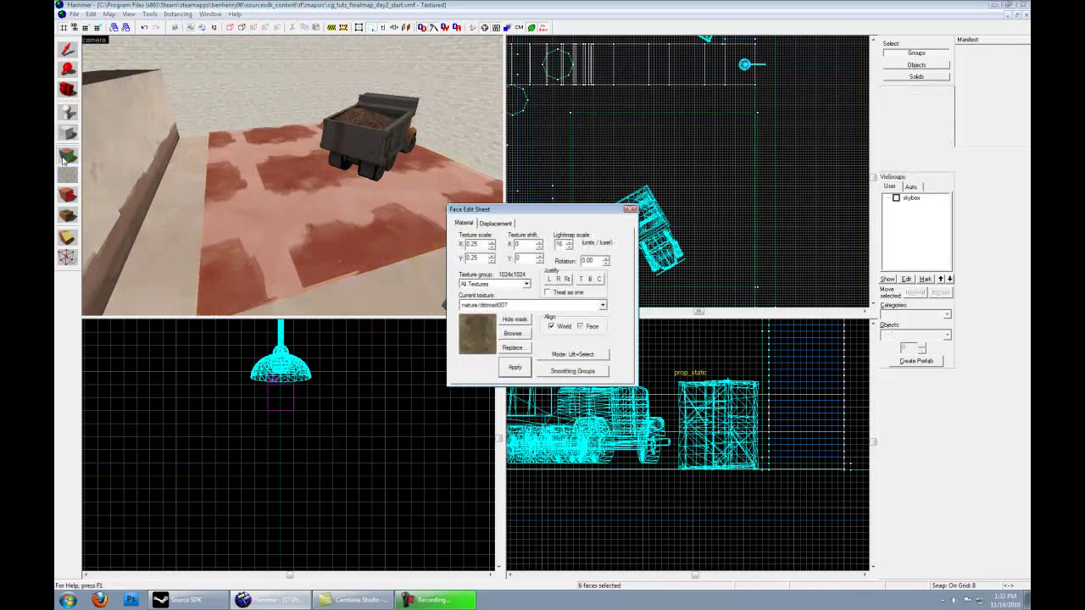
pyautogui.click(493, 224)
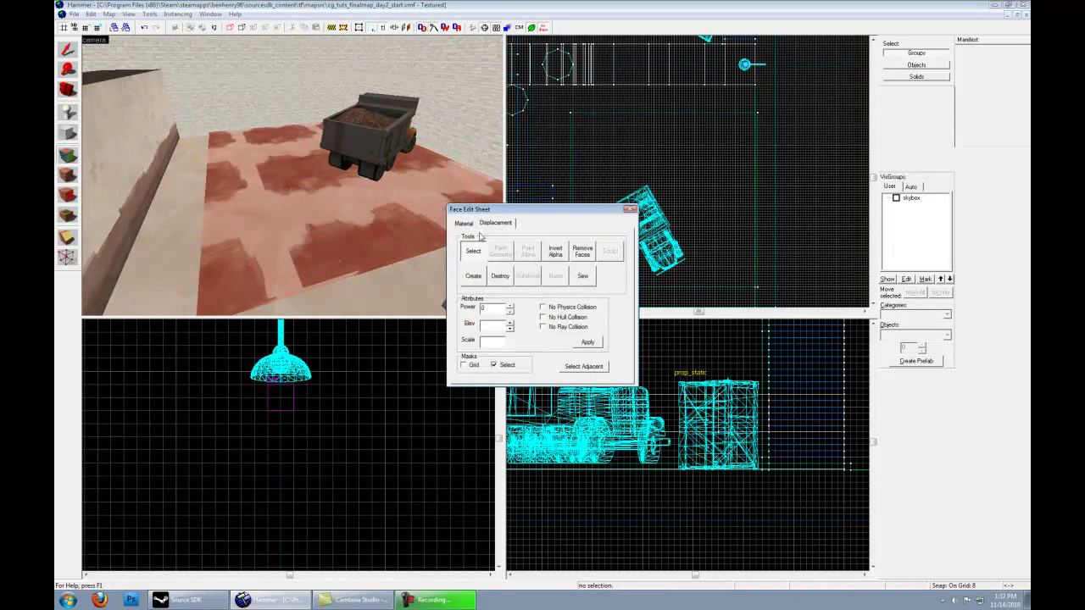
pyautogui.click(469, 254)
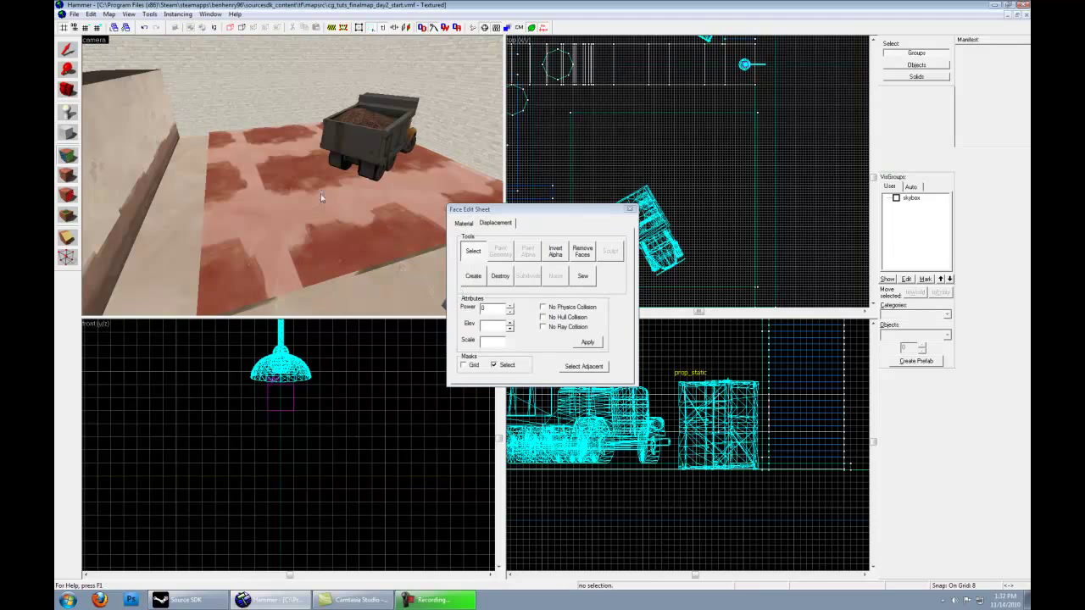
pyautogui.click(474, 276)
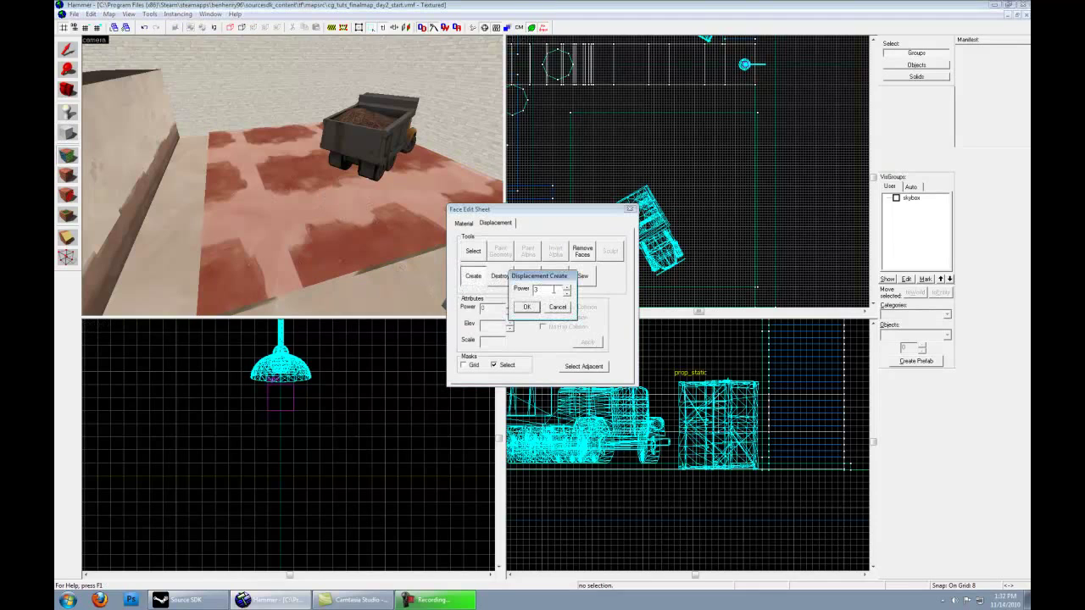
pyautogui.click(526, 309)
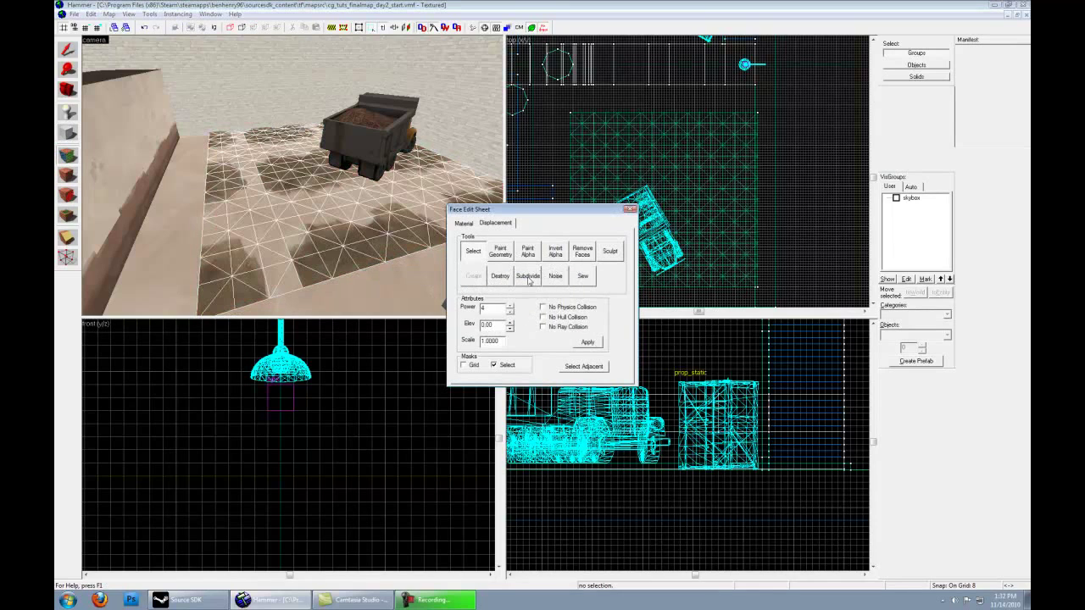
pyautogui.click(509, 311)
pyautogui.click(587, 342)
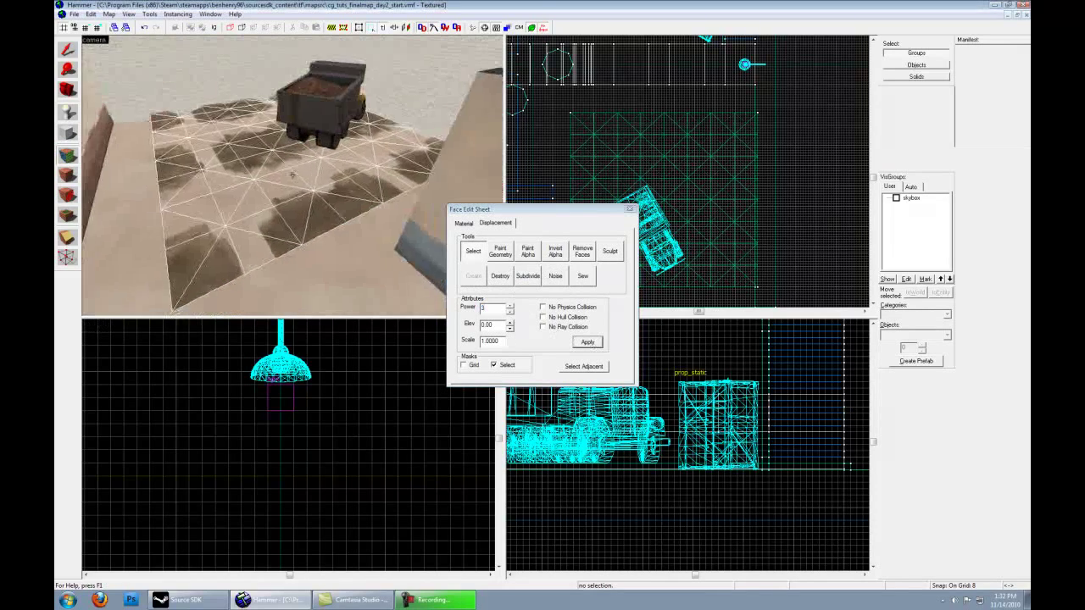
# Lower the displacement's near corner into the floor with Paint Geometry in Raise/Lower mode, distance 5 and radius 15.
pyautogui.click(497, 252)
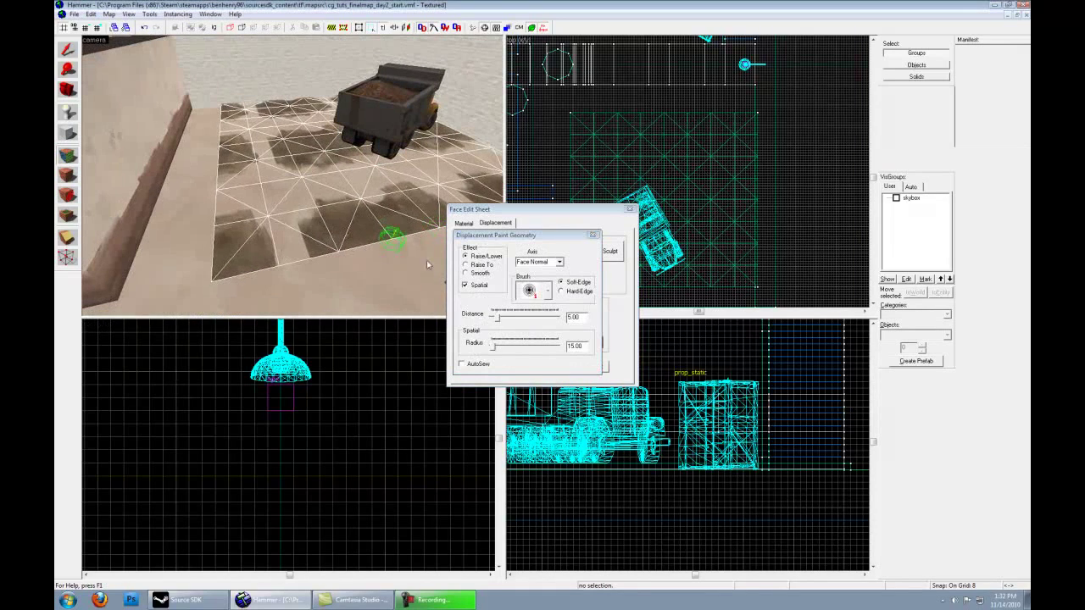
pyautogui.press('z')
pyautogui.press('w')
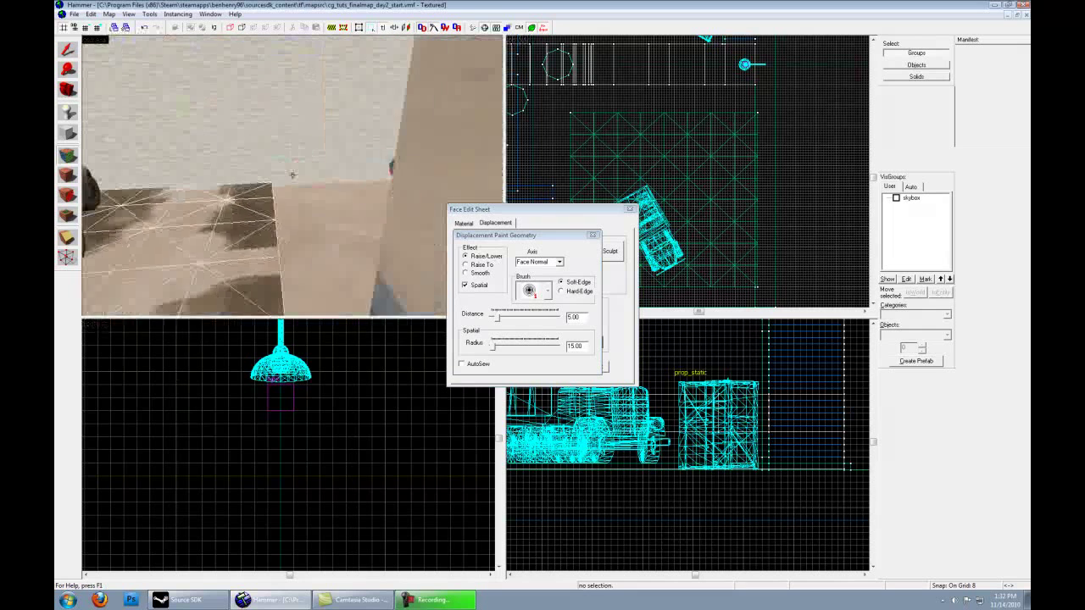
pyautogui.press('z')
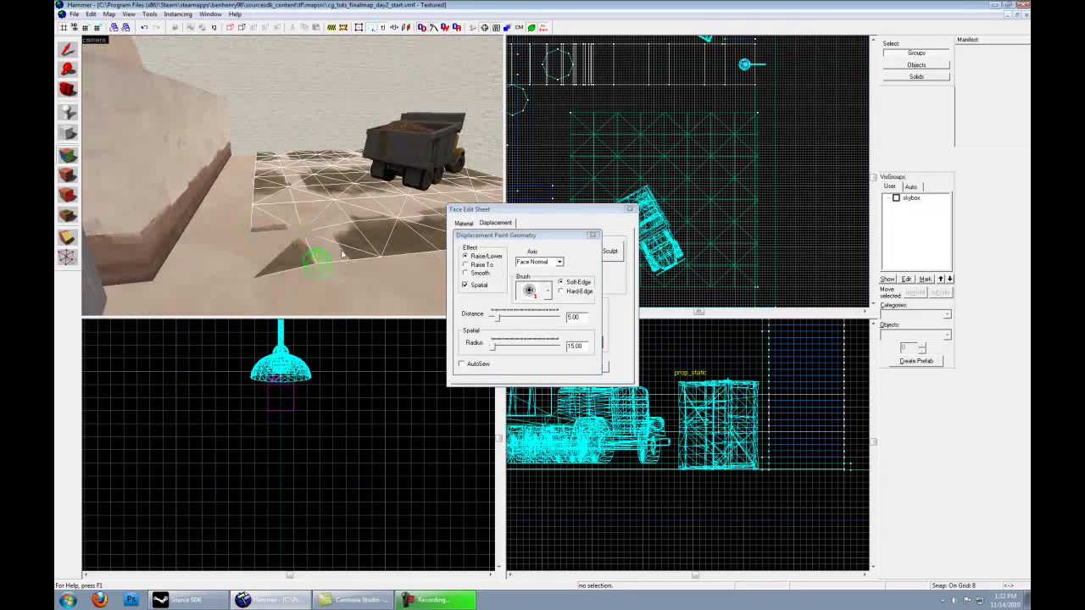
pyautogui.rightClick(311, 259)
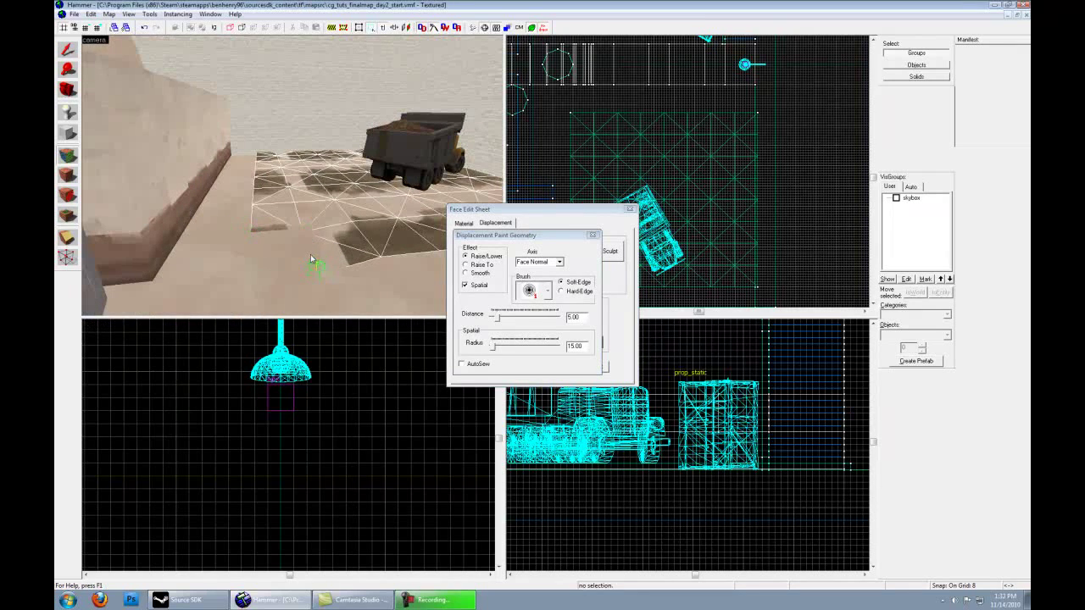
pyautogui.press('z')
pyautogui.press('z')
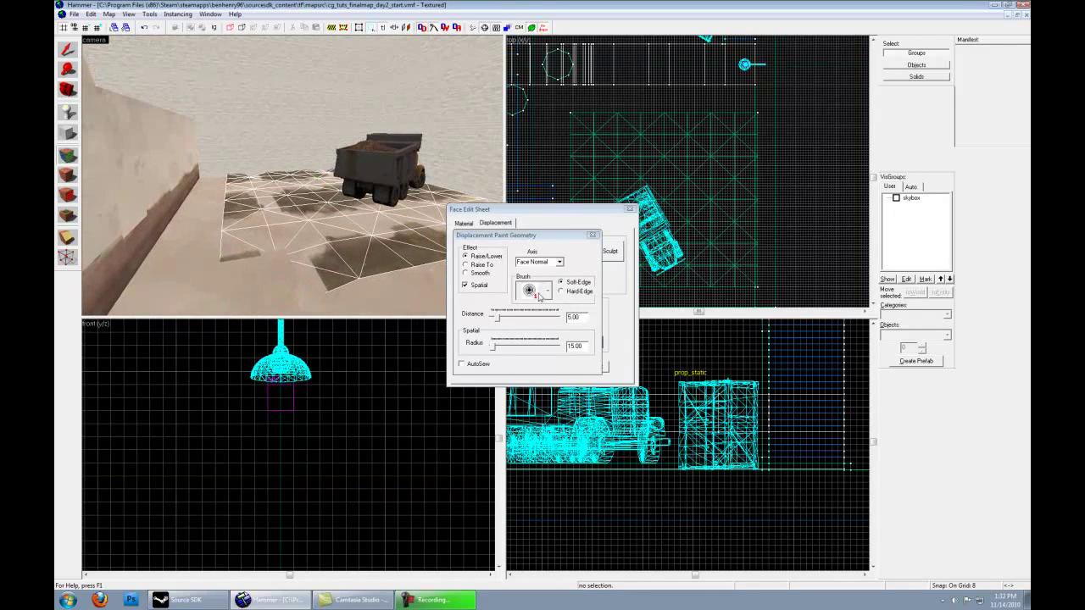
# Set the Paint Geometry radius to 110 and lower the displacement's outer edges into the floor around the dump truck.
pyautogui.moveTo(495, 347); pyautogui.dragTo(498, 347)
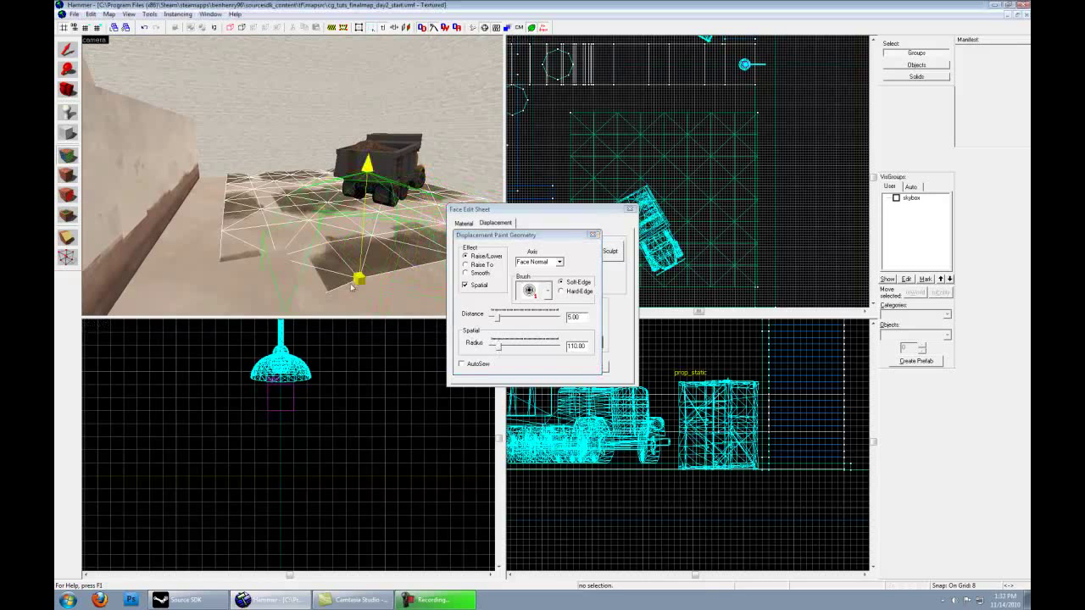
pyautogui.moveTo(354, 284)
pyautogui.mouseDown()
pyautogui.moveTo(241, 182)
pyautogui.moveTo(220, 229)
pyautogui.moveTo(224, 183)
pyautogui.mouseUp()
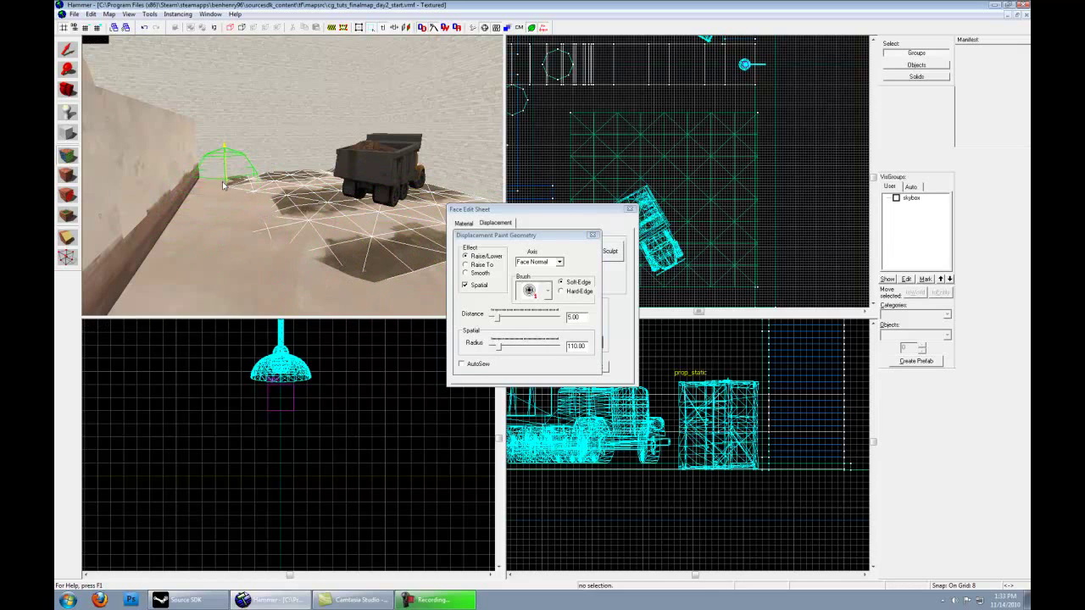
pyautogui.press('z')
pyautogui.press('w')
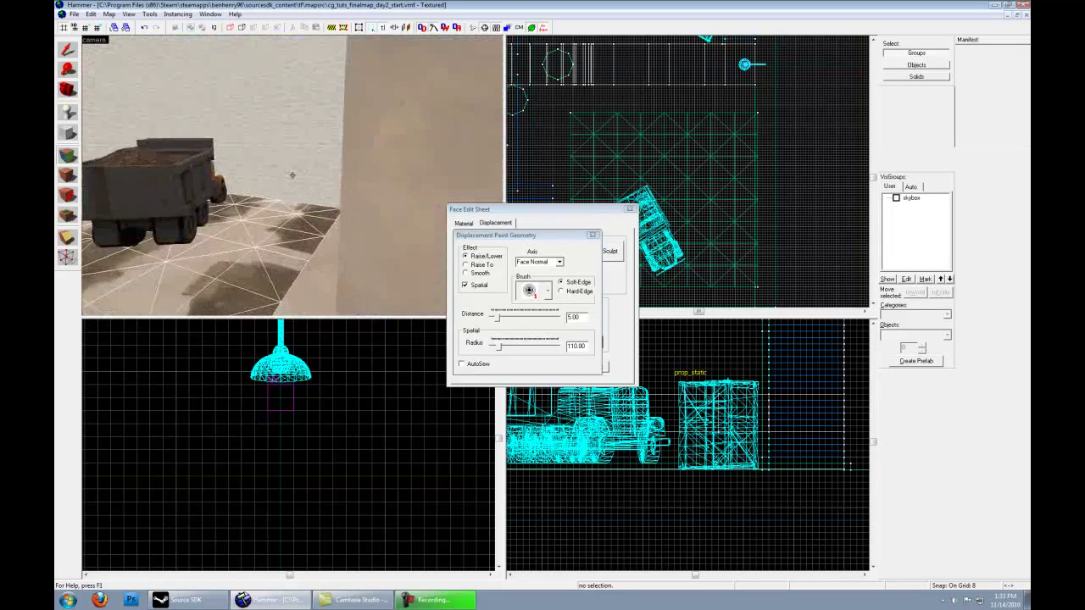
pyautogui.press('z')
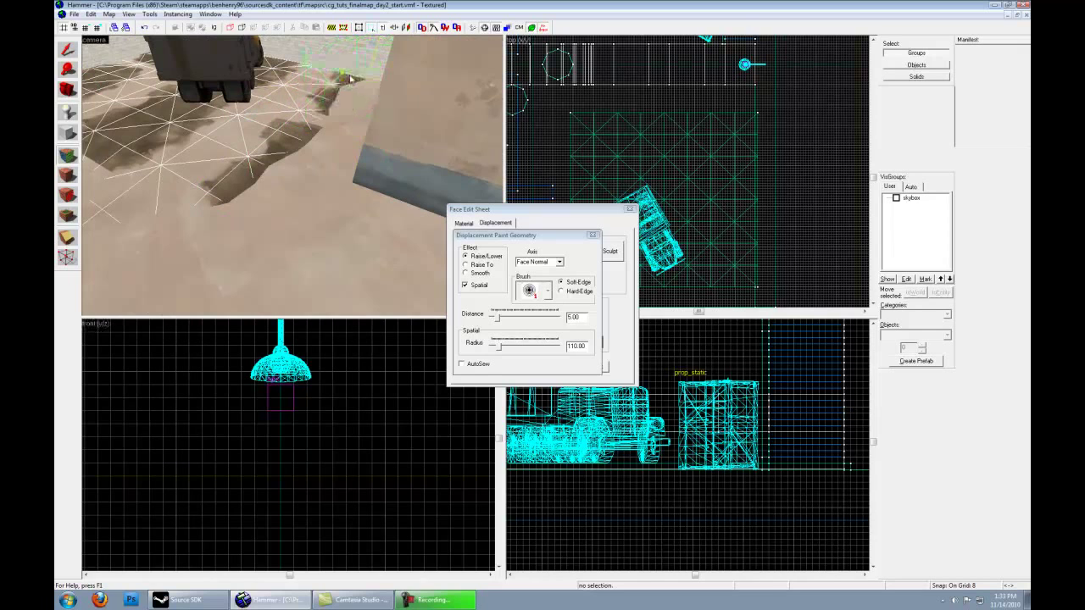
pyautogui.press('z')
pyautogui.press('z')
pyautogui.press('z')
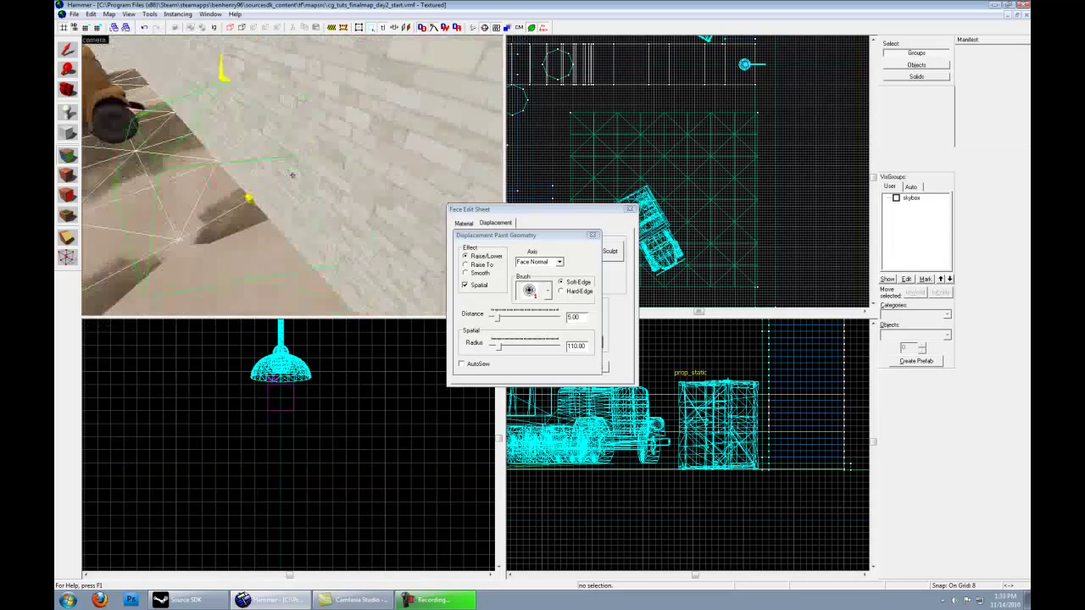
pyautogui.press('z')
pyautogui.click(593, 235)
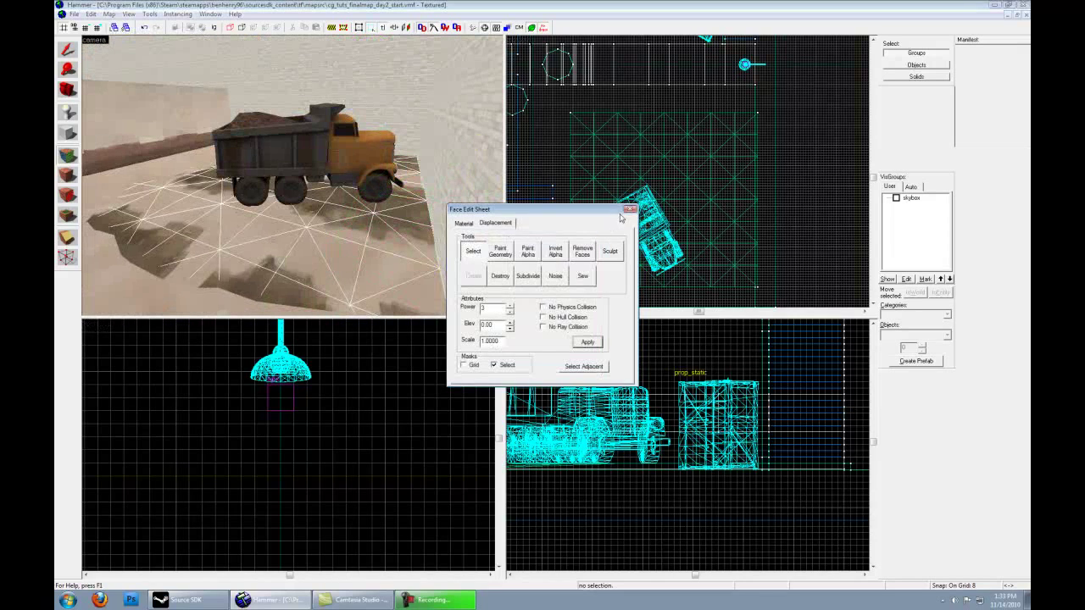
pyautogui.click(629, 209)
# Select the dump truck and rotate it slightly in the side view so it tilts with the sloping dirt.
pyautogui.click(305, 156)
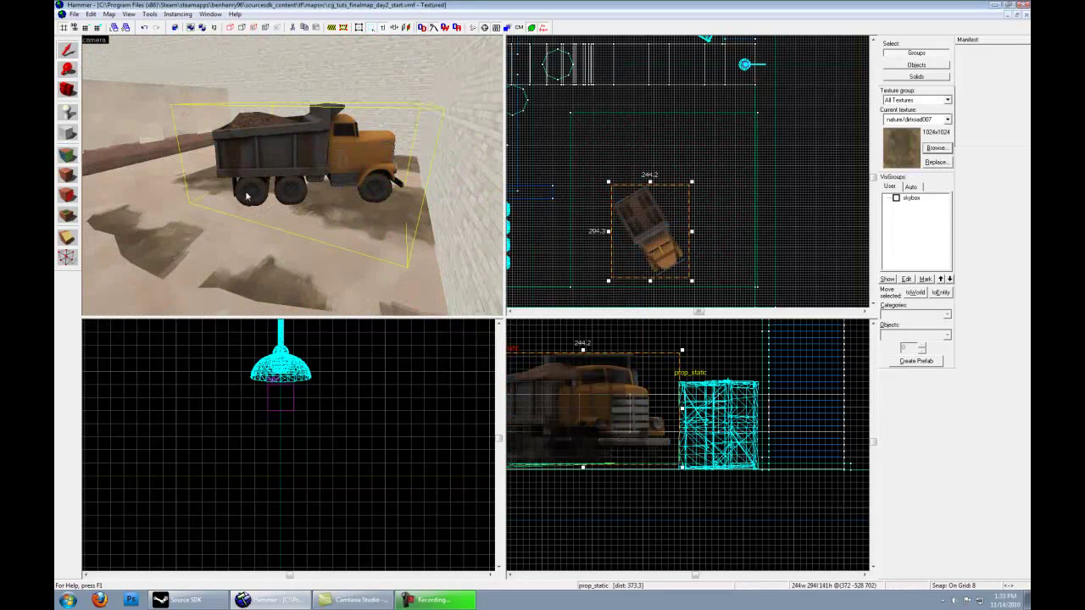
pyautogui.click(195, 228)
pyautogui.scroll(2, 678, 172)
pyautogui.moveTo(676, 171); pyautogui.dragTo(676, 174)
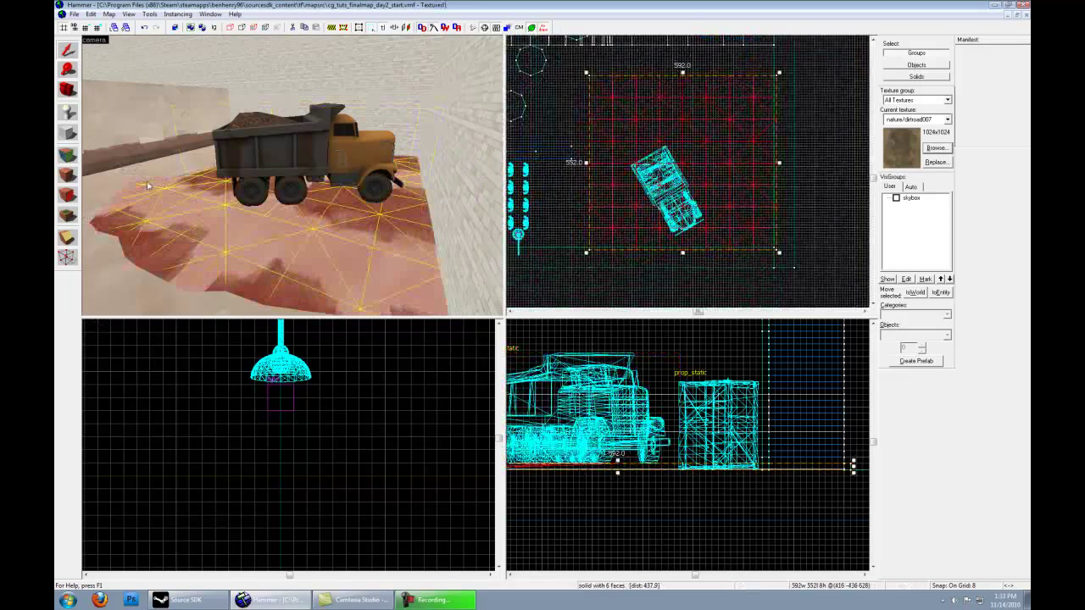
pyautogui.click(295, 172)
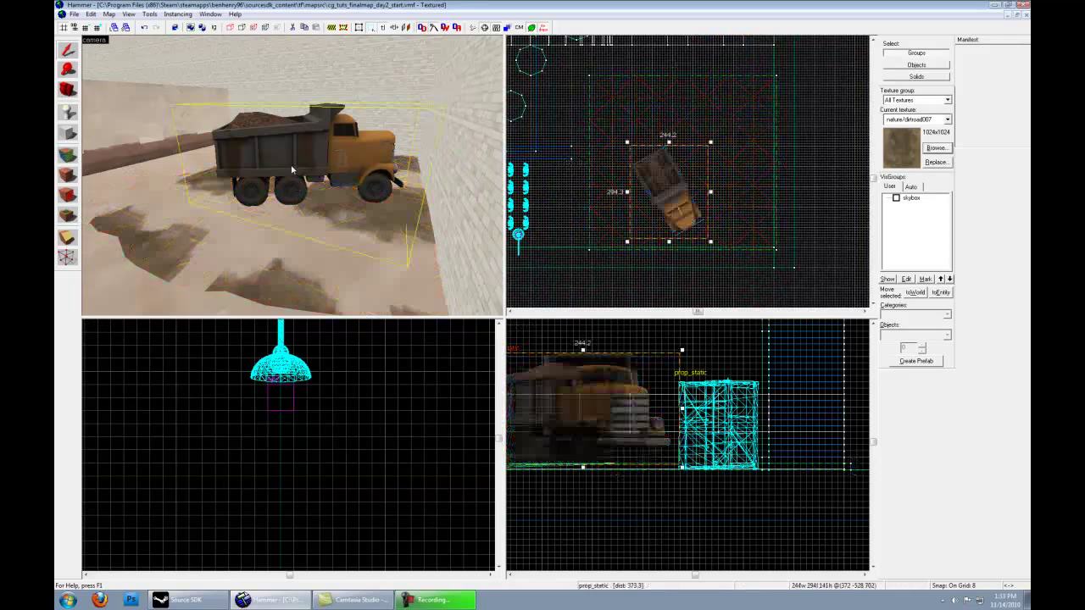
pyautogui.moveTo(617, 424); pyautogui.dragTo(712, 433)
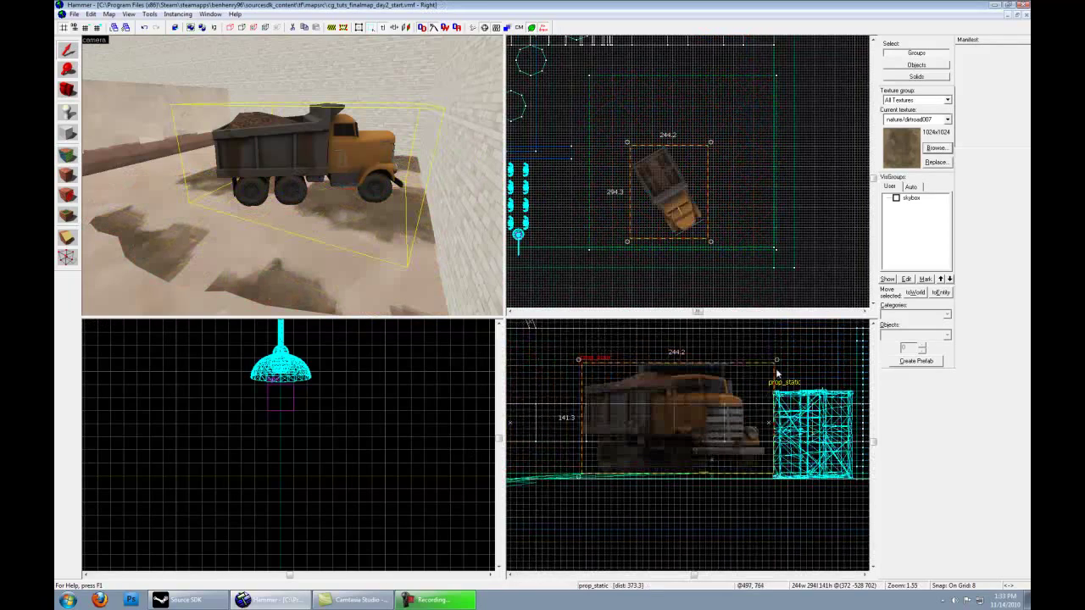
pyautogui.moveTo(777, 359); pyautogui.dragTo(776, 356)
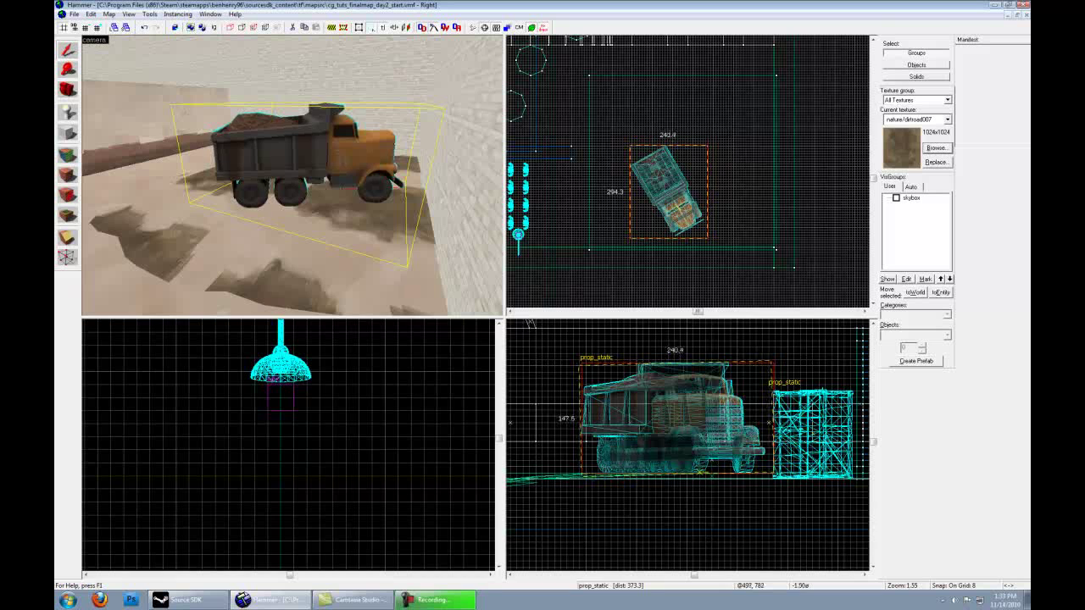
pyautogui.moveTo(529, 324); pyautogui.dragTo(529, 323)
pyautogui.moveTo(776, 353); pyautogui.dragTo(775, 352)
pyautogui.click(820, 223)
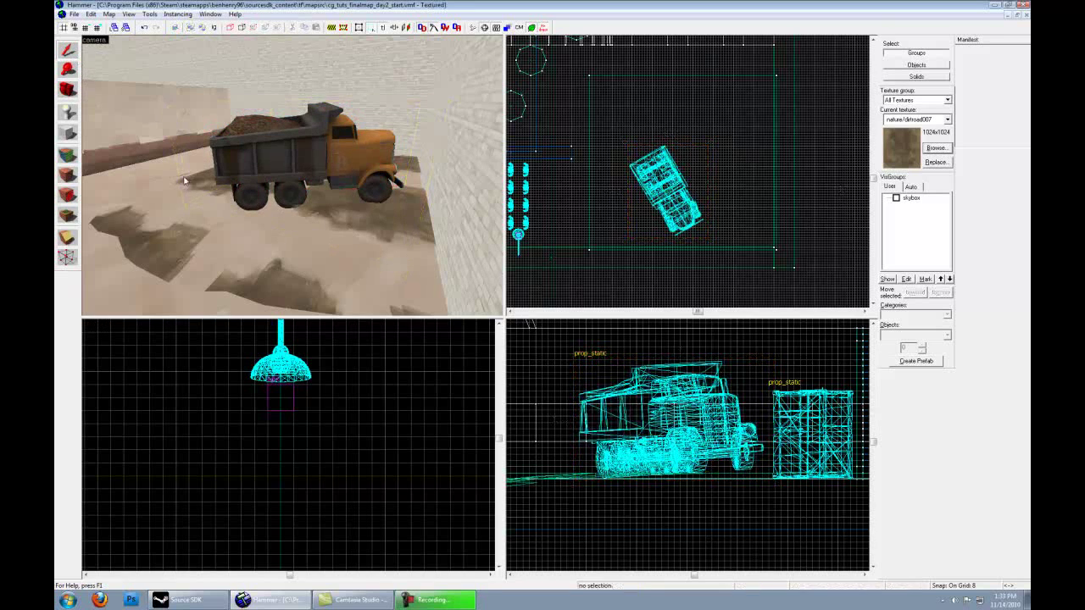
# Reopen Paint Geometry on the dirt displacement and lower its corner beside the brick wall with distance 5 and radius 110.
pyautogui.press('z')
pyautogui.press('a')
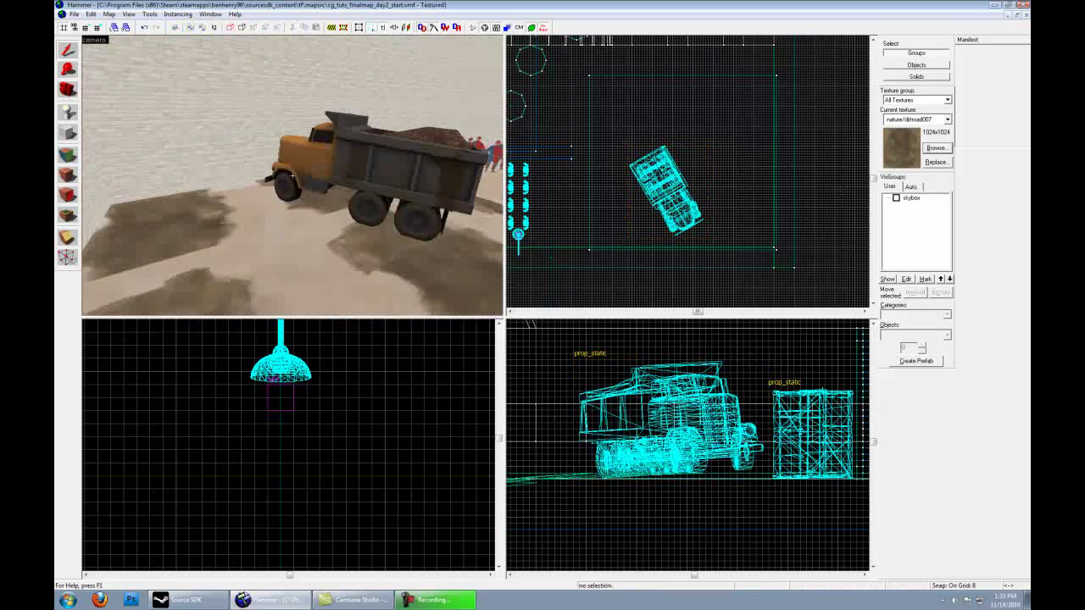
pyautogui.press('z')
pyautogui.click(290, 206)
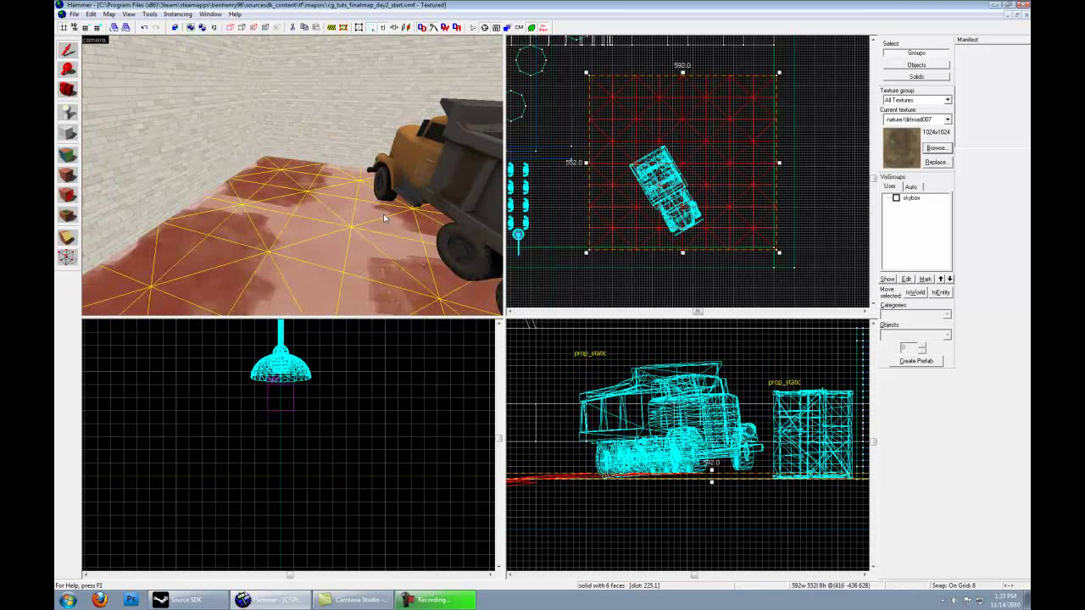
pyautogui.click(70, 173)
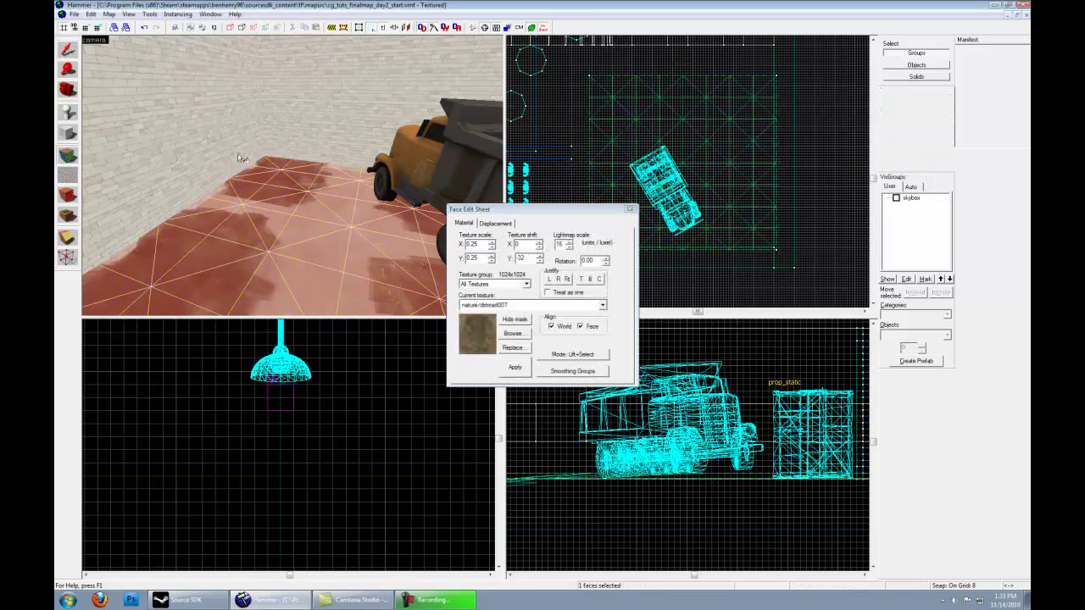
pyautogui.click(489, 226)
pyautogui.click(501, 255)
pyautogui.press('z')
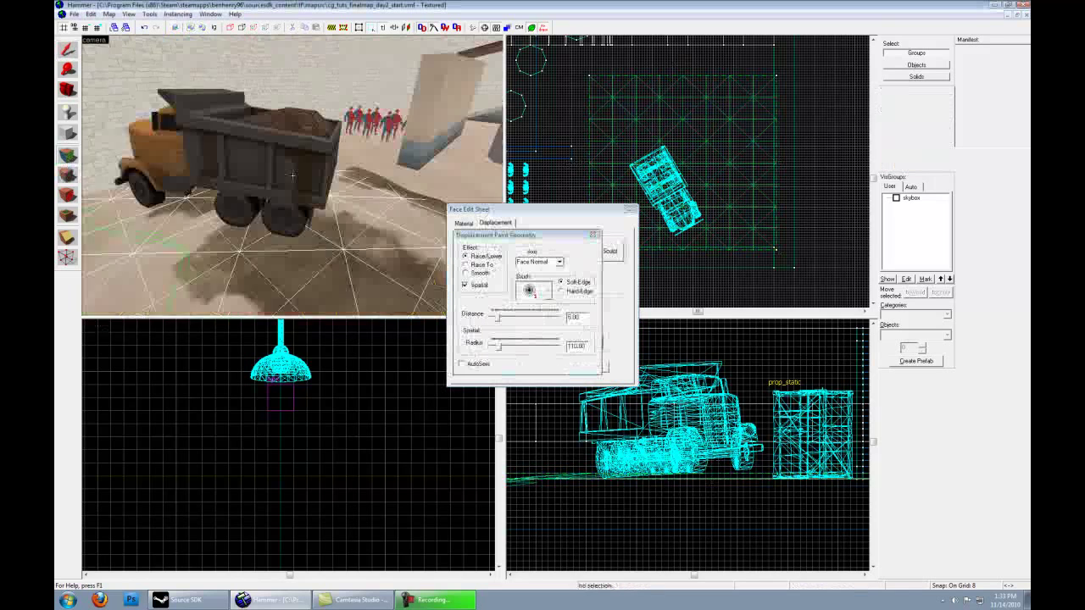
pyautogui.press('z')
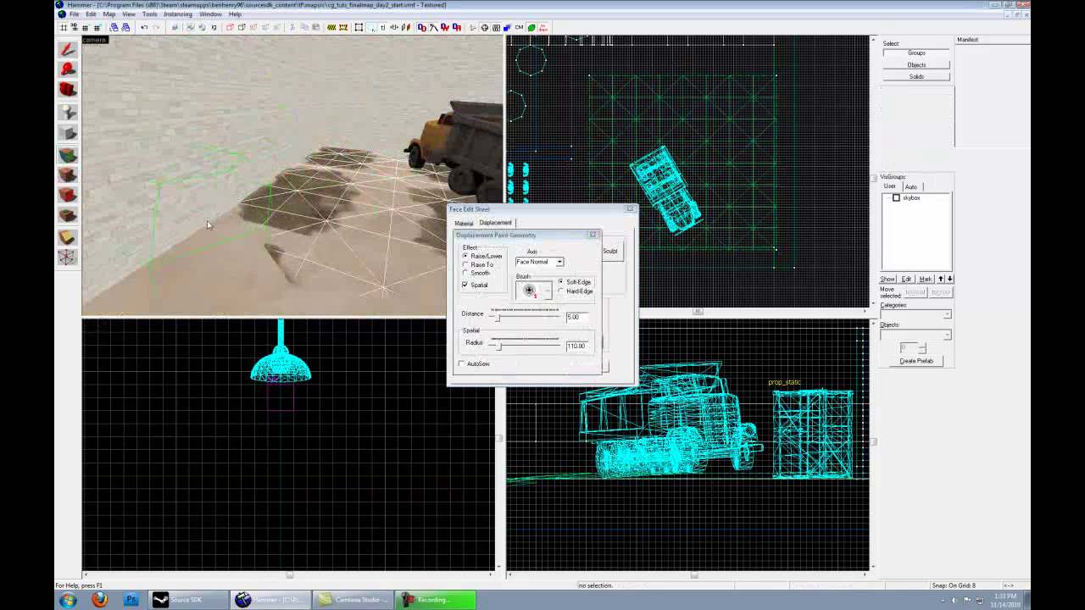
# Lower the displacement's remaining edges along the brick walls into the floor and finish the geometry painting.
pyautogui.press('z')
pyautogui.press('d')
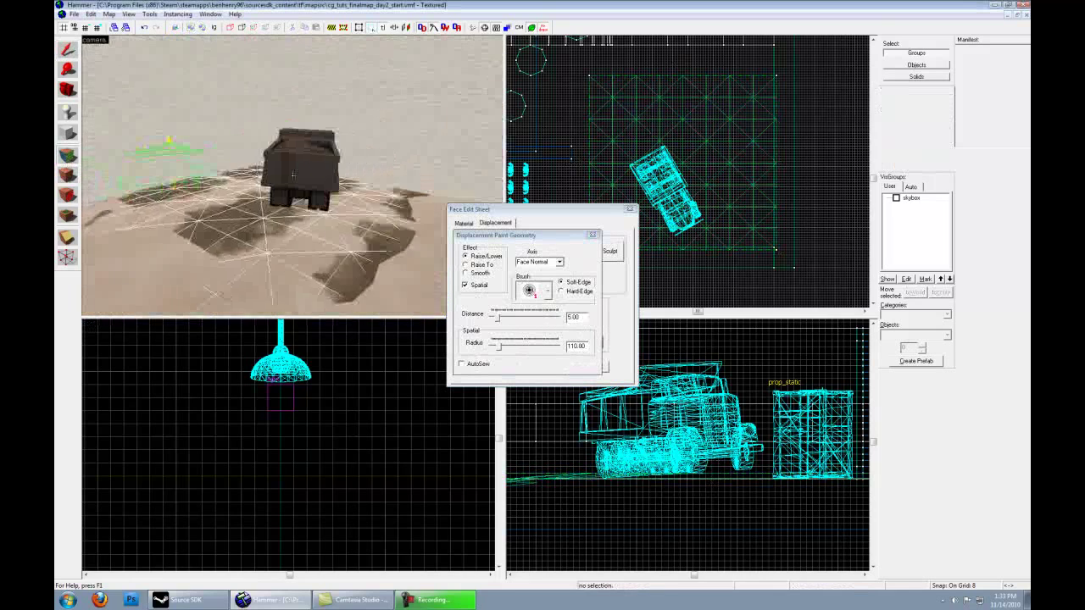
pyautogui.press('a')
pyautogui.press('w')
pyautogui.press('s')
pyautogui.press('z')
pyautogui.moveTo(215, 150); pyautogui.dragTo(207, 156)
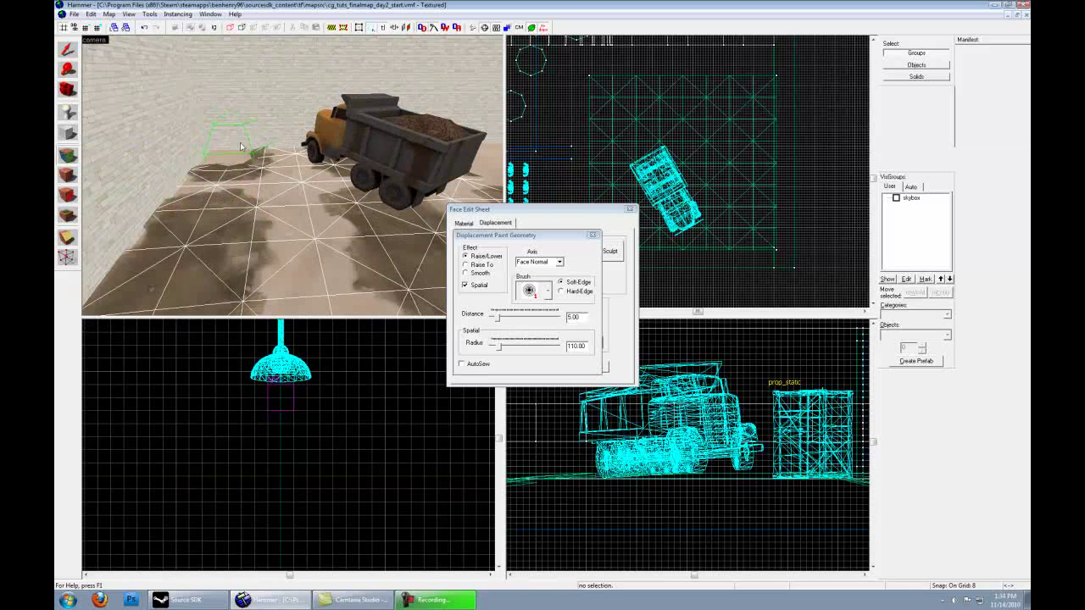
pyautogui.press('z')
pyautogui.press('d')
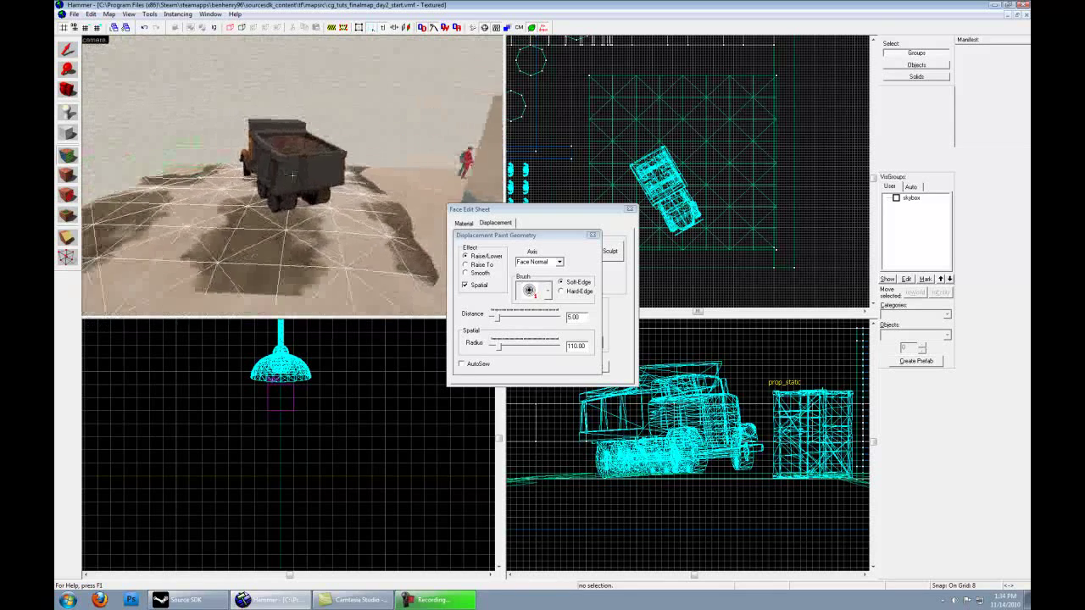
pyautogui.press('s')
pyautogui.press('z')
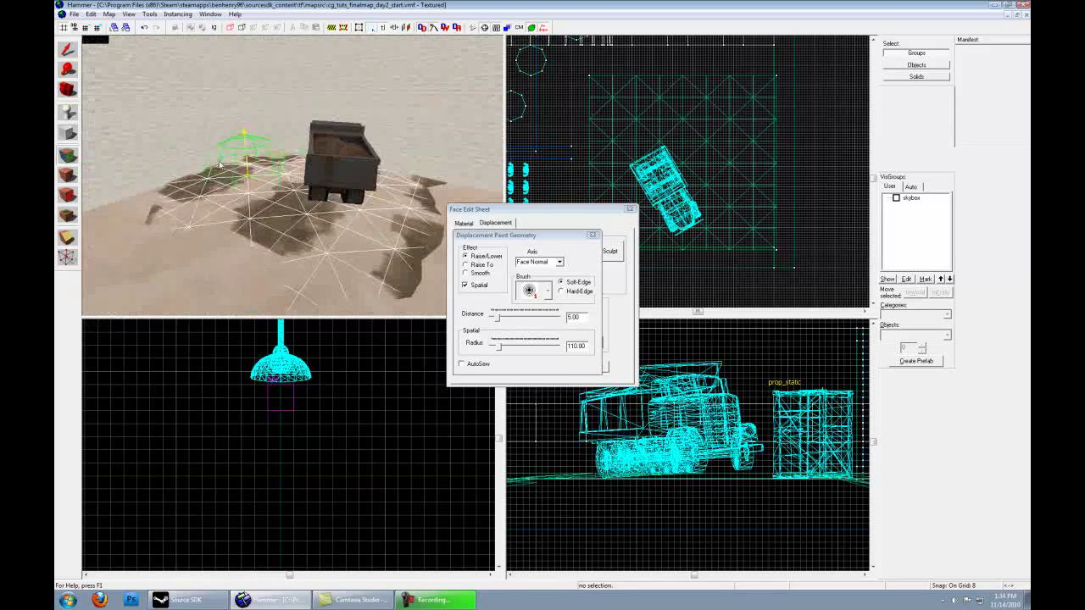
pyautogui.click(592, 237)
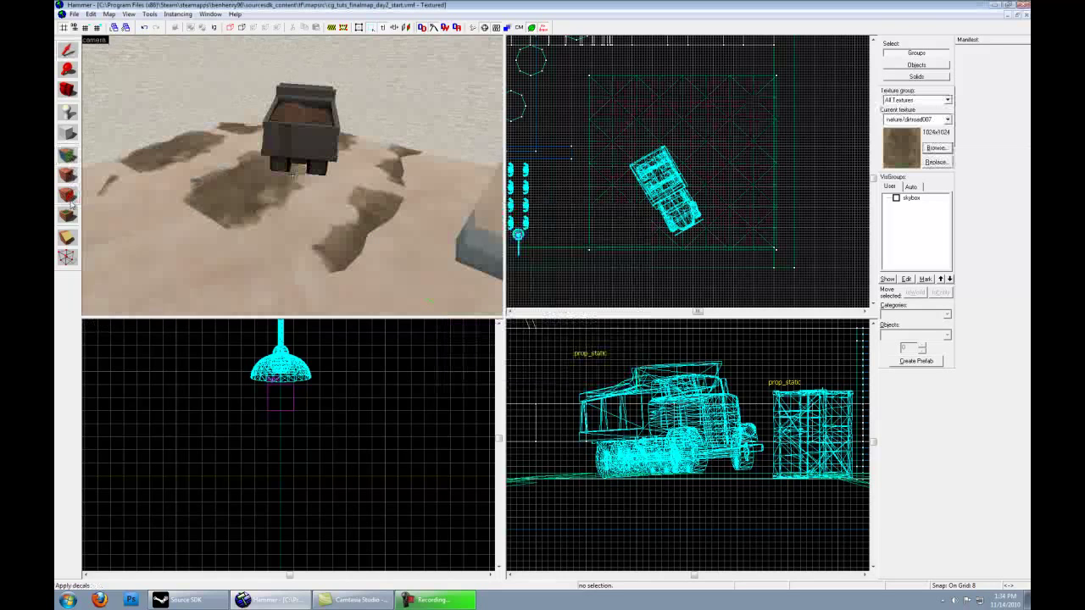
# Place a 256 by 256 nature/dirtroad007 overlay on the dirt just behind the dump truck.
pyautogui.click(67, 215)
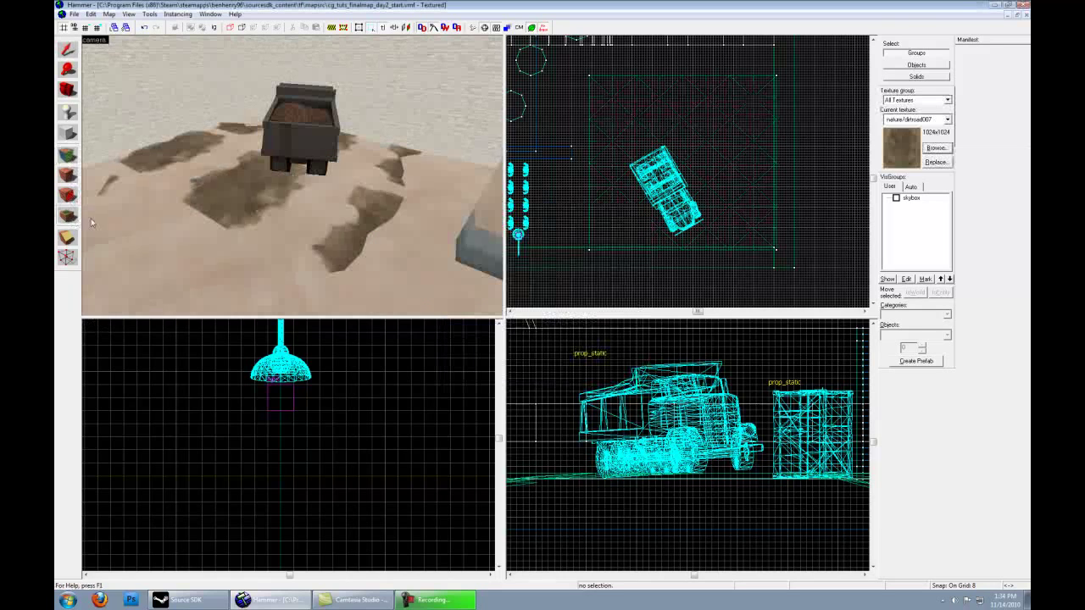
pyautogui.click(272, 194)
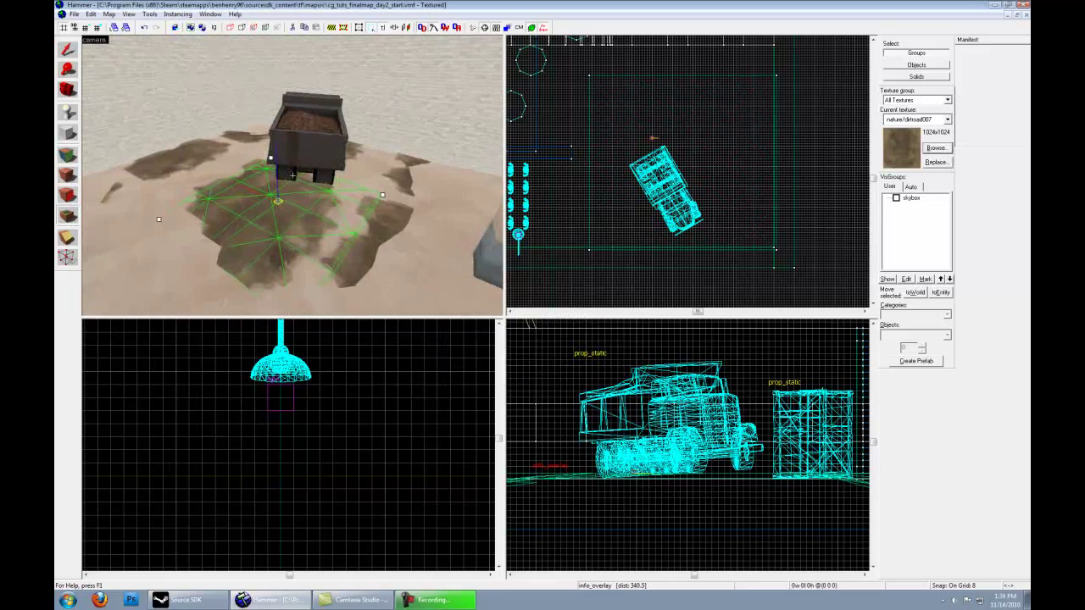
pyautogui.press('w')
pyautogui.press('a')
pyautogui.press('s')
pyautogui.press('z')
pyautogui.click(69, 52)
pyautogui.moveTo(649, 153); pyautogui.dragTo(652, 175, button='middle')
pyautogui.scroll(2, 653, 177)
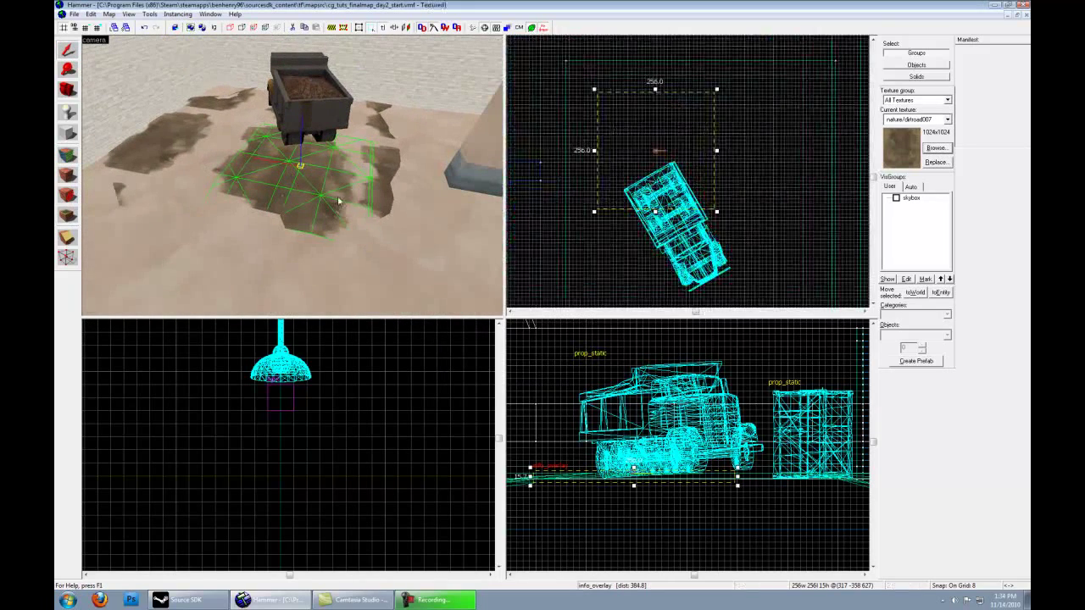
# Filter the textures by "grass" with keyword "tf" and apply a nature/blendgroundtograss blend texture to the dirt block.
pyautogui.click(185, 130)
pyautogui.click(936, 147)
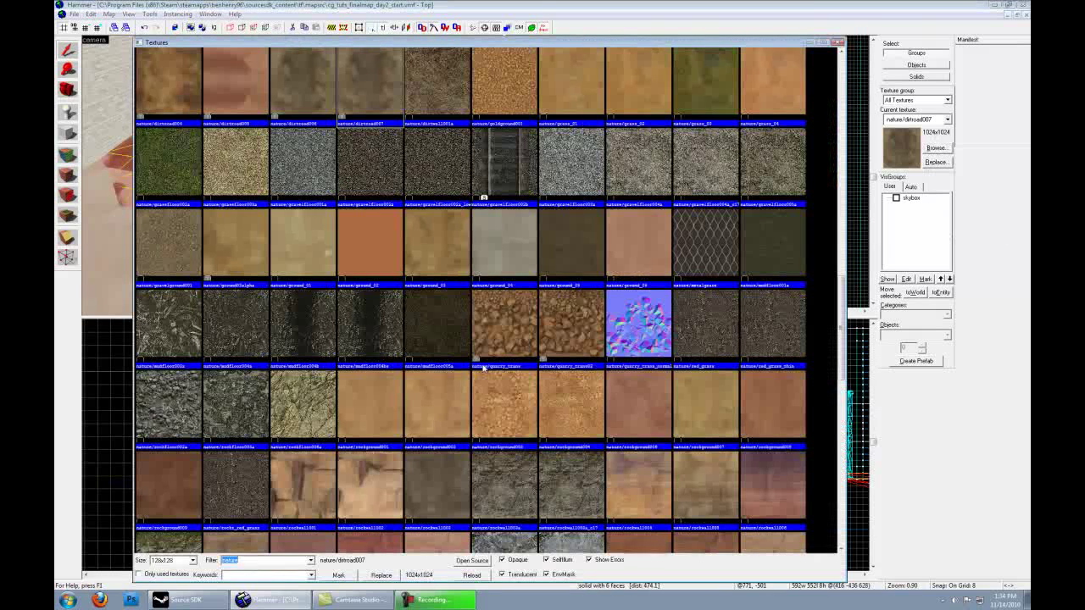
pyautogui.write('grass')
pyautogui.click(399, 173)
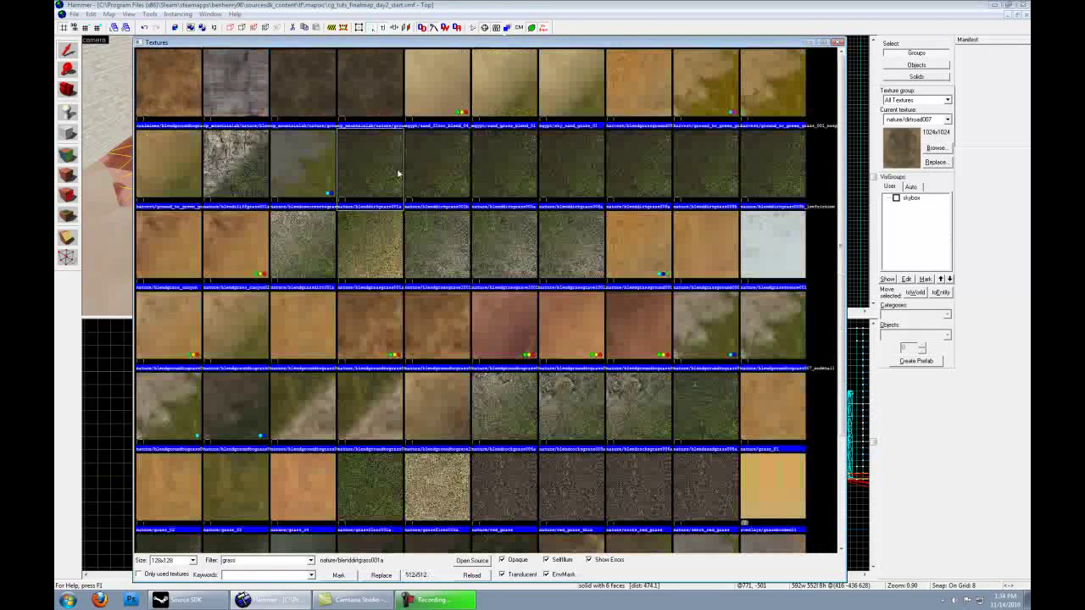
pyautogui.click(236, 575)
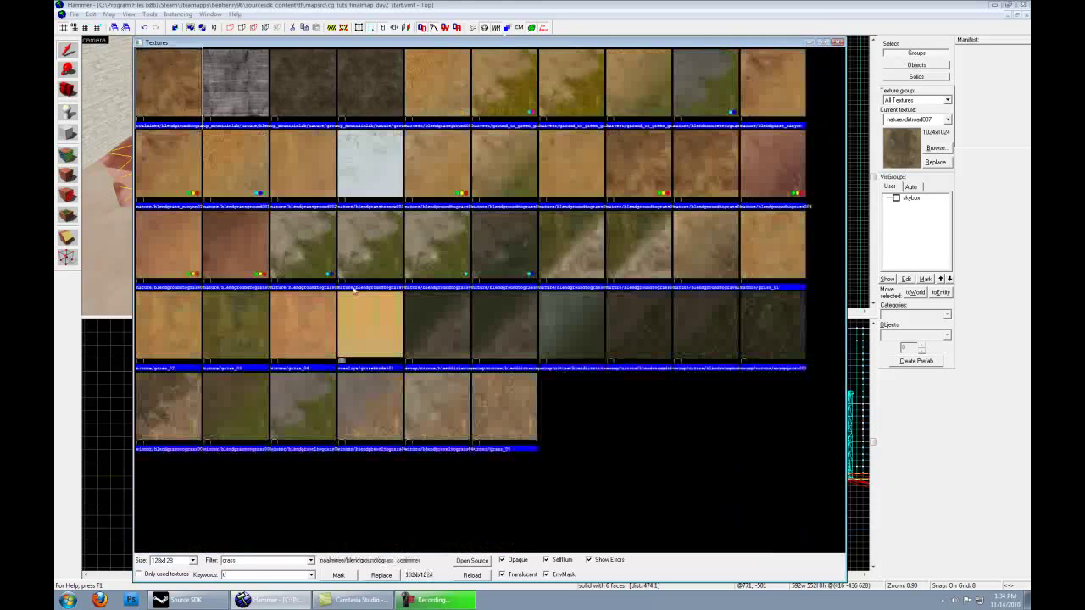
pyautogui.click(423, 171)
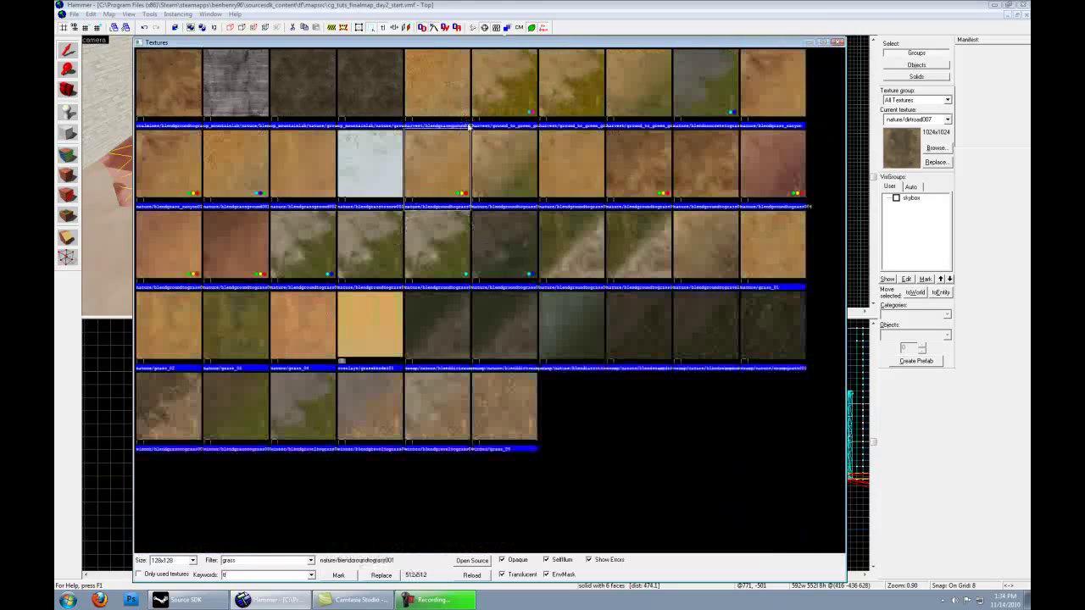
pyautogui.doubleClick(381, 243)
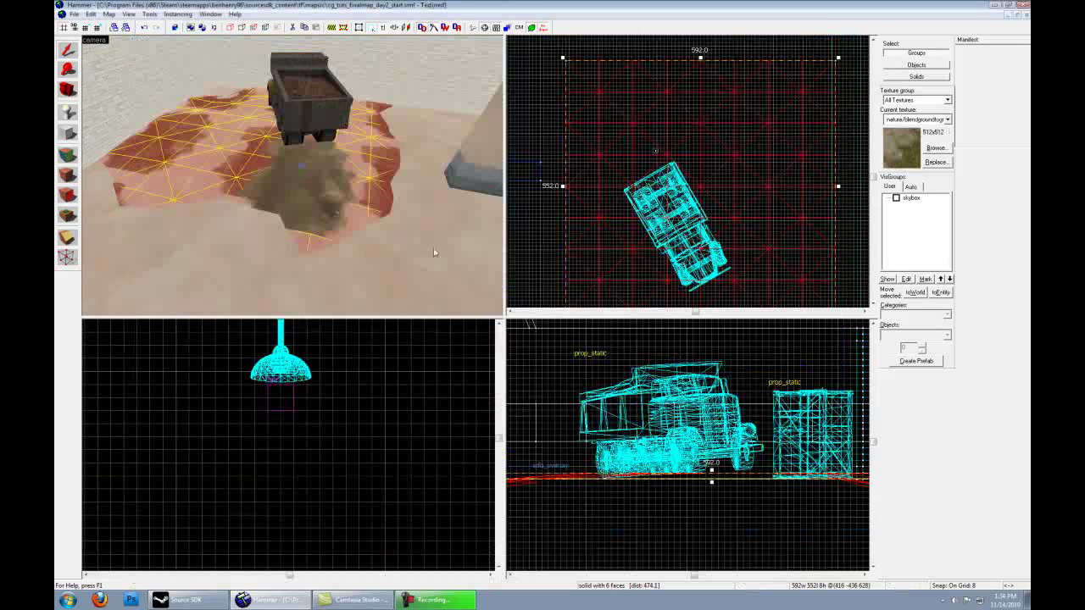
pyautogui.click(71, 174)
# Examine the retextured ground patch and the overlay behind the dump truck from several sides.
pyautogui.press('z')
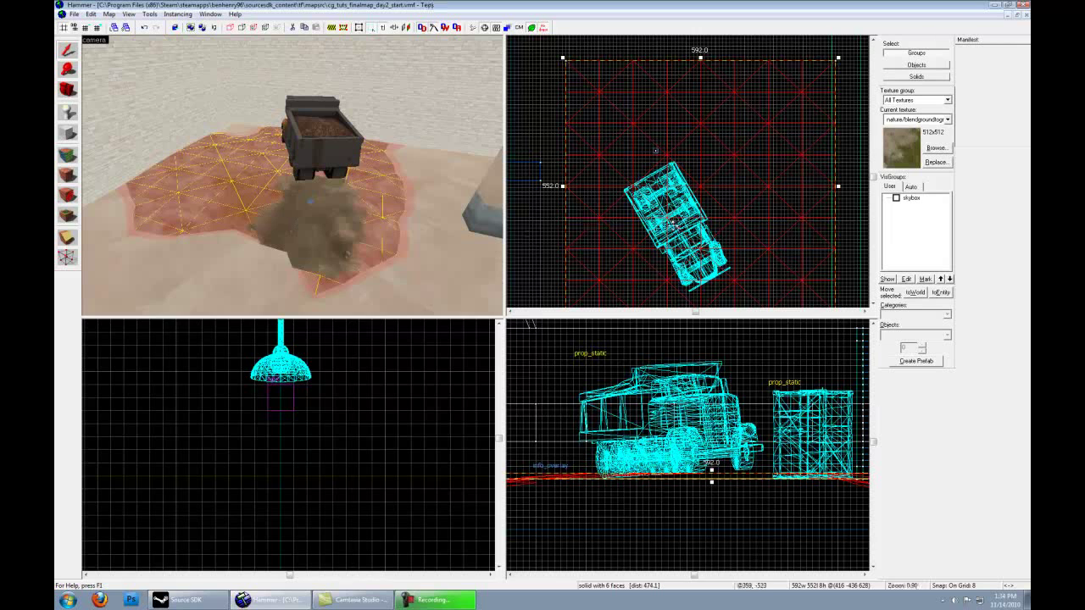
pyautogui.press('z')
pyautogui.press('w')
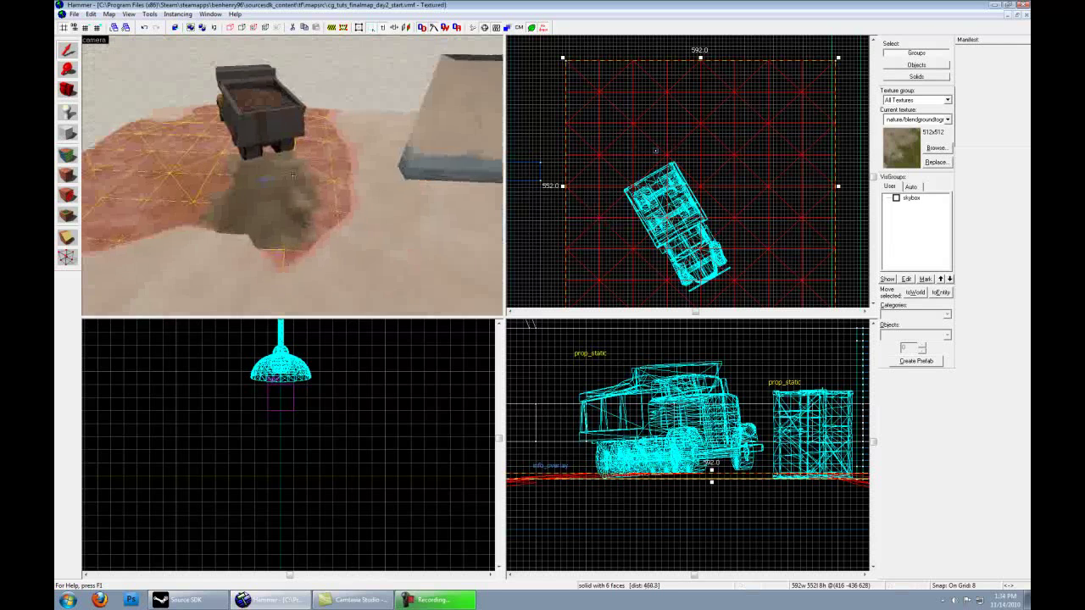
pyautogui.press('z')
pyautogui.click(259, 176)
pyautogui.press('z')
pyautogui.press('s')
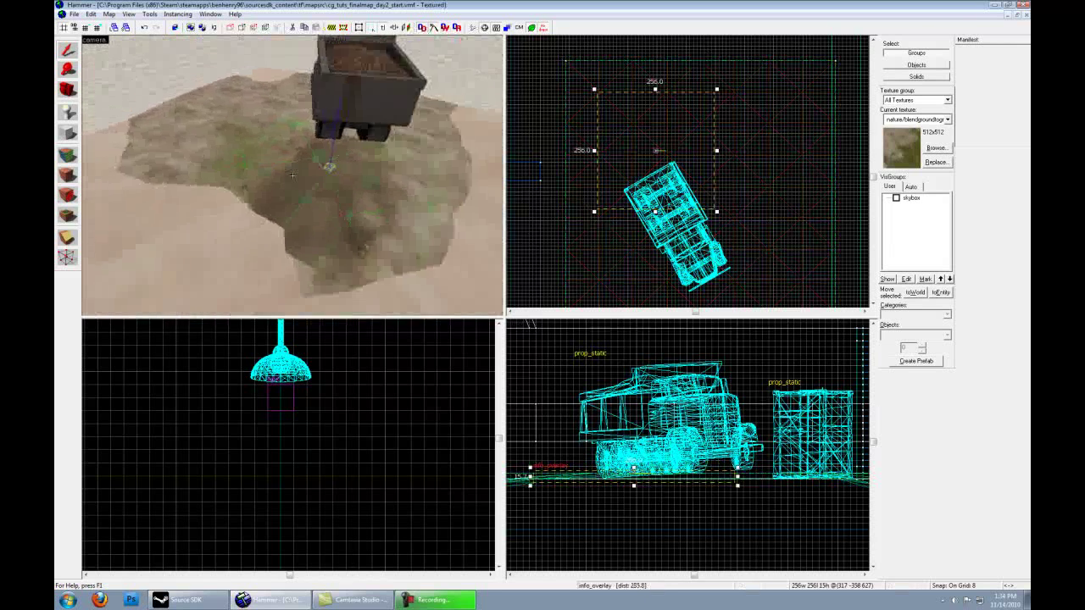
pyautogui.press('z')
pyautogui.press('z')
pyautogui.press('w')
pyautogui.press('w')
pyautogui.press('a')
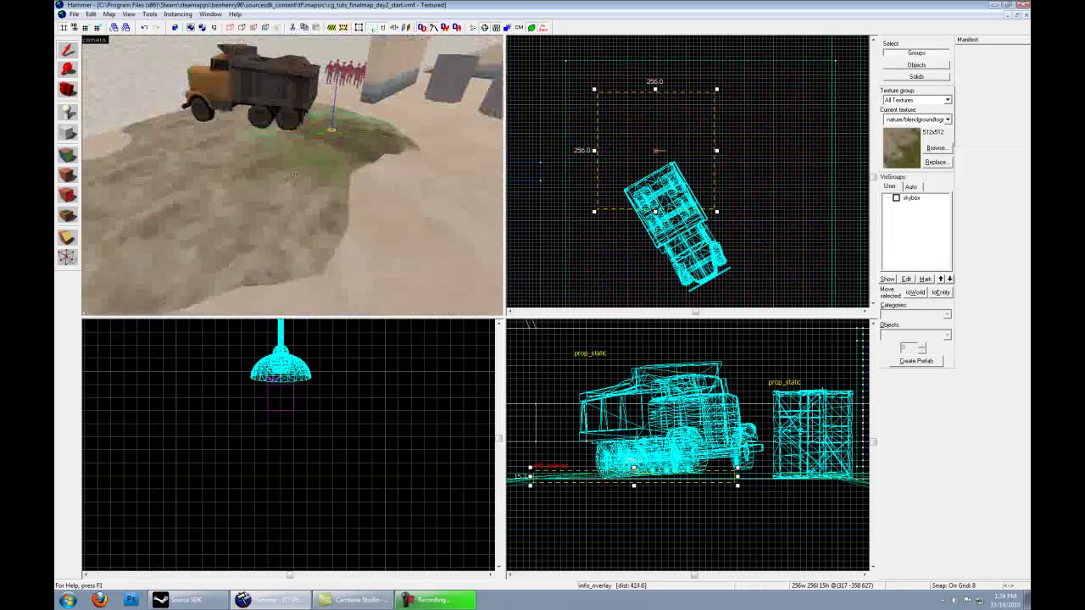
pyautogui.press('z')
pyautogui.click(781, 101)
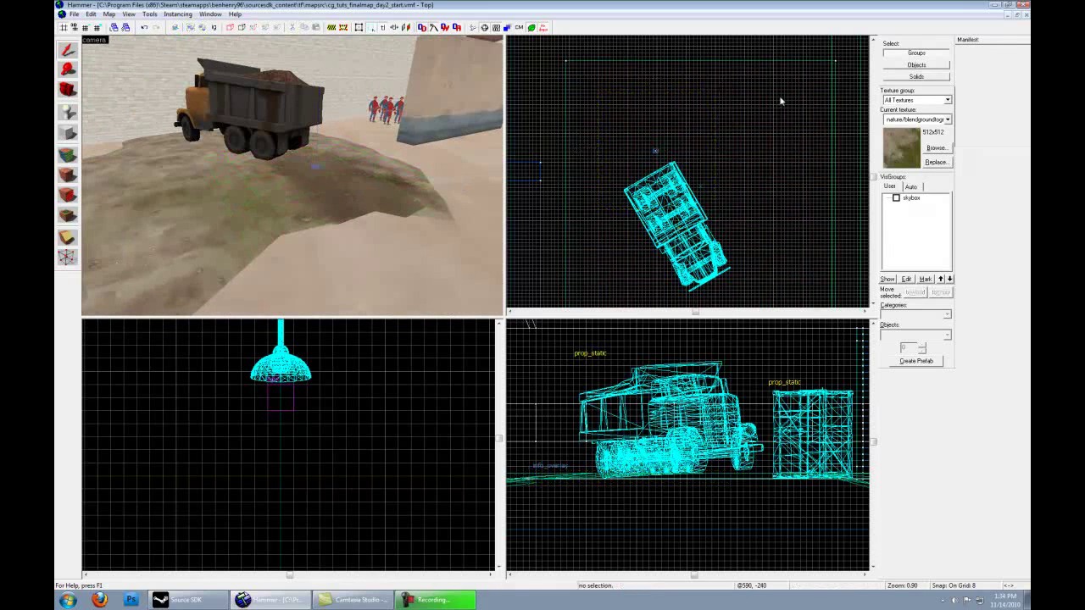
# Duplicate the 256 by 256 dirt overlay to the bare ground alongside the dump truck, then rotate the copy and shift it toward the wall.
pyautogui.press('z')
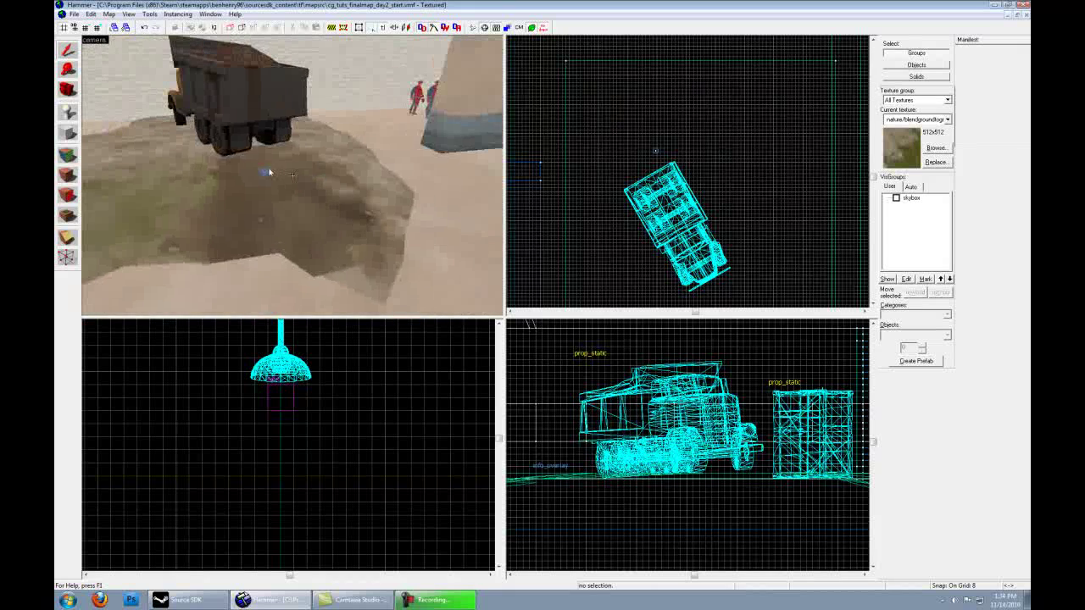
pyautogui.click(349, 192)
pyautogui.moveTo(635, 181); pyautogui.dragTo(626, 161, button='middle')
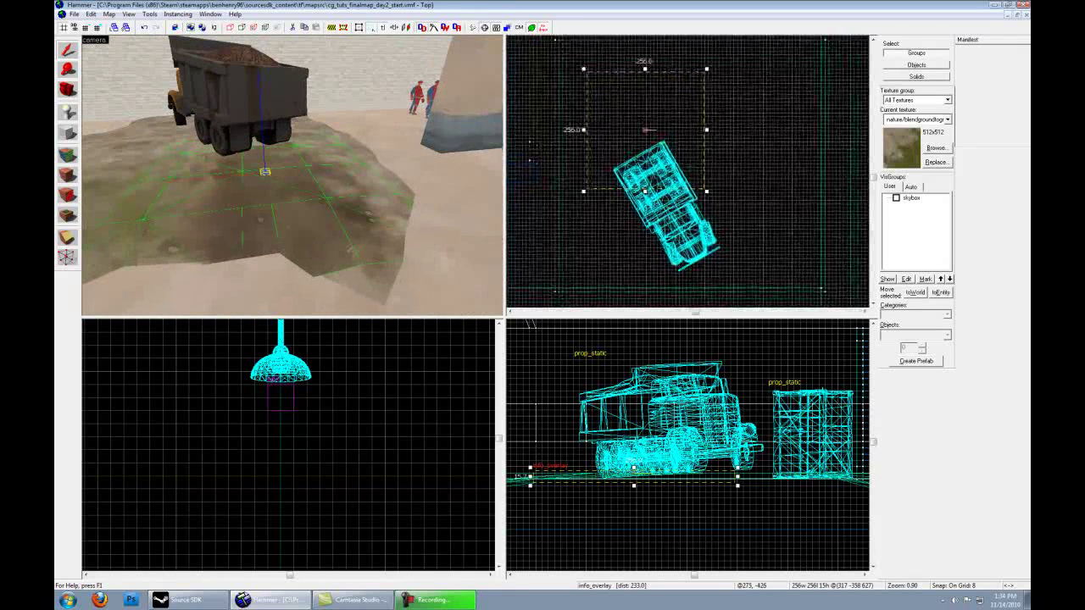
pyautogui.moveTo(648, 139); pyautogui.dragTo(716, 148)
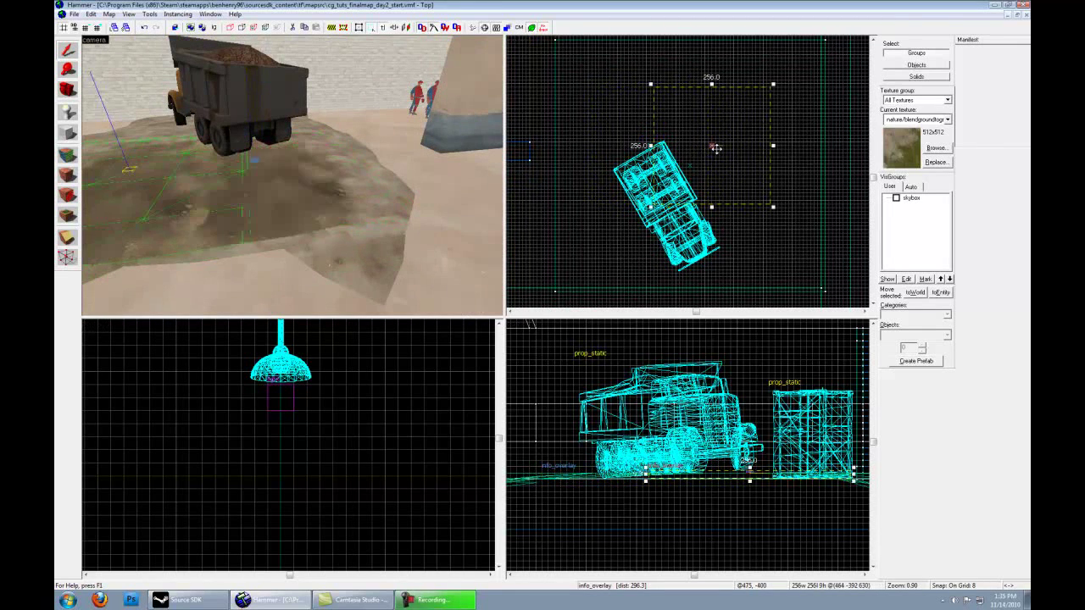
pyautogui.press('z')
pyautogui.press('d')
pyautogui.press('s')
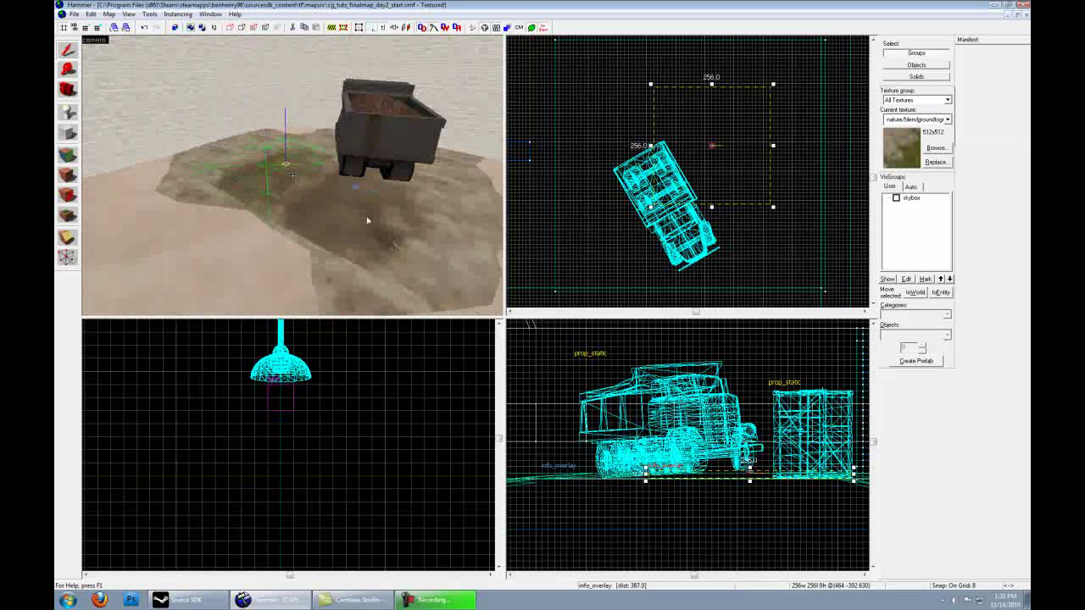
pyautogui.moveTo(773, 208); pyautogui.dragTo(689, 214)
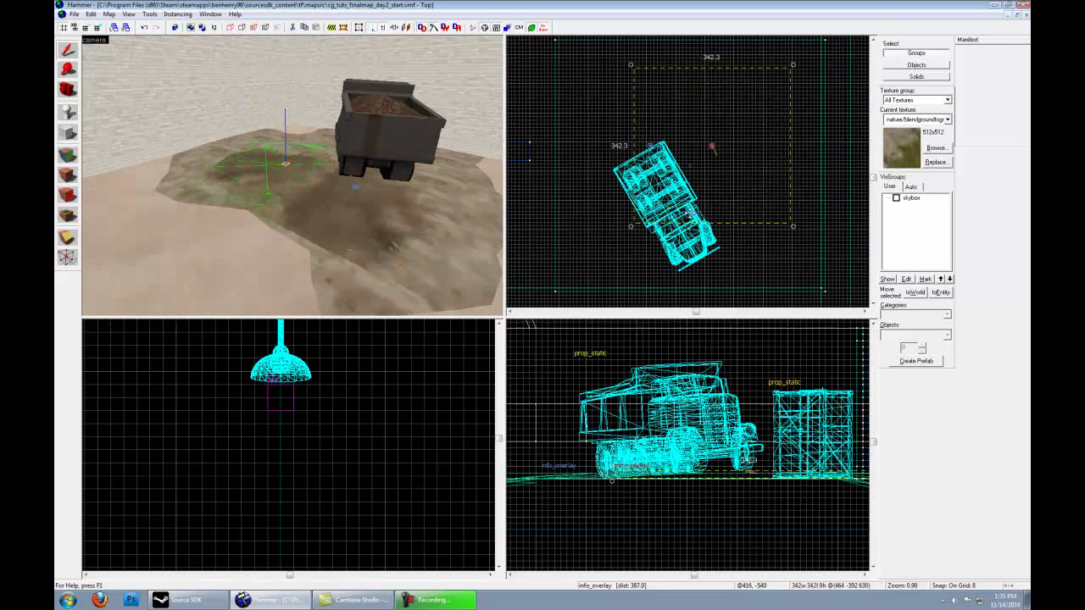
pyautogui.moveTo(710, 151); pyautogui.dragTo(712, 129)
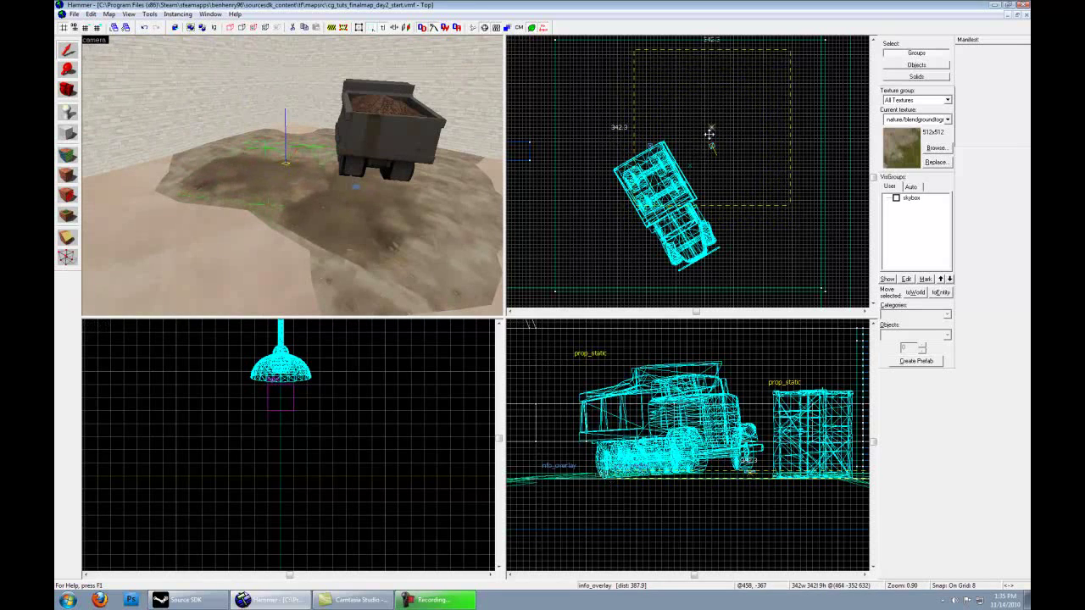
# Rotate the original dirt overlay behind the dump truck so its pattern sits at an angle.
pyautogui.click(386, 212)
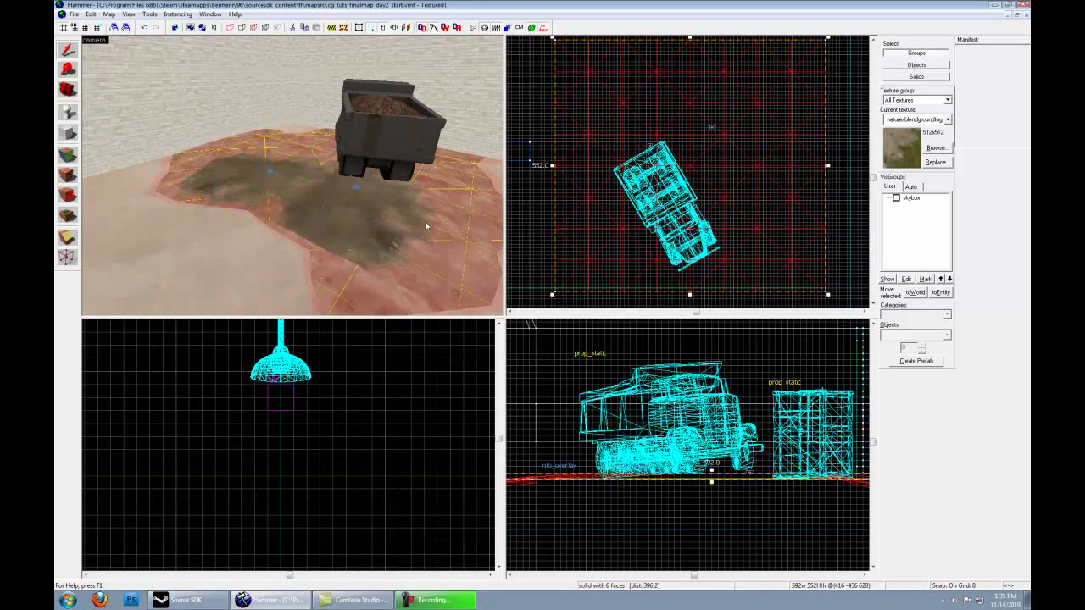
pyautogui.click(357, 188)
pyautogui.moveTo(638, 184); pyautogui.dragTo(641, 171)
pyautogui.click(702, 184)
pyautogui.moveTo(711, 195); pyautogui.dragTo(648, 233)
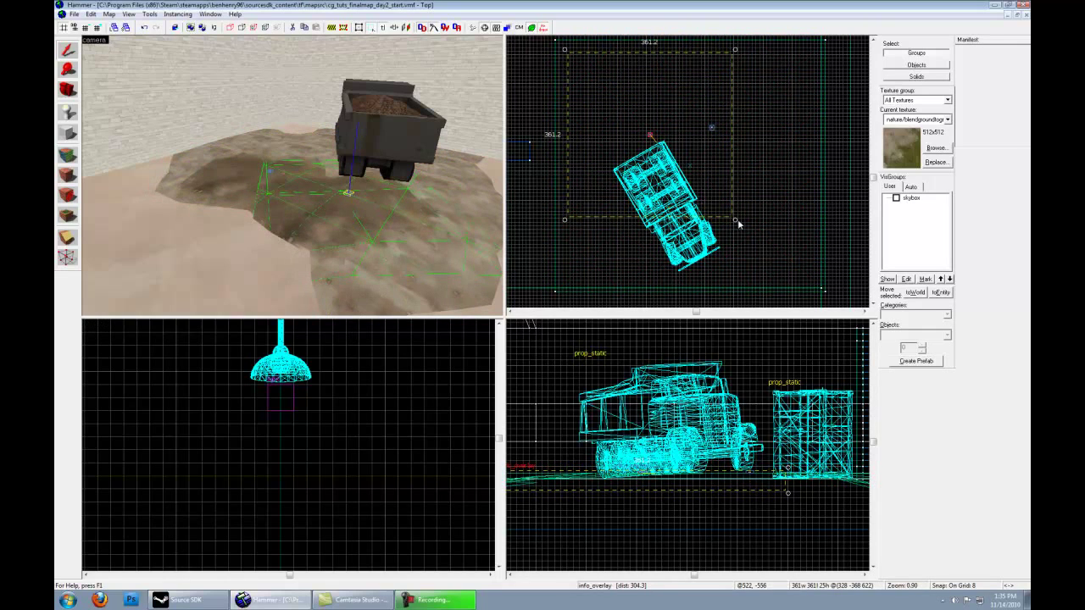
pyautogui.moveTo(736, 220); pyautogui.dragTo(710, 234)
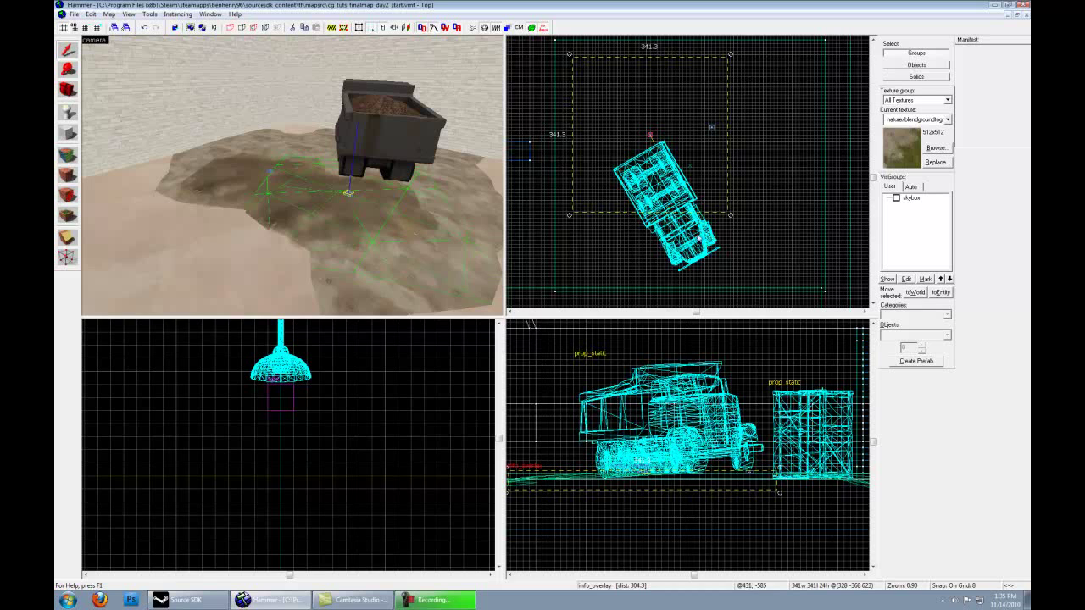
# Duplicate the dirt overlay to the ground near the truck's front wheels, then rotate the copy and adjust its position.
pyautogui.moveTo(607, 201)
pyautogui.mouseDown()
pyautogui.moveTo(589, 211)
pyautogui.moveTo(574, 147)
pyautogui.moveTo(596, 126)
pyautogui.moveTo(645, 196)
pyautogui.moveTo(636, 176)
pyautogui.moveTo(614, 191)
pyautogui.mouseUp()
pyautogui.scroll(3, 304, 178)
pyautogui.press('z')
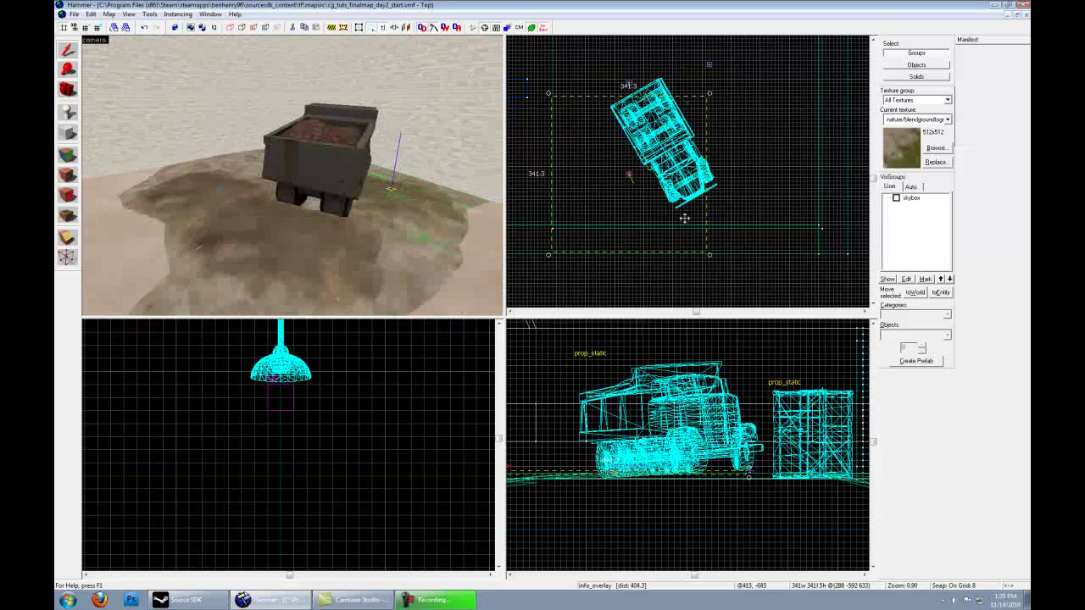
pyautogui.moveTo(710, 254); pyautogui.dragTo(678, 262)
pyautogui.moveTo(629, 181); pyautogui.dragTo(634, 222)
pyautogui.press('z')
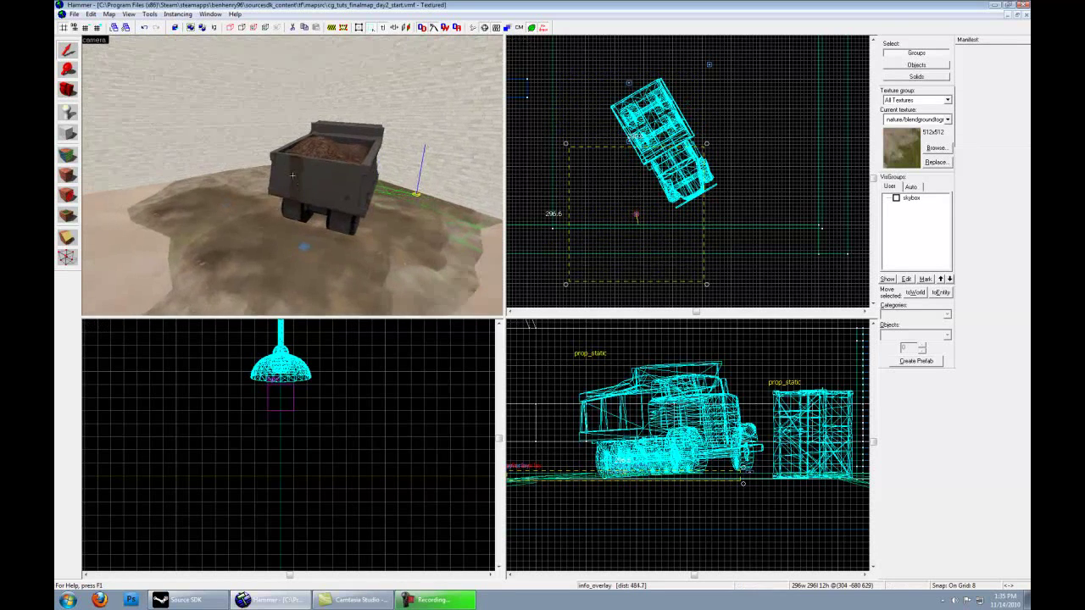
pyautogui.press('w')
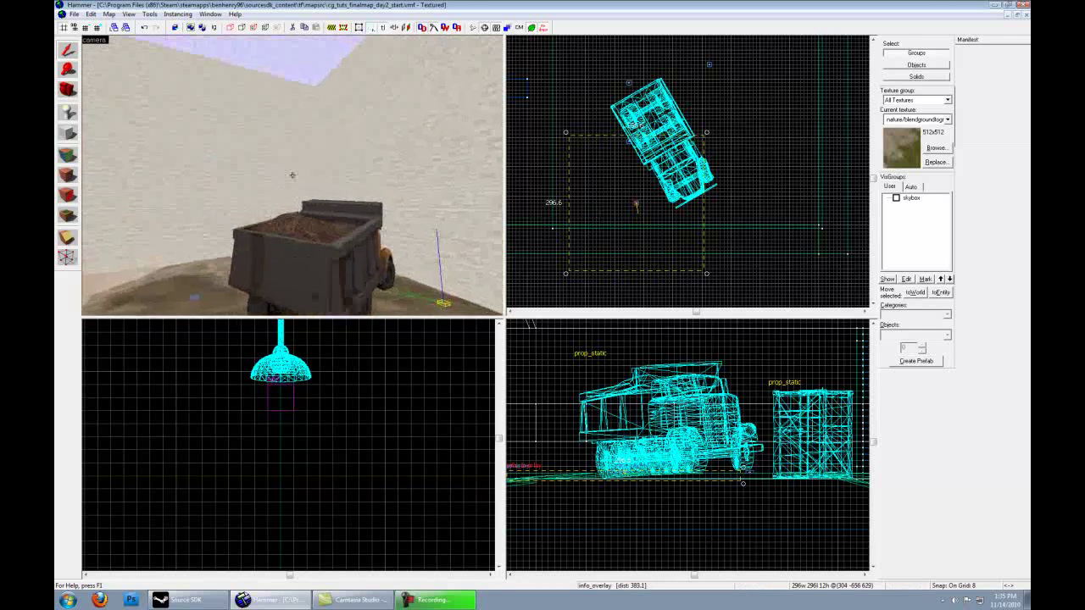
# Place three more copies of the rotated dirt overlay across the ground on the opposite side of the dump truck.
pyautogui.press('z')
pyautogui.moveTo(608, 229); pyautogui.dragTo(741, 89)
pyautogui.press('w')
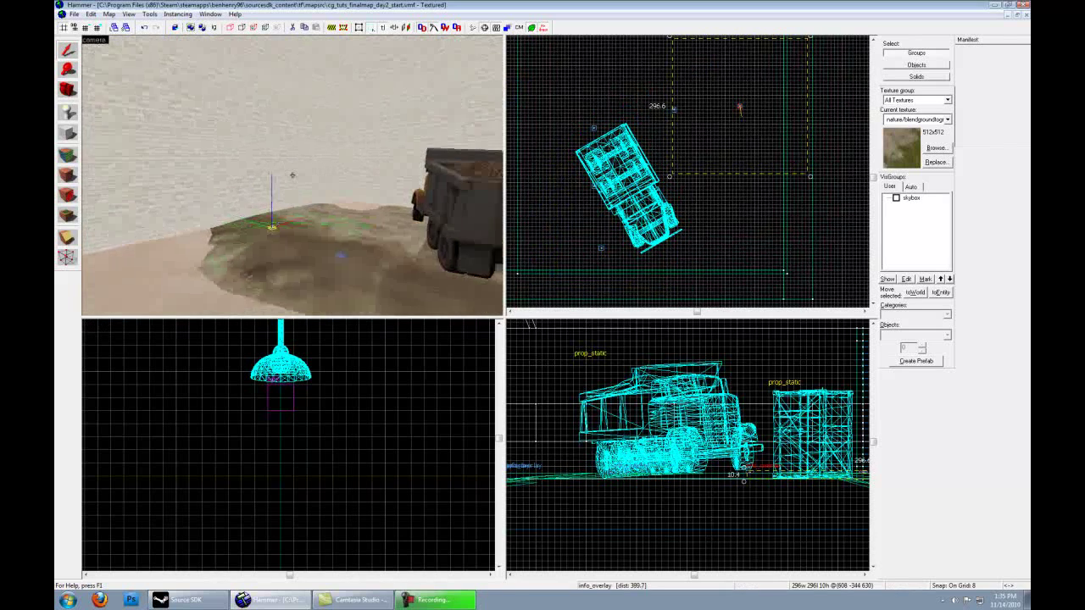
pyautogui.moveTo(737, 111); pyautogui.dragTo(679, 137)
pyautogui.press('s')
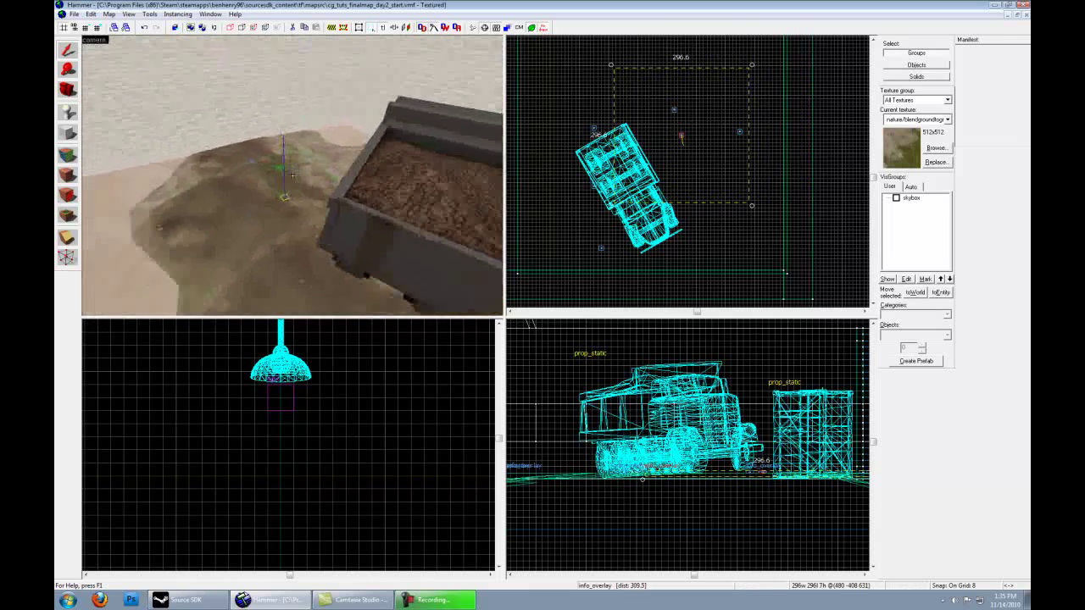
pyautogui.moveTo(672, 136); pyautogui.dragTo(764, 184)
# Examine the overlay-covered dirt around the dump truck from a distance, from behind and along the brick wall.
pyautogui.press('z')
pyautogui.press('s')
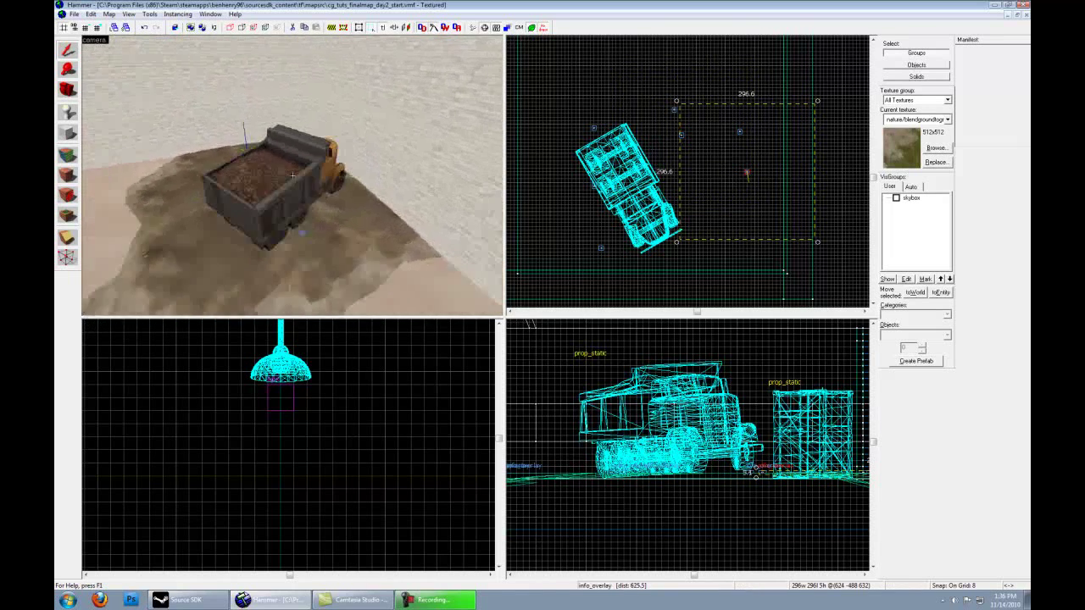
pyautogui.press('s')
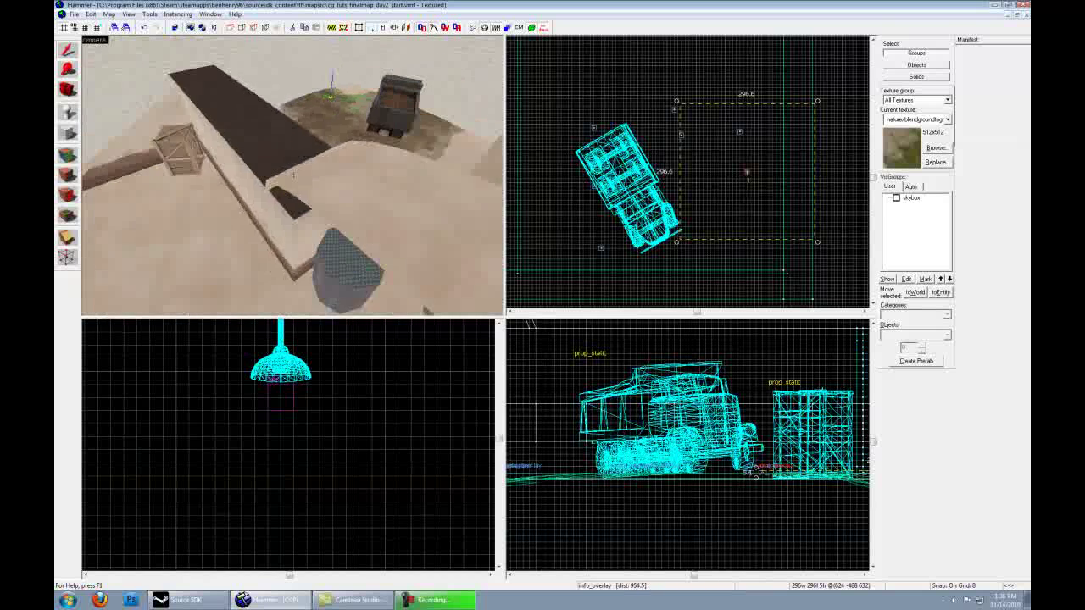
pyautogui.press('w')
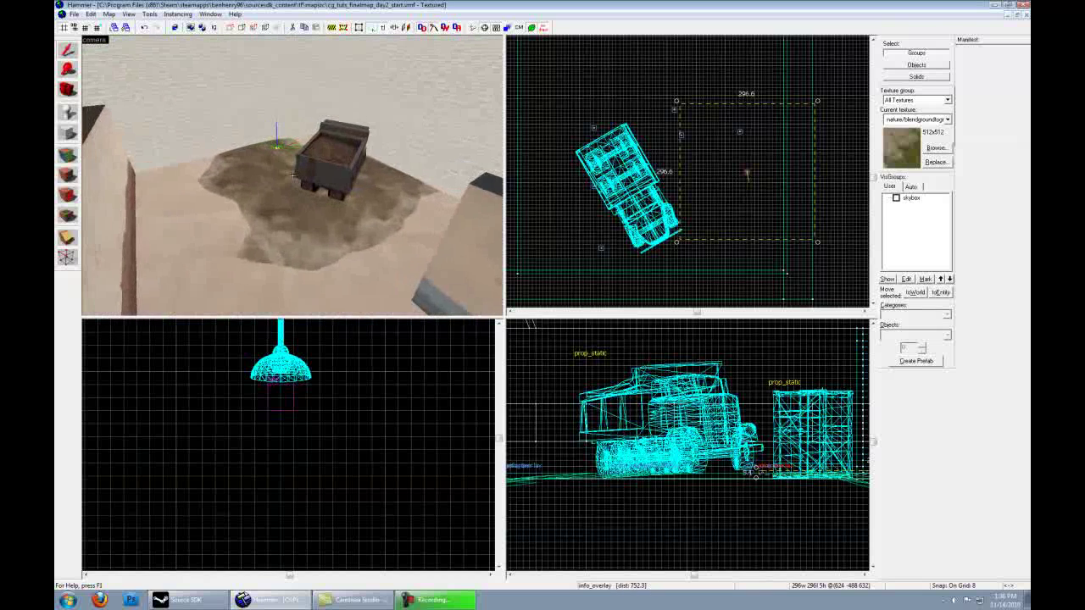
pyautogui.press('w')
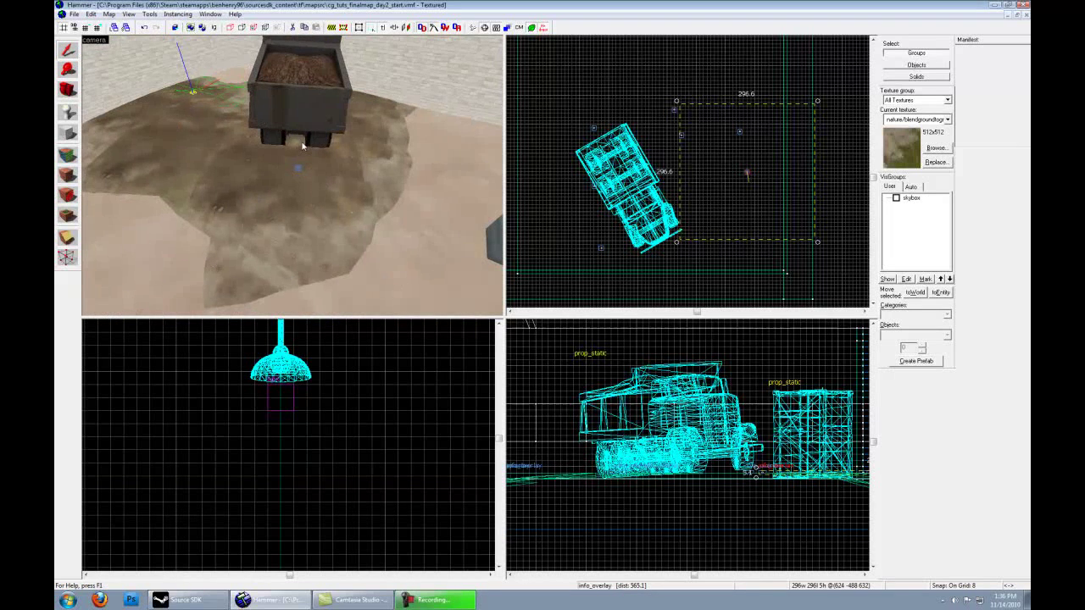
pyautogui.moveTo(303, 145); pyautogui.dragTo(292, 175)
pyautogui.press('w')
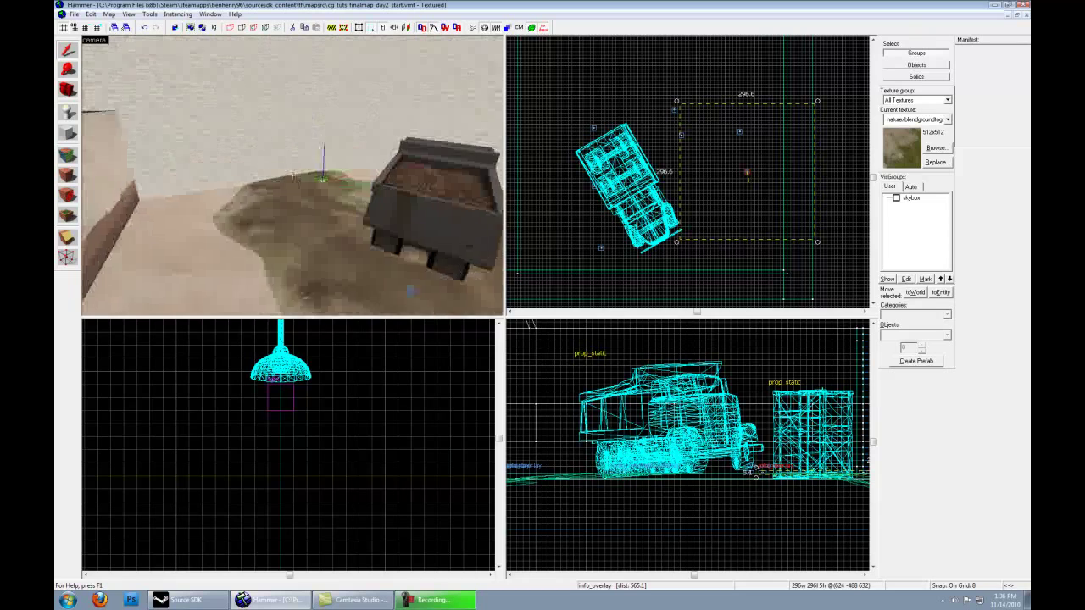
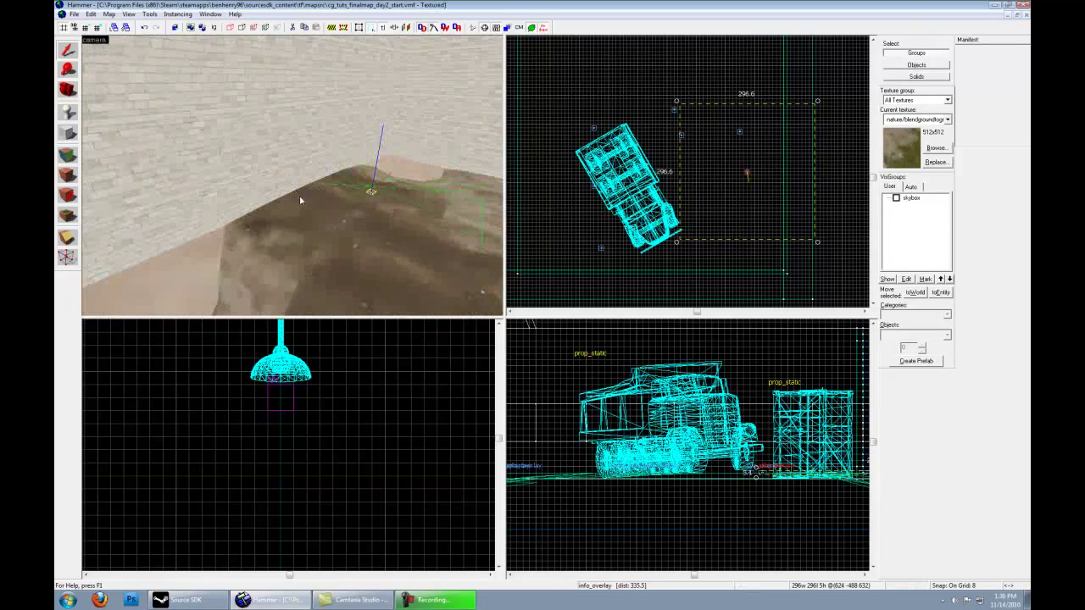
# Start a new block and choose the metal/metaldoor001 texture for it by filtering the textures by "metal".
pyautogui.click(67, 133)
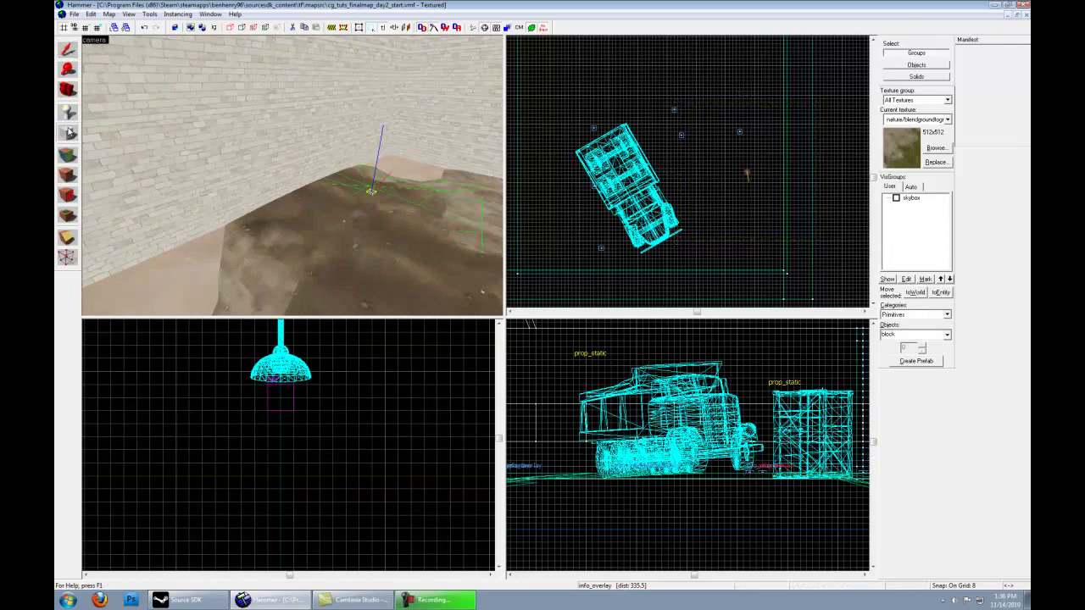
pyautogui.click(936, 149)
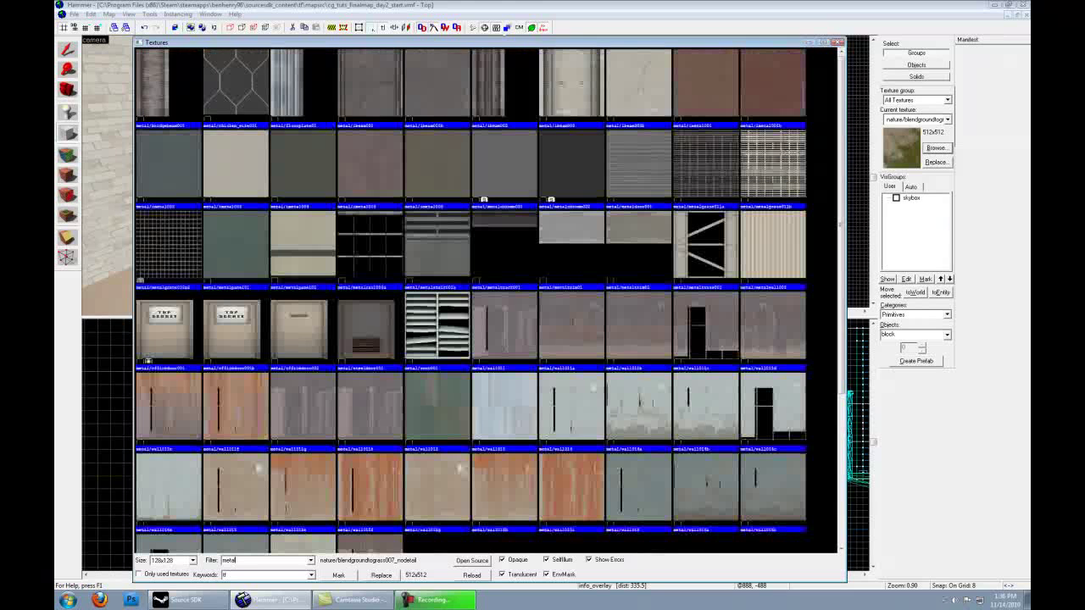
pyautogui.click(414, 240)
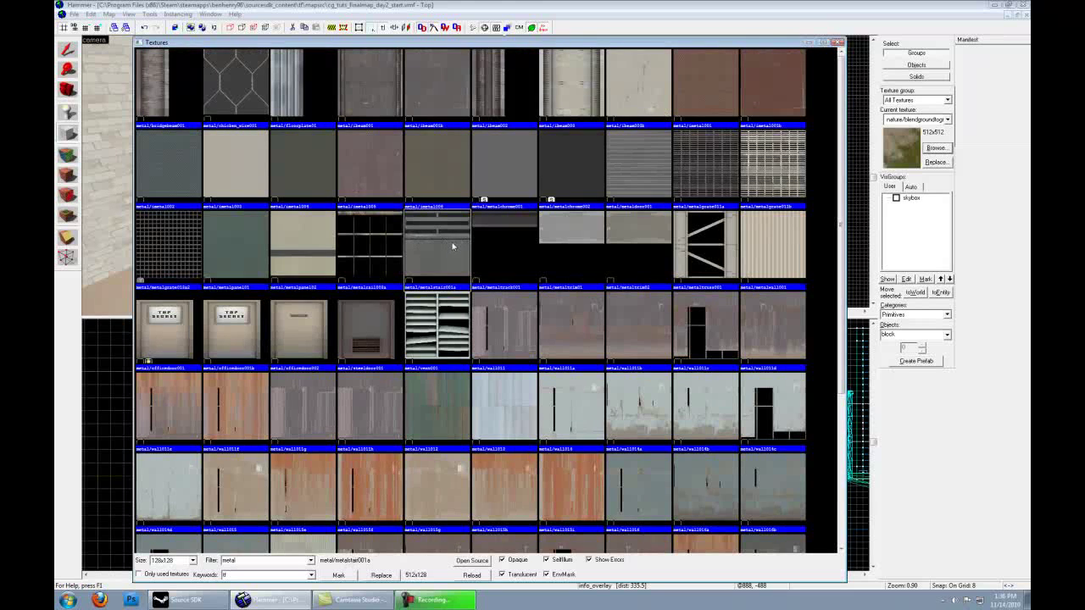
pyautogui.scroll(-3, 453, 246)
pyautogui.scroll(3, 458, 246)
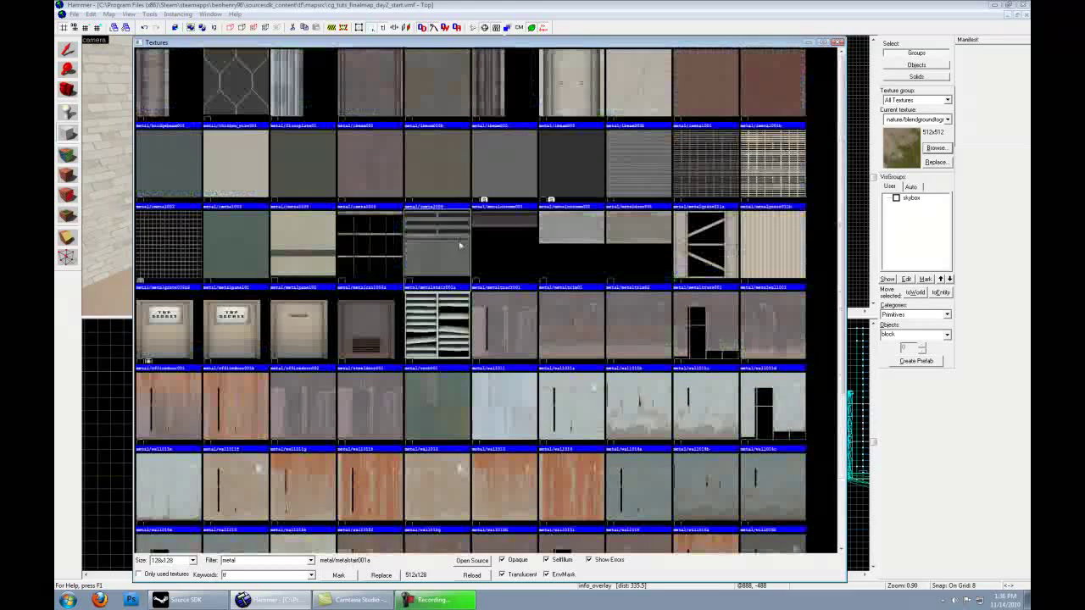
pyautogui.click(638, 178)
# Create a thin upright block along the brick wall beside the dirt, about 336 units long, 170 high and 8 thick.
pyautogui.moveTo(773, 113); pyautogui.dragTo(687, 122, button='middle')
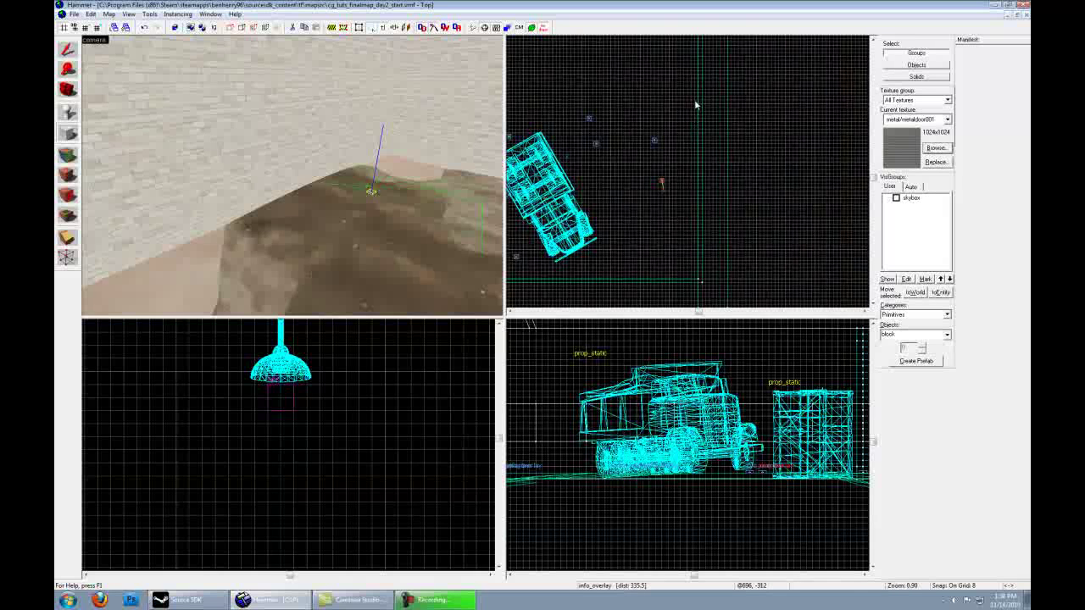
pyautogui.moveTo(695, 109); pyautogui.dragTo(696, 226)
pyautogui.moveTo(307, 433); pyautogui.dragTo(228, 486, button='middle')
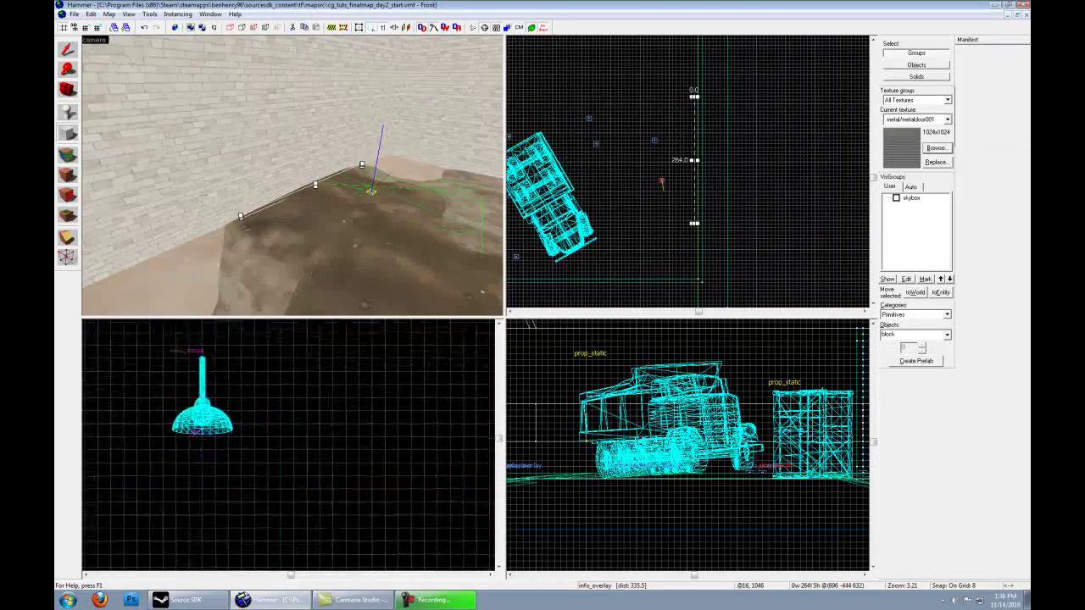
pyautogui.scroll(-8, 288, 445)
pyautogui.scroll(2, 247, 458)
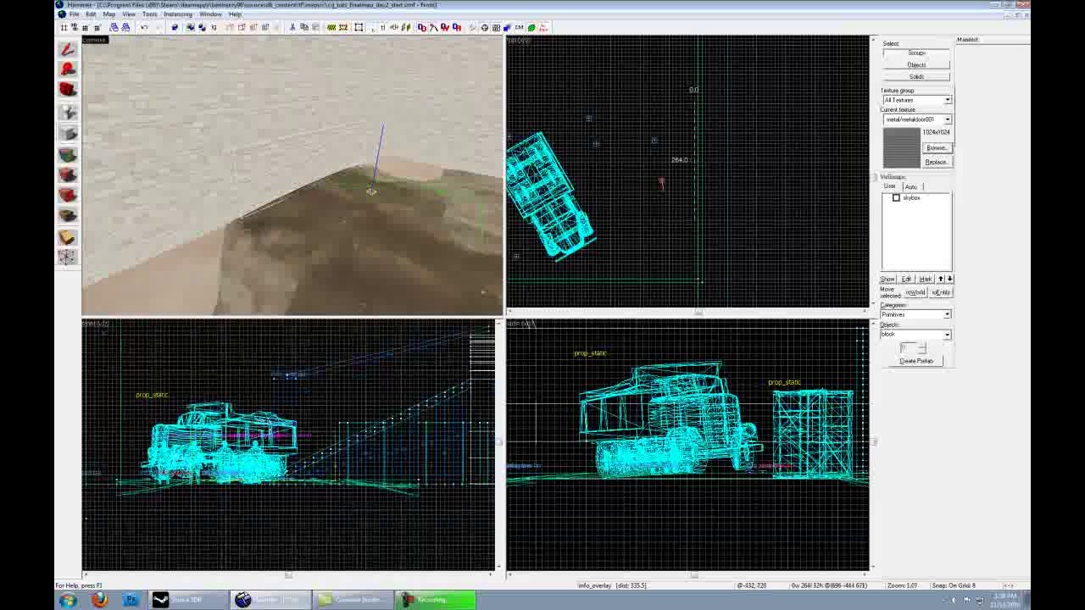
pyautogui.press('Return')
# Move the metal door block against the brick wall and shift it along the wall beside the dirt mound.
pyautogui.click(68, 48)
pyautogui.moveTo(223, 423); pyautogui.dragTo(222, 426)
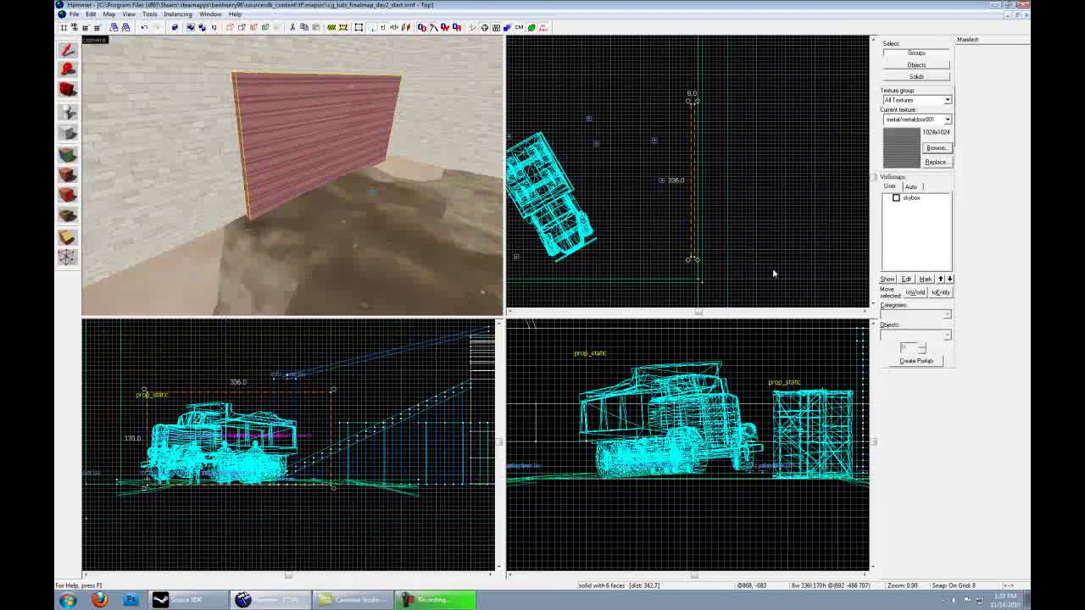
pyautogui.moveTo(690, 188); pyautogui.dragTo(694, 165)
pyautogui.press('z')
pyautogui.press('w')
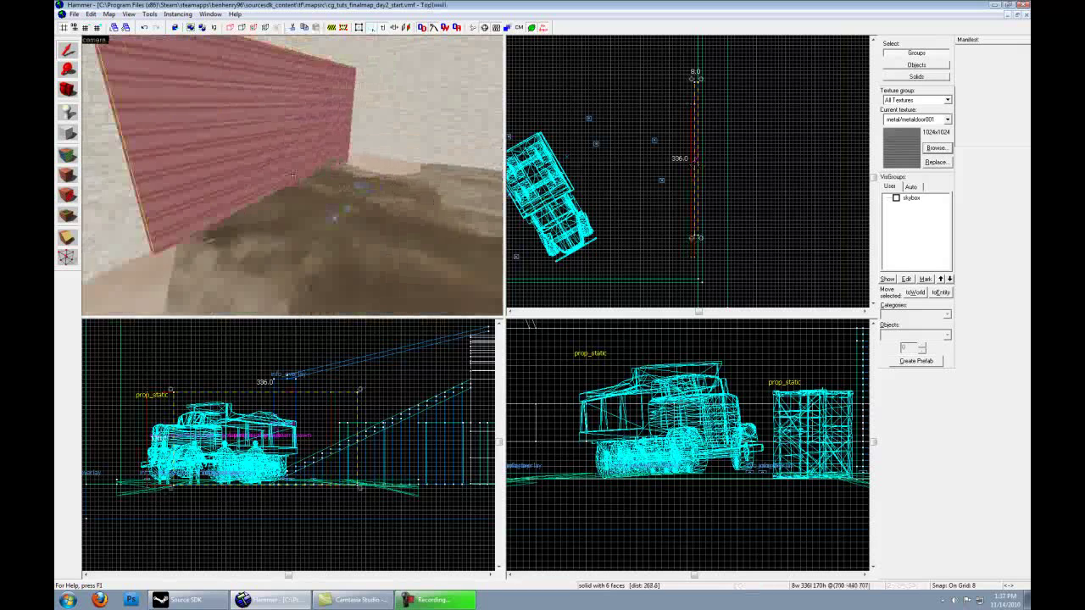
pyautogui.press('s')
pyautogui.press('z')
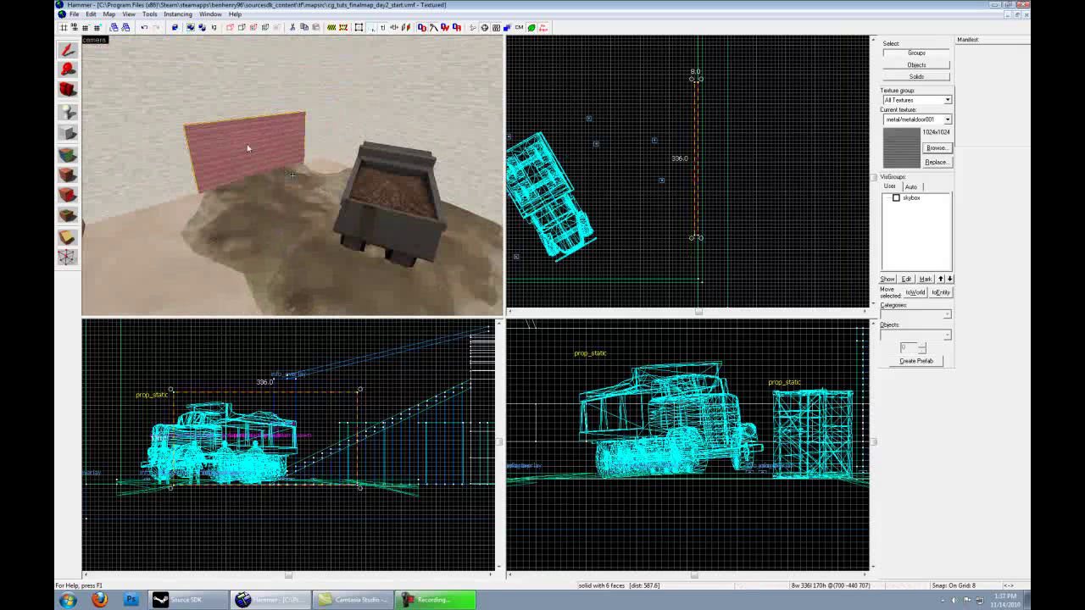
# Enlarge the metal door block to 416 units wide and 210 units high.
pyautogui.click(255, 407)
pyautogui.moveTo(265, 390); pyautogui.dragTo(265, 367)
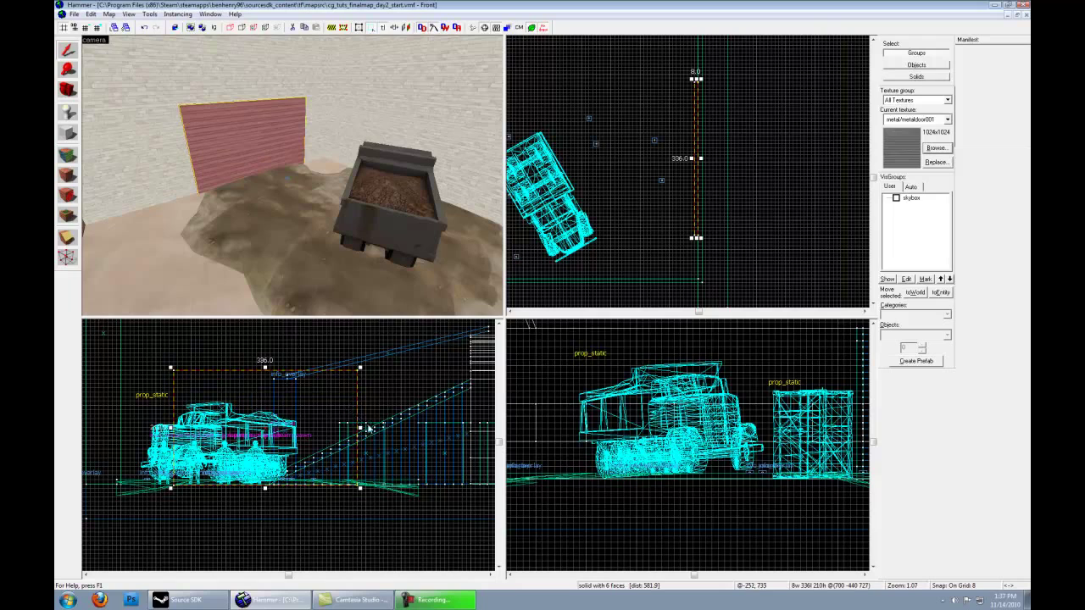
pyautogui.moveTo(360, 428); pyautogui.dragTo(385, 428)
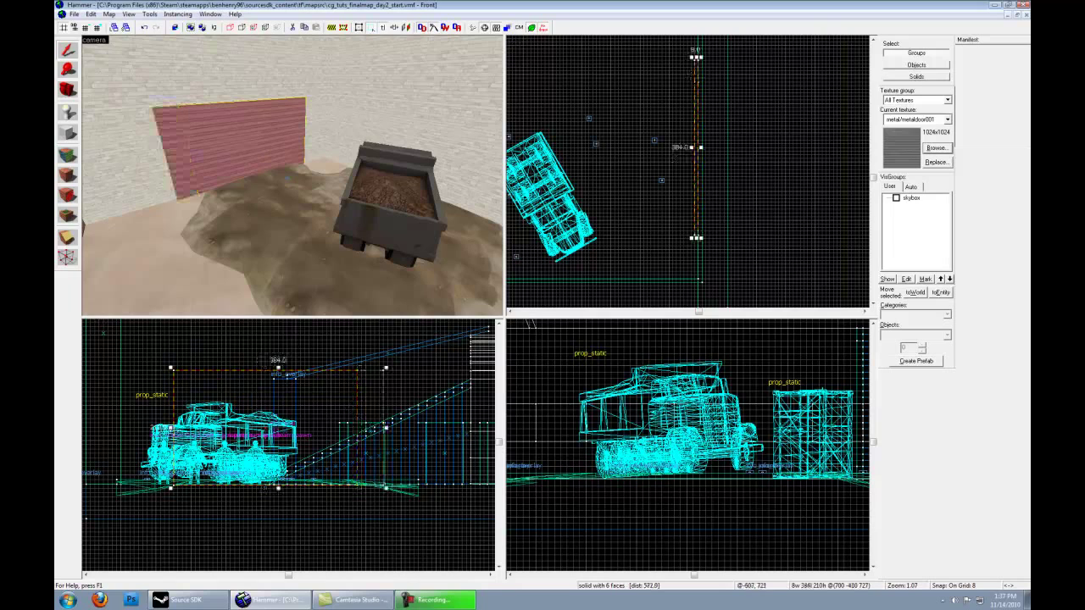
pyautogui.moveTo(171, 428); pyautogui.dragTo(153, 428)
# Duplicate the metal door block toward the truck and rotate the copy 90 degrees about the Z axis.
pyautogui.moveTo(623, 217)
pyautogui.mouseDown(button='middle')
pyautogui.moveTo(585, 217)
pyautogui.moveTo(717, 192)
pyautogui.mouseUp(button='middle')
pyautogui.scroll(-2, 588, 201)
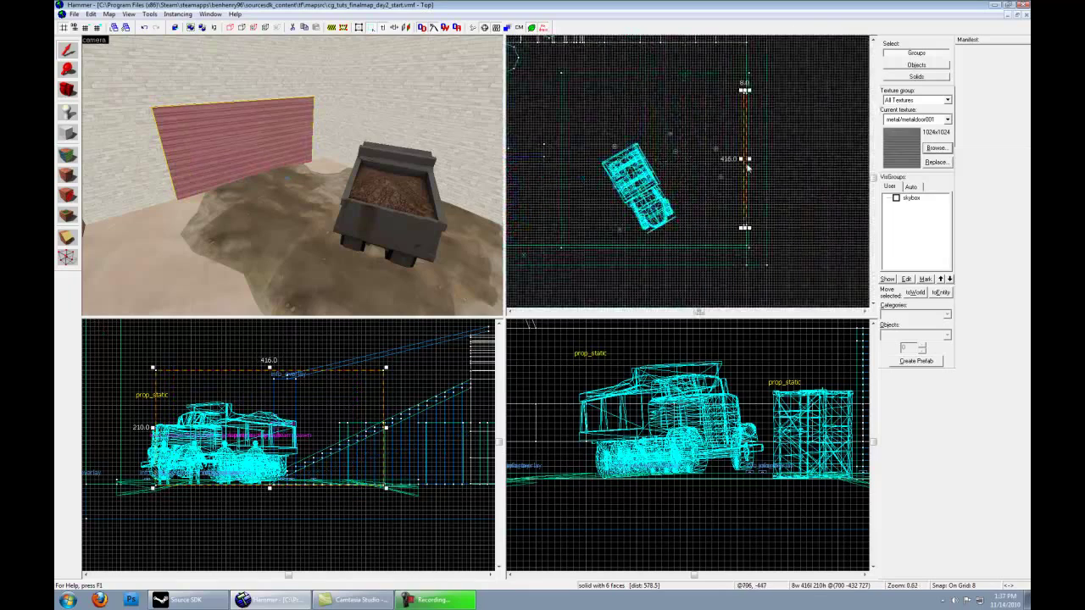
pyautogui.moveTo(742, 165)
pyautogui.keyDown('shift'); pyautogui.mouseDown()
pyautogui.moveTo(623, 228)
pyautogui.moveTo(633, 247)
pyautogui.moveTo(643, 240)
pyautogui.mouseUp(); pyautogui.keyUp('shift')
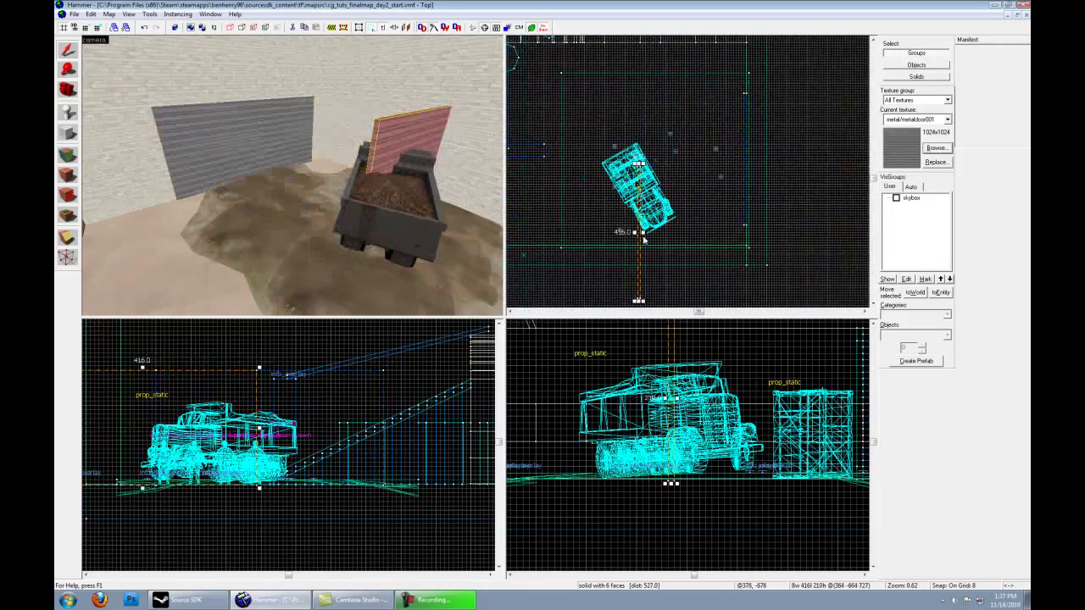
pyautogui.click(150, 14)
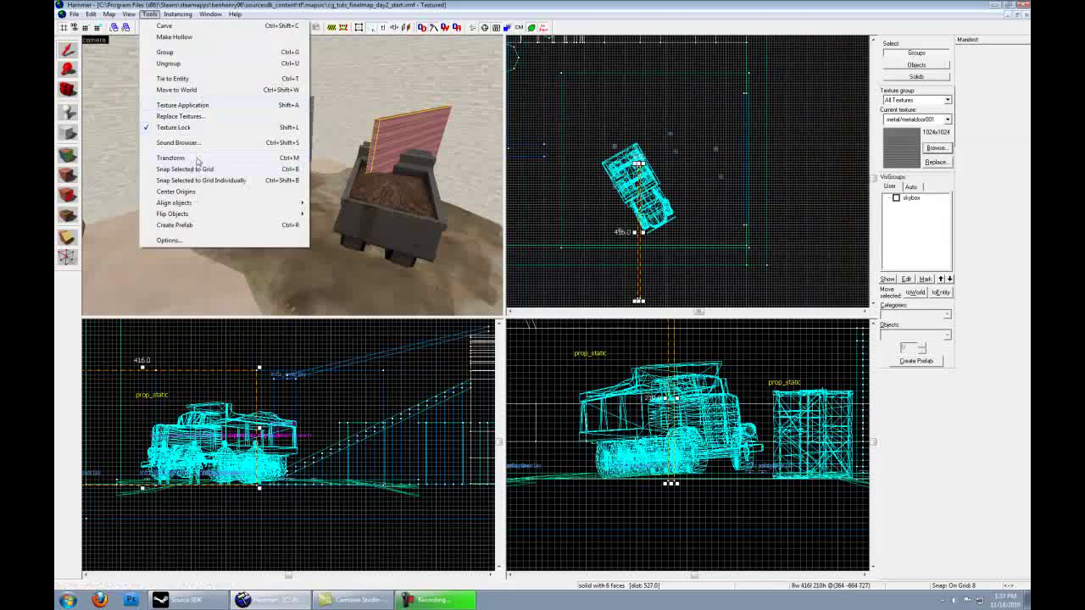
pyautogui.click(197, 164)
pyautogui.write('9')
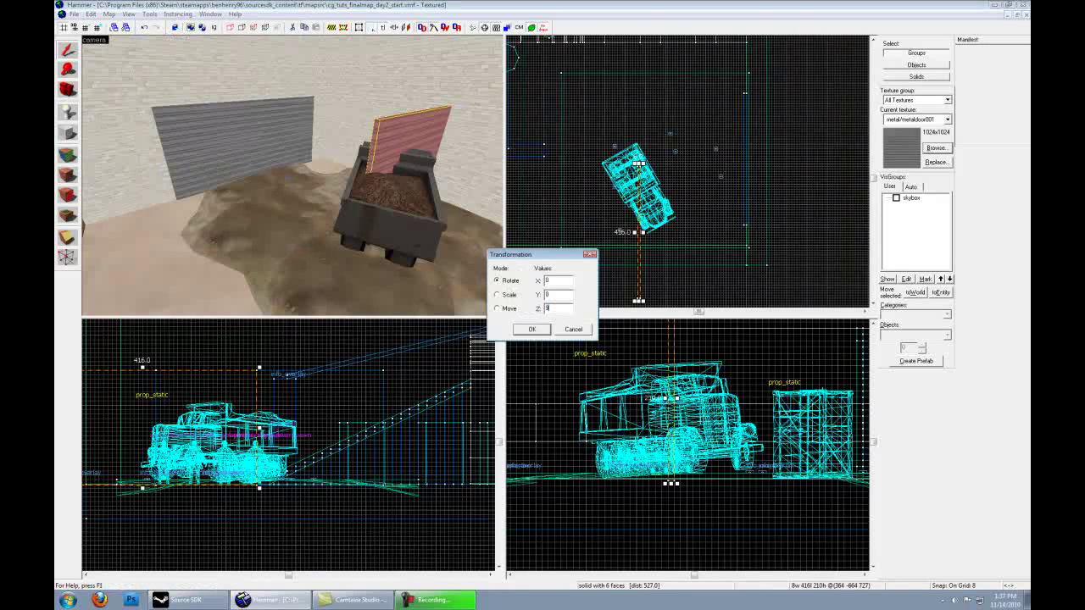
pyautogui.write('0')
pyautogui.press('Return')
# Move the rotated metal door copy flush against the adjacent brick wall in front of the truck.
pyautogui.scroll(3, 627, 246)
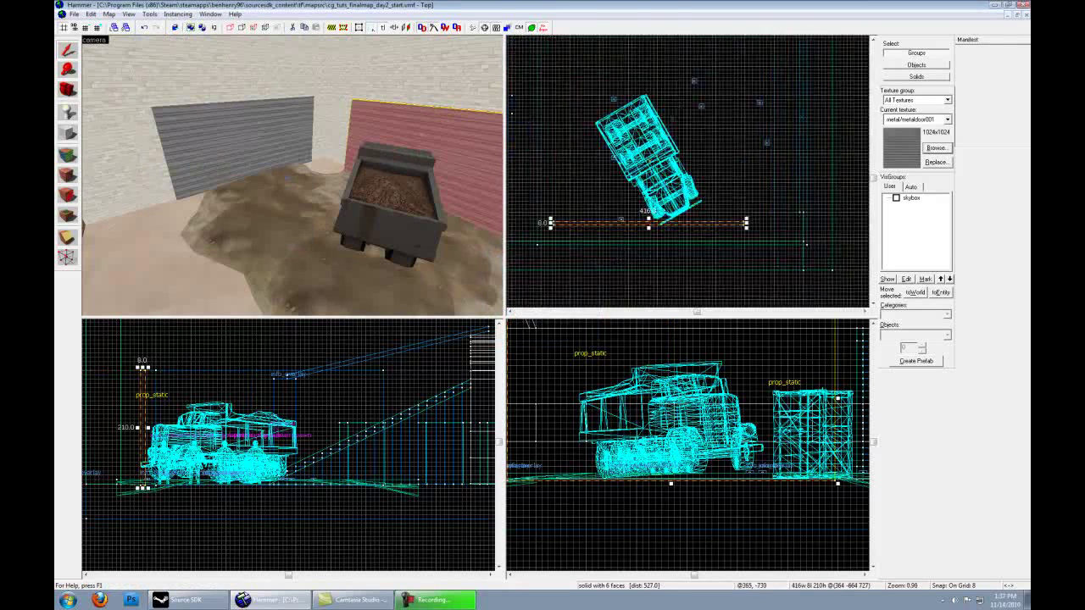
pyautogui.press('z')
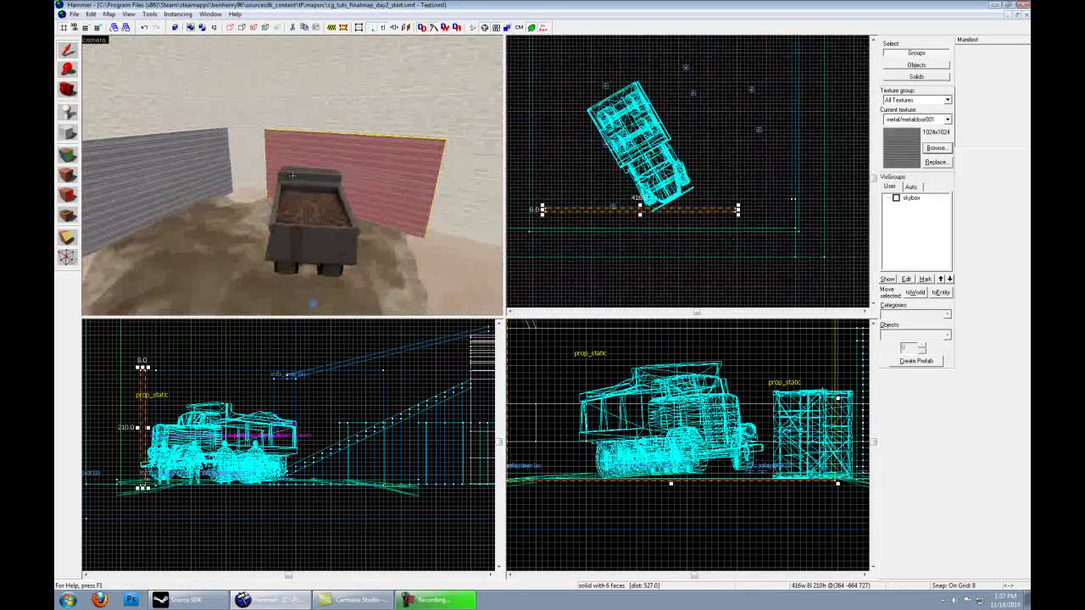
pyautogui.press('z')
pyautogui.scroll(1, 624, 234)
pyautogui.moveTo(583, 206); pyautogui.dragTo(588, 225)
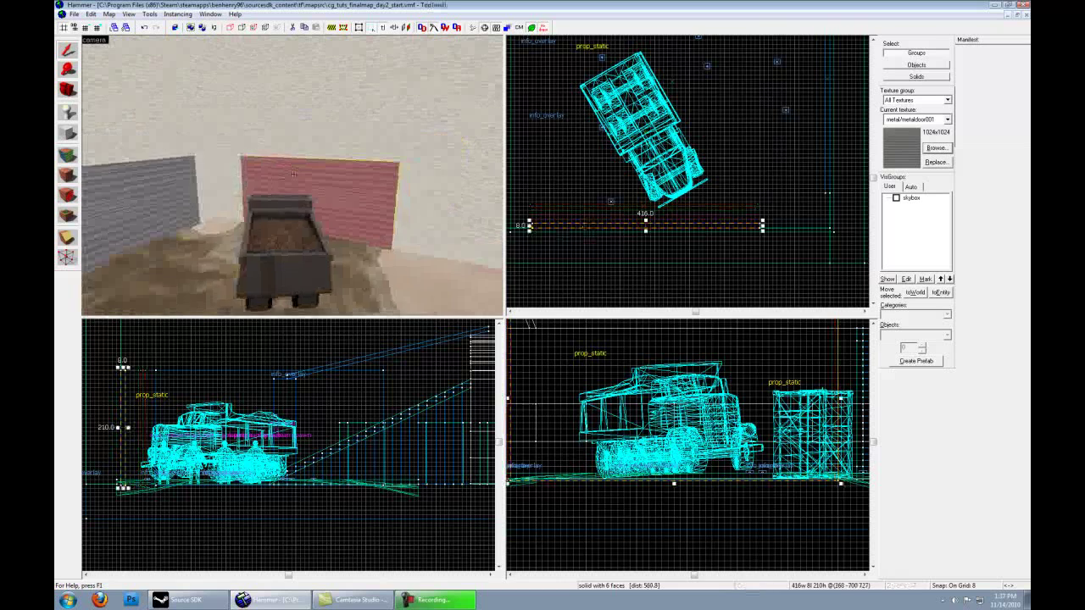
pyautogui.press('d')
pyautogui.press('w')
pyautogui.press('a')
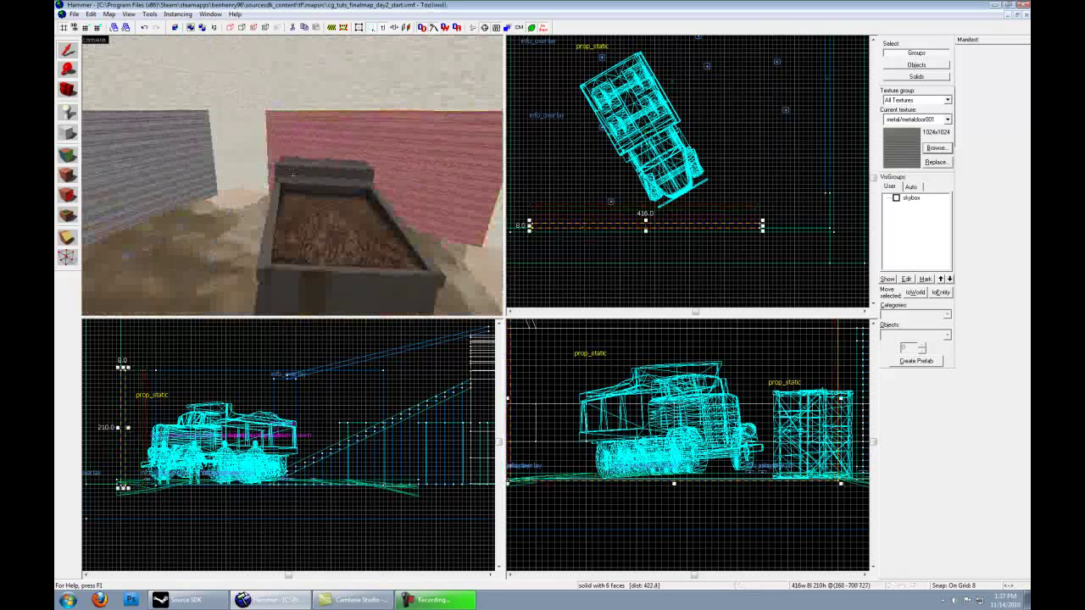
pyautogui.press('z')
pyautogui.moveTo(644, 225)
pyautogui.mouseDown()
pyautogui.moveTo(654, 226)
pyautogui.moveTo(641, 225)
pyautogui.mouseUp()
pyautogui.press('z')
pyautogui.press('s')
pyautogui.press('z')
# Create an upright post 8 by 8 units and 218 units high at the outer end of the second metal door.
pyautogui.keyDown('shift'); pyautogui.moveTo(767, 226); pyautogui.dragTo(544, 226); pyautogui.keyUp('shift')
pyautogui.moveTo(536, 372); pyautogui.dragTo(578, 400, button='middle')
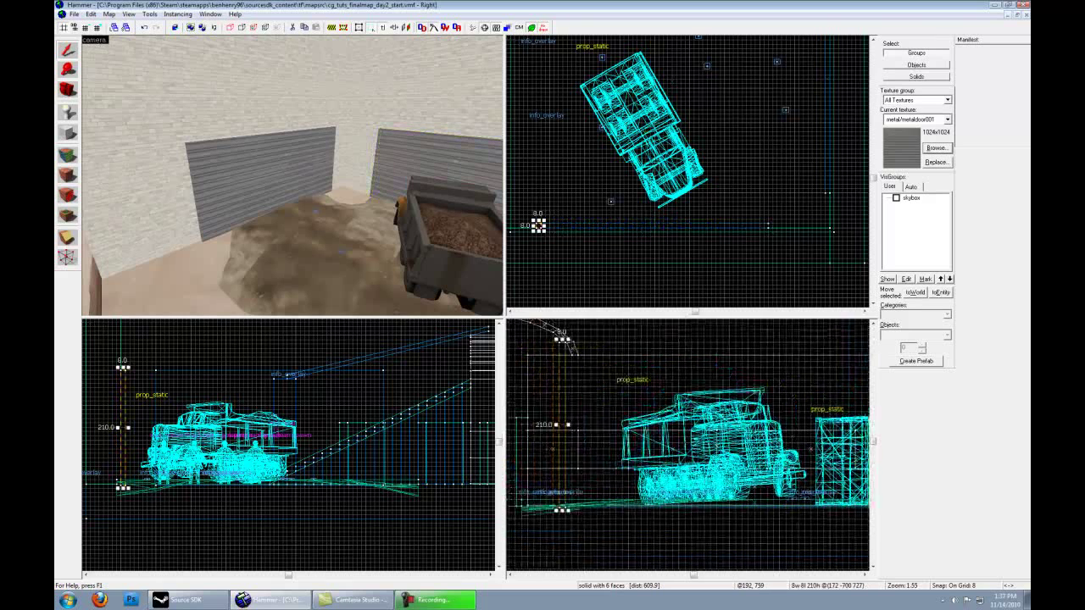
pyautogui.moveTo(554, 352); pyautogui.dragTo(570, 461, button='middle')
pyautogui.moveTo(582, 447); pyautogui.dragTo(582, 440)
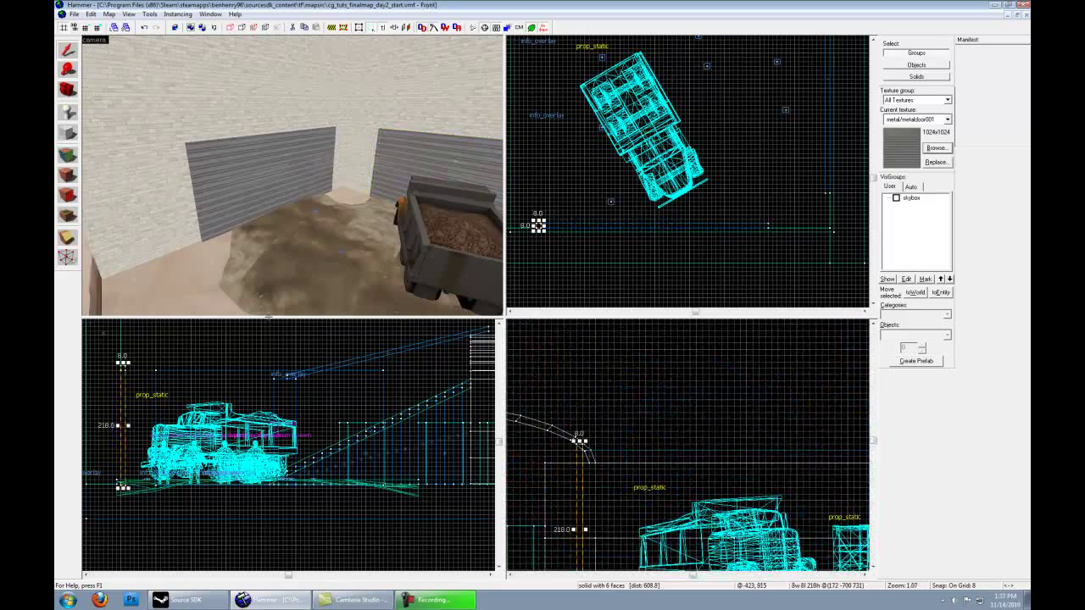
pyautogui.press('z')
pyautogui.press('z')
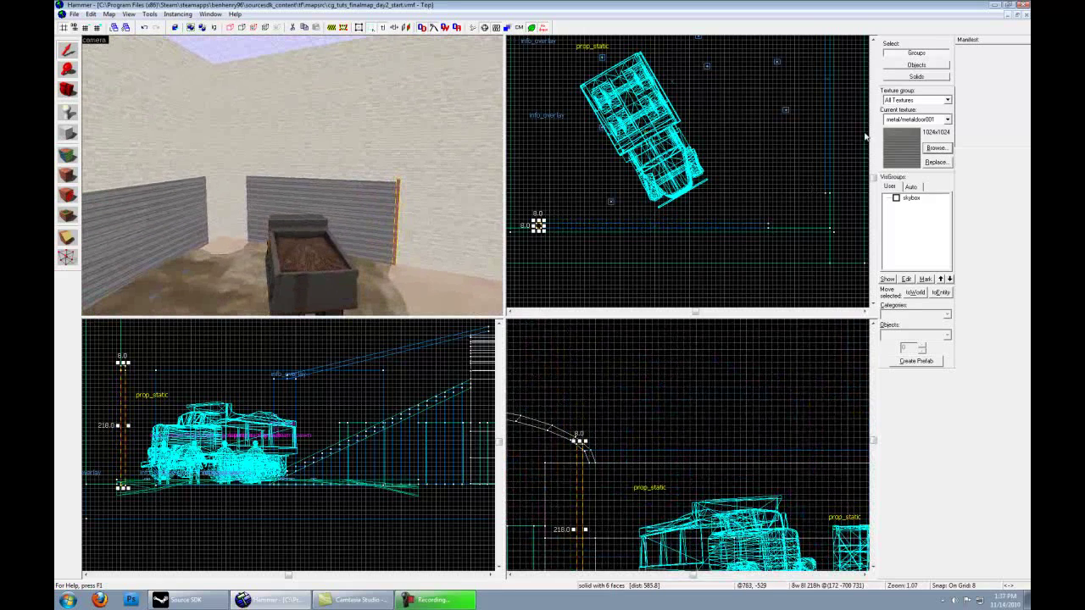
# Choose the metal/ibeam002 texture and apply it to the post.
pyautogui.click(944, 149)
pyautogui.click(530, 322)
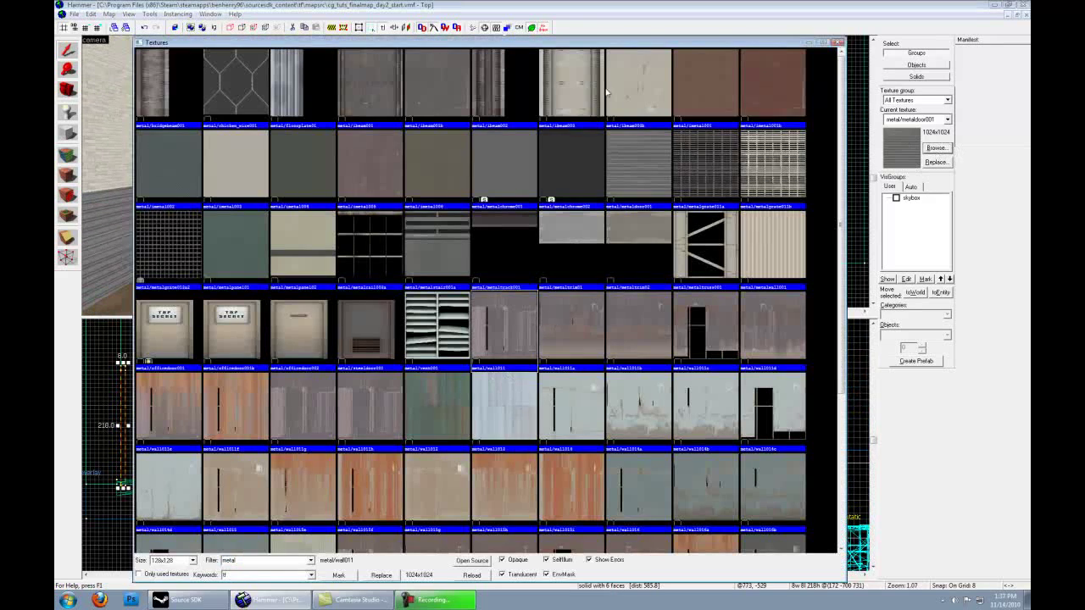
pyautogui.doubleClick(488, 83)
pyautogui.click(68, 178)
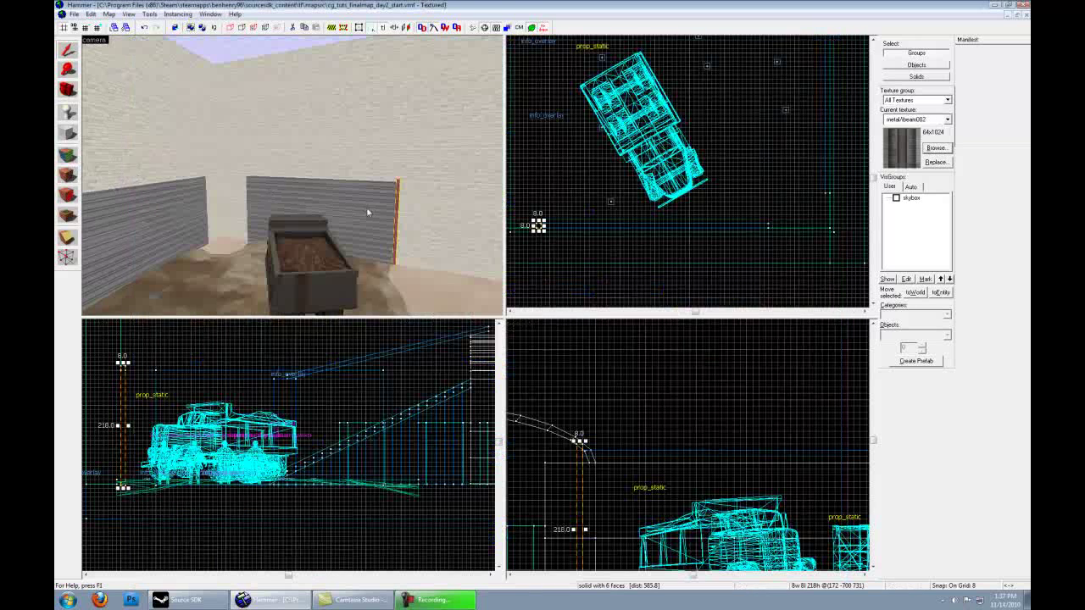
# Thicken the post to 16 units and copy it to the remaining ends of both metal doors.
pyautogui.press('z')
pyautogui.press('w')
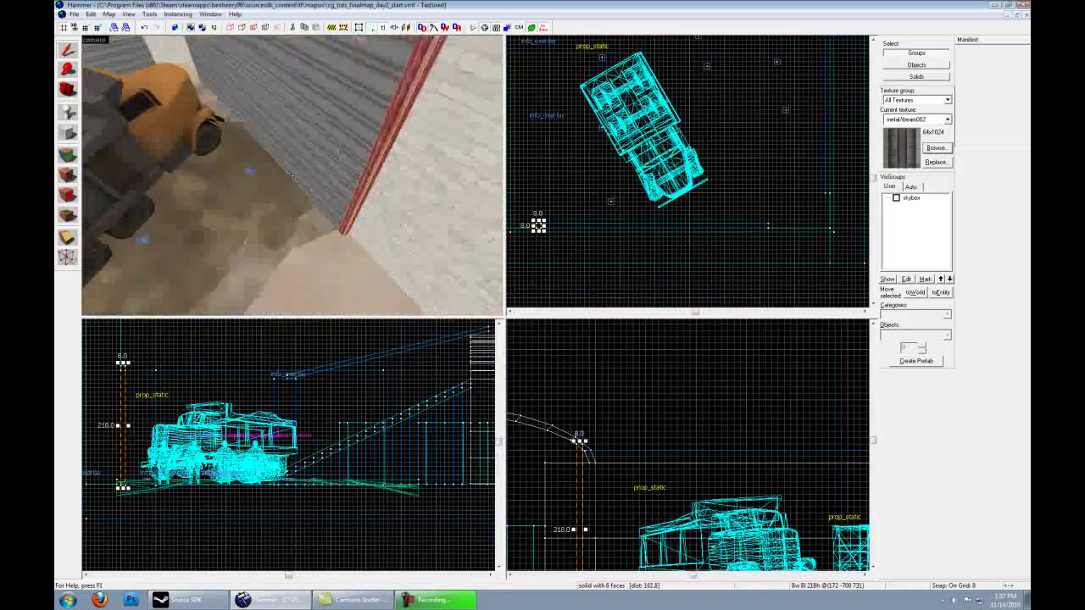
pyautogui.press('s')
pyautogui.press('z')
pyautogui.moveTo(772, 209); pyautogui.dragTo(759, 199)
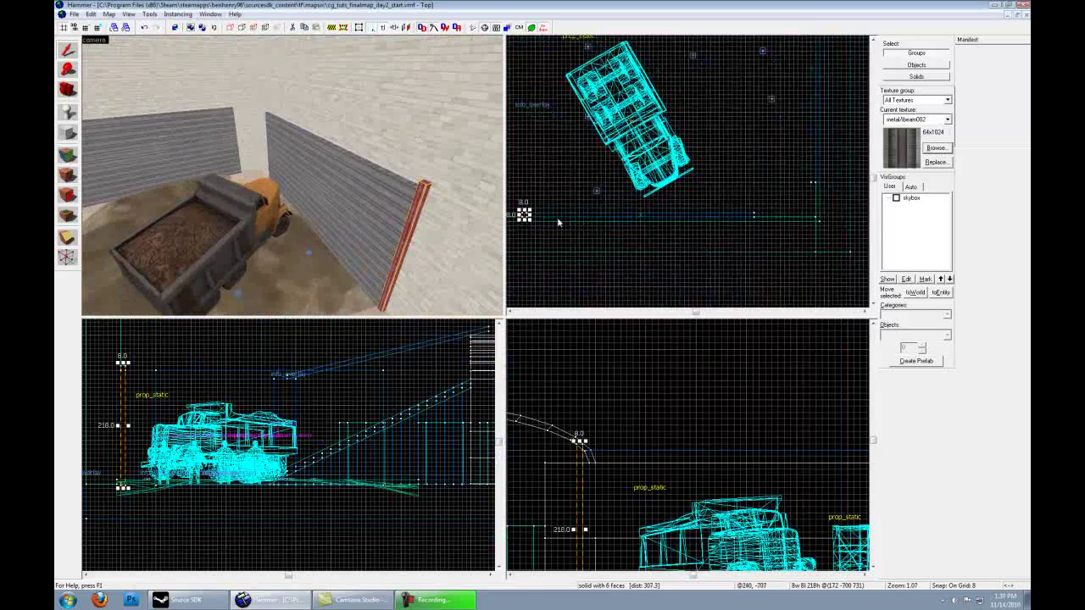
pyautogui.keyDown('shift'); pyautogui.moveTo(525, 213); pyautogui.dragTo(807, 183); pyautogui.keyUp('shift')
pyautogui.click(807, 184)
pyautogui.click(812, 184)
pyautogui.moveTo(810, 156); pyautogui.dragTo(795, 246, button='middle')
pyautogui.moveTo(795, 274); pyautogui.dragTo(781, 47)
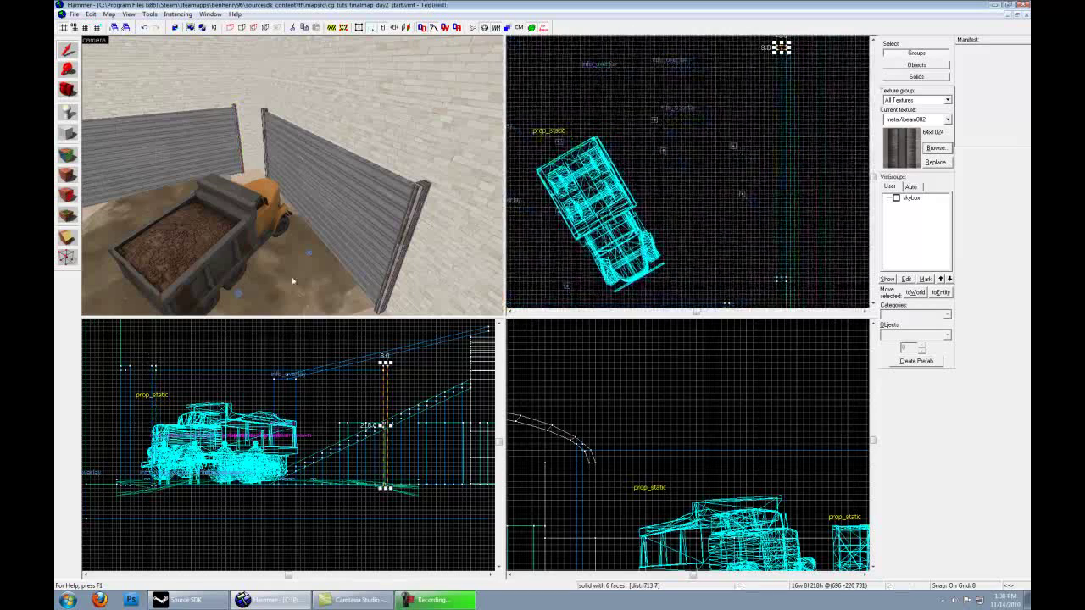
# Copy the first door's outer post and reshape it into a top beam 416 units long, 16 deep and 8 high.
pyautogui.press('z')
pyautogui.press('s')
pyautogui.press('z')
pyautogui.scroll(2, 402, 387)
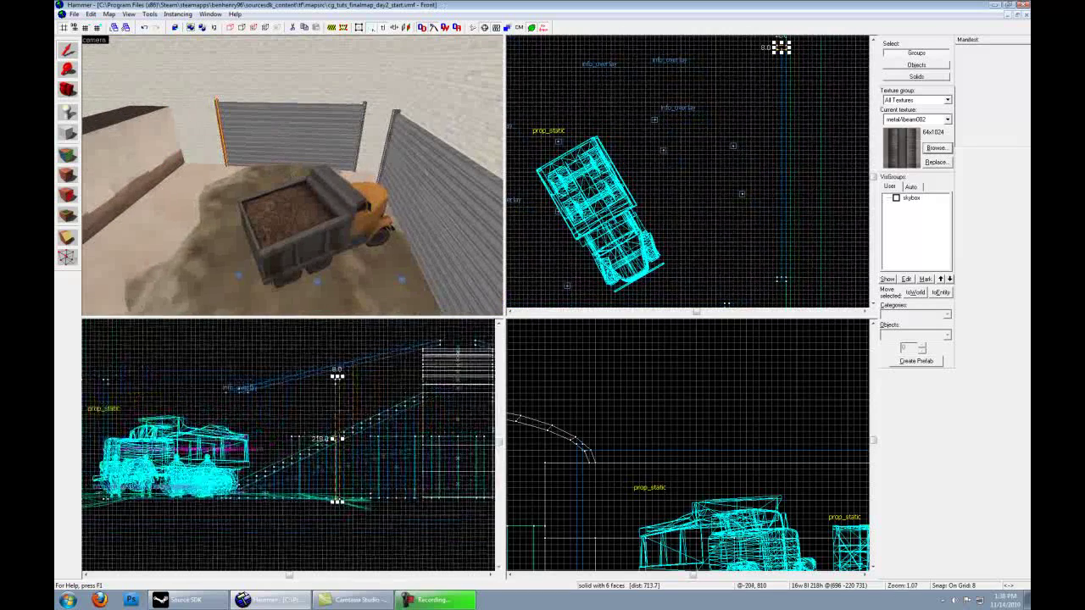
pyautogui.moveTo(322, 426); pyautogui.dragTo(315, 424)
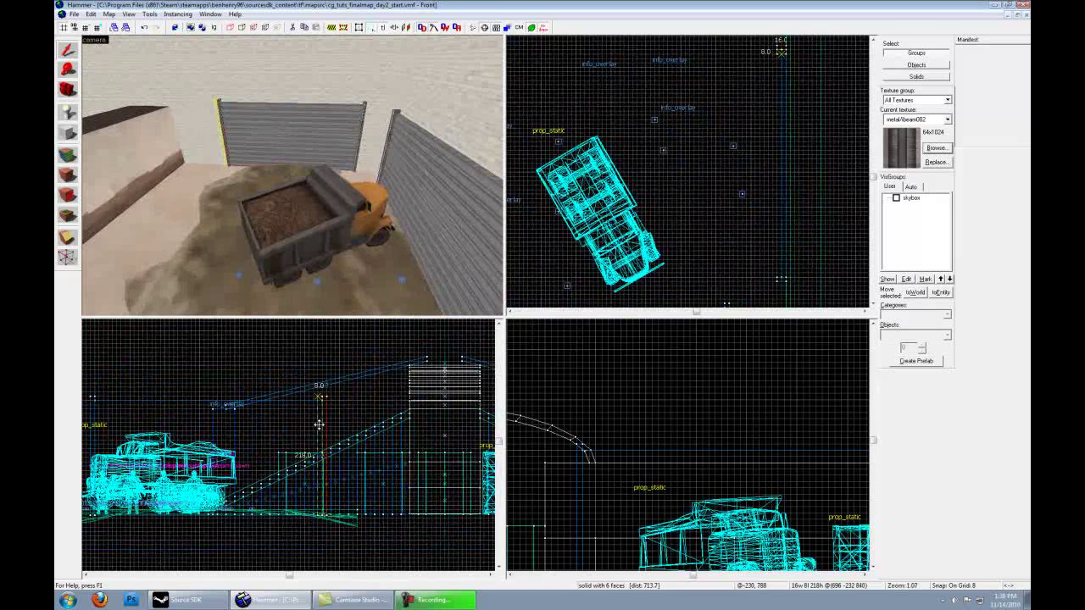
pyautogui.moveTo(319, 517); pyautogui.dragTo(320, 398)
pyautogui.moveTo(317, 398); pyautogui.dragTo(391, 397, button='middle')
pyautogui.moveTo(388, 395); pyautogui.dragTo(165, 396)
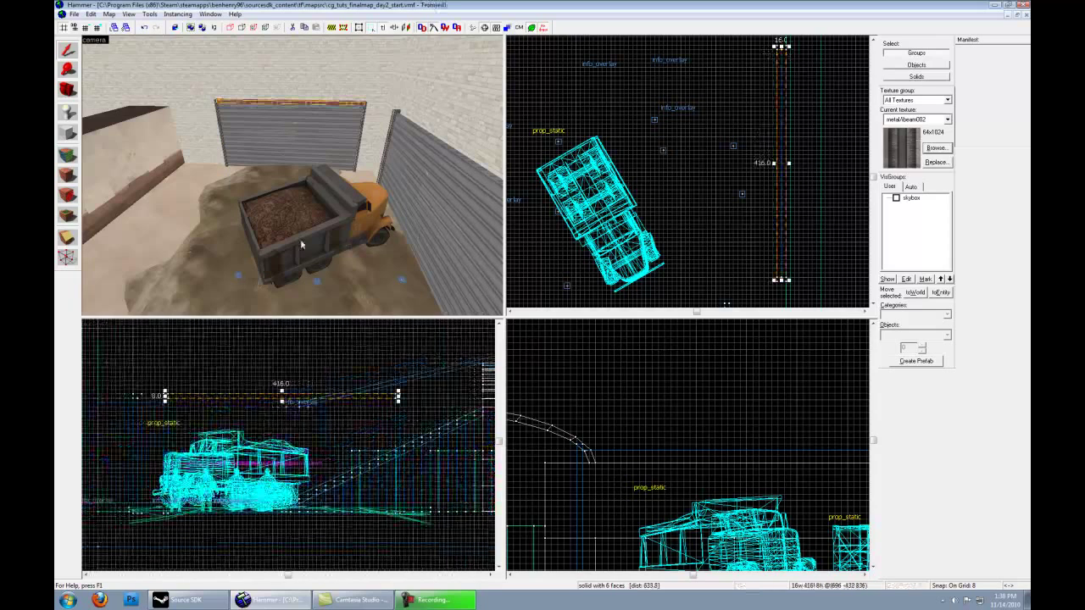
# Duplicate the top beam, orient it along the second wall at 416 by 16 units, and place it above the second door.
pyautogui.scroll(-3, 680, 235)
pyautogui.moveTo(733, 190); pyautogui.dragTo(739, 189, button='middle')
pyautogui.moveTo(797, 174); pyautogui.dragTo(753, 173)
pyautogui.moveTo(753, 87); pyautogui.dragTo(596, 245)
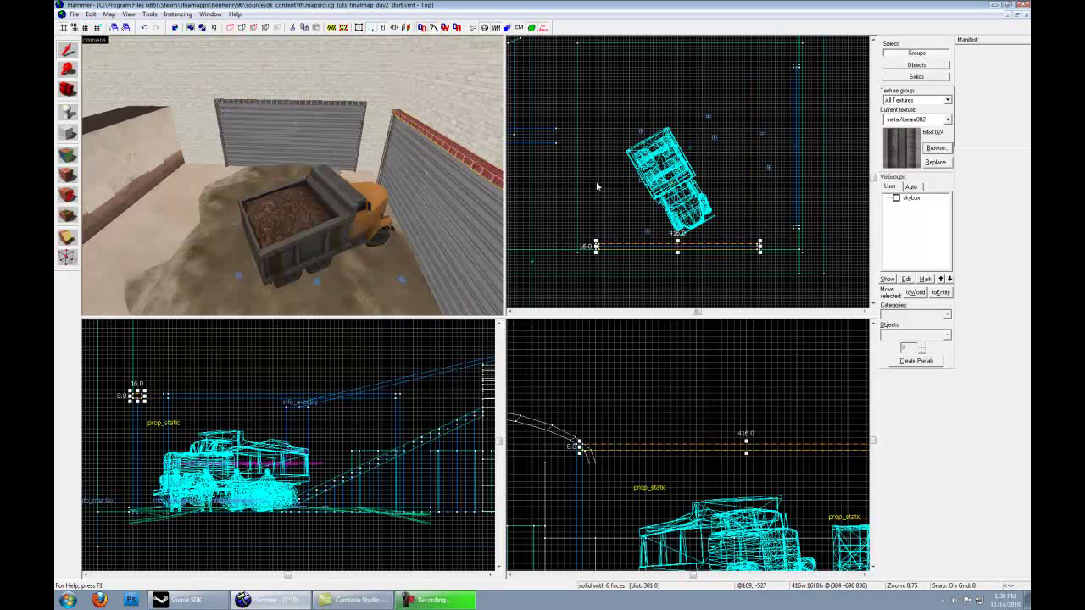
pyautogui.press('Escape')
# Check both framed garage doors in the 3D view and save the map.
pyautogui.press('z')
pyautogui.press('w')
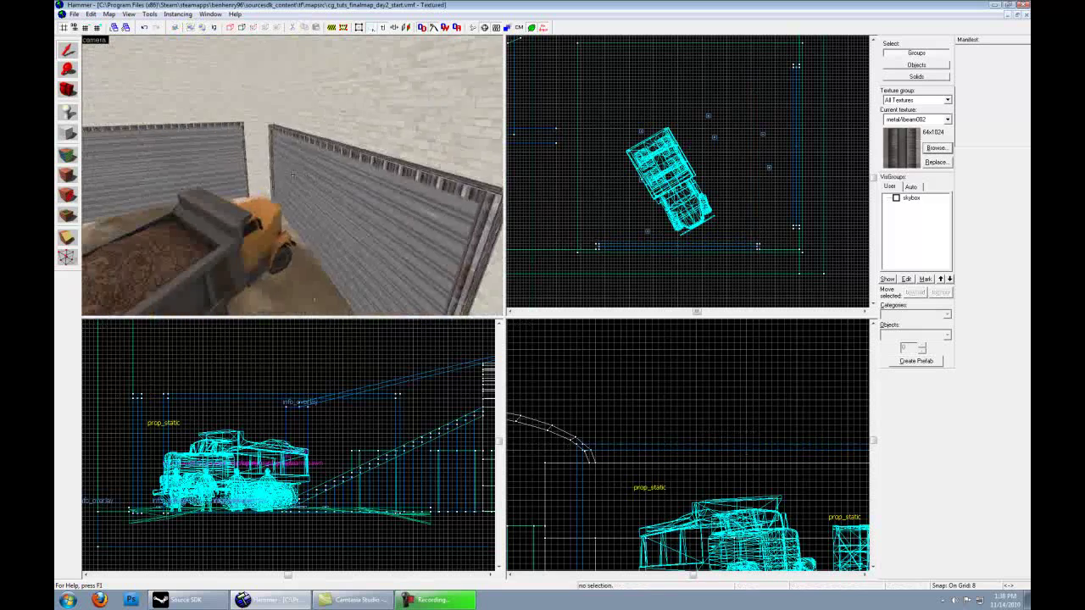
pyautogui.press('s')
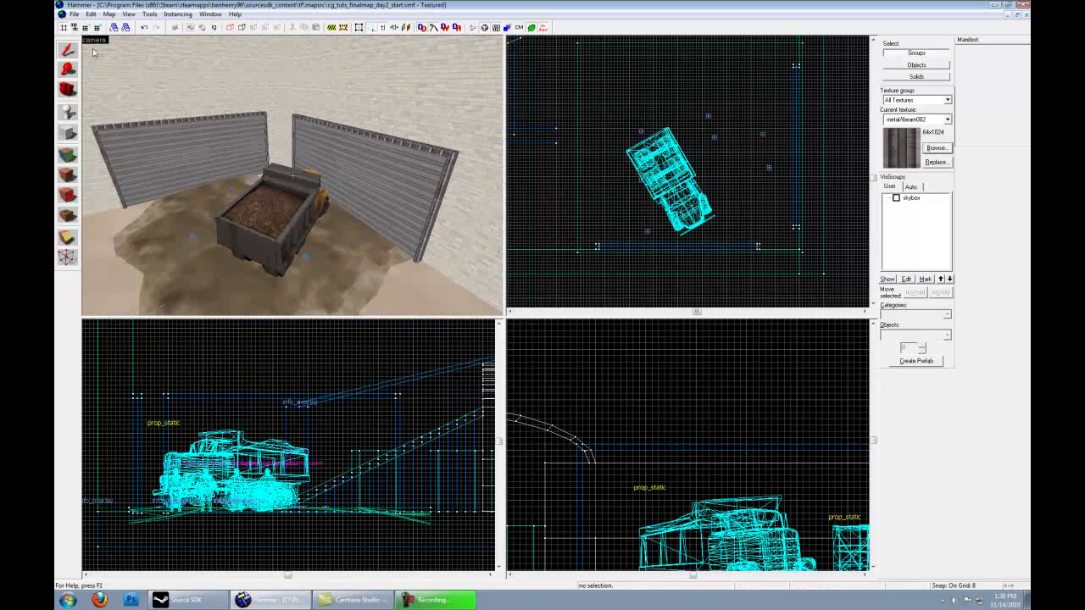
pyautogui.click(74, 17)
pyautogui.click(83, 59)
# Center and fit the texture on the front face of the second door's outer post, then set its Y scale to 0.11.
pyautogui.press('z')
pyautogui.press('w')
pyautogui.press('z')
pyautogui.click(68, 155)
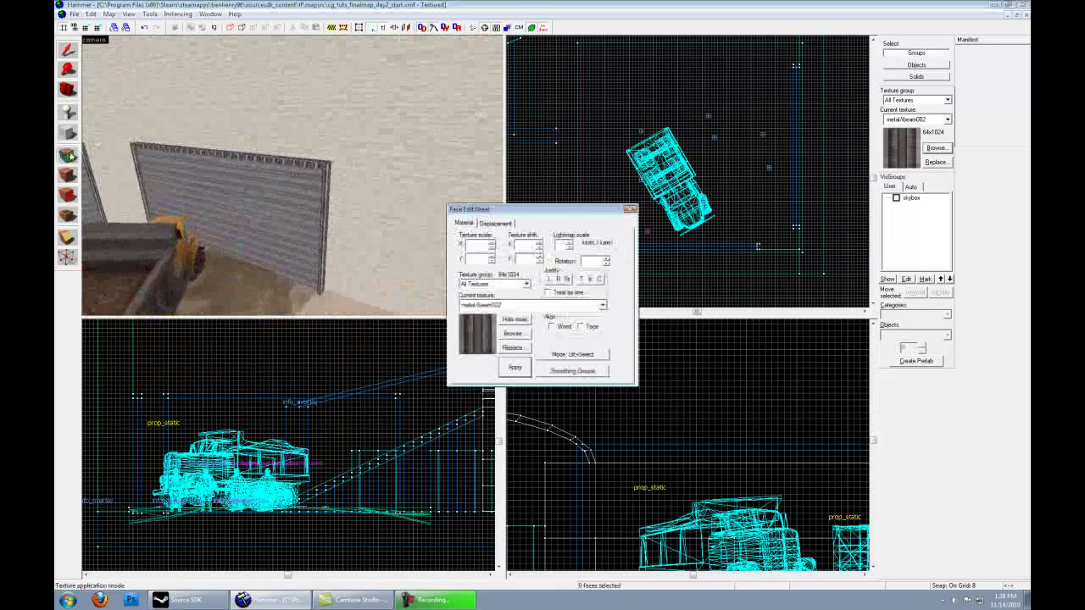
pyautogui.press('z')
pyautogui.press('w')
pyautogui.press('z')
pyautogui.click(371, 198)
pyautogui.press('z')
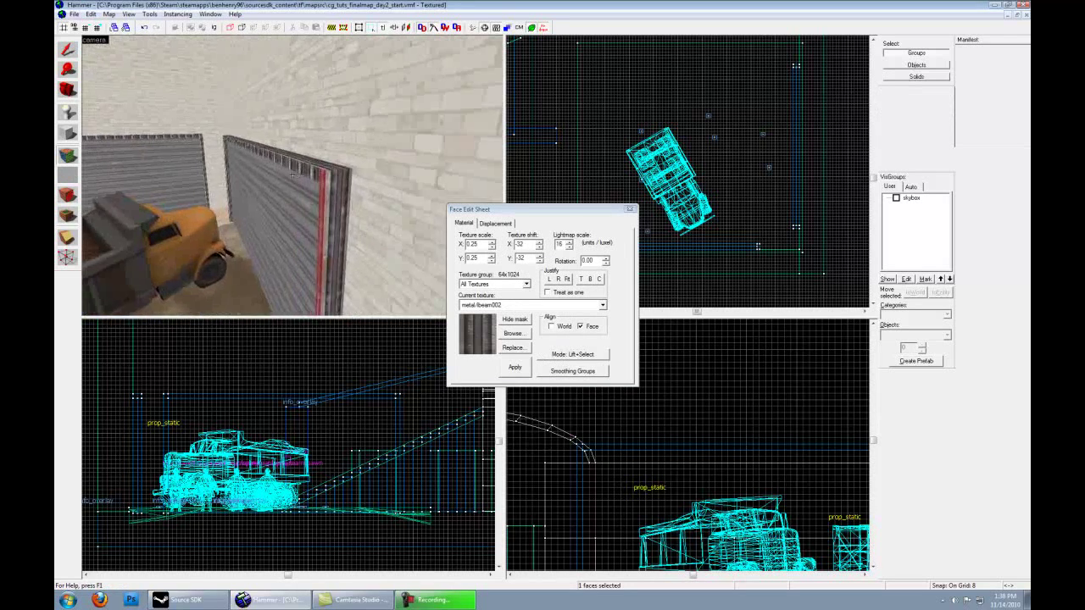
pyautogui.press('a')
pyautogui.press('w')
pyautogui.press('z')
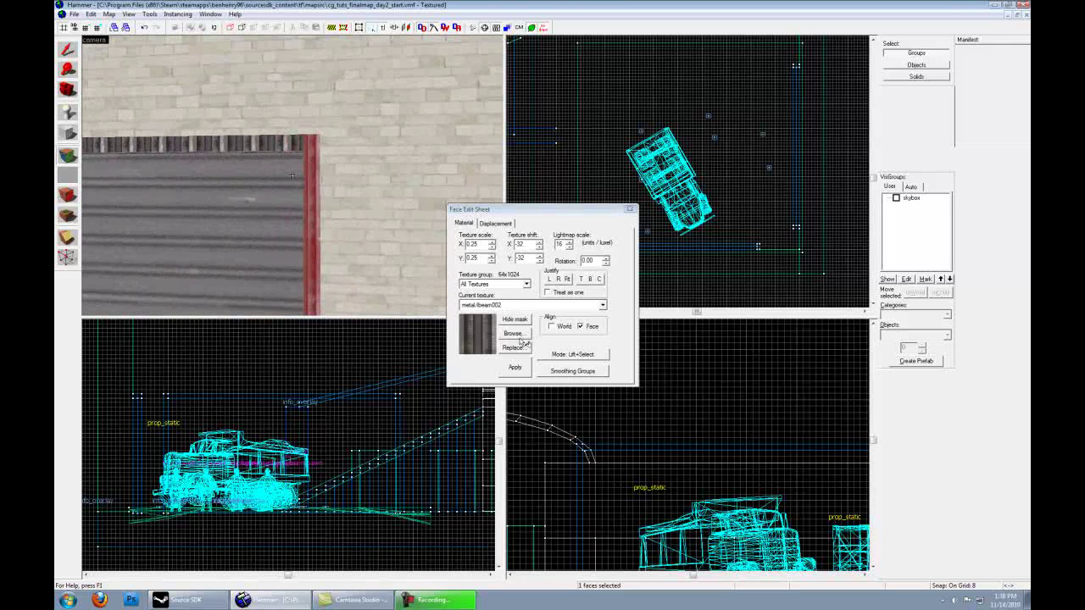
pyautogui.click(600, 280)
pyautogui.click(567, 279)
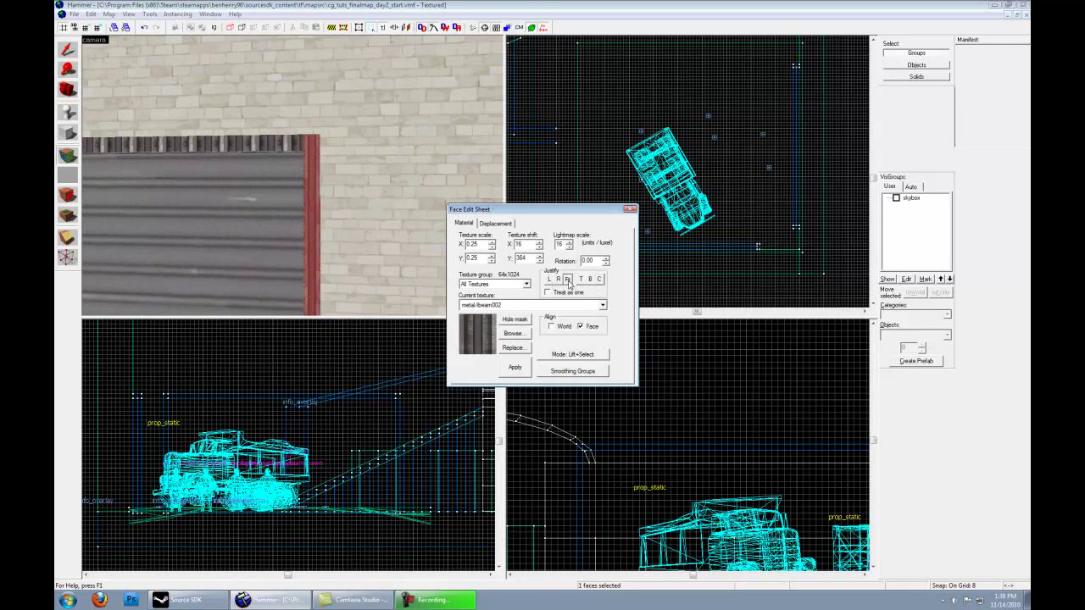
pyautogui.click(490, 260)
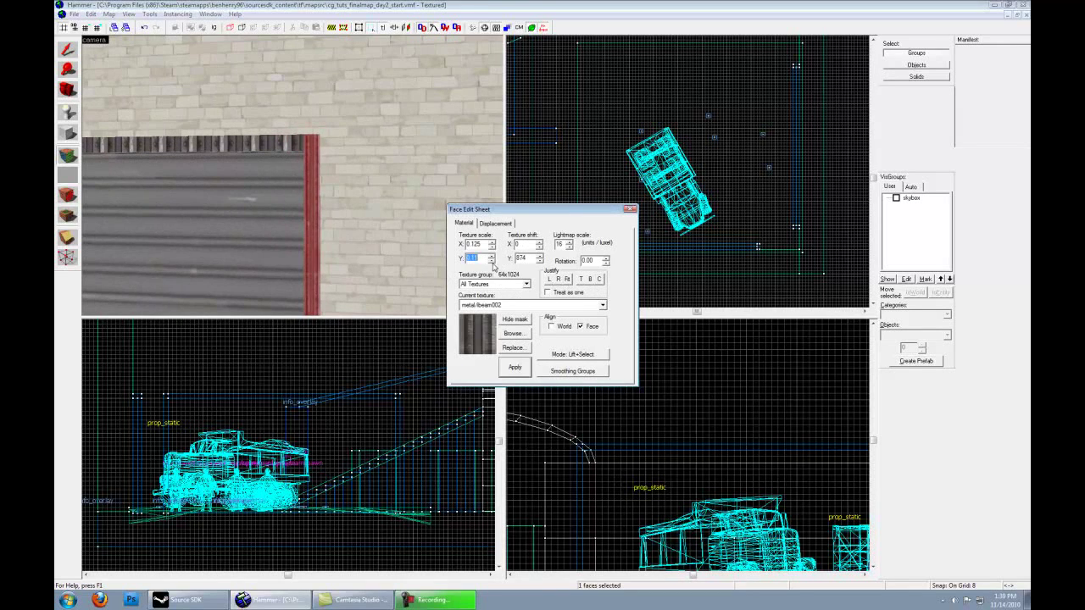
# Select the front face of the second door's top beam and rotate its texture to 90 degrees.
pyautogui.press('z')
pyautogui.press('s')
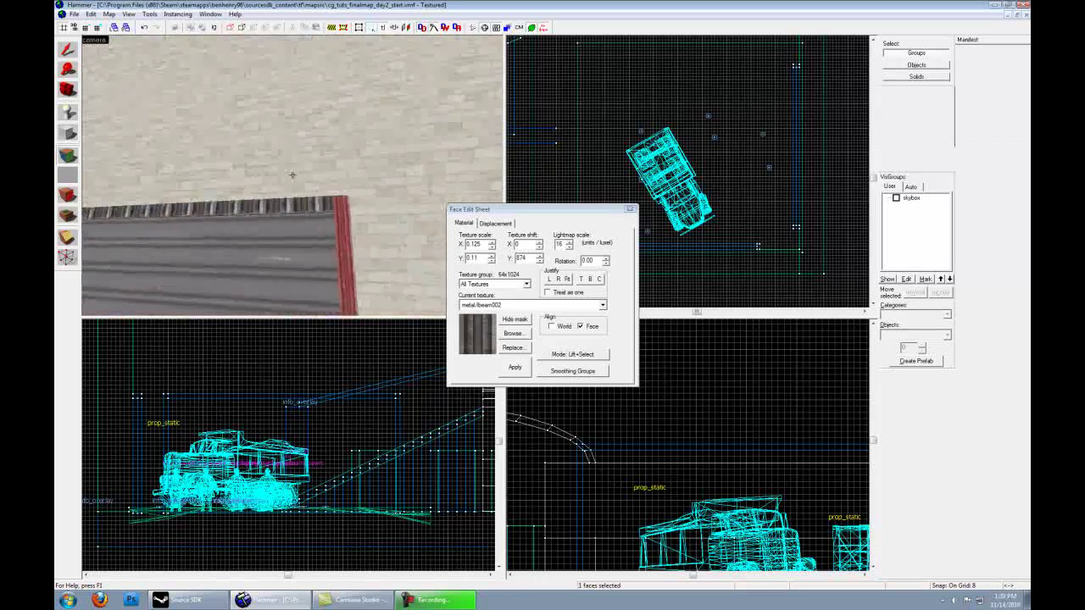
pyautogui.press('d')
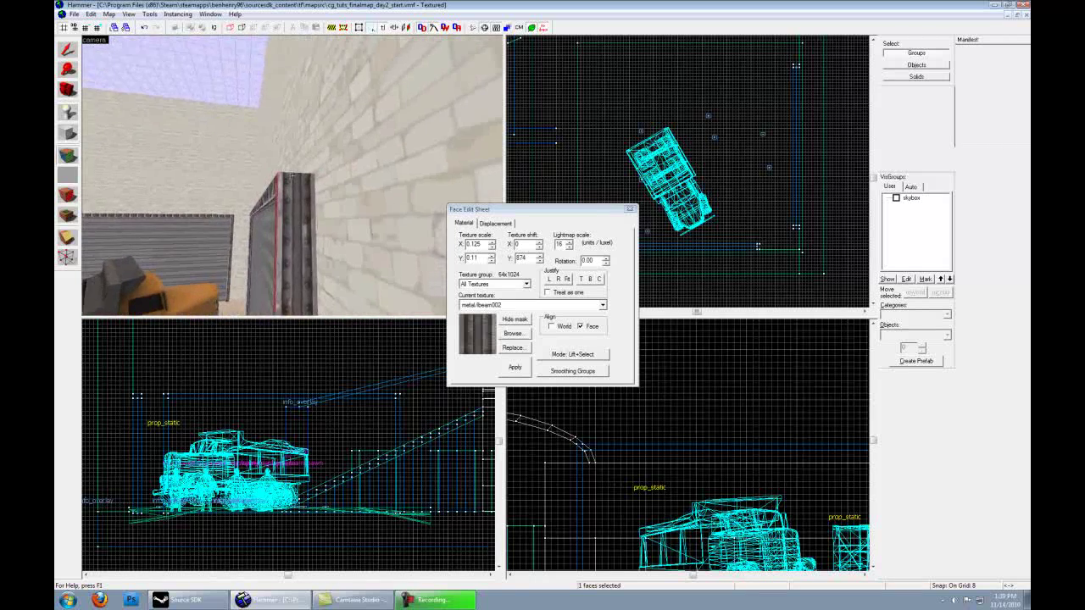
pyautogui.press('w')
pyautogui.press('s')
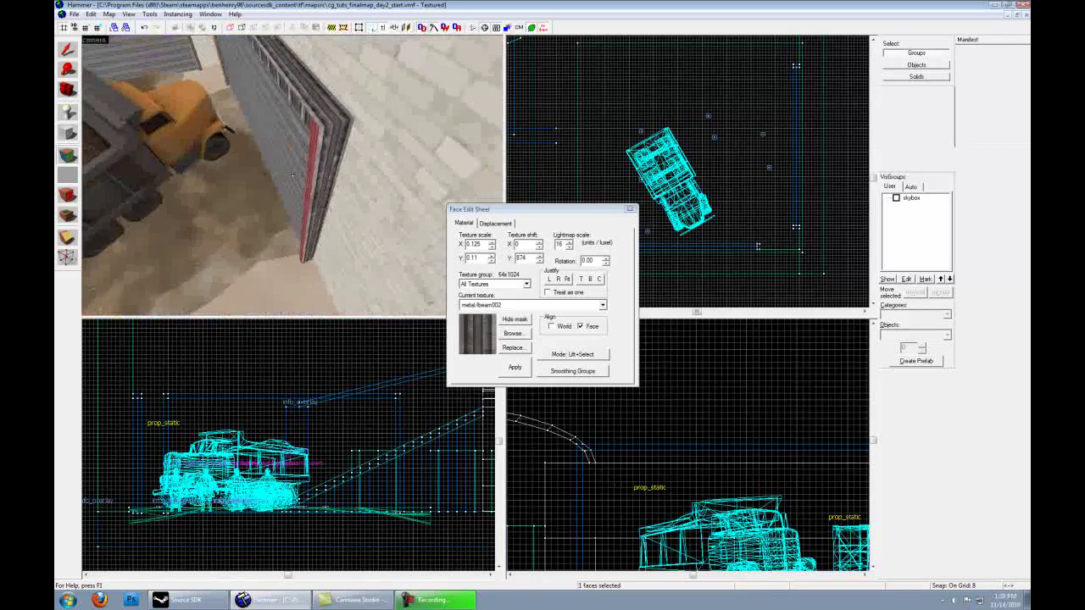
pyautogui.press('a')
pyautogui.click(309, 161)
pyautogui.doubleClick(594, 261)
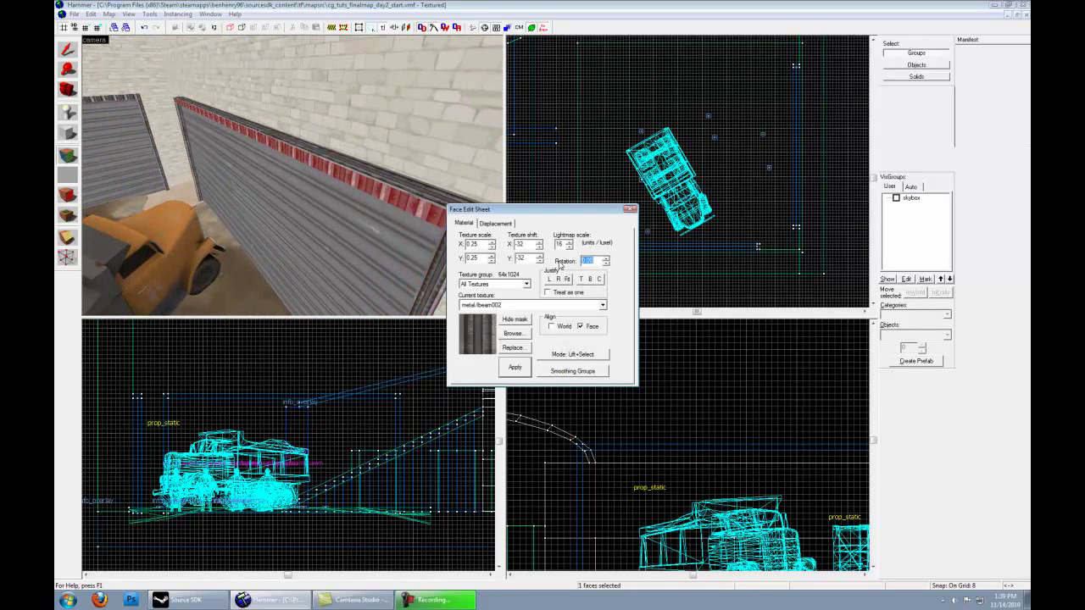
pyautogui.press('Return')
# Fit and center the texture on the top beam's front face, with scale X 0.23 and Y 0.41.
pyautogui.click(599, 279)
pyautogui.click(567, 279)
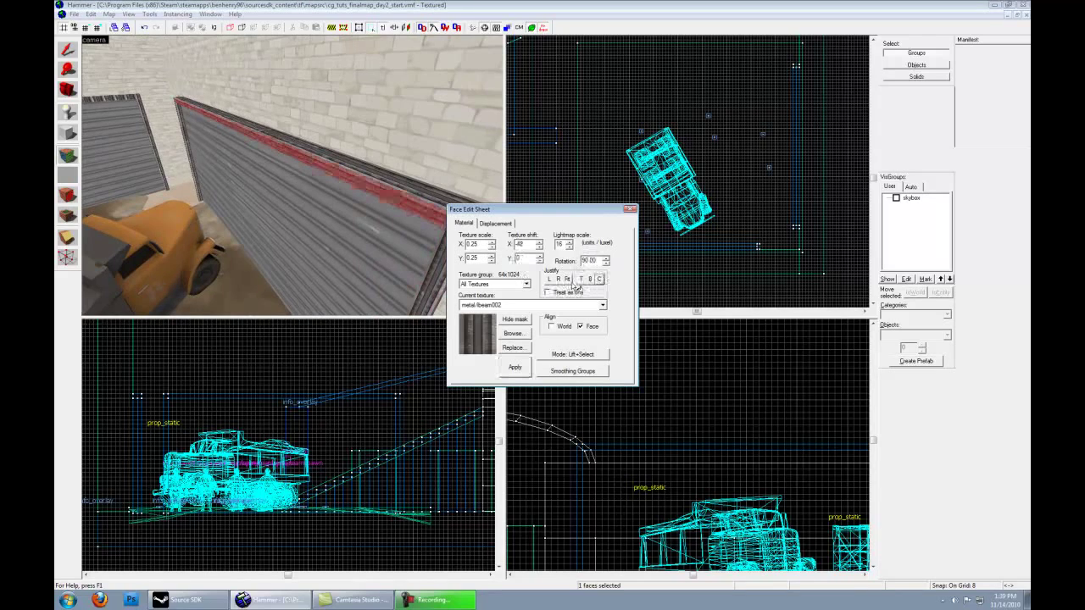
pyautogui.doubleClick(490, 261)
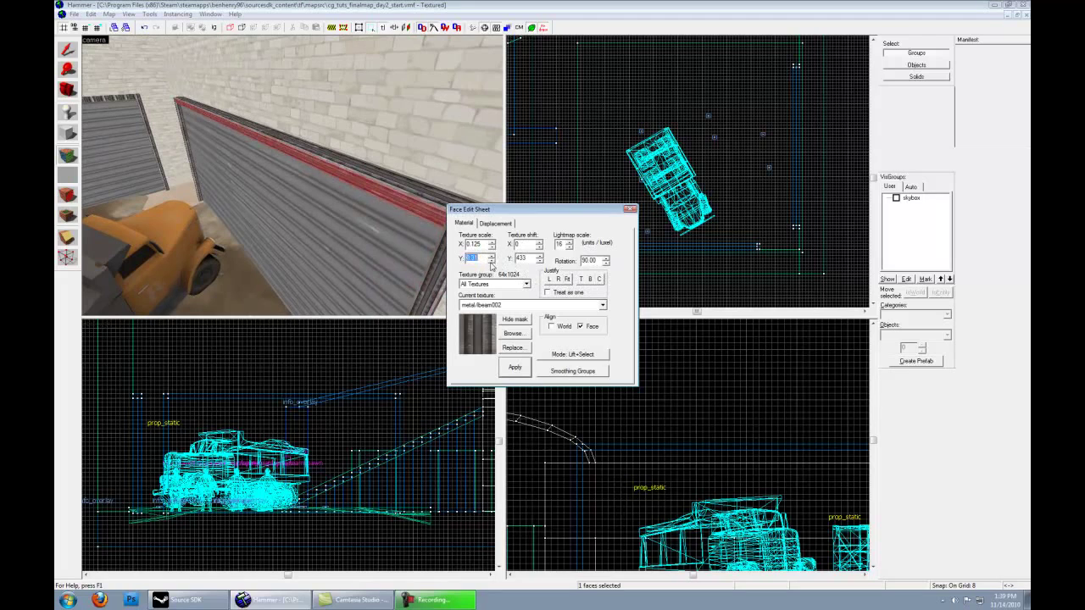
pyautogui.click(492, 261)
pyautogui.click(492, 245)
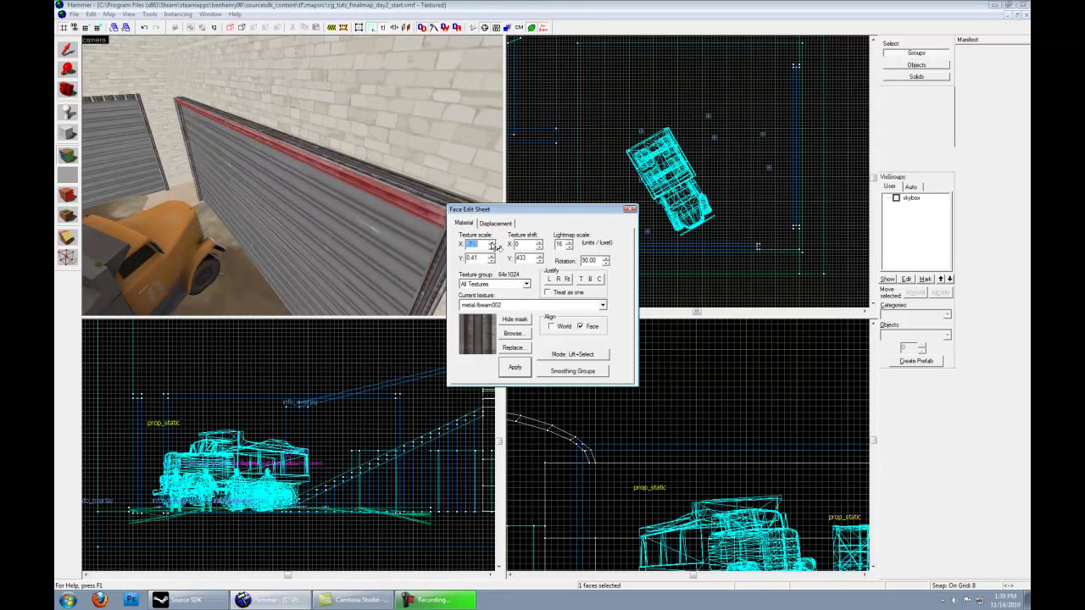
pyautogui.click(595, 280)
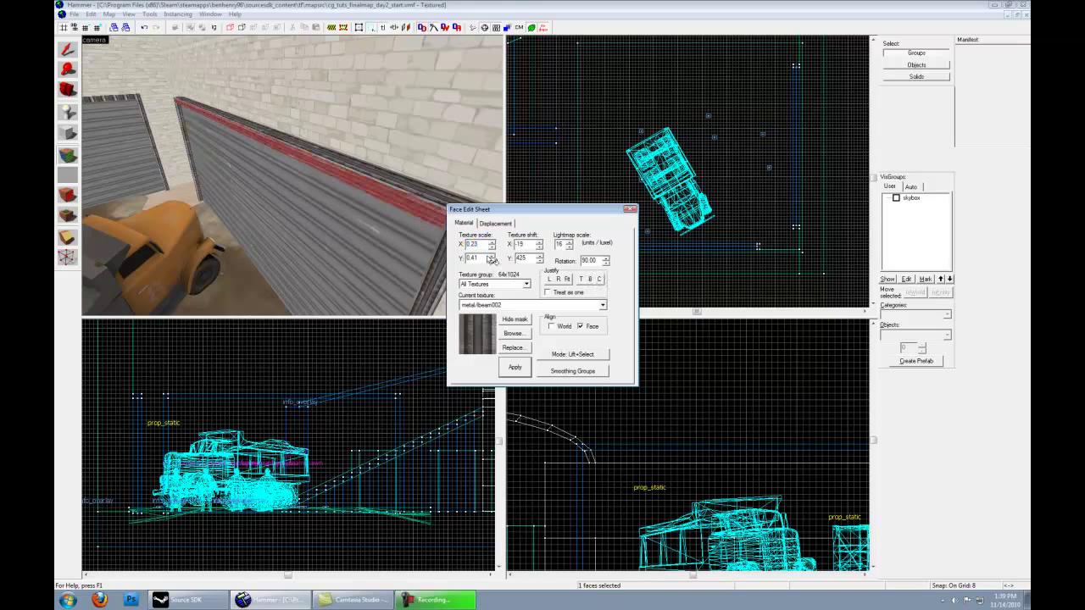
# Refit the texture on the front face of the second door's top beam and lower its Y scale.
pyautogui.click(493, 262)
pyautogui.click(374, 226)
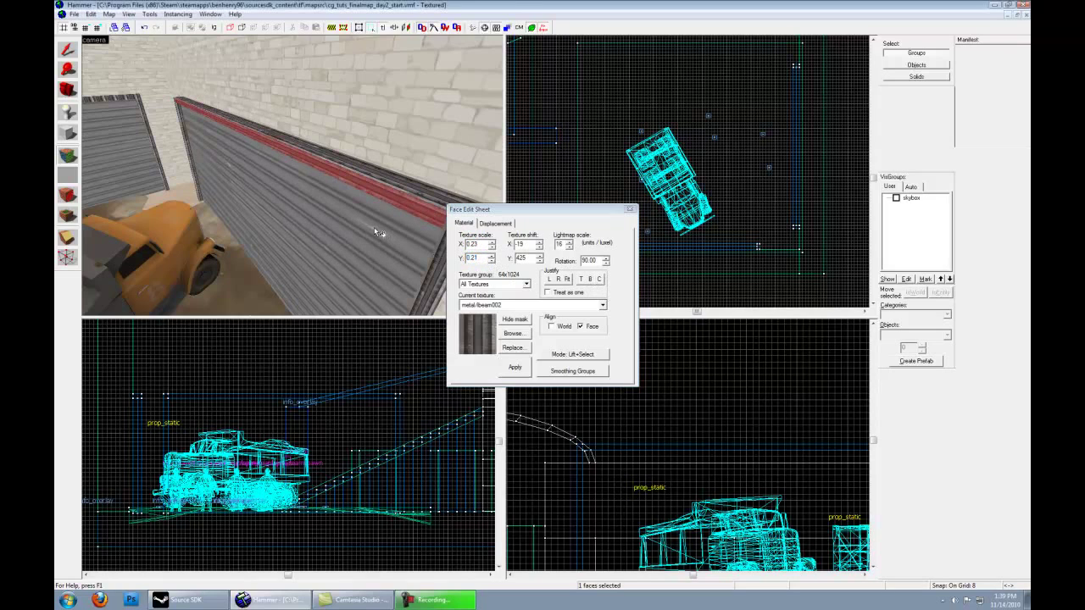
pyautogui.click(568, 279)
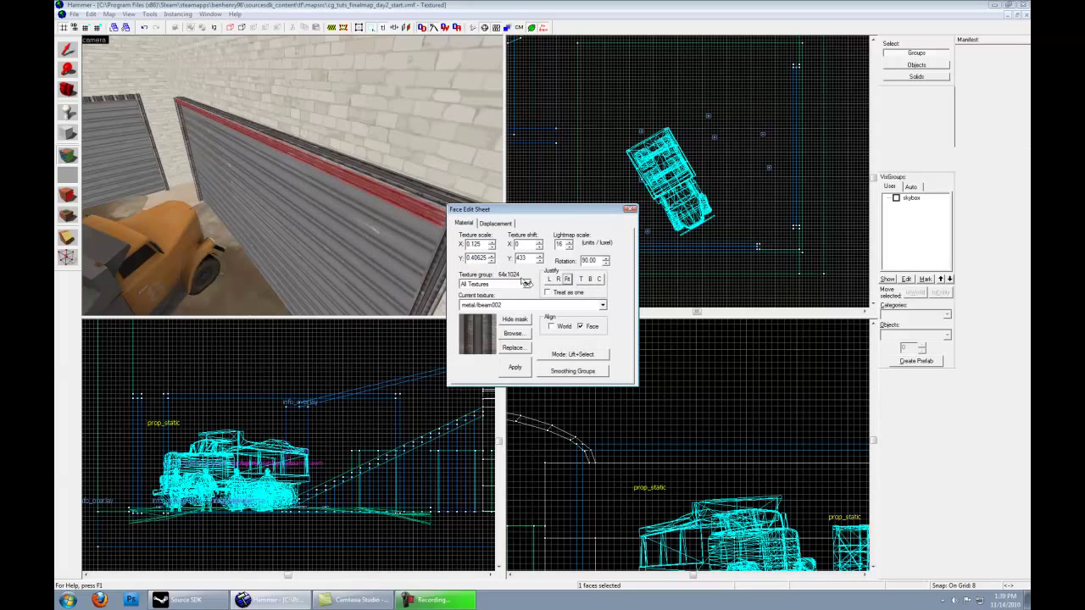
pyautogui.click(491, 261)
# Fit the texture to the front face of the second door's remaining post and reduce its Y scale.
pyautogui.moveTo(356, 195); pyautogui.dragTo(298, 179)
pyautogui.click(298, 178)
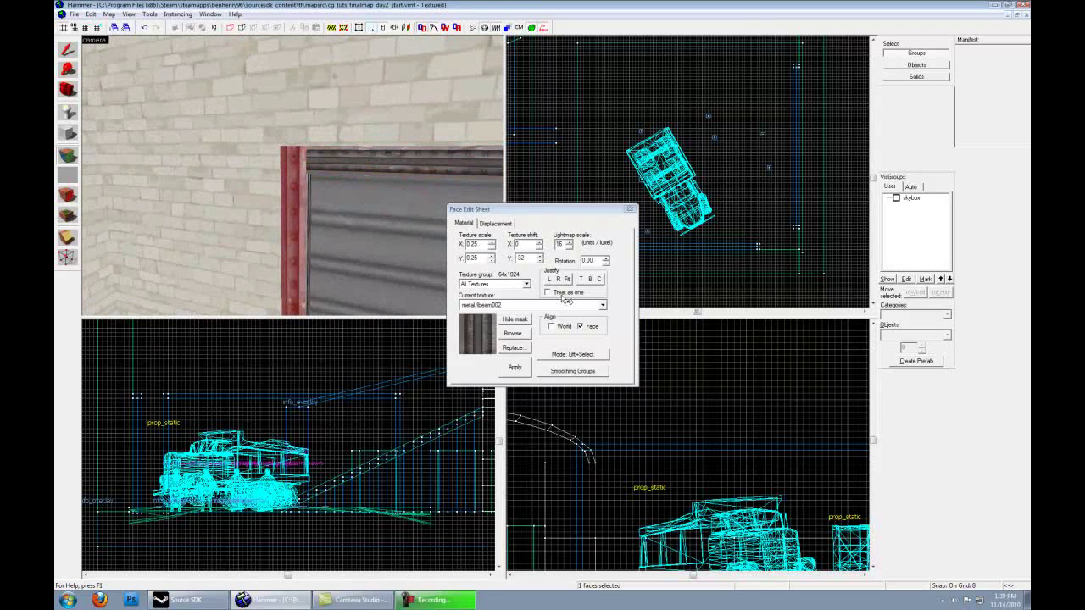
pyautogui.click(566, 281)
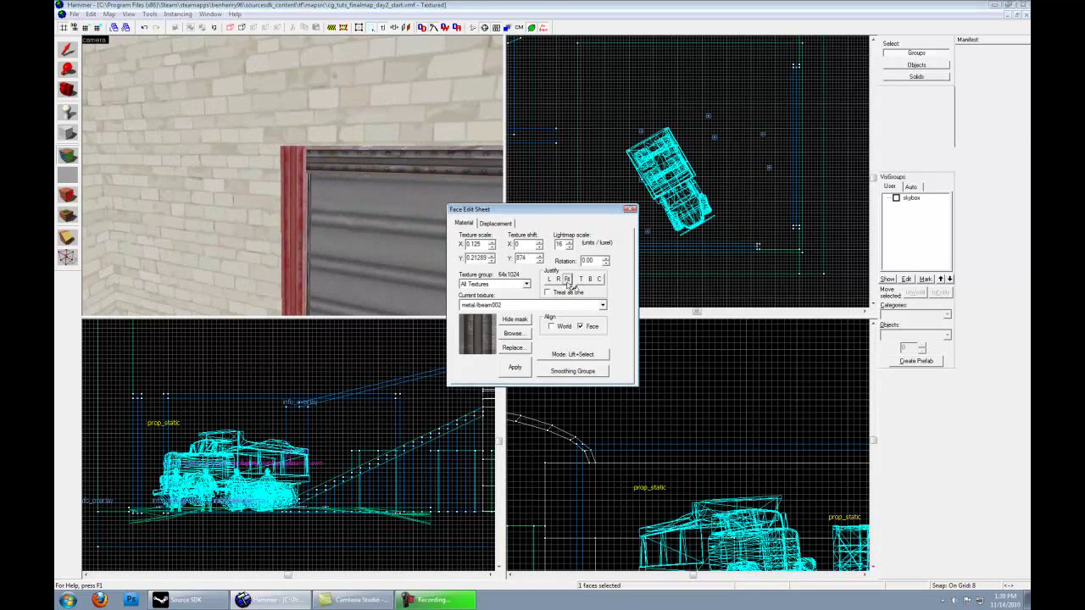
pyautogui.doubleClick(488, 258)
# Fit the beam texture on the first garage door's right post face and set its Y scale to 0.11.
pyautogui.moveTo(475, 255); pyautogui.dragTo(310, 177)
pyautogui.click(310, 176)
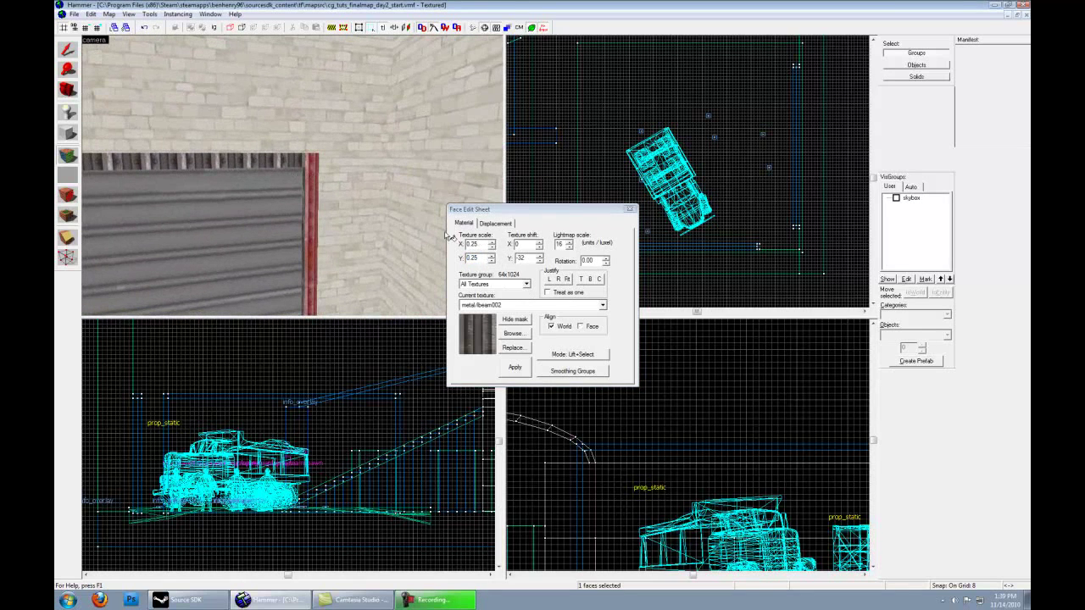
pyautogui.click(584, 280)
pyautogui.click(565, 279)
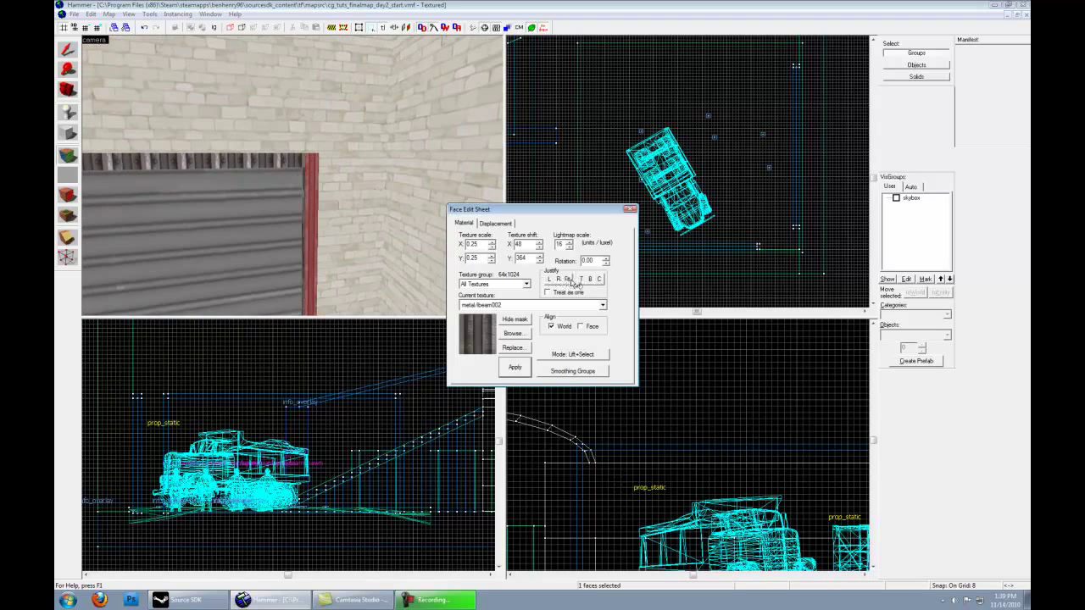
pyautogui.write('0.11')
pyautogui.press('Return')
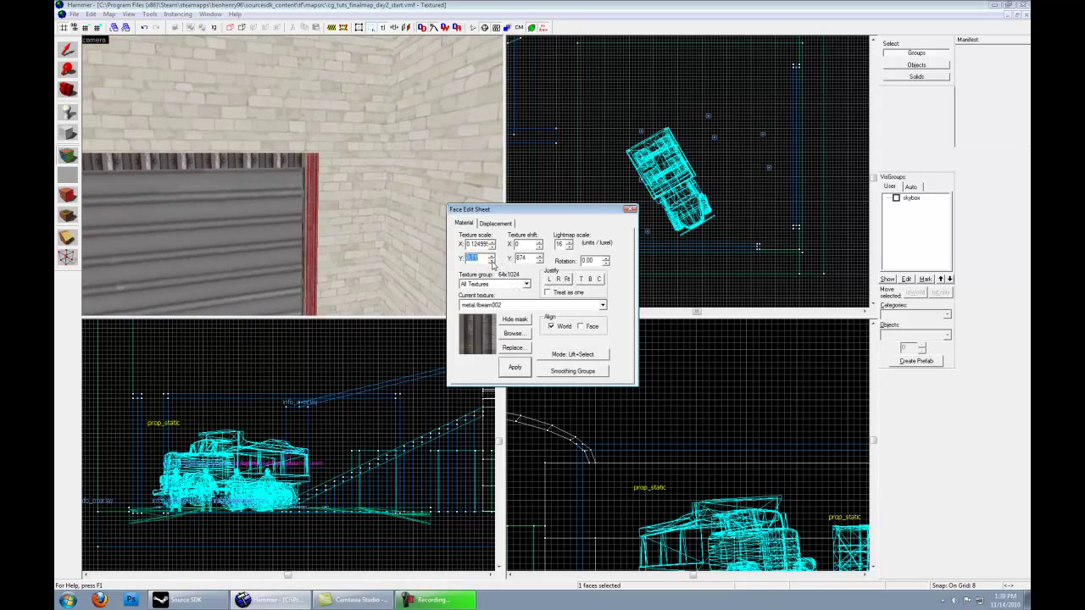
# Center and fit the texture on the first door's left post face, with Y scale 0.11.
pyautogui.moveTo(340, 223); pyautogui.dragTo(293, 174)
pyautogui.click(292, 176)
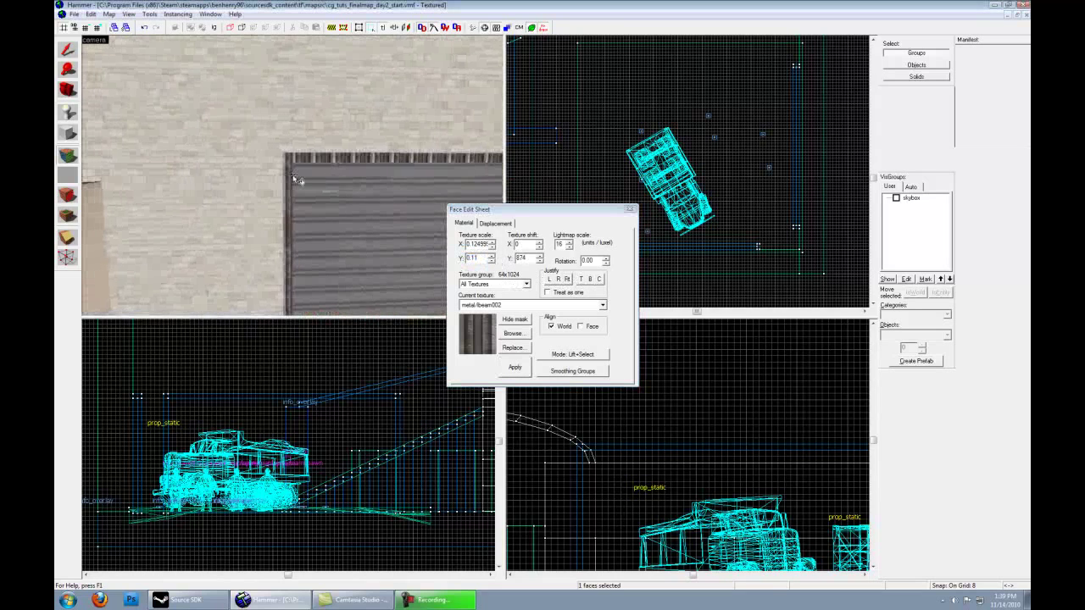
pyautogui.click(599, 280)
pyautogui.click(567, 280)
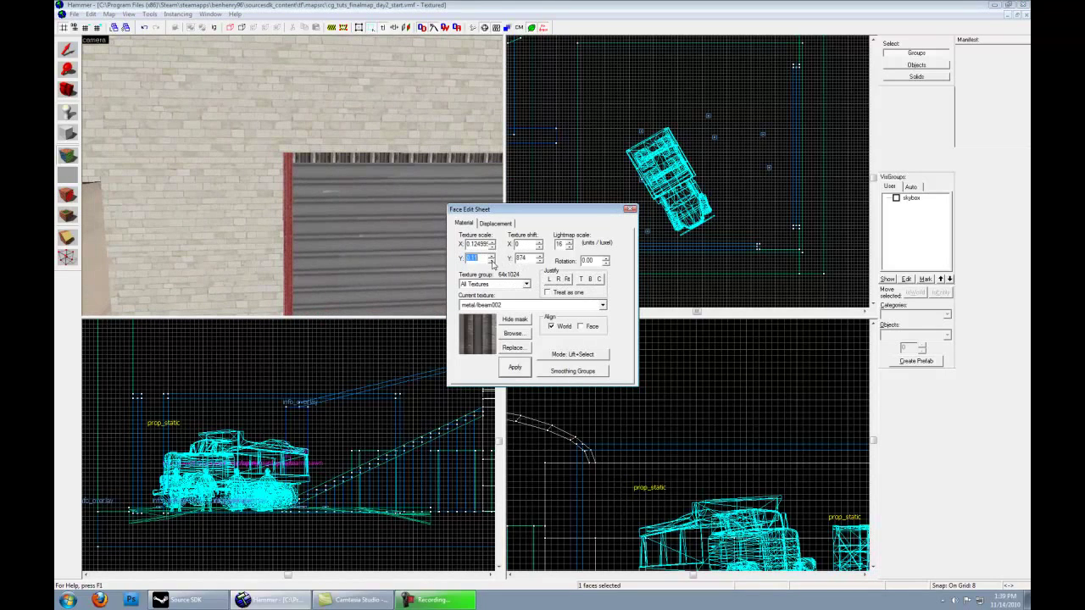
# Select the front face of the first door's top beam and rotate its texture to 90 degrees.
pyautogui.click(395, 161)
pyautogui.doubleClick(593, 260)
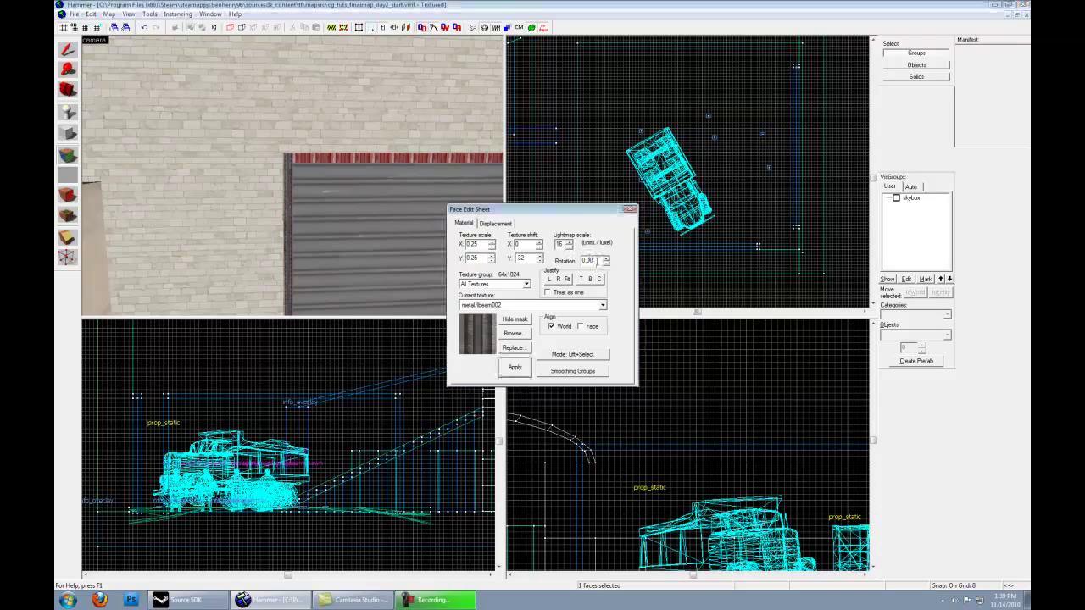
pyautogui.write('90')
pyautogui.press('Return')
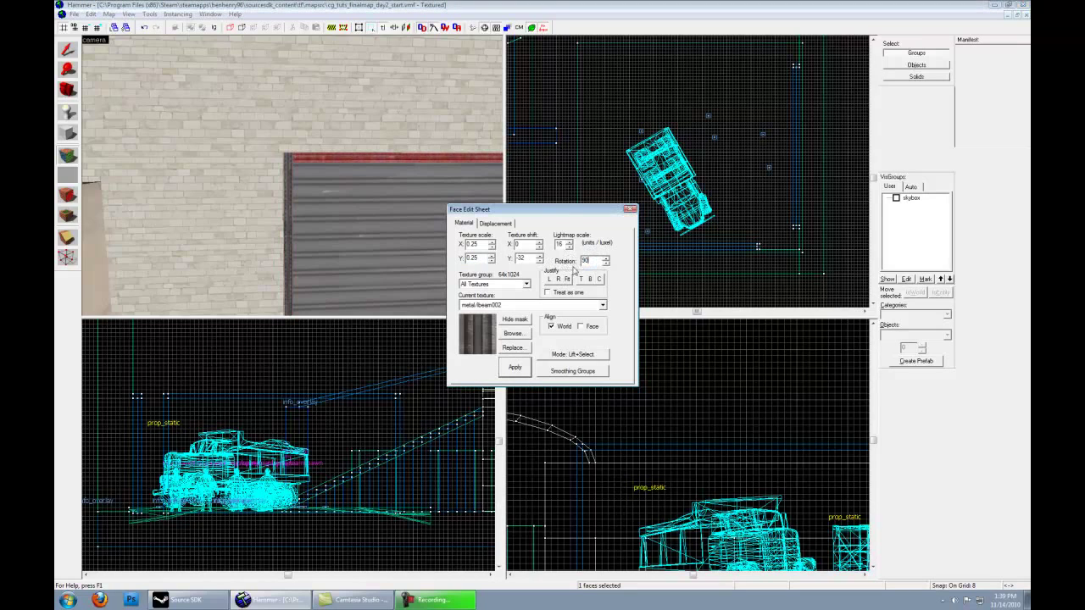
# Center and fit the texture on the first door's top beam, set its Y scale to 0.11, and finish face editing.
pyautogui.click(599, 280)
pyautogui.press('z')
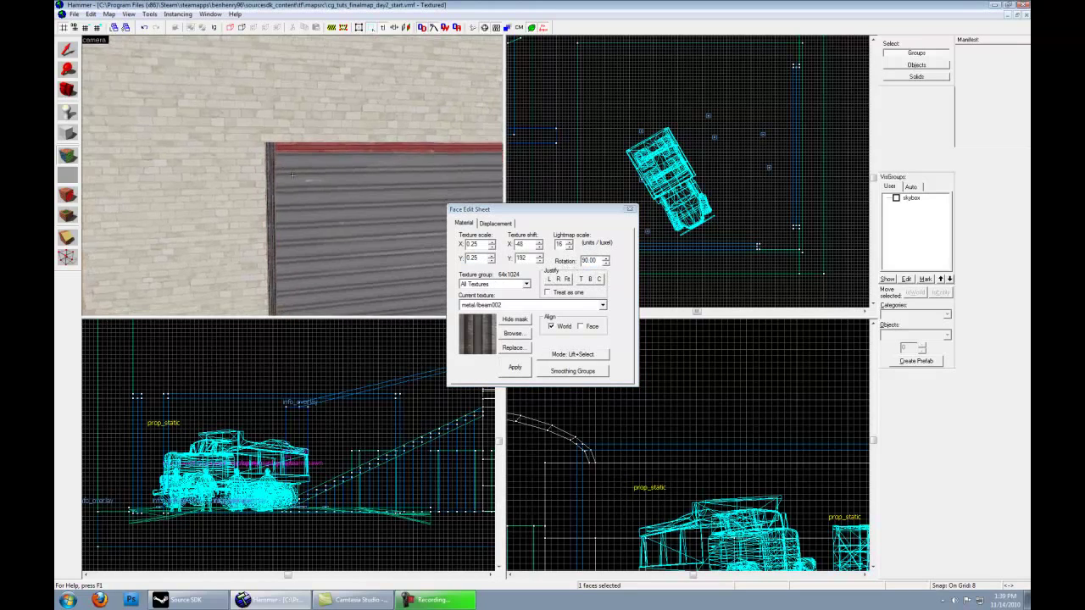
pyautogui.press('z')
pyautogui.click(567, 279)
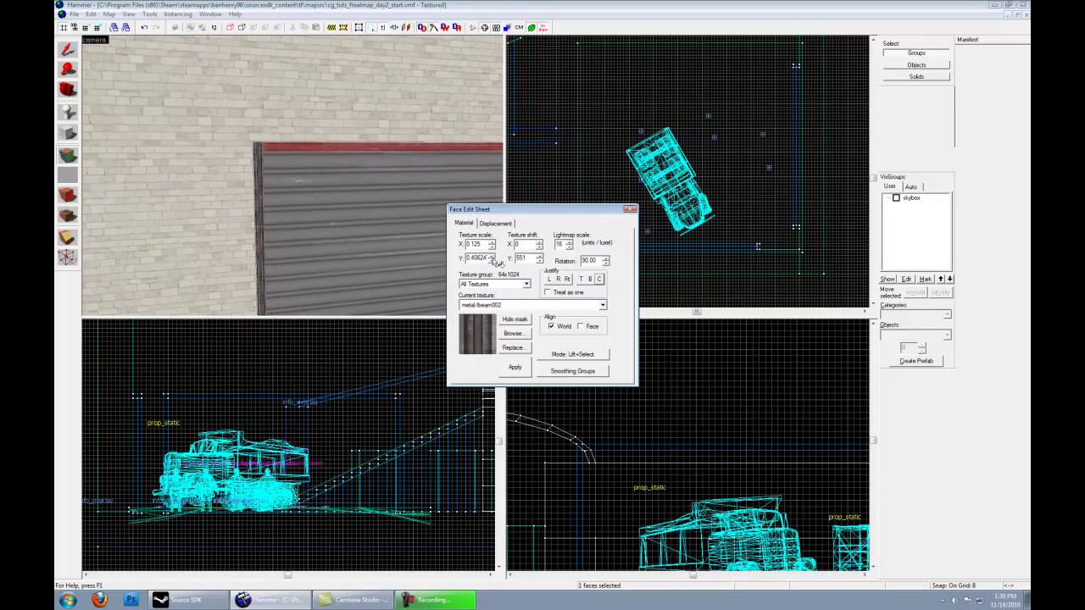
pyautogui.click(491, 261)
pyautogui.click(490, 262)
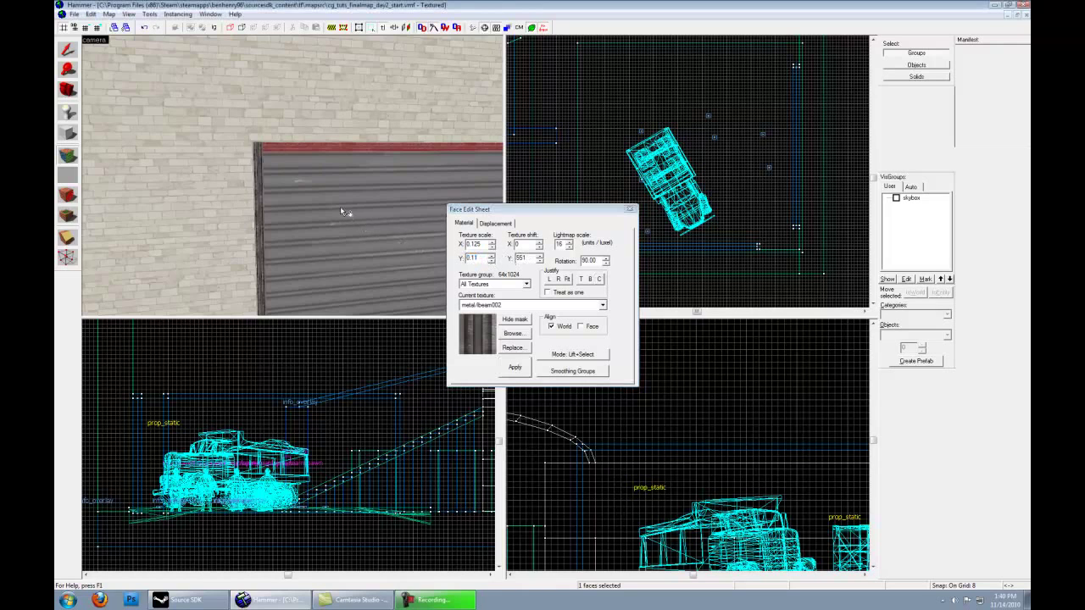
pyautogui.click(629, 209)
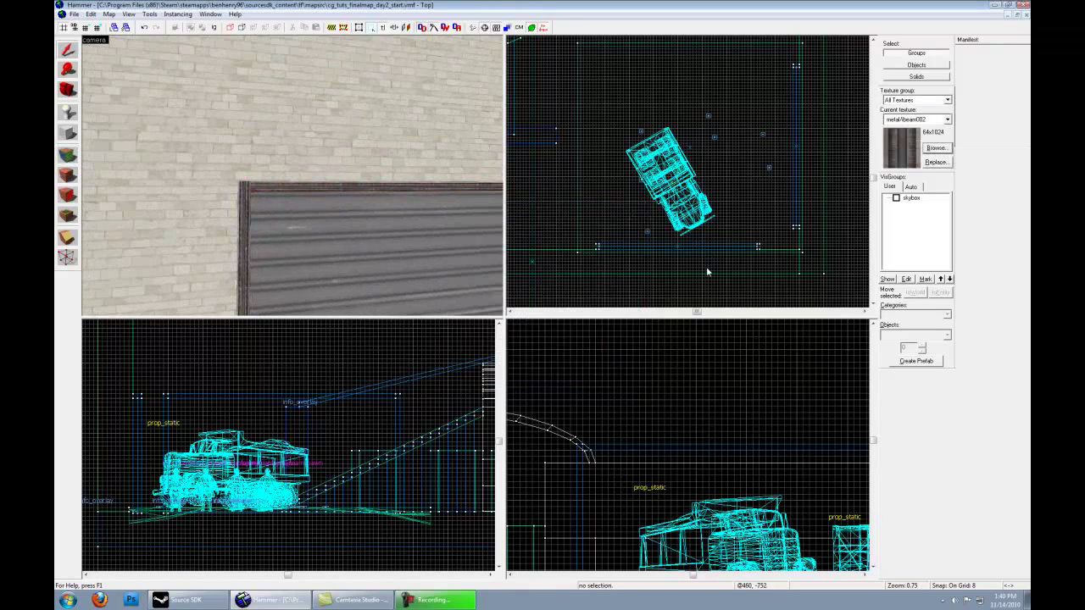
# Check the retextured door frames around the dump truck in the 3D view and save the map.
pyautogui.press('z')
pyautogui.press('s')
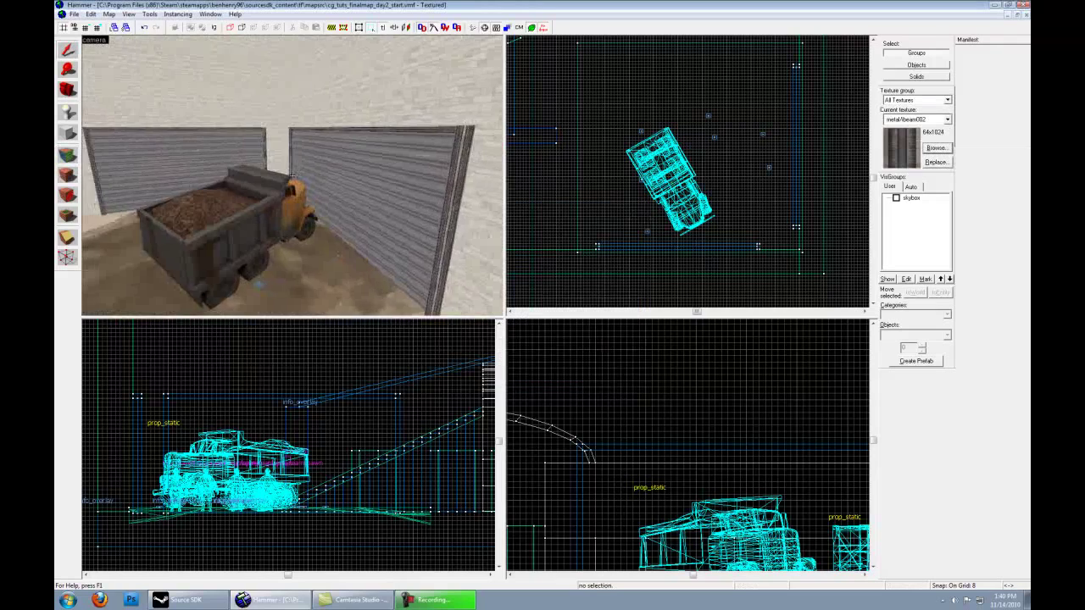
pyautogui.press('w')
pyautogui.press('s')
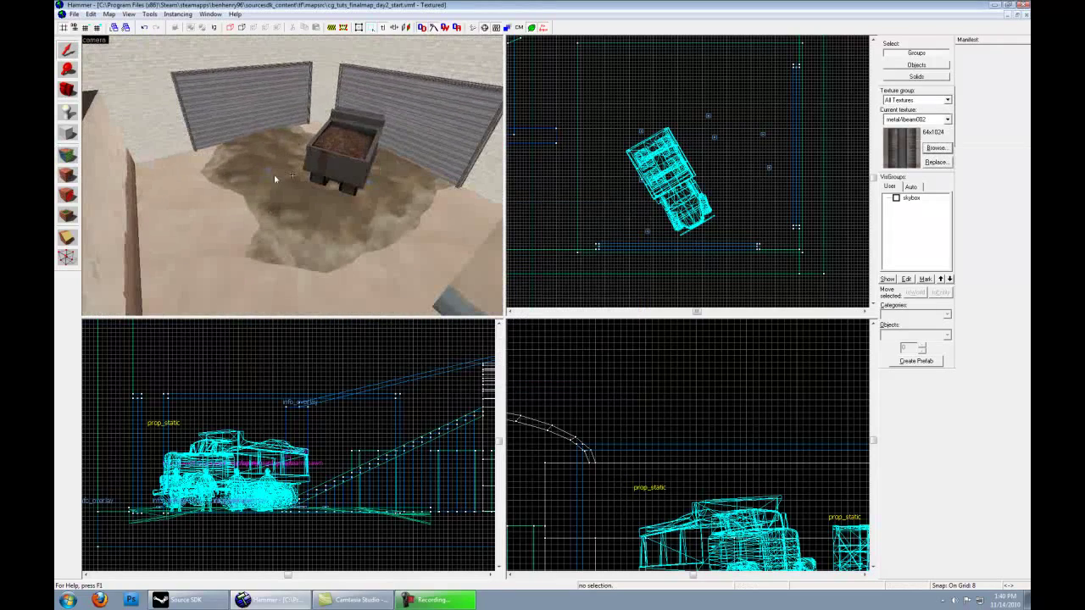
pyautogui.click(74, 15)
pyautogui.click(86, 60)
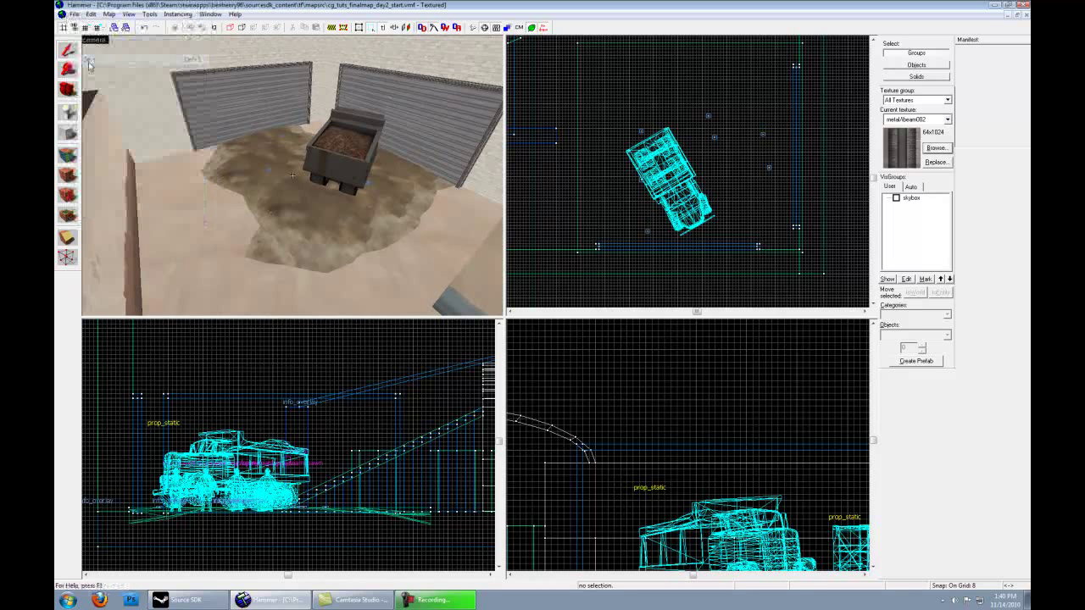
# Examine the dump truck area and its surrounding walls from several angles in the 3D view.
pyautogui.press('z')
pyautogui.press('w')
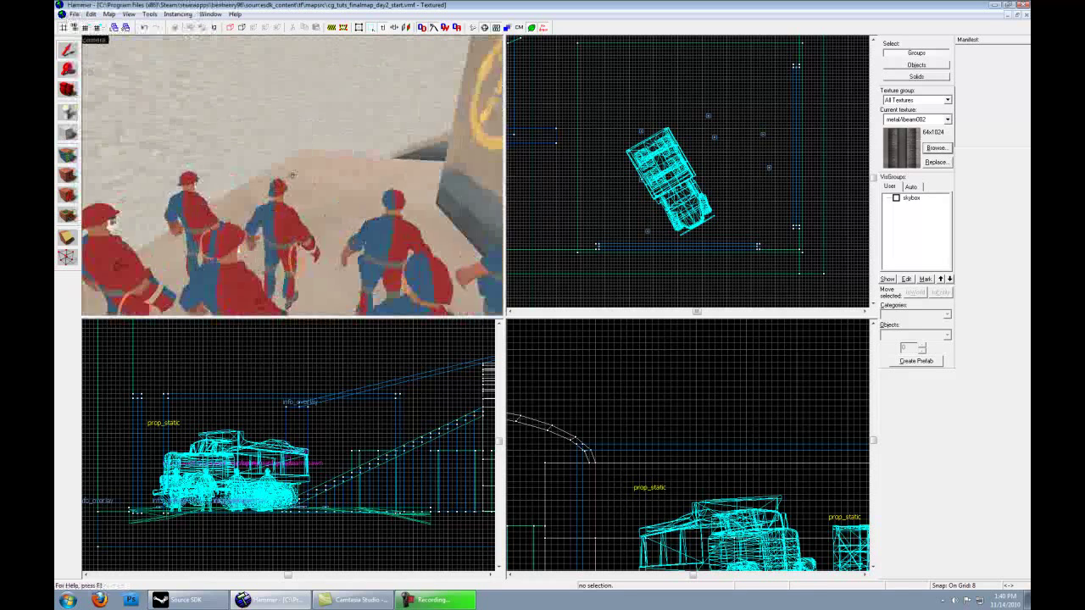
pyautogui.press('s')
pyautogui.press('w')
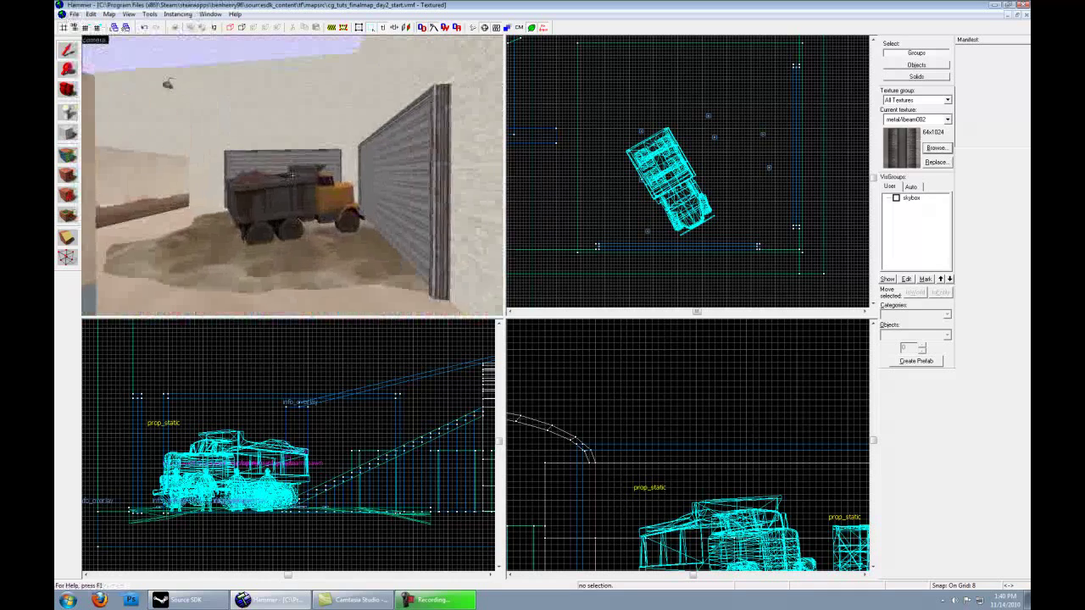
pyautogui.press('s')
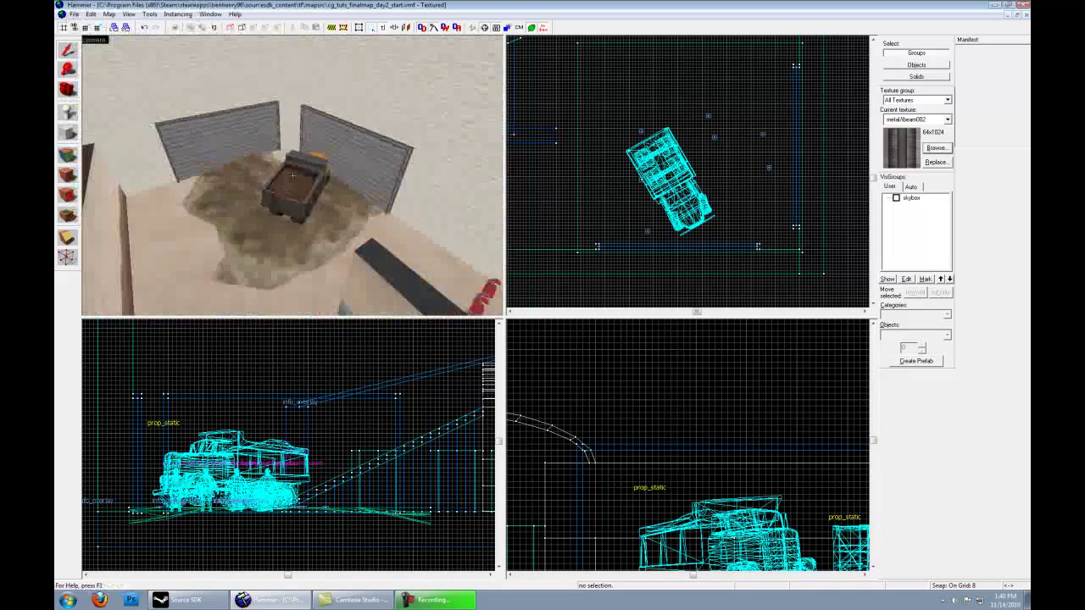
pyautogui.press('w')
pyautogui.press('z')
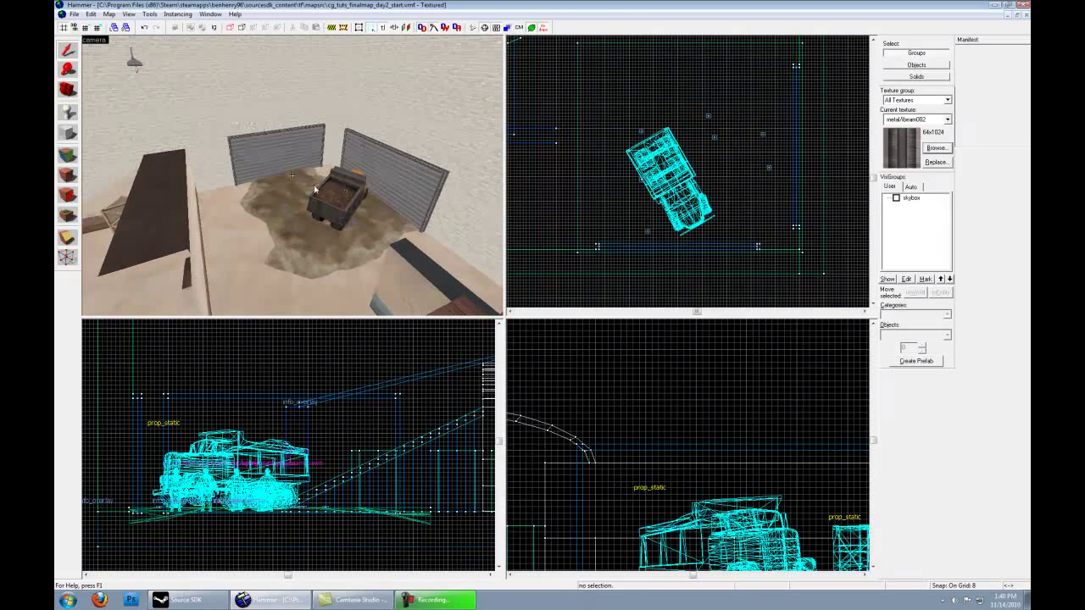
# Start a new block primitive and choose the metal/wall013 texture for it.
pyautogui.click(68, 133)
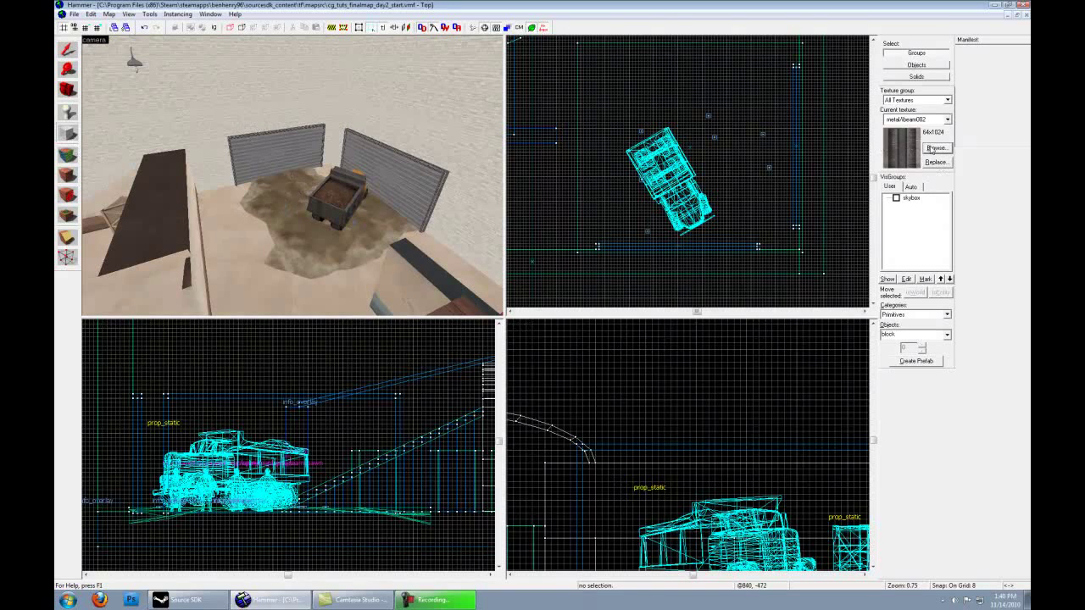
pyautogui.click(934, 148)
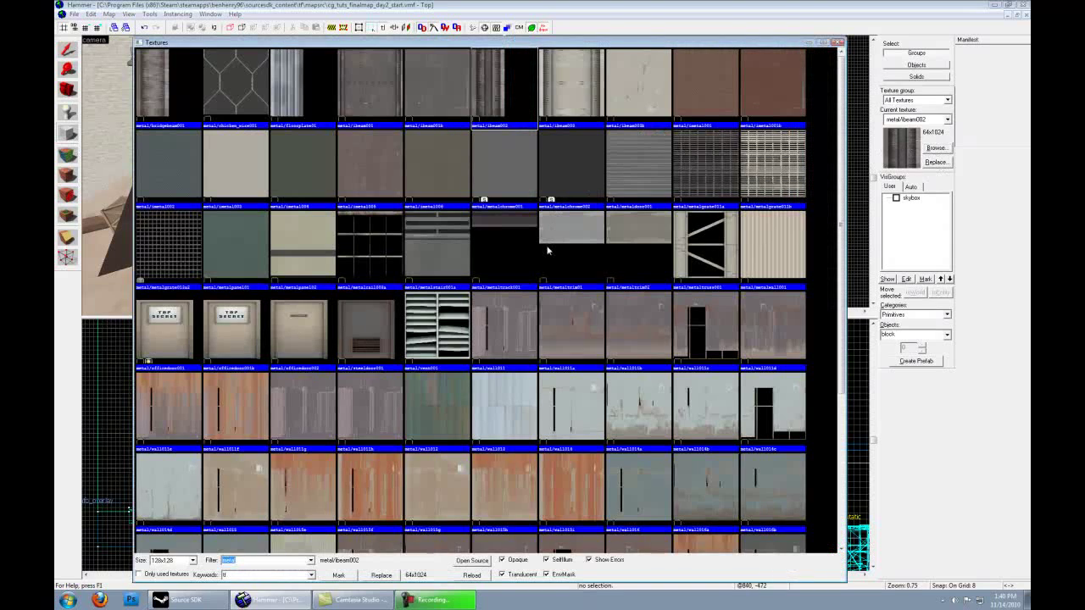
pyautogui.click(534, 356)
pyautogui.scroll(-3, 528, 345)
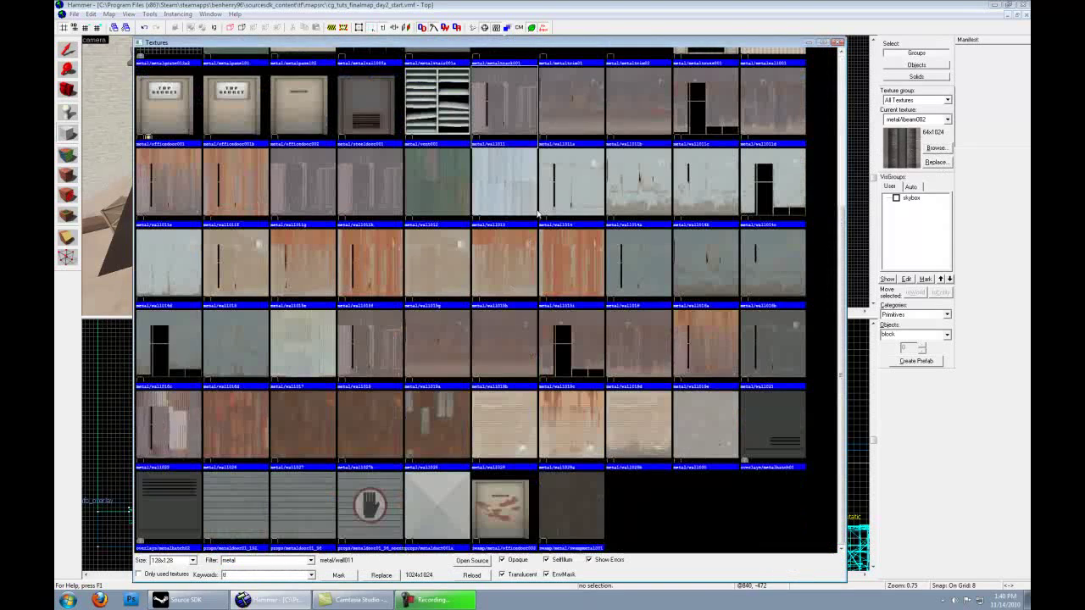
pyautogui.doubleClick(515, 188)
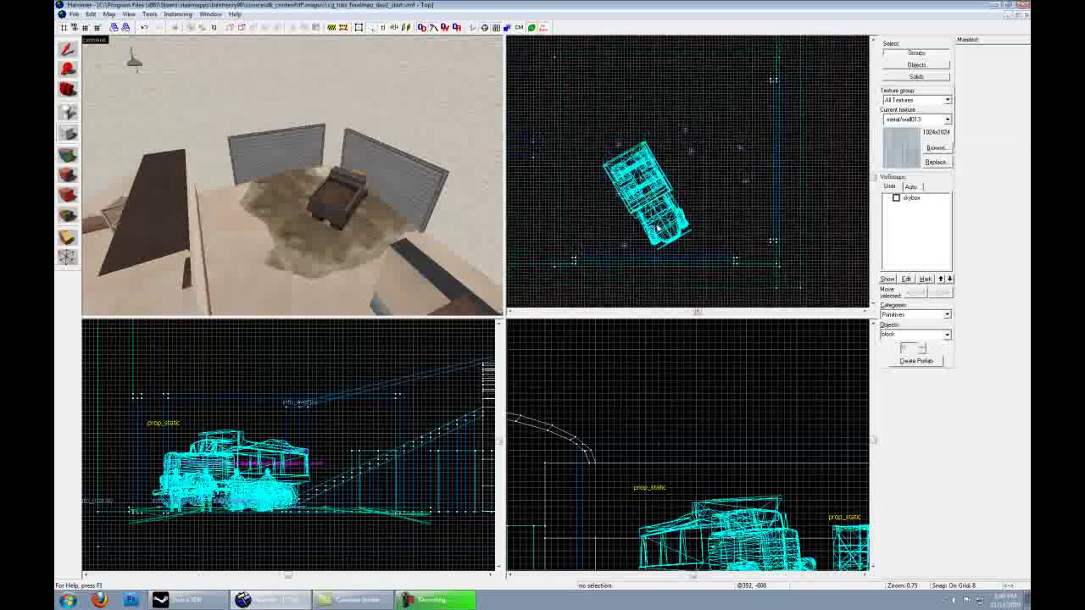
# Create a roof block 600 by 560 units and 8 units thick over the dump truck area, just above the garage doors.
pyautogui.moveTo(651, 224); pyautogui.dragTo(668, 231, button='middle')
pyautogui.moveTo(585, 269); pyautogui.dragTo(778, 87)
pyautogui.moveTo(280, 398); pyautogui.dragTo(288, 419, button='middle')
pyautogui.moveTo(298, 424); pyautogui.dragTo(296, 415)
pyautogui.press('Return')
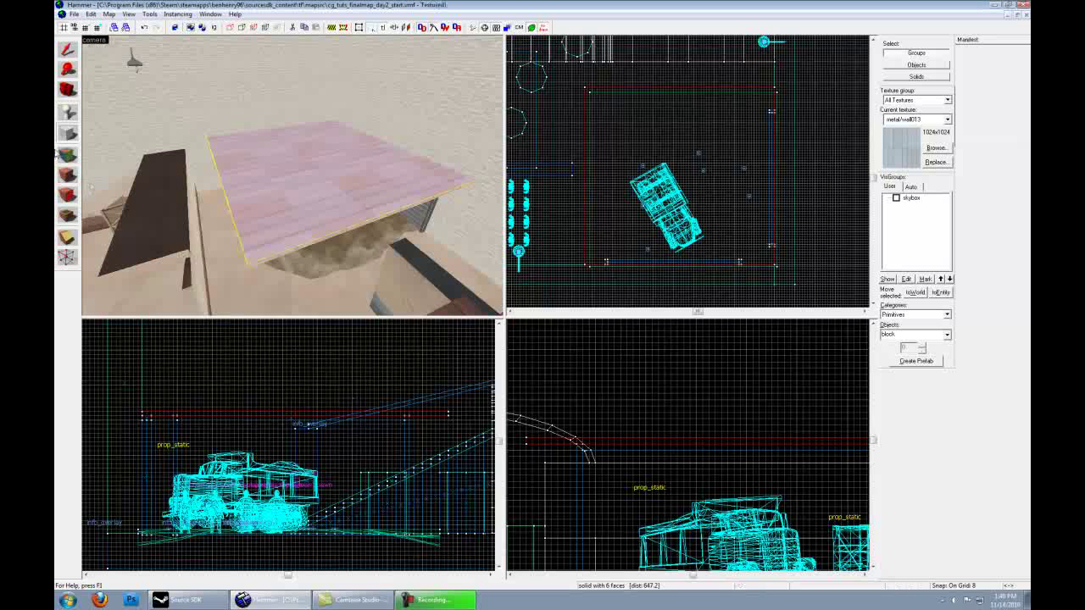
# Raise the vertices of the roof block's wall-side edge about 176 units with vertex manipulation so the roof slopes.
pyautogui.click(67, 50)
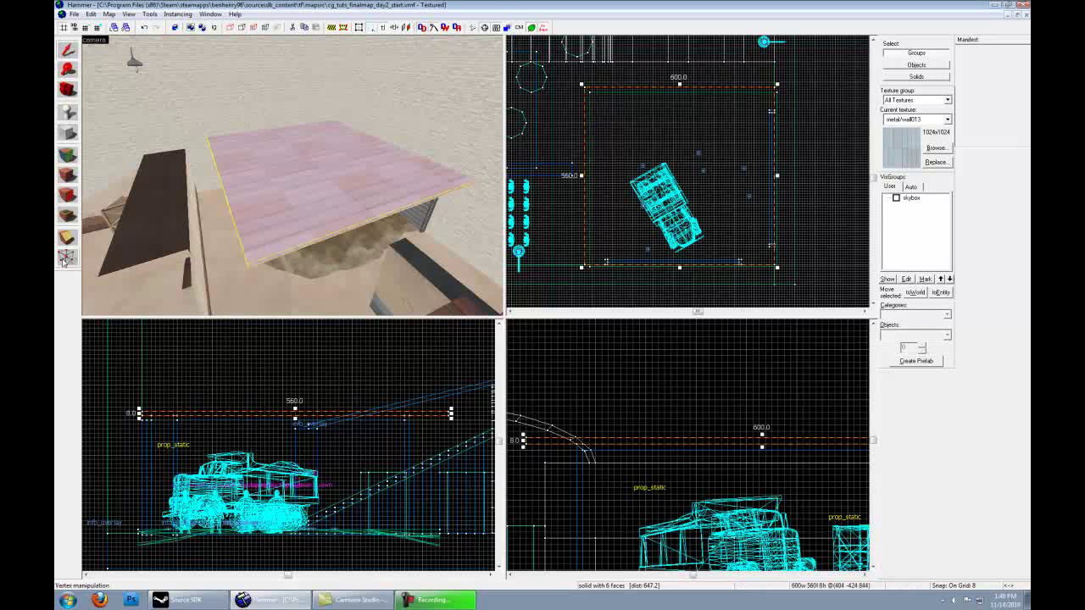
pyautogui.click(67, 257)
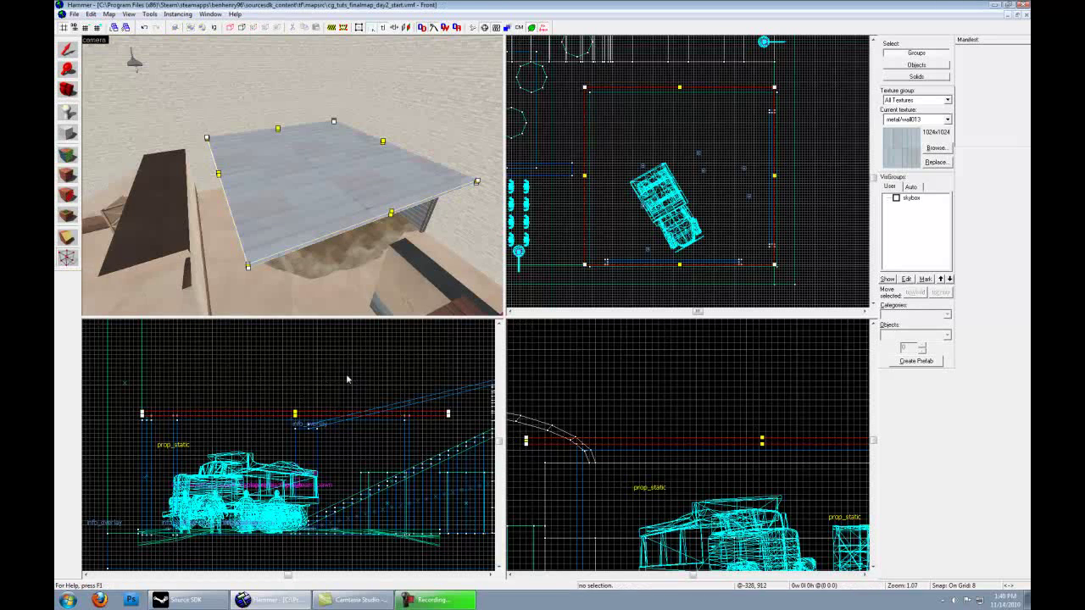
pyautogui.moveTo(162, 379); pyautogui.dragTo(165, 390, button='middle')
pyautogui.click(145, 425)
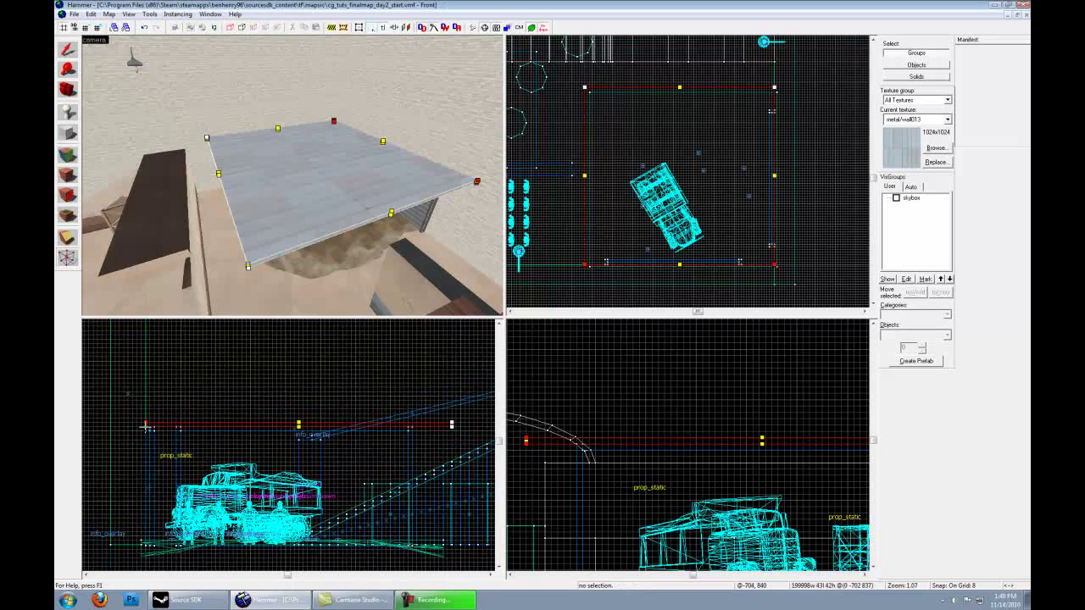
pyautogui.moveTo(145, 425); pyautogui.dragTo(145, 331)
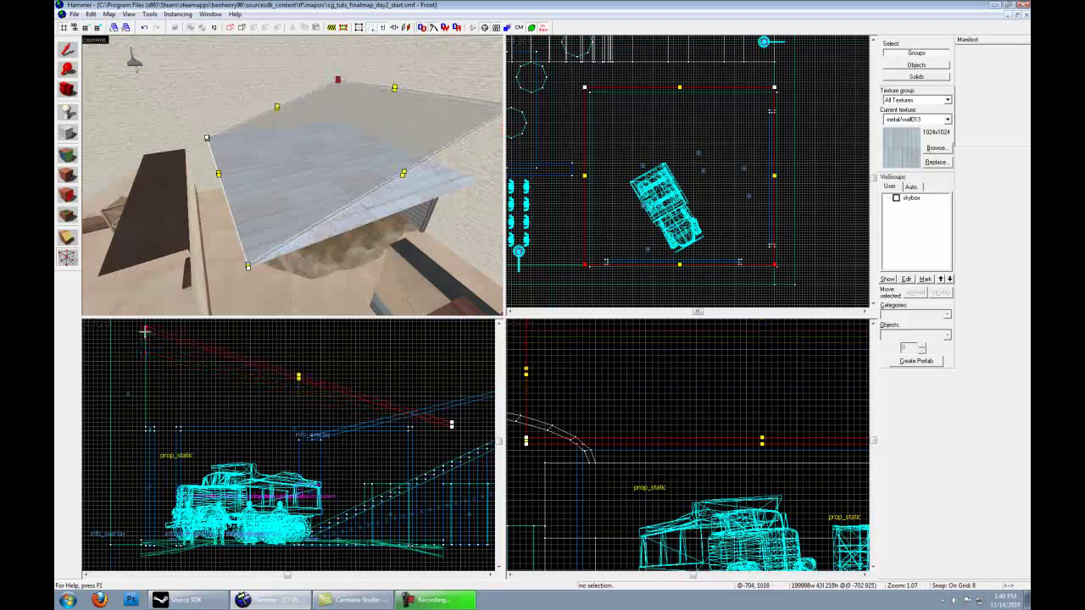
# Thicken the sloped roof by lowering its underside vertices at both ends, for an overall height of 192 units.
pyautogui.moveTo(193, 334); pyautogui.dragTo(173, 368, button='middle')
pyautogui.moveTo(116, 373); pyautogui.dragTo(132, 363)
pyautogui.moveTo(423, 472); pyautogui.dragTo(432, 464)
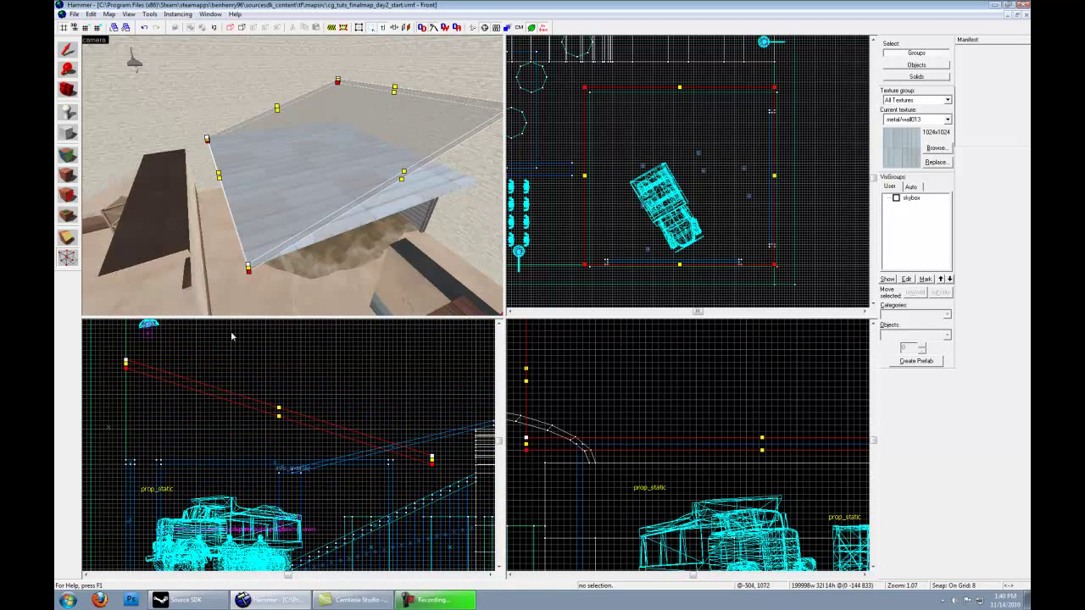
pyautogui.click(73, 58)
# Inspect the sloped metal roof above the dump truck from below and from the neighbouring buildings.
pyautogui.press('z')
pyautogui.press('w')
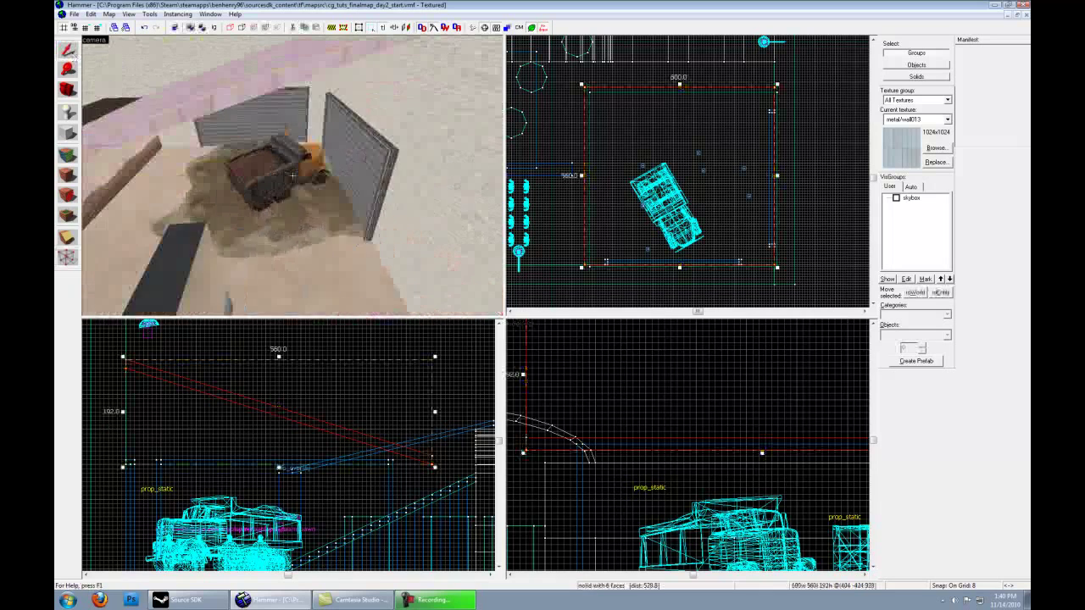
pyautogui.press('s')
pyautogui.press('d')
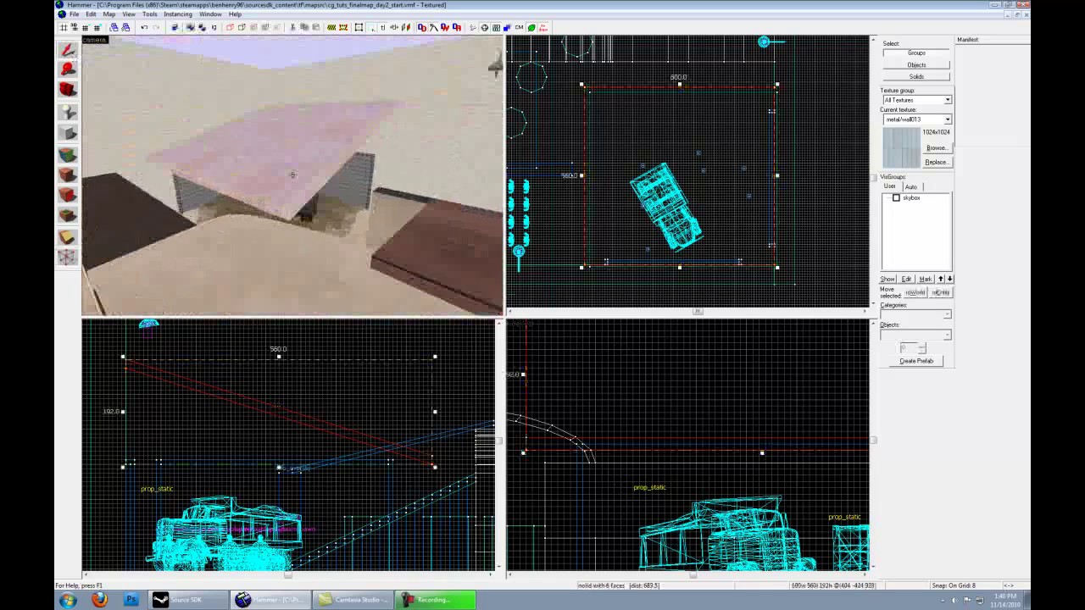
pyautogui.press('w')
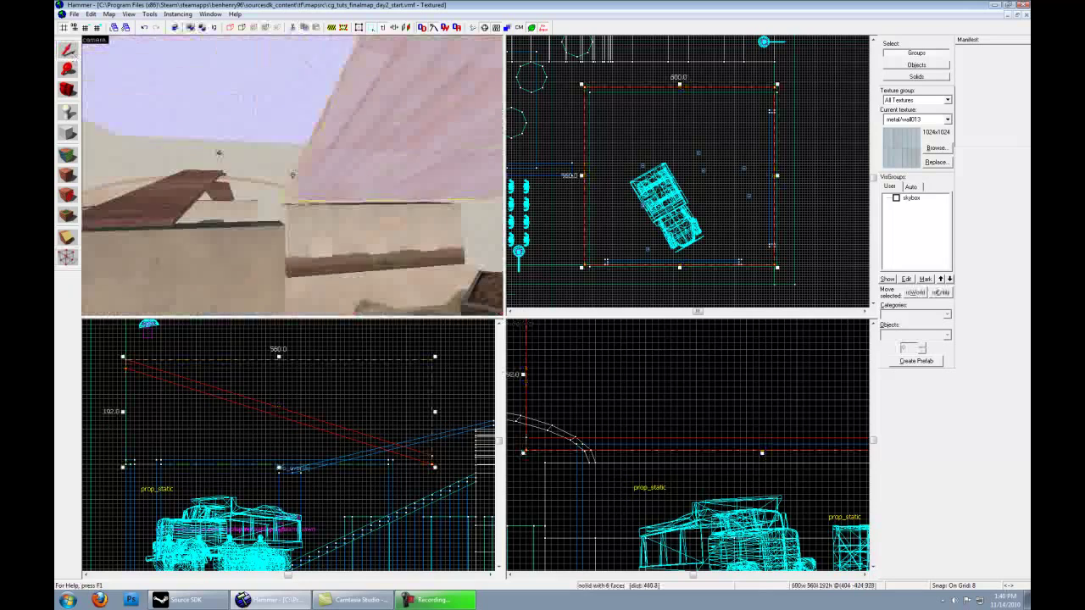
# Choose the metal/wall014d texture for a new block.
pyautogui.press('s')
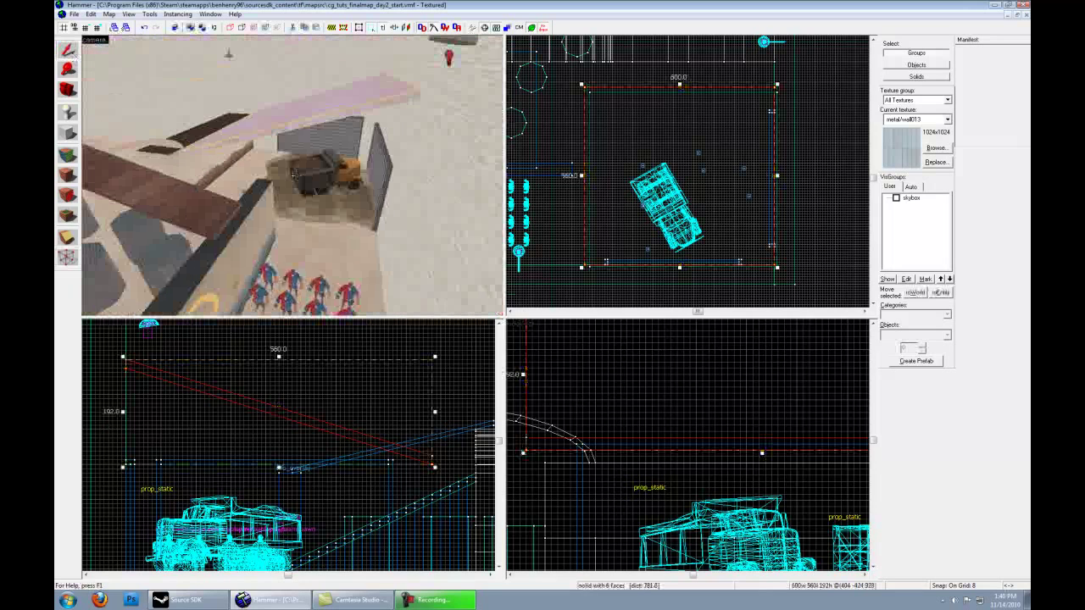
pyautogui.click(68, 134)
pyautogui.click(936, 147)
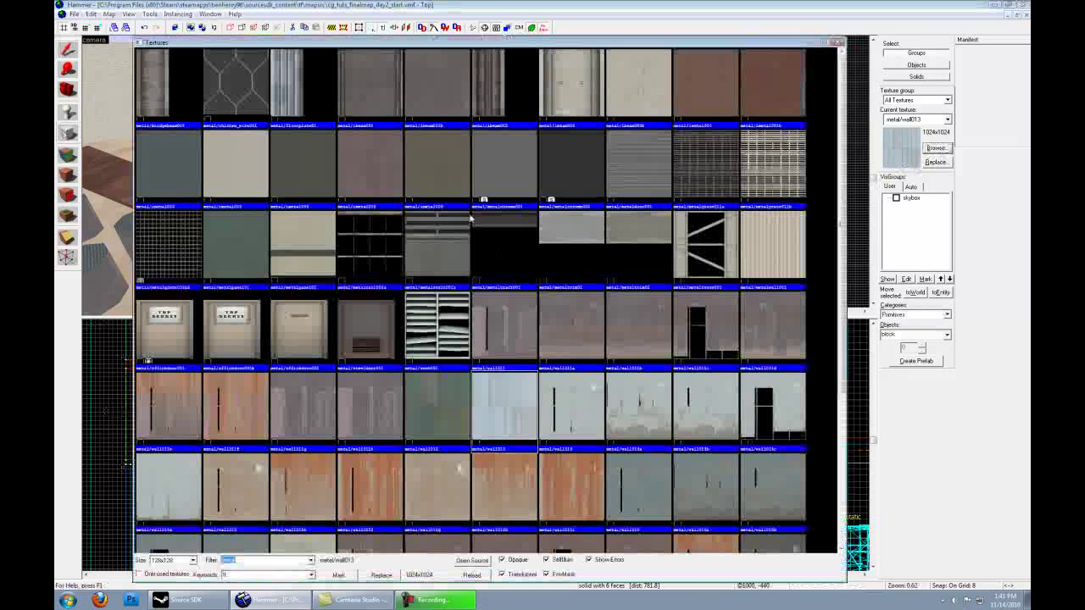
pyautogui.scroll(-3, 599, 346)
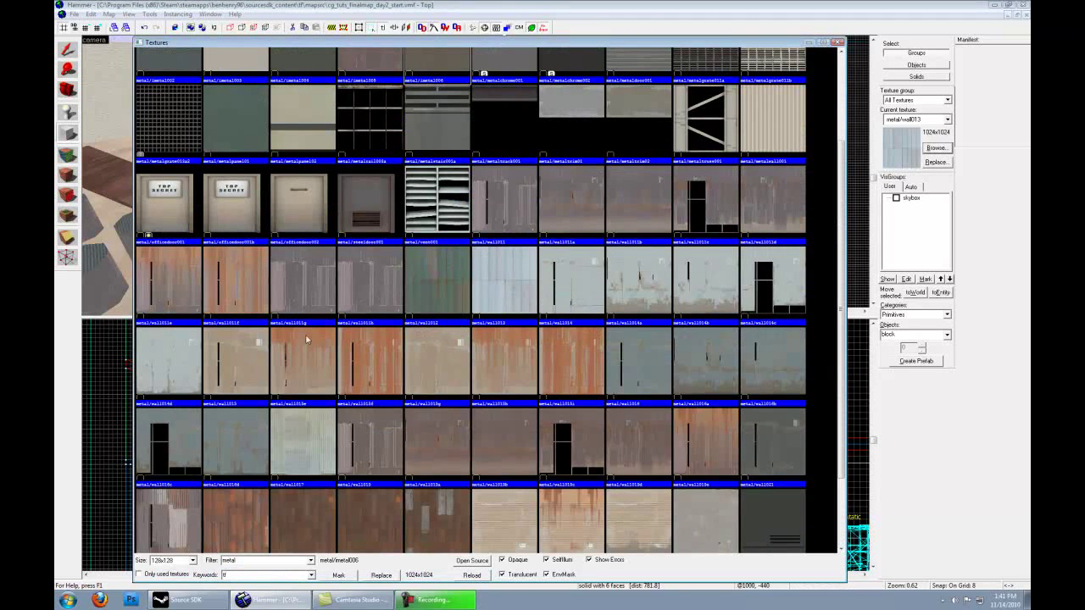
pyautogui.doubleClick(200, 351)
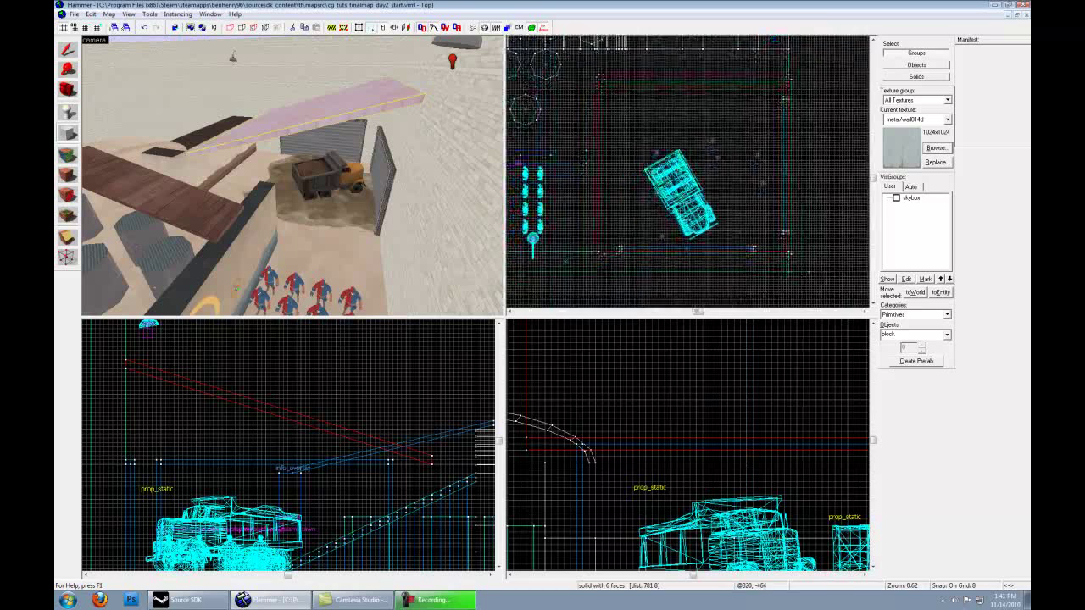
# Outline a wall block 8 units thick, 472 units long and 216 units high along the dump truck area's side, under the roof edge.
pyautogui.scroll(2, 625, 240)
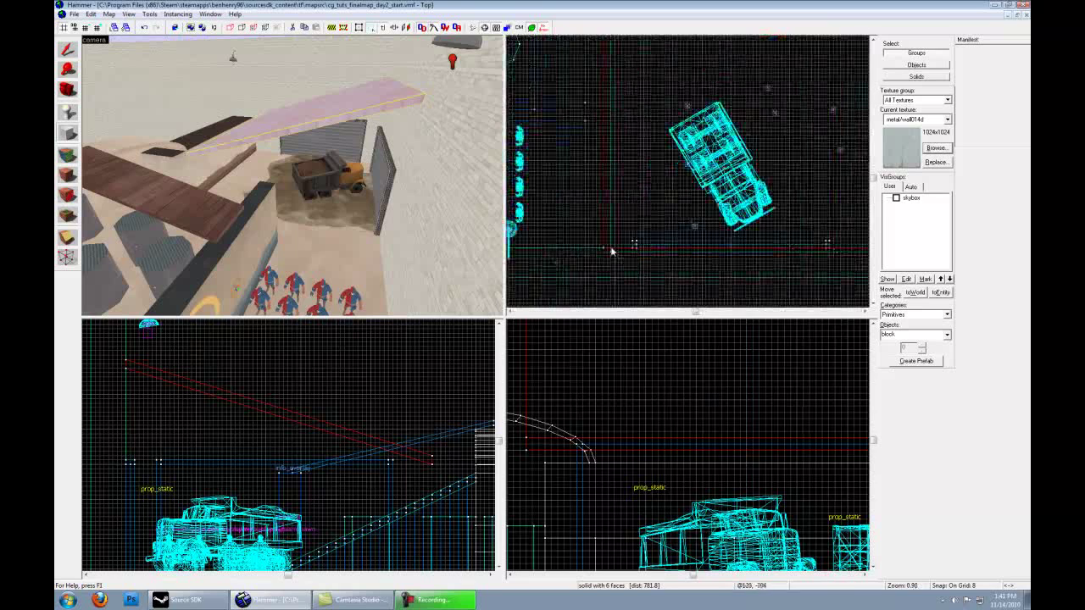
pyautogui.moveTo(612, 251); pyautogui.dragTo(588, 276, button='middle')
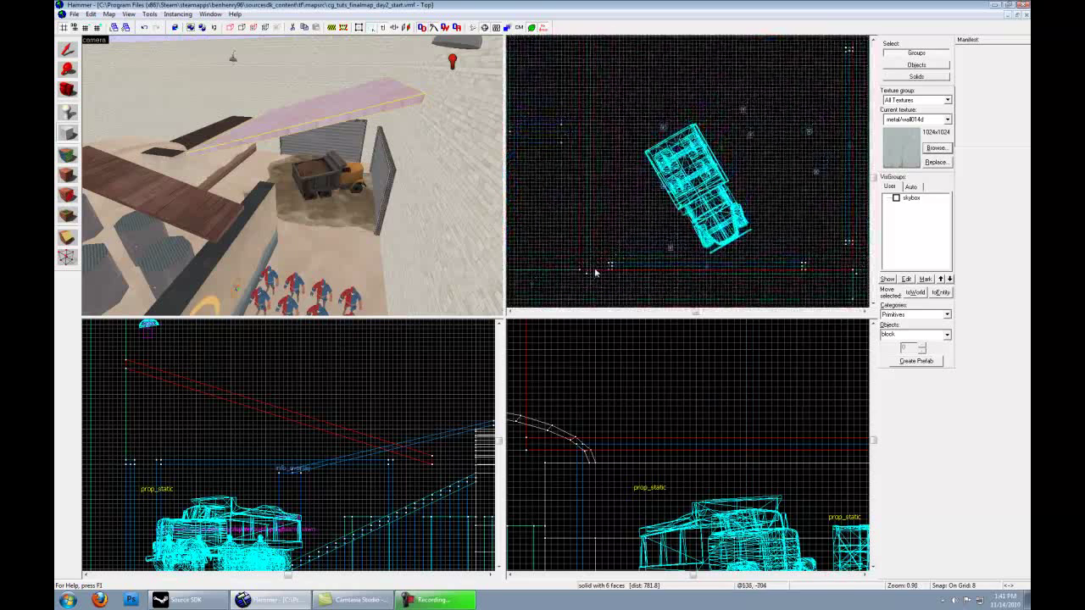
pyautogui.moveTo(594, 267); pyautogui.dragTo(597, 56)
pyautogui.moveTo(598, 56); pyautogui.dragTo(598, 126, button='middle')
pyautogui.press('z')
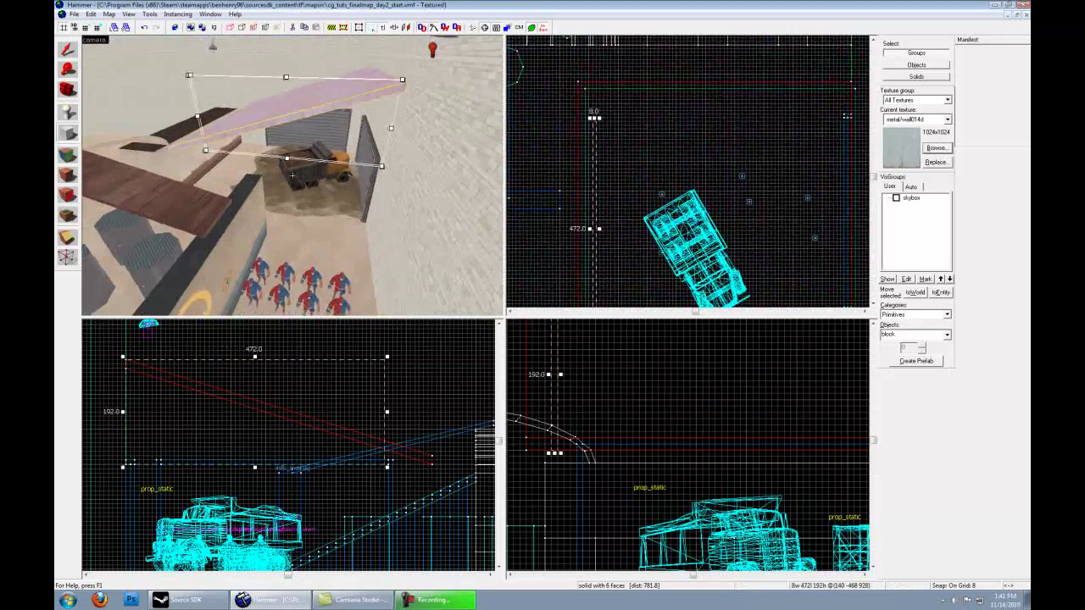
pyautogui.press('w')
pyautogui.press('z')
pyautogui.moveTo(273, 432); pyautogui.dragTo(303, 332, button='middle')
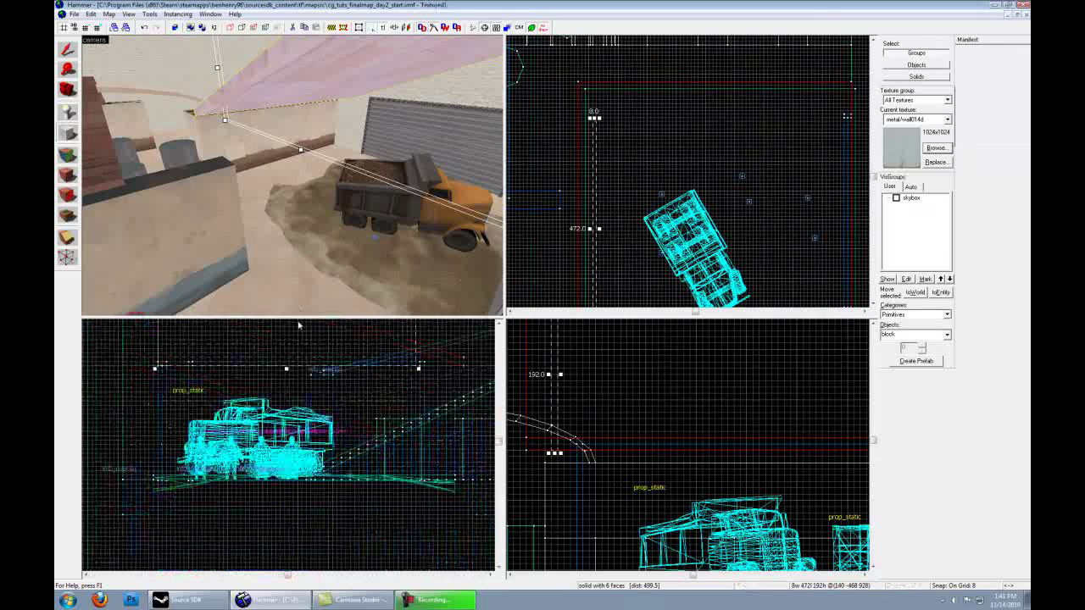
pyautogui.moveTo(296, 344); pyautogui.dragTo(289, 475)
pyautogui.press('Left')
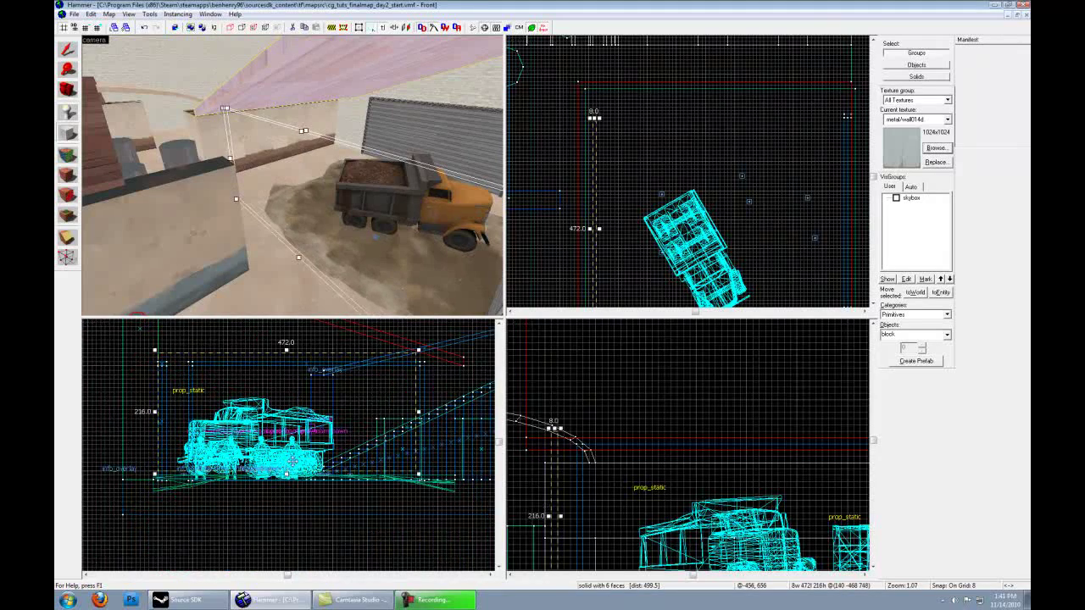
# Extend the wall block's outline down into the ground to a height of 232 units and create the wall.
pyautogui.press('z')
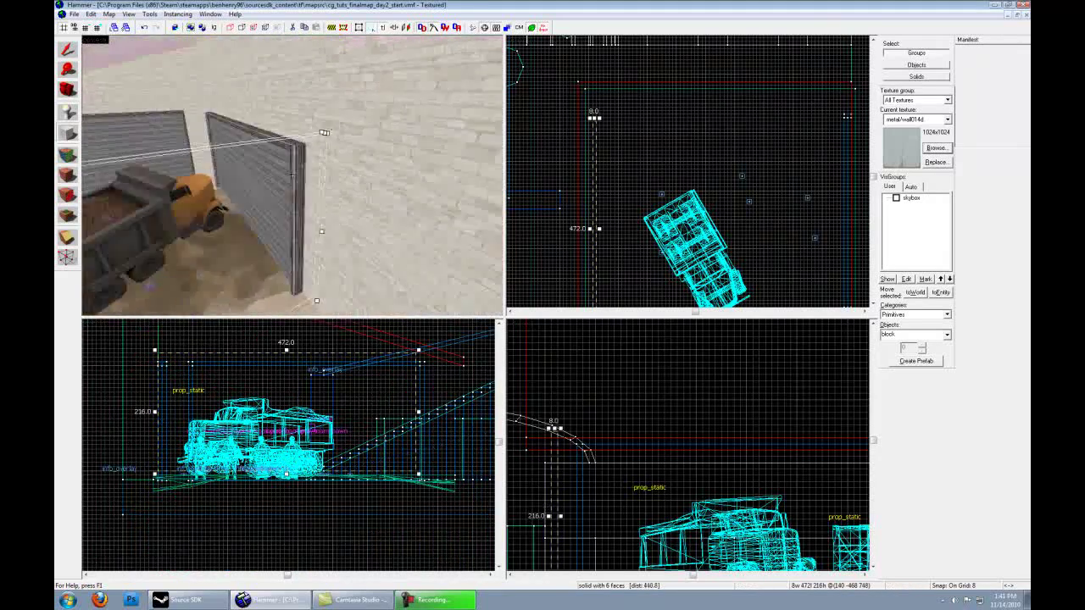
pyautogui.press('z')
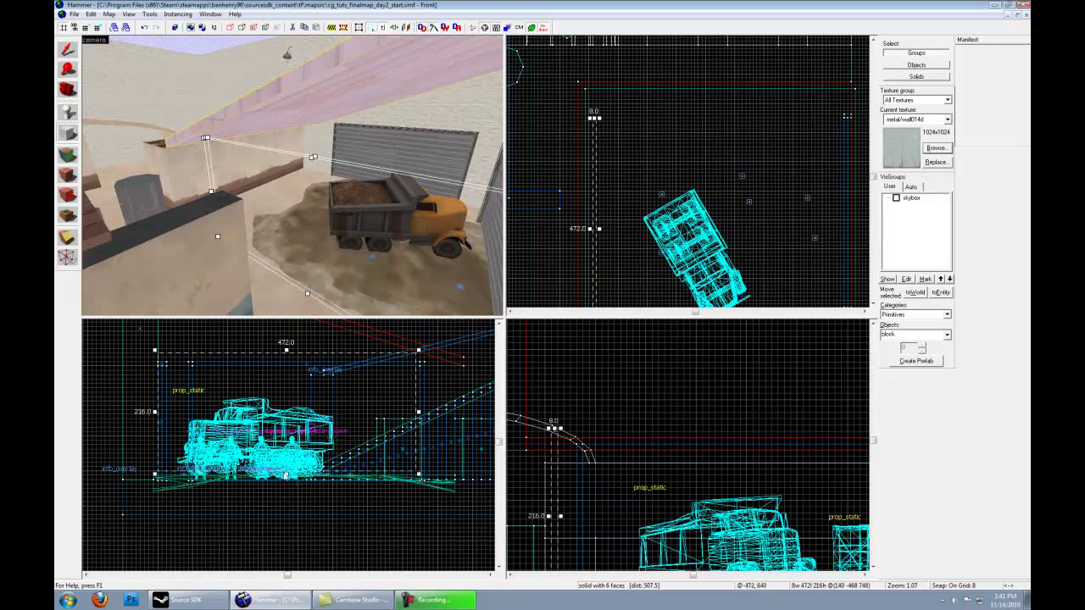
pyautogui.moveTo(286, 474); pyautogui.dragTo(286, 481)
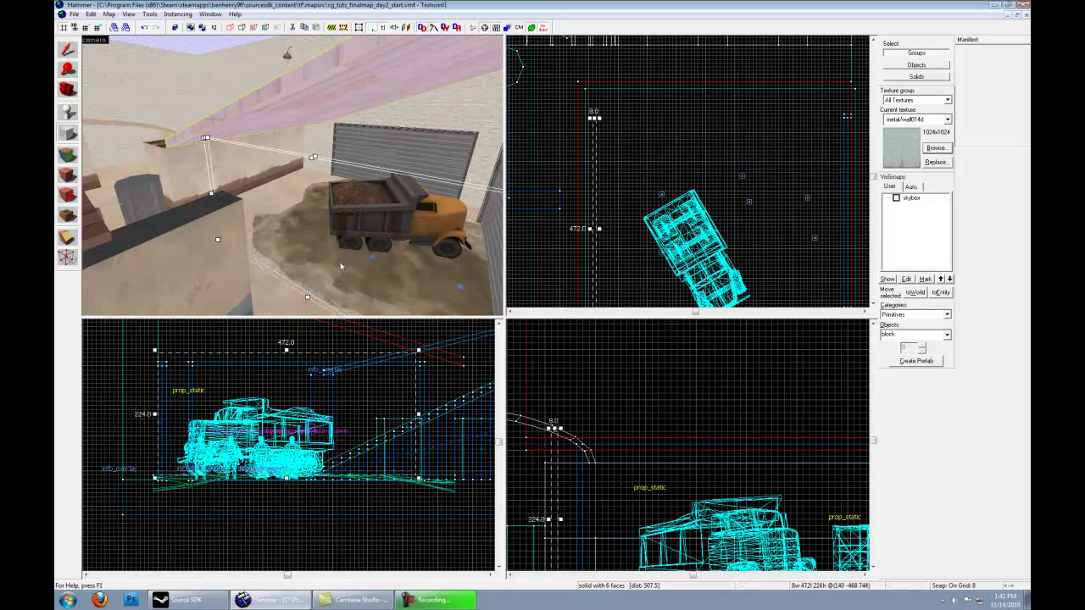
pyautogui.press('z')
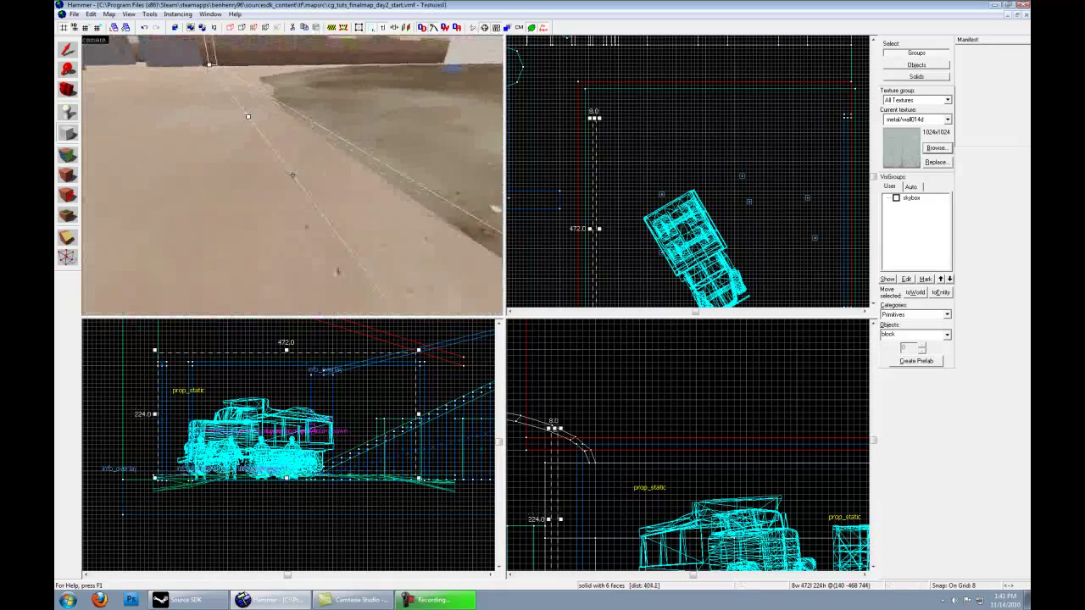
pyautogui.press('z')
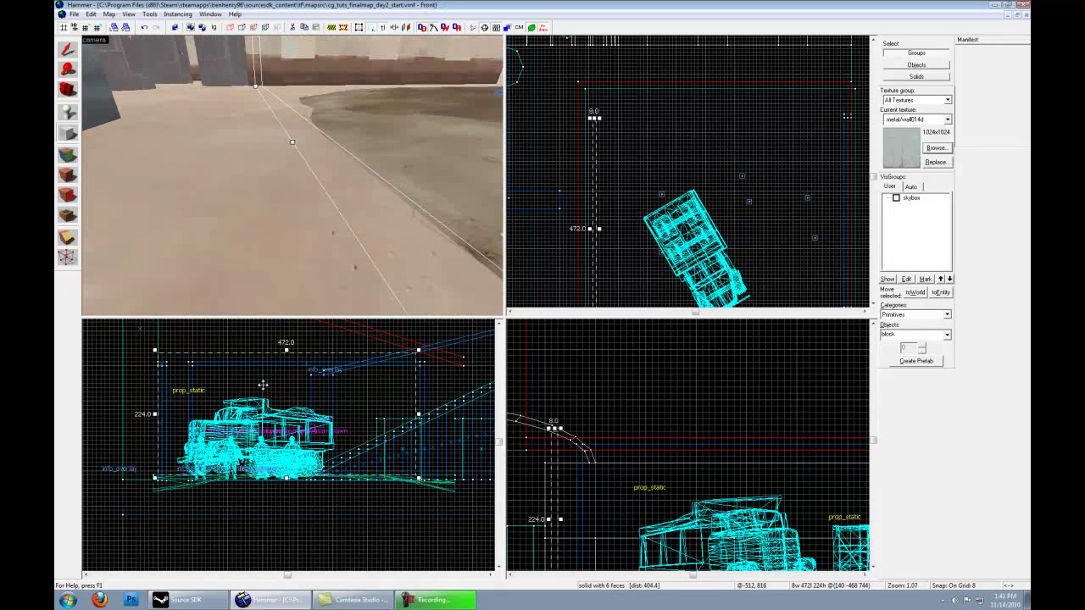
pyautogui.scroll(6, 279, 473)
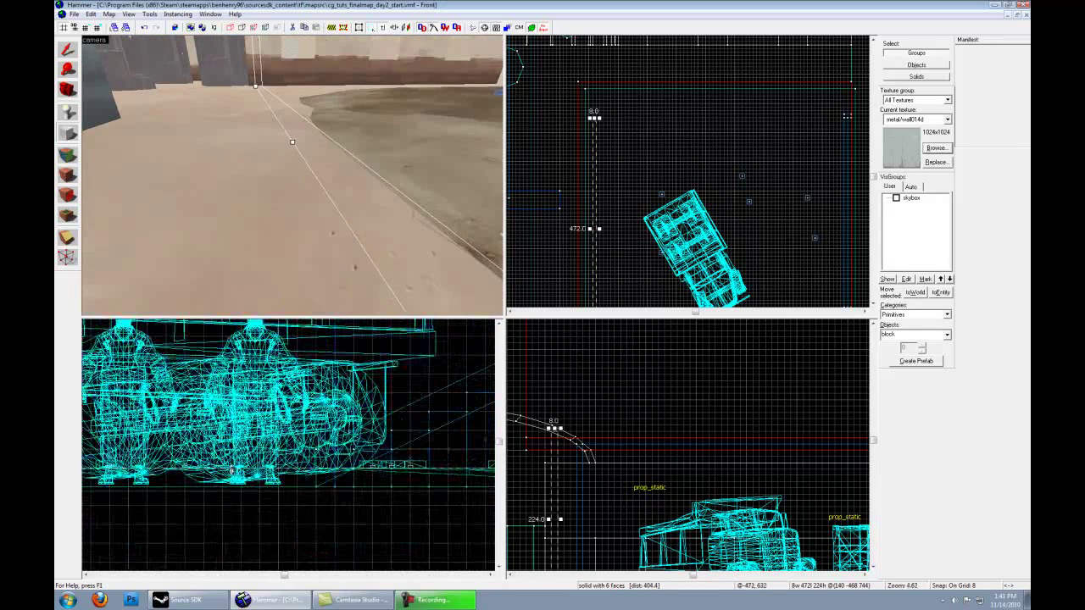
pyautogui.scroll(-7, 232, 472)
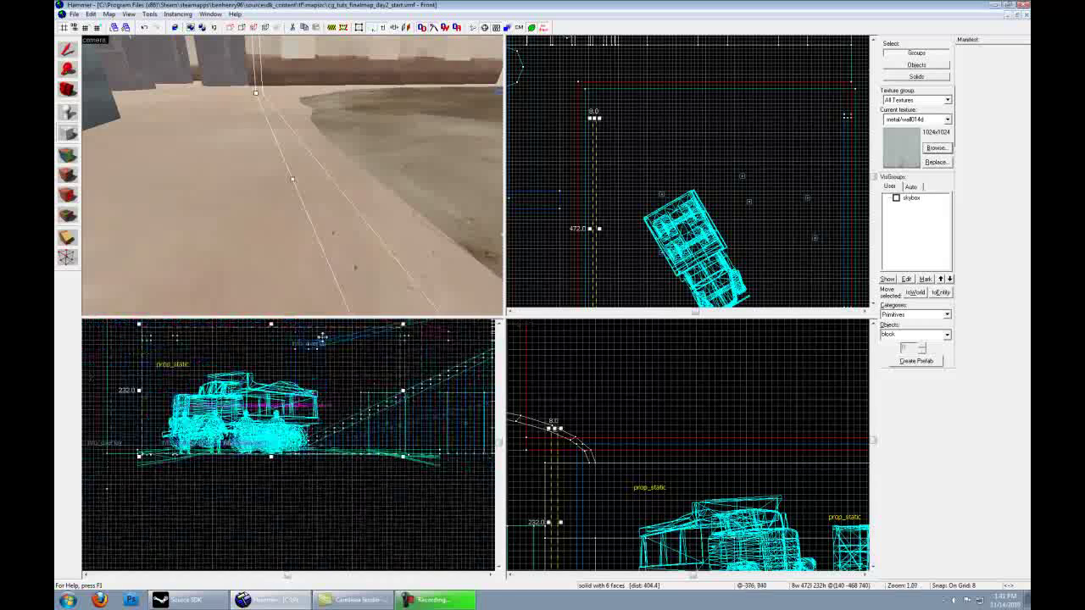
pyautogui.press('z')
pyautogui.press('s')
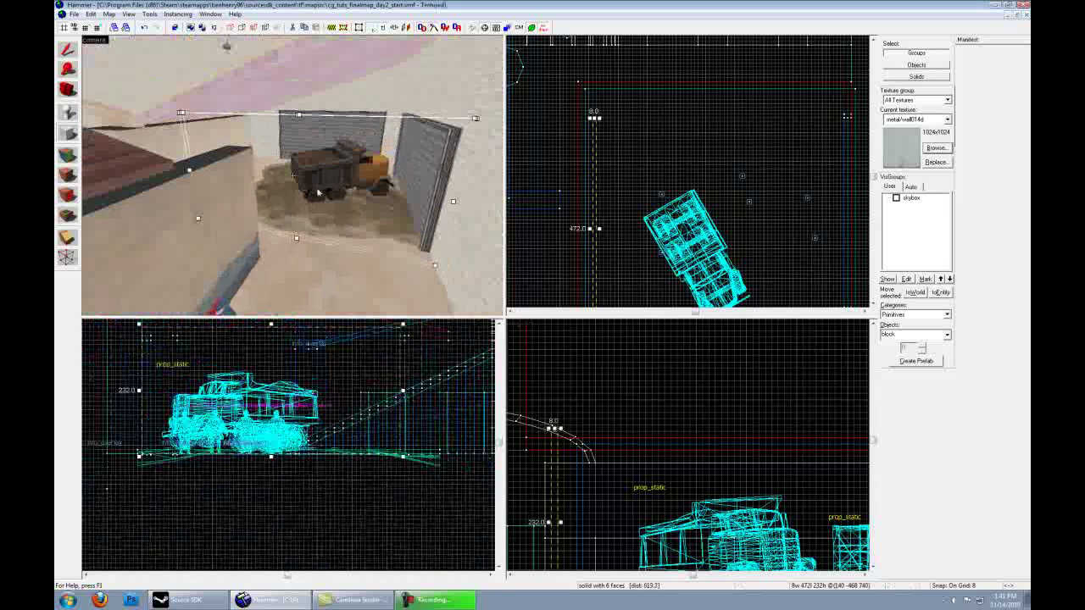
pyautogui.press('Return')
pyautogui.press('w')
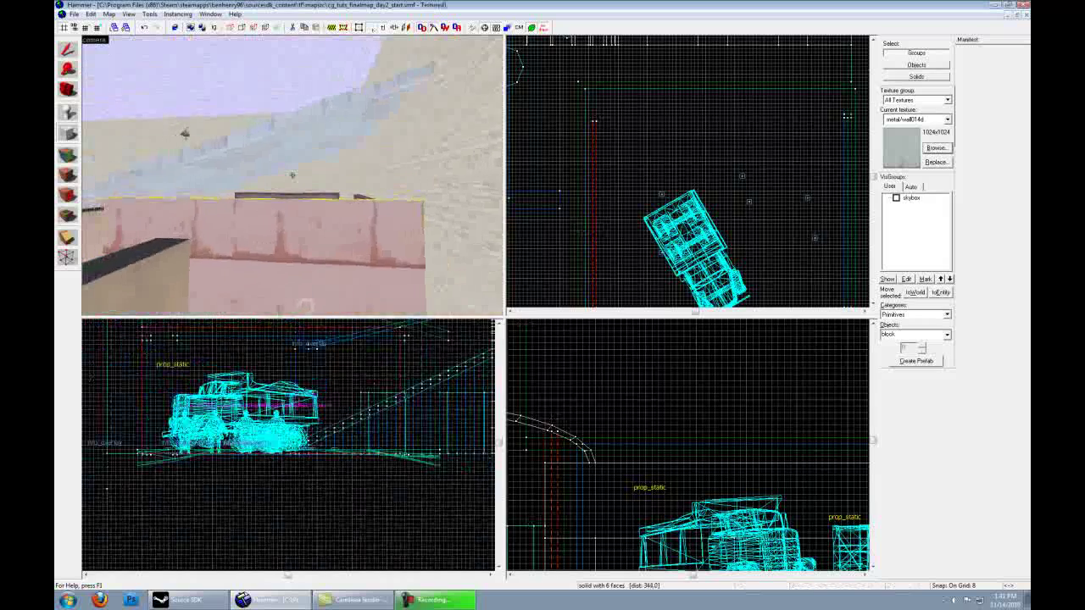
# With vertex manipulation, raise the metal wall's top vertices at both ends so its upper edge follows the sloped roof's underside.
pyautogui.press('z')
pyautogui.click(70, 261)
pyautogui.moveTo(124, 339); pyautogui.dragTo(151, 415, button='middle')
pyautogui.moveTo(168, 405); pyautogui.dragTo(168, 320)
pyautogui.scroll(3, 423, 415)
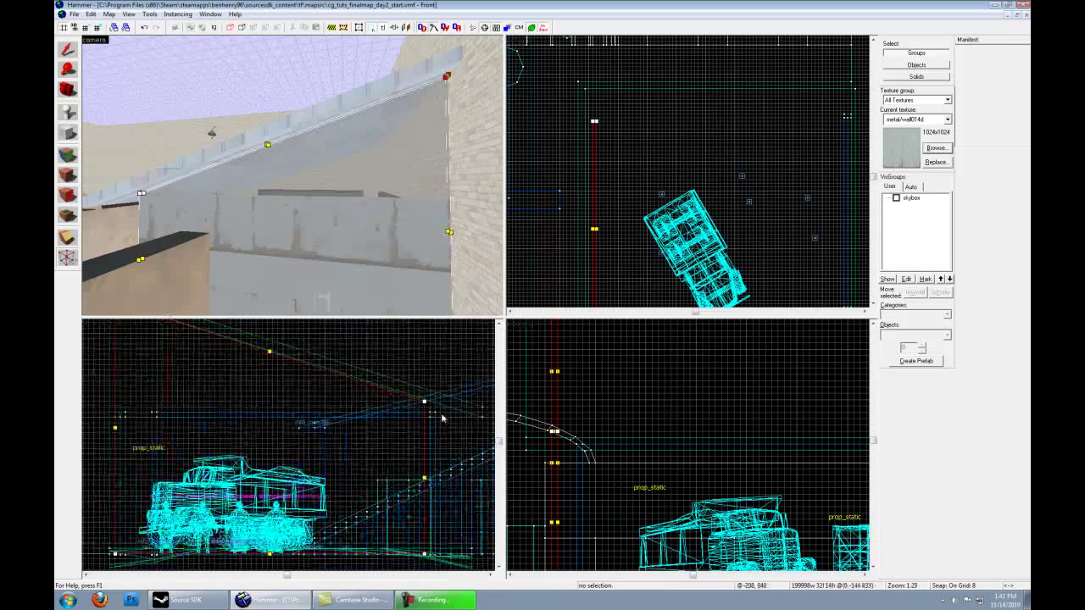
pyautogui.moveTo(342, 386)
pyautogui.mouseDown()
pyautogui.moveTo(311, 378)
pyautogui.moveTo(326, 378)
pyautogui.mouseUp()
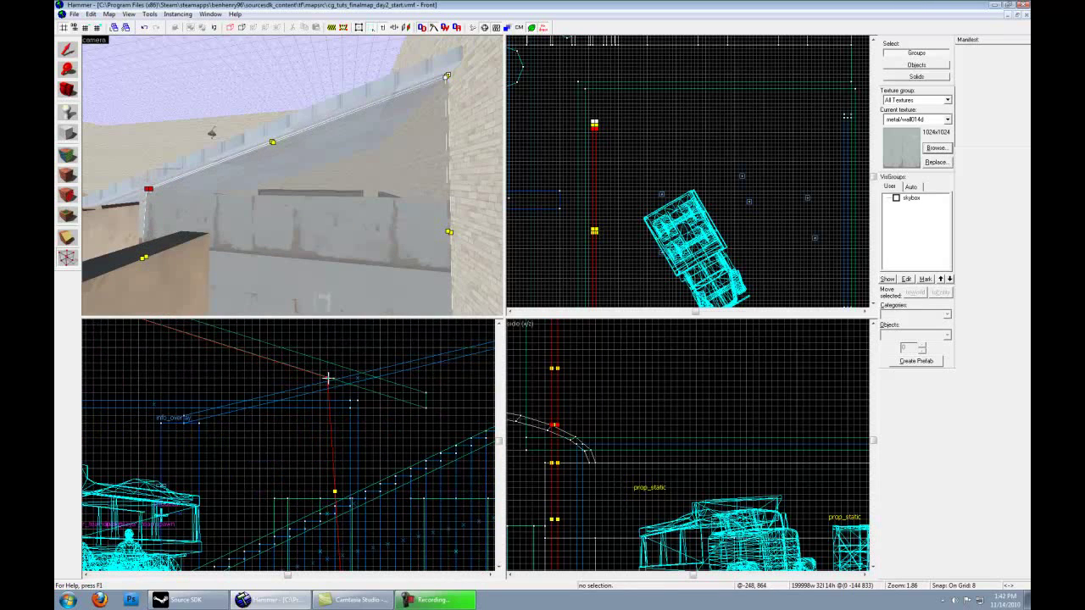
# Move the bottom vertices at the metal wall's low end directly beneath its top vertices to make that end vertical.
pyautogui.moveTo(325, 439); pyautogui.dragTo(300, 383, button='middle')
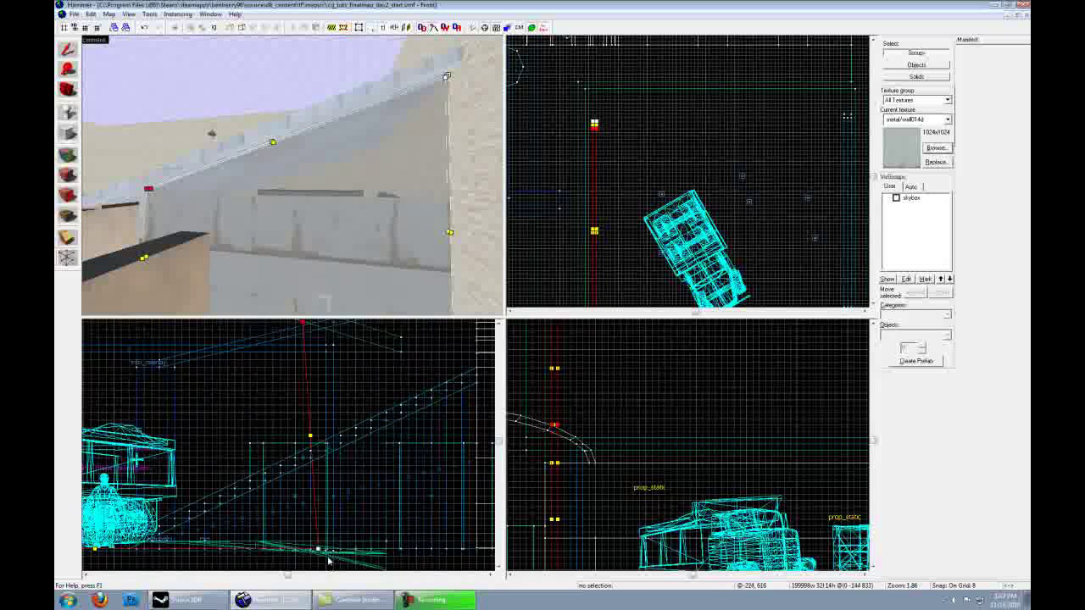
pyautogui.moveTo(320, 552); pyautogui.dragTo(301, 549)
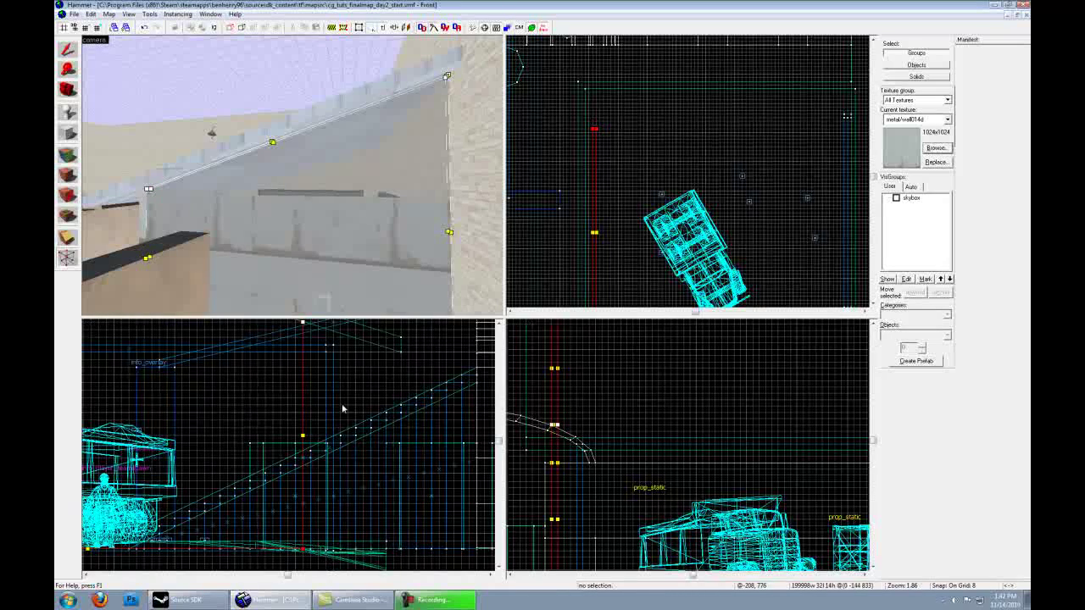
pyautogui.scroll(-3, 343, 409)
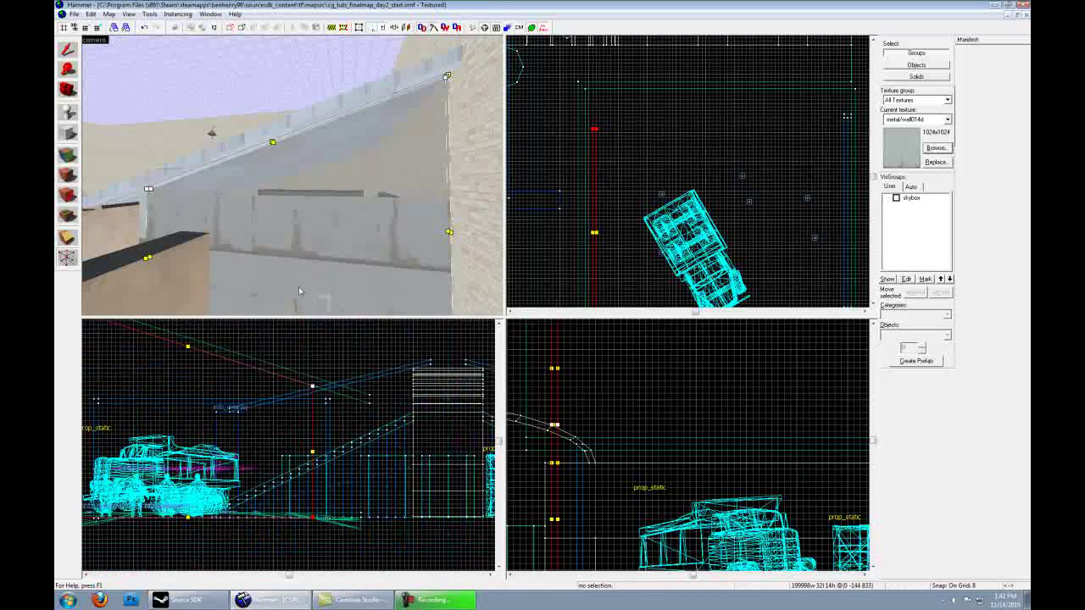
# Select the metal wall beside the dump truck and examine how its edges meet the sloped roof from several sides.
pyautogui.press('z')
pyautogui.press('w')
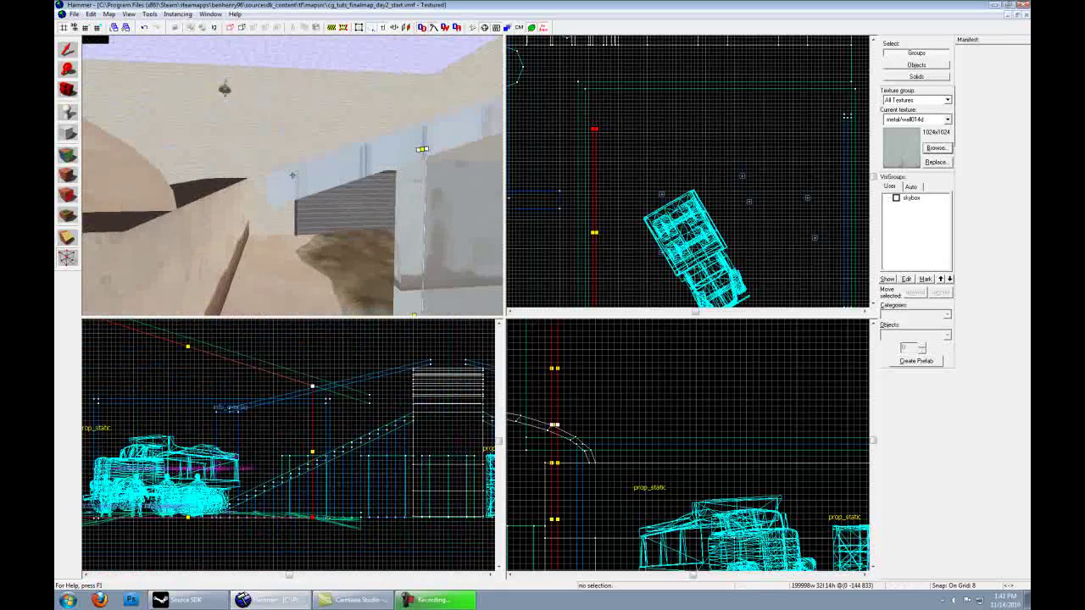
pyautogui.press('z')
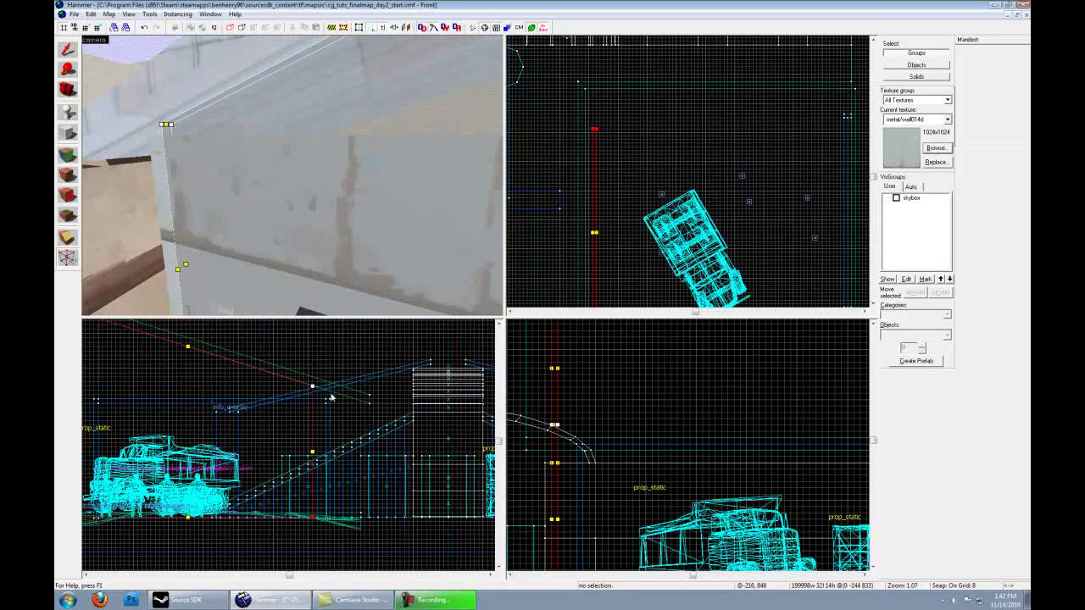
pyautogui.click(70, 53)
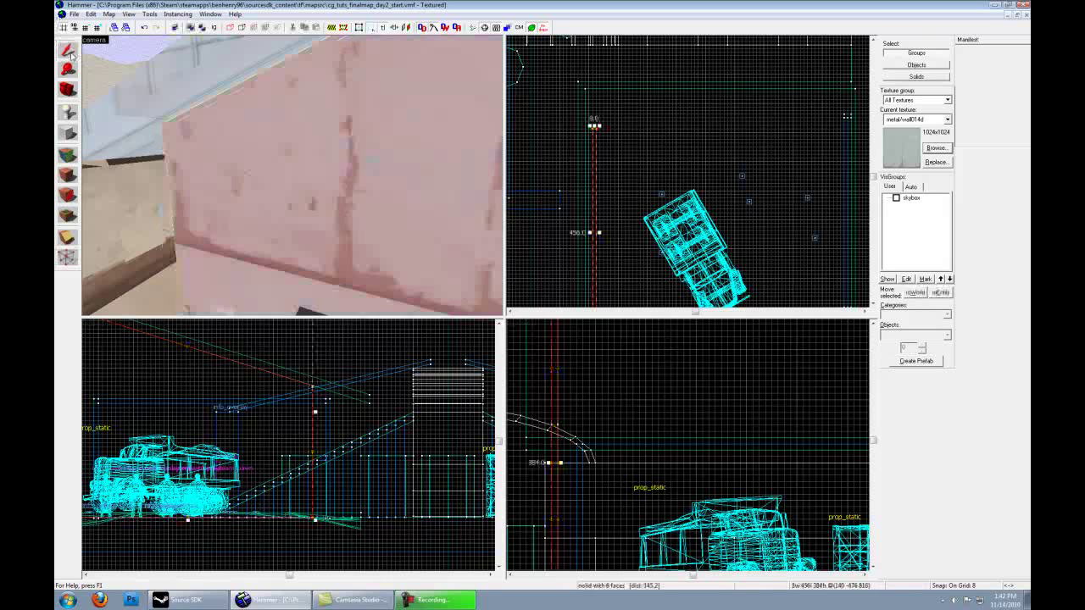
pyautogui.scroll(-2, 254, 350)
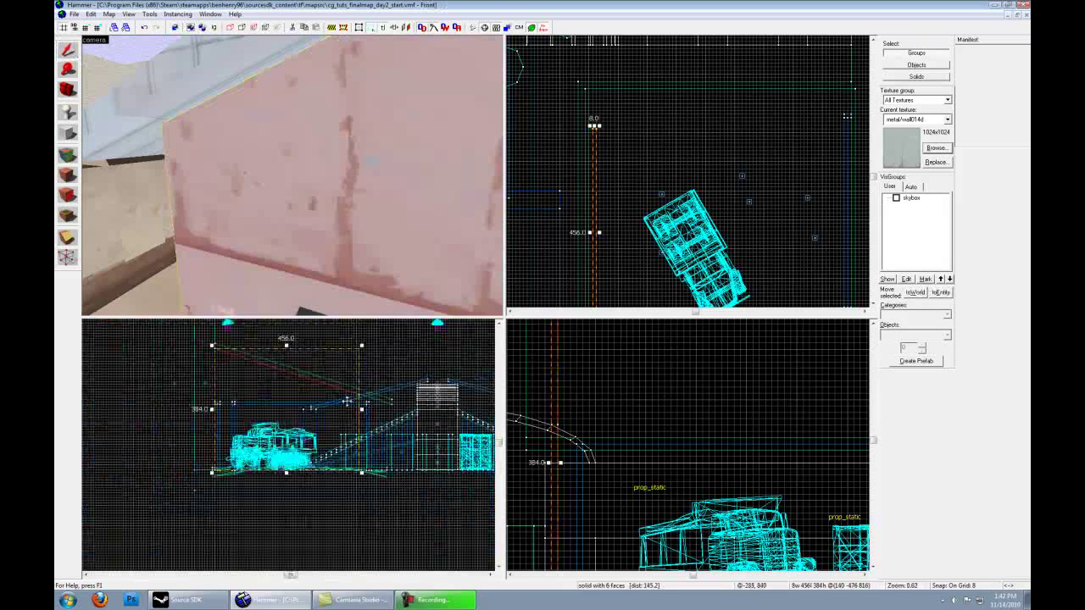
pyautogui.press('z')
pyautogui.press('s')
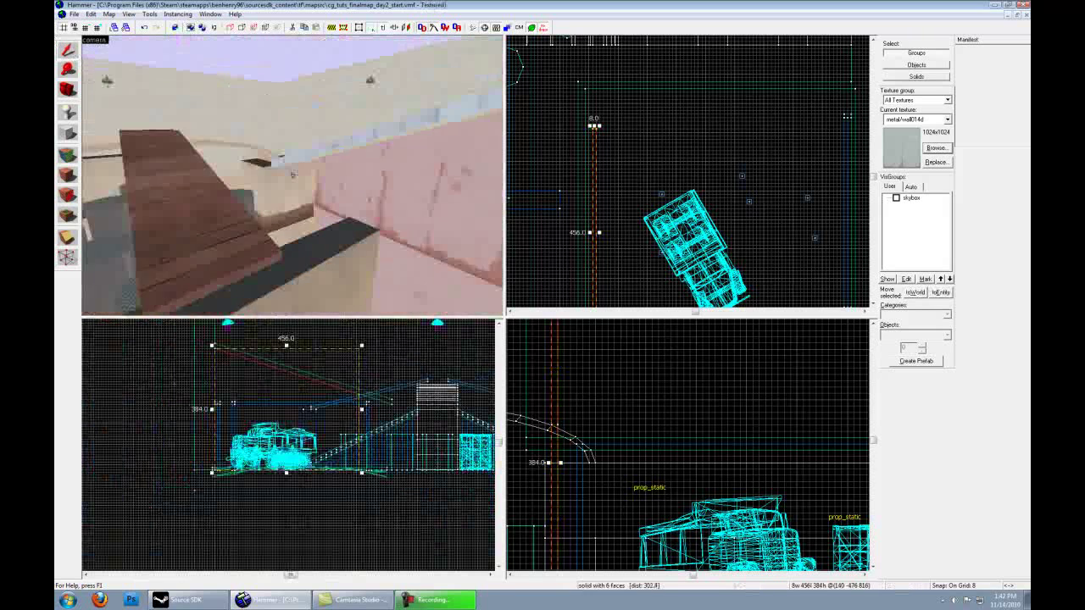
pyautogui.press('w')
pyautogui.press('w')
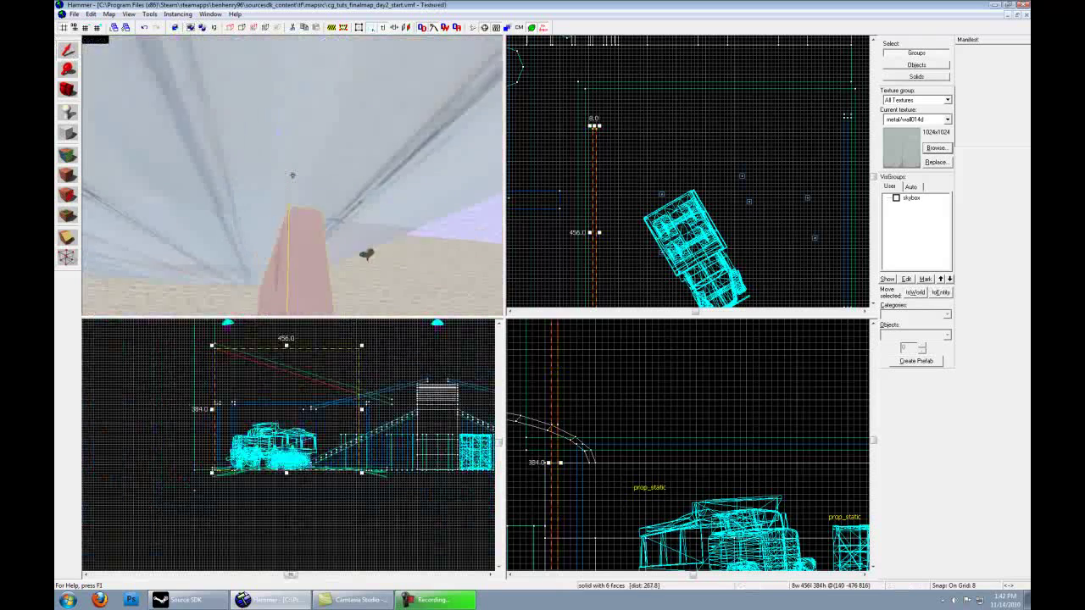
pyautogui.press('w')
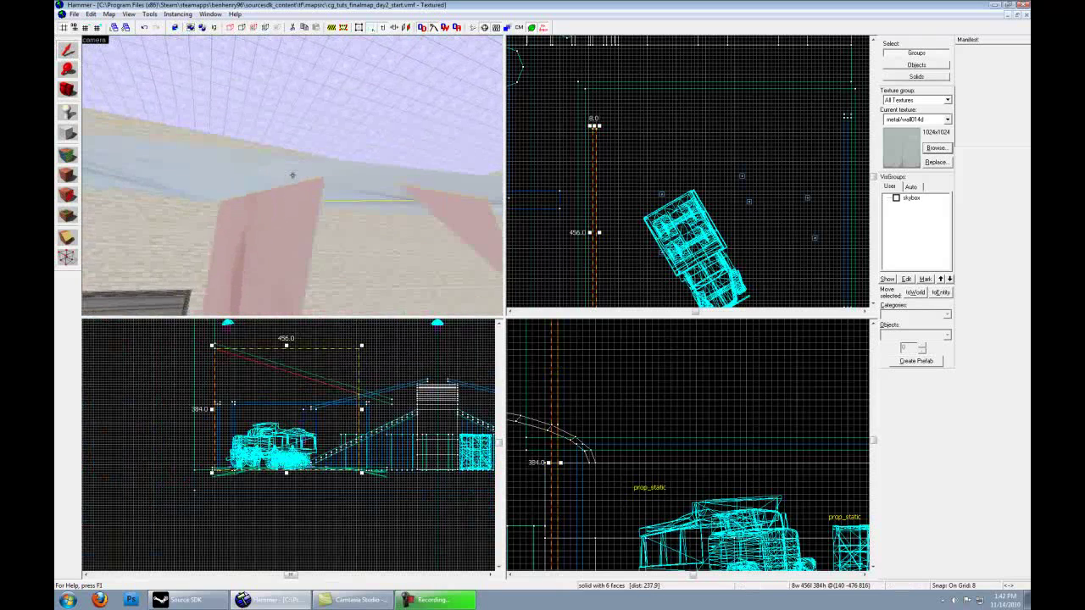
pyautogui.press('s')
pyautogui.press('w')
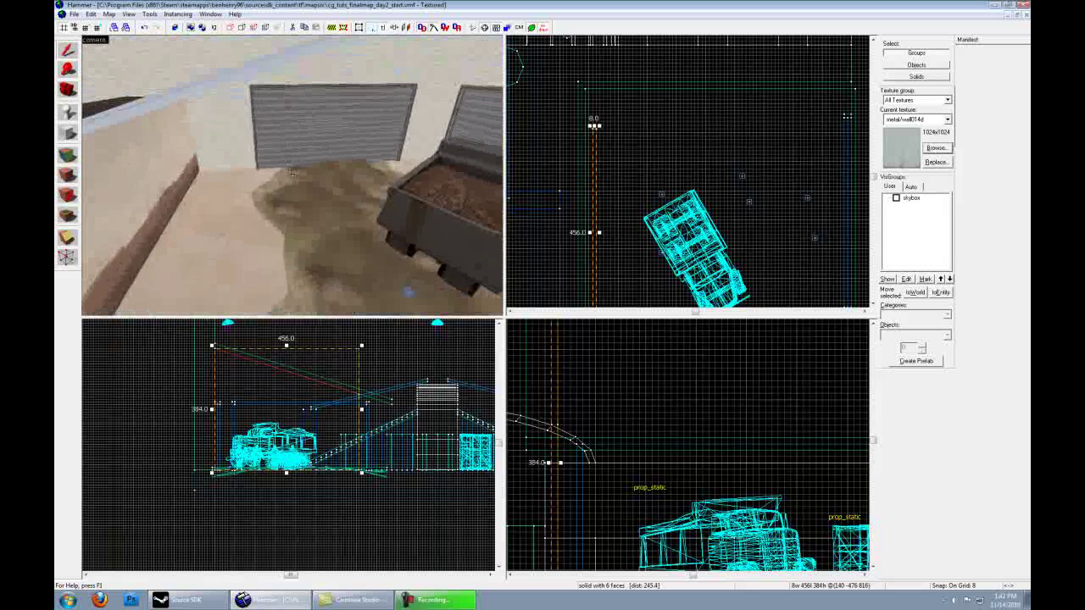
pyautogui.press('s')
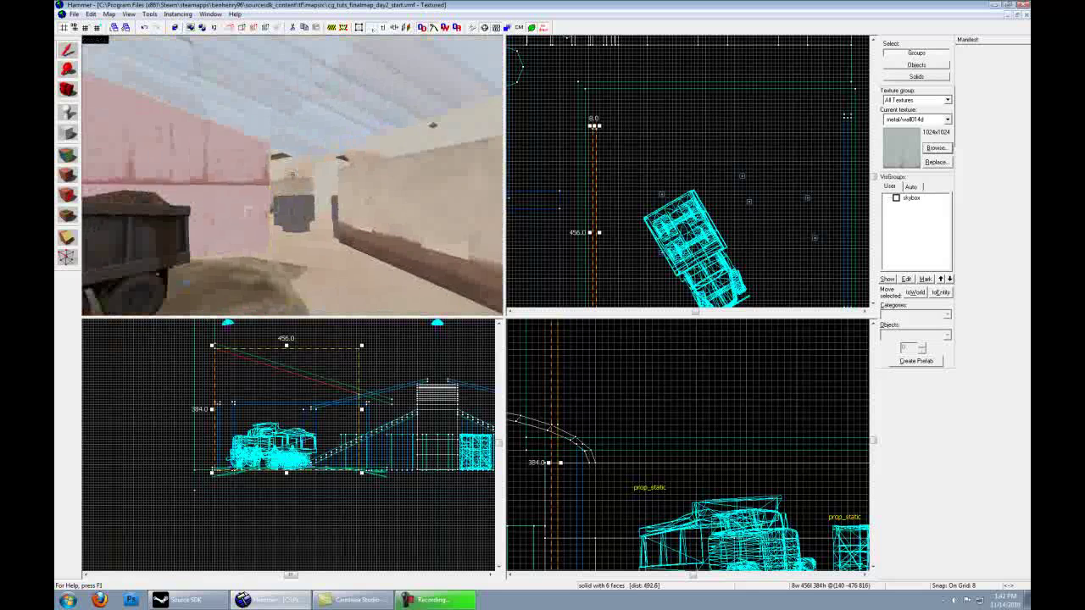
# Save the map.
pyautogui.press('z')
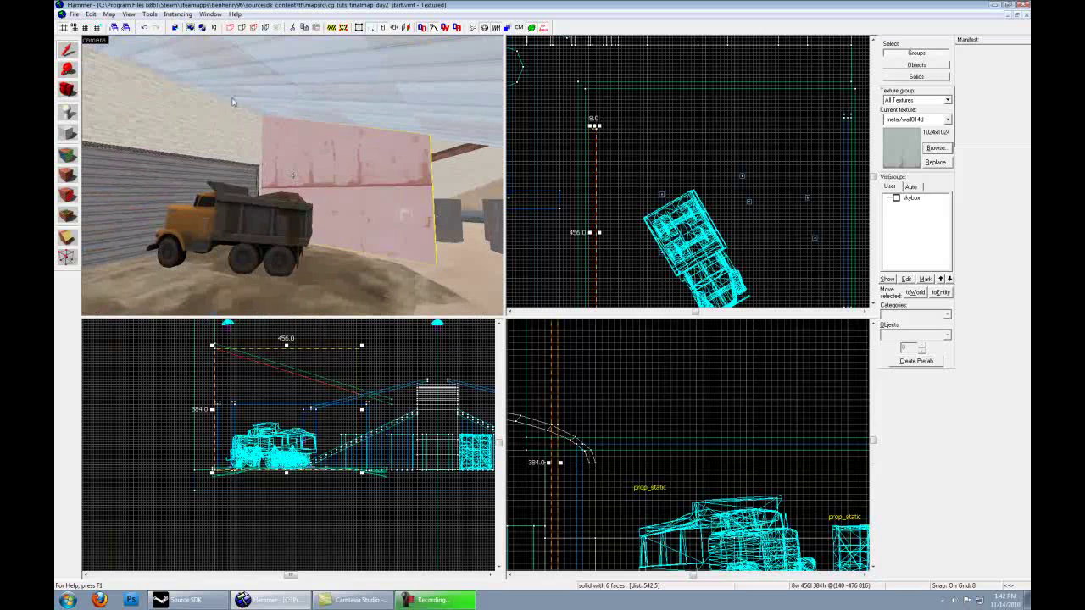
pyautogui.click(74, 15)
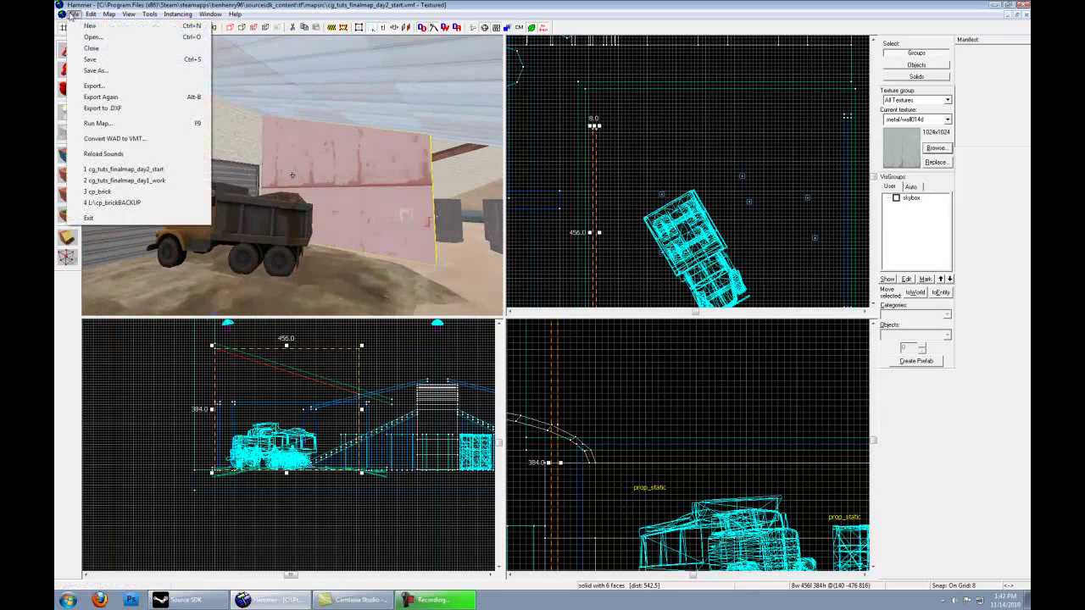
pyautogui.click(84, 60)
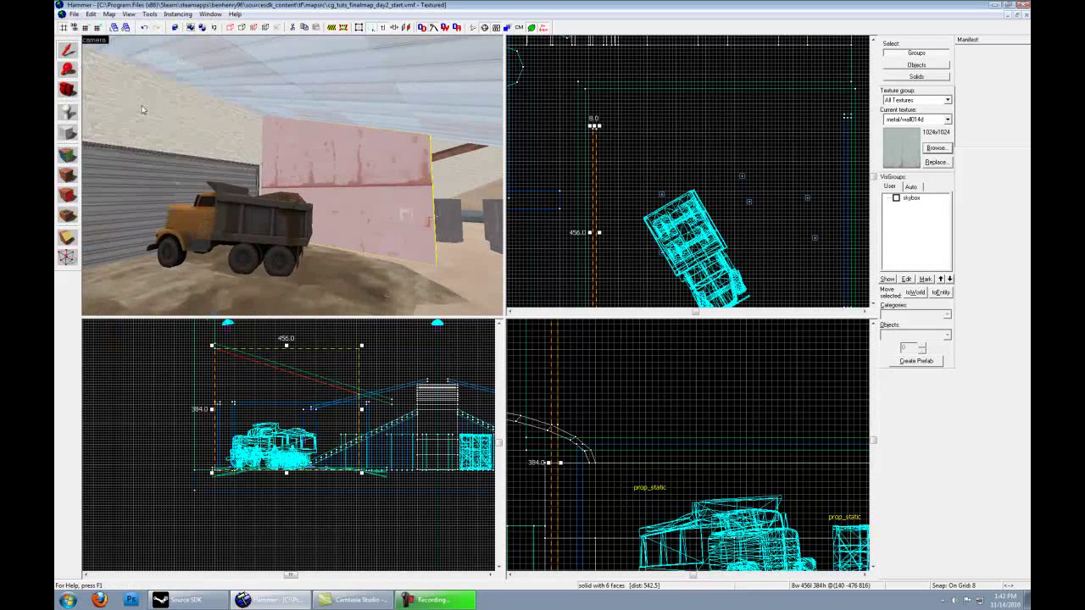
# Place two light entities on the underside of the sloped roof above the dump truck area.
pyautogui.click(69, 112)
pyautogui.write('light')
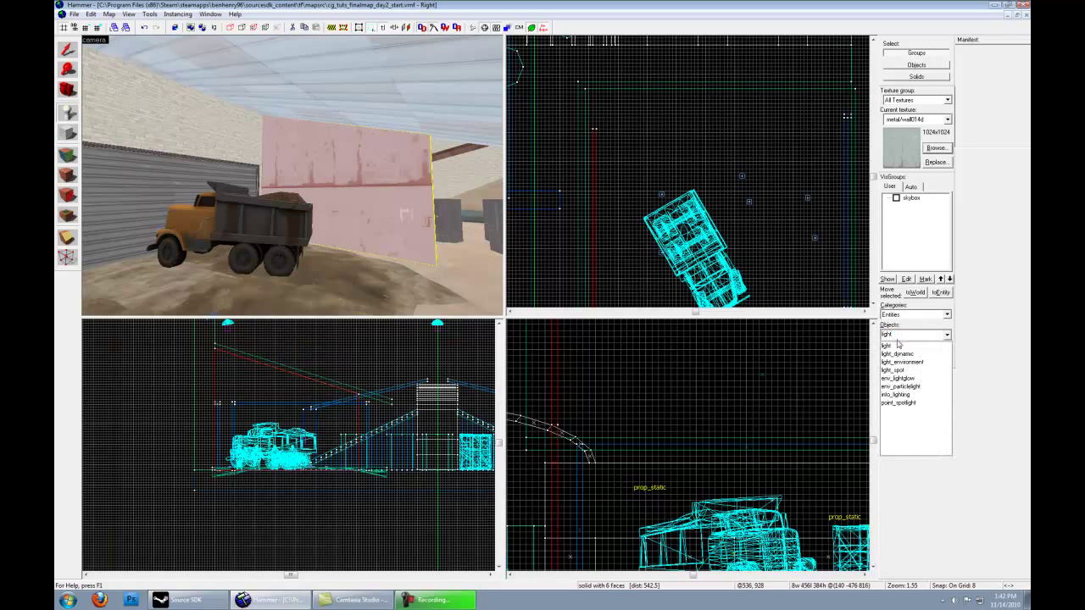
pyautogui.click(897, 345)
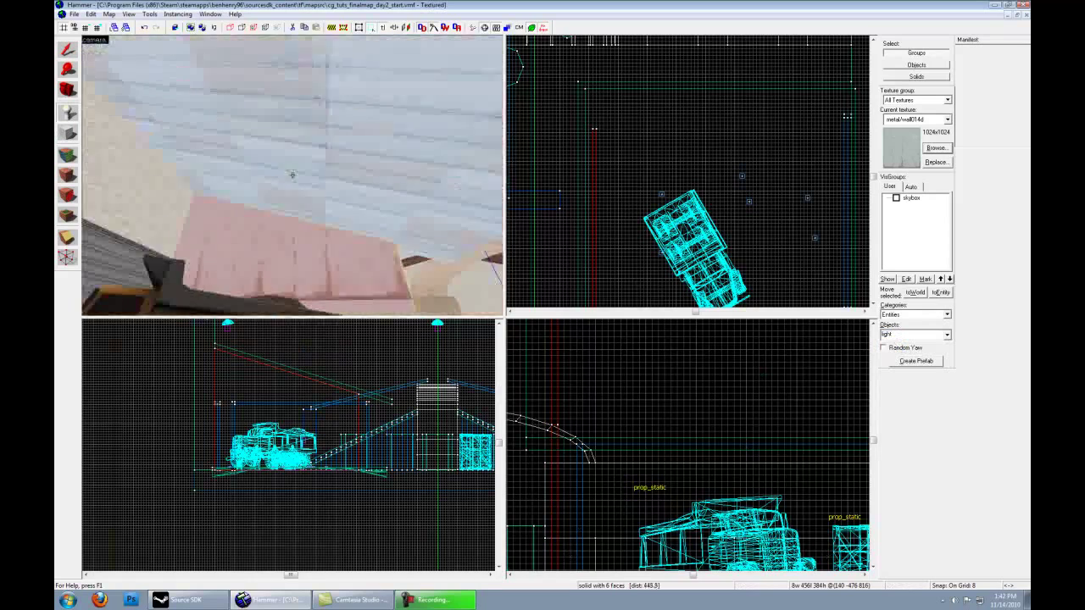
pyautogui.click(291, 174)
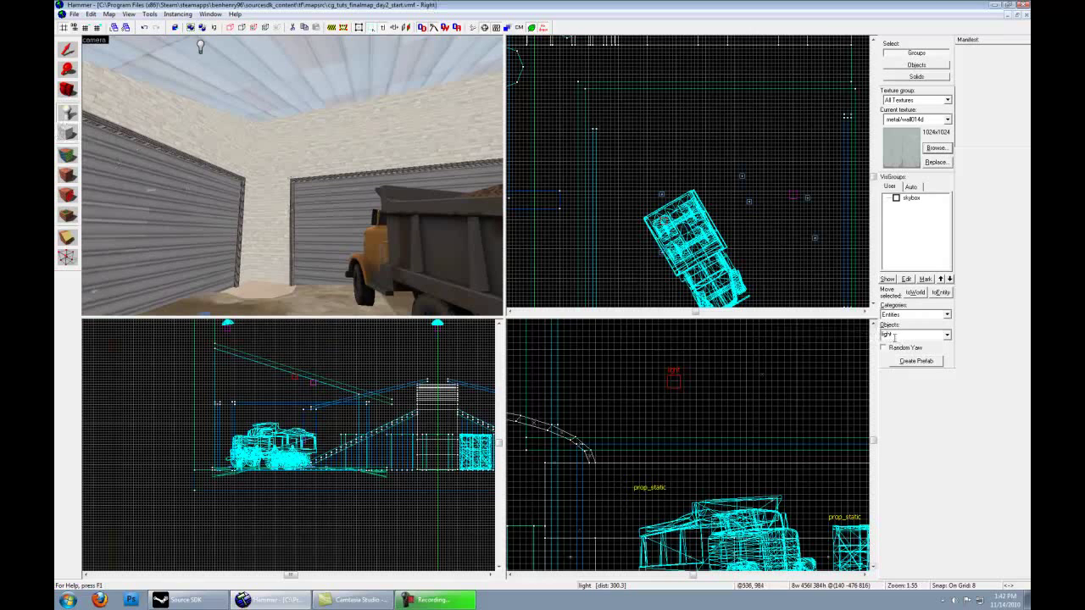
# Place a prop_static entity on the roof's underside between the two lights.
pyautogui.write('prop')
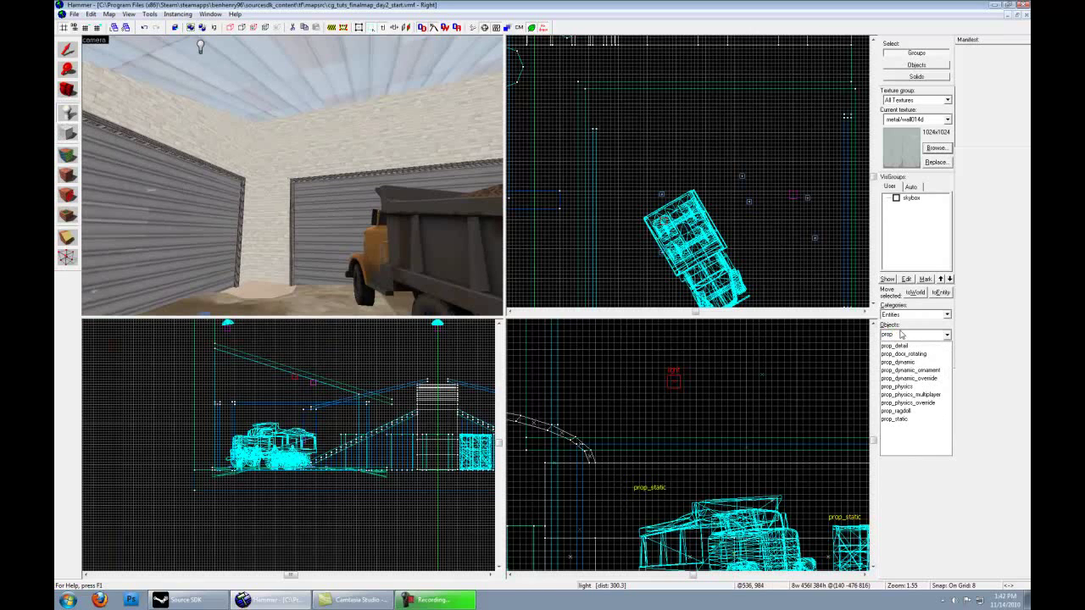
pyautogui.click(894, 419)
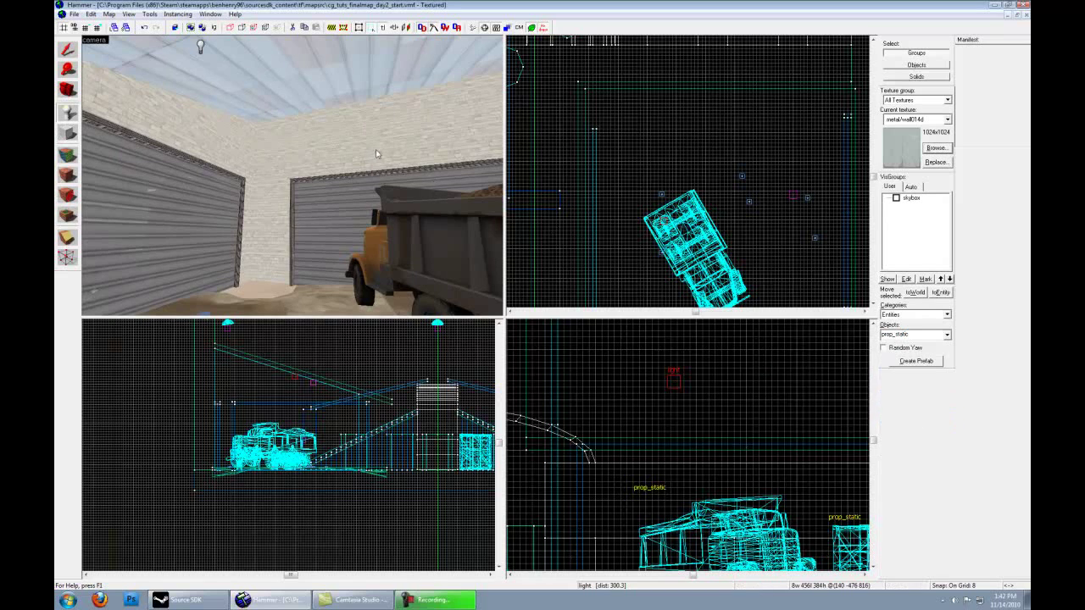
pyautogui.click(291, 172)
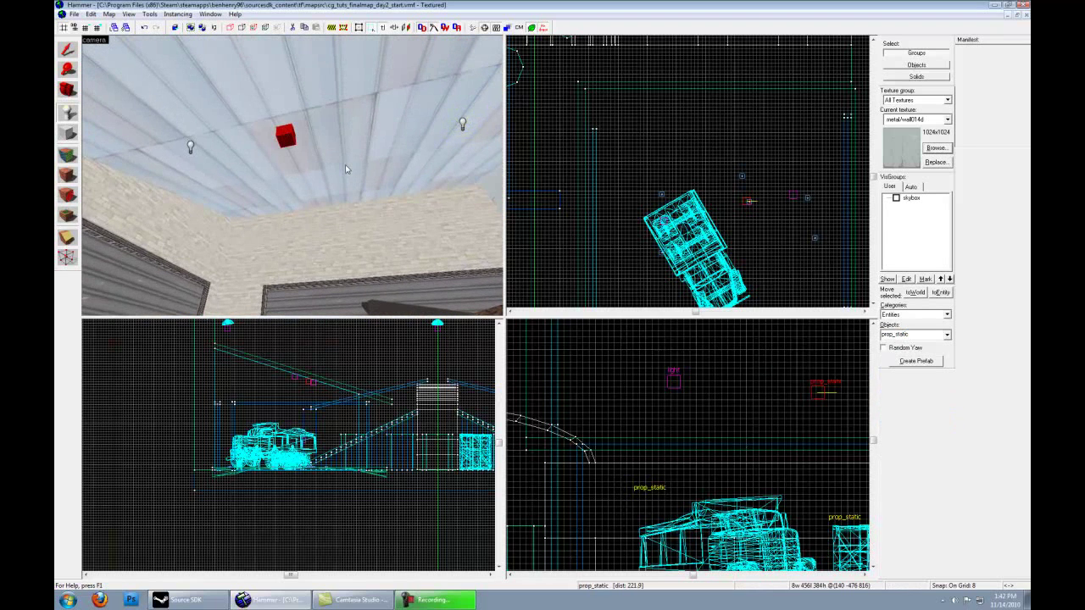
# Browse for the new prop_static's world model and filter the model list by "light".
pyautogui.hotkey('alt', 'Return')
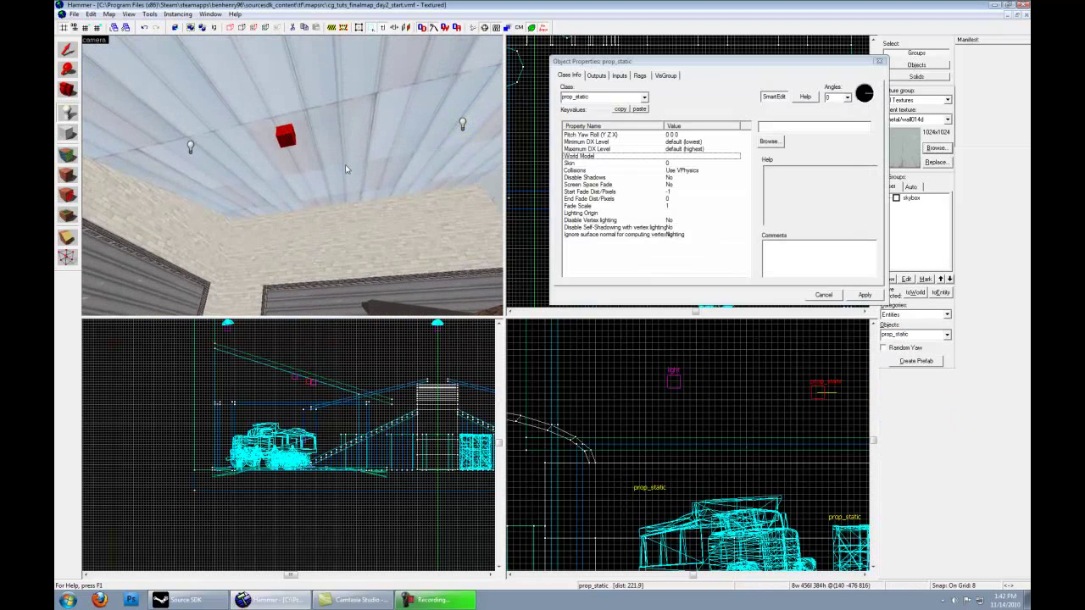
pyautogui.click(768, 141)
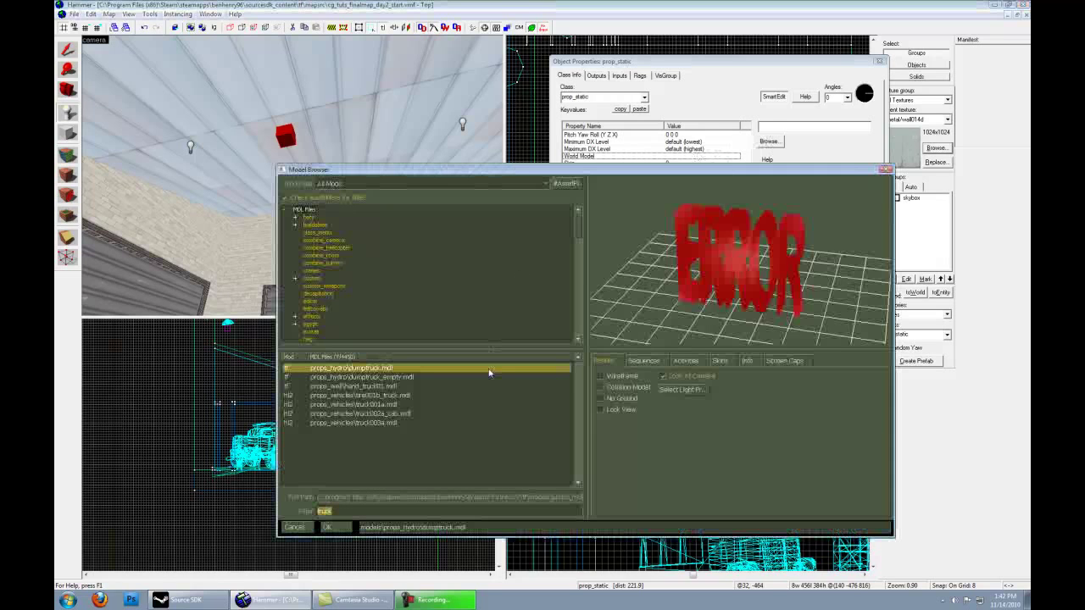
pyautogui.write('light')
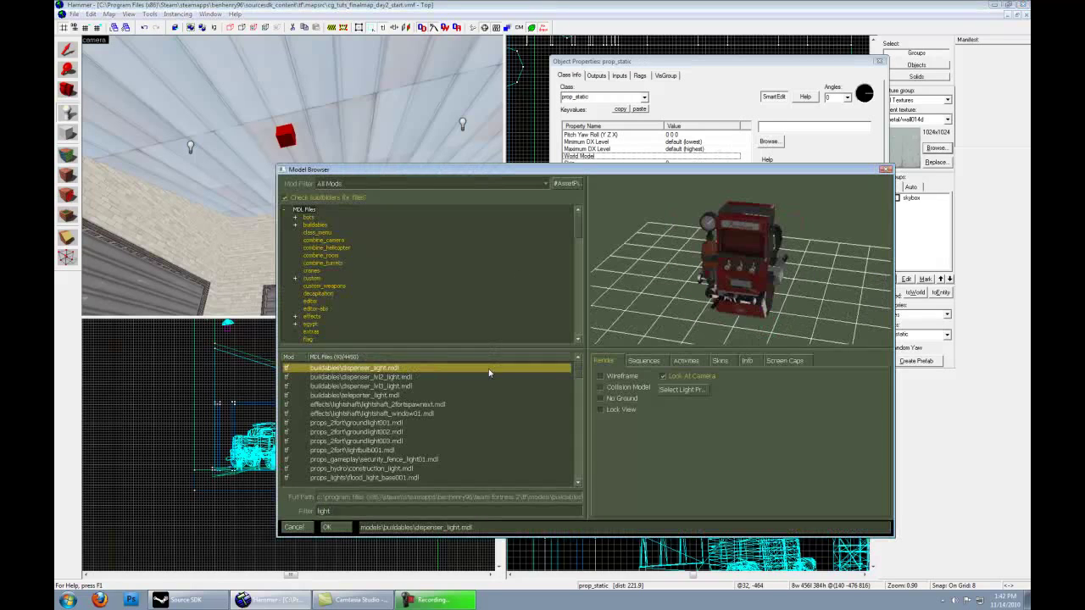
# Preview the light models and apply props_2fort/lightbulb001.mdl as the prop's world model.
pyautogui.click(383, 378)
pyautogui.click(380, 423)
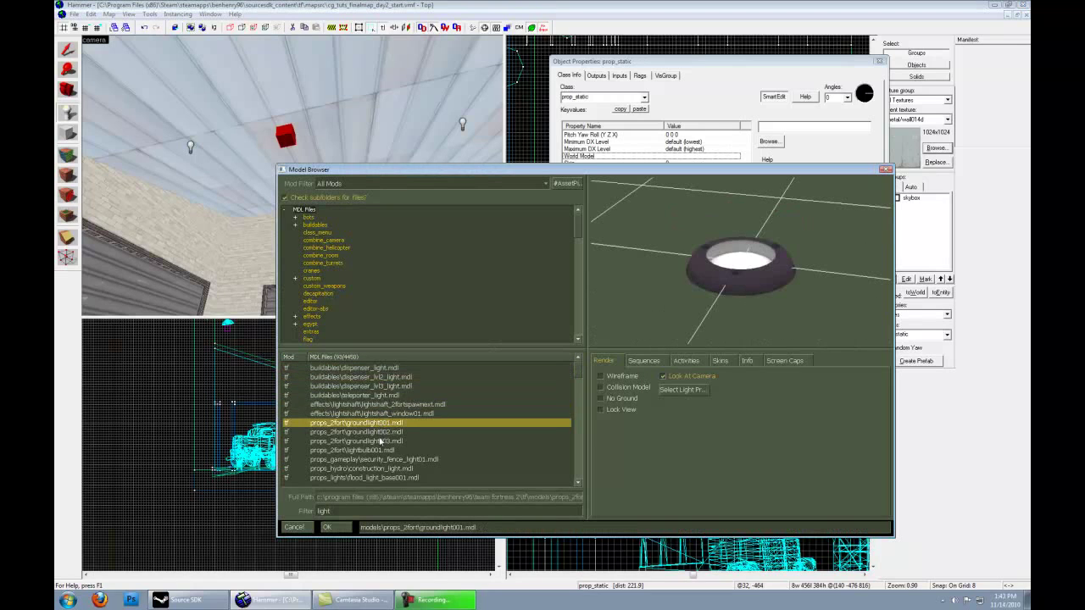
pyautogui.scroll(-1, 381, 441)
pyautogui.press('Down')
pyautogui.press('Down')
pyautogui.press('Down')
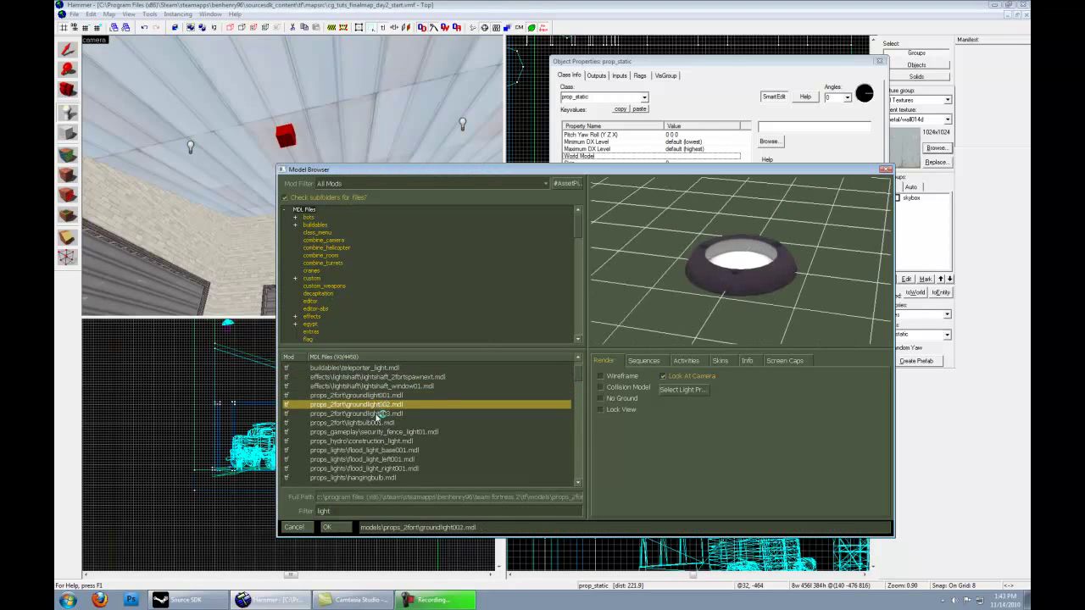
pyautogui.scroll(-1, 377, 425)
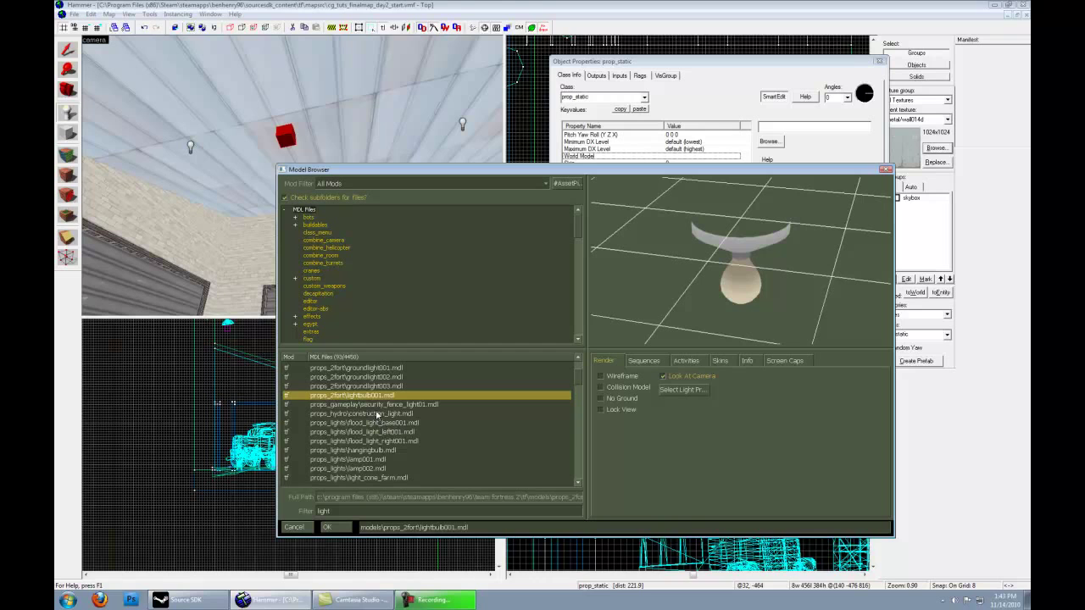
pyautogui.click(328, 527)
pyautogui.click(864, 296)
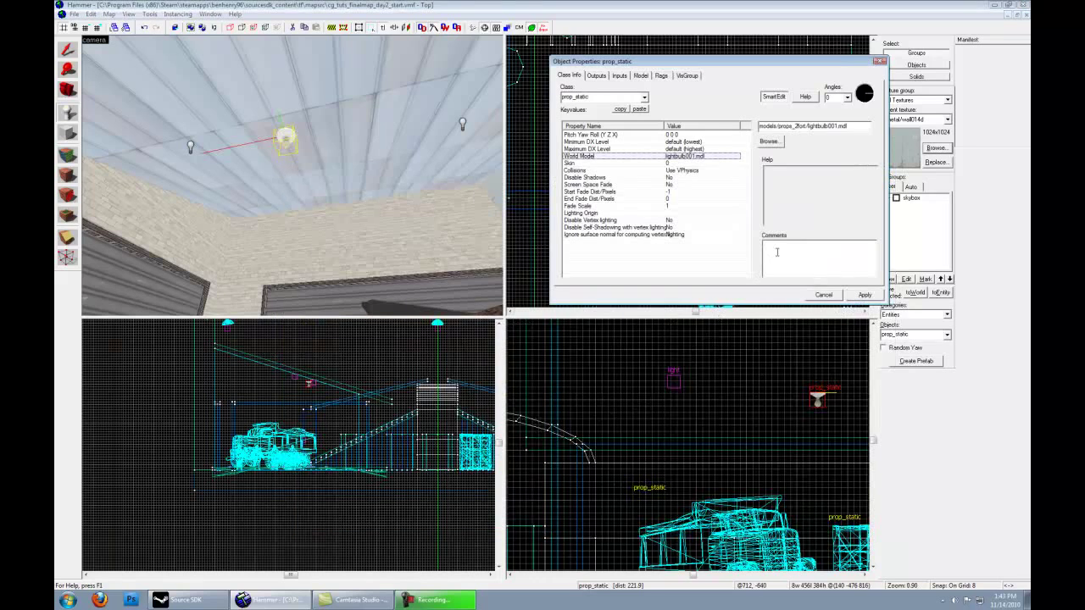
pyautogui.click(881, 62)
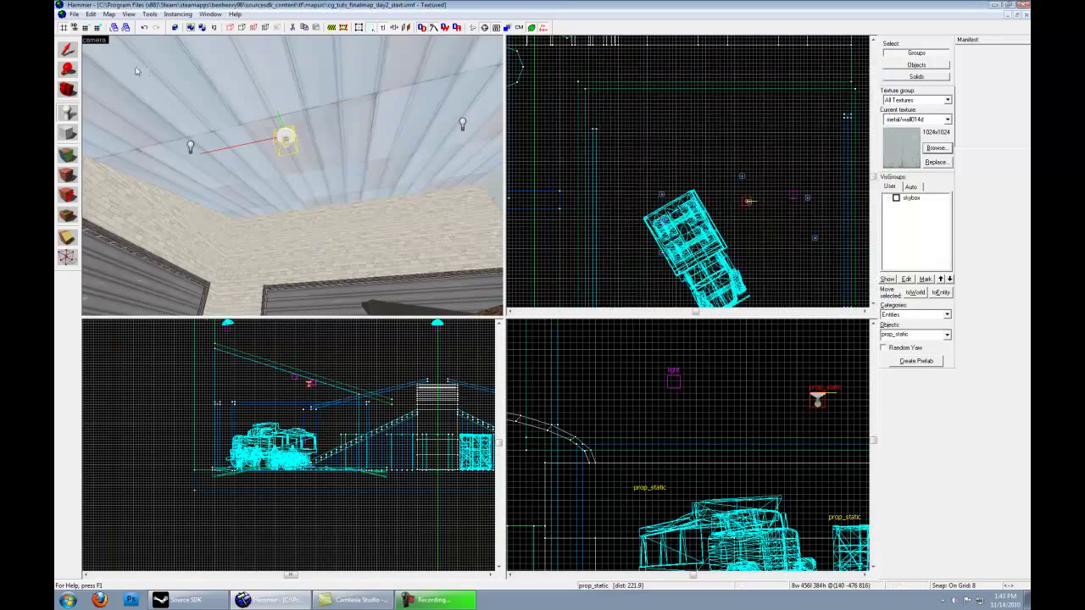
# Move the light bulb prop horizontally so that it lines up with the nearby light entity in the top view.
pyautogui.click(67, 49)
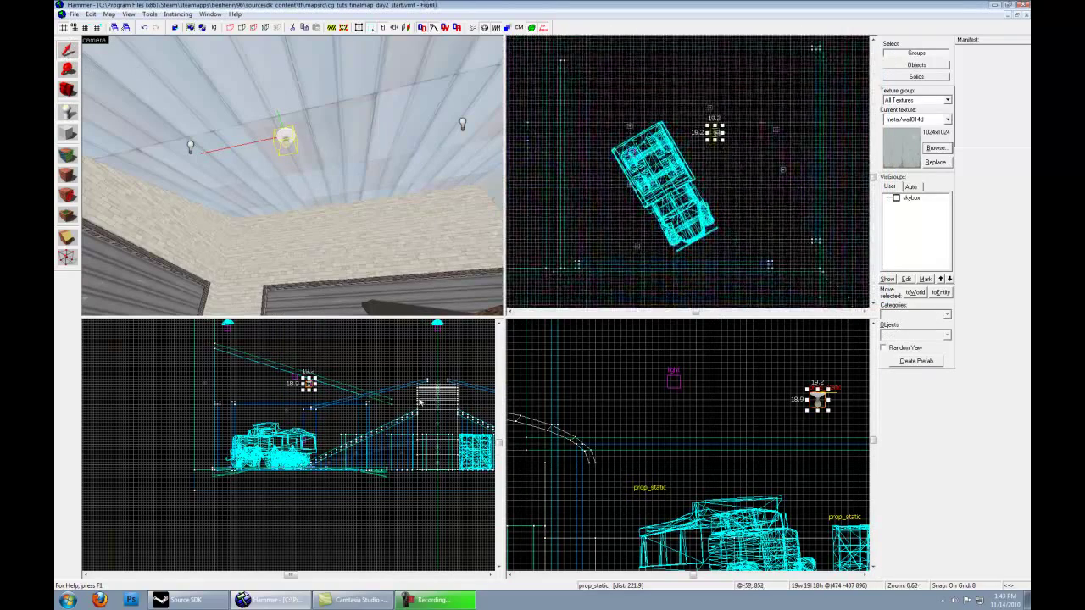
pyautogui.scroll(3, 357, 446)
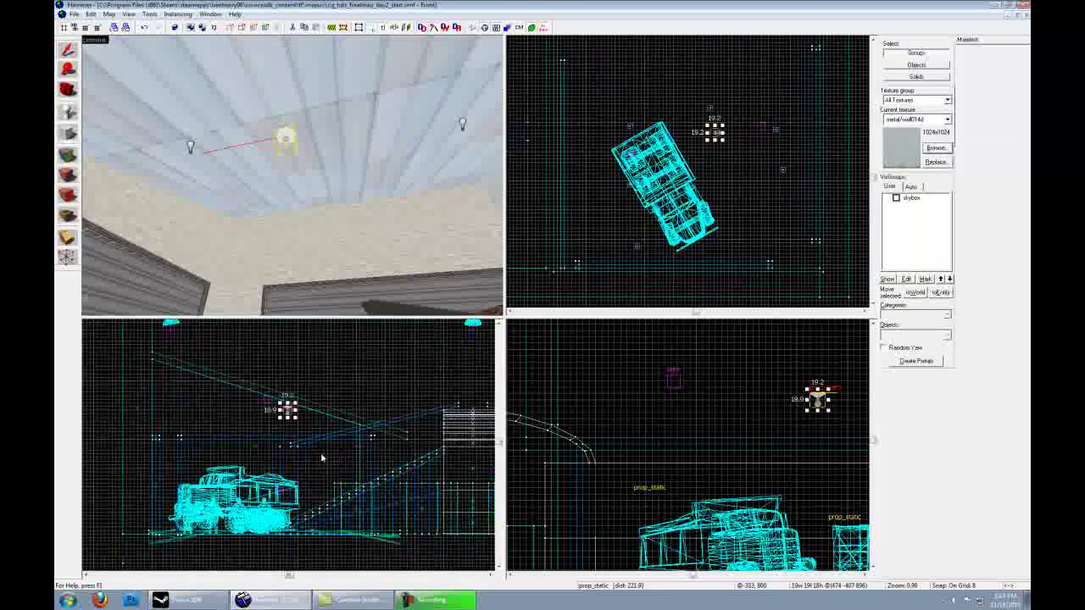
pyautogui.scroll(1, 299, 460)
pyautogui.press('z')
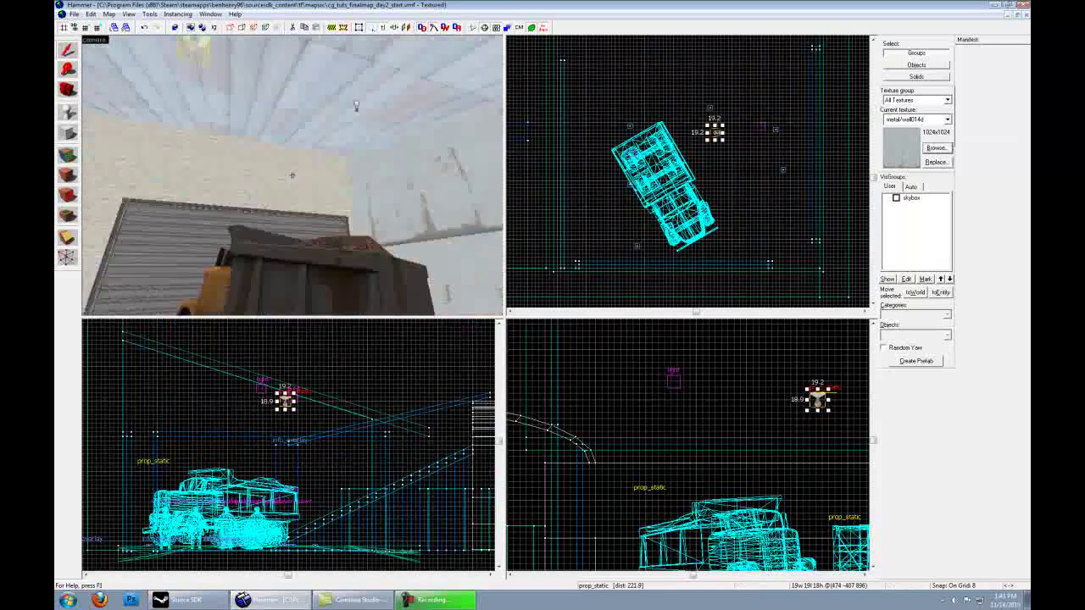
pyautogui.press('w')
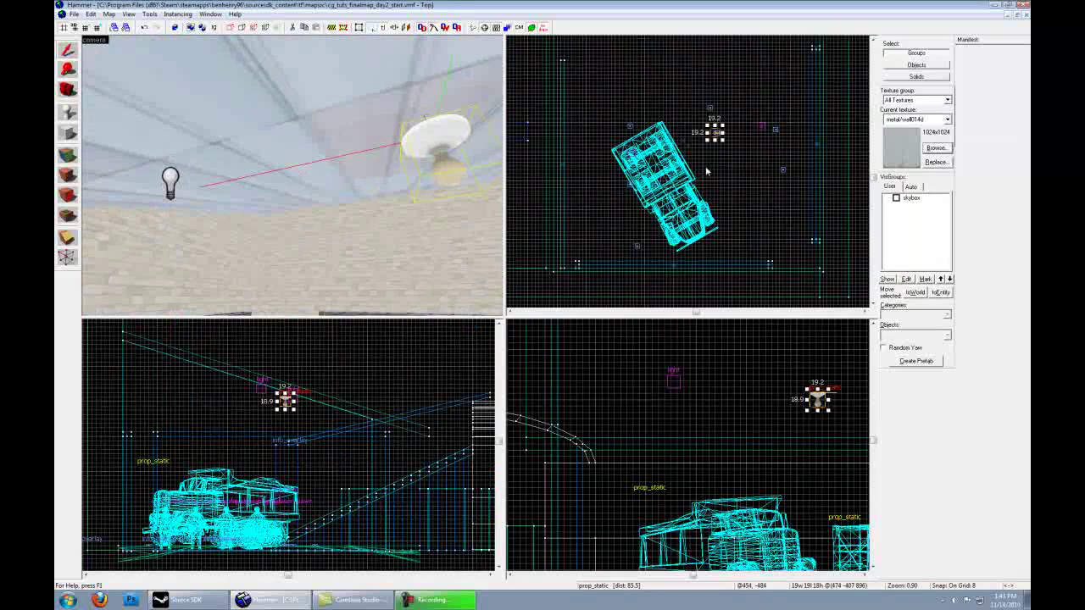
pyautogui.scroll(6, 706, 171)
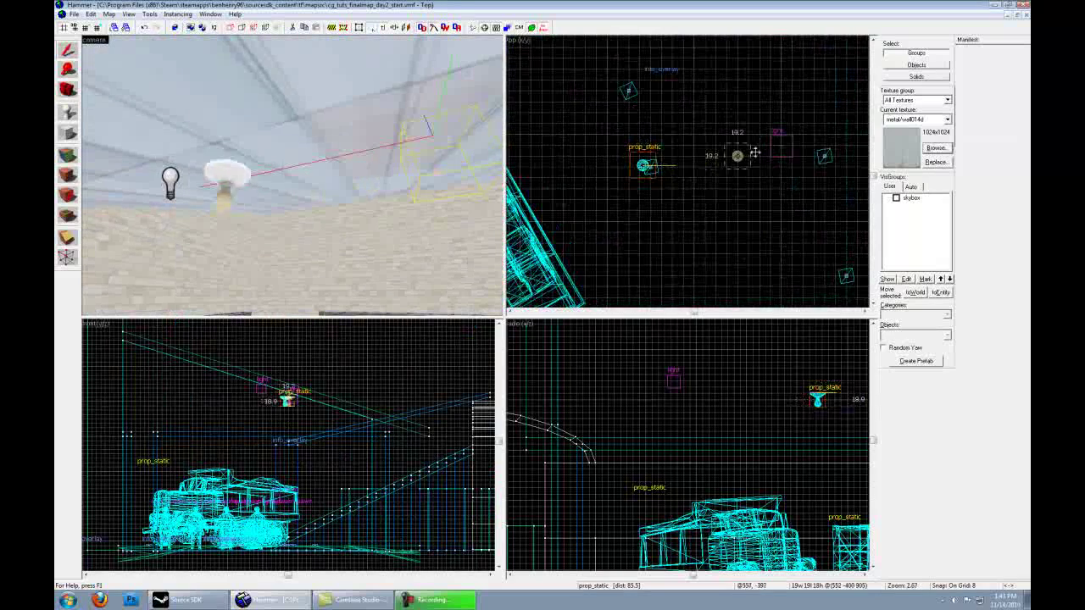
pyautogui.moveTo(754, 153); pyautogui.dragTo(798, 143)
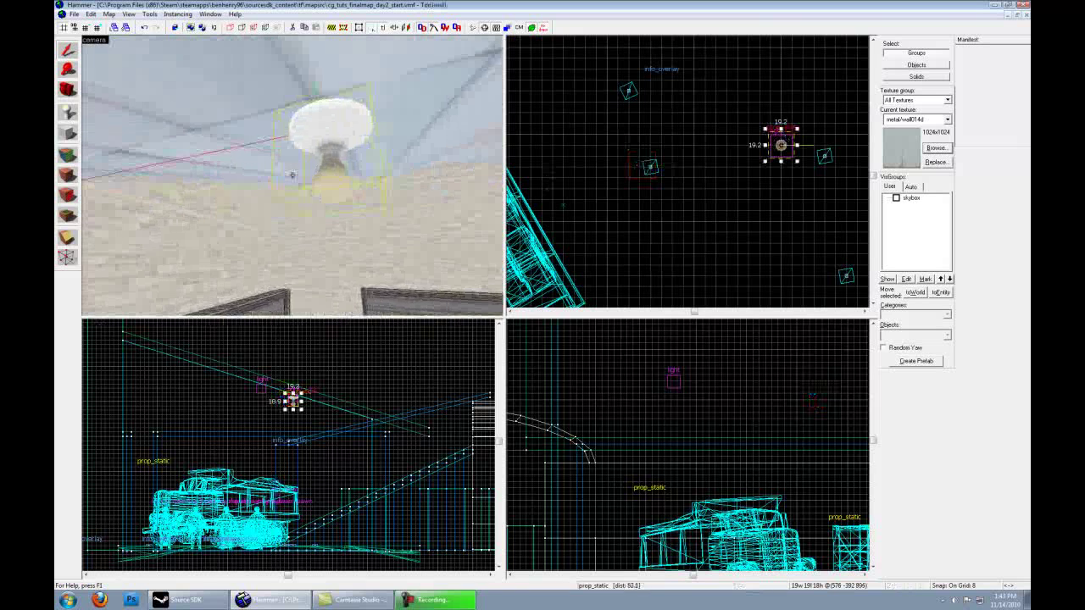
# Move the light entity behind the prop's fixture down to the bulb in the front view and deselect it.
pyautogui.press('w')
pyautogui.press('z')
pyautogui.click(299, 189)
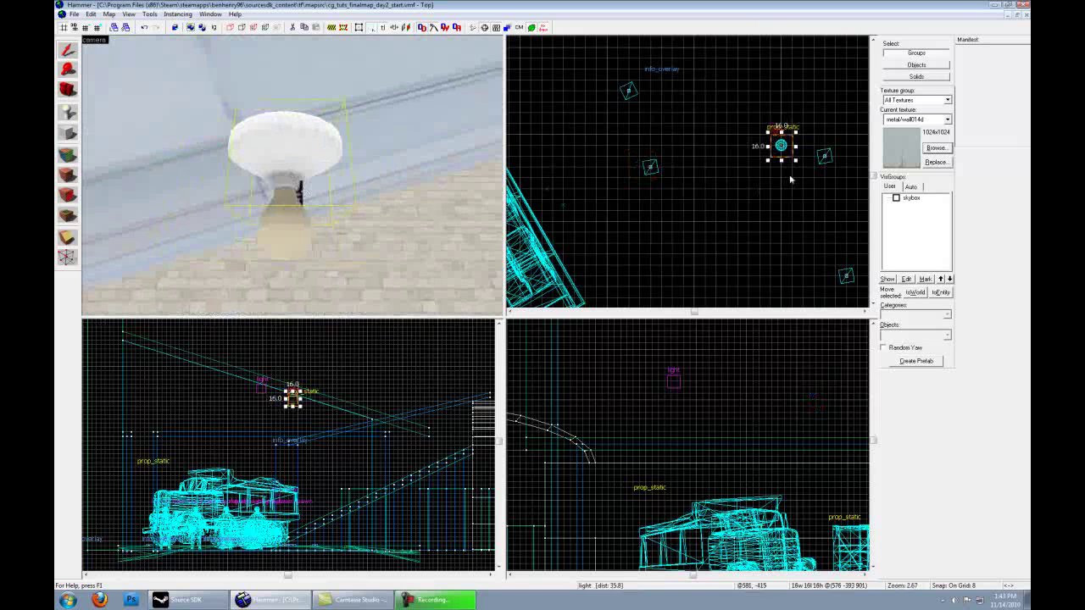
pyautogui.scroll(4, 305, 393)
pyautogui.moveTo(294, 412); pyautogui.dragTo(295, 436)
pyautogui.click(326, 415)
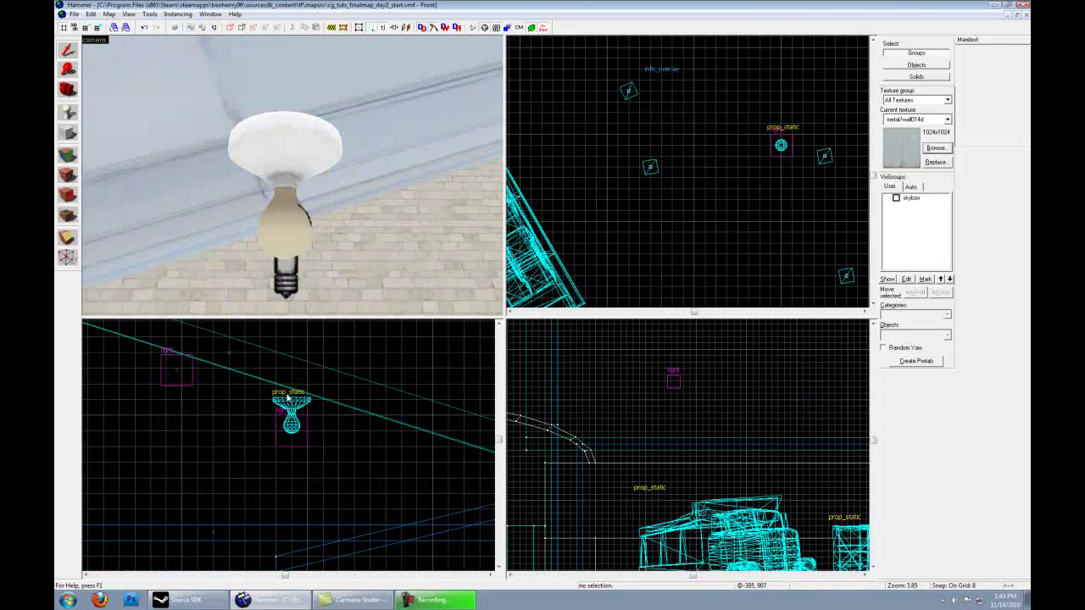
# Rotate the light bulb prop so its base sits flush against the sloped roof, and reduce the grid snap to 4.
pyautogui.click(305, 152)
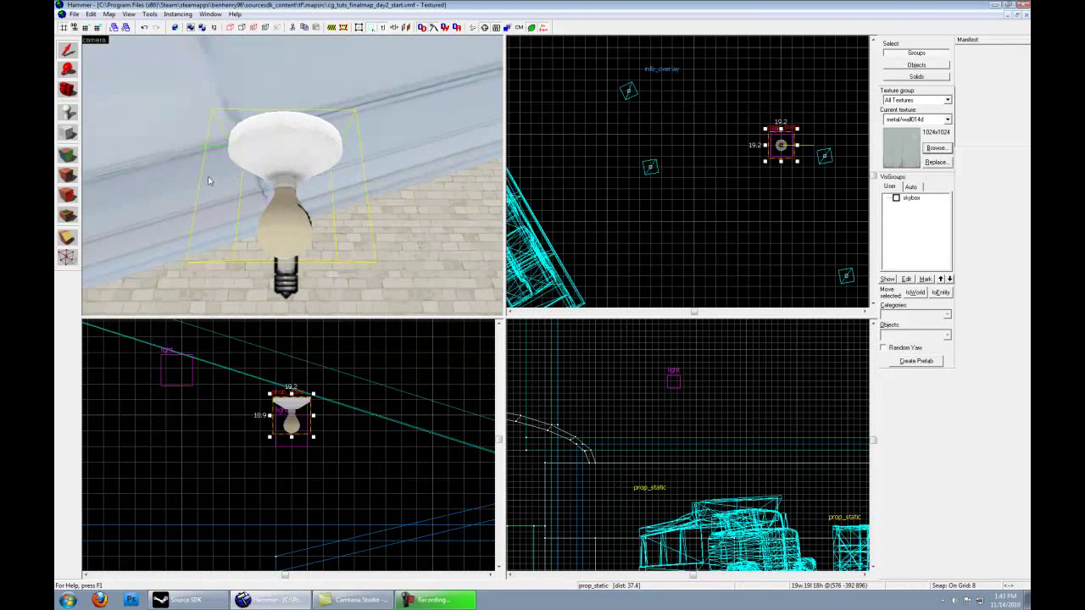
pyautogui.moveTo(314, 396); pyautogui.dragTo(284, 439)
pyautogui.press('[')
pyautogui.press('z')
pyautogui.press('z')
# Move the light entity to just below the tilted bulb in the front view and deselect it.
pyautogui.click(292, 429)
pyautogui.press('z')
pyautogui.press('s')
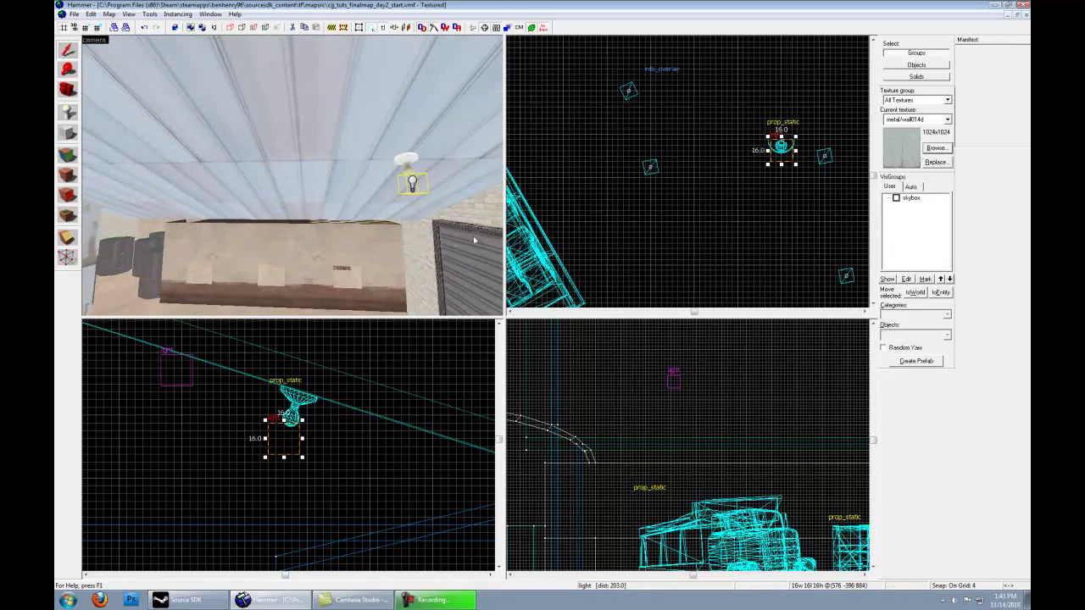
pyautogui.press('z')
pyautogui.press('w')
pyautogui.press('z')
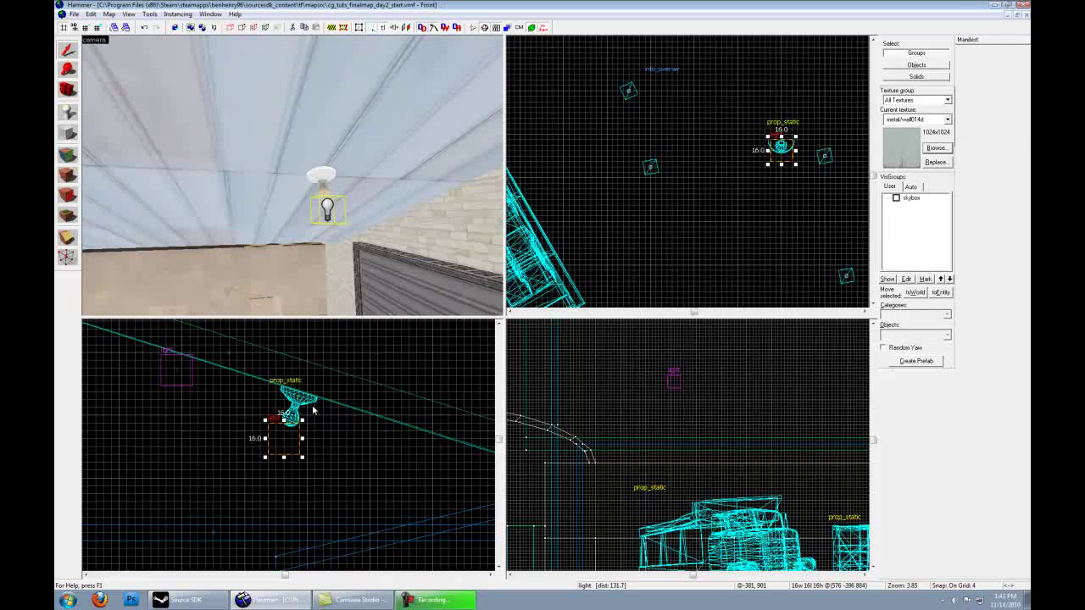
pyautogui.scroll(4, 313, 410)
pyautogui.press('Escape')
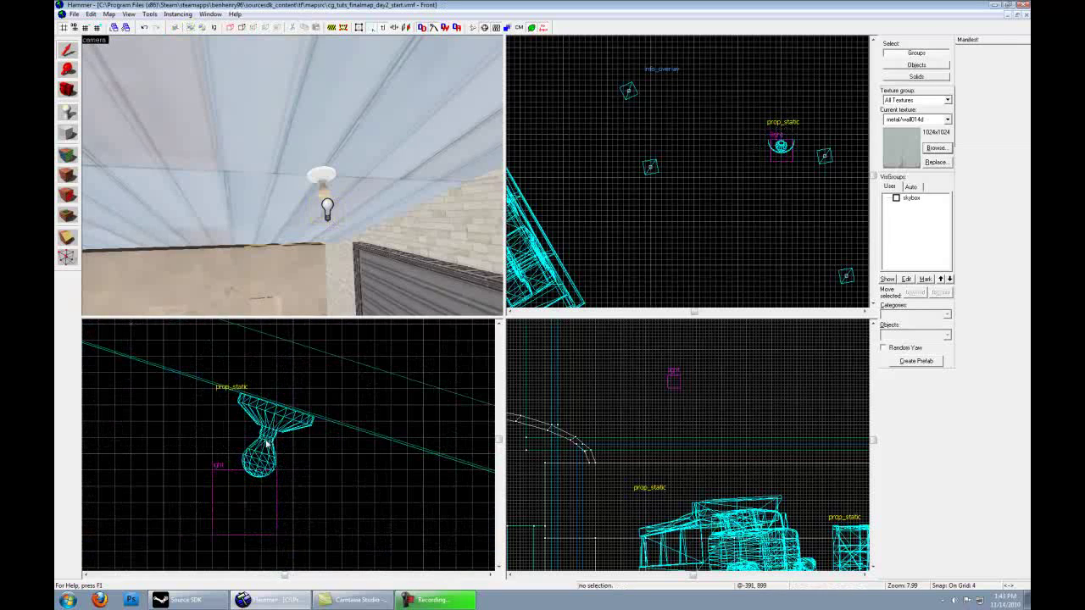
# Copy the light bulb prop and its light entity across the roof above the truck, and delete the old light entity near the copy.
pyautogui.click(266, 442)
pyautogui.moveTo(266, 442); pyautogui.dragTo(271, 428)
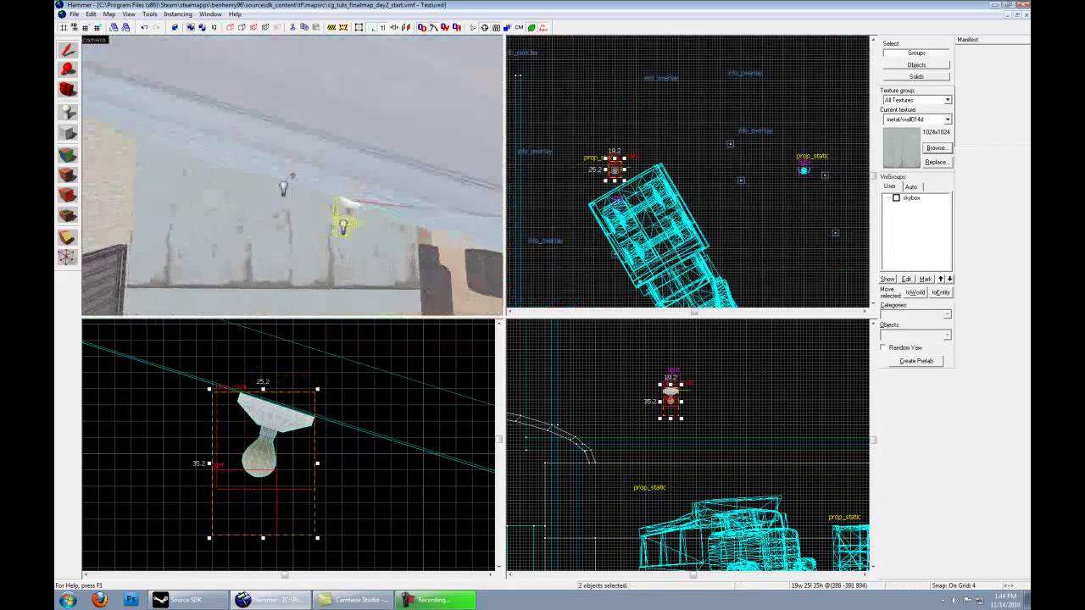
pyautogui.click(239, 188)
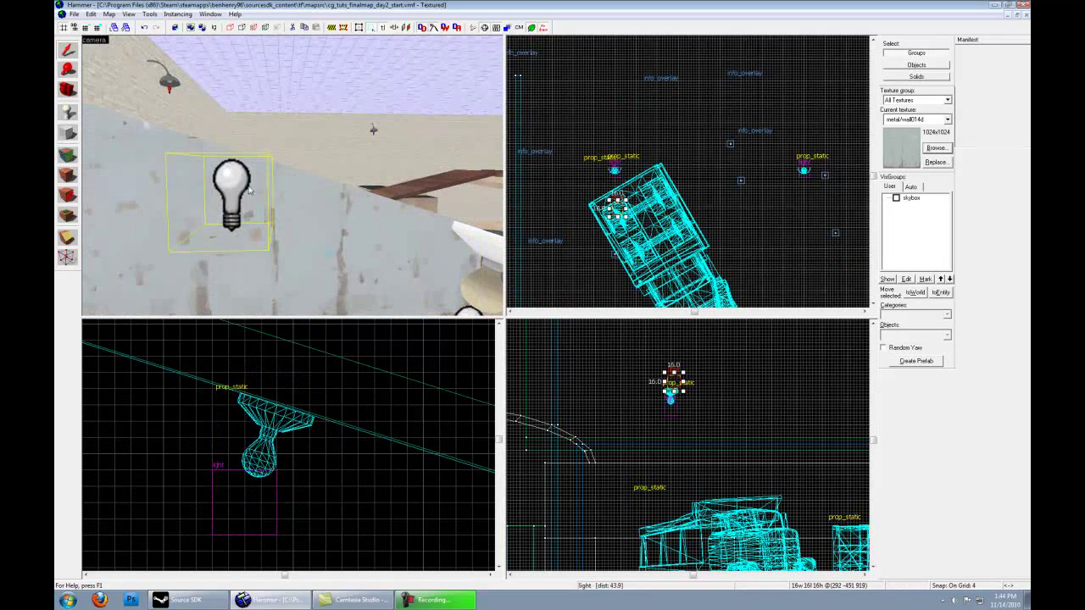
pyautogui.press('Delete')
# Browse the metal textures for the roof and choose metal/wall017 as the current texture.
pyautogui.press('w')
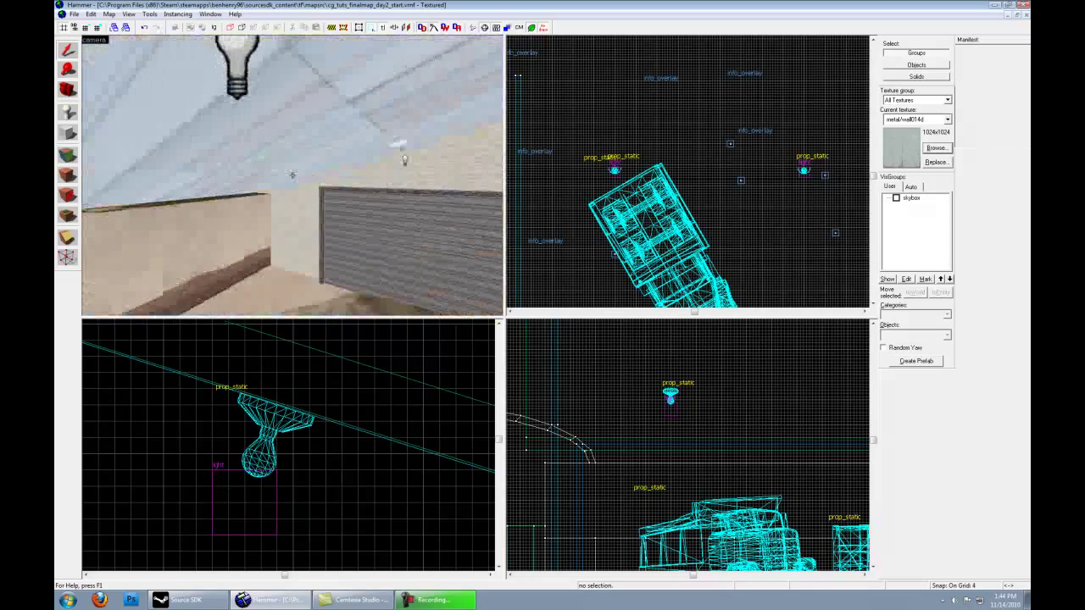
pyautogui.press('w')
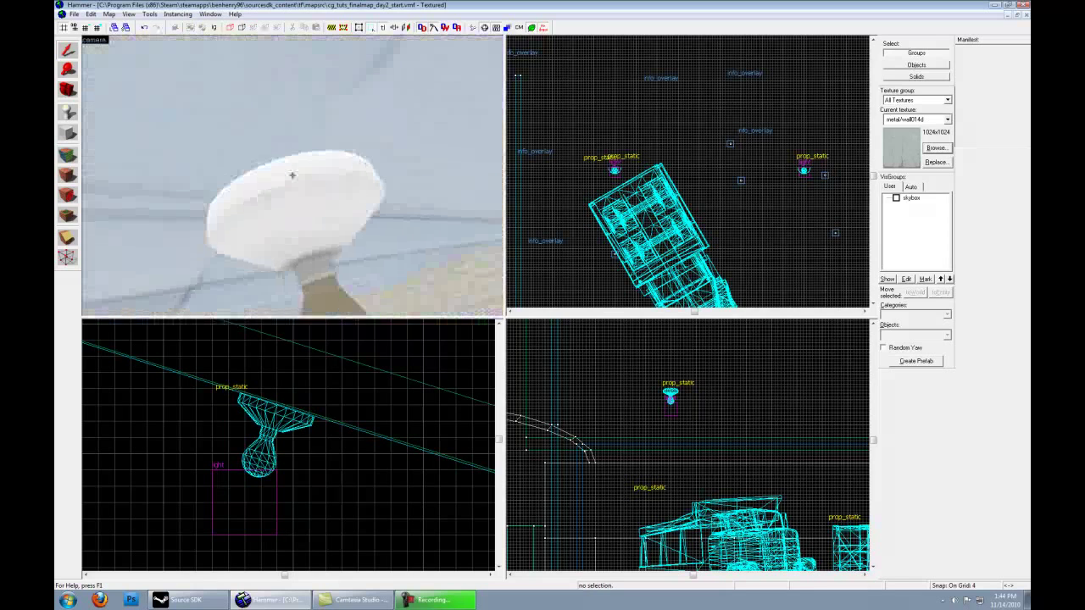
pyautogui.press('s')
pyautogui.press('w')
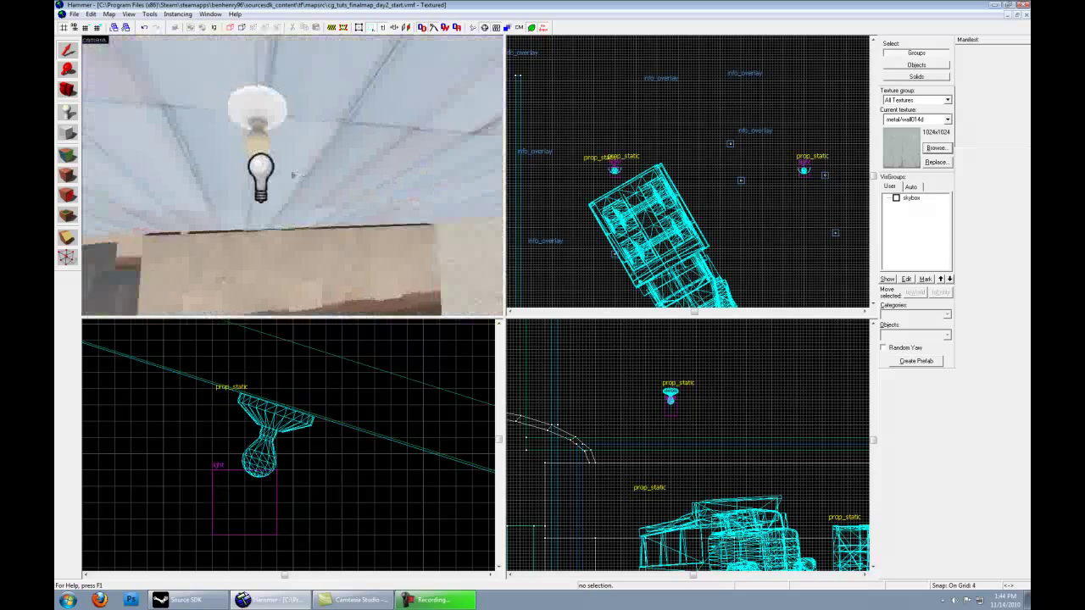
pyautogui.press('s')
pyautogui.press('z')
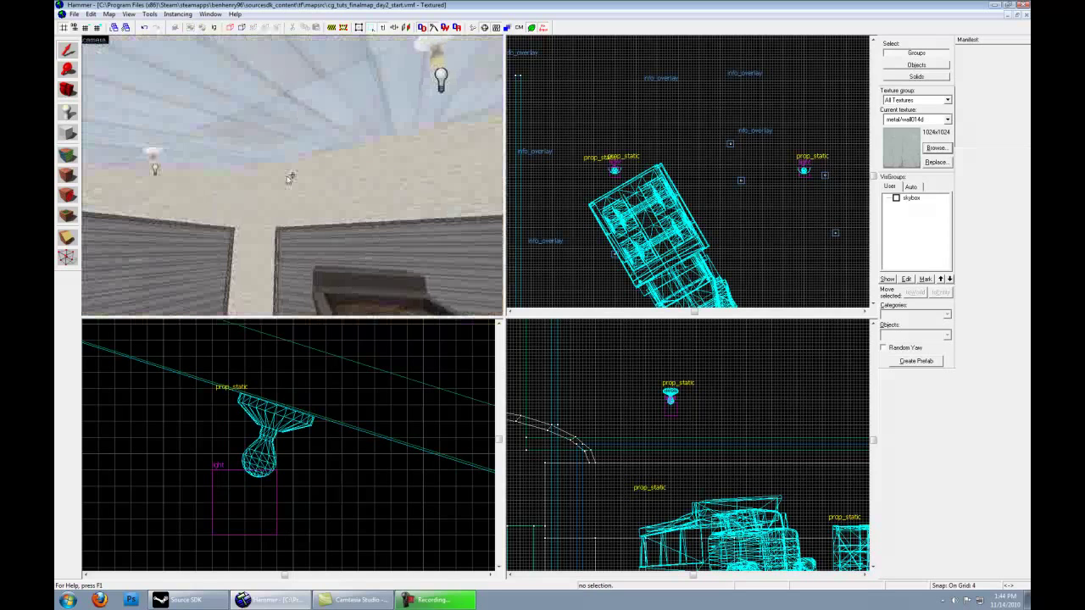
pyautogui.click(68, 157)
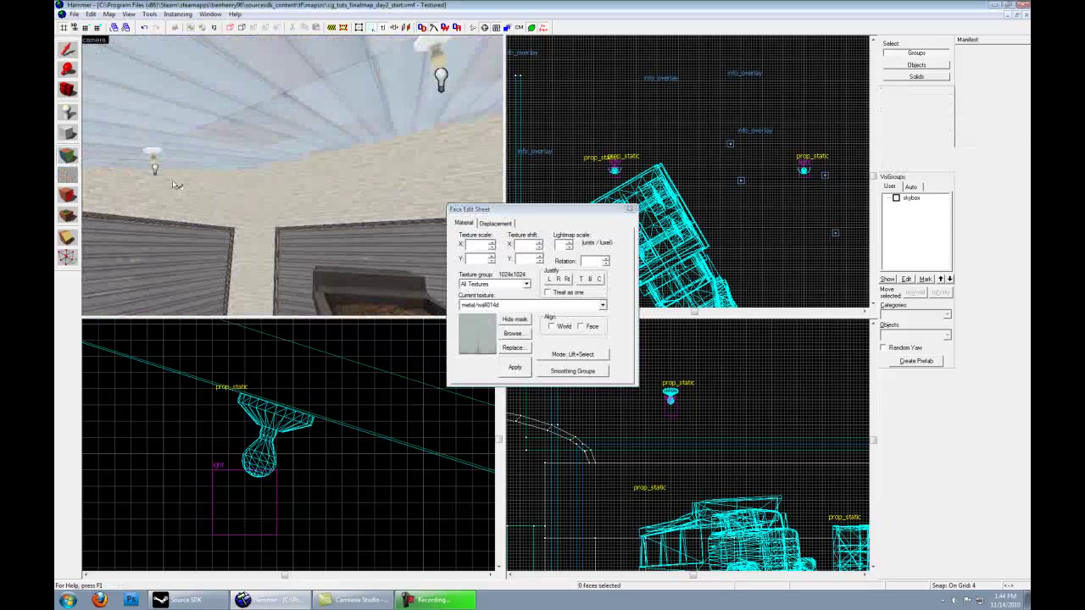
pyautogui.click(513, 333)
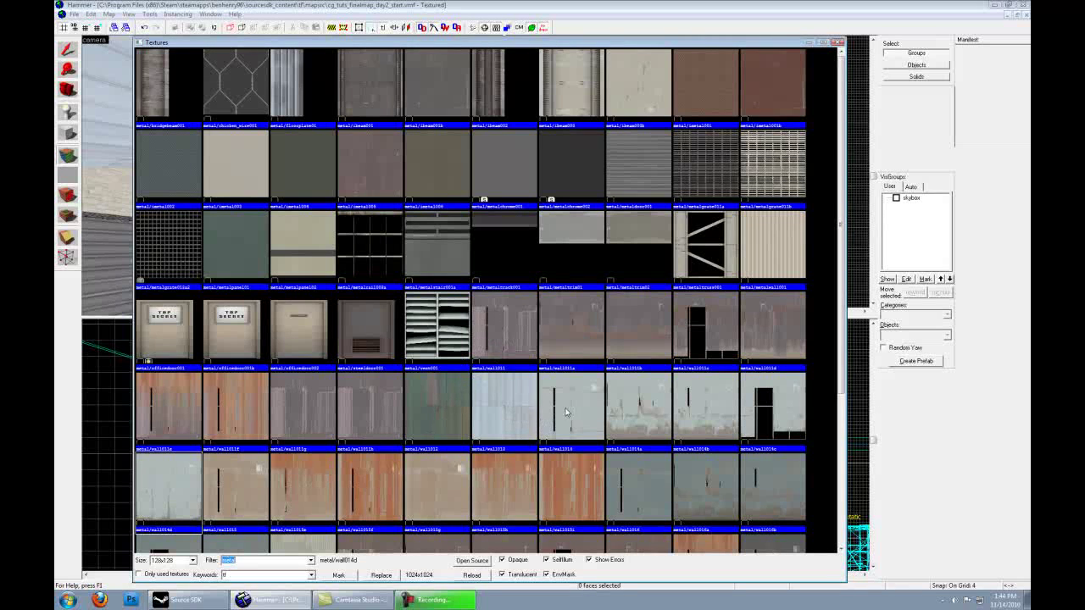
pyautogui.click(458, 285)
pyautogui.scroll(-3, 465, 311)
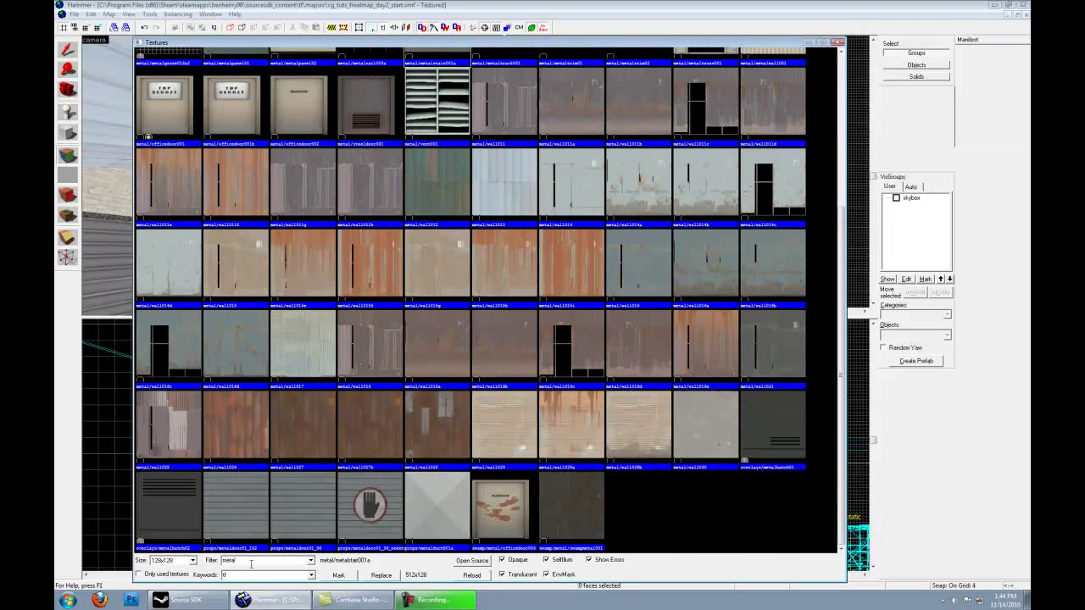
pyautogui.click(502, 201)
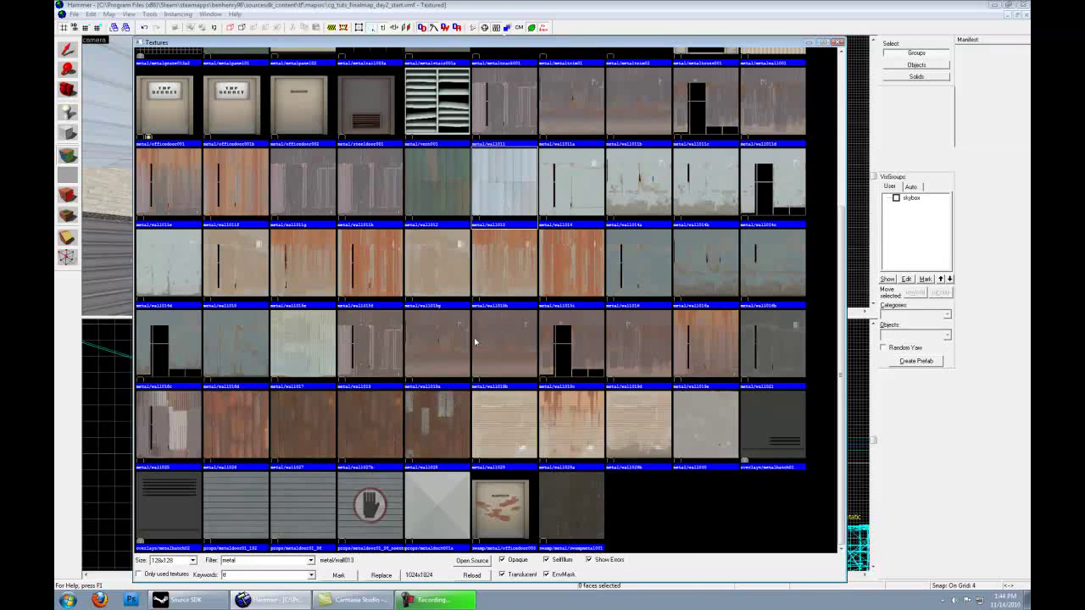
pyautogui.doubleClick(393, 339)
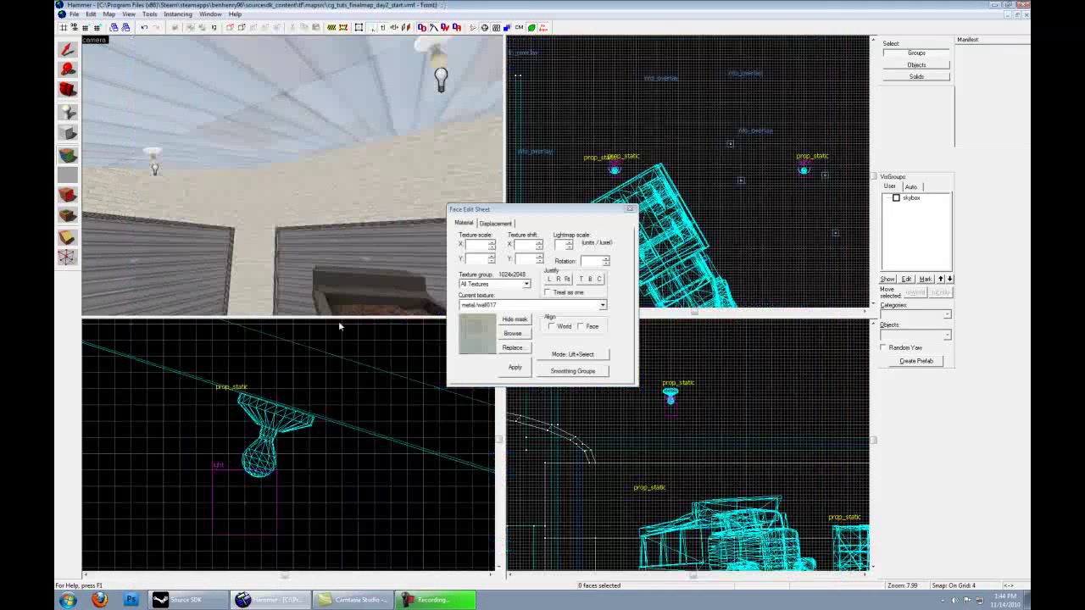
# Apply metal/wall017 to the underside of the roof in Apply (texture only) mode, close the face editor and save the map.
pyautogui.click(571, 356)
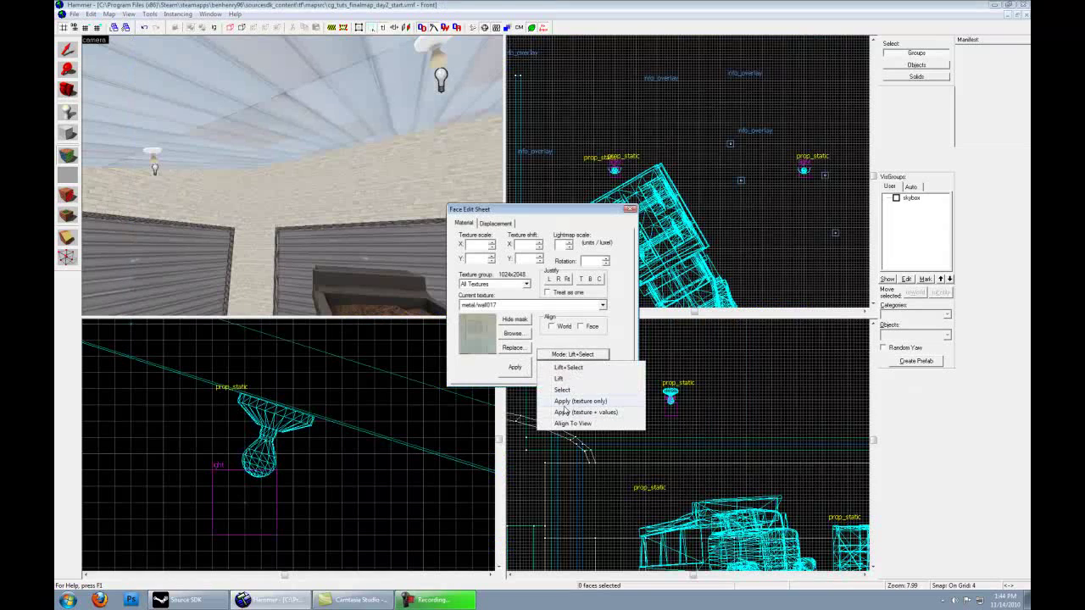
pyautogui.click(565, 405)
pyautogui.click(303, 82)
pyautogui.press('z')
pyautogui.press('w')
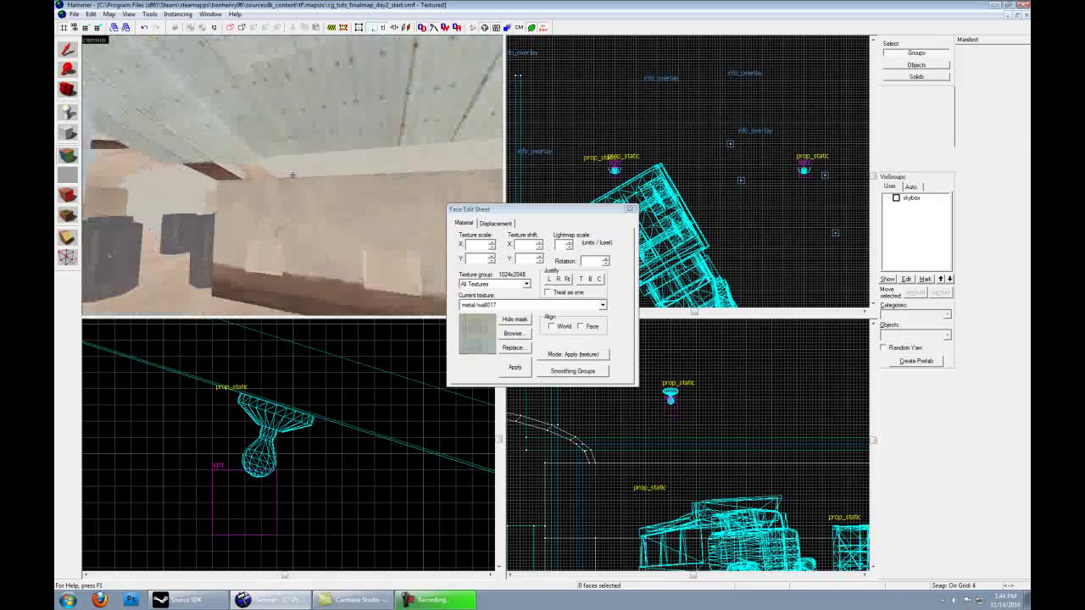
pyautogui.press('w')
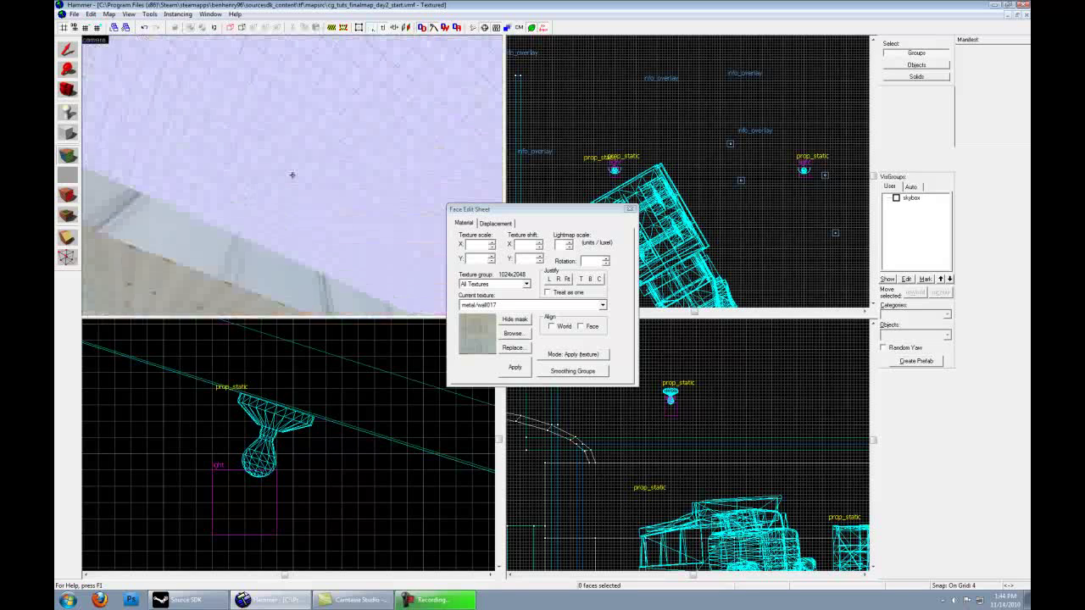
pyautogui.press('s')
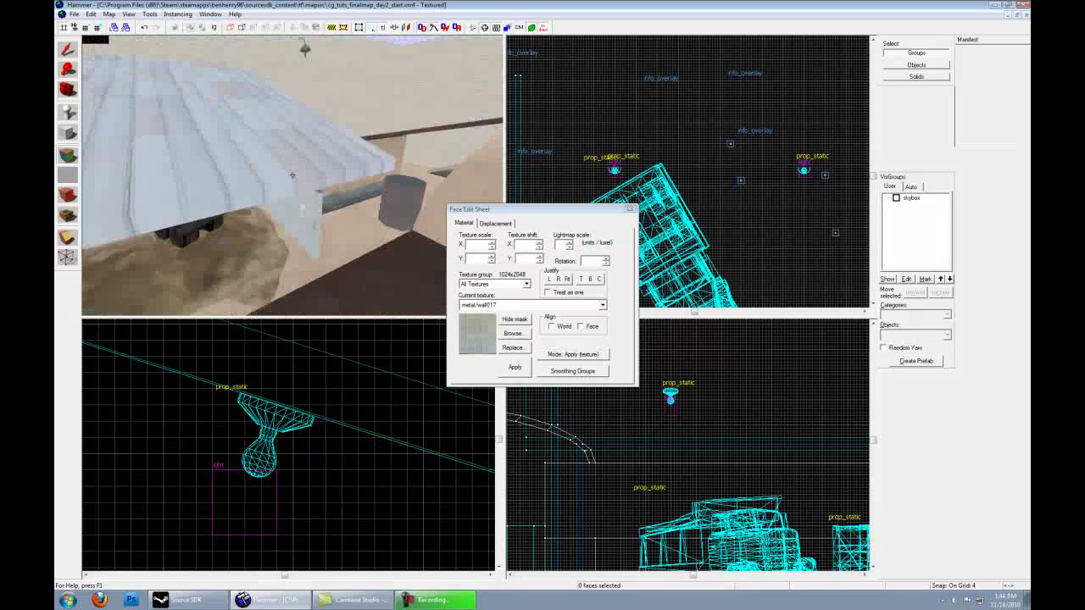
pyautogui.press('w')
pyautogui.press('z')
pyautogui.click(629, 209)
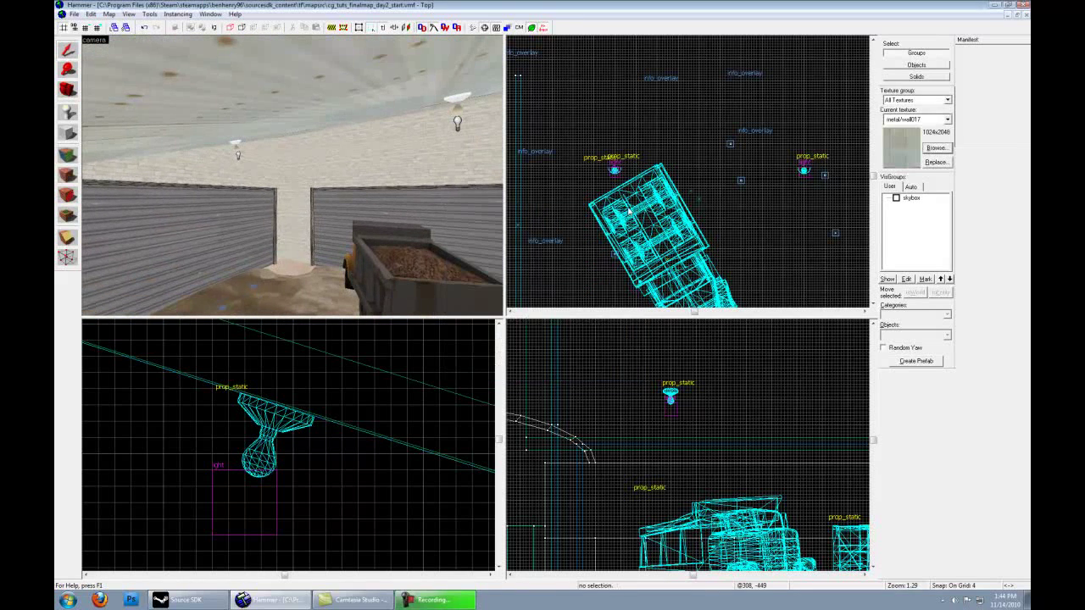
pyautogui.click(75, 15)
pyautogui.click(91, 61)
# Examine the roofed truck area from outside and inside, including the empty ground beside the garage doors.
pyautogui.press('z')
pyautogui.press('s')
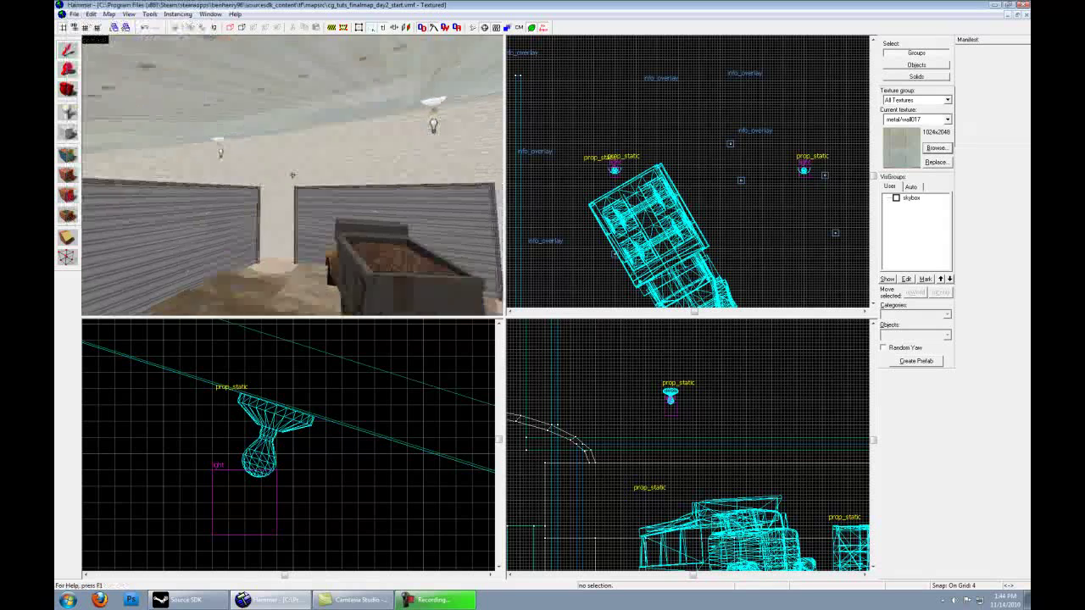
pyautogui.press('w')
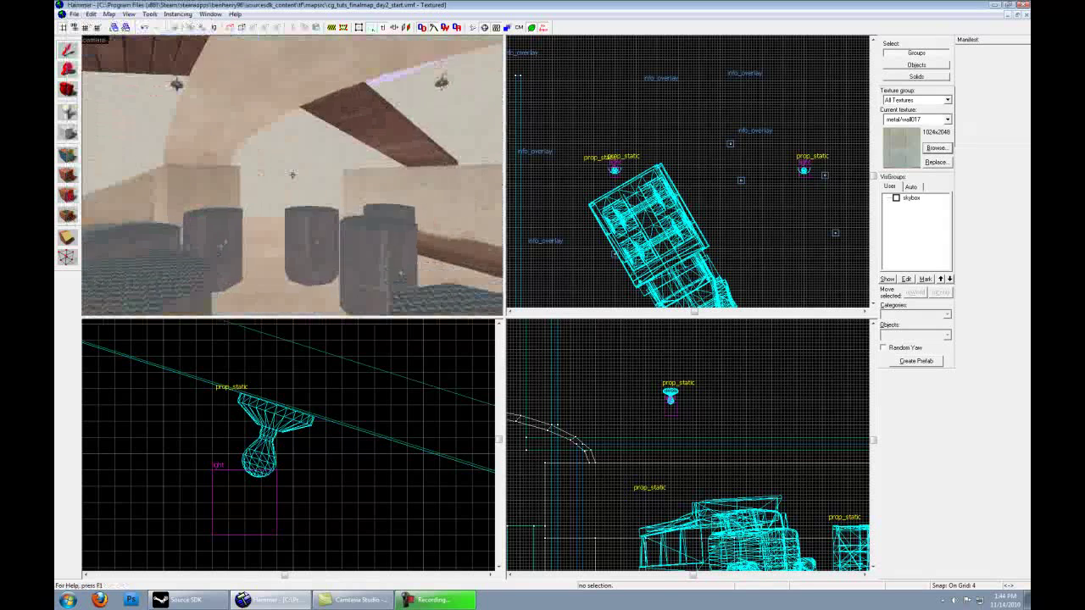
pyautogui.press('s')
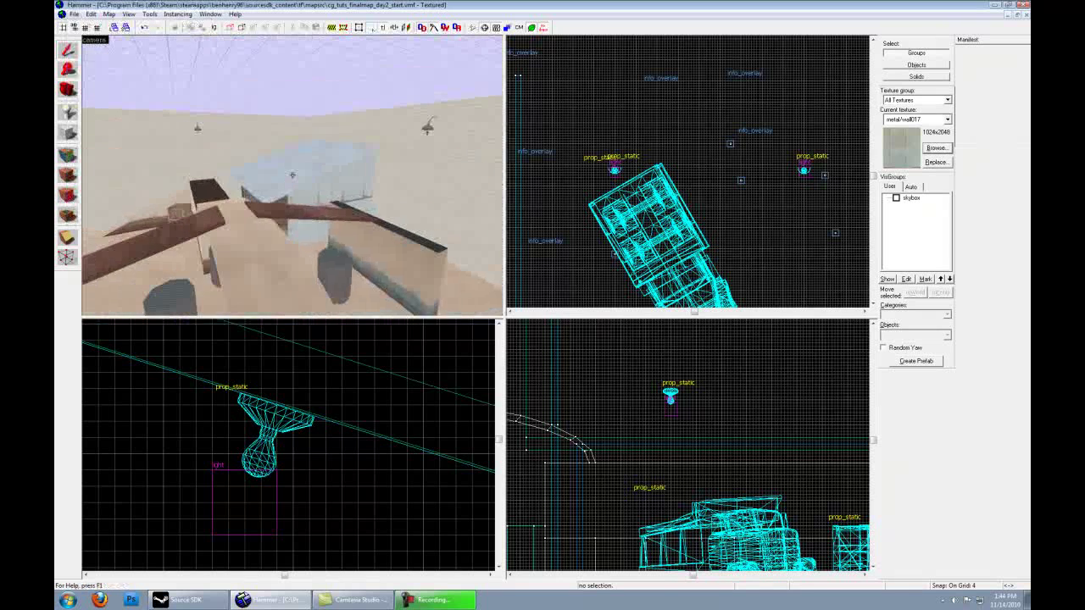
pyautogui.press('a')
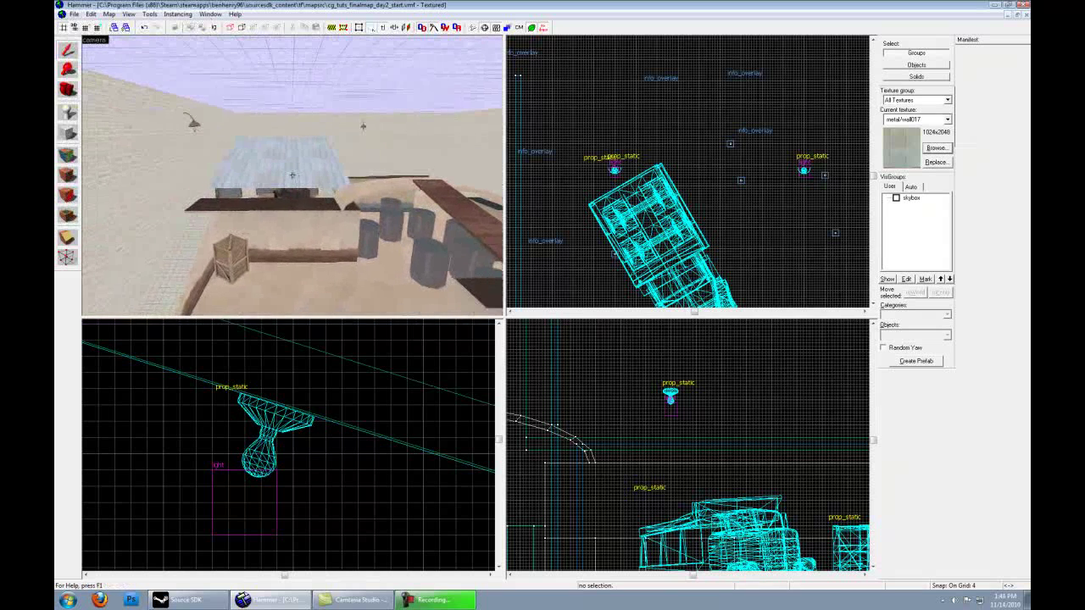
pyautogui.press('w')
pyautogui.press('w')
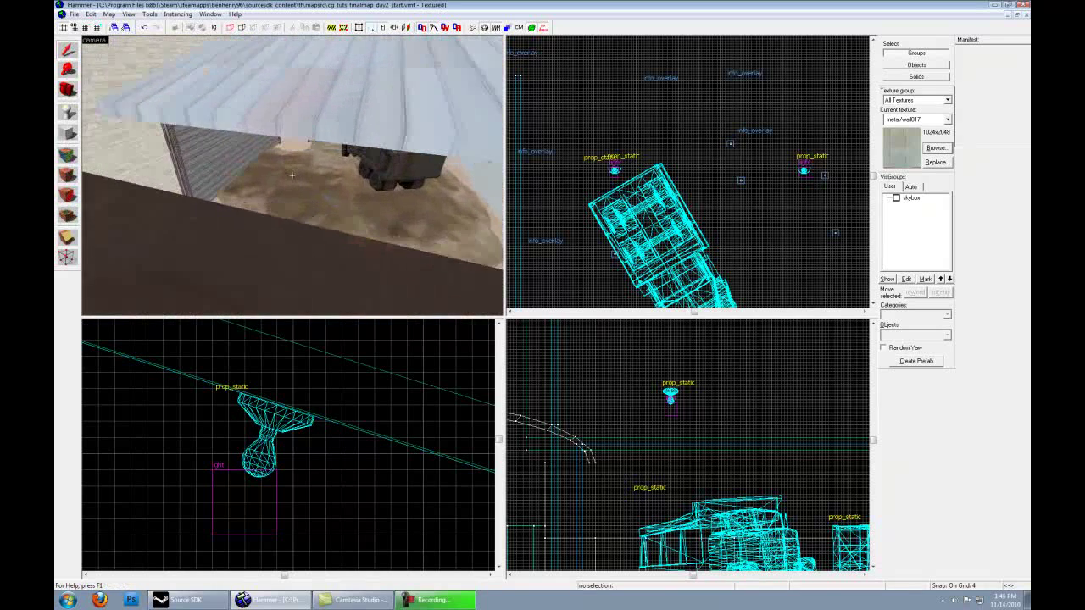
pyautogui.press('w')
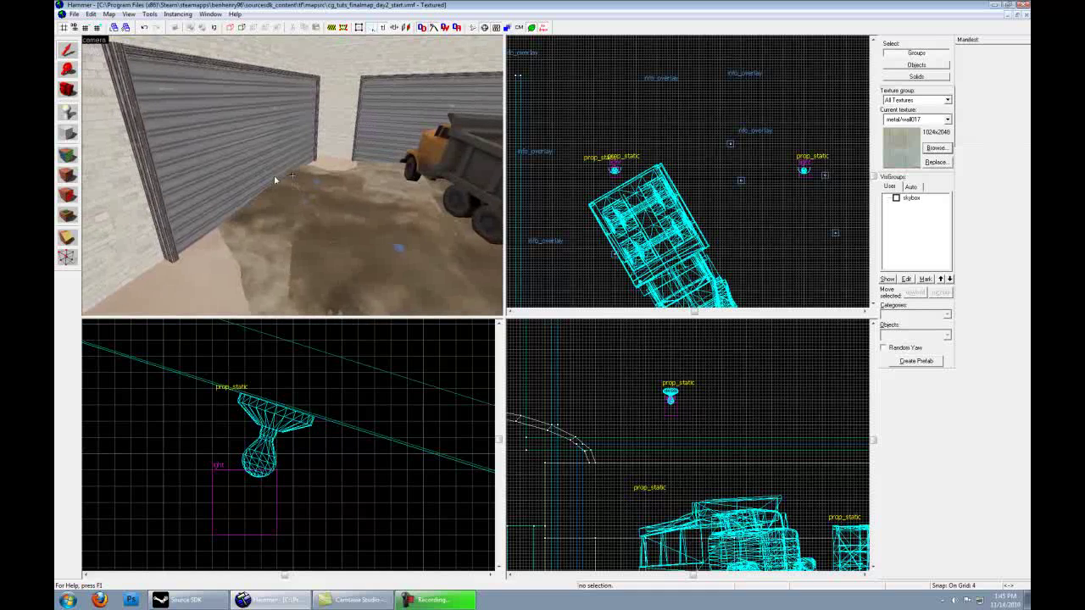
# Place a prop_static on the ground beside the garage door and filter its world model list by "grain".
pyautogui.click(71, 135)
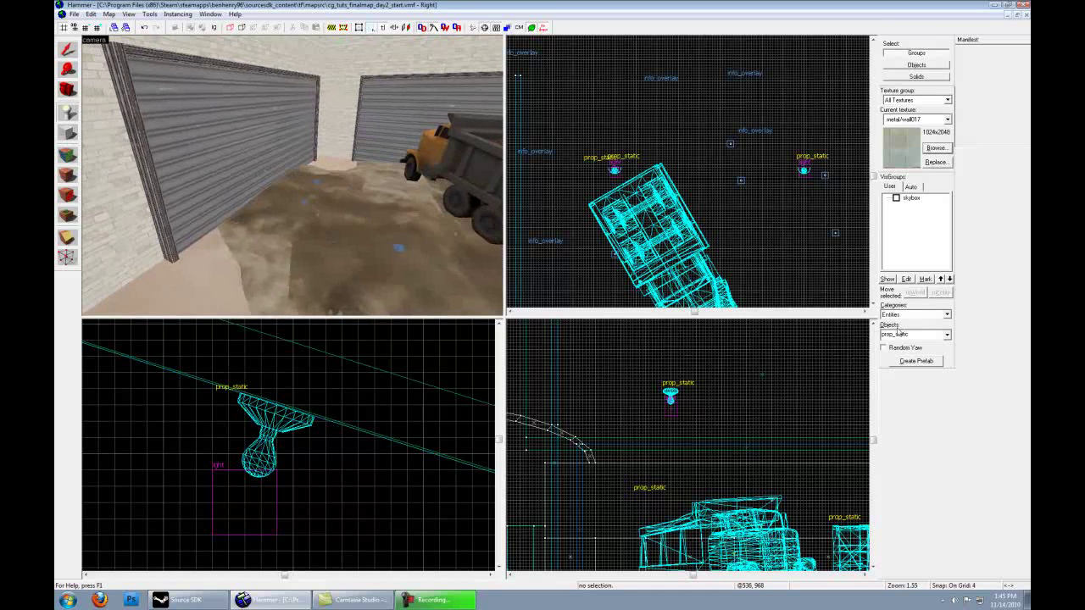
pyautogui.click(303, 277)
pyautogui.hotkey('alt', 'Return')
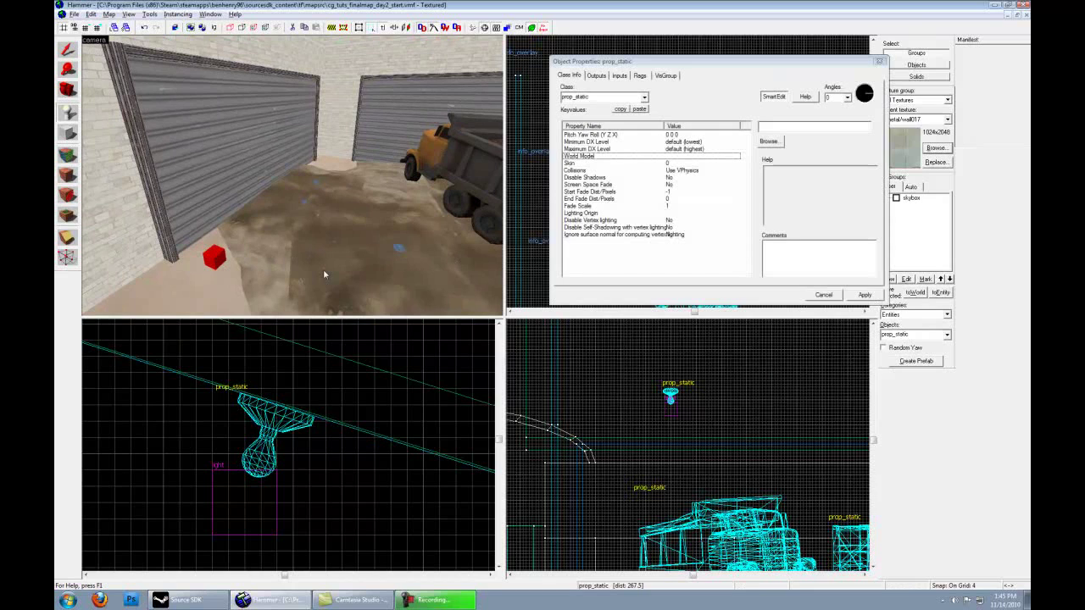
pyautogui.click(768, 141)
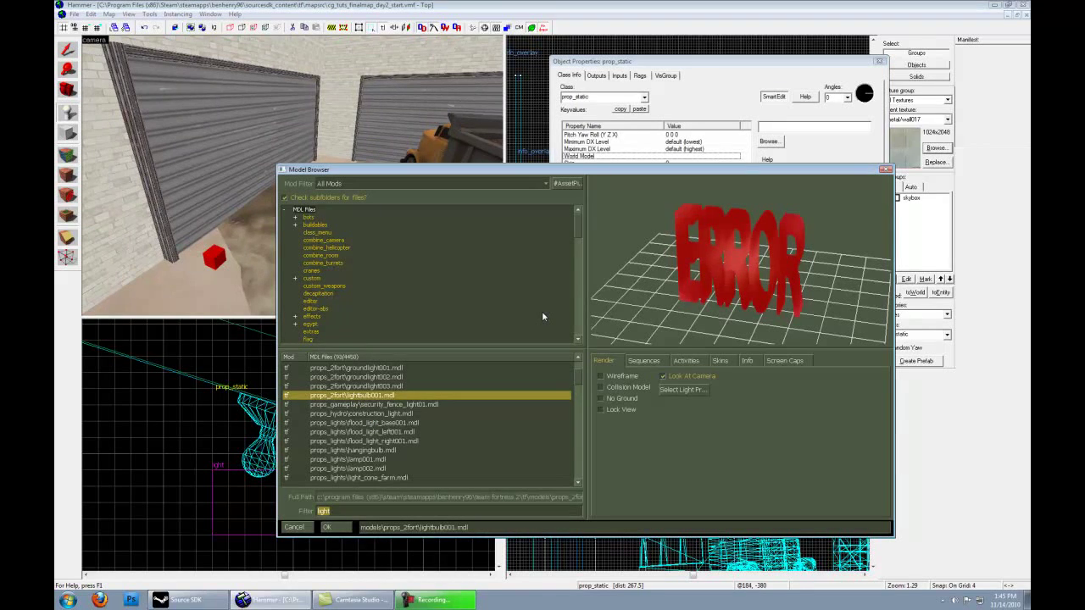
pyautogui.write('grain')
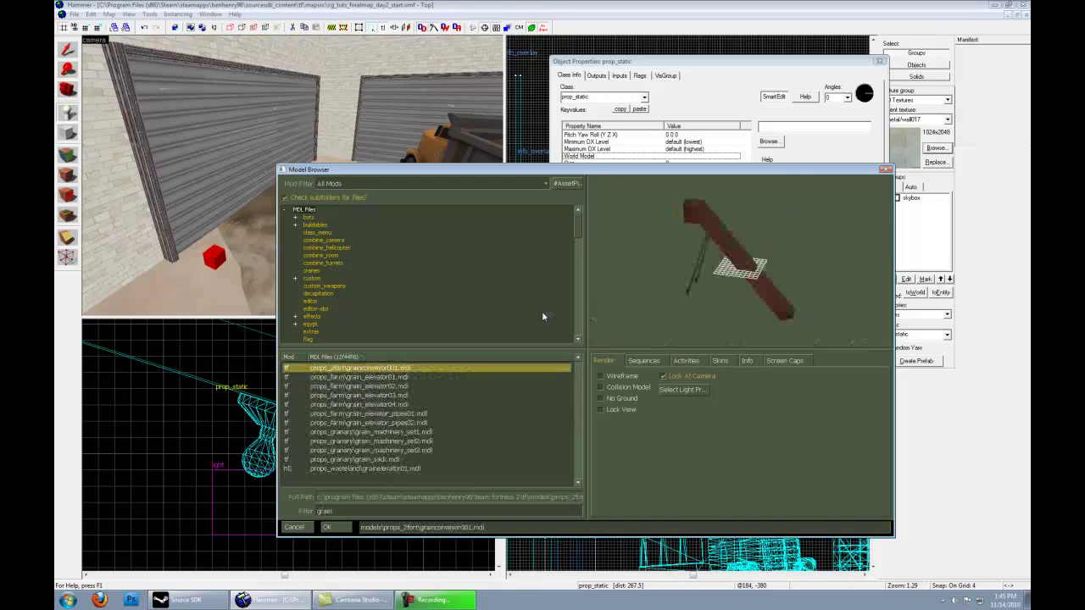
# Preview the grain models and apply props_granary/grain_machinery_set2.mdl as the new prop's world model.
pyautogui.click(407, 378)
pyautogui.click(405, 386)
pyautogui.click(397, 405)
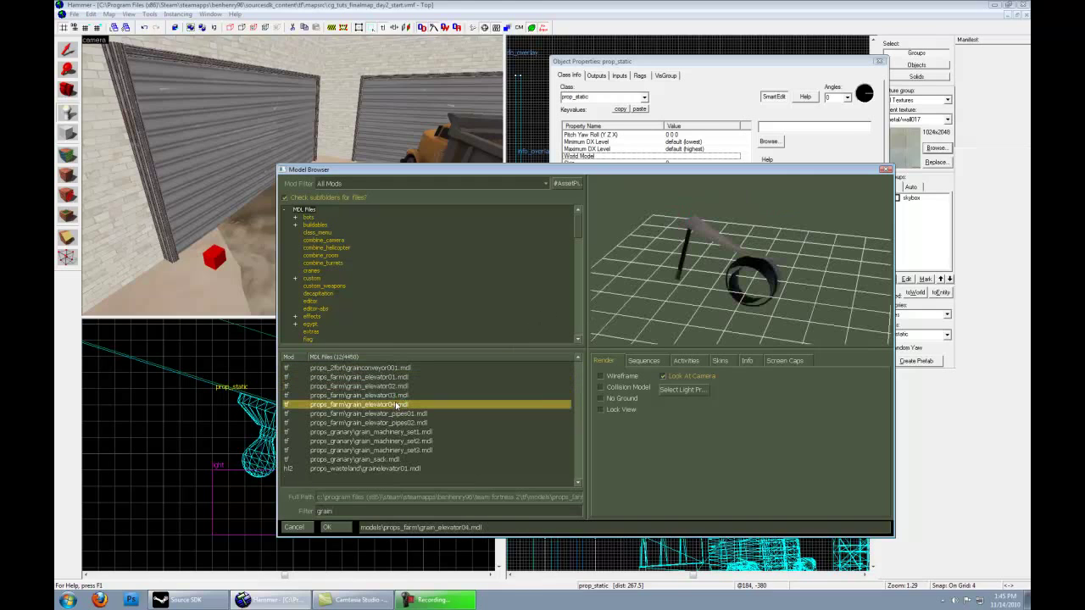
pyautogui.click(398, 414)
pyautogui.click(400, 422)
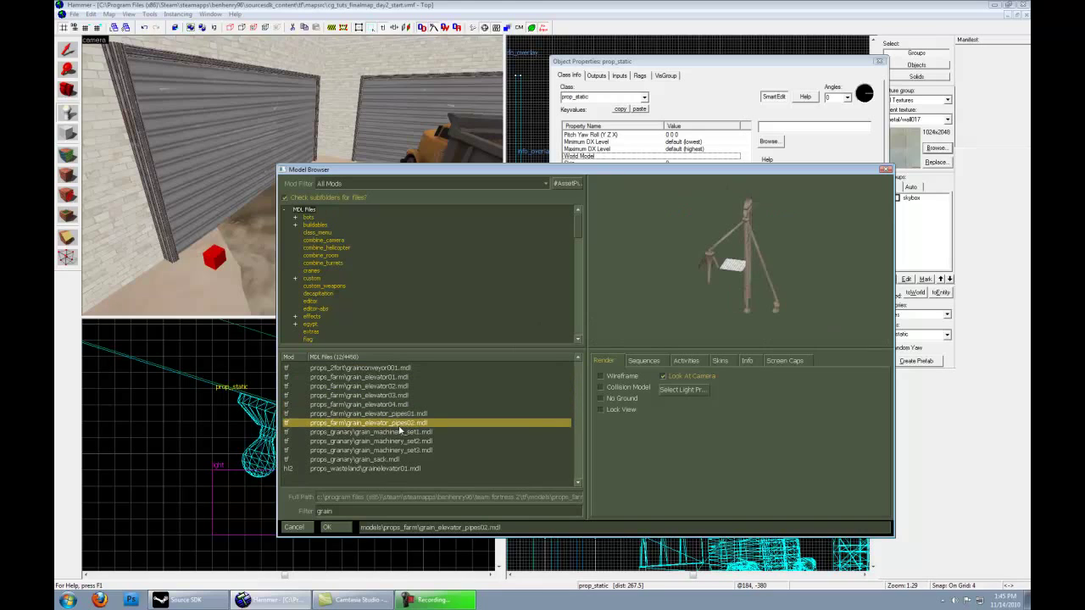
pyautogui.click(399, 441)
pyautogui.click(392, 451)
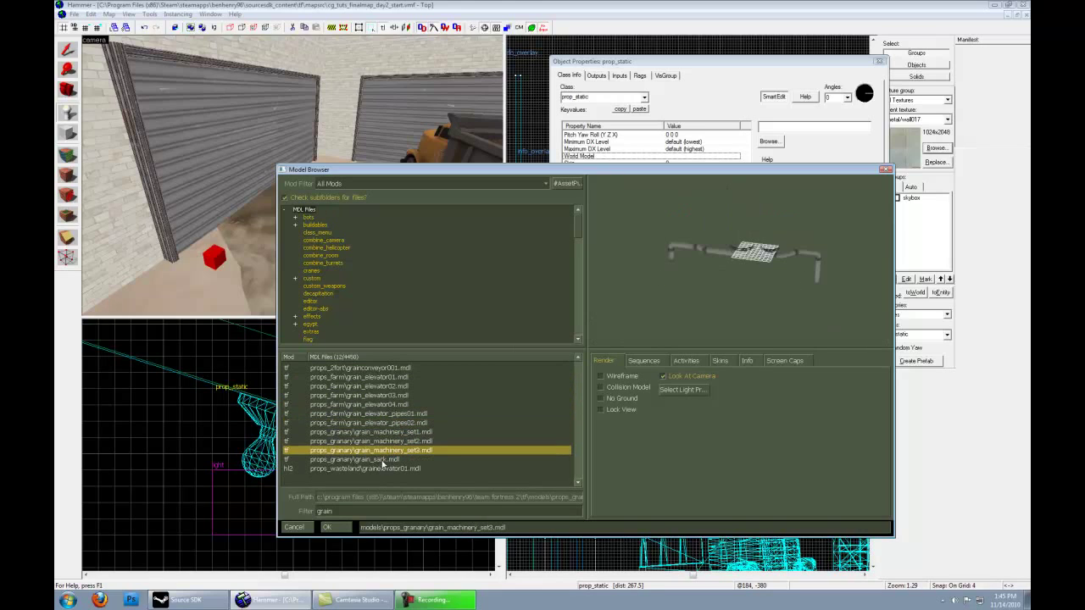
pyautogui.click(387, 442)
pyautogui.click(329, 527)
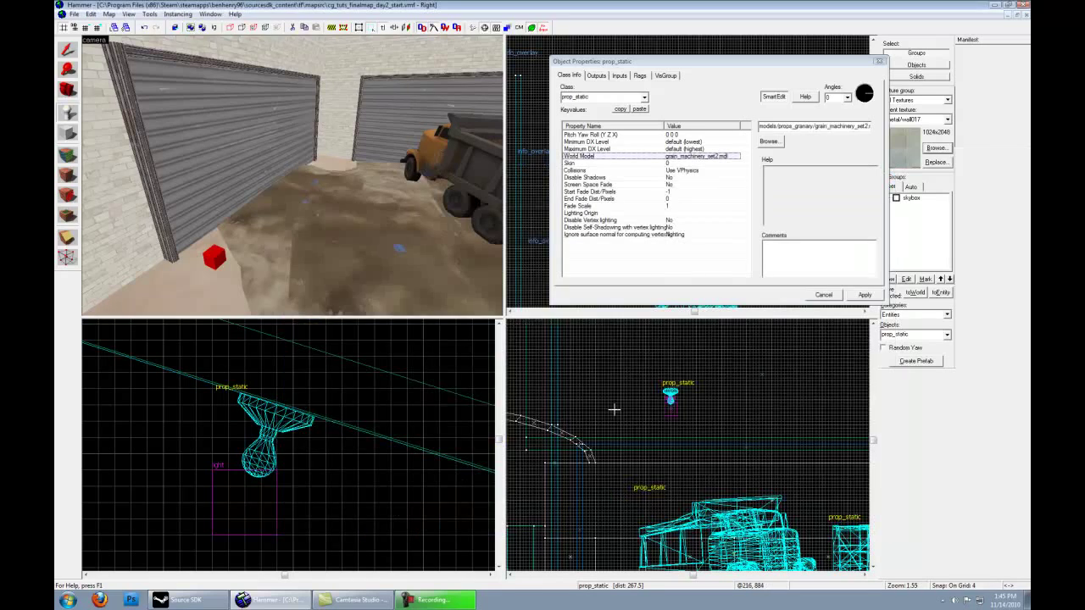
pyautogui.click(864, 294)
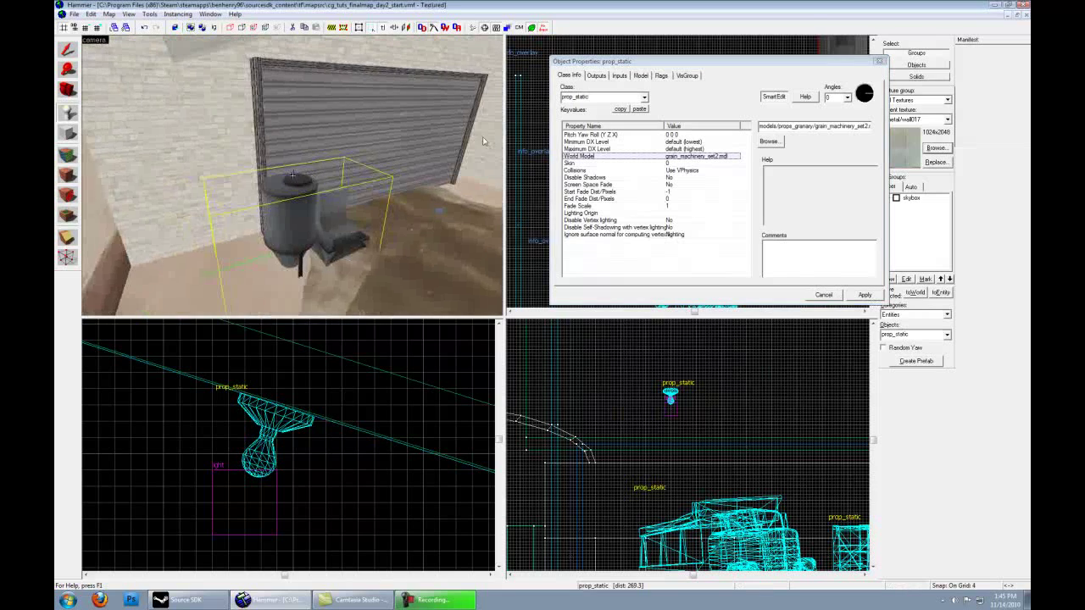
# Close the prop properties and raise the grain machinery prop until its base rests on the ground.
pyautogui.click(879, 61)
pyautogui.scroll(-5, 397, 393)
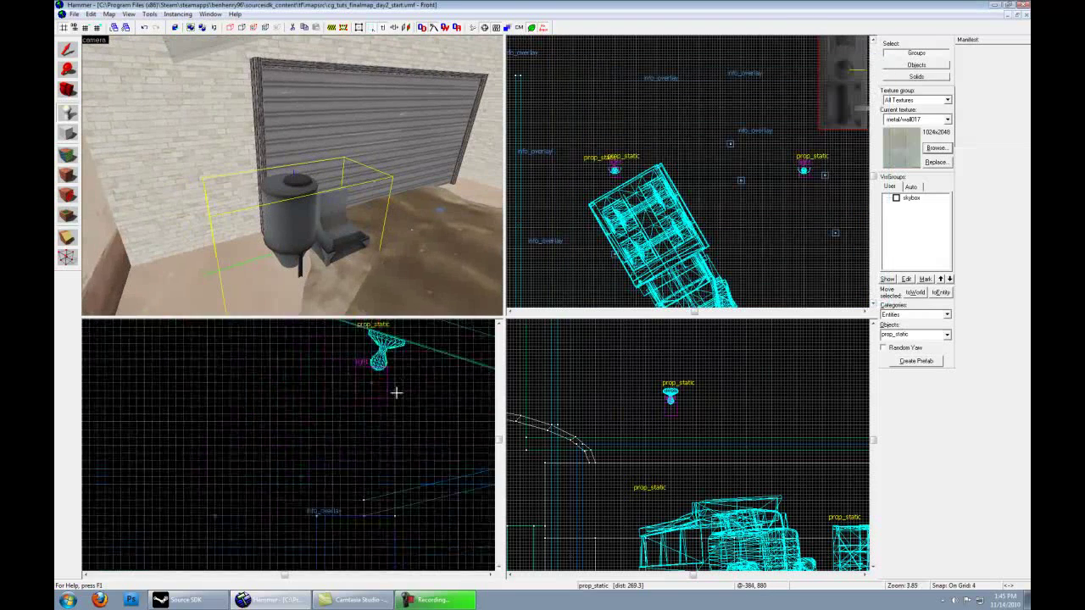
pyautogui.moveTo(379, 428); pyautogui.dragTo(247, 408, button='middle')
pyautogui.click(68, 51)
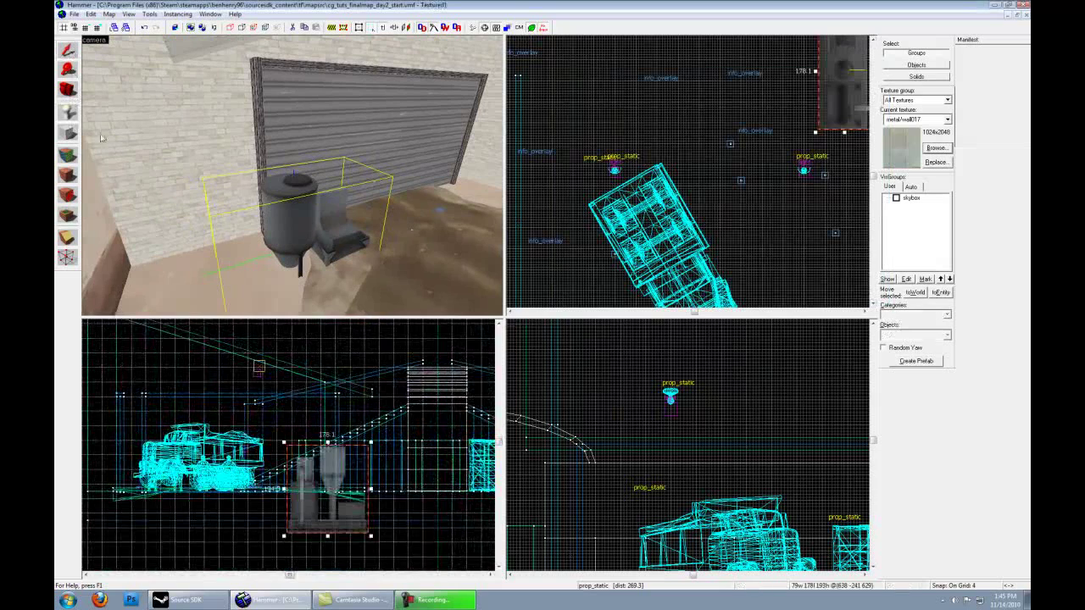
pyautogui.scroll(3, 339, 493)
pyautogui.moveTo(327, 499); pyautogui.dragTo(327, 428)
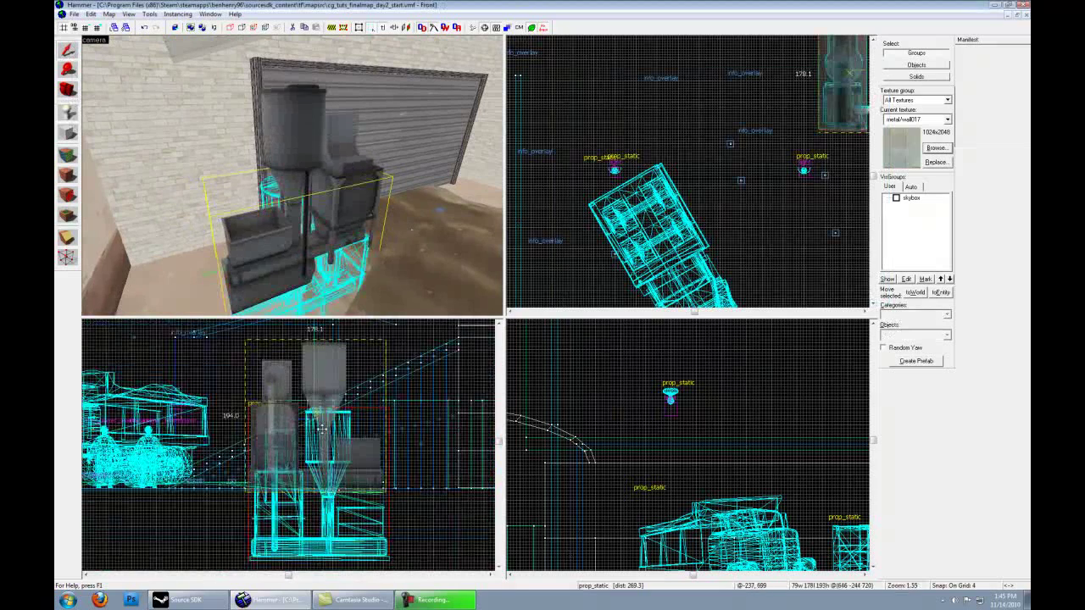
pyautogui.scroll(4, 290, 534)
pyautogui.moveTo(245, 409); pyautogui.dragTo(244, 404)
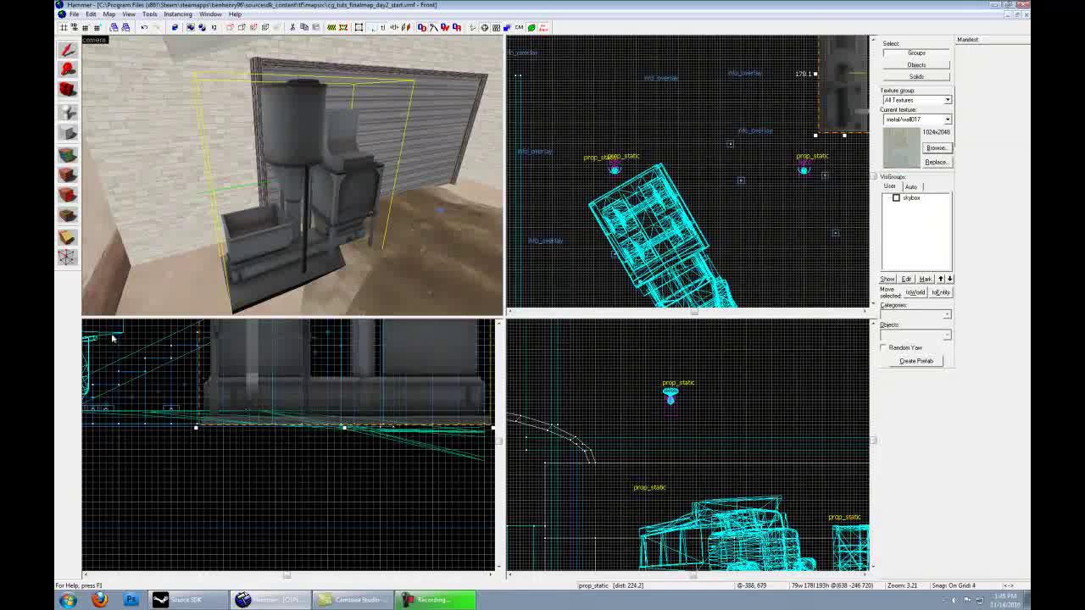
# Try the grain machinery in the corner between the two garage doors and check it from several sides.
pyautogui.moveTo(146, 384); pyautogui.dragTo(330, 488, button='middle')
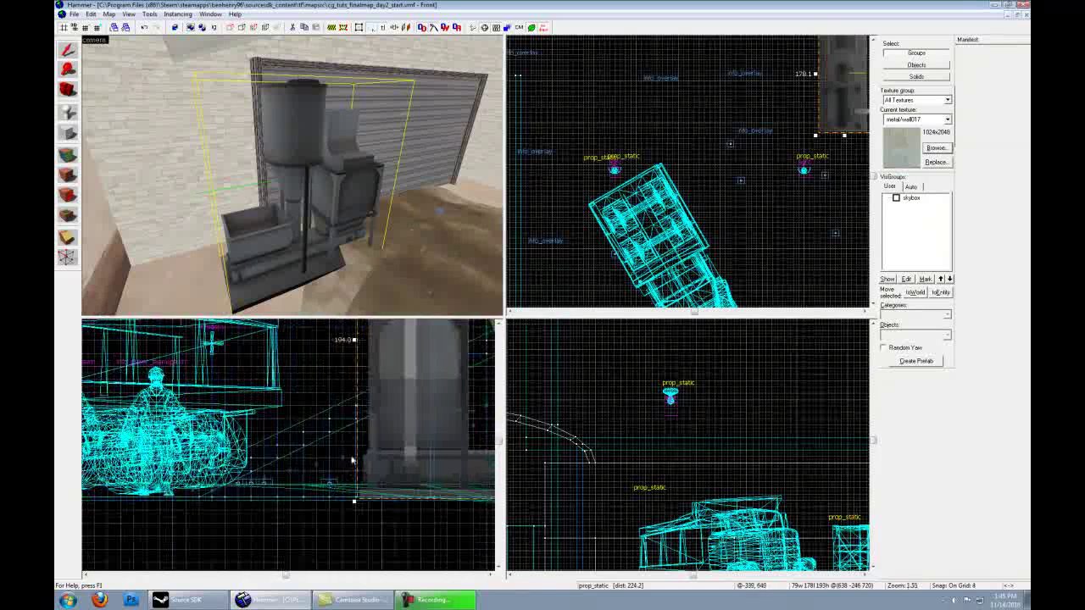
pyautogui.scroll(3, 809, 190)
pyautogui.scroll(-5, 697, 110)
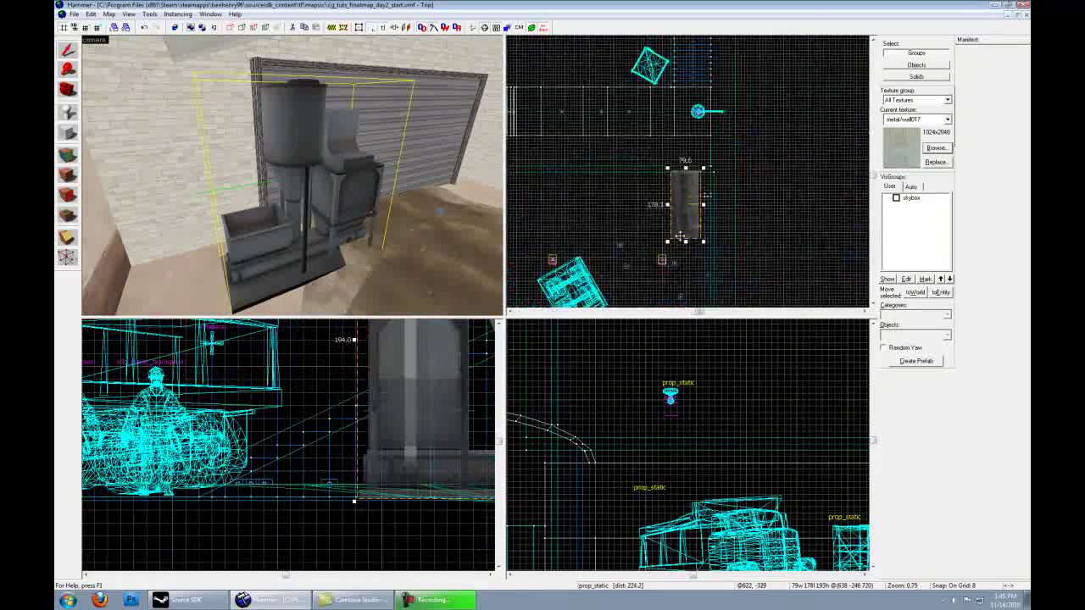
pyautogui.moveTo(719, 63); pyautogui.dragTo(708, 169)
pyautogui.scroll(1, 556, 182)
pyautogui.press('z')
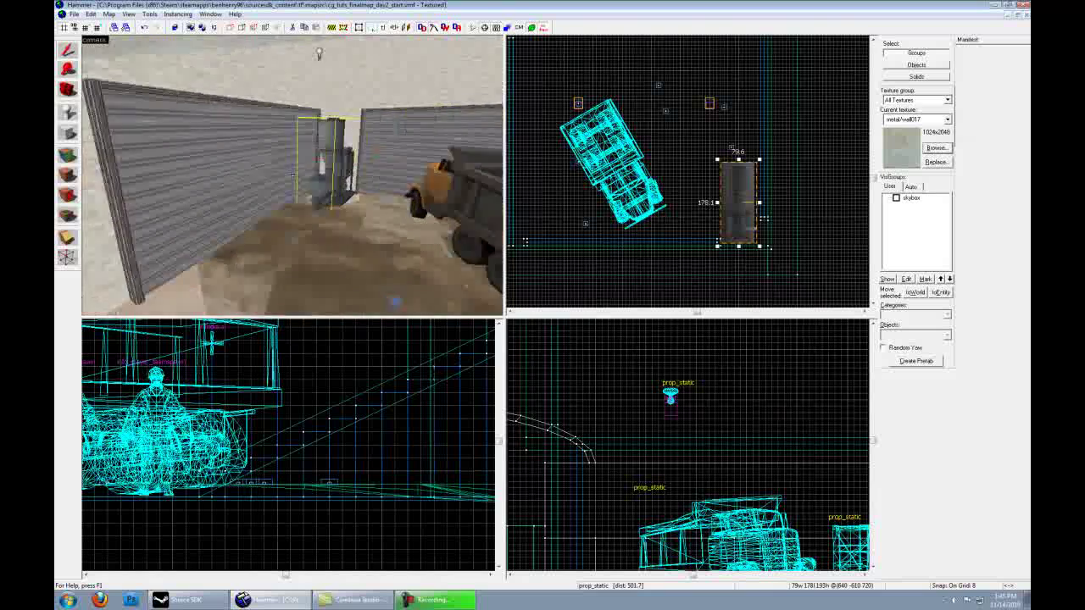
pyautogui.press('w')
pyautogui.press('s')
pyautogui.press('d')
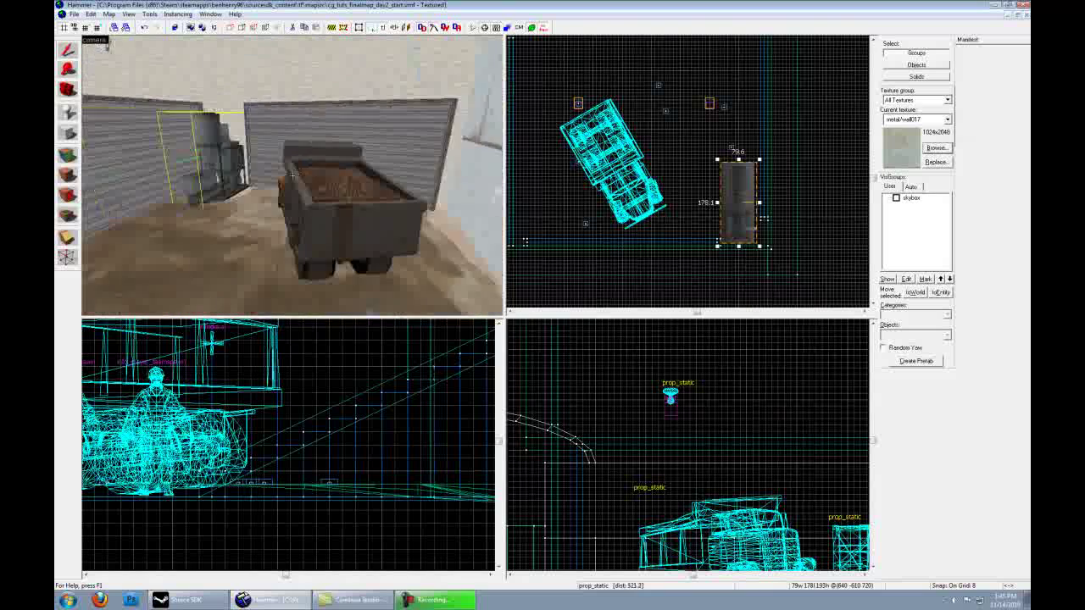
pyautogui.press('a')
pyautogui.press('z')
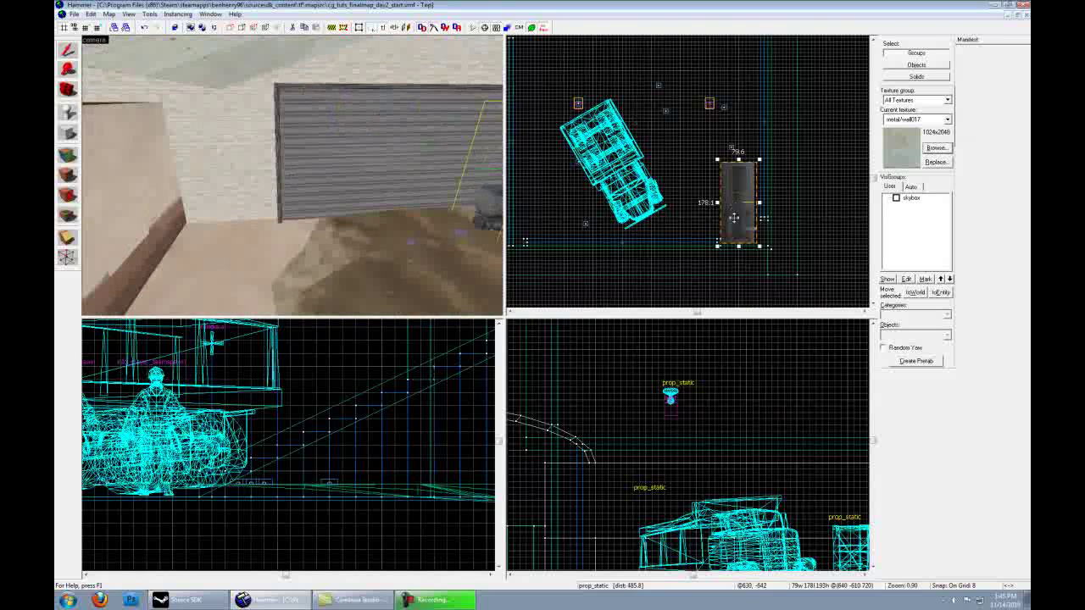
# Move the grain machinery back to the open ground beside the brick wall and garage door.
pyautogui.moveTo(735, 208); pyautogui.dragTo(727, 276, button='middle')
pyautogui.moveTo(728, 269); pyautogui.dragTo(740, 124)
pyautogui.moveTo(739, 125); pyautogui.dragTo(723, 237, button='middle')
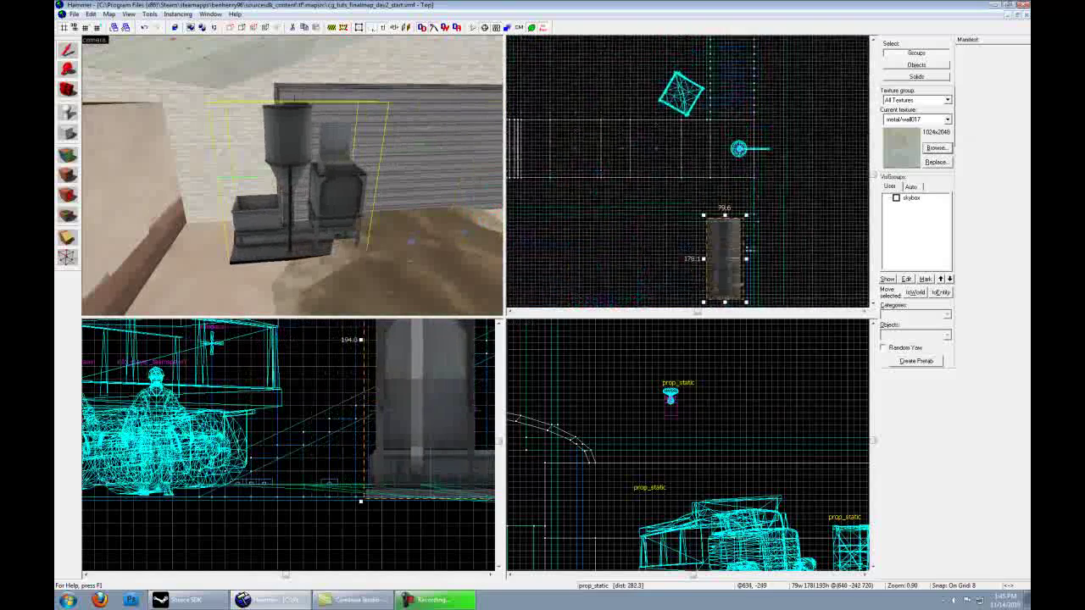
pyautogui.moveTo(723, 237); pyautogui.dragTo(727, 238)
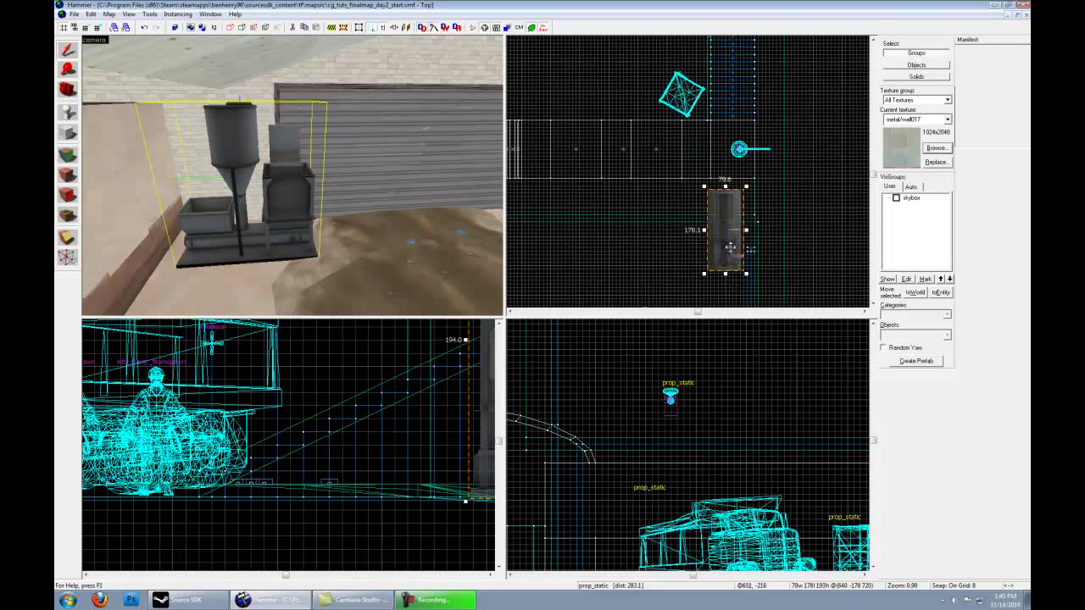
# Rotate the grain machinery 90 degrees about Z and shift it into the corner by the low dirt wall.
pyautogui.click(149, 14)
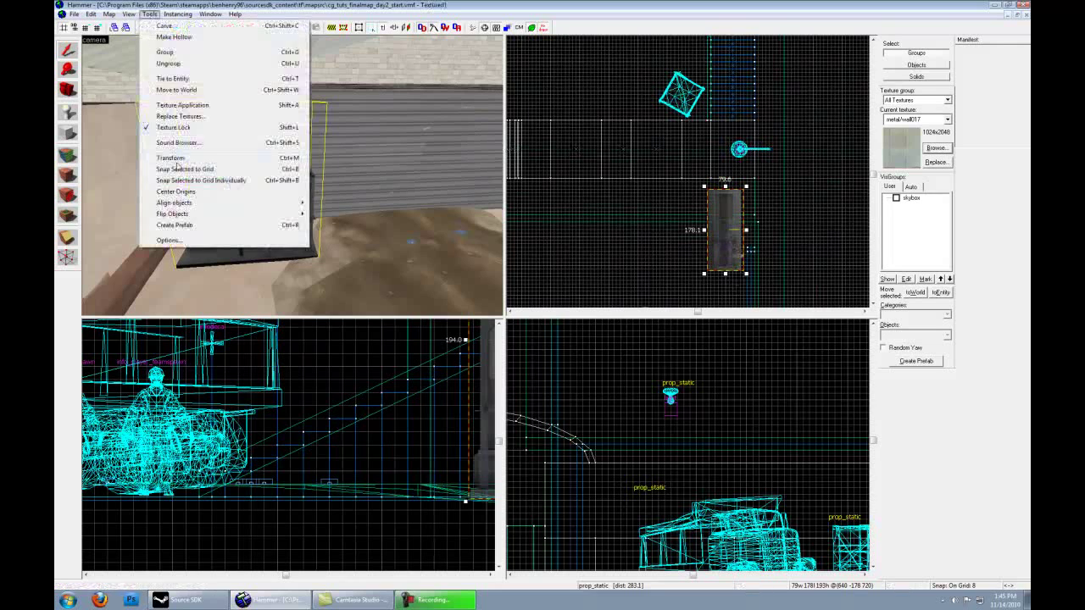
pyautogui.click(172, 161)
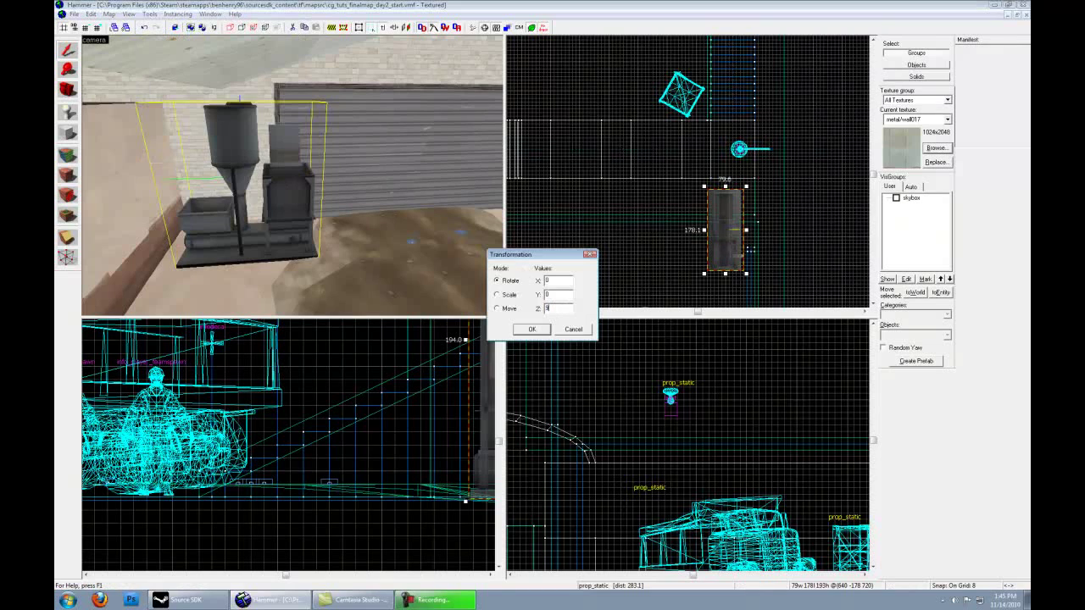
pyautogui.press('Return')
pyautogui.scroll(2, 657, 153)
pyautogui.moveTo(724, 229); pyautogui.dragTo(676, 185)
# Deselect the grain machinery and save the map.
pyautogui.click(811, 185)
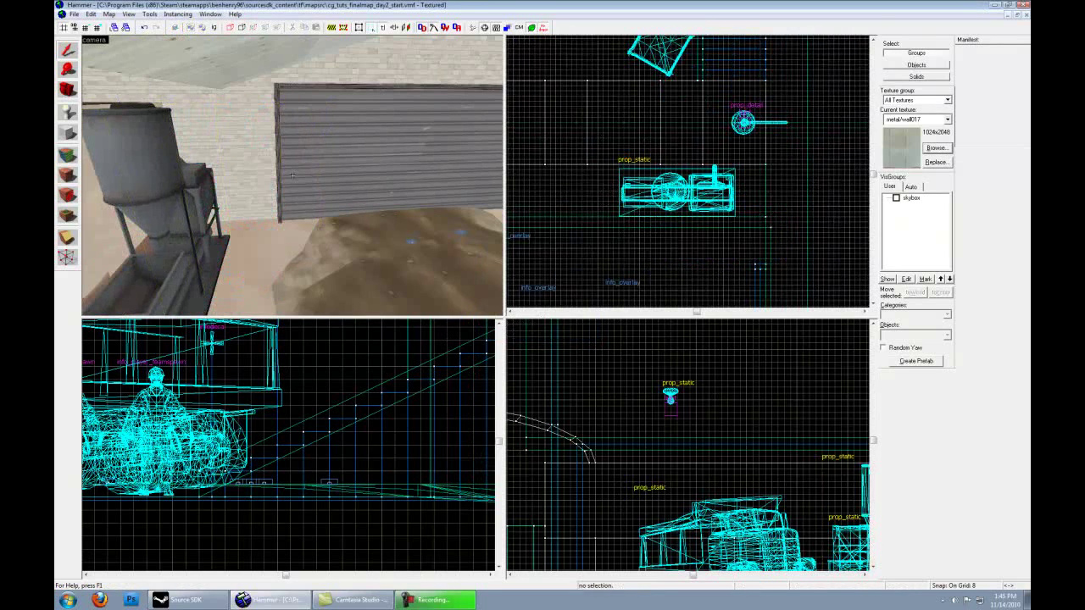
pyautogui.press('z')
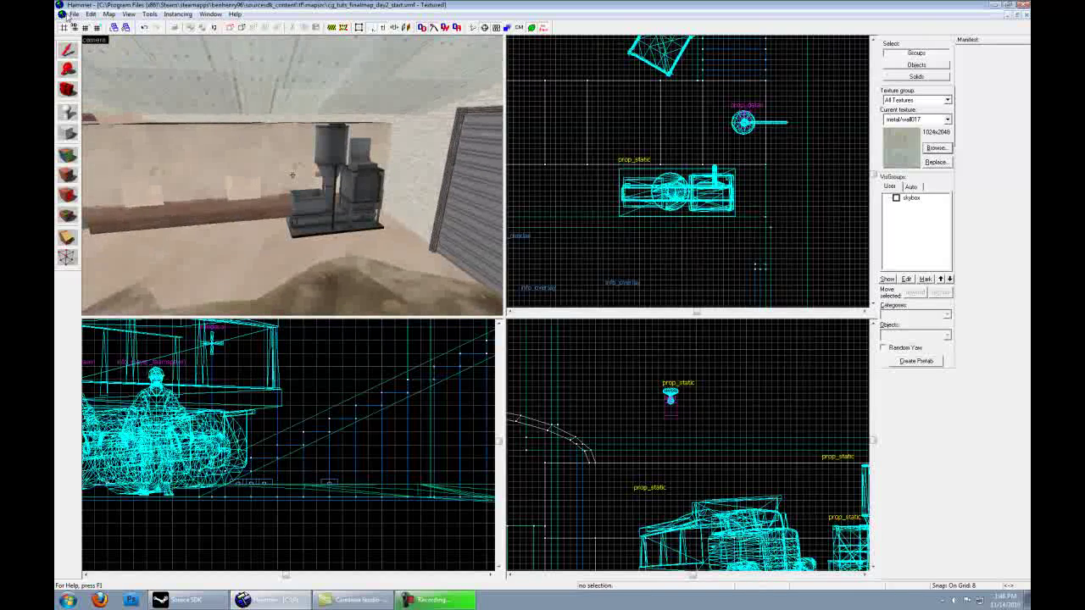
pyautogui.click(71, 16)
pyautogui.click(92, 60)
# Examine the machinery corner, the central bridge and barrels, and the empty ground around the player spawns.
pyautogui.press('z')
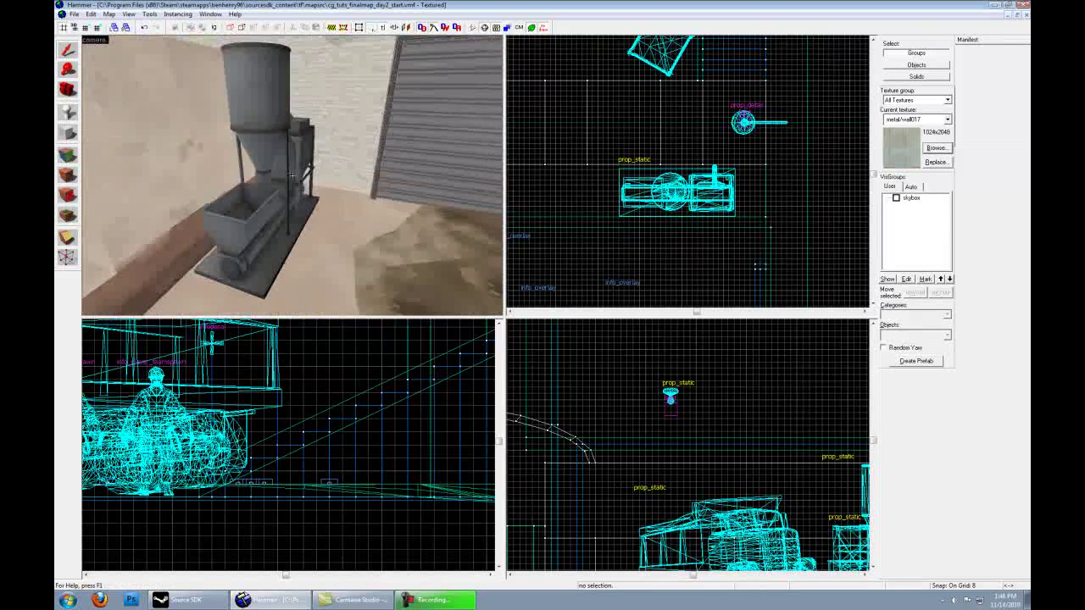
pyautogui.press('d')
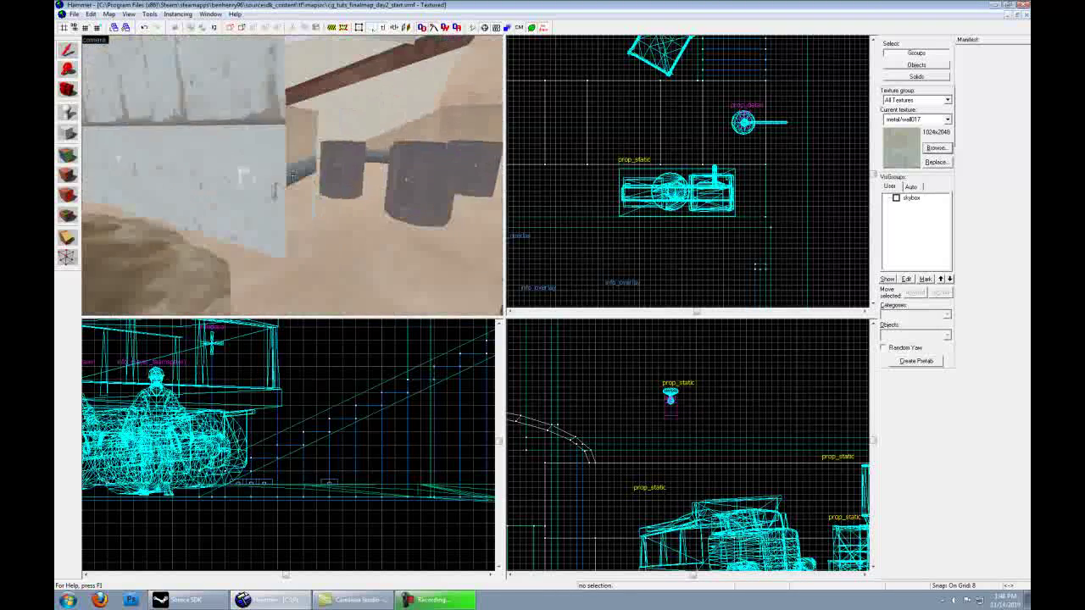
pyautogui.press('w')
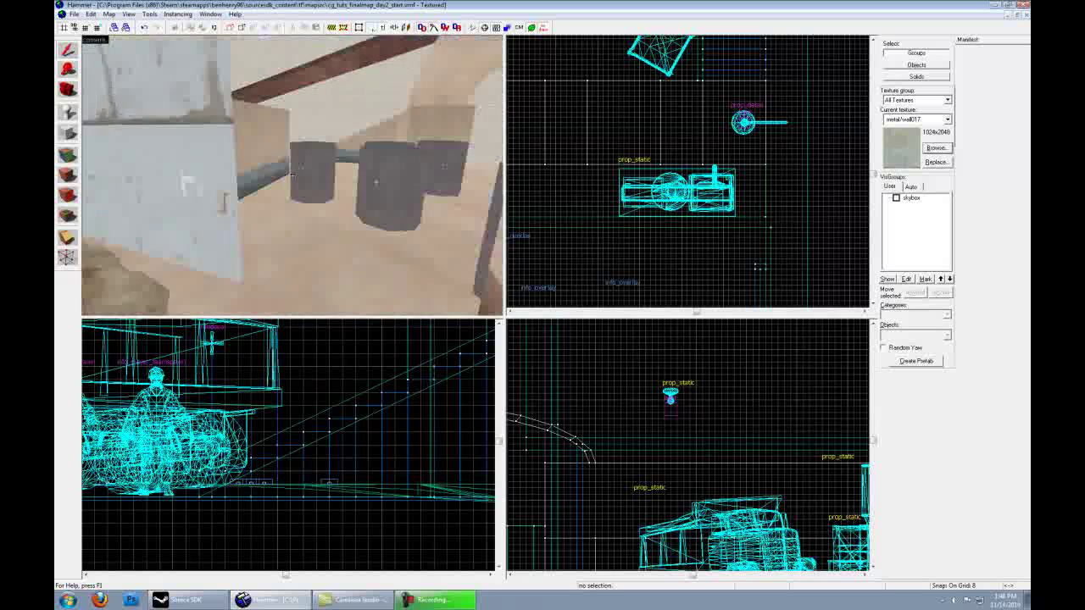
pyautogui.press('w')
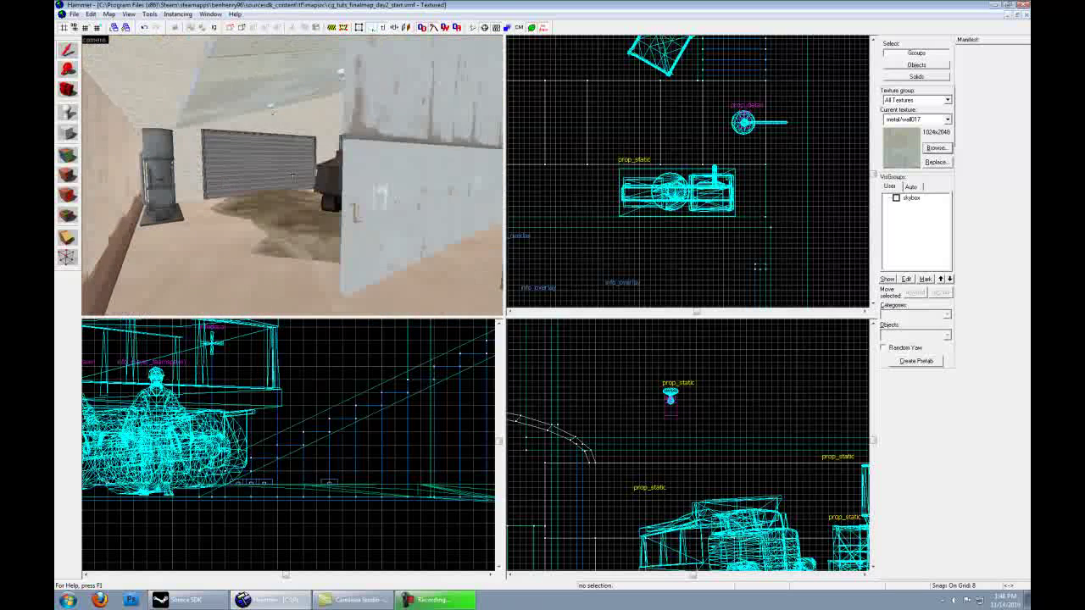
pyautogui.press('w')
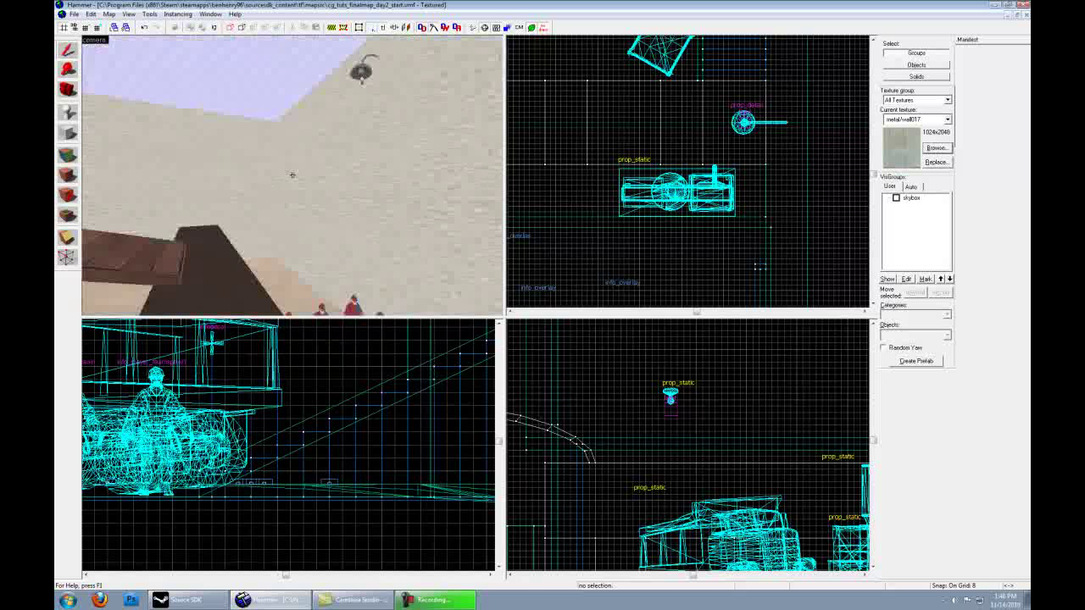
pyautogui.press('w')
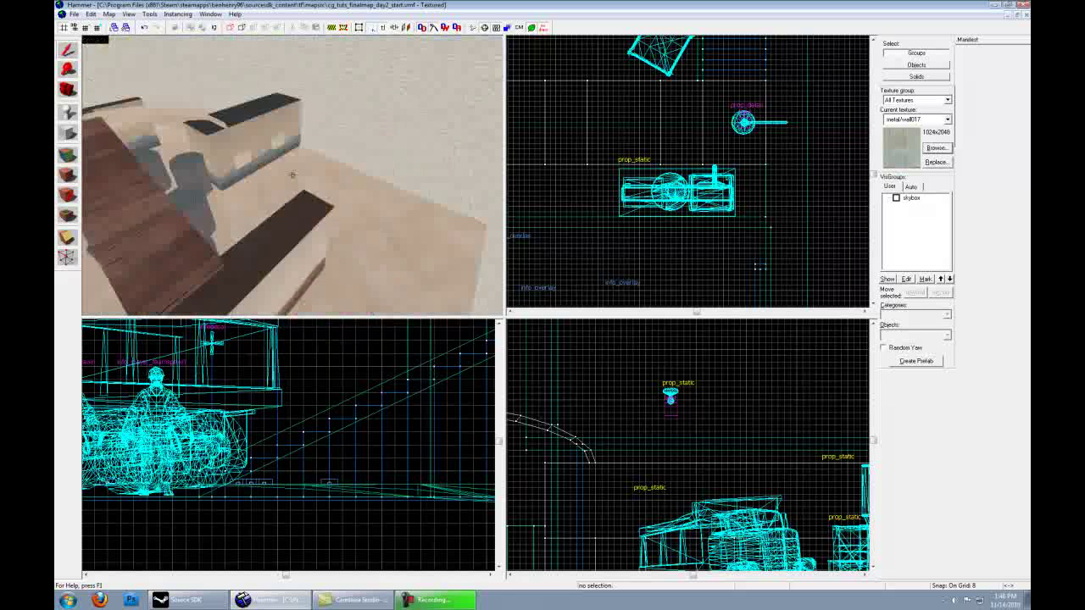
pyautogui.press('w')
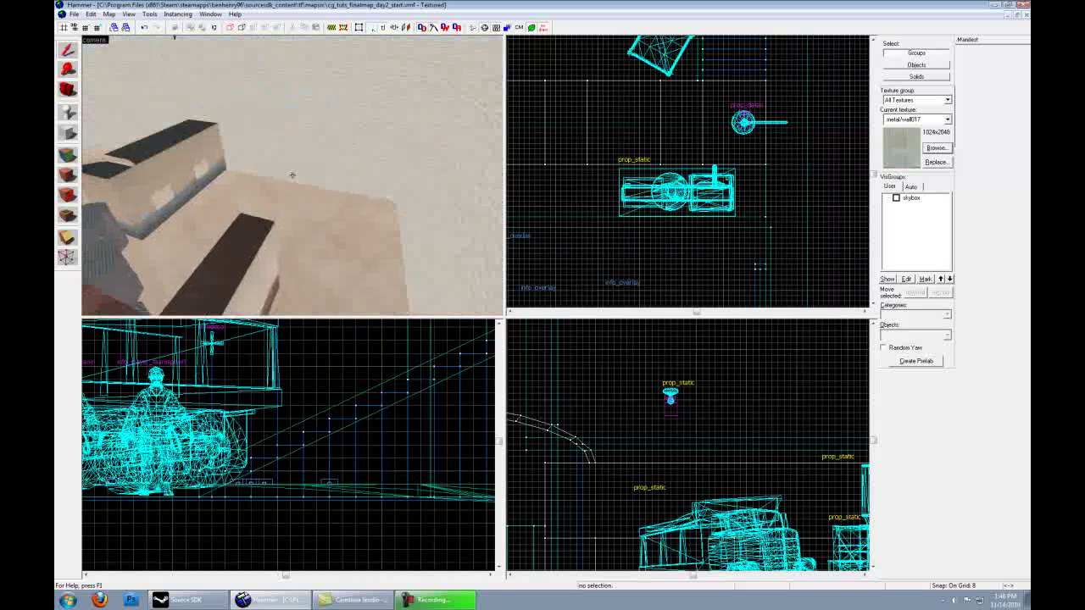
pyautogui.press('w')
pyautogui.press('w')
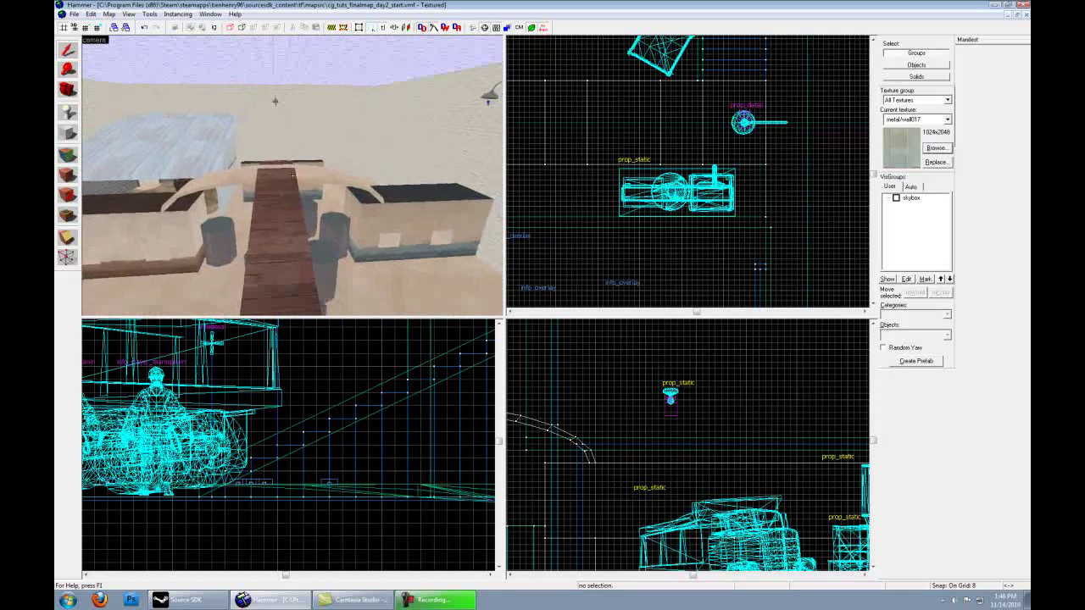
pyautogui.press('w')
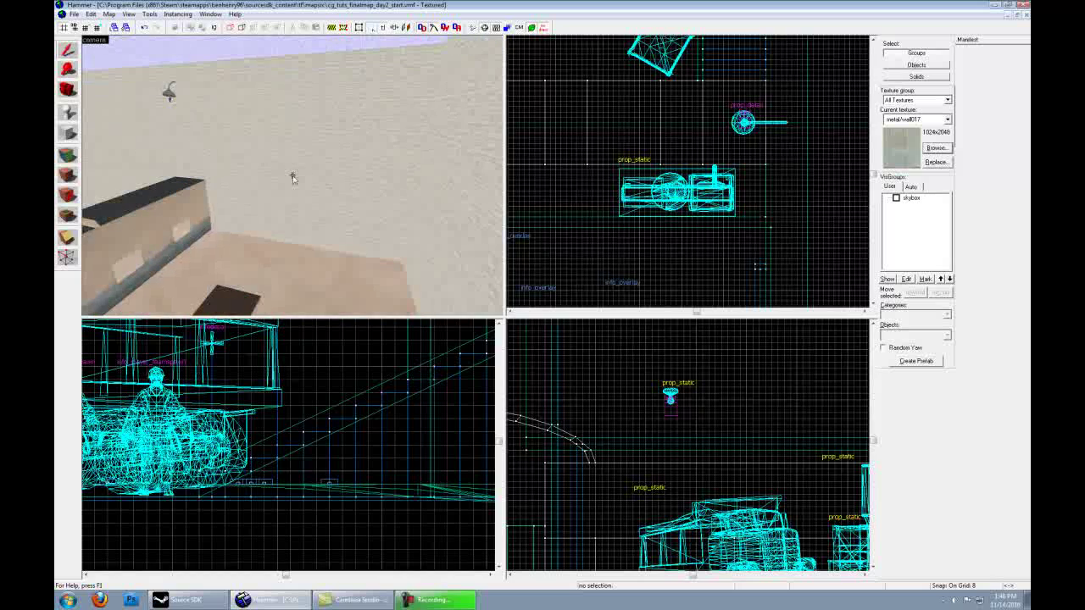
# Prepare a new block brush near the player spawns with metal/wall016 as its texture.
pyautogui.scroll(-4, 739, 205)
pyautogui.scroll(-3, 739, 204)
pyautogui.scroll(3, 650, 173)
pyautogui.scroll(5, 650, 173)
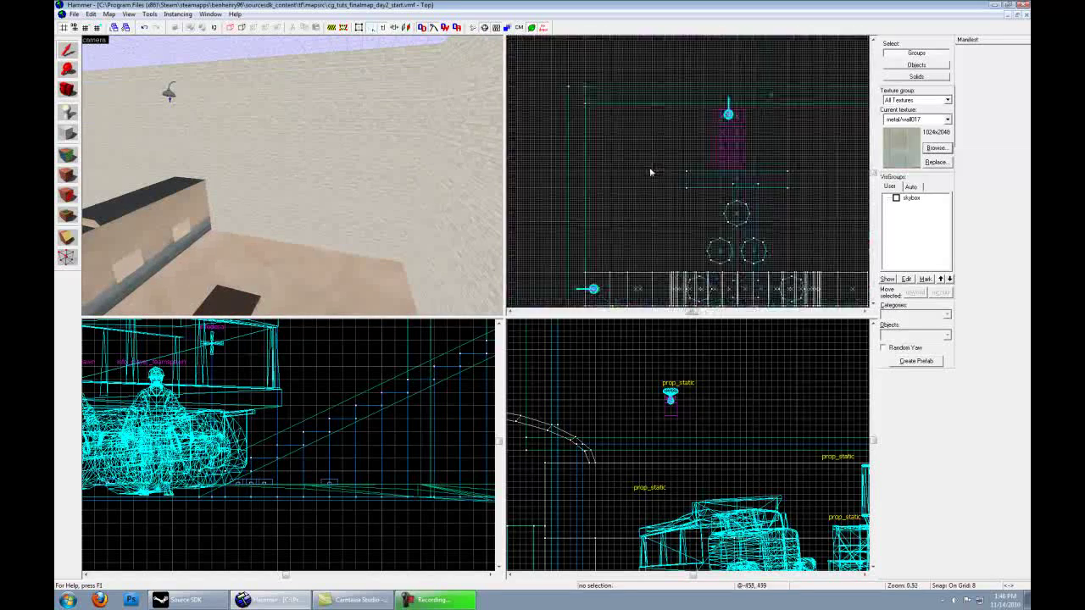
pyautogui.click(70, 134)
pyautogui.click(949, 148)
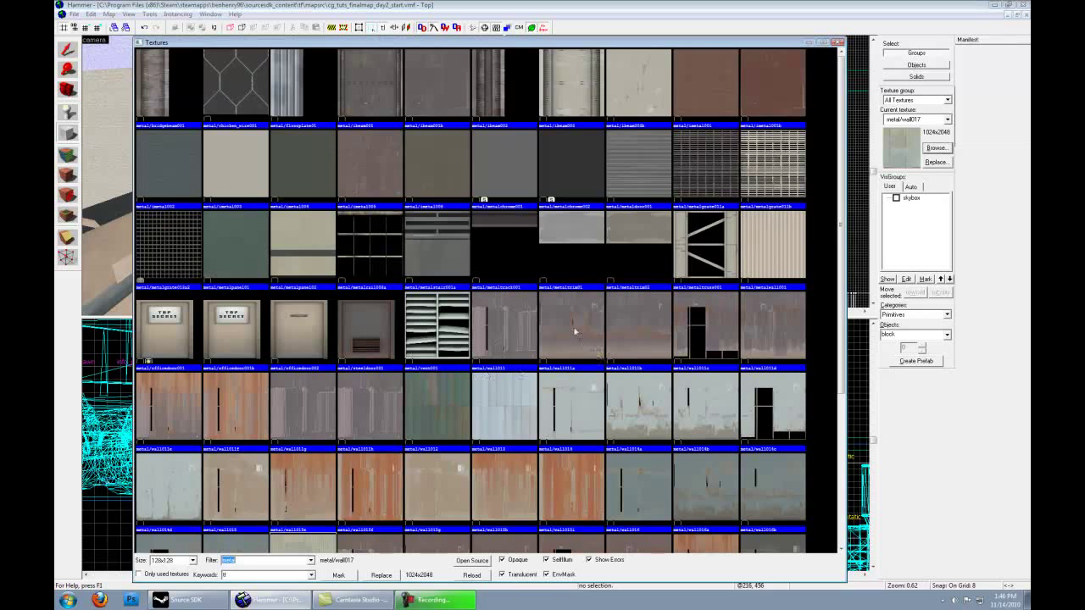
pyautogui.click(661, 502)
pyautogui.scroll(-3, 663, 500)
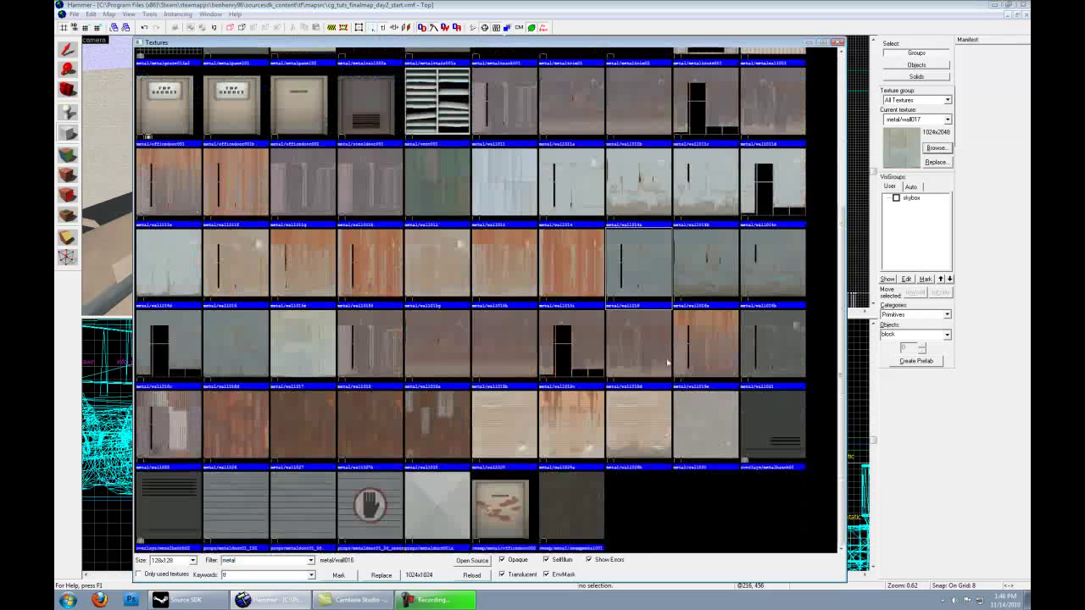
pyautogui.doubleClick(645, 271)
# Create a thin wall block beside the player spawns, 8 units thick, 392 long and about 194 high, standing on the ground.
pyautogui.scroll(3, 693, 119)
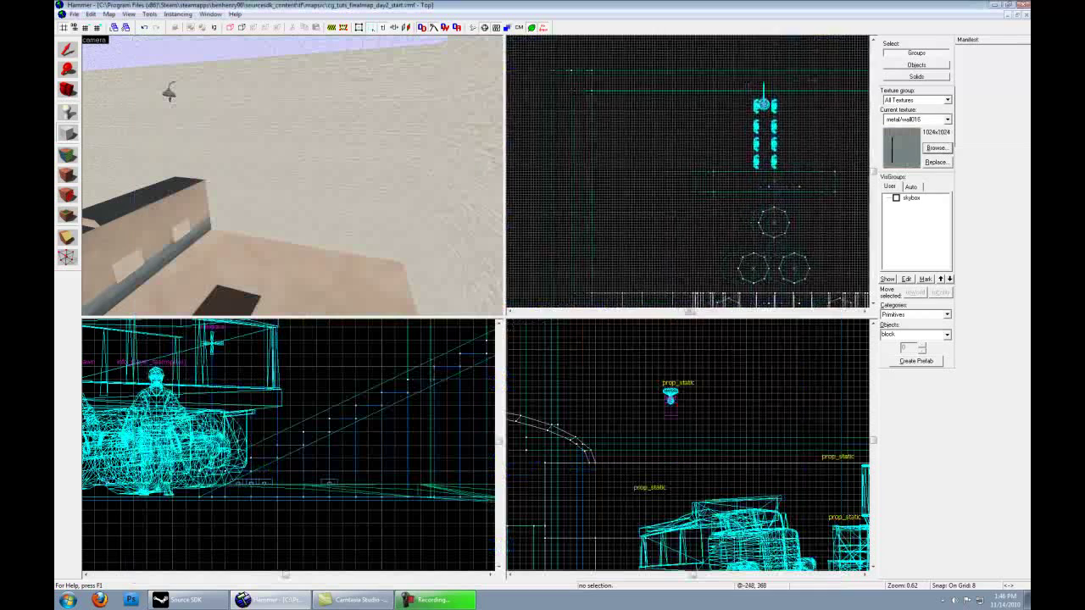
pyautogui.moveTo(692, 60); pyautogui.dragTo(697, 205)
pyautogui.moveTo(695, 145); pyautogui.dragTo(605, 152)
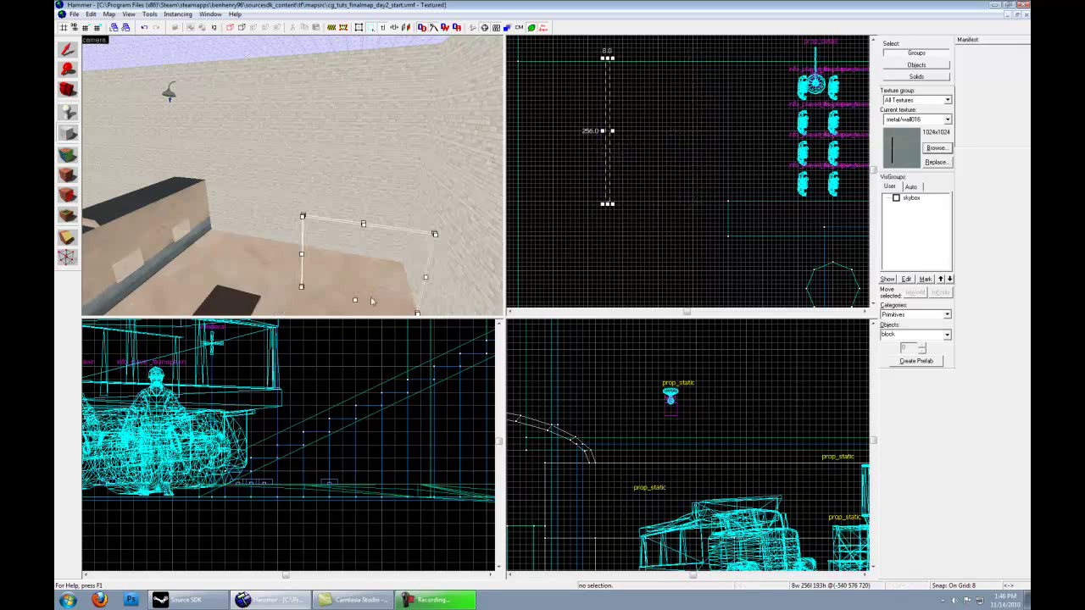
pyautogui.scroll(-8, 320, 407)
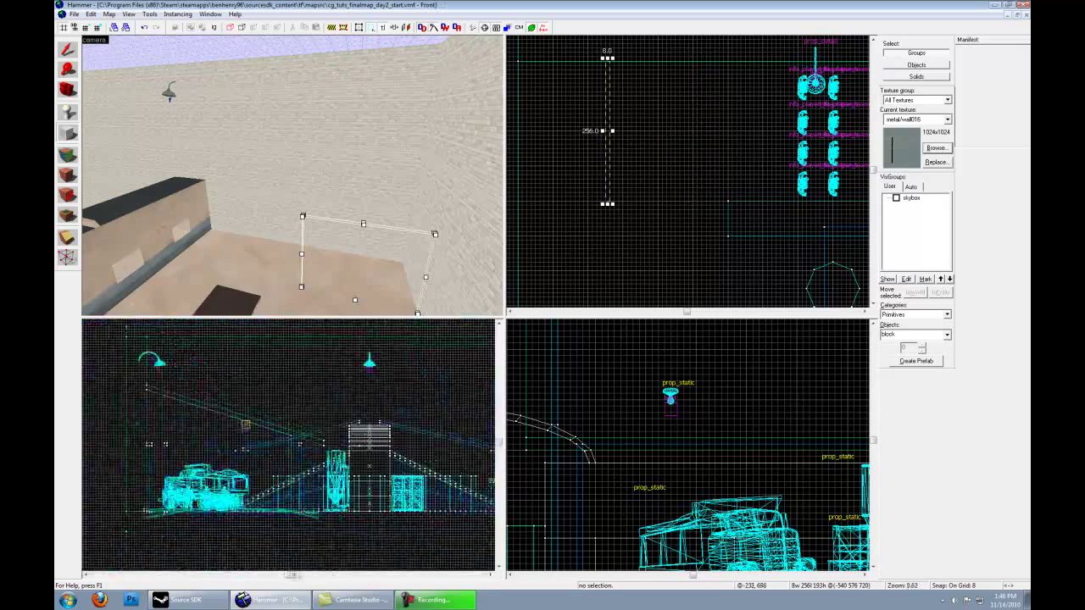
pyautogui.scroll(3, 352, 462)
pyautogui.moveTo(356, 456); pyautogui.dragTo(286, 456)
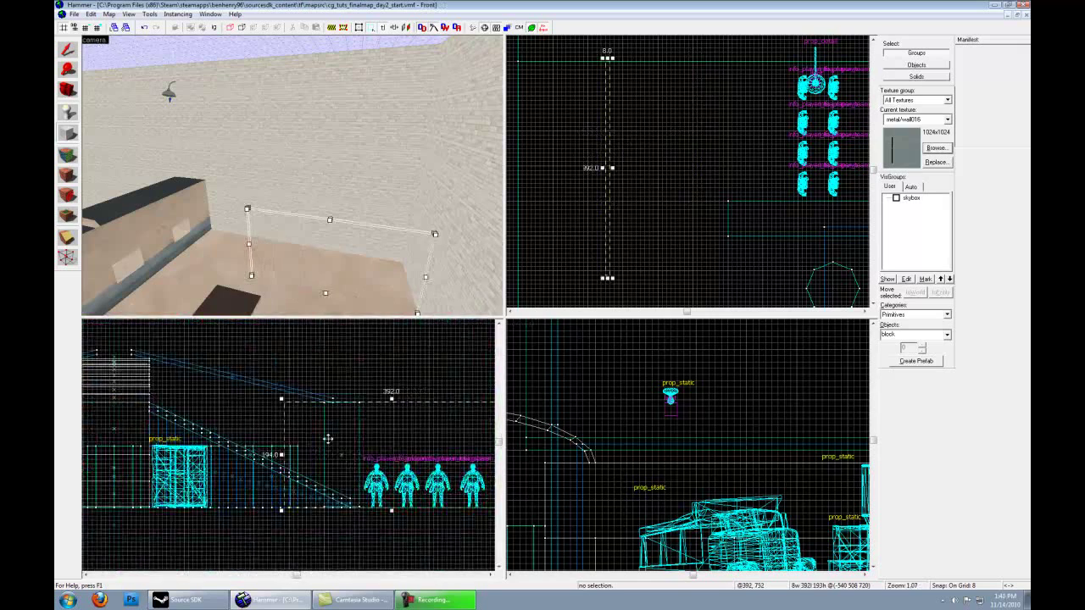
pyautogui.press('Return')
# Raise the top of the new metal wall so that it is about 272 units high.
pyautogui.hotkey('shift', 's')
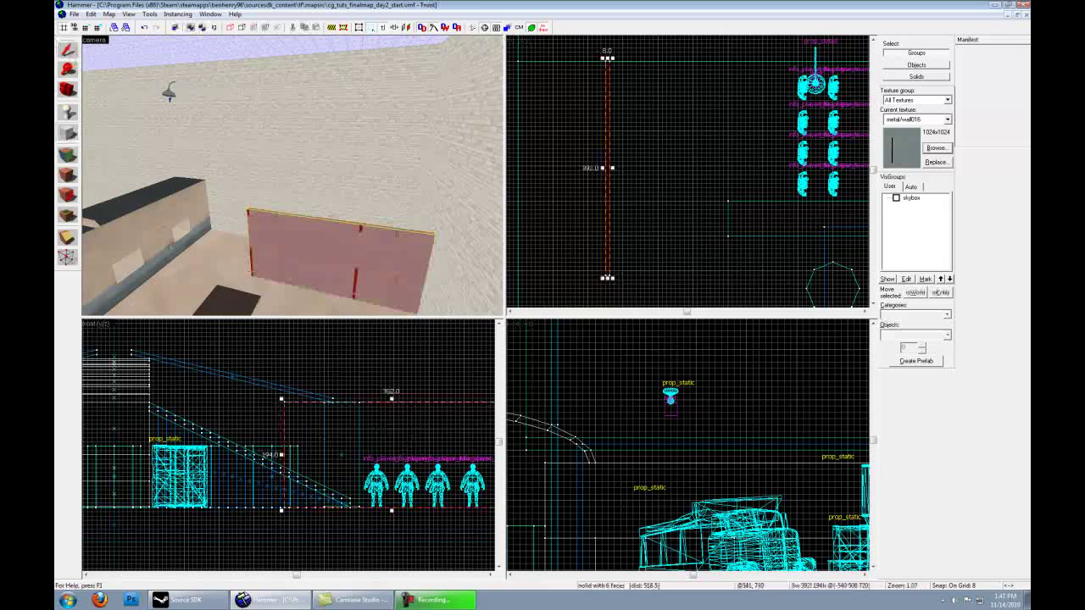
pyautogui.moveTo(395, 402); pyautogui.dragTo(326, 415)
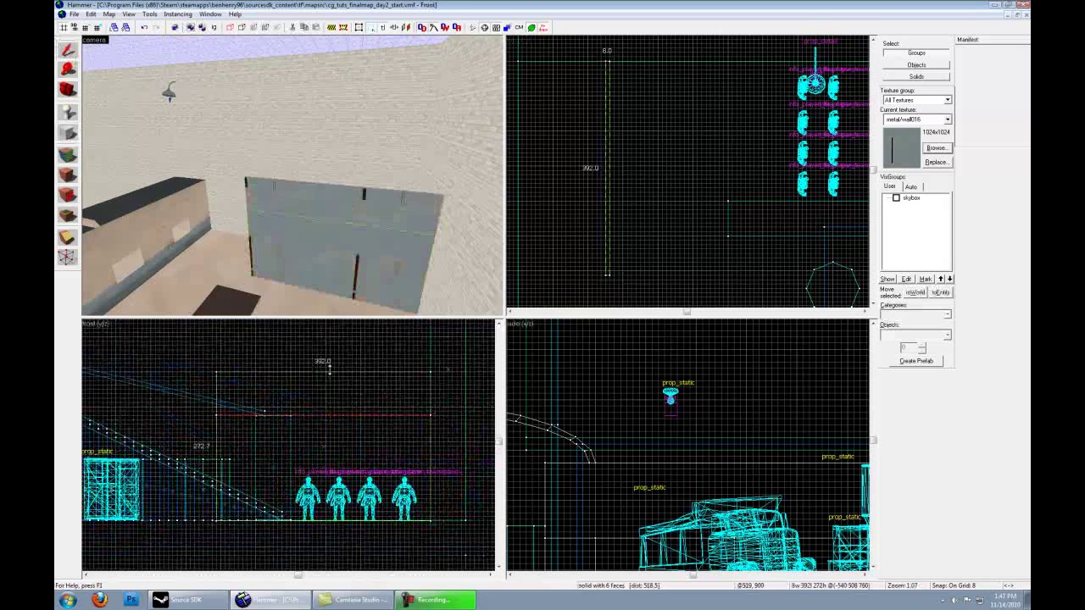
pyautogui.click(322, 367)
# Copy the metal wall and resize the copy into a perpendicular end wall 160 units long and 8 thick.
pyautogui.moveTo(618, 196); pyautogui.dragTo(653, 165, button='middle')
pyautogui.moveTo(645, 170); pyautogui.dragTo(641, 172)
pyautogui.moveTo(645, 115); pyautogui.dragTo(646, 197, button='middle')
pyautogui.moveTo(641, 106); pyautogui.dragTo(641, 292)
pyautogui.moveTo(642, 292); pyautogui.dragTo(659, 166, button='middle')
pyautogui.moveTo(662, 177)
pyautogui.mouseDown()
pyautogui.moveTo(662, 187)
pyautogui.moveTo(574, 191)
pyautogui.moveTo(585, 184)
pyautogui.mouseUp()
# Copy the metal end wall and shrink the copy to an 8-unit-high strip along its top edge, 160 units long.
pyautogui.moveTo(222, 407); pyautogui.dragTo(258, 427, button='middle')
pyautogui.moveTo(257, 412); pyautogui.dragTo(259, 406)
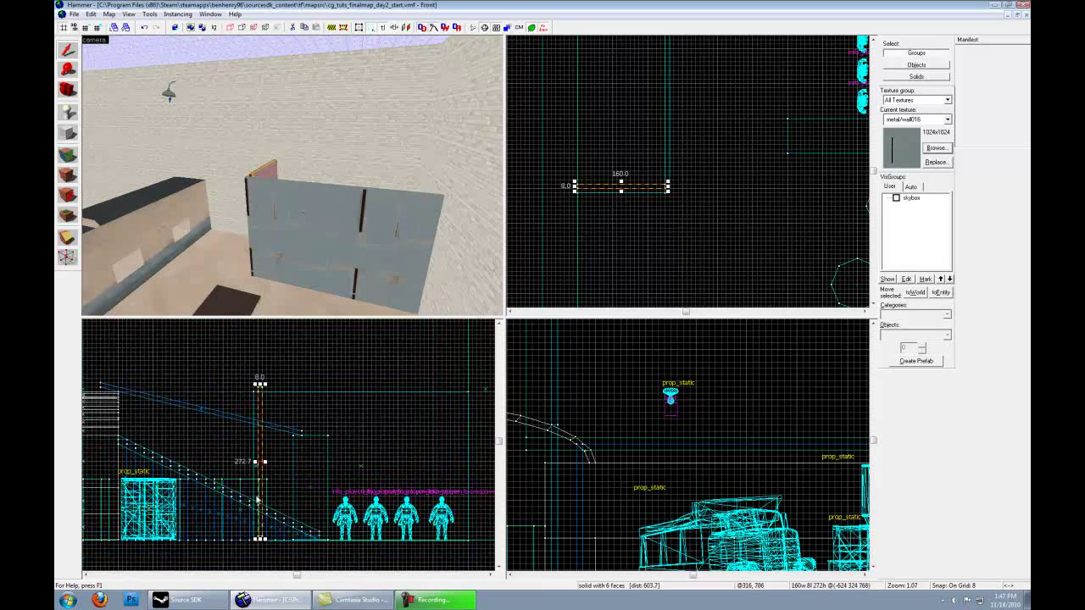
pyautogui.moveTo(260, 540)
pyautogui.mouseDown()
pyautogui.moveTo(281, 390)
pyautogui.moveTo(279, 400)
pyautogui.mouseUp()
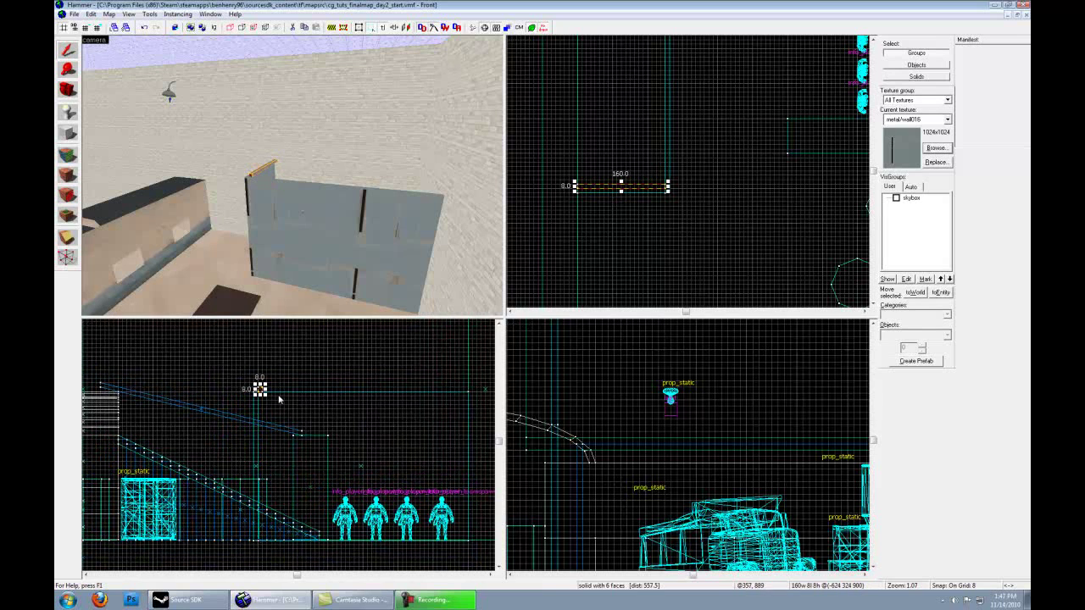
pyautogui.press('z')
pyautogui.press('w')
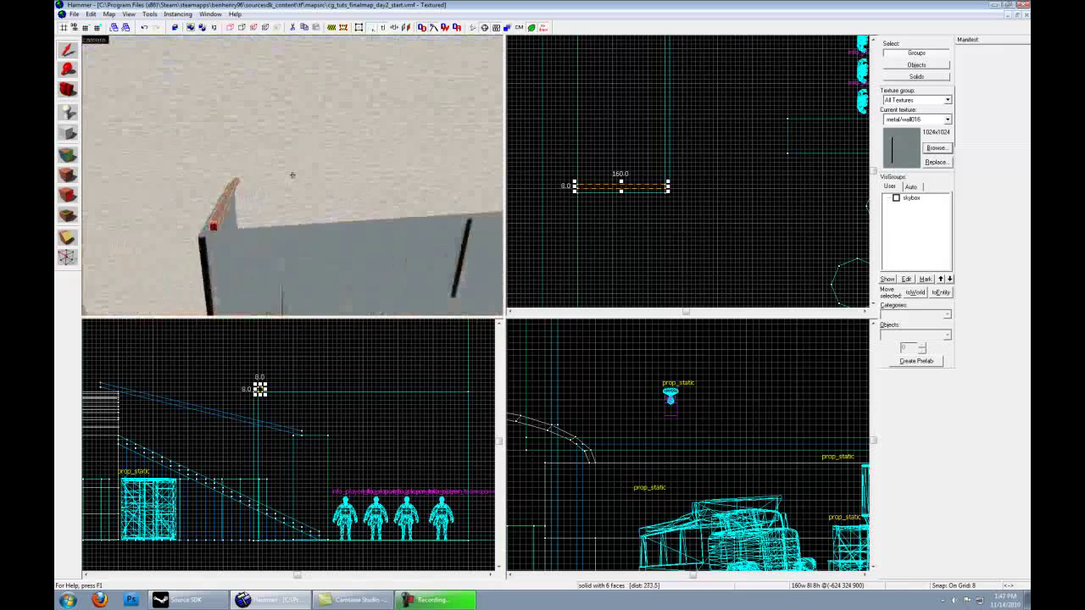
pyautogui.press('a')
pyautogui.press('d')
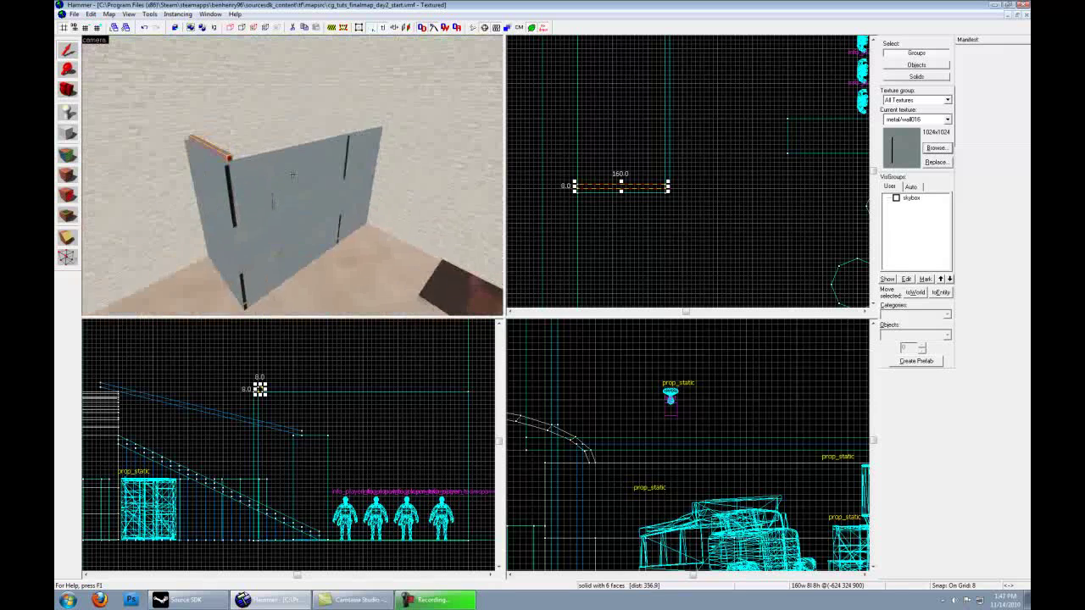
pyautogui.press('a')
pyautogui.press('w')
pyautogui.press('z')
# Enlarge the strip into a flat roof slab over the walls, 168 units wide, 400 long and 8 thick.
pyautogui.moveTo(620, 186); pyautogui.dragTo(673, 195)
pyautogui.moveTo(253, 389); pyautogui.dragTo(357, 389)
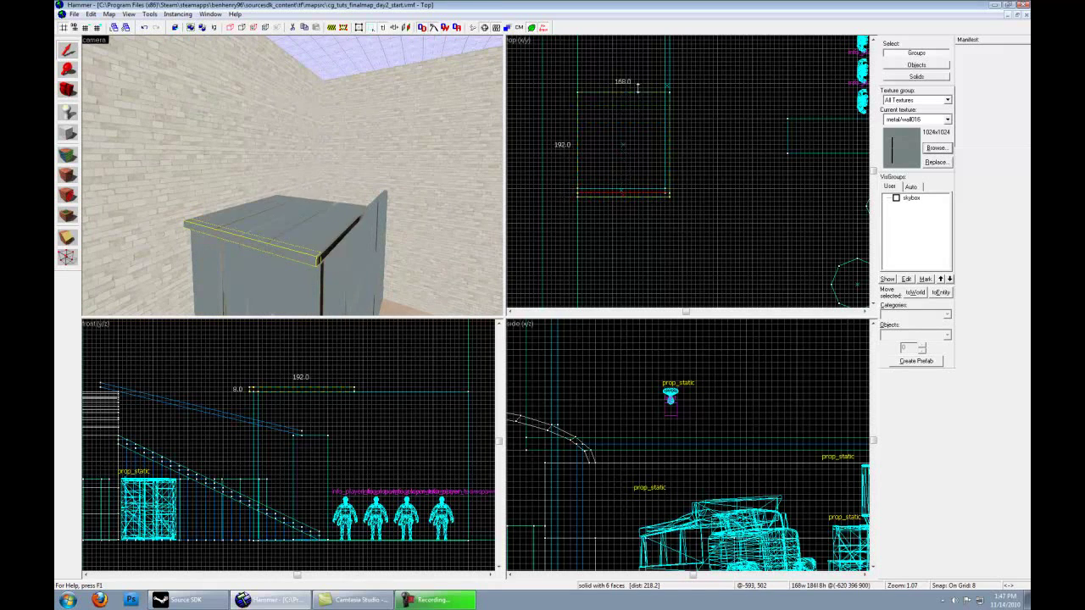
pyautogui.moveTo(630, 265); pyautogui.dragTo(630, 150)
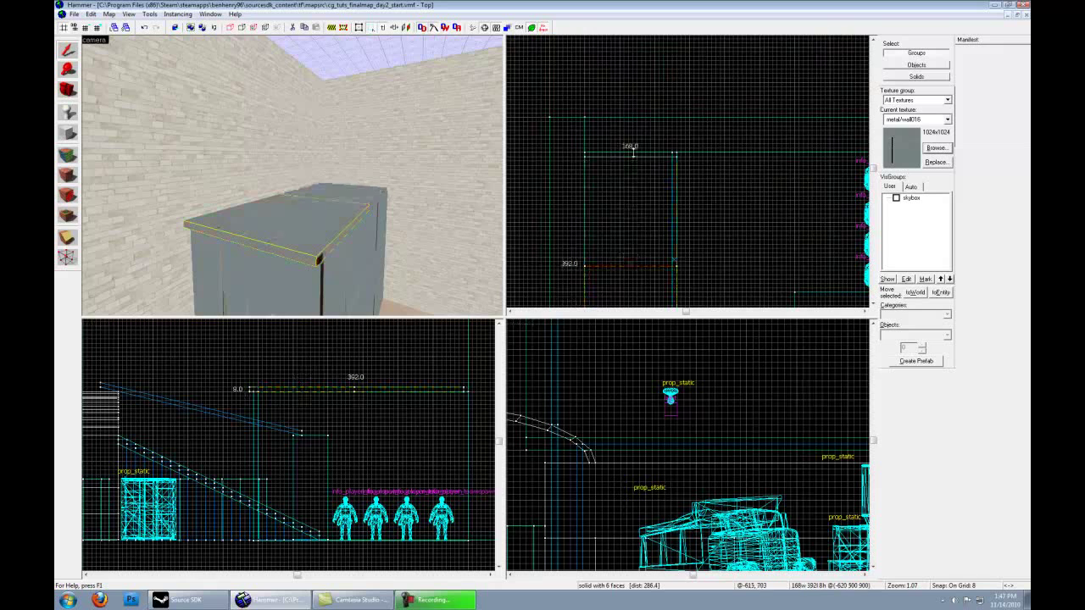
pyautogui.moveTo(614, 229); pyautogui.dragTo(618, 137, button='middle')
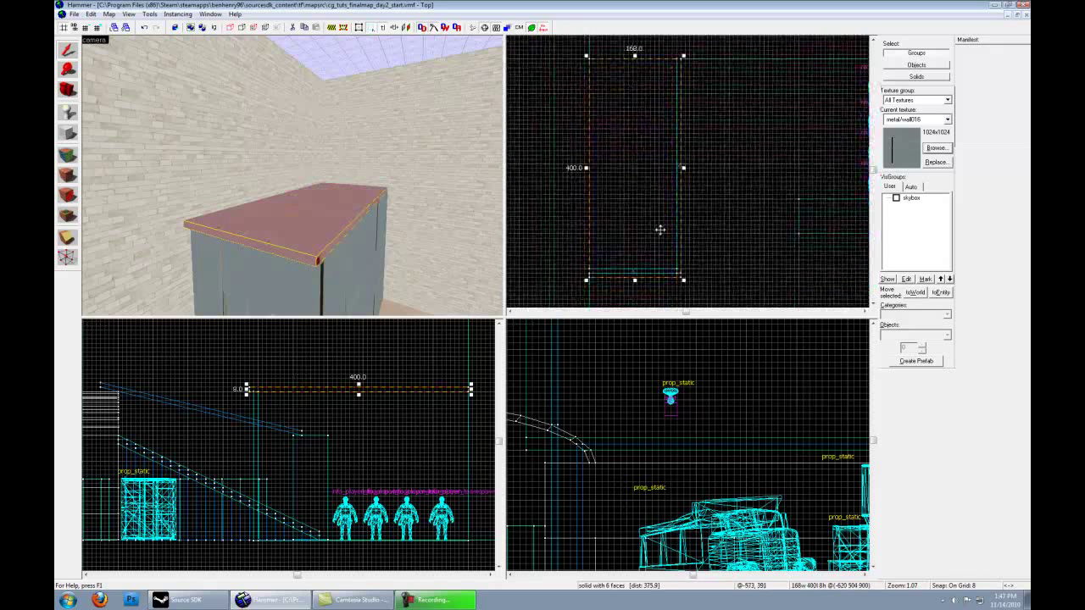
# Raise the roof slab's vertices along the brick wall to make a slope 104 units high overall, and save the map.
pyautogui.click(67, 257)
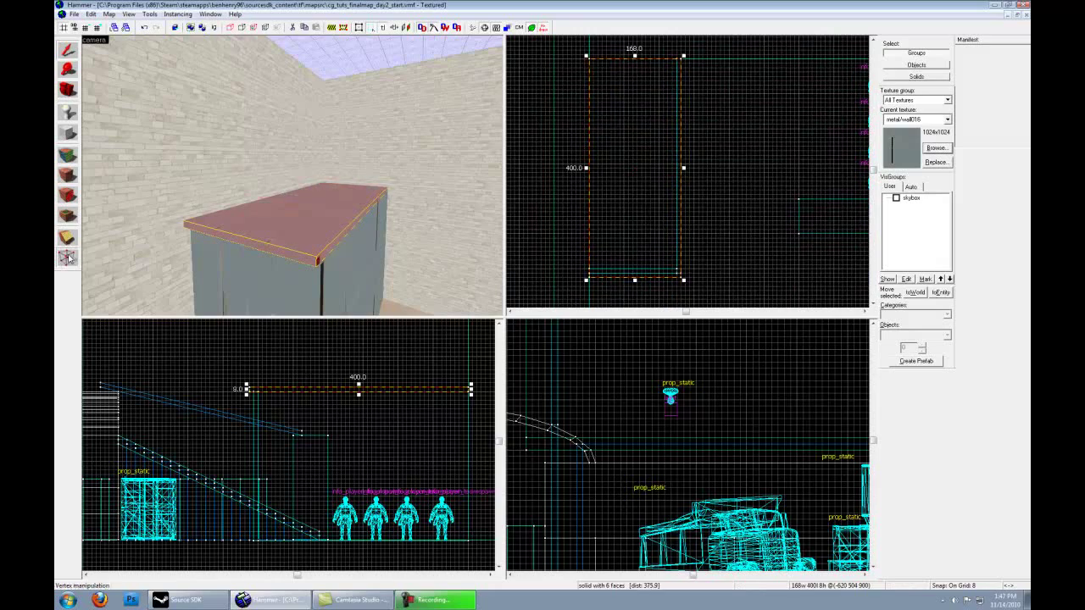
pyautogui.scroll(-8, 688, 425)
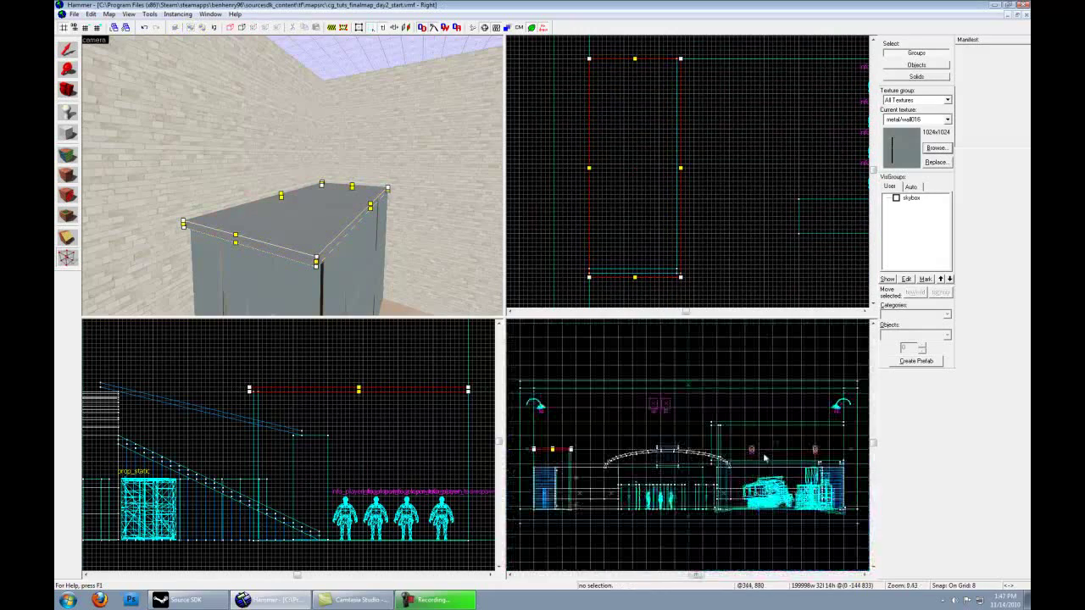
pyautogui.scroll(3, 704, 446)
pyautogui.moveTo(694, 434); pyautogui.dragTo(739, 475)
pyautogui.moveTo(704, 448)
pyautogui.mouseDown(button='middle')
pyautogui.moveTo(673, 448)
pyautogui.moveTo(646, 489)
pyautogui.mouseUp(button='middle')
pyautogui.moveTo(651, 489)
pyautogui.mouseDown()
pyautogui.moveTo(650, 393)
pyautogui.moveTo(650, 413)
pyautogui.mouseUp()
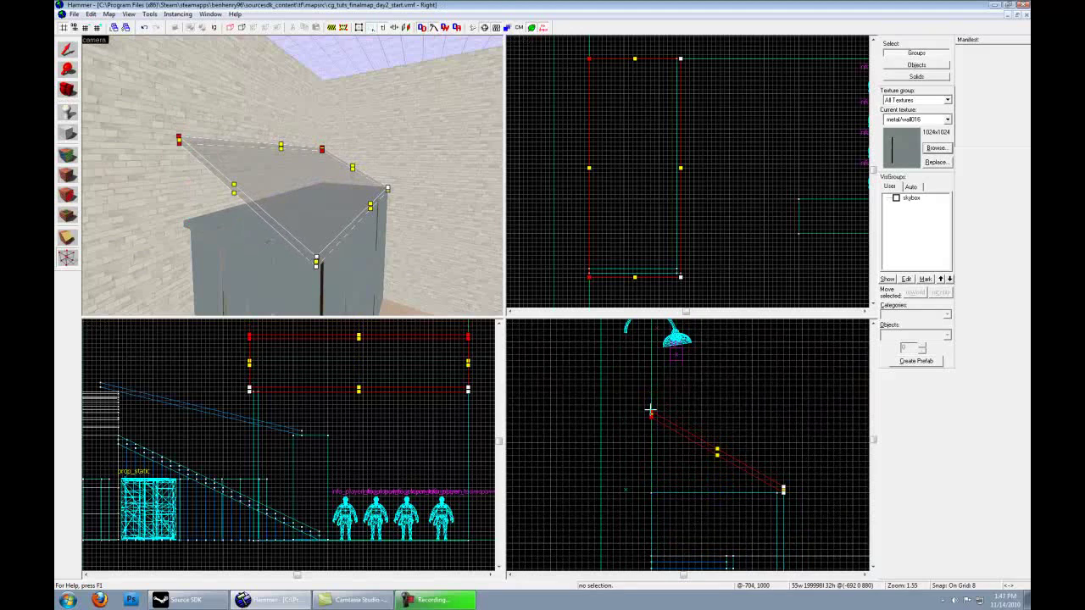
pyautogui.click(67, 49)
pyautogui.click(780, 388)
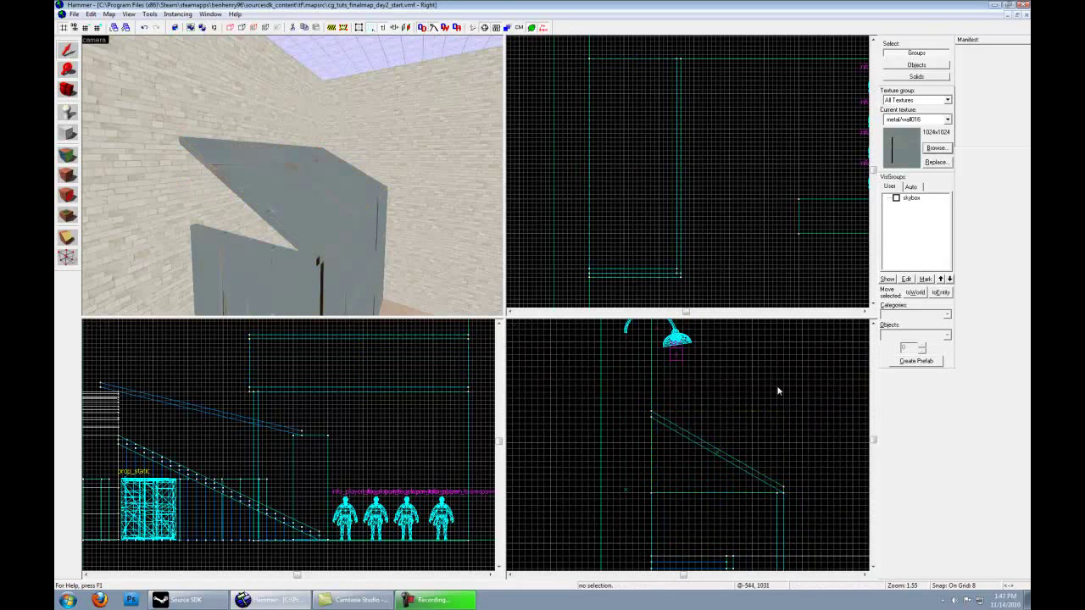
pyautogui.click(74, 15)
pyautogui.click(116, 62)
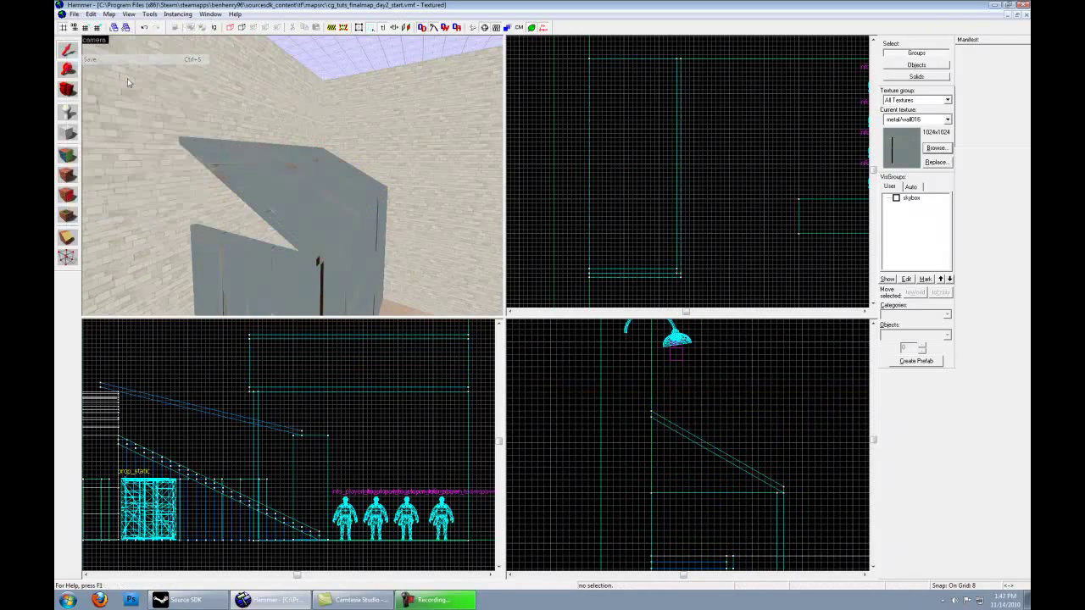
# Copy the sloped roof and reshape the copy's vertices into a triangular wedge 96 units high directly beneath the roof.
pyautogui.press('z')
pyautogui.press('a')
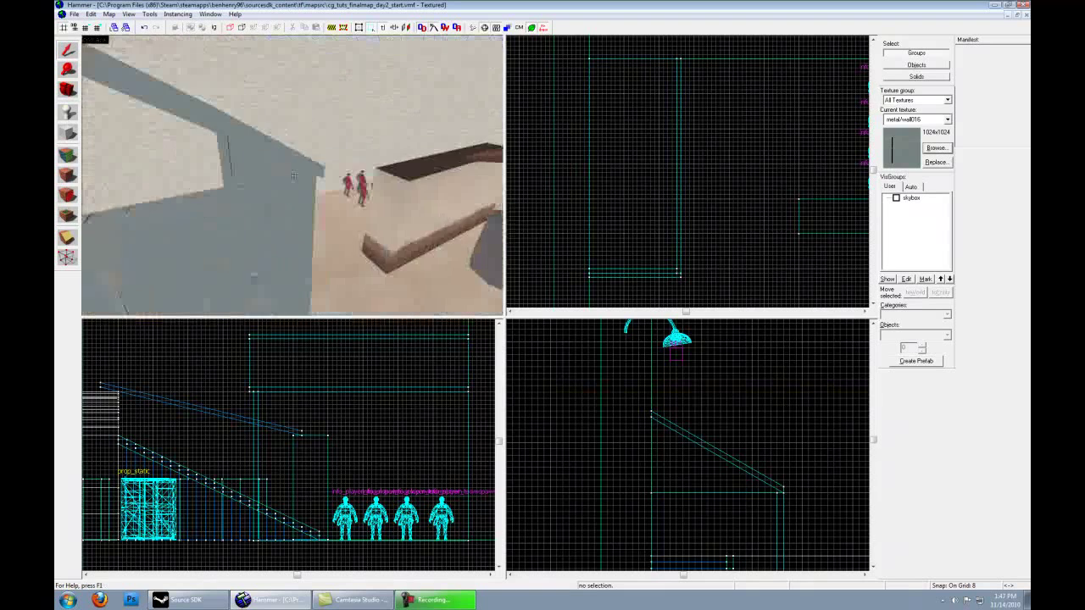
pyautogui.press('d')
pyautogui.press('s')
pyautogui.press('z')
pyautogui.click(298, 157)
pyautogui.moveTo(690, 431); pyautogui.dragTo(634, 408, button='middle')
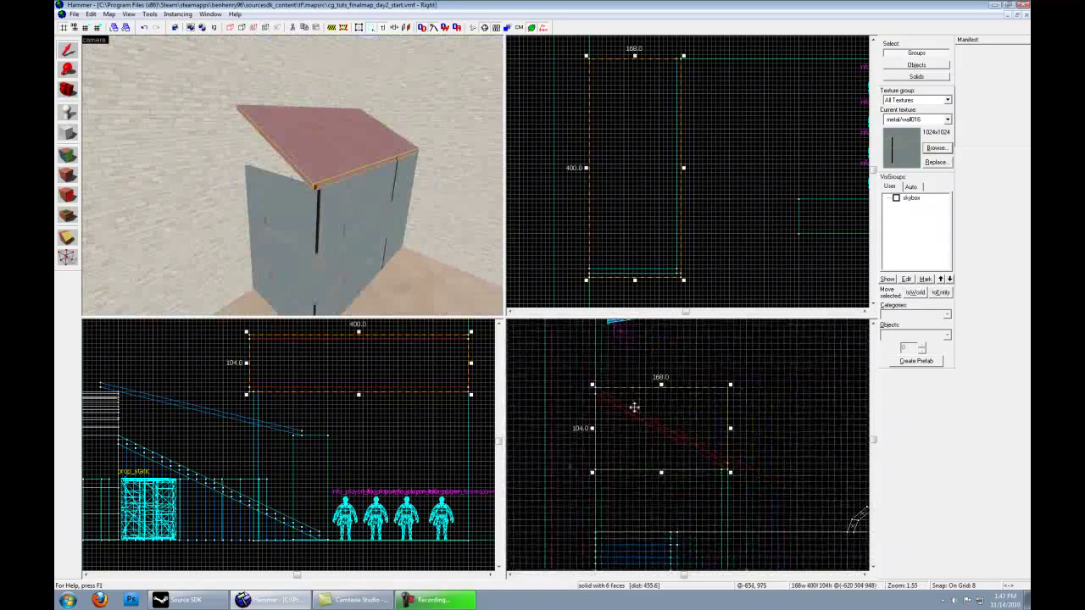
pyautogui.click(68, 256)
pyautogui.scroll(1, 600, 429)
pyautogui.scroll(2, 600, 429)
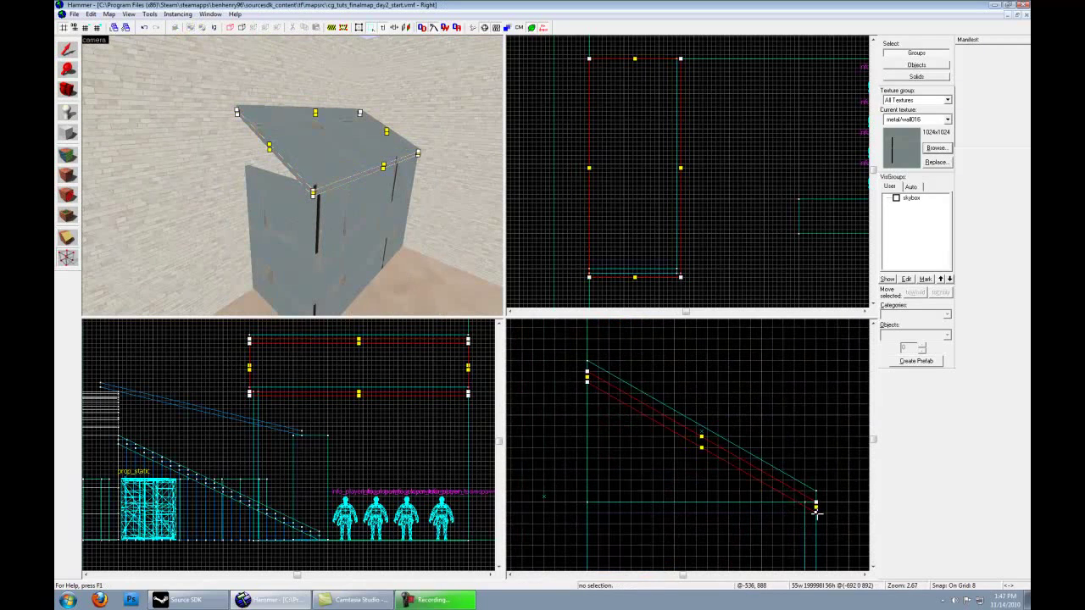
pyautogui.moveTo(818, 513); pyautogui.dragTo(586, 502)
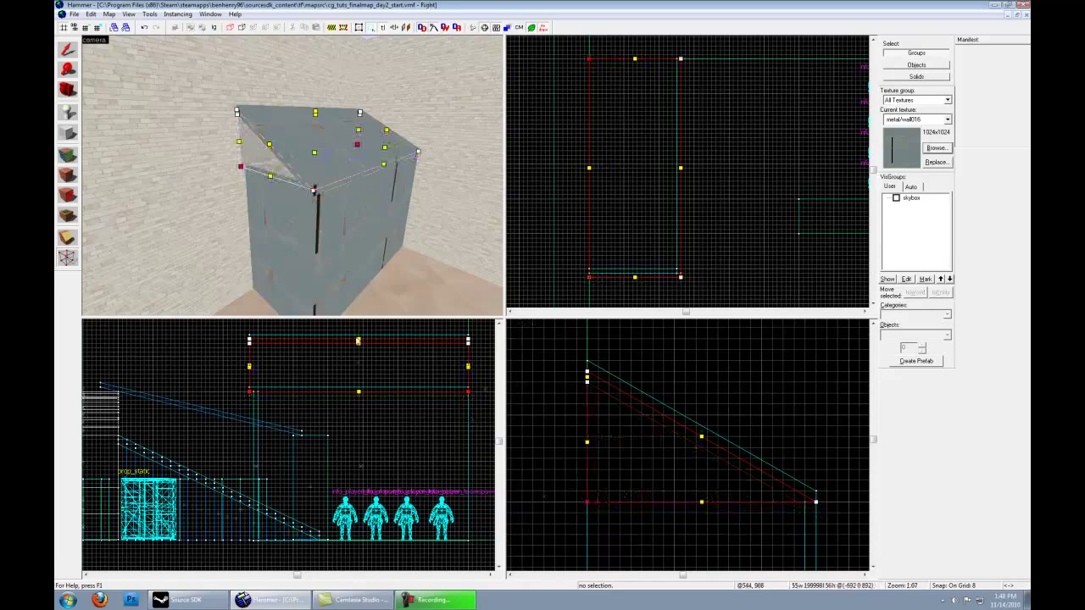
pyautogui.click(68, 49)
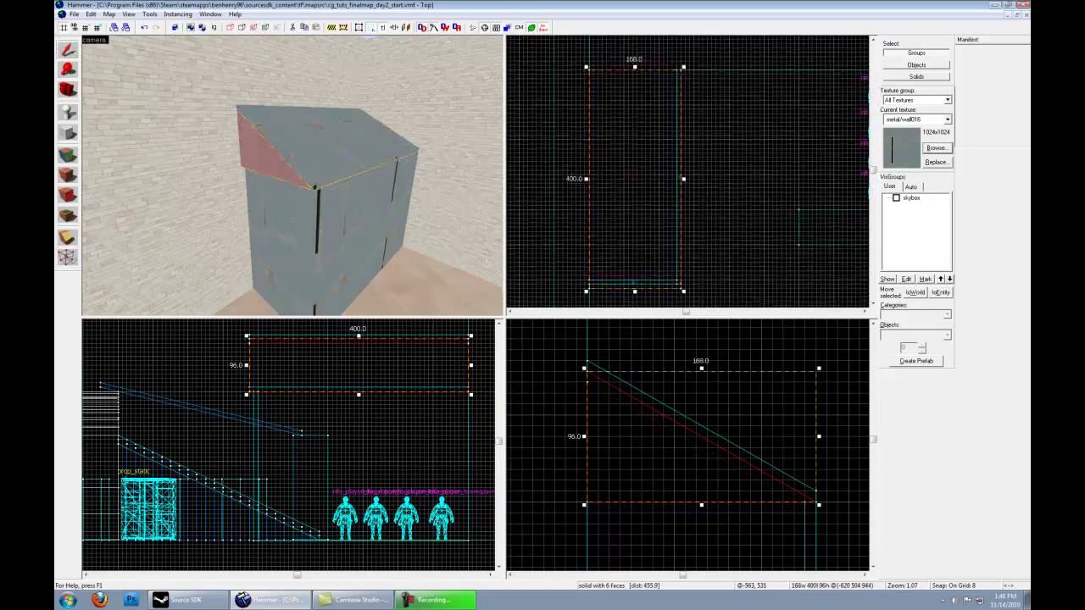
# Shorten the wedge to a 16-unit-thick gable piece at the end wall and save the map.
pyautogui.moveTo(634, 64); pyautogui.dragTo(631, 280)
pyautogui.press('Escape')
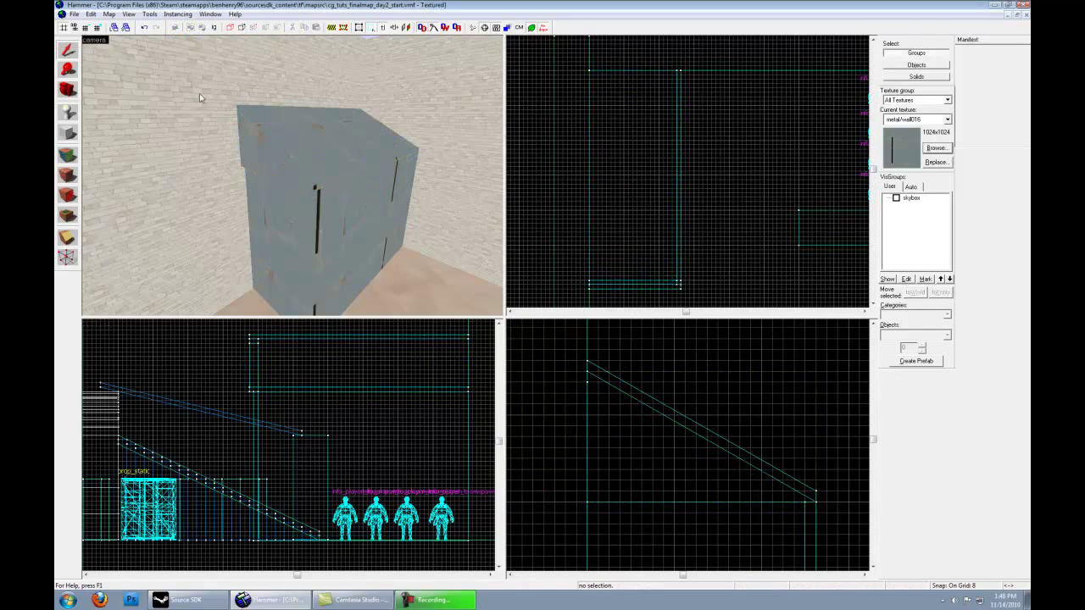
pyautogui.click(74, 15)
pyautogui.click(98, 59)
# Move the gable piece slightly inward, into line with the inner side of the end wall below it.
pyautogui.click(257, 166)
pyautogui.moveTo(636, 283); pyautogui.dragTo(636, 277)
pyautogui.press('z')
pyautogui.press('w')
pyautogui.press('a')
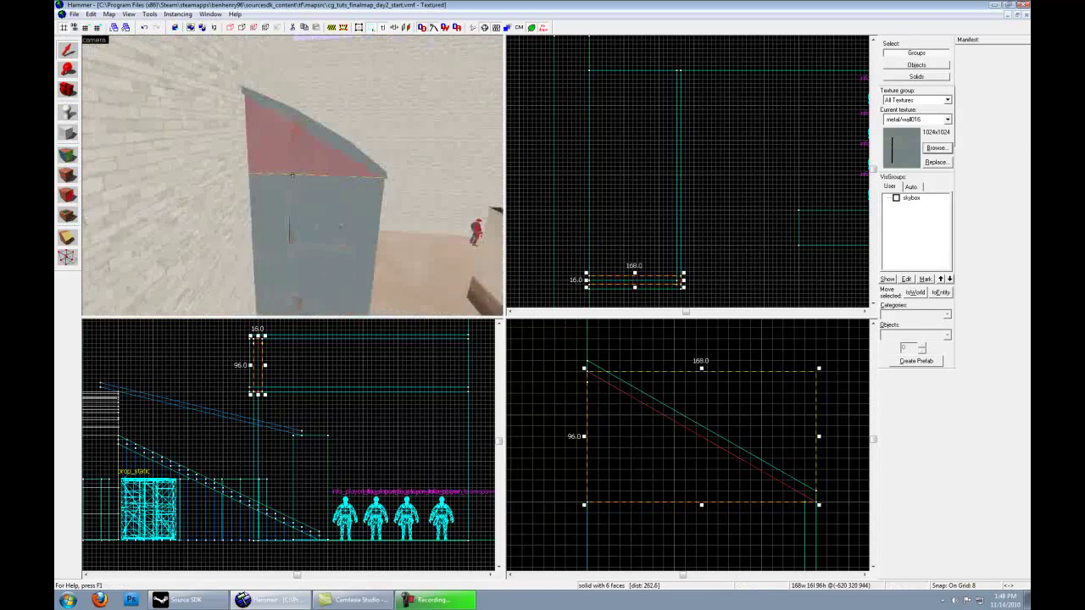
pyautogui.press('d')
pyautogui.press('z')
# Choose the metal/wall012 texture in the Face Edit Sheet and apply it to the sloped roof.
pyautogui.click(294, 107)
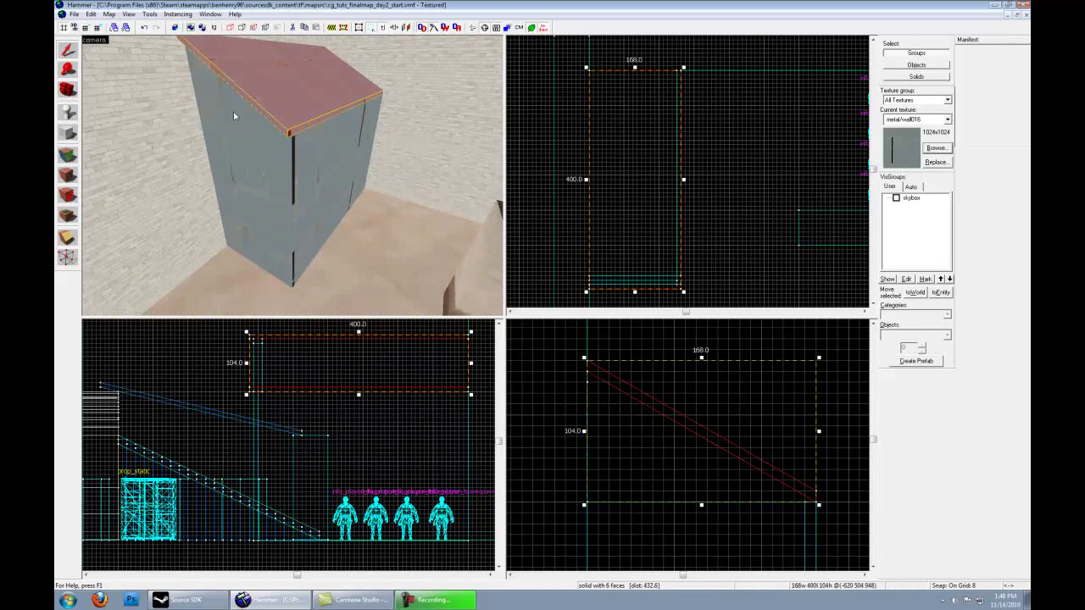
pyautogui.click(69, 153)
pyautogui.click(529, 337)
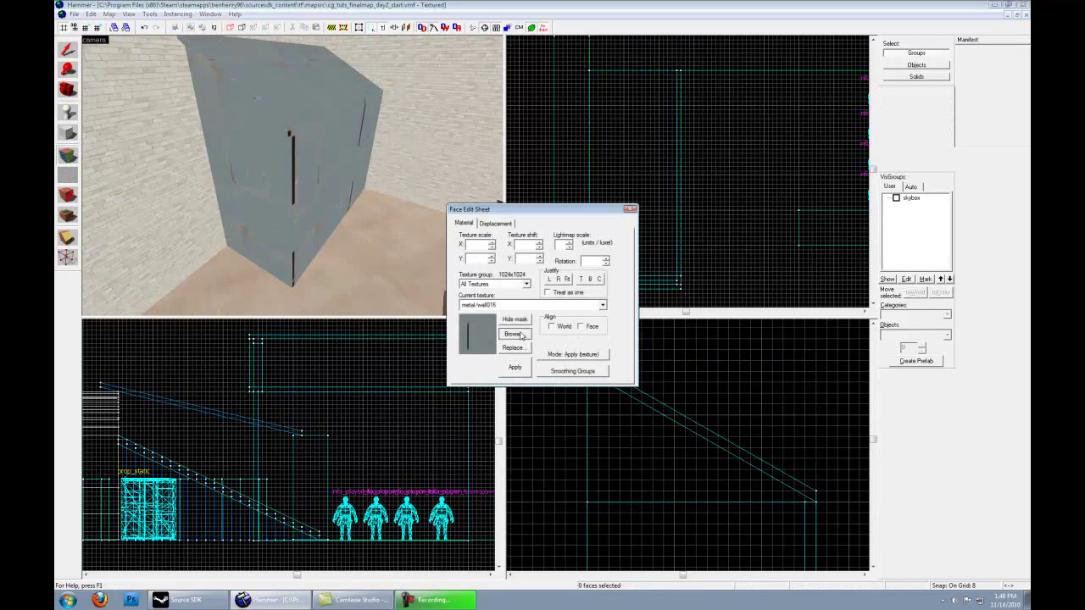
pyautogui.click(453, 405)
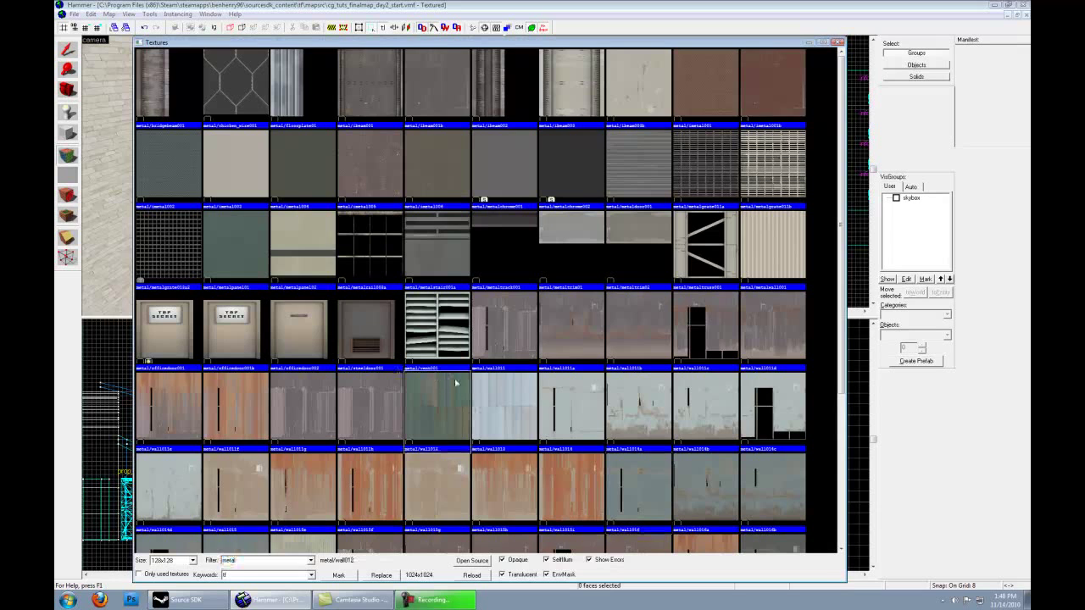
pyautogui.scroll(-3, 455, 384)
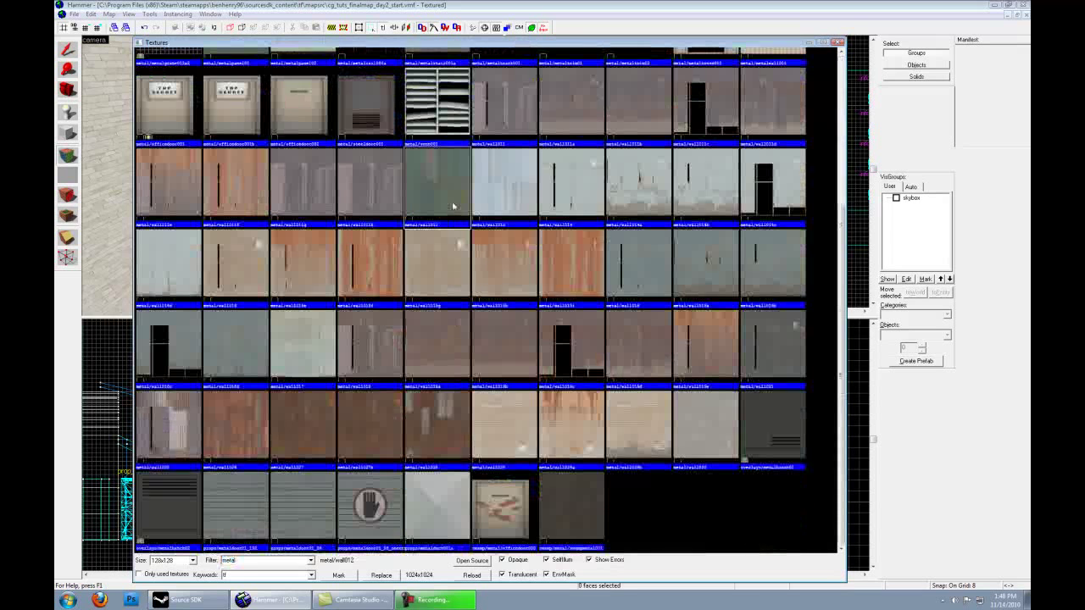
pyautogui.doubleClick(451, 190)
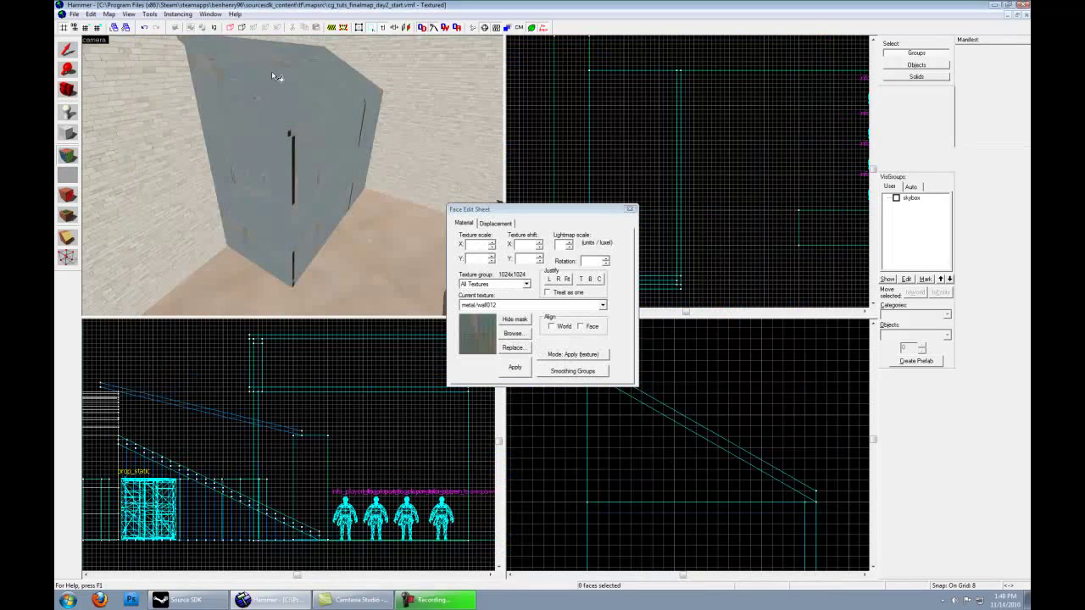
pyautogui.click(273, 75)
pyautogui.press('z')
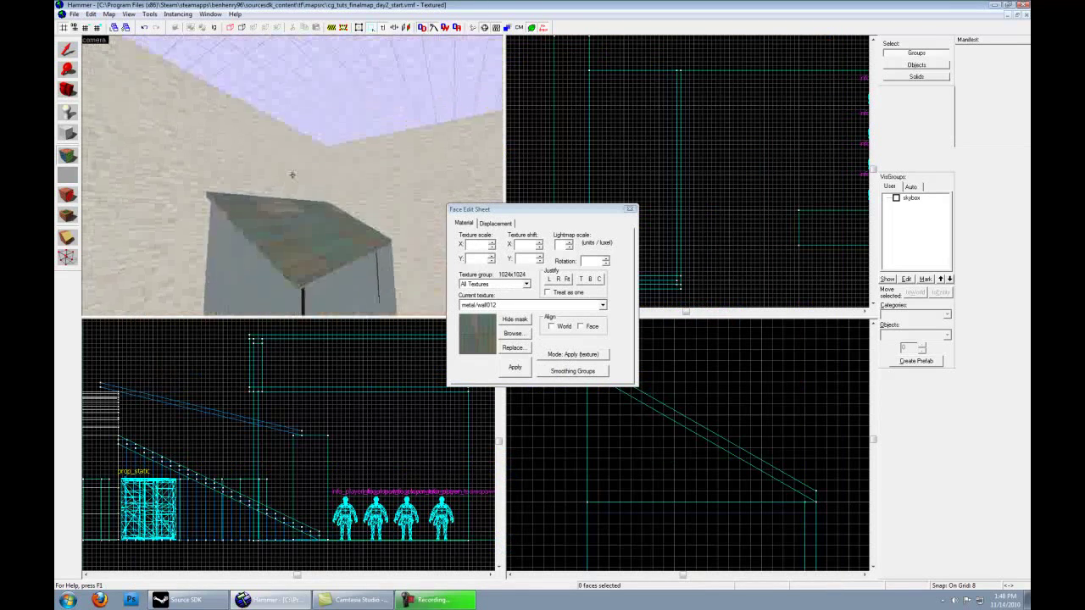
pyautogui.press('w')
pyautogui.press('z')
# Switch face editing to Select mode and set the texture rotation of all the roof's faces to 90.
pyautogui.click(557, 355)
pyautogui.click(566, 381)
pyautogui.click(319, 166)
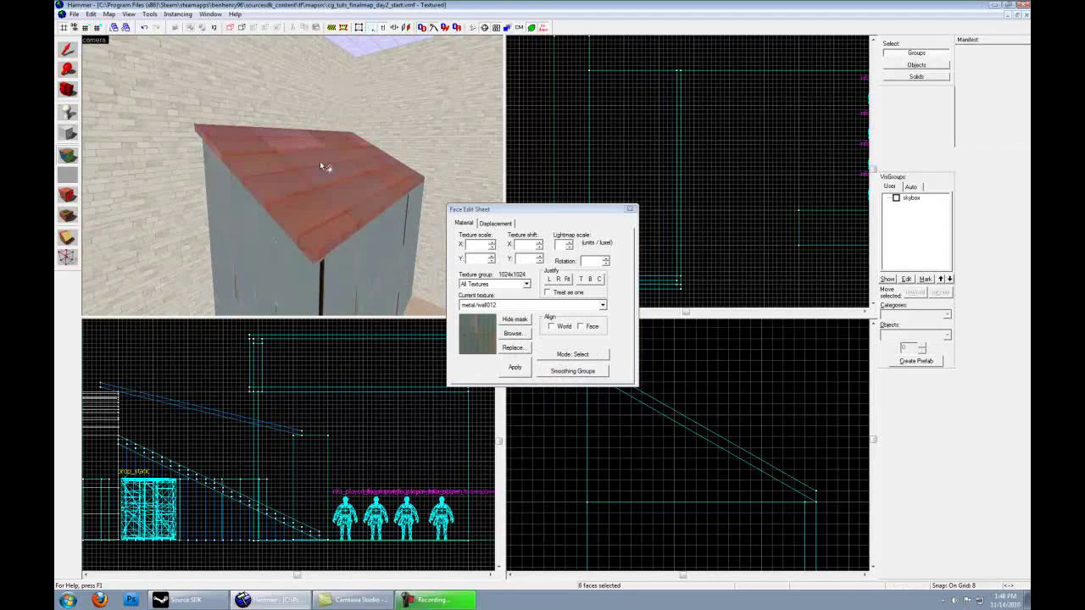
pyautogui.click(590, 261)
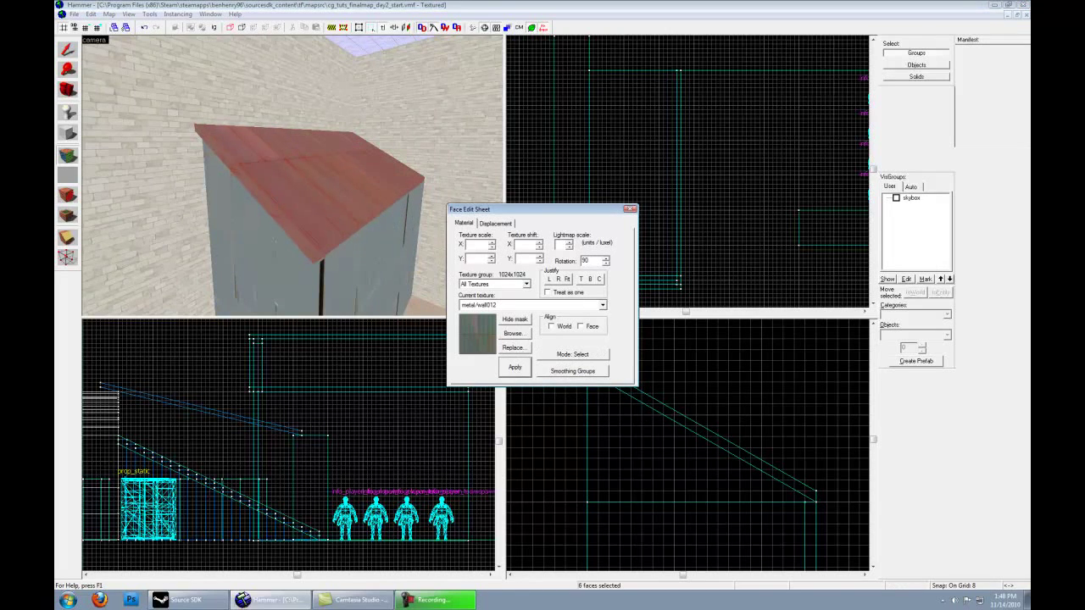
# Set the texture rotation of the roof's long lower edge face to 0.
pyautogui.press('z')
pyautogui.press('a')
pyautogui.click(292, 175)
pyautogui.press('d')
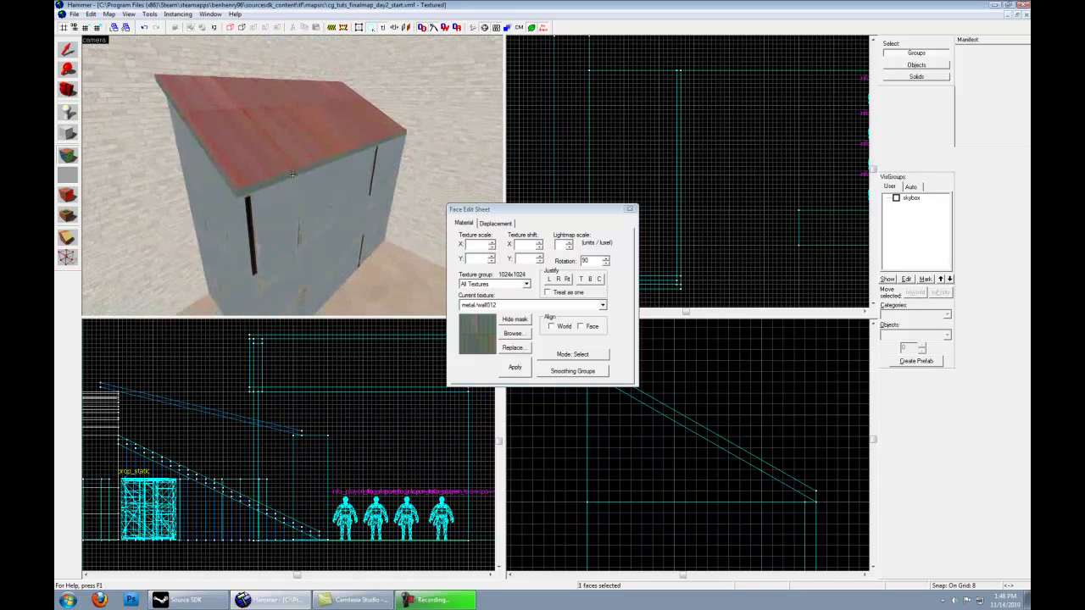
pyautogui.doubleClick(593, 262)
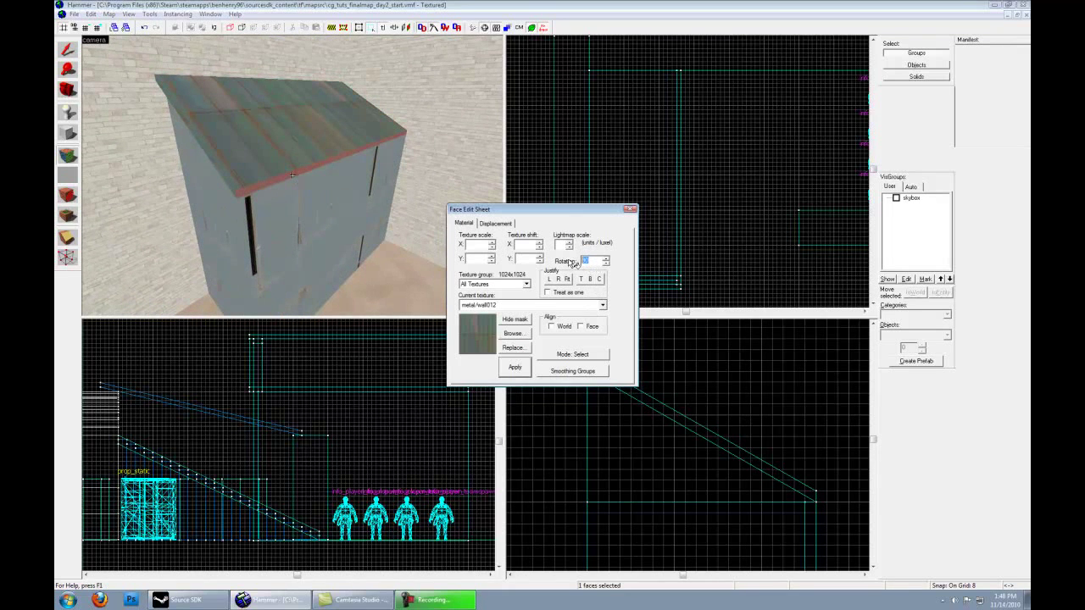
pyautogui.click(317, 200)
# Set the texture rotation of the roof's sloping end face to 60 and close the Face Edit Sheet.
pyautogui.press('z')
pyautogui.press('w')
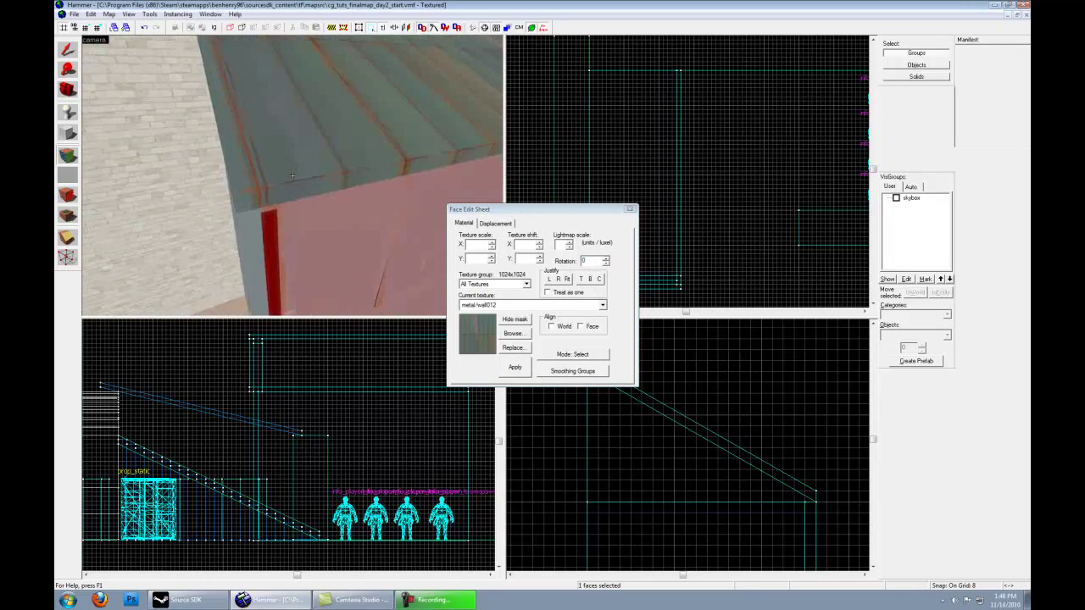
pyautogui.press('a')
pyautogui.press('s')
pyautogui.press('w')
pyautogui.press('z')
pyautogui.click(568, 264)
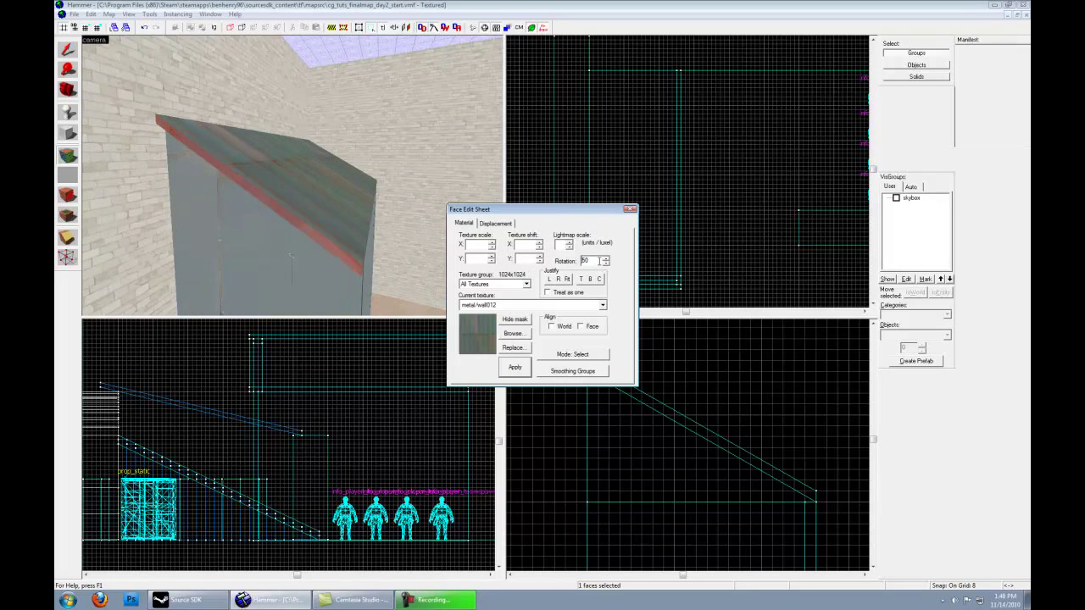
pyautogui.scroll(2, 599, 261)
pyautogui.rightClick(598, 261)
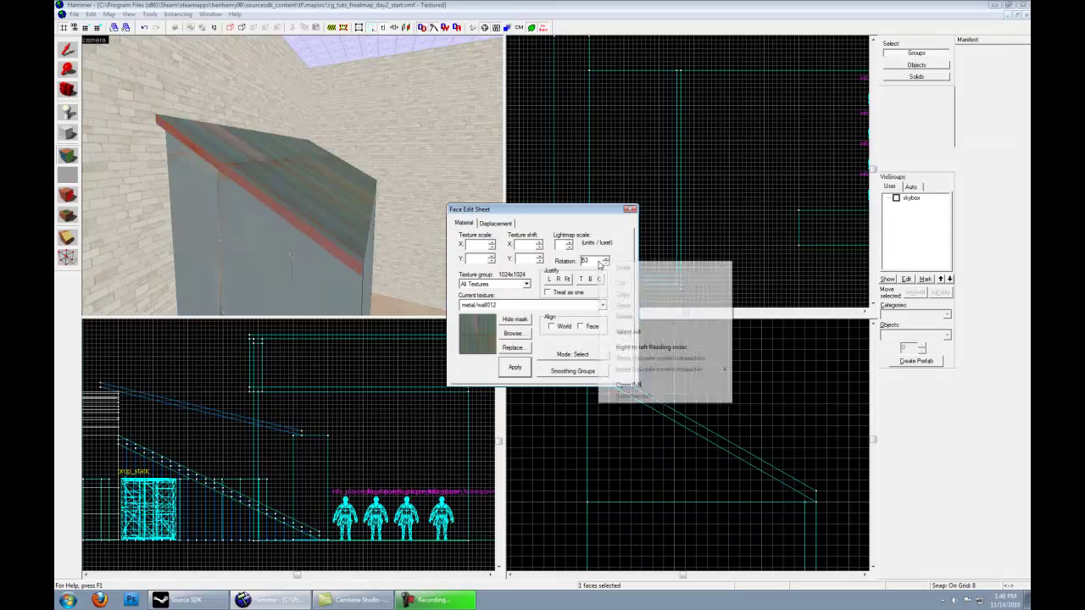
pyautogui.click(559, 262)
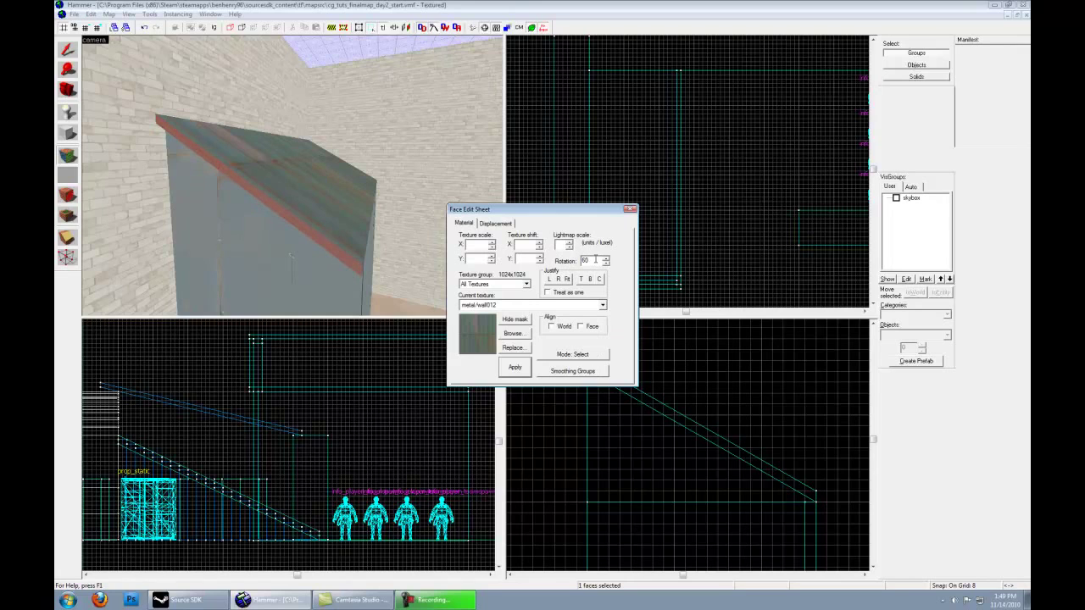
pyautogui.click(630, 210)
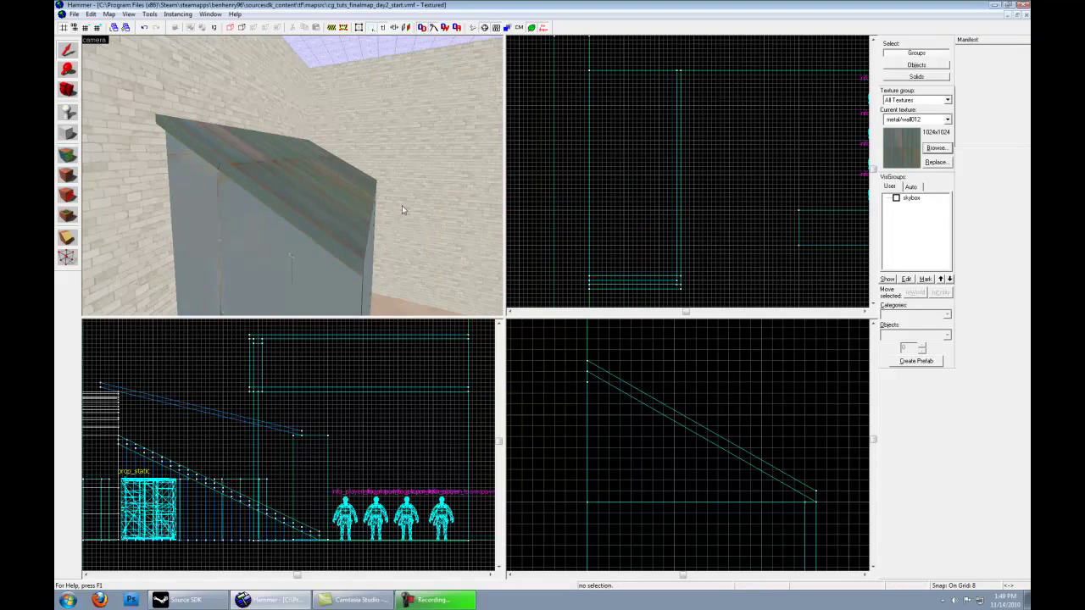
pyautogui.press('z')
pyautogui.press('d')
pyautogui.press('s')
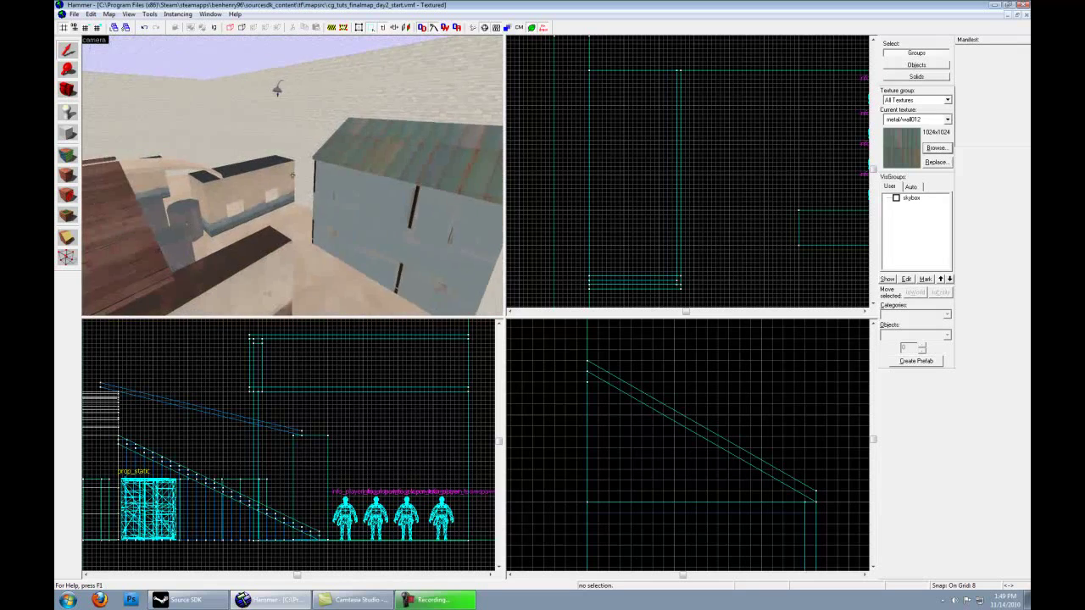
# Save the map.
pyautogui.press('z')
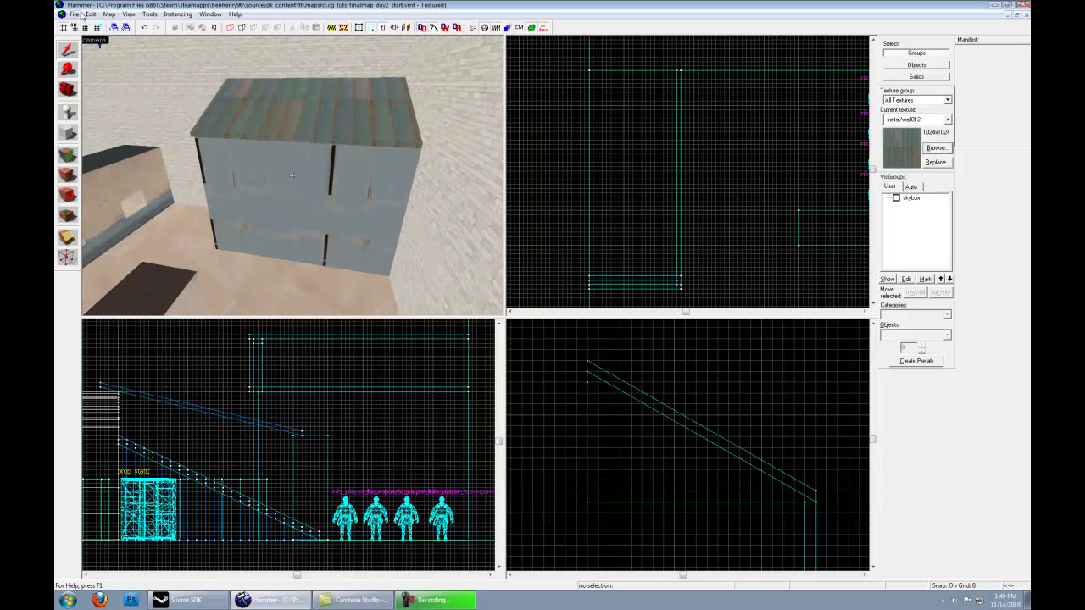
pyautogui.click(87, 14)
pyautogui.moveTo(75, 14)
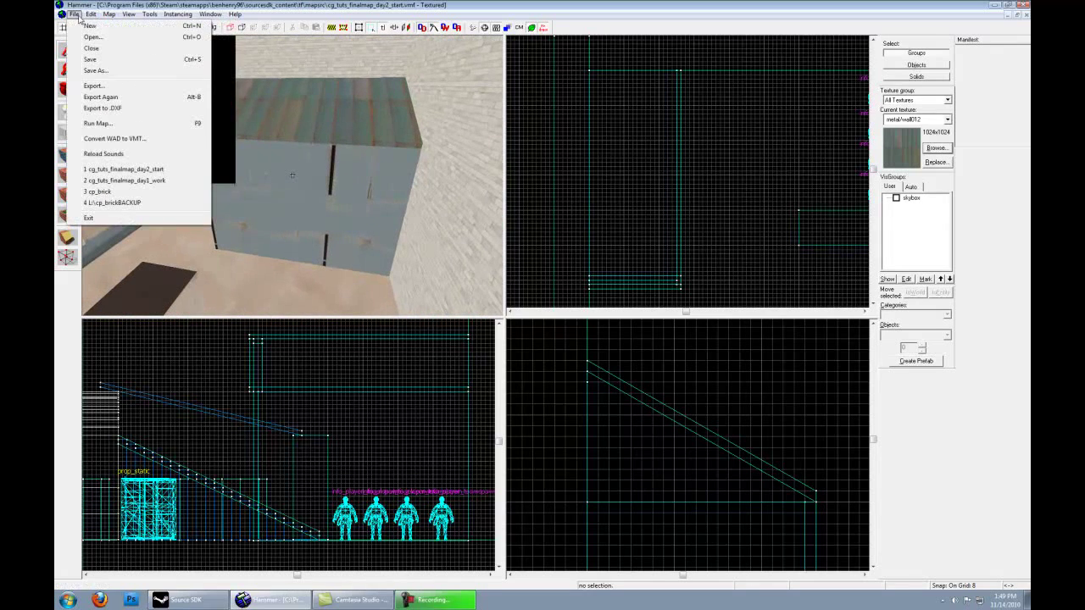
pyautogui.click(91, 59)
# Place a prop_static entity on the shed's long front wall and open its object properties.
pyautogui.click(68, 115)
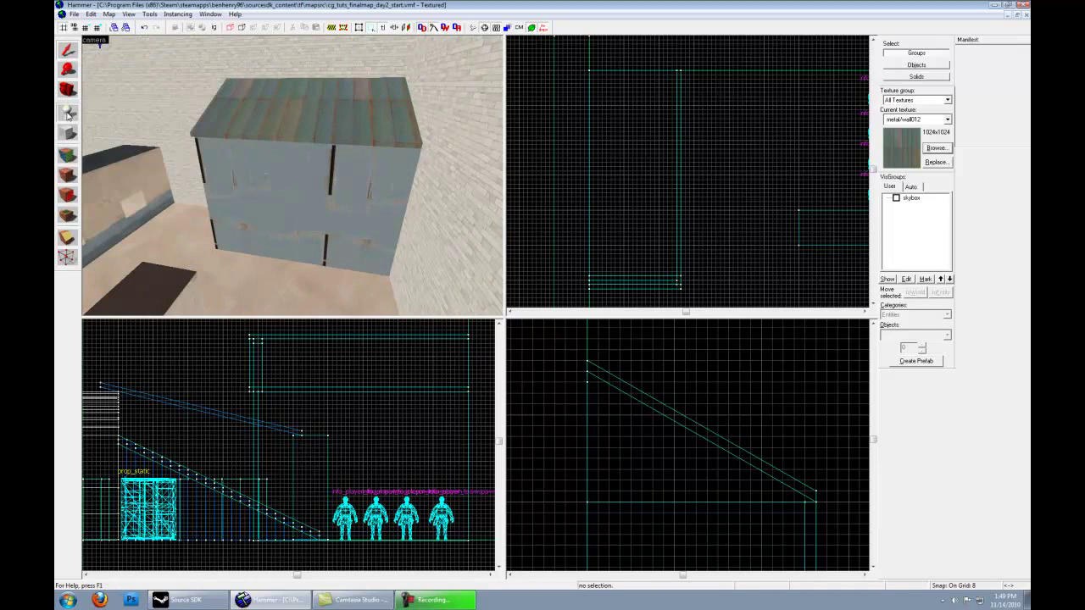
pyautogui.press('z')
pyautogui.press('w')
pyautogui.press('z')
pyautogui.click(318, 178)
pyautogui.hotkey('alt', 'Return')
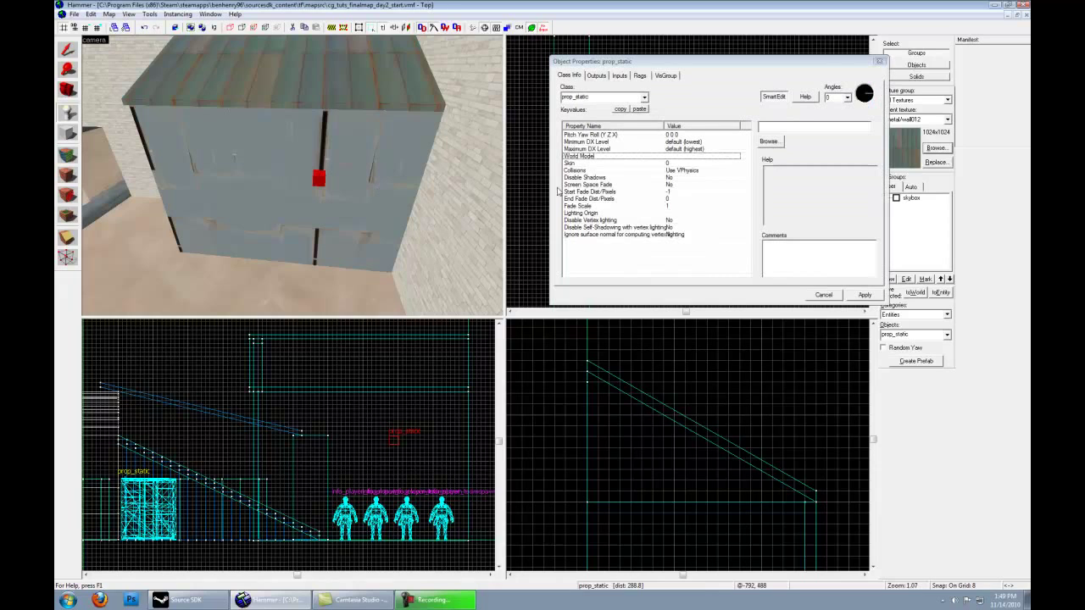
# Filter the model browser for "window" and preview the first props_2fort window models from several angles.
pyautogui.click(768, 142)
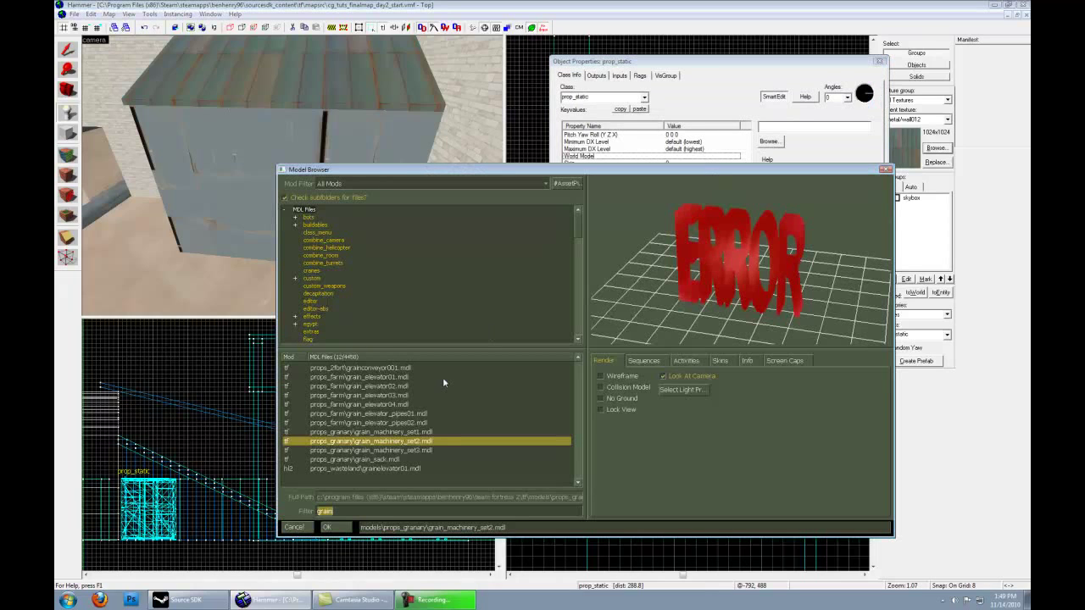
pyautogui.write('window')
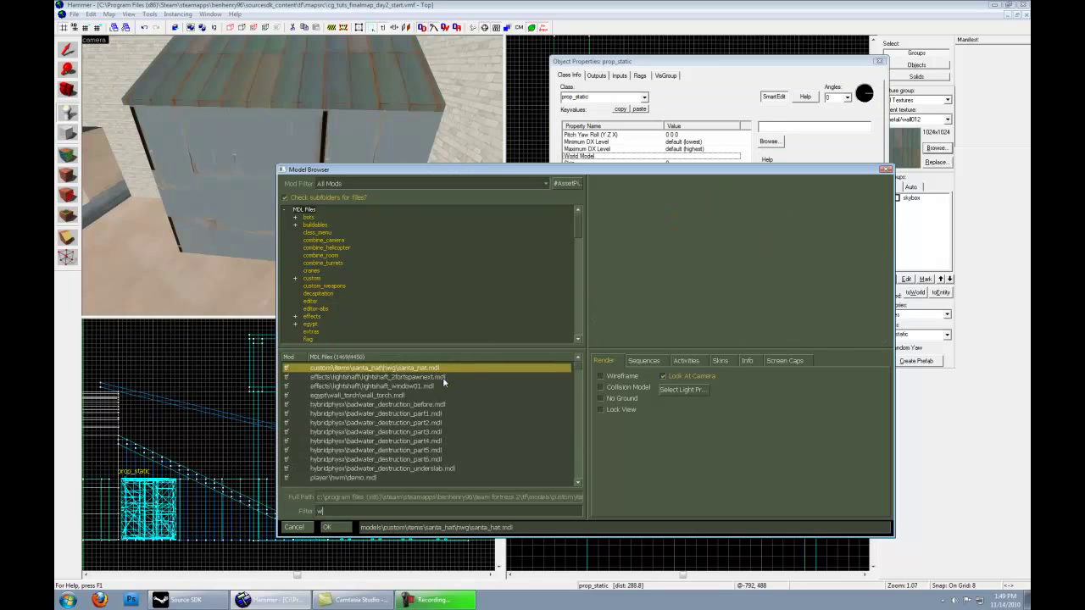
pyautogui.click(406, 387)
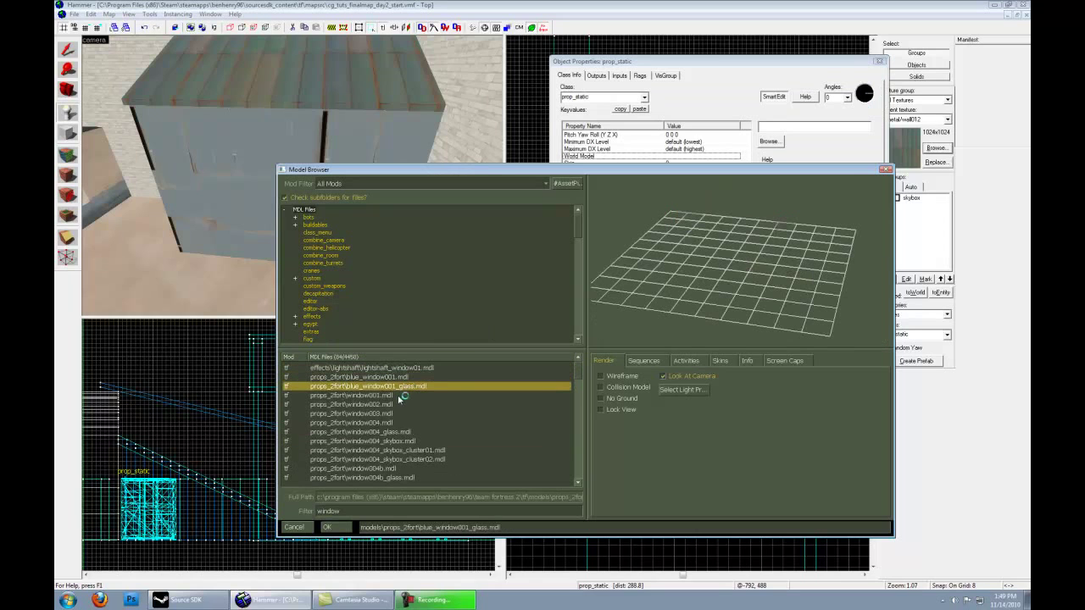
pyautogui.click(400, 395)
pyautogui.click(390, 405)
pyautogui.click(390, 414)
pyautogui.scroll(-1, 390, 415)
pyautogui.click(846, 232)
pyautogui.moveTo(846, 232); pyautogui.dragTo(801, 227)
pyautogui.moveTo(687, 236); pyautogui.dragTo(710, 236)
pyautogui.moveTo(778, 252); pyautogui.dragTo(737, 251)
# Preview further props_2fort window models down to window008b.mdl.
pyautogui.click(376, 395)
pyautogui.click(376, 405)
pyautogui.click(380, 422)
pyautogui.click(376, 441)
pyautogui.scroll(-2, 381, 449)
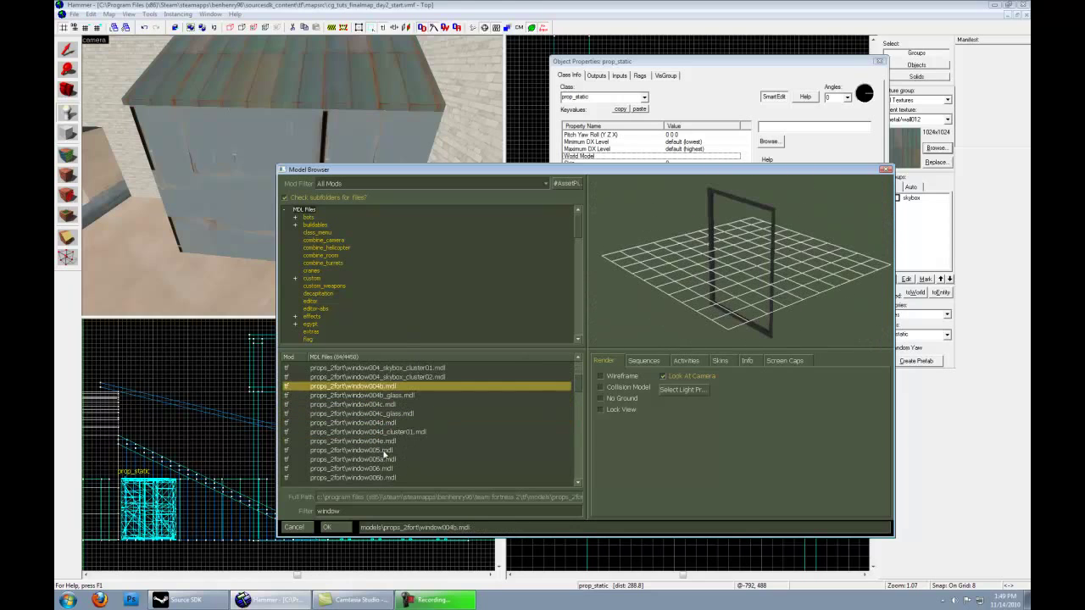
pyautogui.click(381, 441)
pyautogui.click(395, 450)
pyautogui.click(399, 467)
pyautogui.scroll(-2, 400, 464)
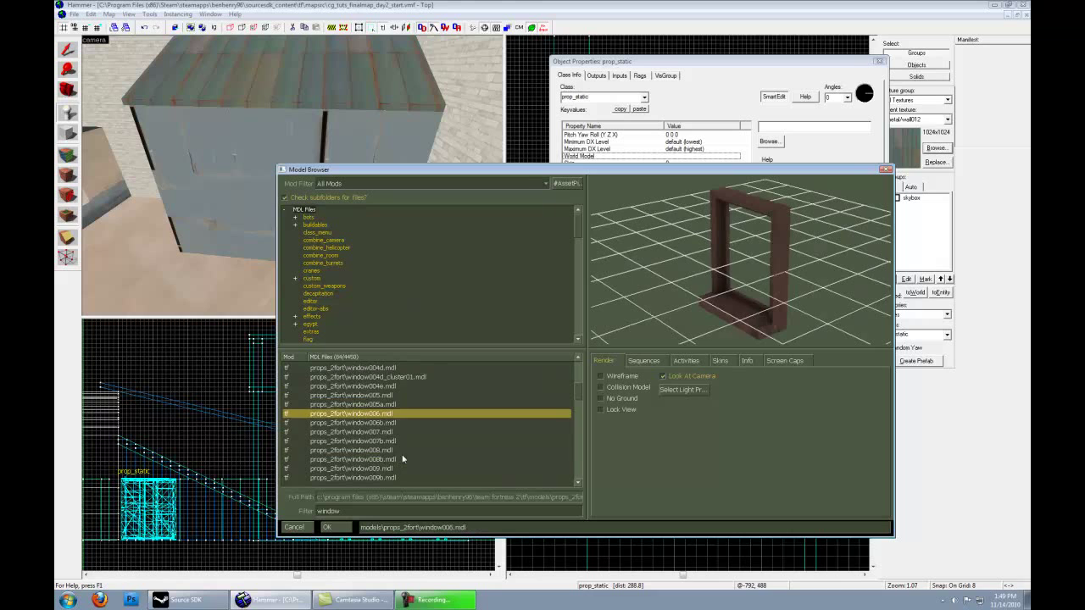
pyautogui.click(390, 441)
pyautogui.click(391, 450)
pyautogui.click(394, 460)
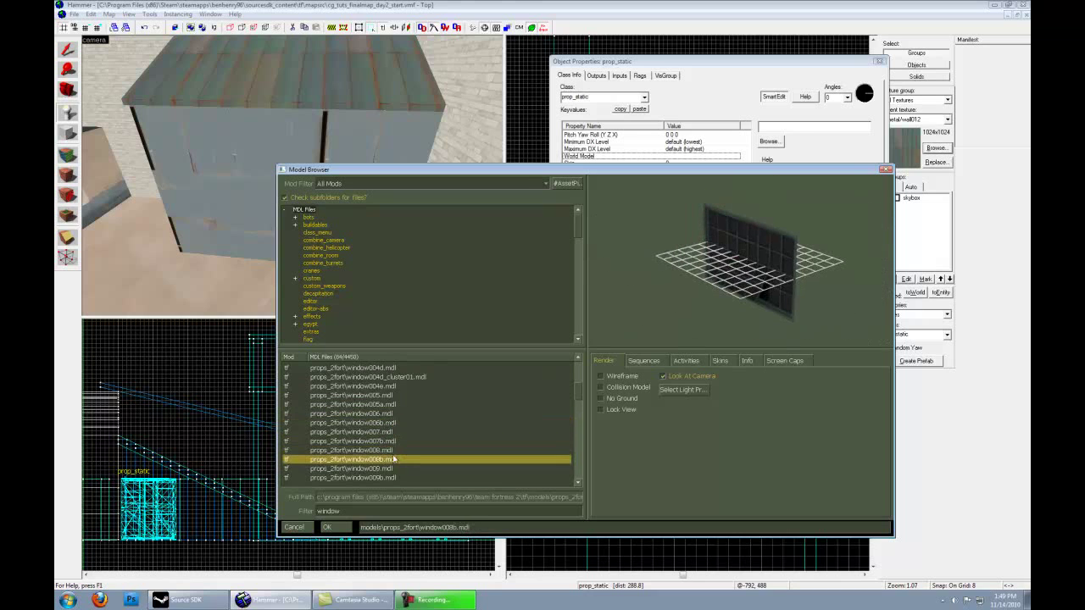
# Set the prop's world model to props_coalmines/window1.mdl and apply it.
pyautogui.scroll(-2, 395, 458)
pyautogui.click(378, 414)
pyautogui.click(379, 431)
pyautogui.click(379, 440)
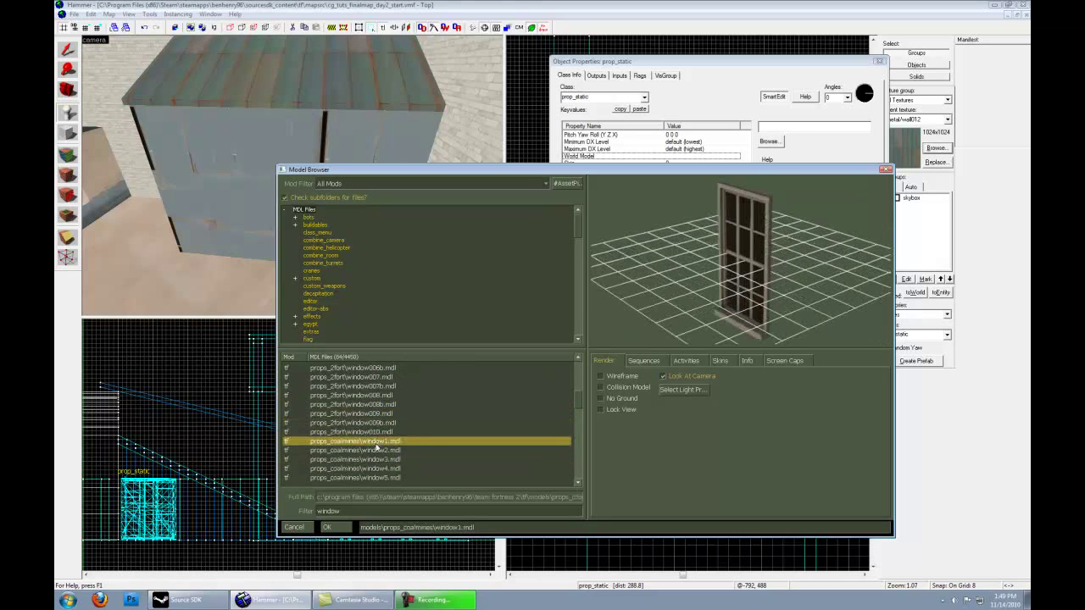
pyautogui.click(377, 450)
pyautogui.click(373, 440)
pyautogui.click(327, 527)
pyautogui.click(864, 294)
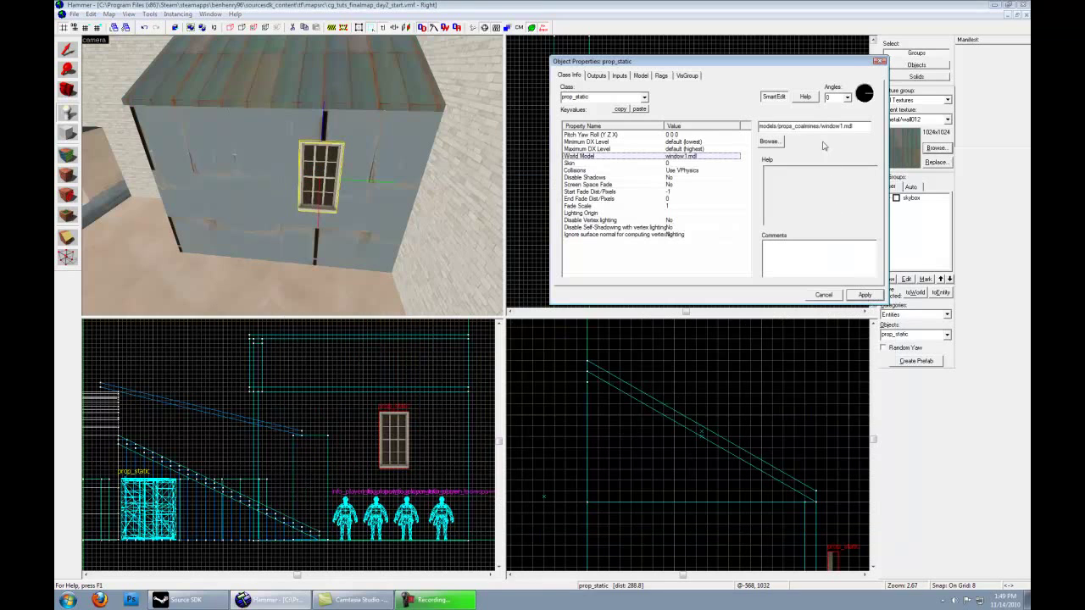
# Close the object properties and shift the window prop in the top view so it sits in the shed's front wall.
pyautogui.click(879, 61)
pyautogui.click(688, 144)
pyautogui.scroll(2, 682, 150)
pyautogui.moveTo(691, 151); pyautogui.dragTo(684, 151)
pyautogui.moveTo(290, 169); pyautogui.dragTo(279, 216)
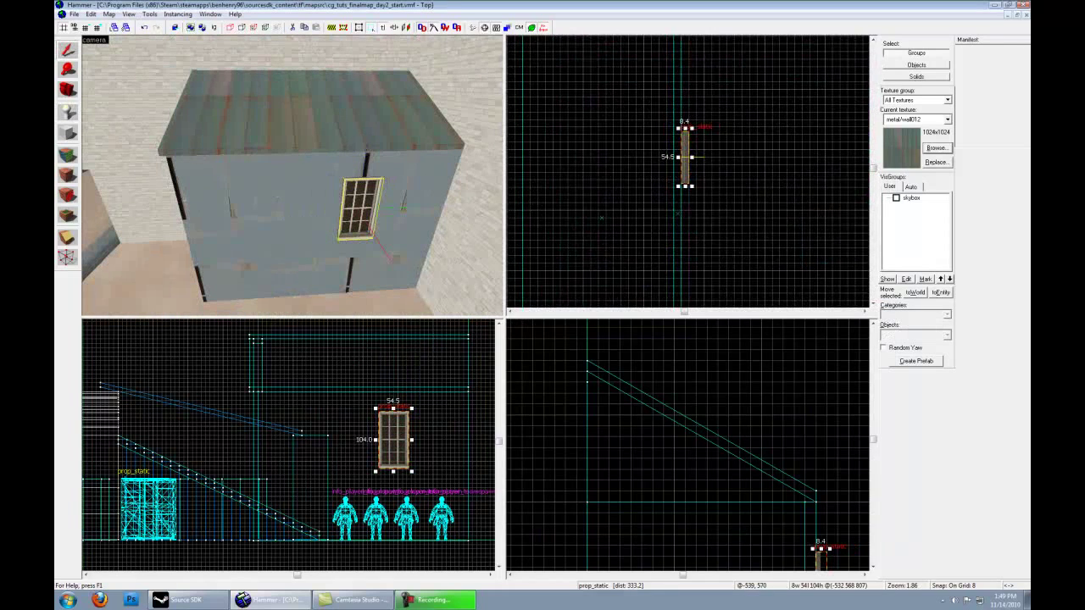
# Copy the window prop along the shed's front wall to make a second window at the same height.
pyautogui.scroll(-2, 689, 179)
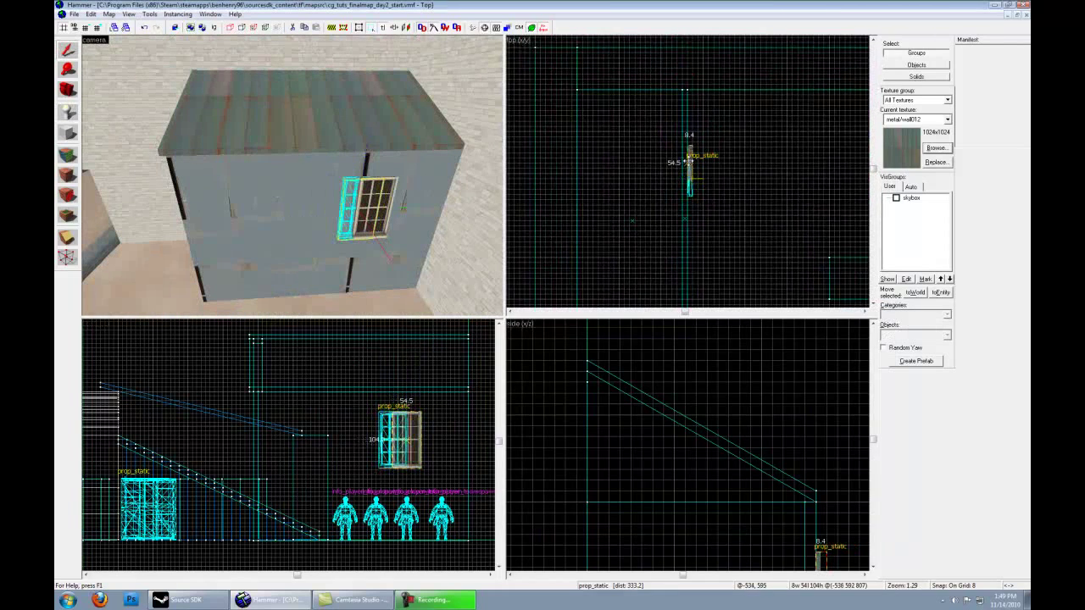
pyautogui.keyDown('shift'); pyautogui.moveTo(689, 156); pyautogui.dragTo(702, 175); pyautogui.keyUp('shift')
pyautogui.moveTo(325, 271); pyautogui.dragTo(292, 176)
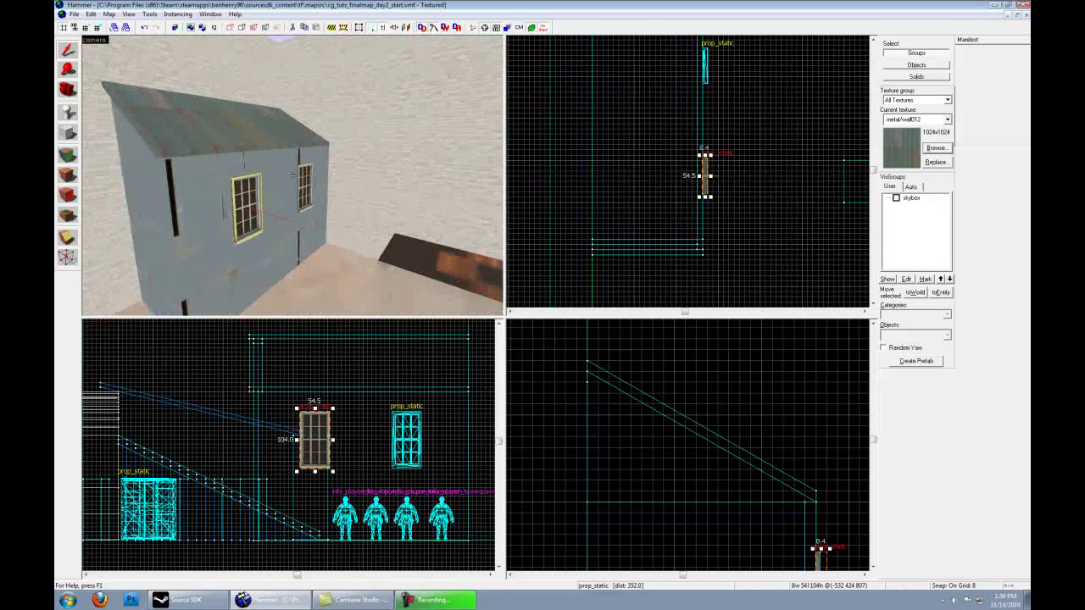
# Save the map and clear the selection.
pyautogui.click(74, 14)
pyautogui.click(119, 62)
pyautogui.press('Escape')
# Place a prop_static entity high on the shed's end wall, near the front corner.
pyautogui.press('z')
pyautogui.press('w')
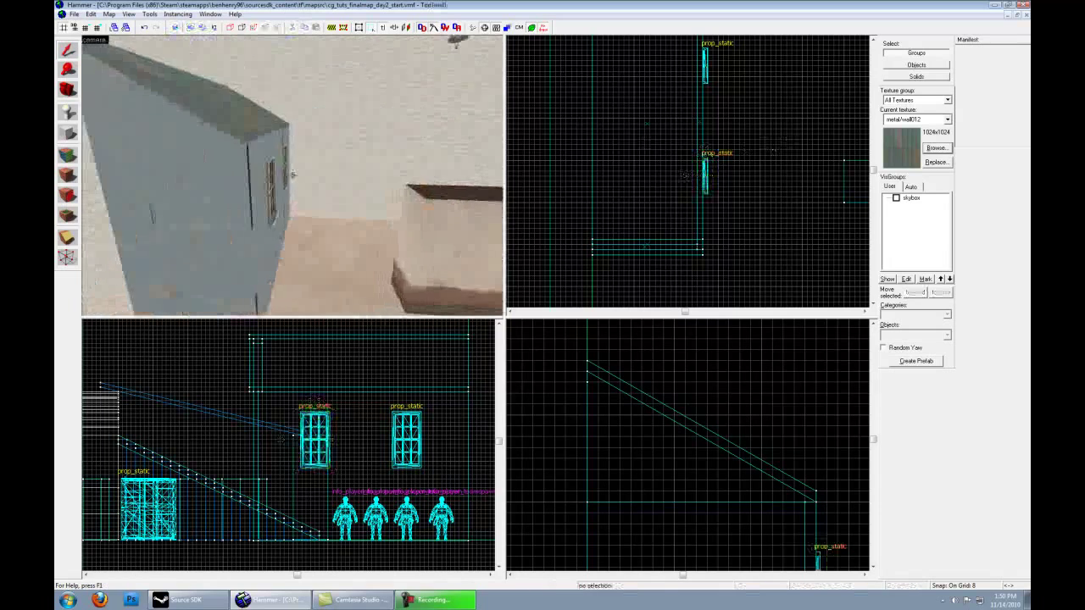
pyautogui.press('s')
pyautogui.hotkey('shift', 'e')
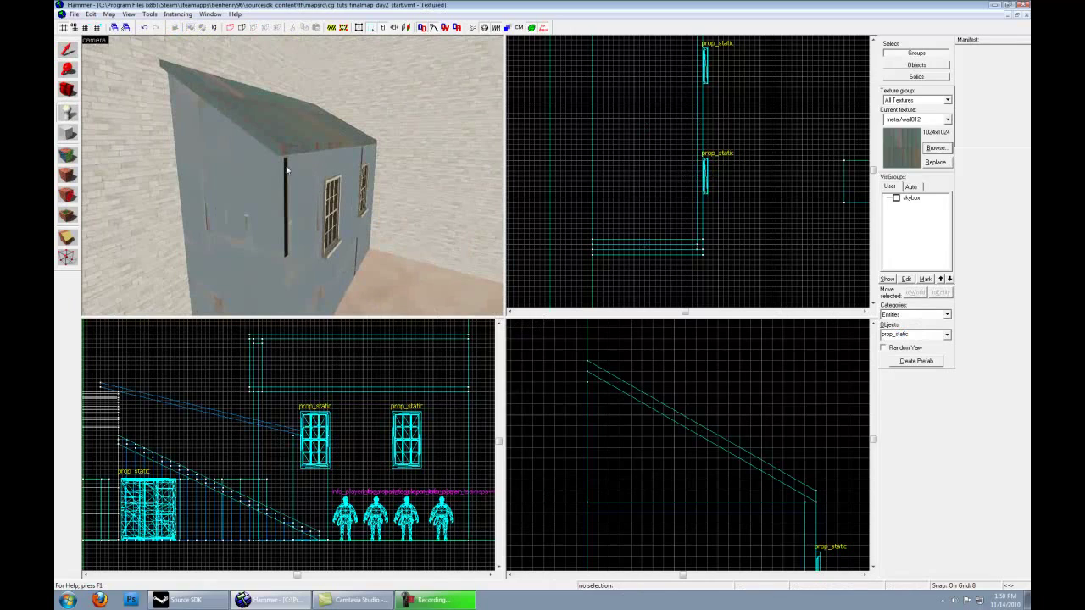
pyautogui.click(250, 174)
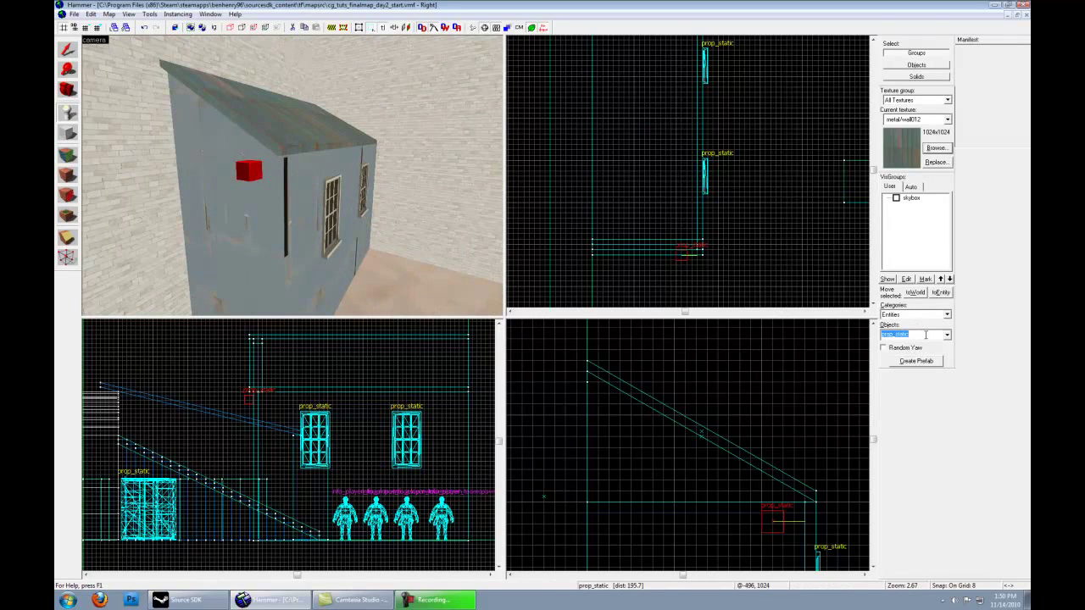
# Switch the entity type to light_spot and place one on the shed's front wall between the two windows.
pyautogui.write('light')
pyautogui.press('Return')
pyautogui.moveTo(288, 169)
pyautogui.mouseDown()
pyautogui.moveTo(293, 195)
pyautogui.moveTo(292, 178)
pyautogui.mouseUp()
pyautogui.click(947, 334)
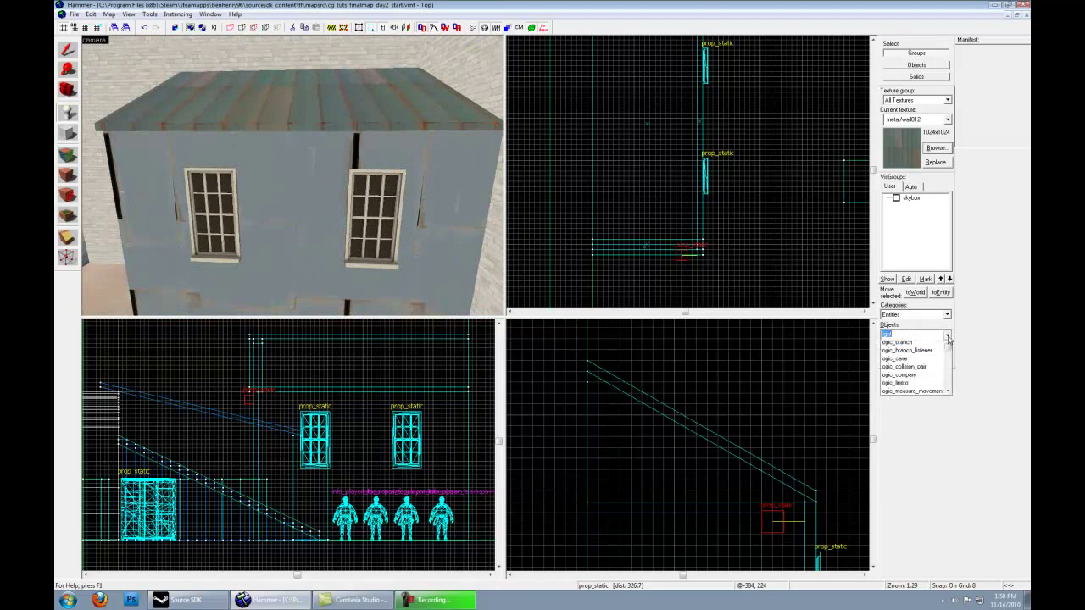
pyautogui.click(923, 370)
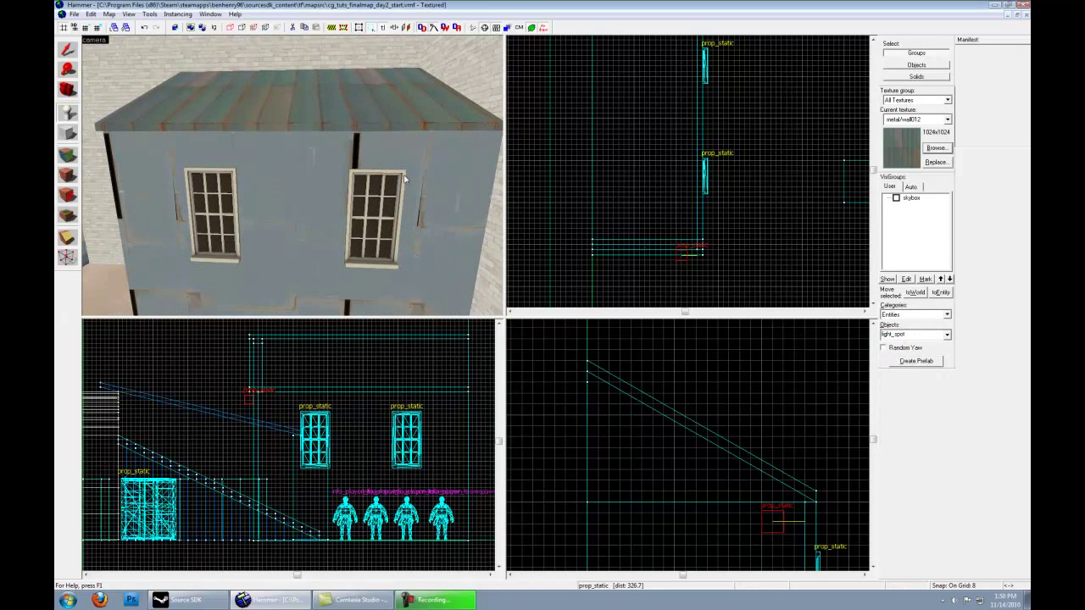
pyautogui.press('a')
pyautogui.click(343, 181)
pyautogui.moveTo(386, 217); pyautogui.dragTo(290, 173)
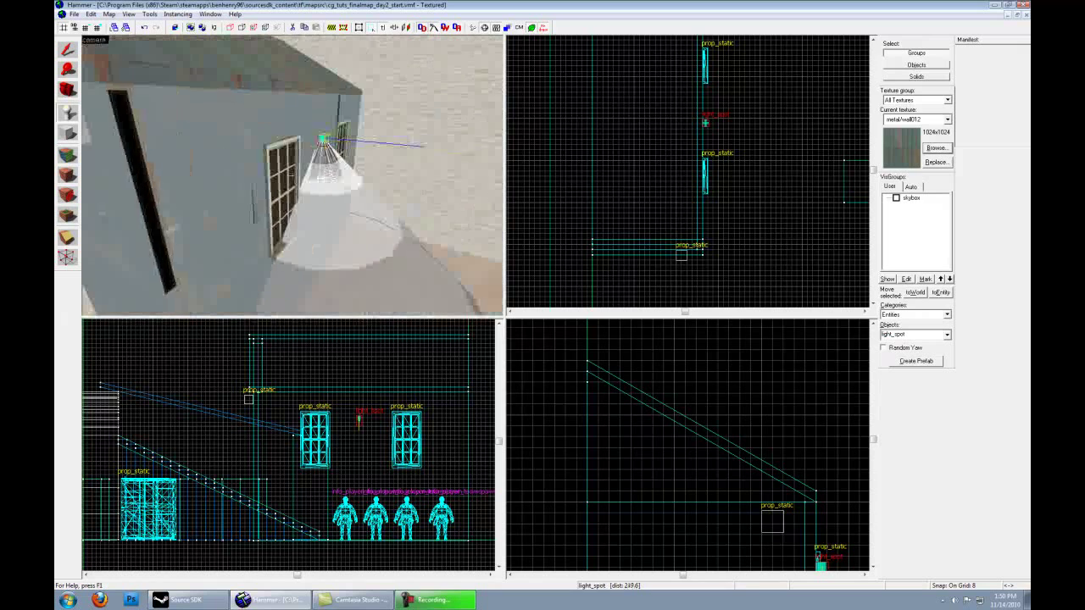
# Raise the light_spot to just beneath the shed's roof edge.
pyautogui.click(67, 49)
pyautogui.scroll(3, 398, 407)
pyautogui.moveTo(312, 429); pyautogui.dragTo(311, 384)
pyautogui.press('z')
pyautogui.press('d')
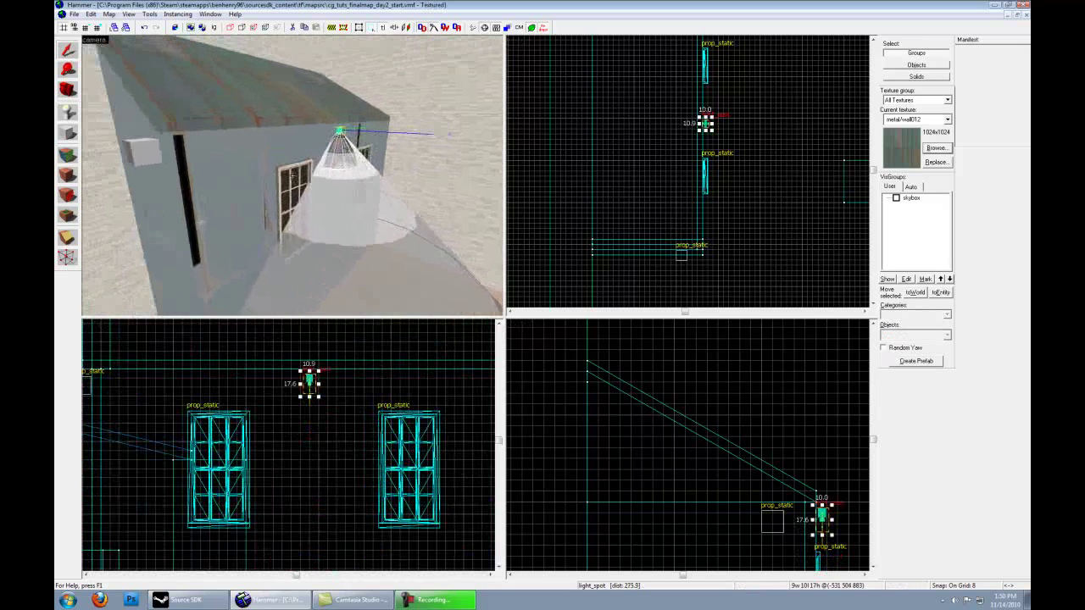
# Position one light_spot above each of the shed's two front windows, using a copy for the second.
pyautogui.press('d')
pyautogui.press('z')
pyautogui.press('z')
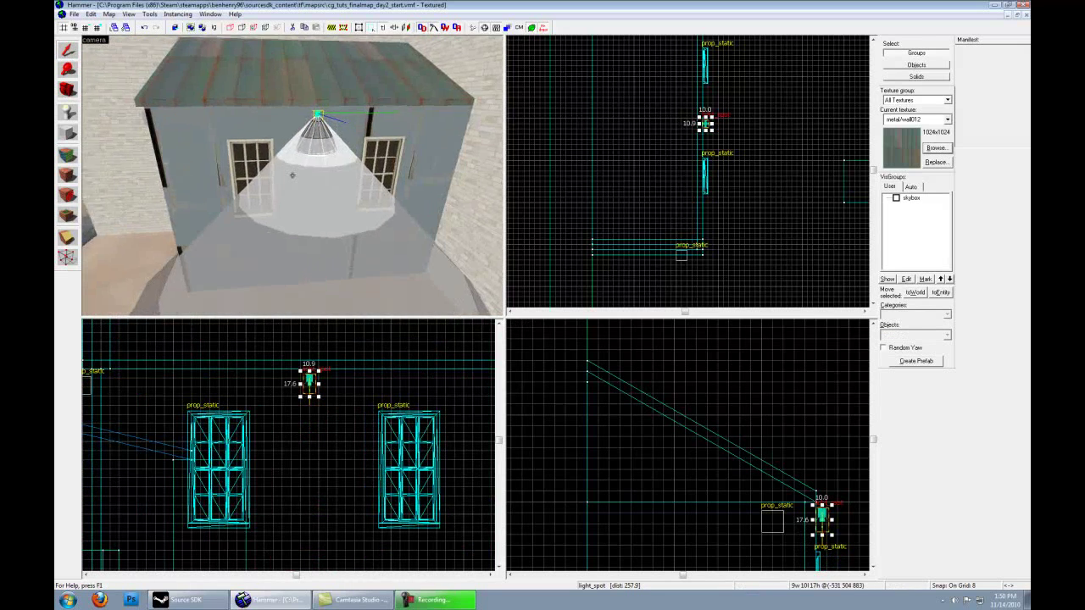
pyautogui.press('w')
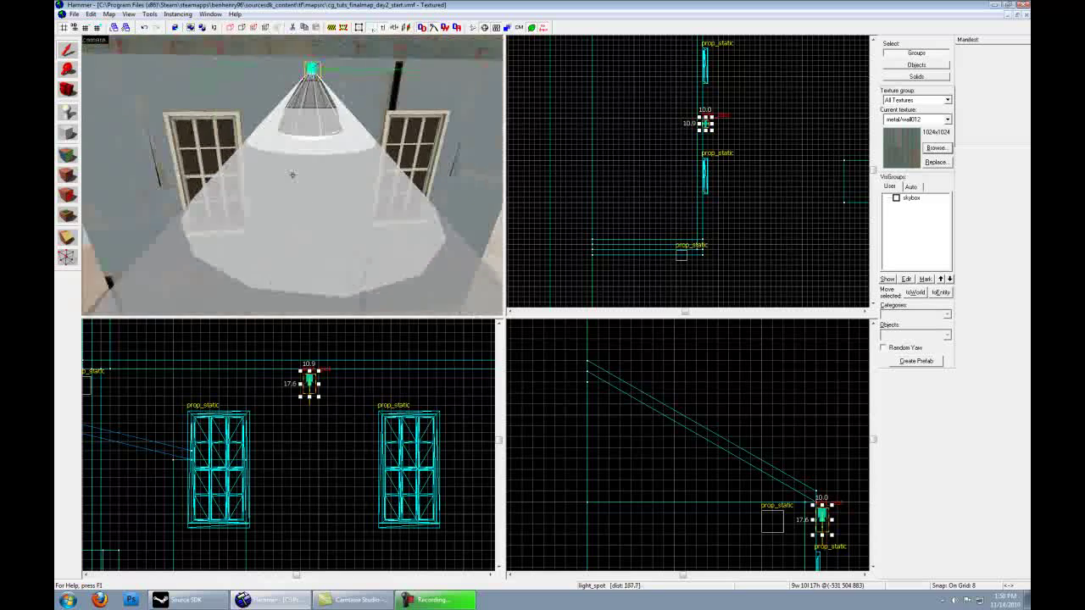
pyautogui.press('w')
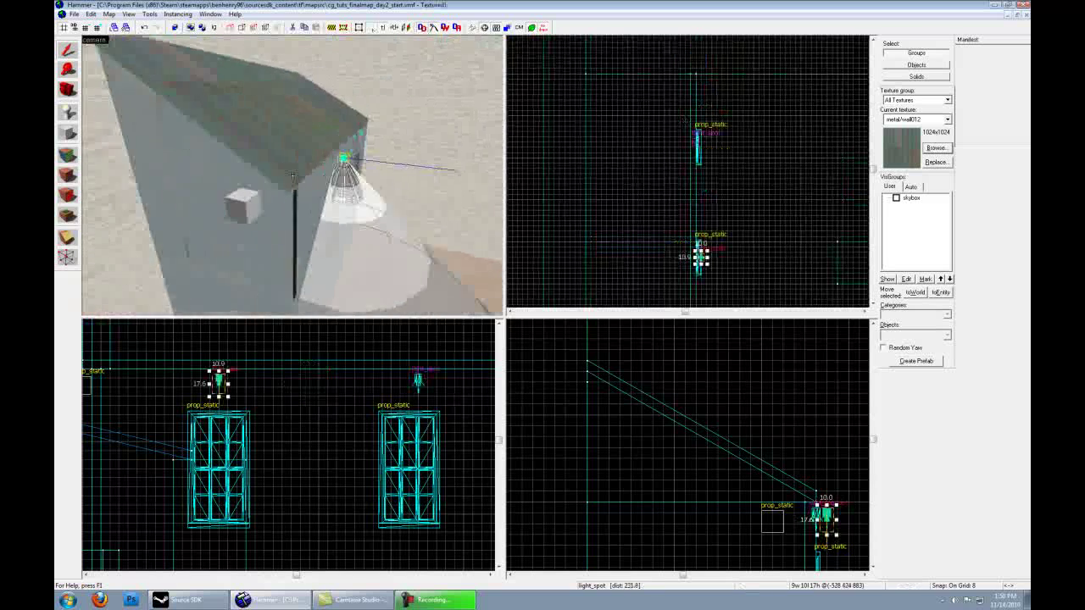
# Inspect the shed, its windows and the spotlight cones from several sides and from across the map.
pyautogui.press('d')
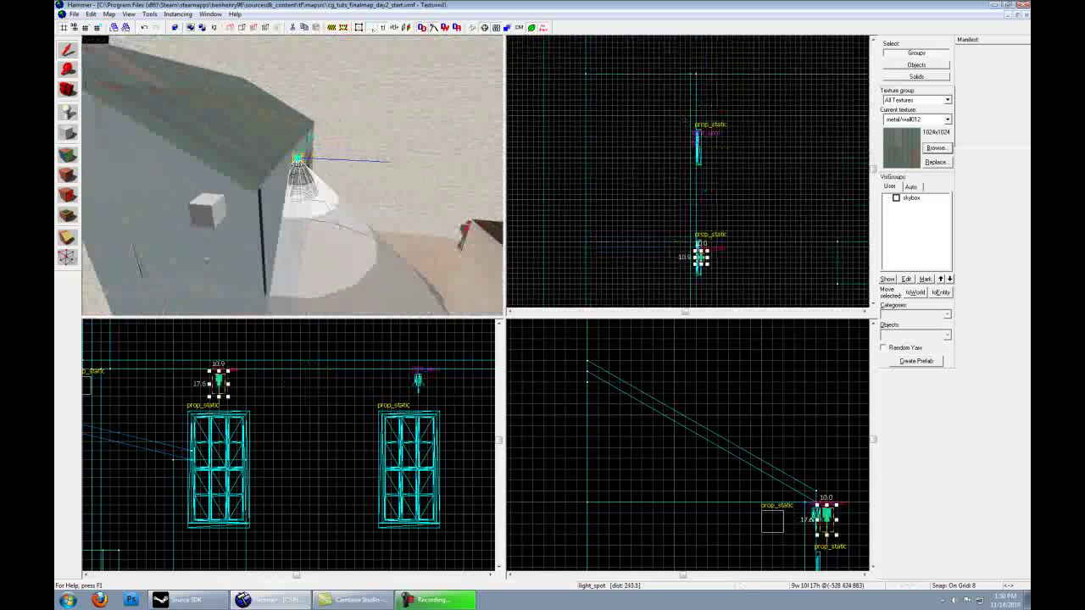
pyautogui.press('z')
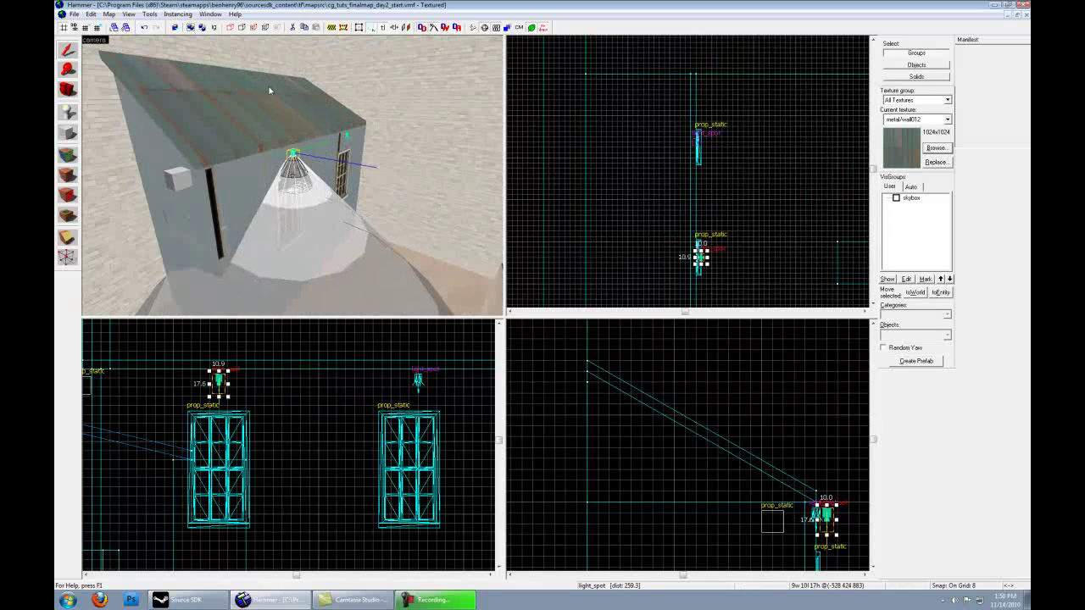
pyautogui.press('z')
pyautogui.press('a')
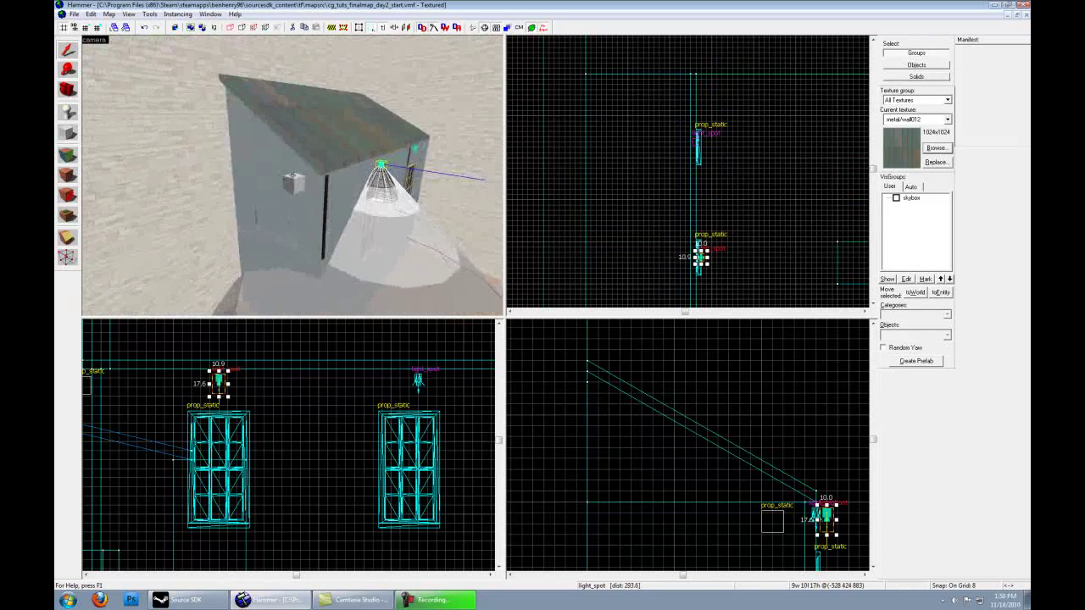
pyautogui.press('w')
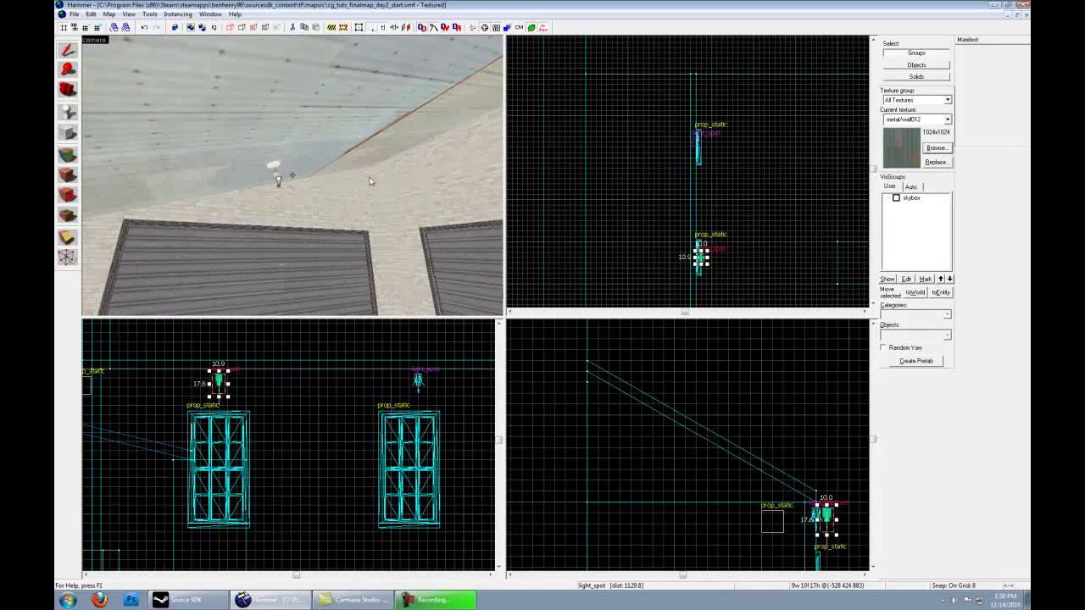
pyautogui.press('w')
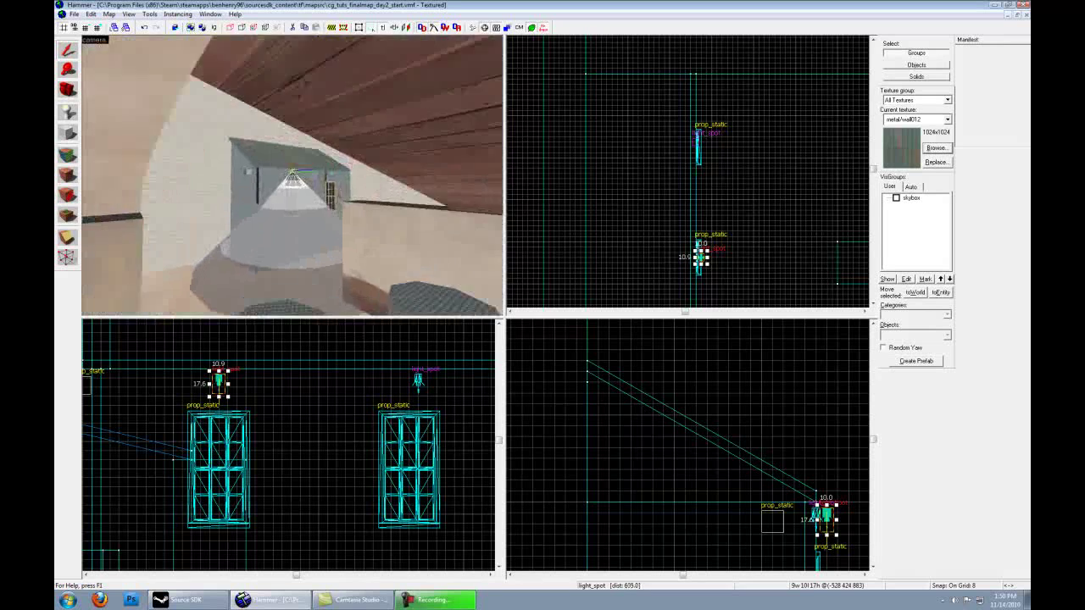
pyautogui.press('z')
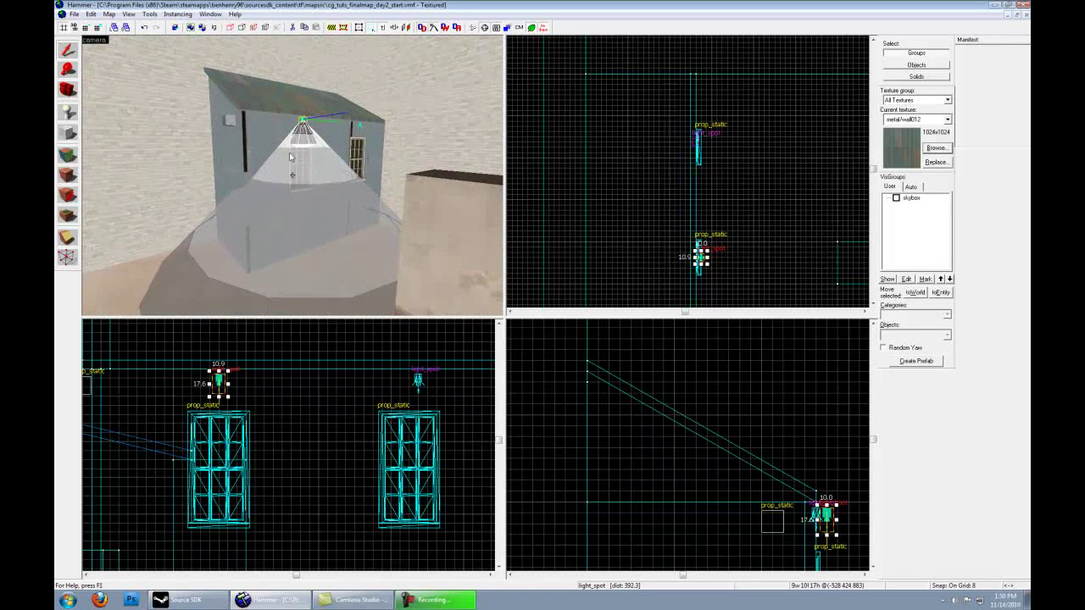
pyautogui.press('z')
pyautogui.press('w')
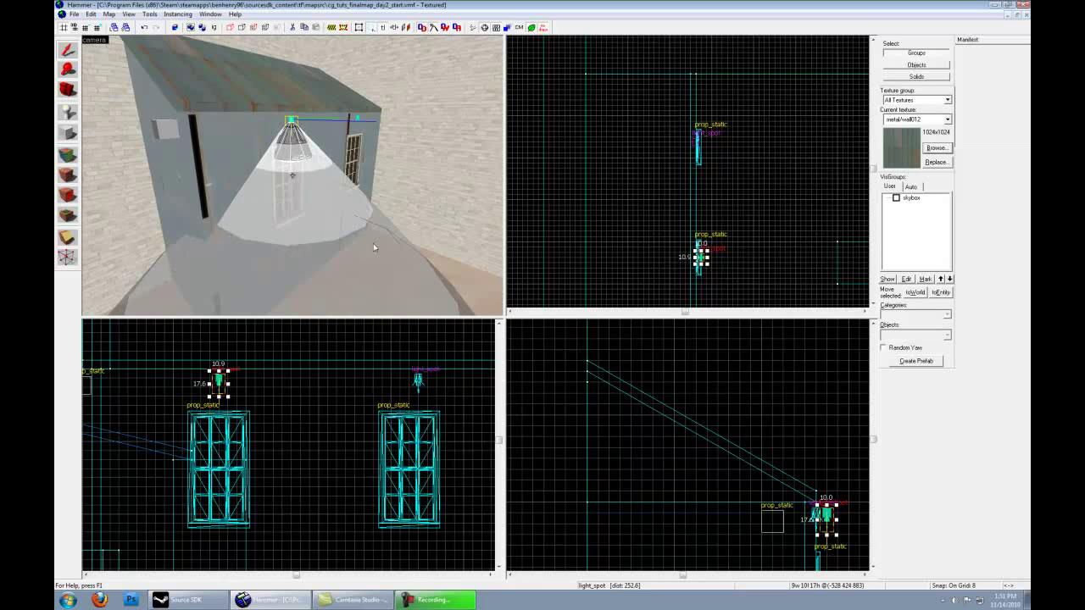
# Turn Show Helpers off to hide the spotlight cones, and turn it back on.
pyautogui.click(110, 14)
pyautogui.moveTo(129, 15)
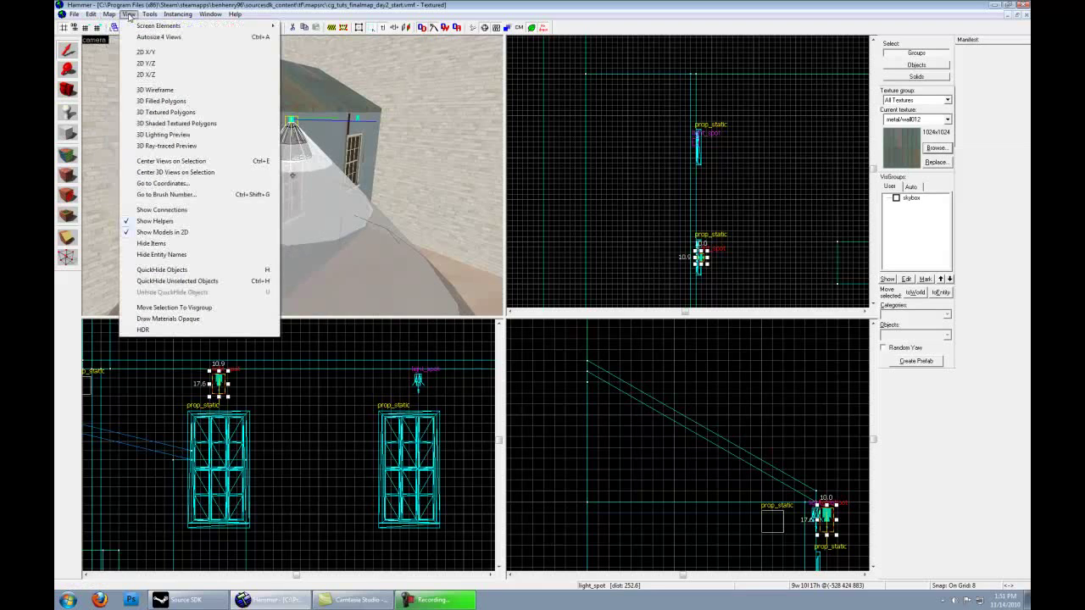
pyautogui.click(185, 221)
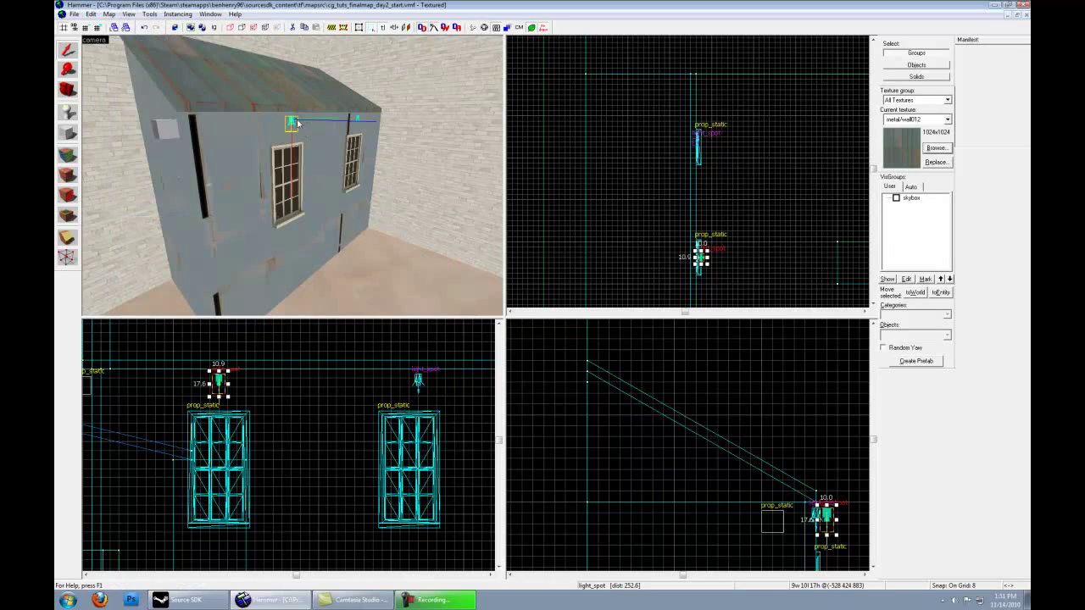
pyautogui.click(127, 14)
pyautogui.click(170, 226)
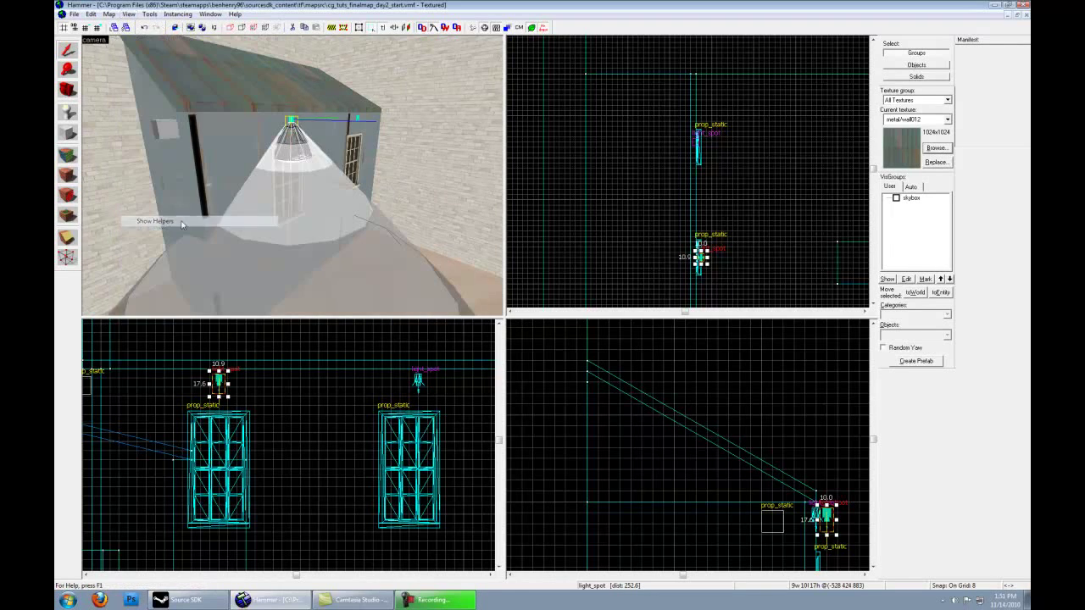
# Shift the second light_spot sideways so it is centred above its window on the shed's front wall.
pyautogui.press('a')
pyautogui.press('z')
pyautogui.press('z')
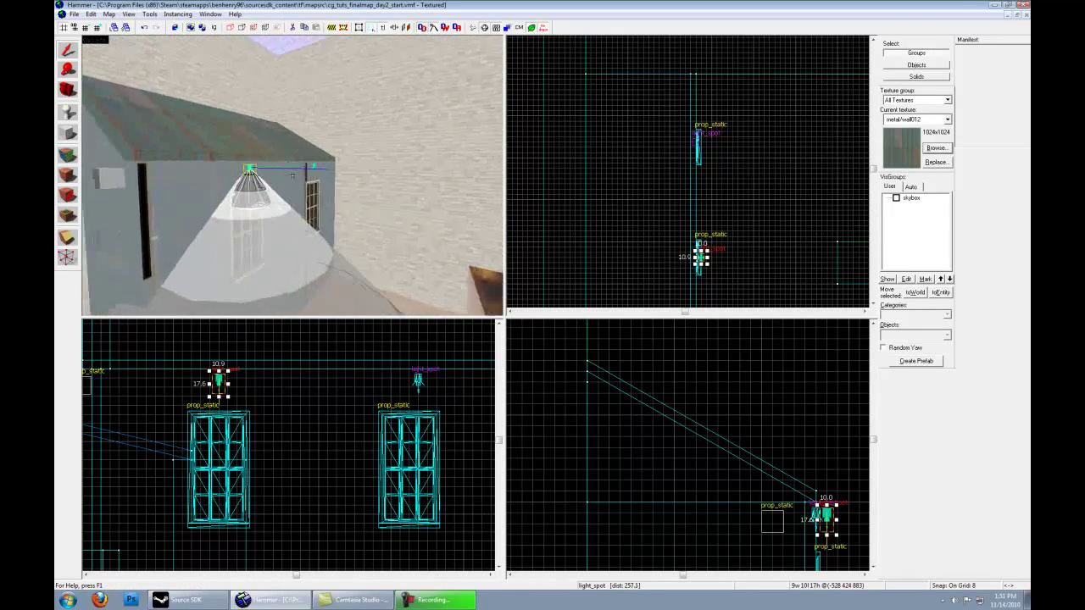
pyautogui.click(386, 156)
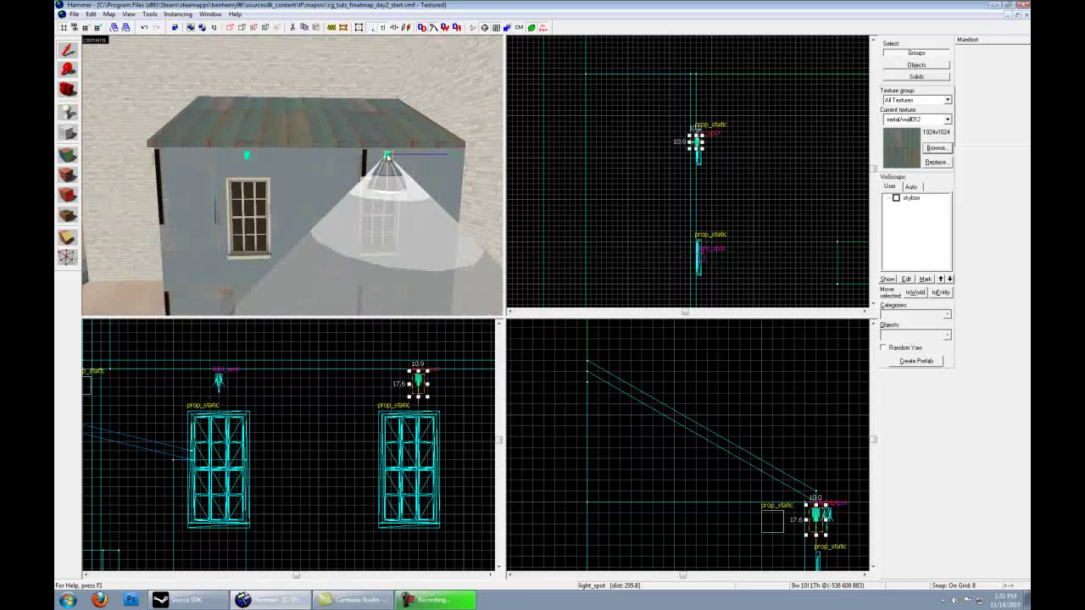
pyautogui.moveTo(696, 143); pyautogui.dragTo(697, 148)
pyautogui.click(743, 159)
pyautogui.press('z')
pyautogui.press('a')
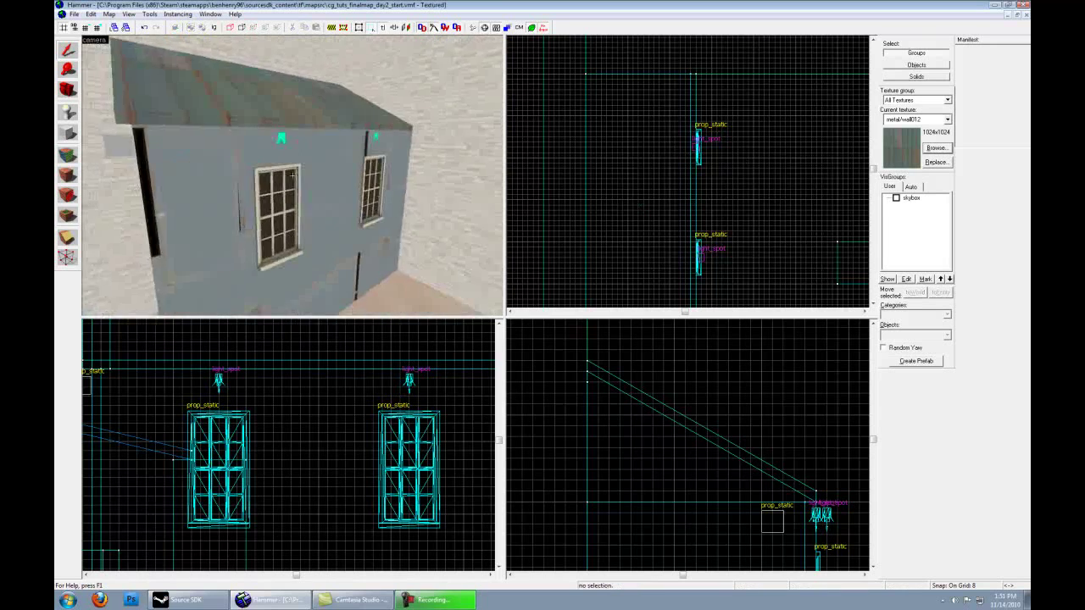
# Place the spare model-less prop_static beside the light_spot above the first front window.
pyautogui.press('s')
pyautogui.click(191, 149)
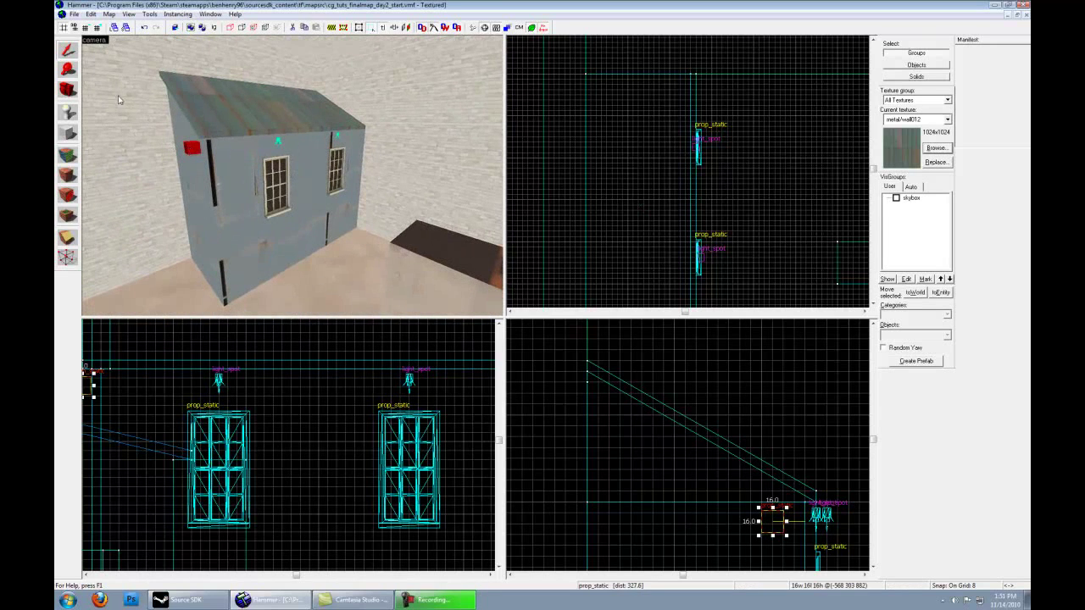
pyautogui.moveTo(575, 158); pyautogui.dragTo(547, 42, button='middle')
pyautogui.moveTo(647, 220)
pyautogui.keyDown('shift'); pyautogui.mouseDown()
pyautogui.moveTo(690, 147)
pyautogui.moveTo(674, 139)
pyautogui.mouseUp(); pyautogui.keyUp('shift')
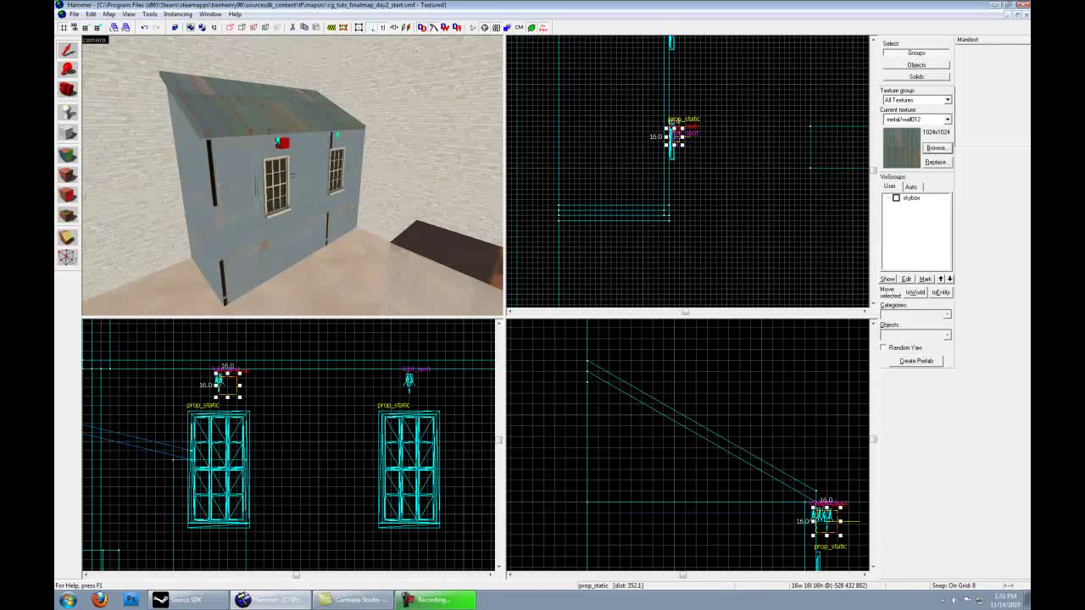
# Open the model browser for this prop_static's World Model and filter the list by "light".
pyautogui.press('w')
pyautogui.press('z')
pyautogui.hotkey('alt', 'Return')
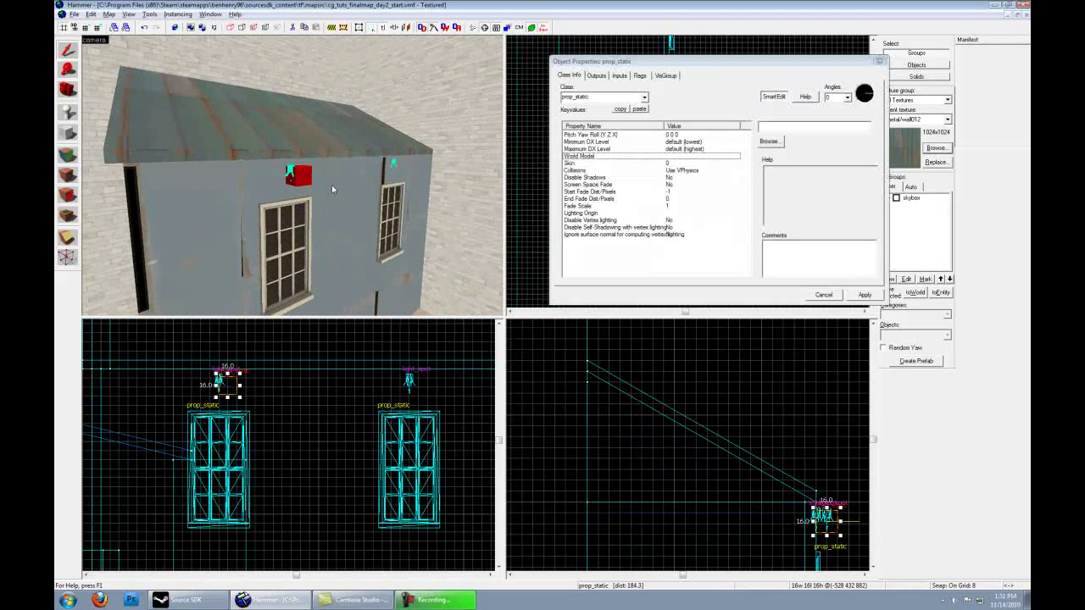
pyautogui.click(768, 141)
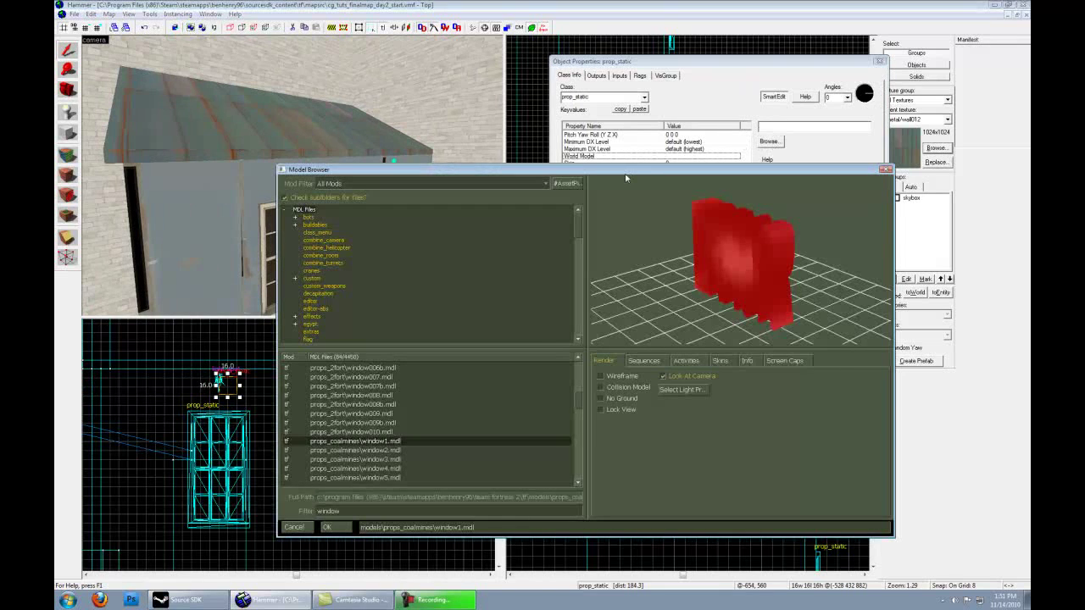
pyautogui.write('light')
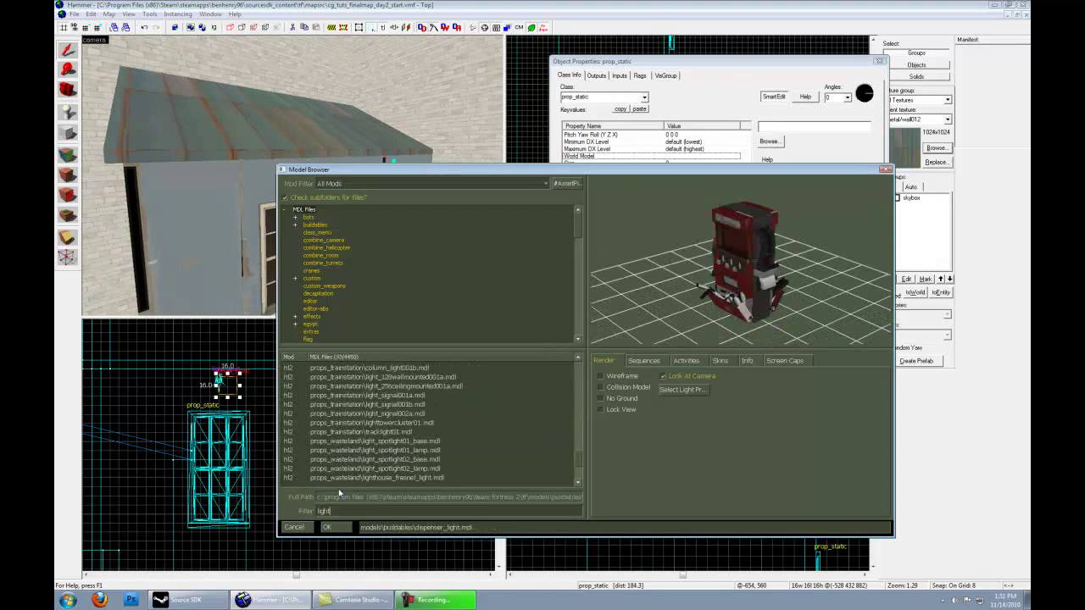
pyautogui.click(409, 433)
pyautogui.scroll(10, 413, 407)
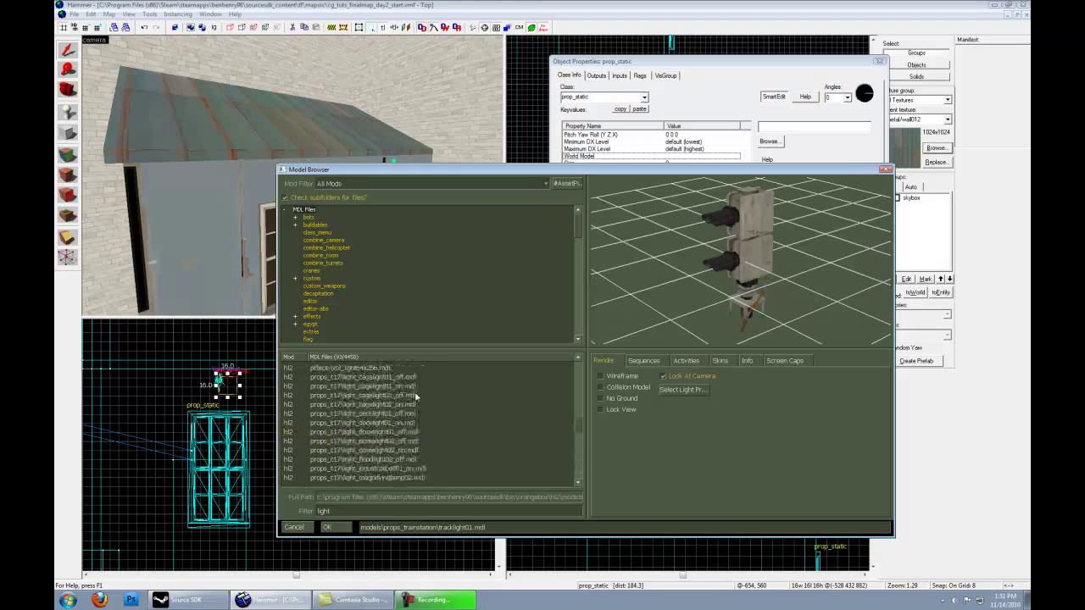
# Look through the Team Fortress 2 light models and assign props_lights/spotlight001a_bracket.mdl to the prop_static.
pyautogui.click(406, 371)
pyautogui.press('Down')
pyautogui.press('Down')
pyautogui.press('Down')
pyautogui.press('Down')
pyautogui.press('Down')
pyautogui.press('Down')
pyautogui.press('Down')
pyautogui.press('Down')
pyautogui.press('Down')
pyautogui.press('Down')
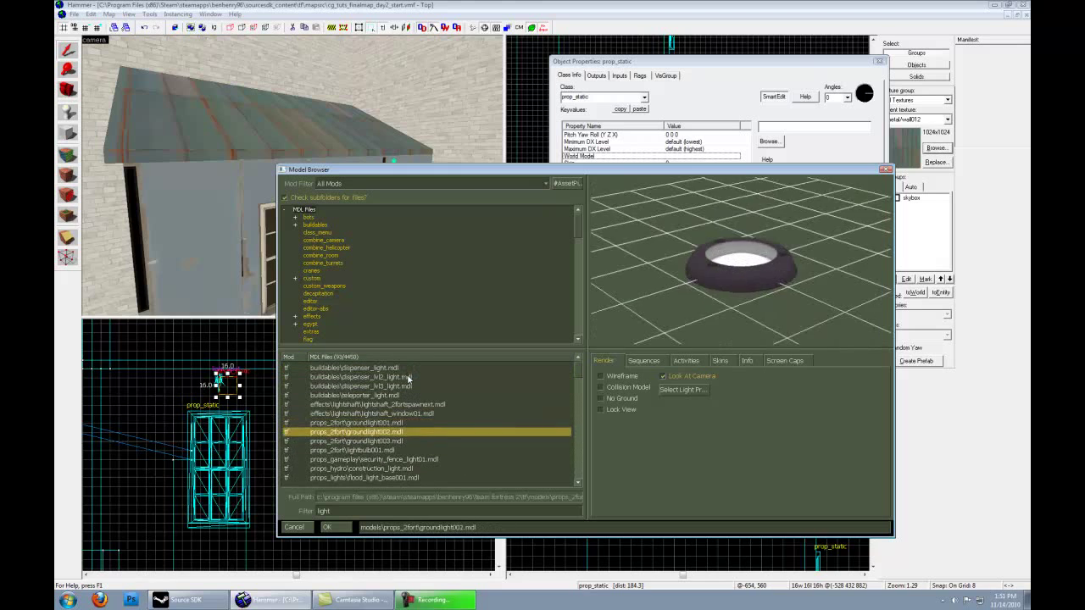
pyautogui.press('Down')
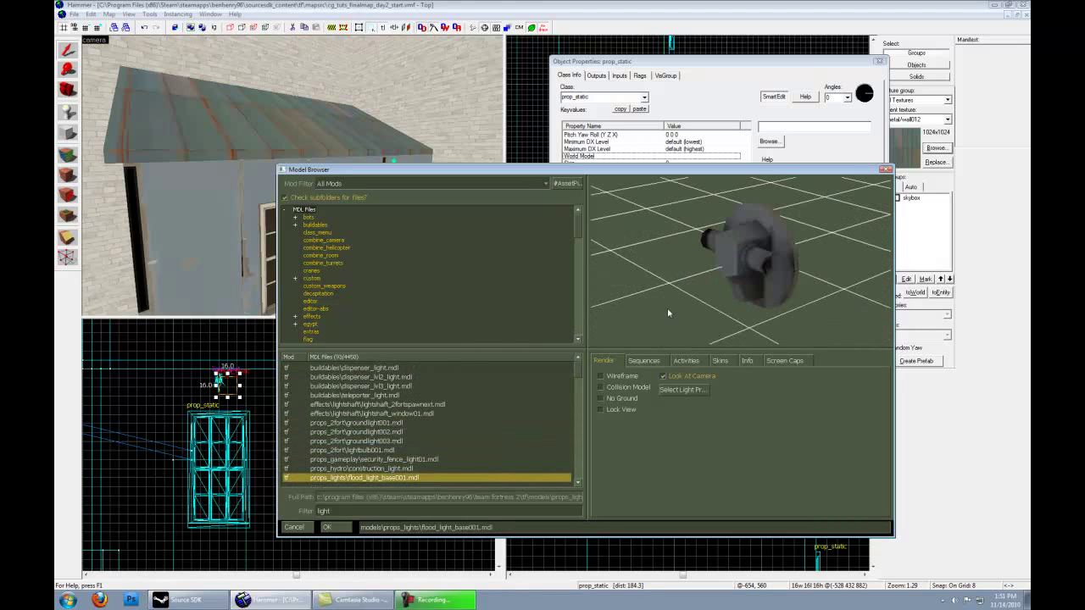
pyautogui.press('Down')
pyautogui.press('Down')
pyautogui.press('Down')
pyautogui.press('Down')
pyautogui.press('Down')
pyautogui.press('Down')
pyautogui.press('Down')
pyautogui.press('Down')
pyautogui.press('Down')
pyautogui.press('Down')
pyautogui.press('Down')
pyautogui.press('Down')
pyautogui.press('Down')
pyautogui.press('Down')
pyautogui.press('Down')
pyautogui.press('Down')
pyautogui.press('Down')
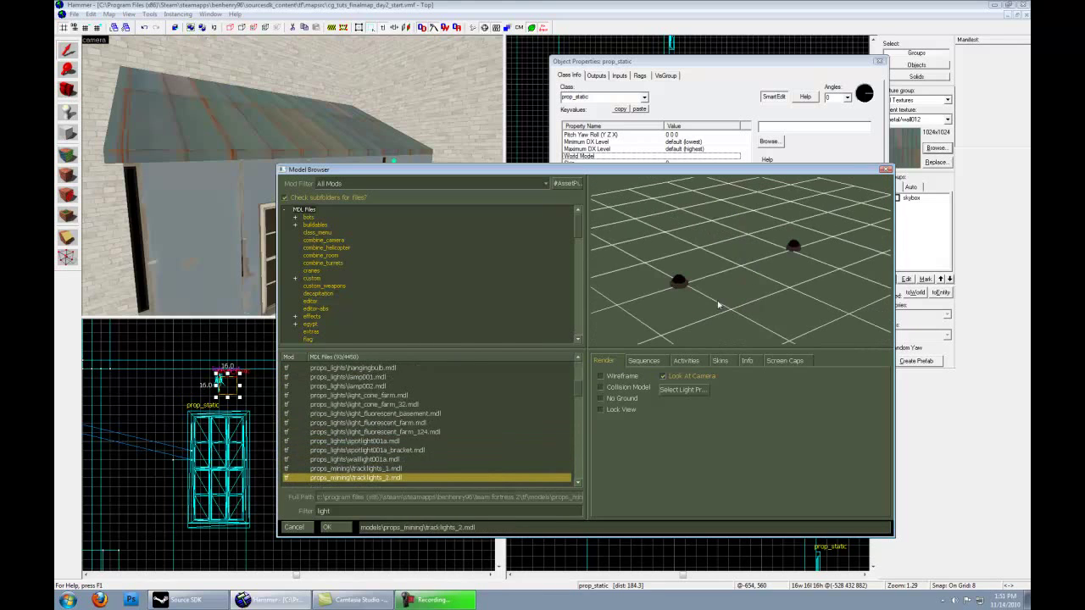
pyautogui.press('Up')
pyautogui.press('Up')
pyautogui.press('Up')
pyautogui.press('Up')
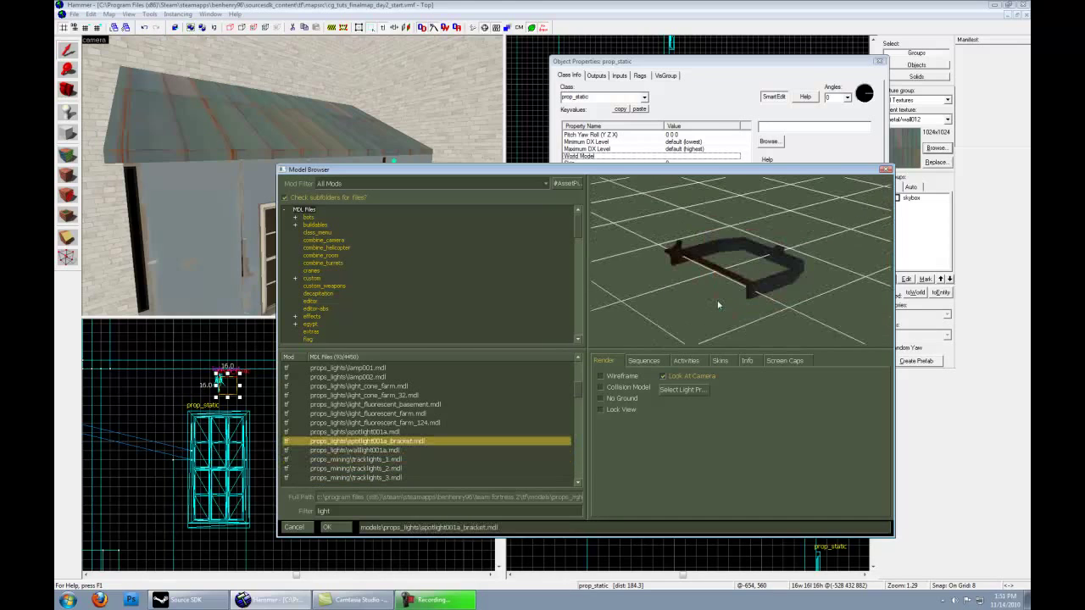
pyautogui.click(327, 532)
pyautogui.click(864, 294)
# Close the prop's properties and move the bracket against the wall, centred on the light_spot above the first window.
pyautogui.press('z')
pyautogui.press('w')
pyautogui.press('w')
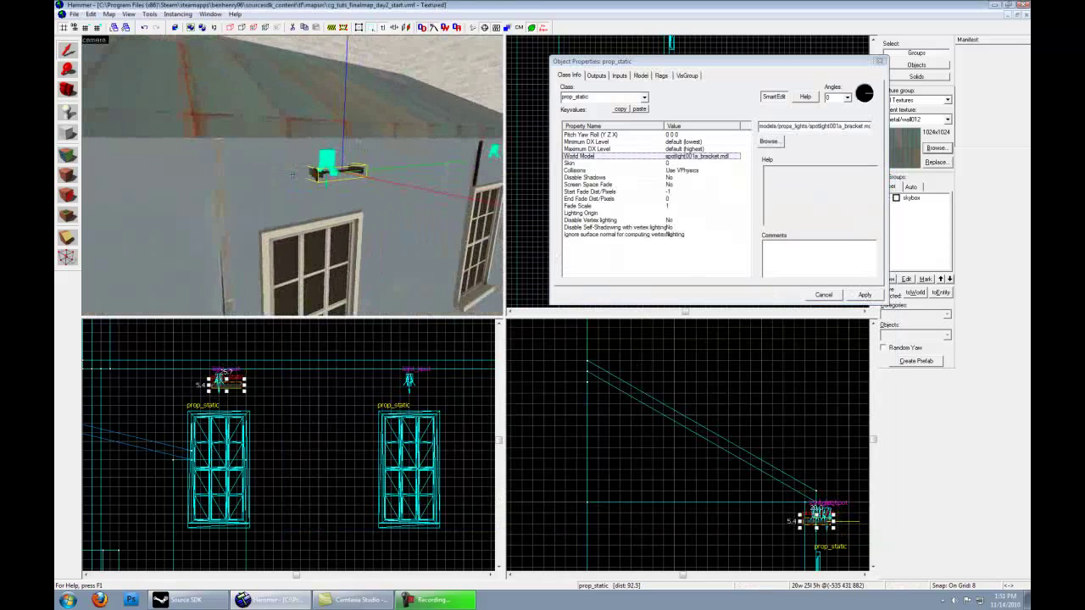
pyautogui.click(879, 62)
pyautogui.scroll(5, 671, 132)
pyautogui.moveTo(652, 176)
pyautogui.mouseDown()
pyautogui.moveTo(666, 188)
pyautogui.moveTo(671, 178)
pyautogui.mouseUp()
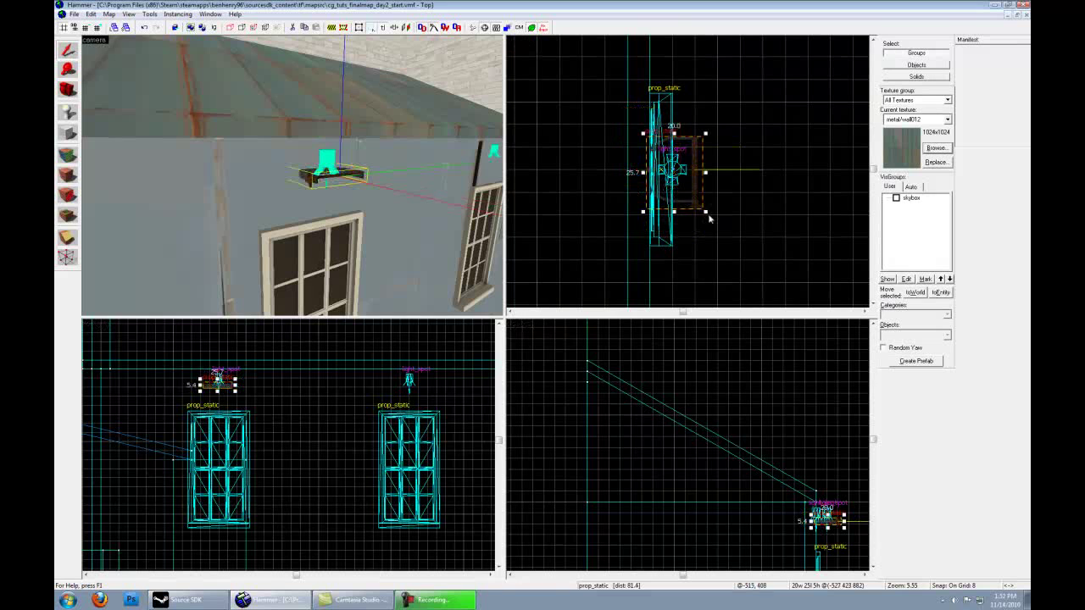
pyautogui.press('z')
pyautogui.press('d')
pyautogui.press('z')
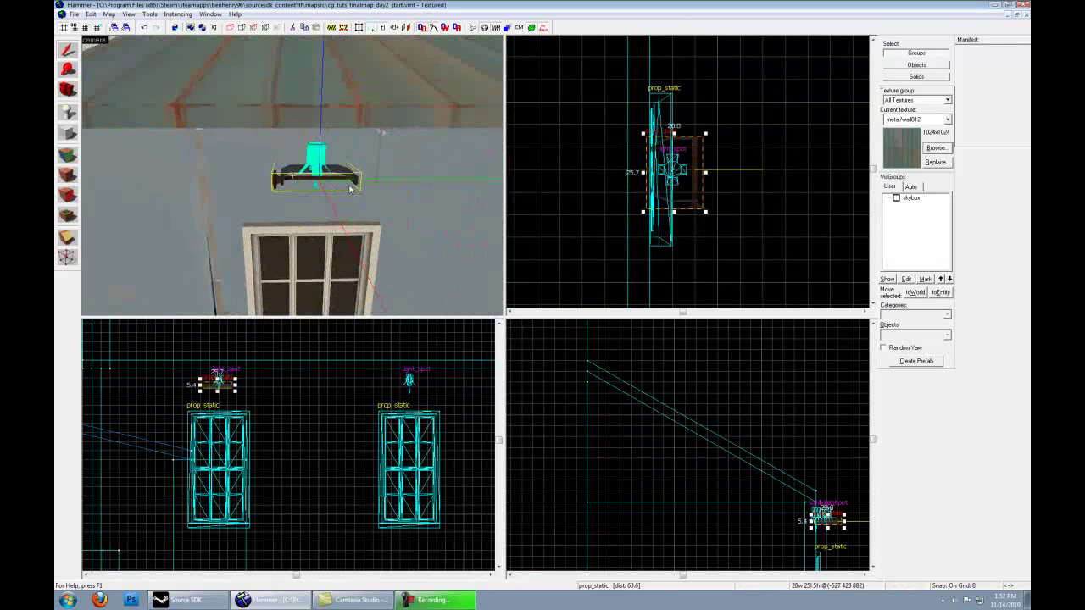
# Make a copy of the bracket in front of it and change the copy's World Model to props_lights/spotlight001a.mdl.
pyautogui.moveTo(689, 176); pyautogui.dragTo(718, 171)
pyautogui.doubleClick(718, 172)
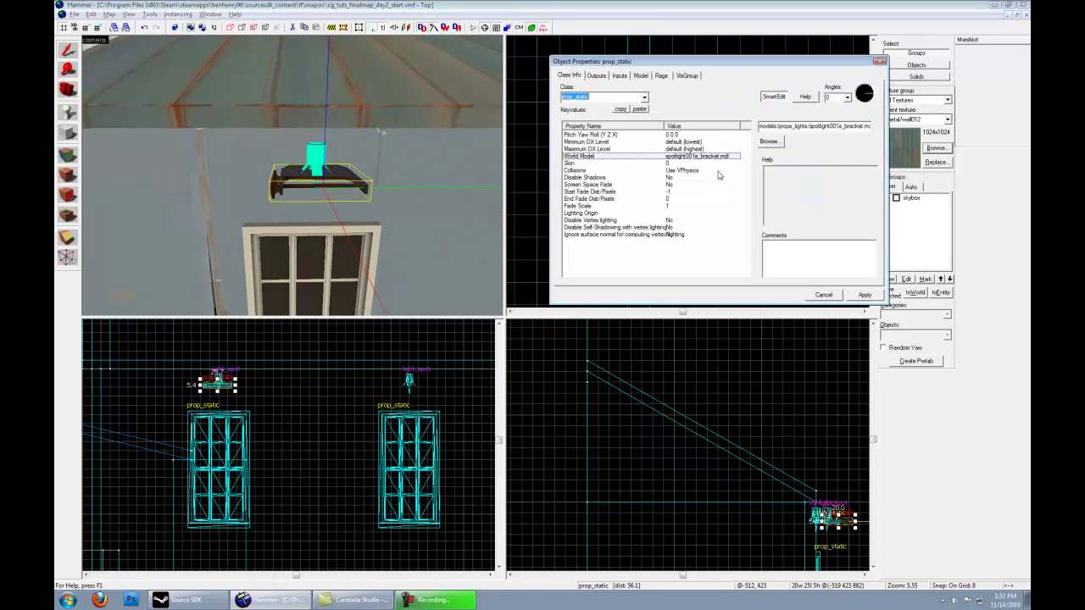
pyautogui.click(767, 141)
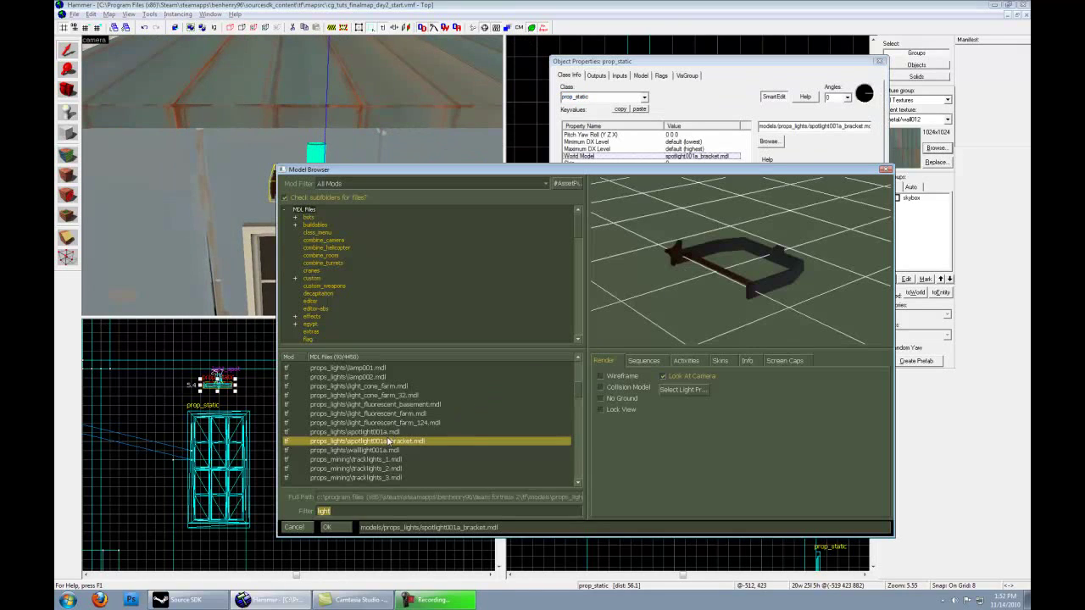
pyautogui.click(391, 433)
pyautogui.click(333, 528)
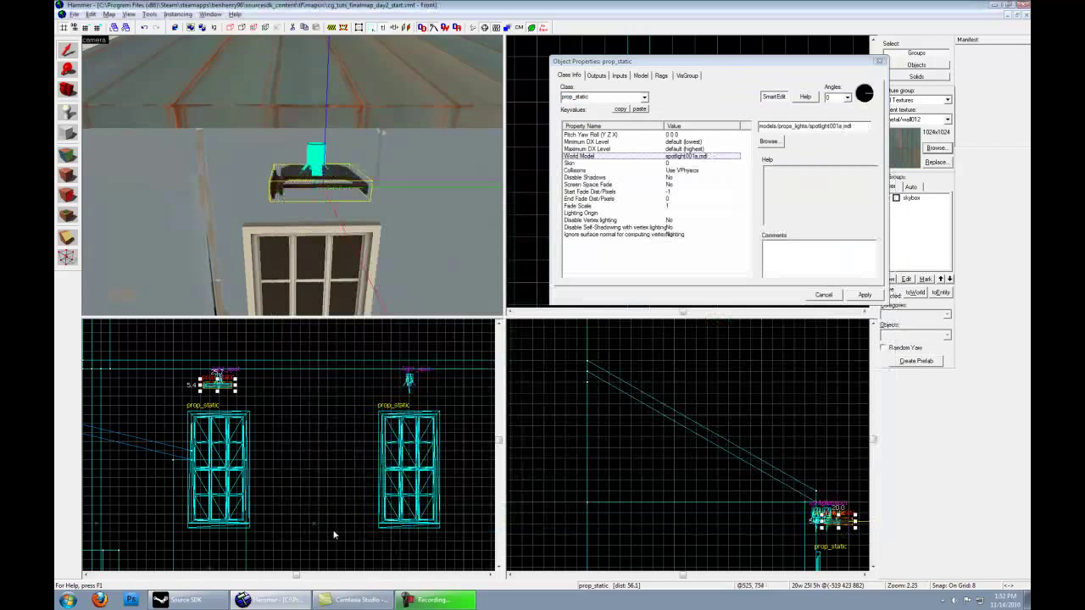
pyautogui.click(864, 294)
pyautogui.click(878, 64)
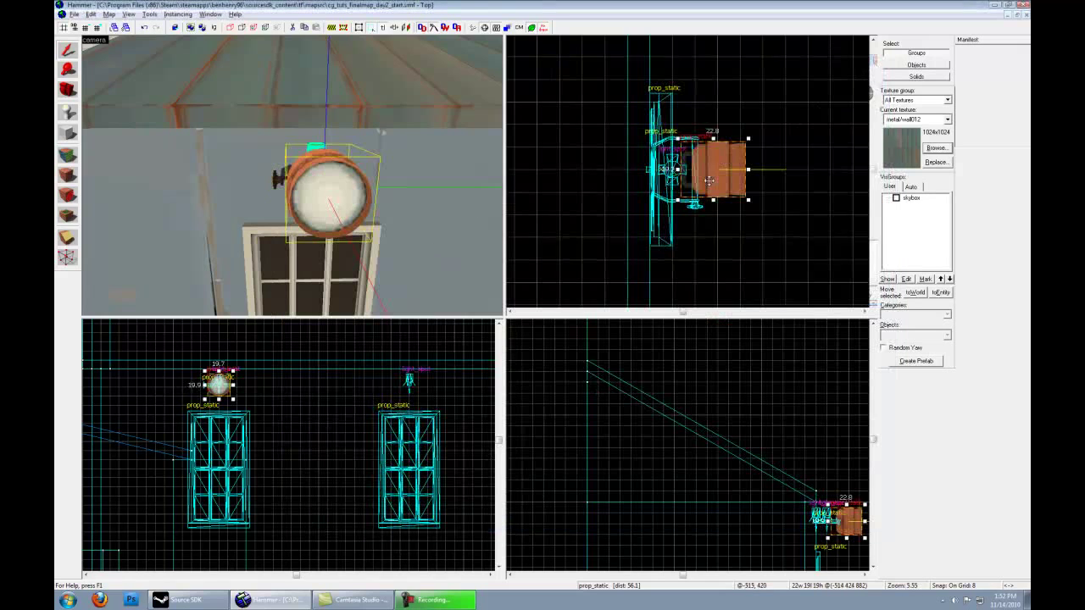
# Move the spotlight prop back towards the wall so its body sits inside the bracket.
pyautogui.scroll(2, 713, 175)
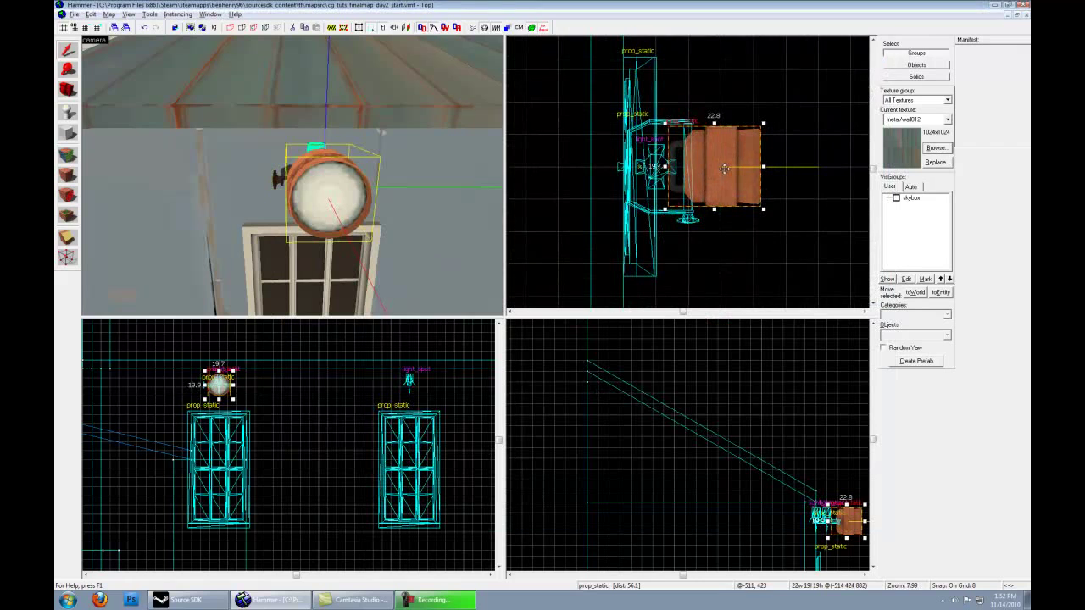
pyautogui.press('a')
pyautogui.press('w')
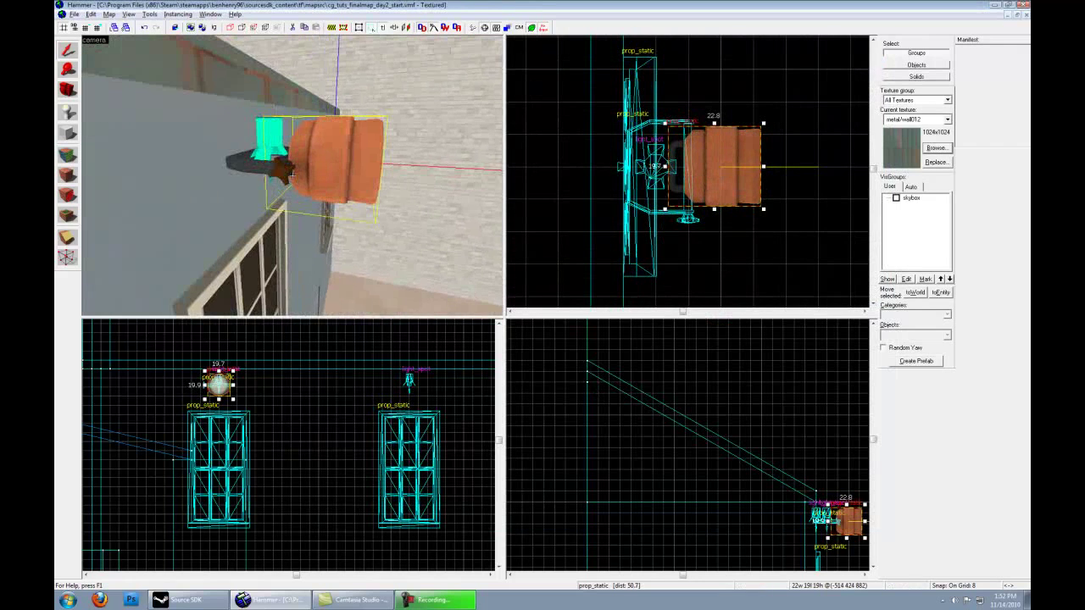
pyautogui.press('z')
pyautogui.press('w')
pyautogui.press('s')
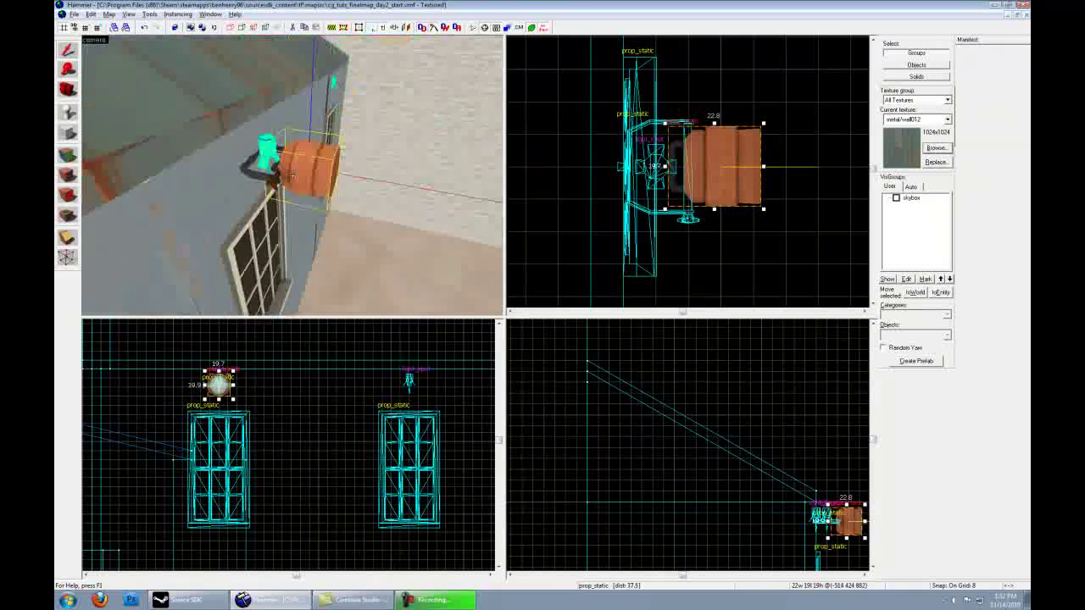
pyautogui.press('d')
pyautogui.press('d')
pyautogui.press('z')
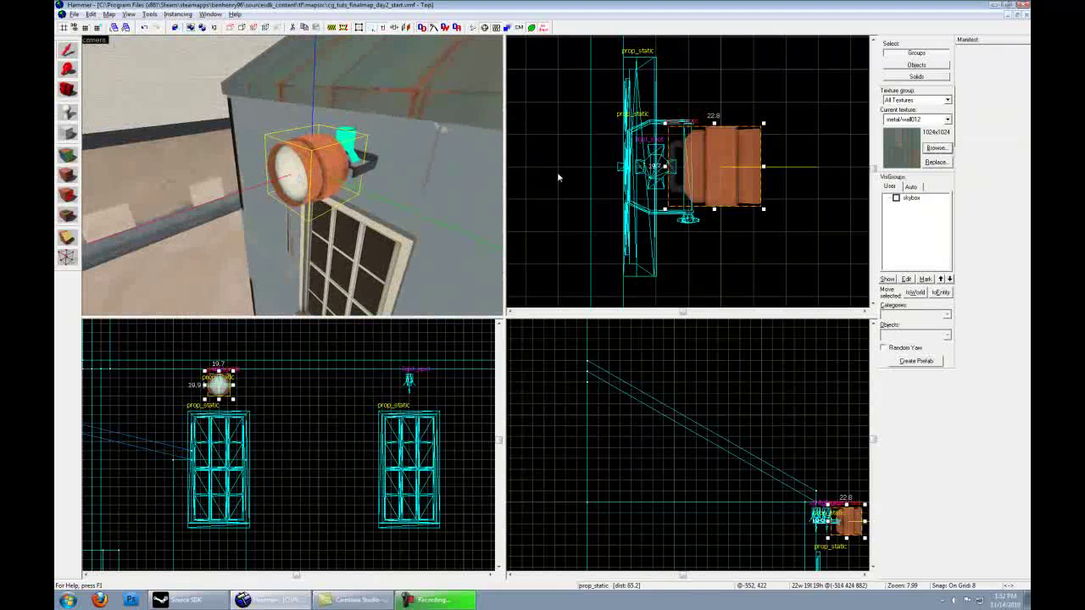
pyautogui.moveTo(725, 173); pyautogui.dragTo(693, 173)
pyautogui.press('z')
pyautogui.press('z')
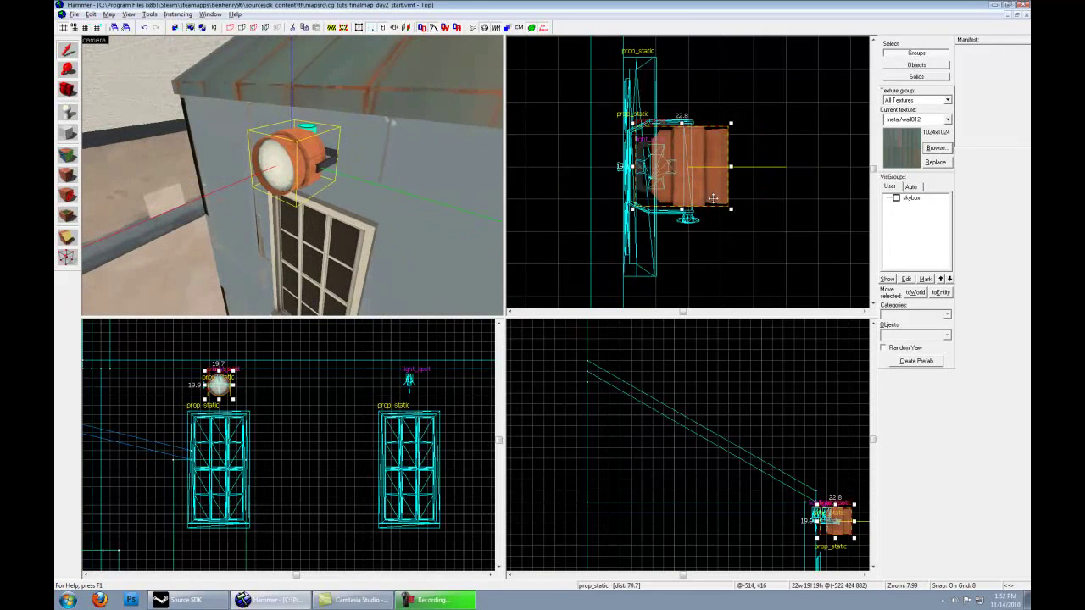
# Rotate the spotlight prop within its bracket until it points steeply downward in front of the first window.
pyautogui.moveTo(789, 489); pyautogui.dragTo(677, 416, button='middle')
pyautogui.scroll(3, 780, 432)
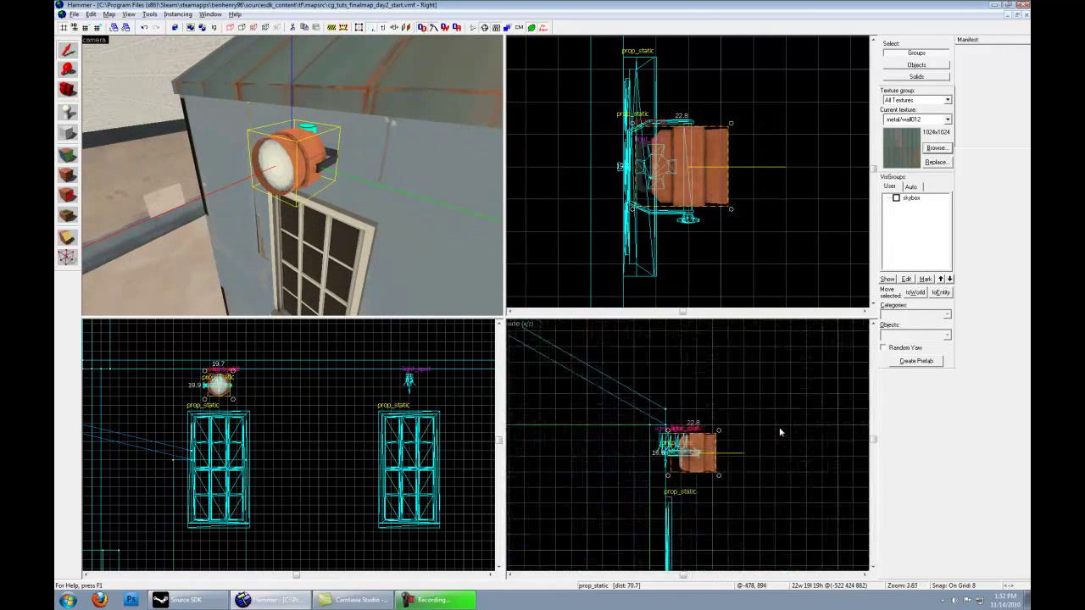
pyautogui.moveTo(706, 431); pyautogui.dragTo(718, 454)
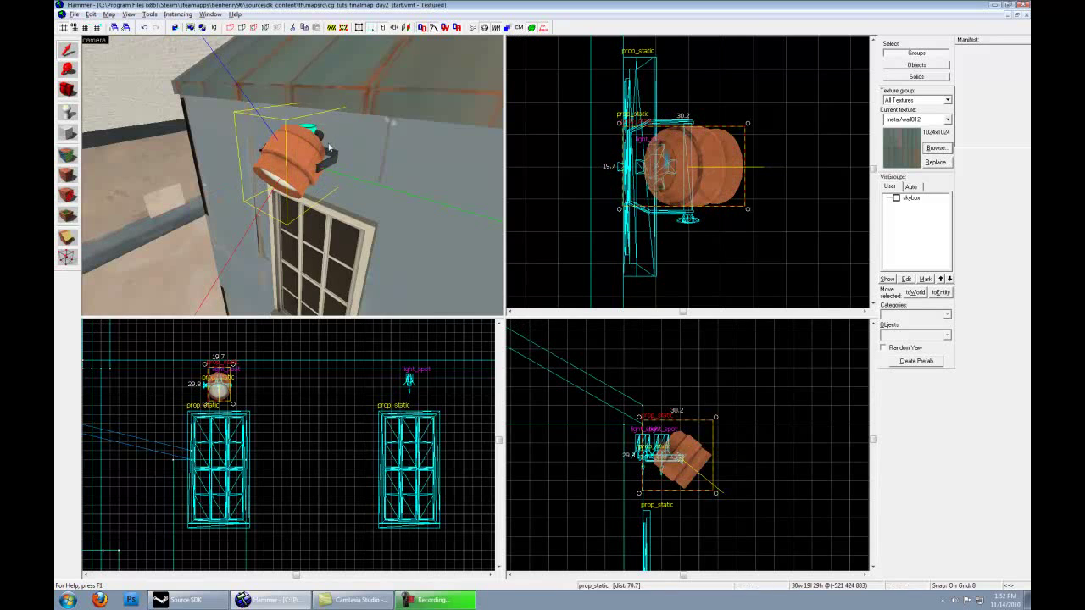
pyautogui.press('z')
pyautogui.press('w')
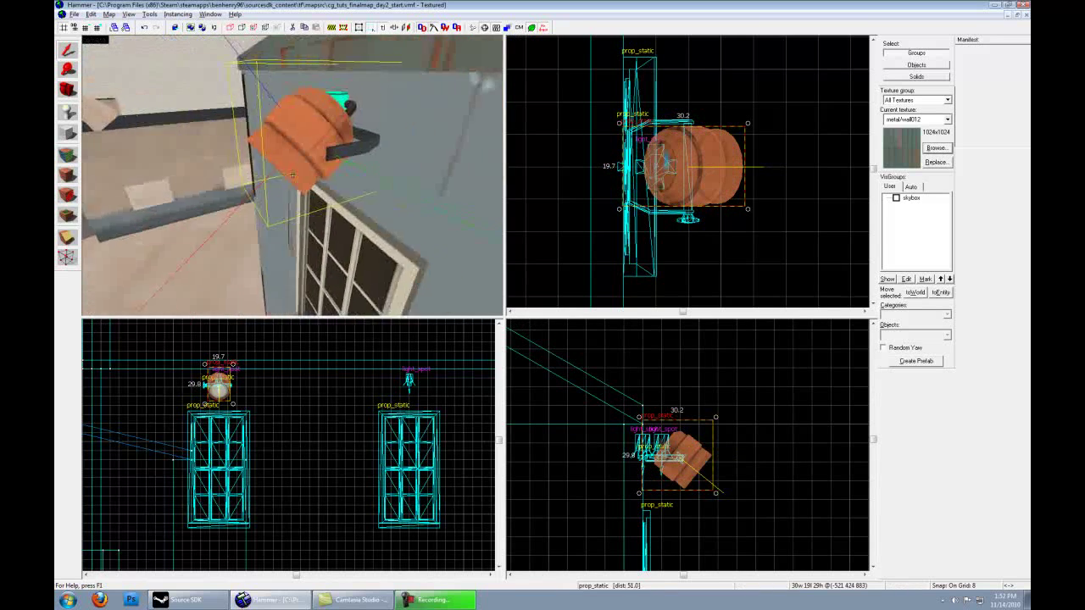
pyautogui.press('s')
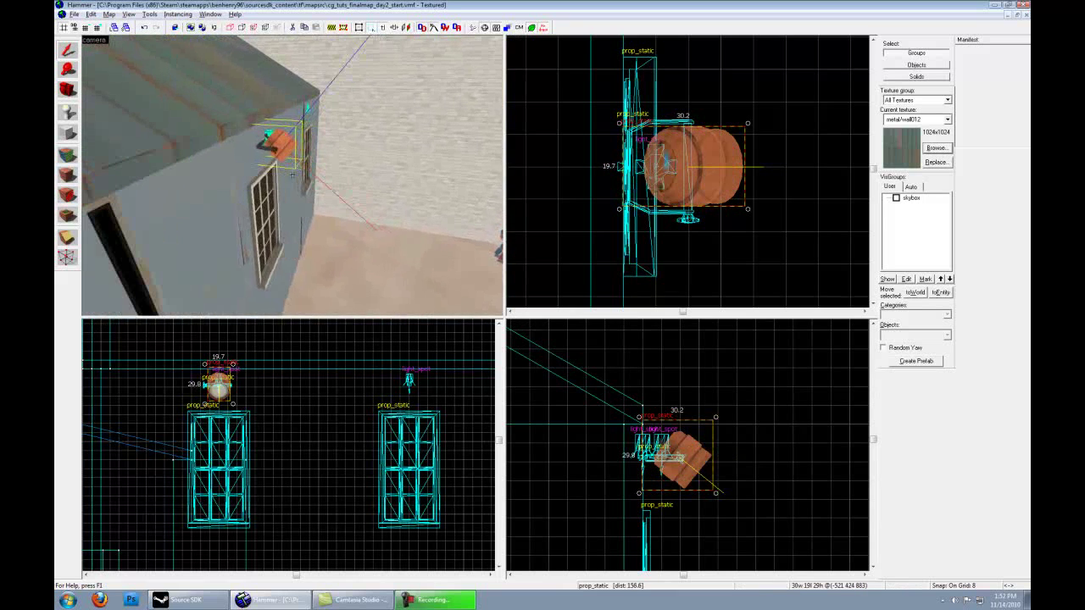
pyautogui.moveTo(719, 495); pyautogui.dragTo(700, 517)
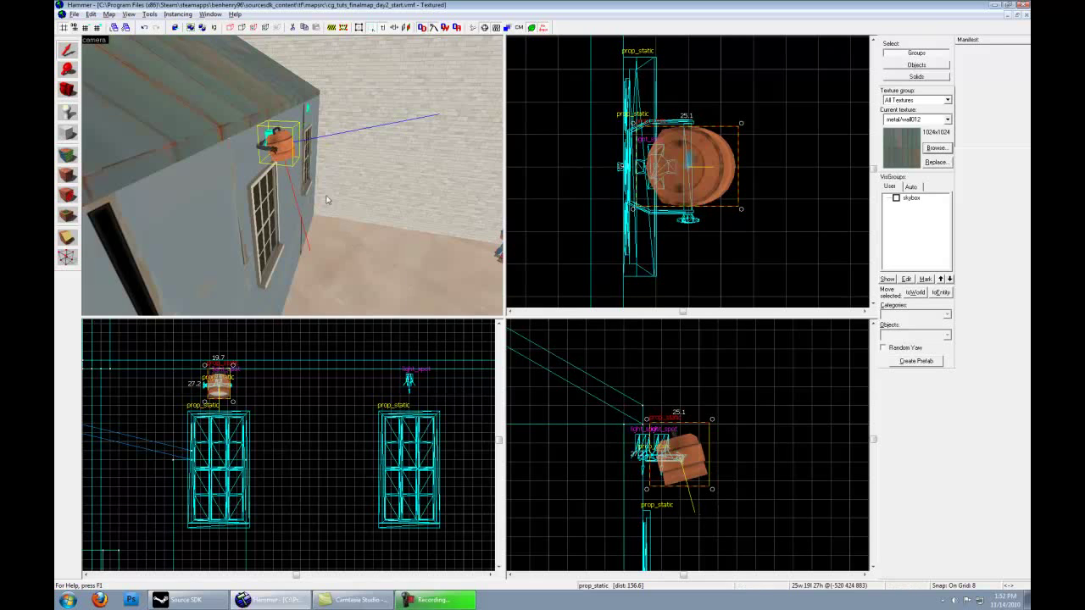
# Select the spotlight and its bracket together and place a copy of both above the second front window.
pyautogui.press('z')
pyautogui.press('w')
pyautogui.press('z')
pyautogui.keyDown('ctrl'); pyautogui.click(277, 195); pyautogui.keyUp('ctrl')
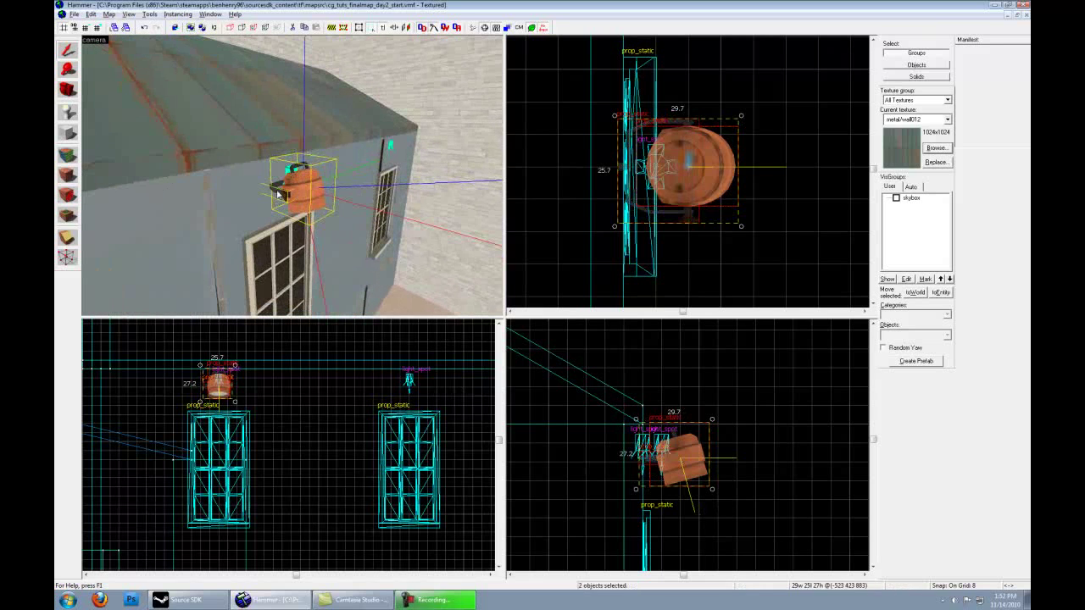
pyautogui.scroll(-8, 640, 166)
pyautogui.moveTo(651, 234); pyautogui.dragTo(649, 75)
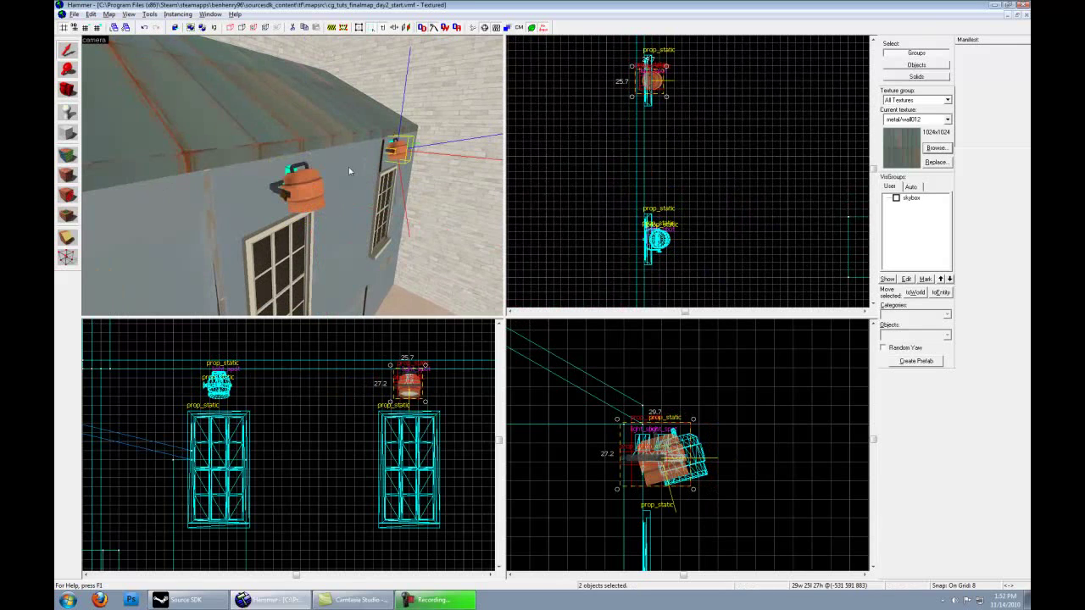
# Select both light_spot entities and lower them together to beneath the spotlight props.
pyautogui.click(288, 171)
pyautogui.press('z')
pyautogui.press('w')
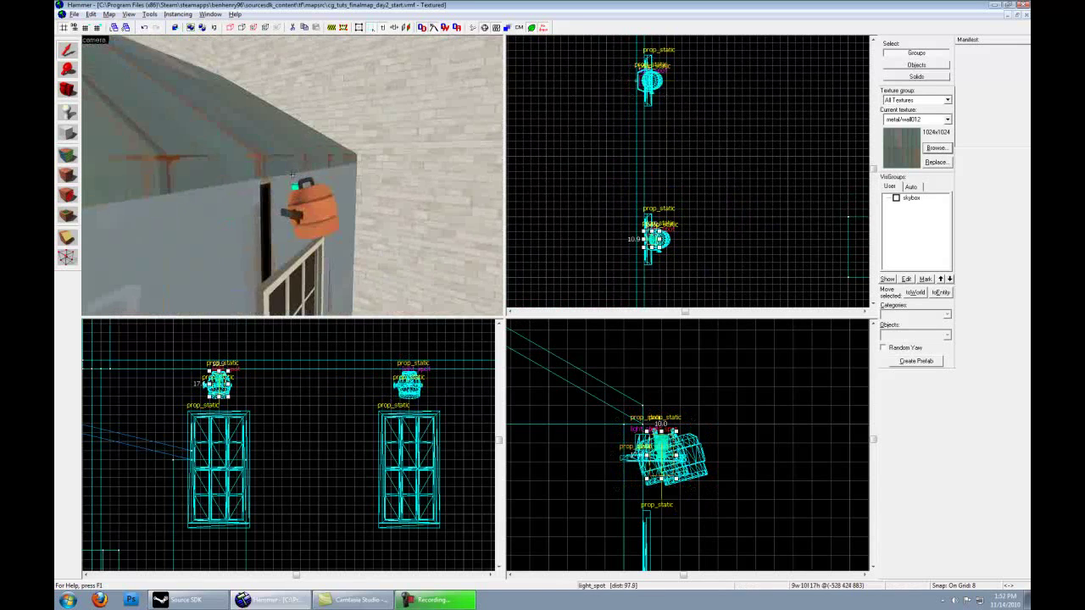
pyautogui.keyDown('ctrl'); pyautogui.click(293, 188); pyautogui.keyUp('ctrl')
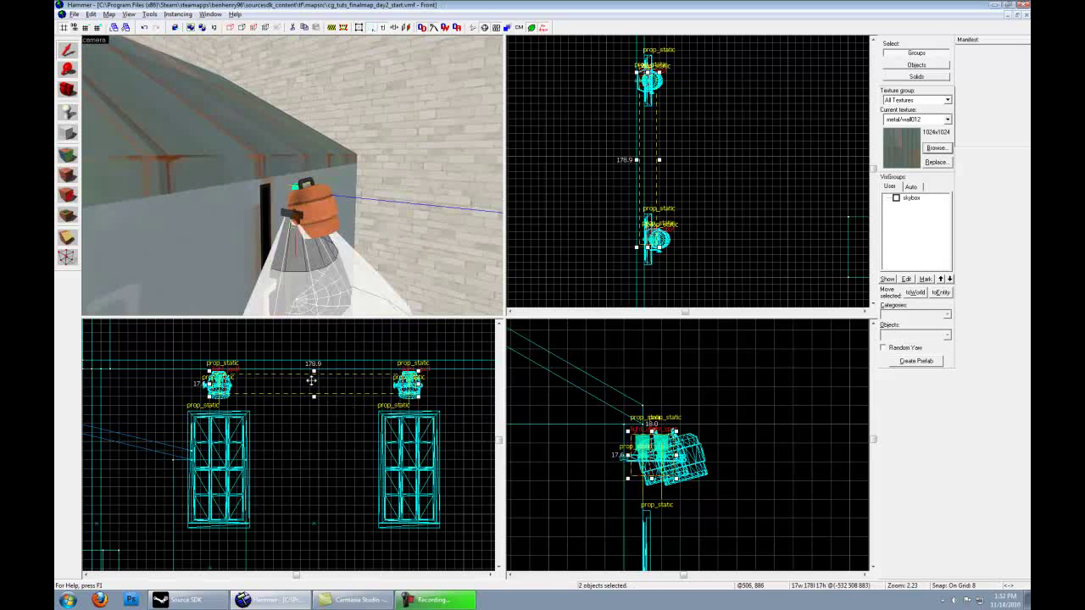
pyautogui.moveTo(312, 381); pyautogui.dragTo(310, 398)
pyautogui.press('z')
pyautogui.press('s')
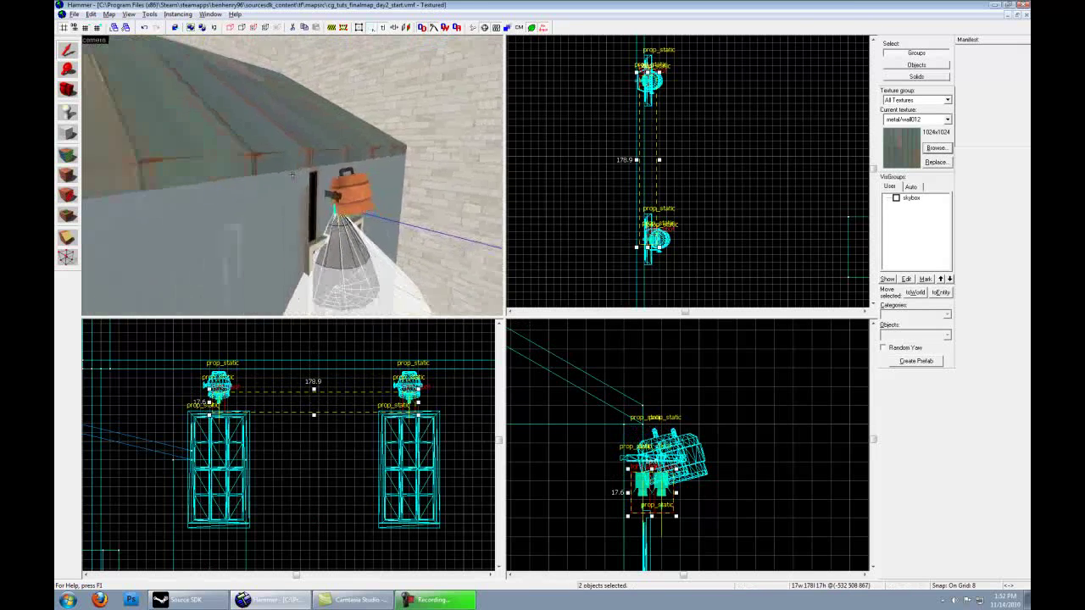
# Shift both light_spot entities slightly farther out from the shed wall, clear the selection and save the map.
pyautogui.moveTo(649, 144); pyautogui.dragTo(658, 145)
pyautogui.press('Escape')
pyautogui.click(76, 13)
pyautogui.click(107, 59)
# Inspect the shed, its window lights and the surrounding map from several viewpoints.
pyautogui.press('z')
pyautogui.press('a')
pyautogui.press('w')
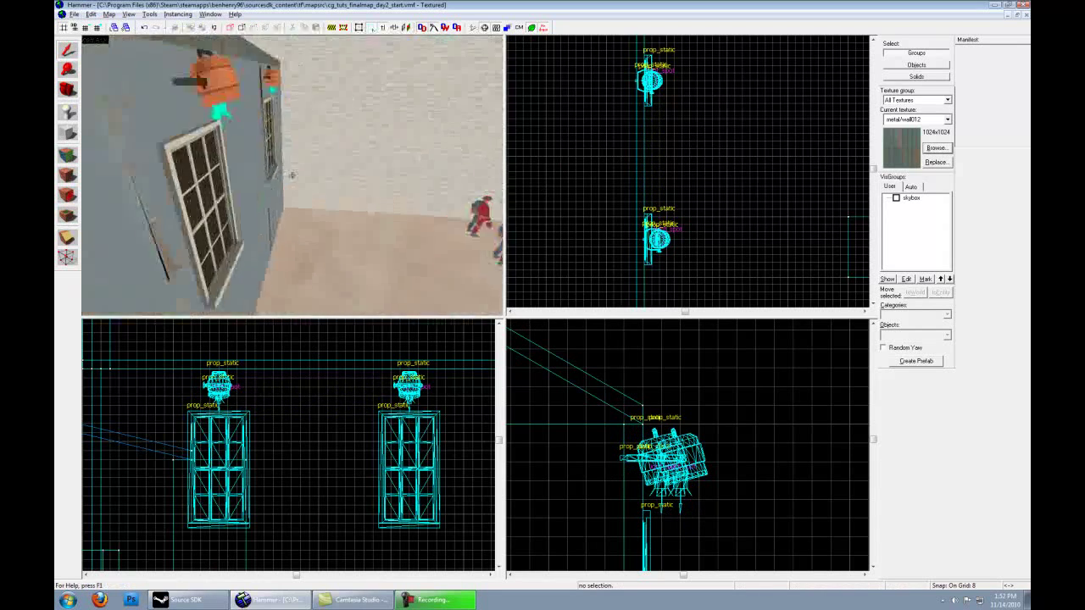
pyautogui.press('s')
pyautogui.press('d')
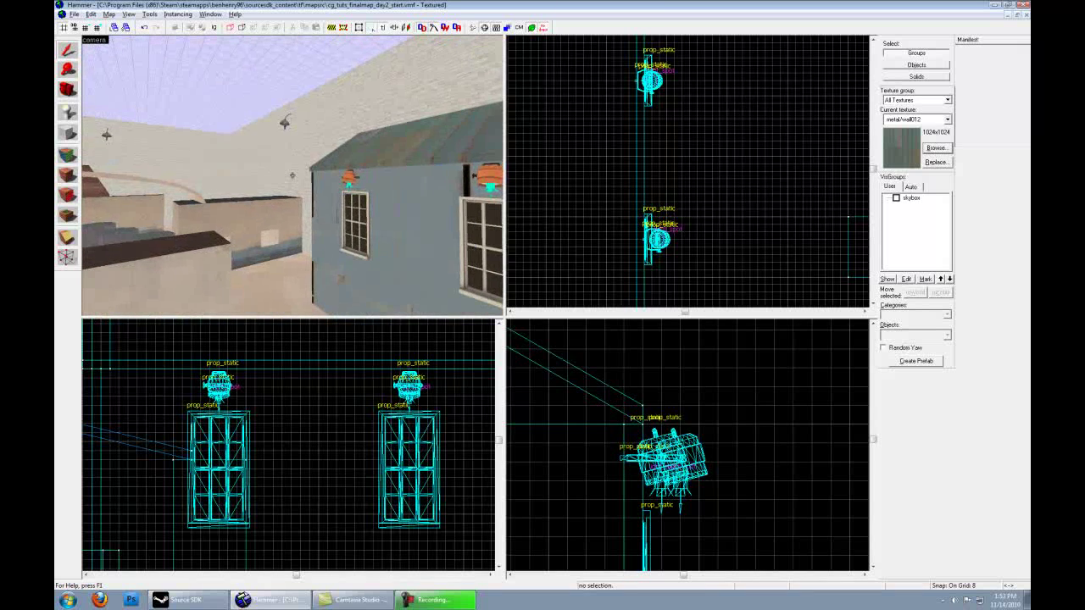
pyautogui.press('w')
pyautogui.press('w')
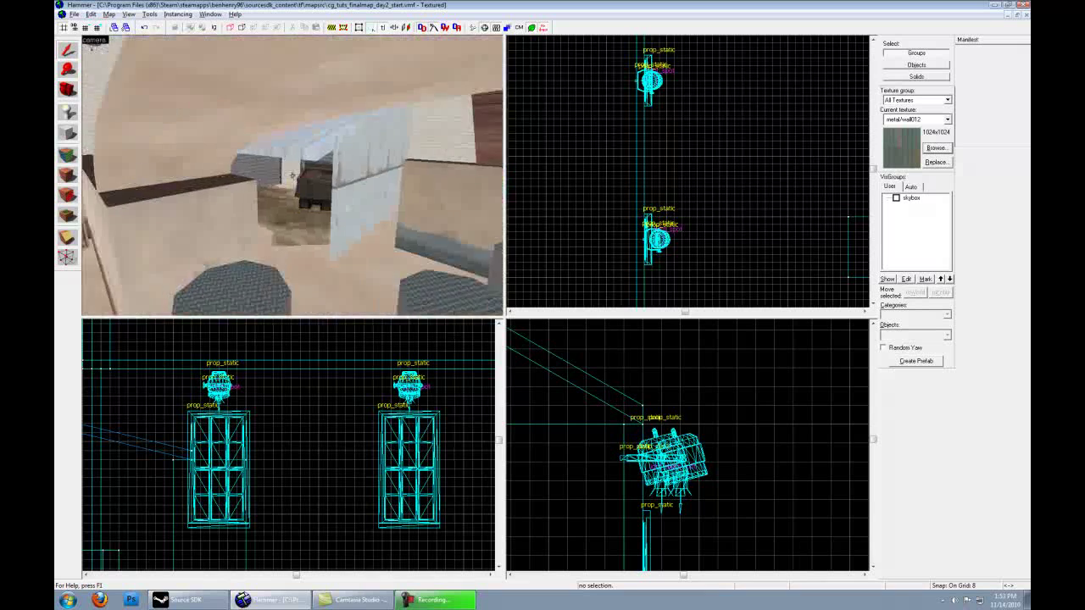
pyautogui.press('w')
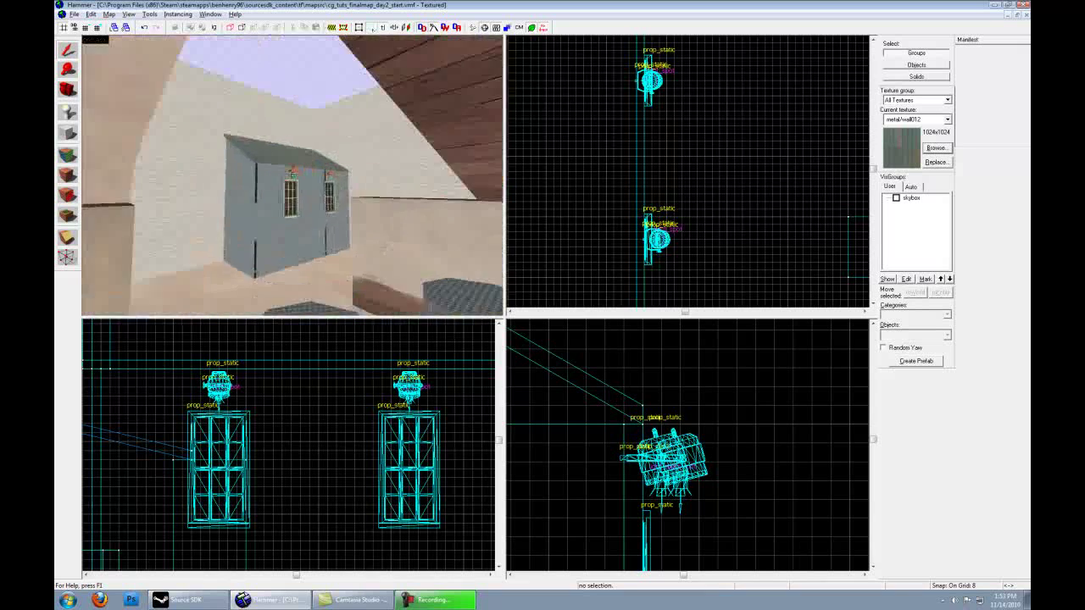
pyautogui.press('w')
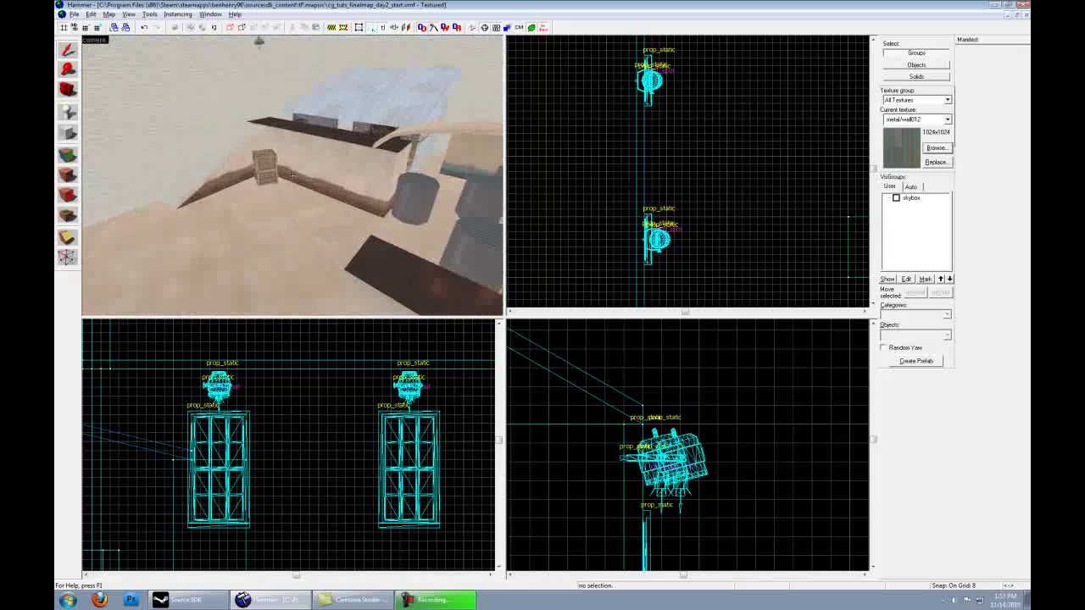
pyautogui.press('w')
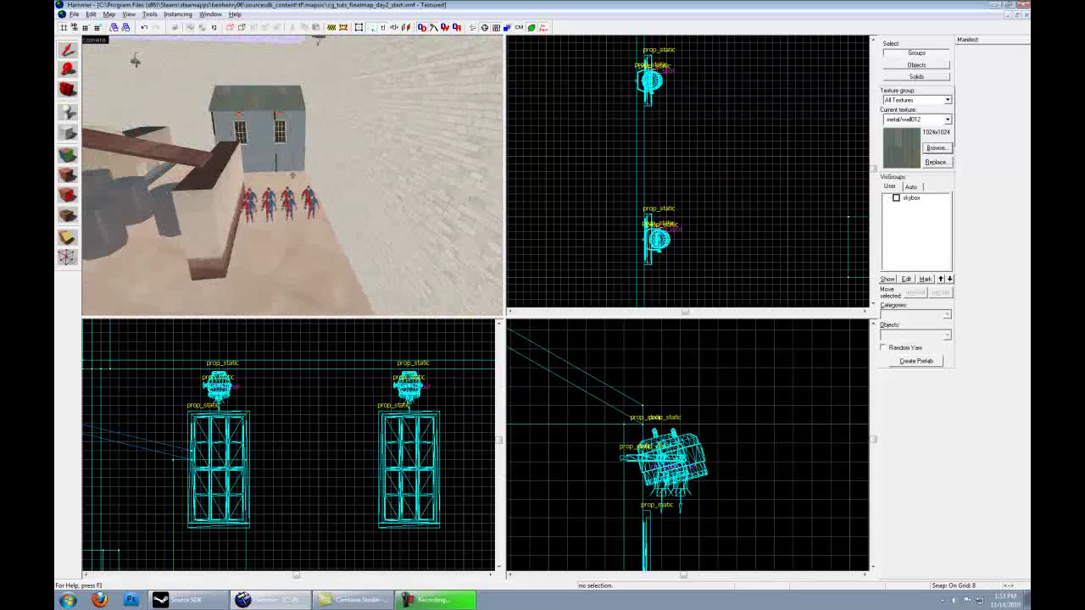
pyautogui.press('z')
# Place a prop_static entity on the ground near the wooden crate.
pyautogui.hotkey('shift', 'e')
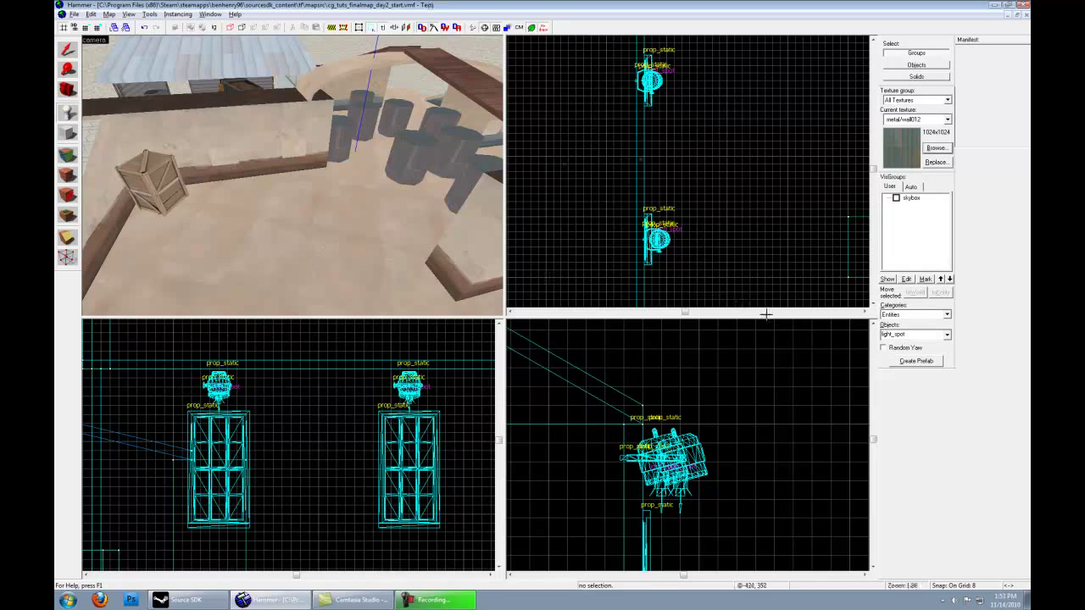
pyautogui.click(946, 334)
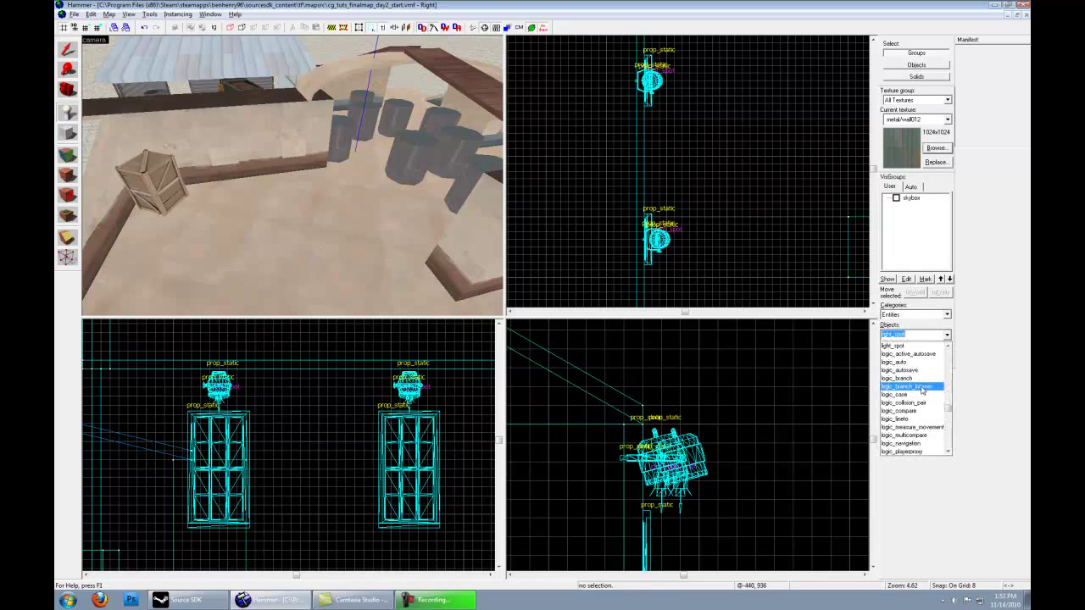
pyautogui.write('p')
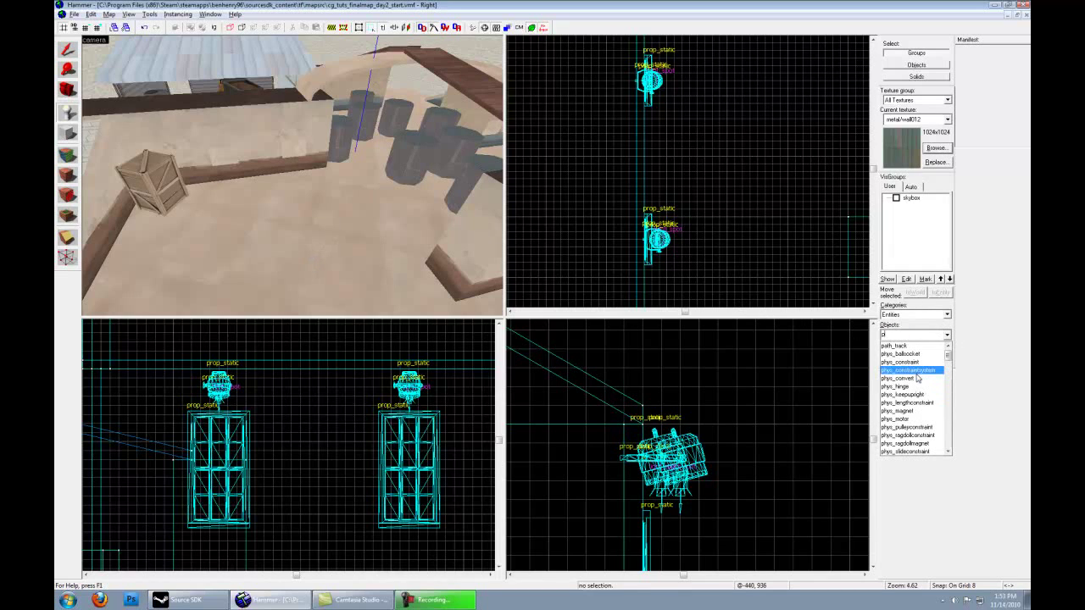
pyautogui.scroll(-5, 911, 390)
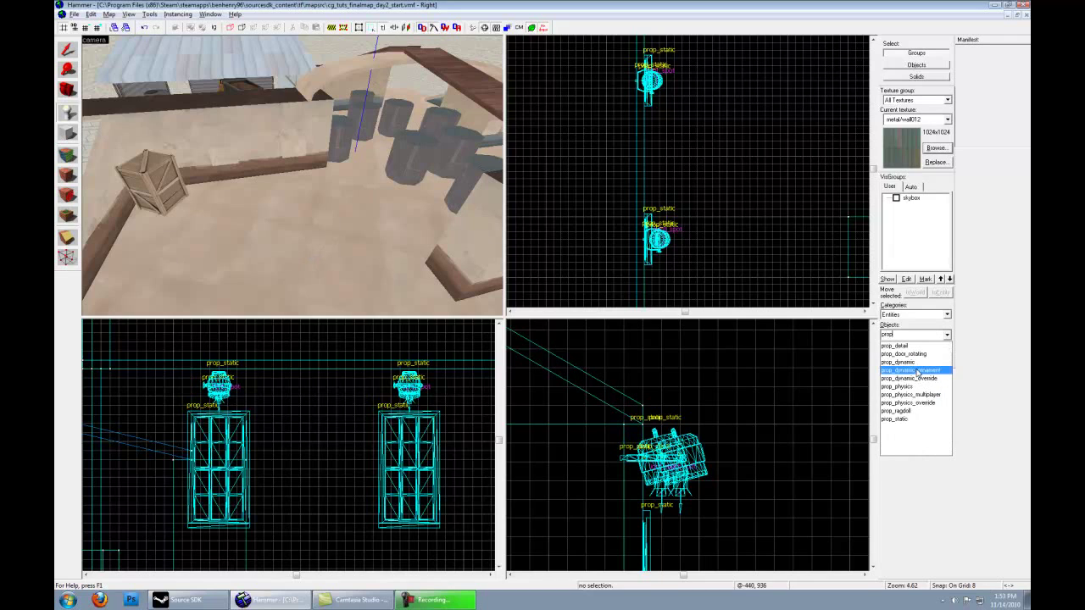
pyautogui.click(903, 416)
pyautogui.click(242, 182)
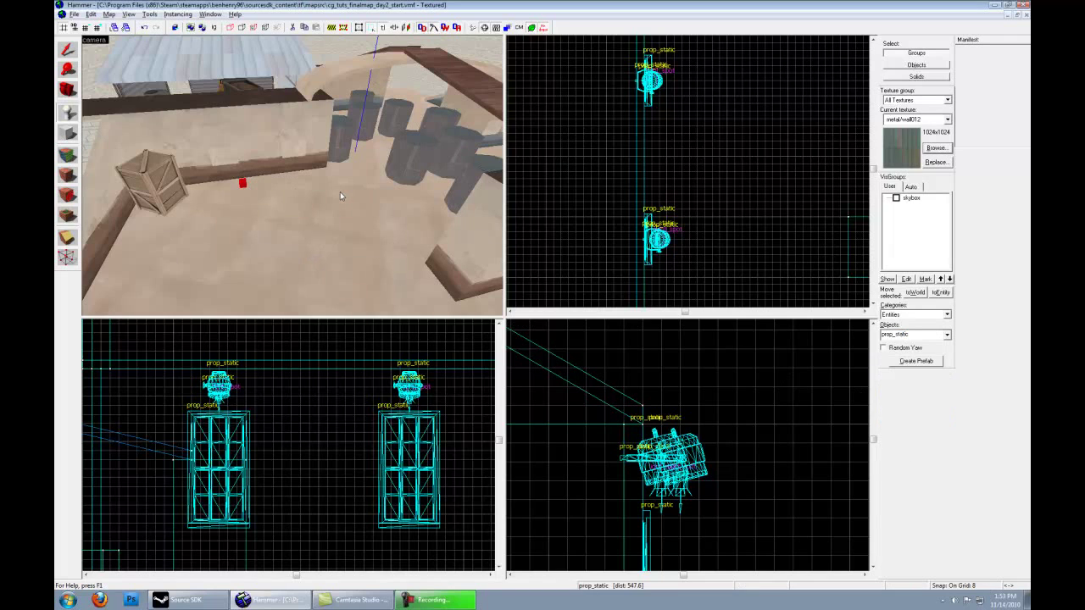
# Open the model browser for the new prop and preview various light, buildable and custom item models.
pyautogui.hotkey('alt', 'Return')
pyautogui.click(768, 141)
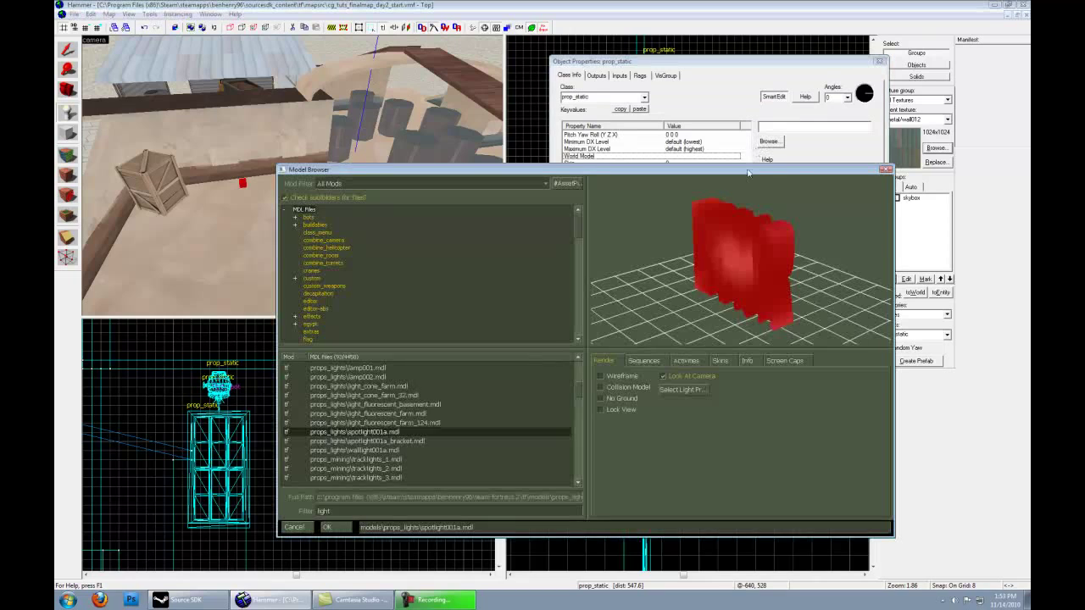
pyautogui.click(408, 406)
pyautogui.scroll(3, 408, 407)
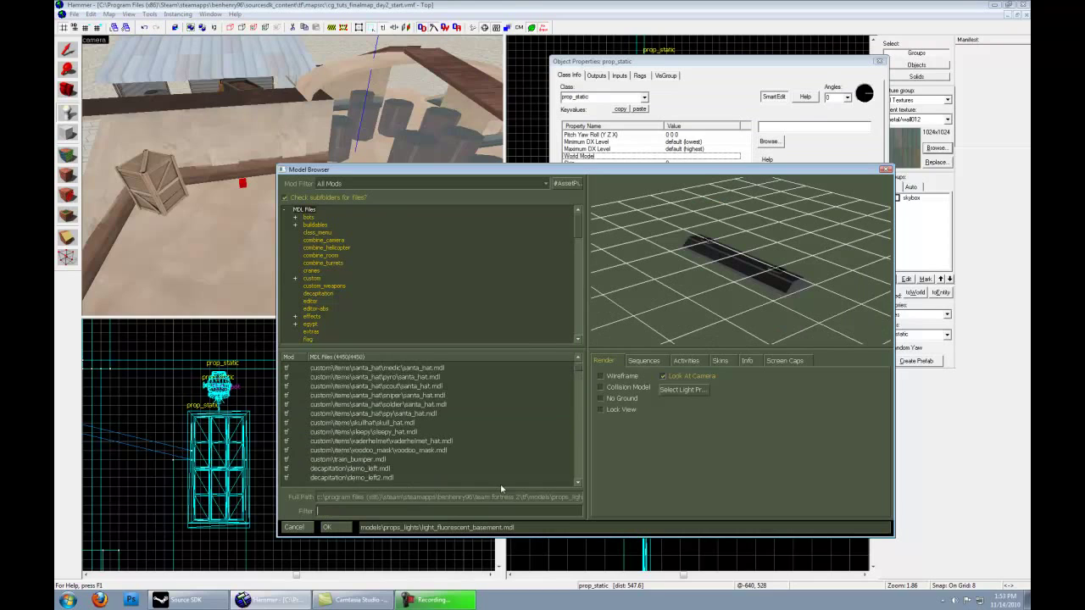
pyautogui.press('BackSpace')
pyautogui.scroll(3, 441, 411)
pyautogui.click(379, 406)
pyautogui.click(380, 413)
pyautogui.click(378, 450)
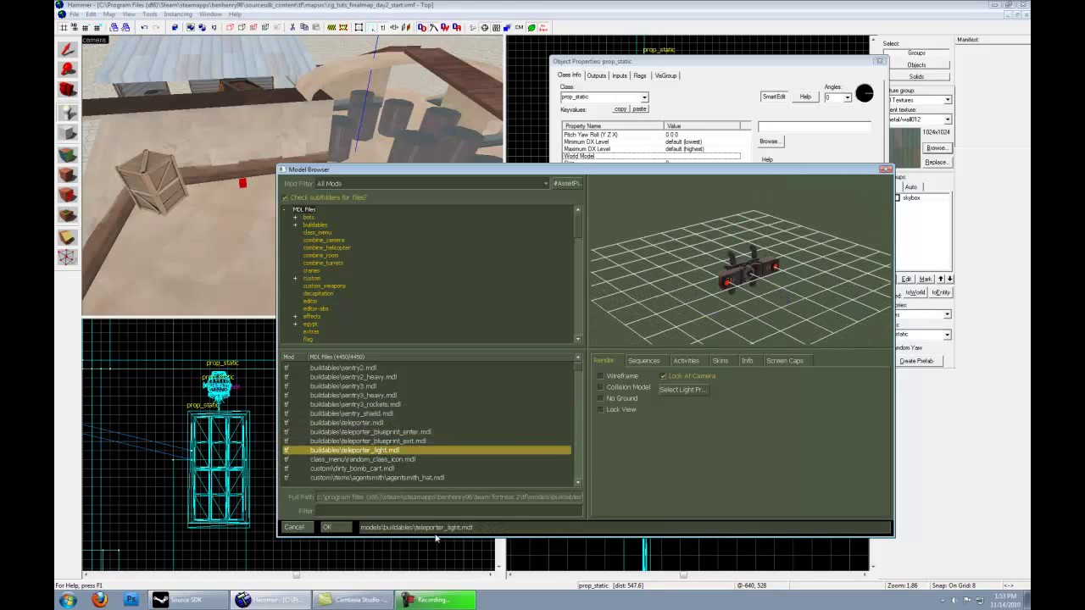
pyautogui.click(386, 468)
pyautogui.scroll(-2, 391, 458)
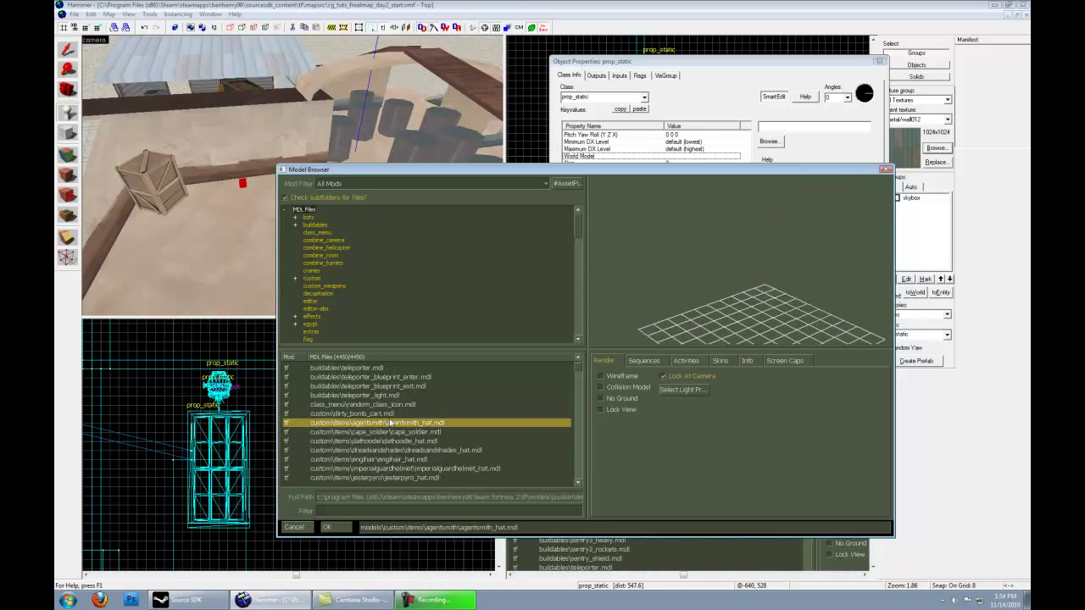
pyautogui.moveTo(771, 286); pyautogui.dragTo(570, 337)
pyautogui.click(411, 424)
pyautogui.click(411, 432)
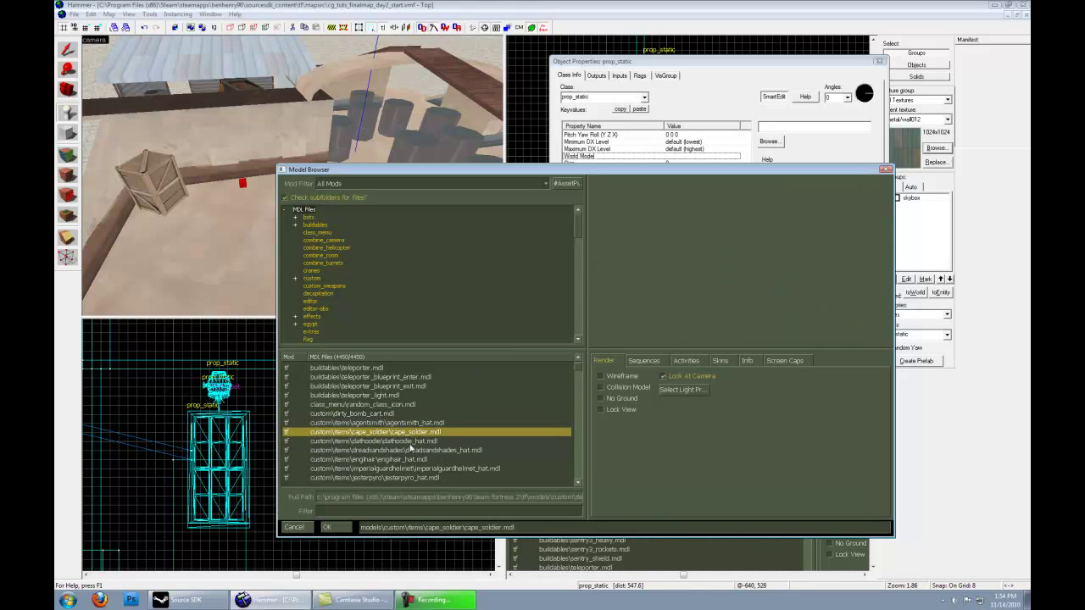
pyautogui.click(411, 450)
pyautogui.click(414, 433)
pyautogui.click(404, 459)
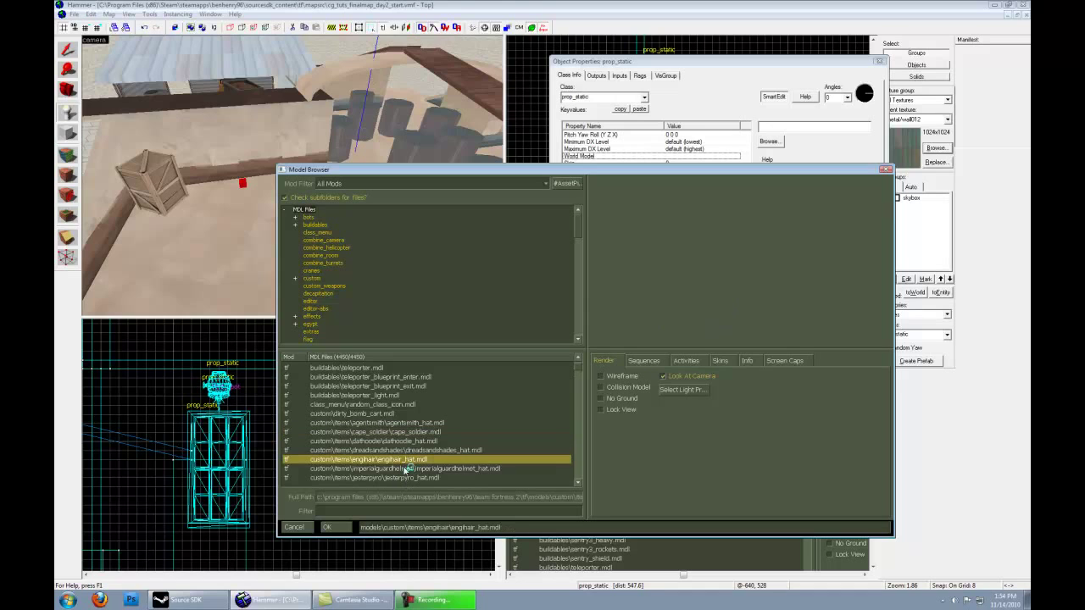
pyautogui.click(406, 469)
pyautogui.scroll(-3, 414, 452)
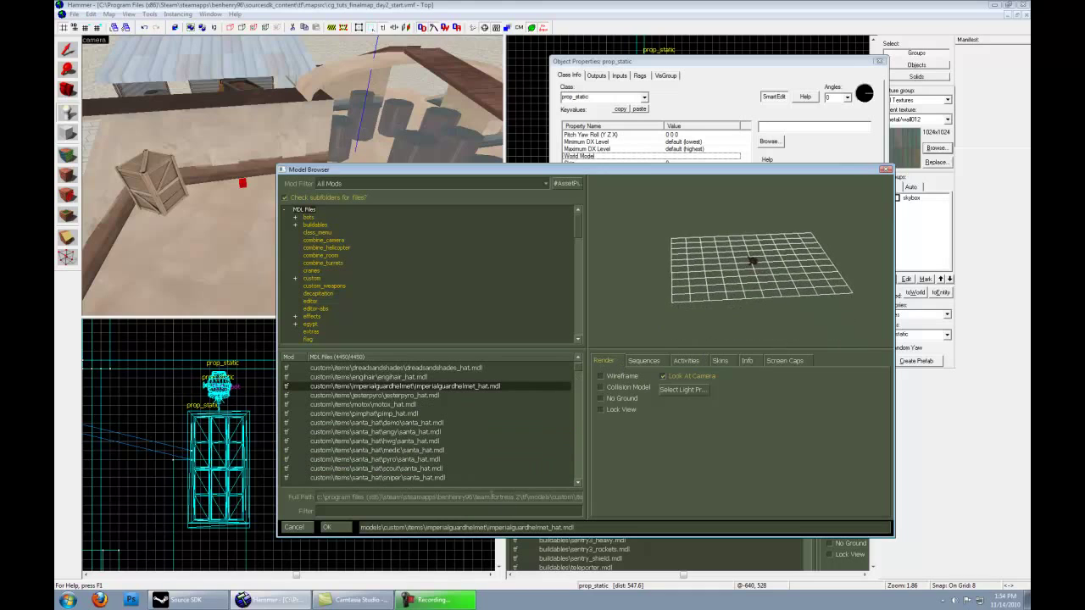
# Filter the models by "cap" and assign props_gameplay/cap_point_base.mdl to the prop as its world model.
pyautogui.write('cap')
pyautogui.click(380, 441)
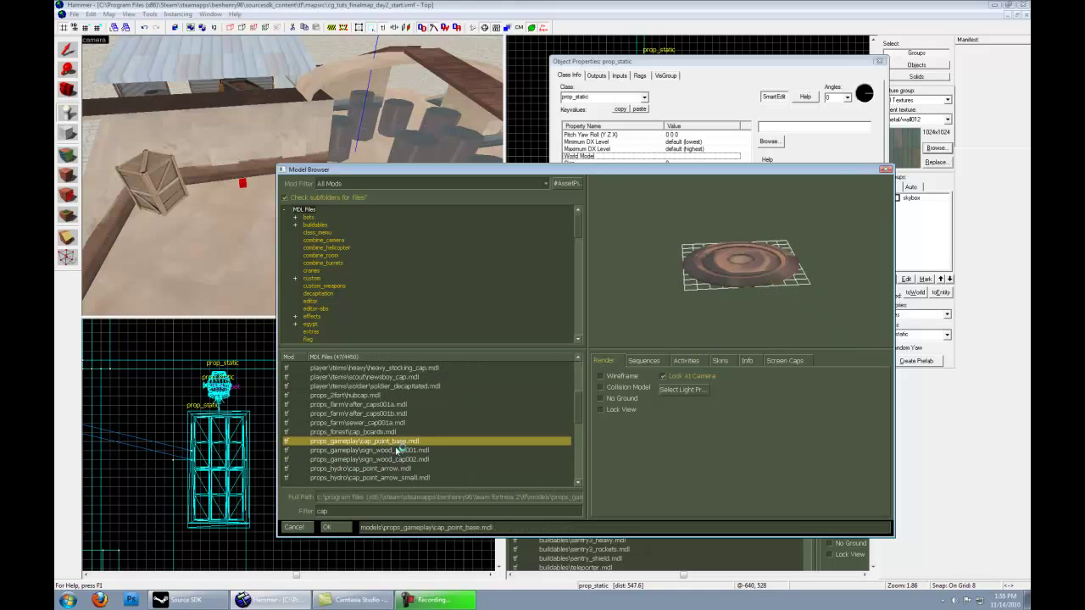
pyautogui.click(328, 527)
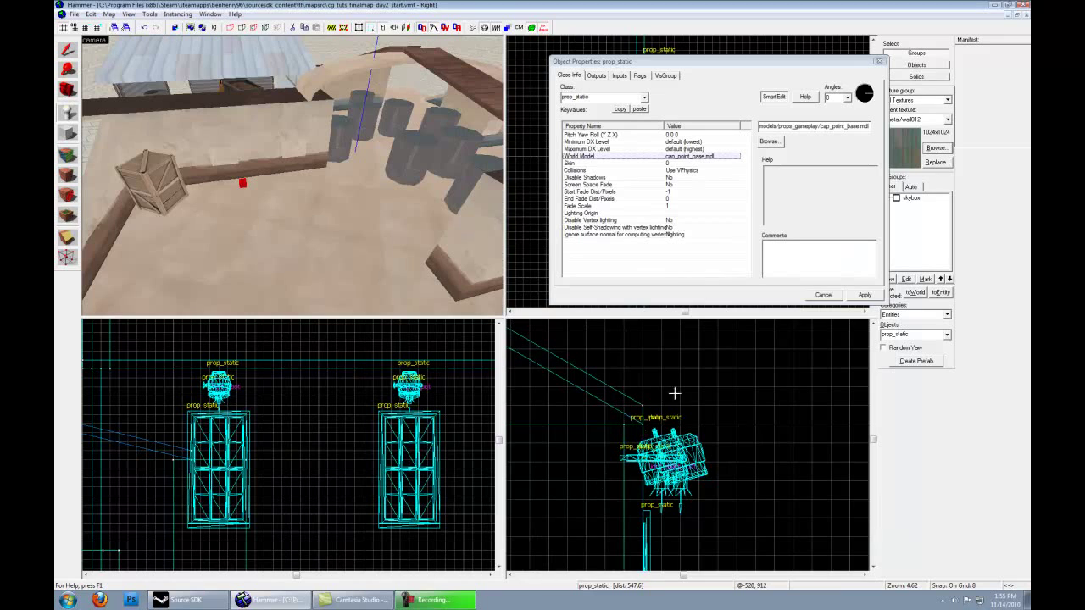
pyautogui.click(865, 296)
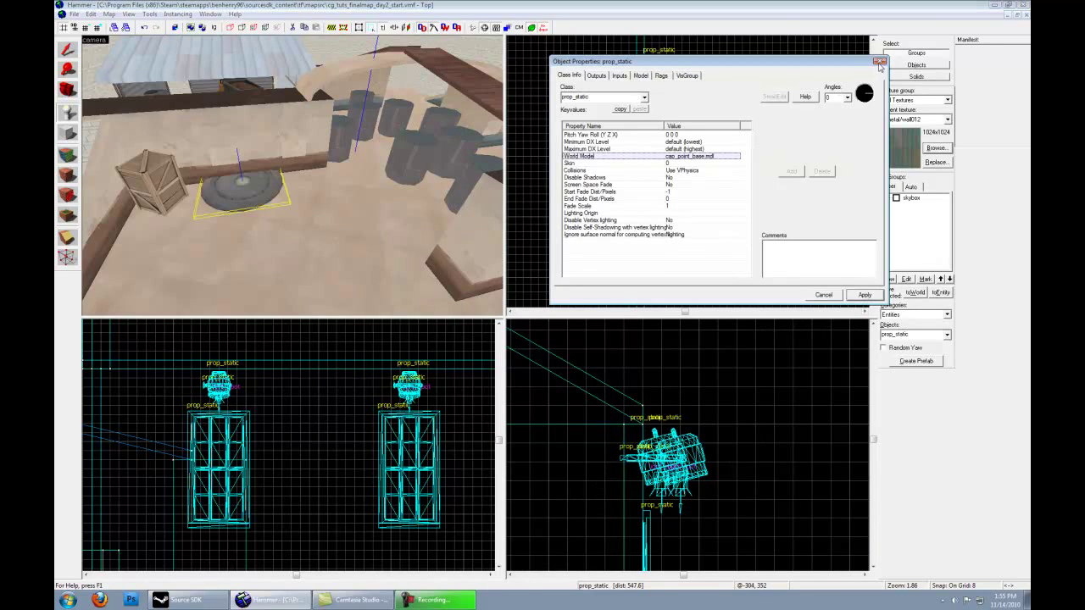
pyautogui.click(879, 61)
# Move the control point base prop to the middle of the map, between the central cylinders beneath the bridge.
pyautogui.click(67, 50)
pyautogui.scroll(-6, 711, 273)
pyautogui.moveTo(739, 239); pyautogui.dragTo(757, 193)
pyautogui.moveTo(790, 128); pyautogui.dragTo(680, 155)
pyautogui.moveTo(682, 159); pyautogui.dragTo(682, 159)
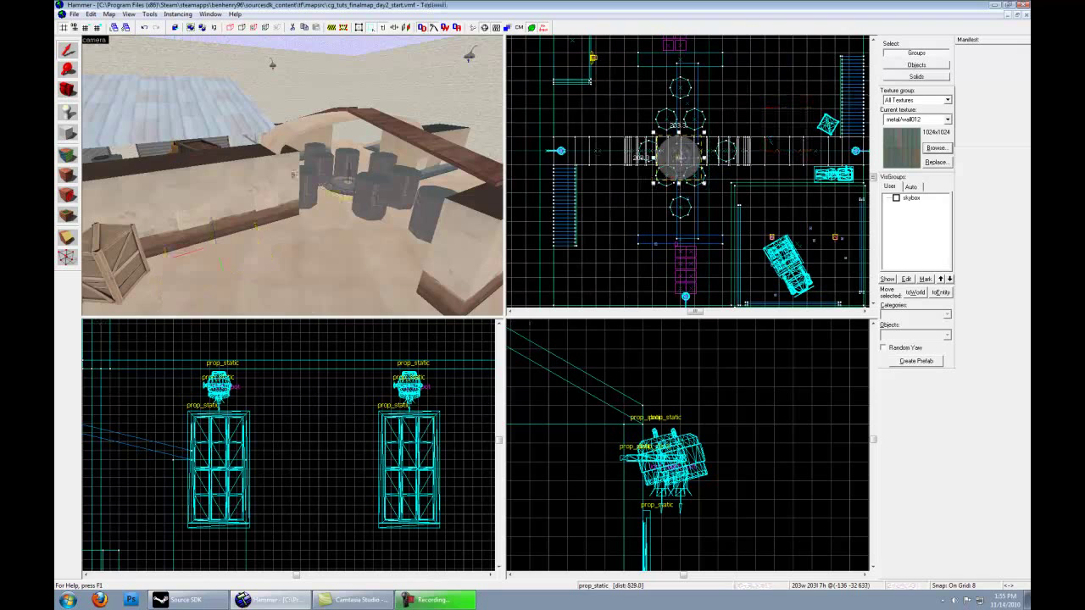
# Delete the four cylinders crowding the control point base, keeping the outer ones.
pyautogui.press('z')
pyautogui.press('w')
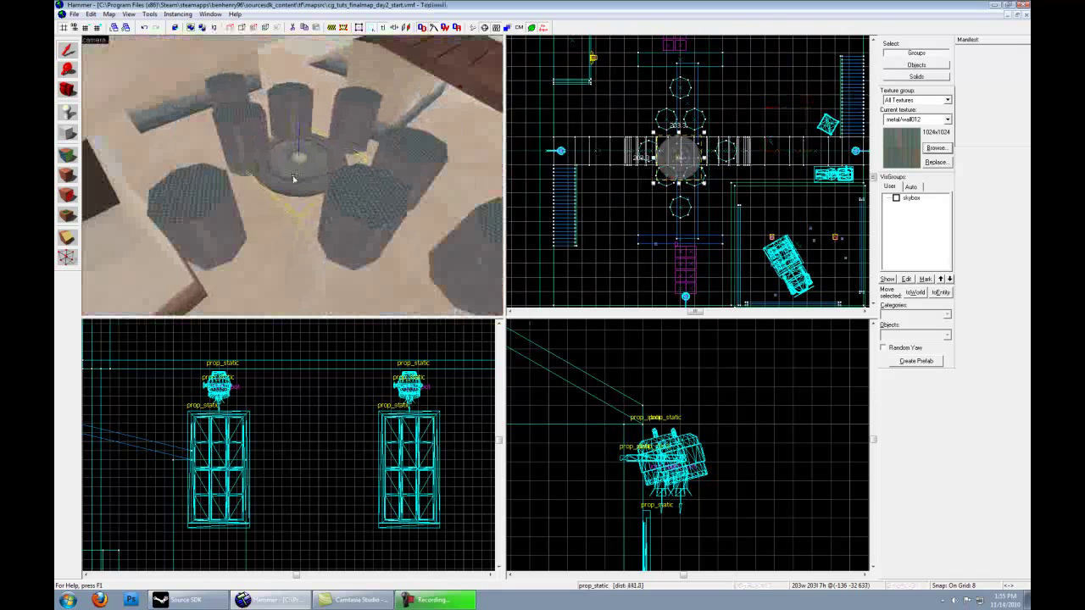
pyautogui.click(349, 198)
pyautogui.press('Delete')
pyautogui.click(400, 146)
pyautogui.press('Delete')
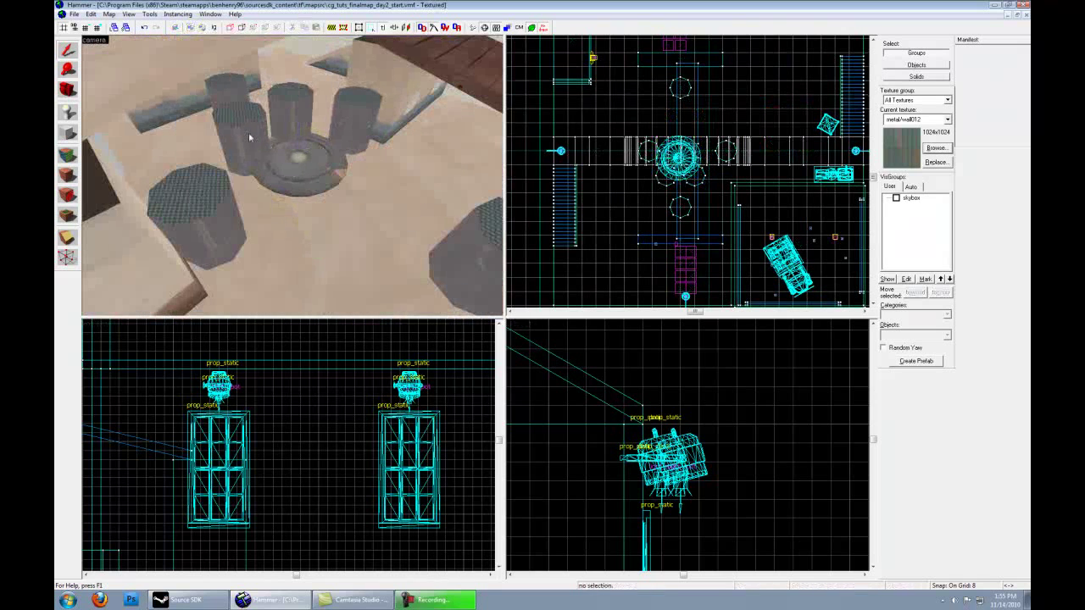
pyautogui.click(249, 133)
pyautogui.press('Delete')
pyautogui.click(284, 106)
pyautogui.press('Delete')
# Select the control point base and nudge it into line between the remaining cylinders, checking its fit.
pyautogui.click(318, 174)
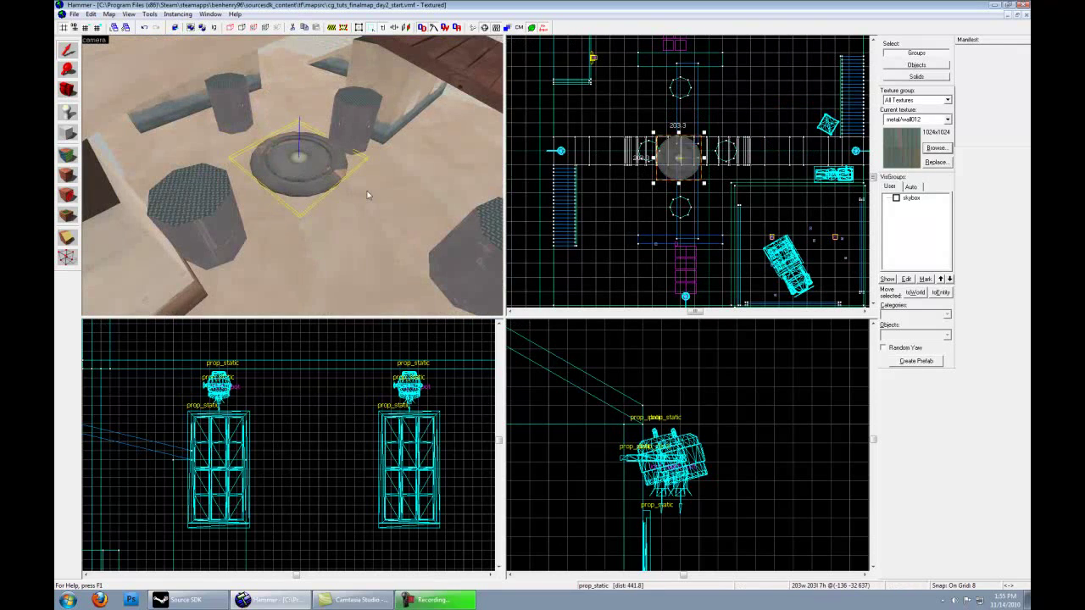
pyautogui.press('z')
pyautogui.press('s')
pyautogui.press('z')
pyautogui.scroll(5, 678, 161)
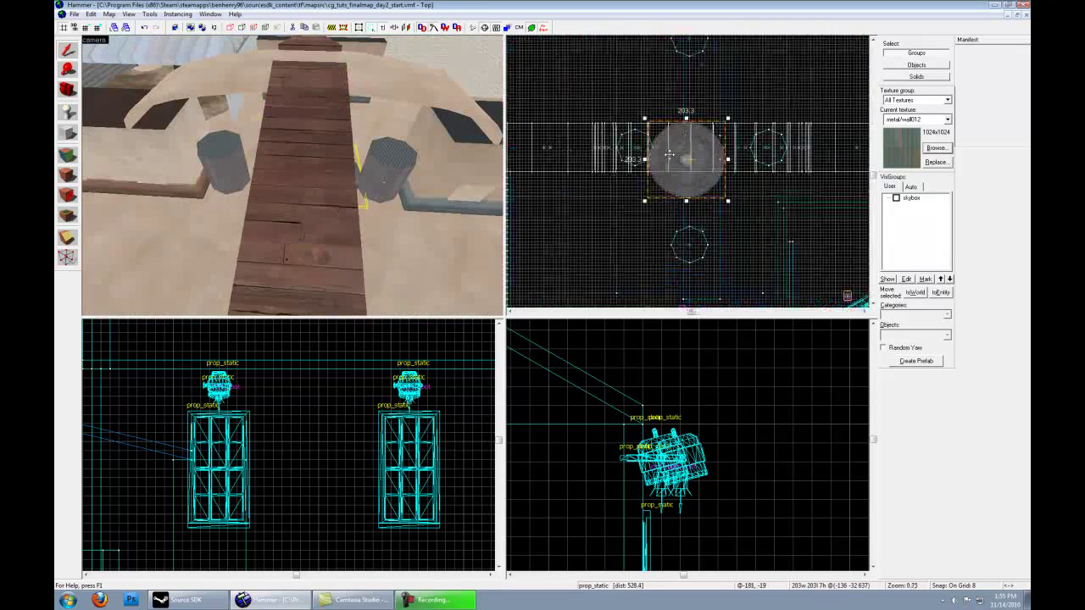
pyautogui.moveTo(716, 155); pyautogui.dragTo(722, 158)
pyautogui.press('z')
pyautogui.press('a')
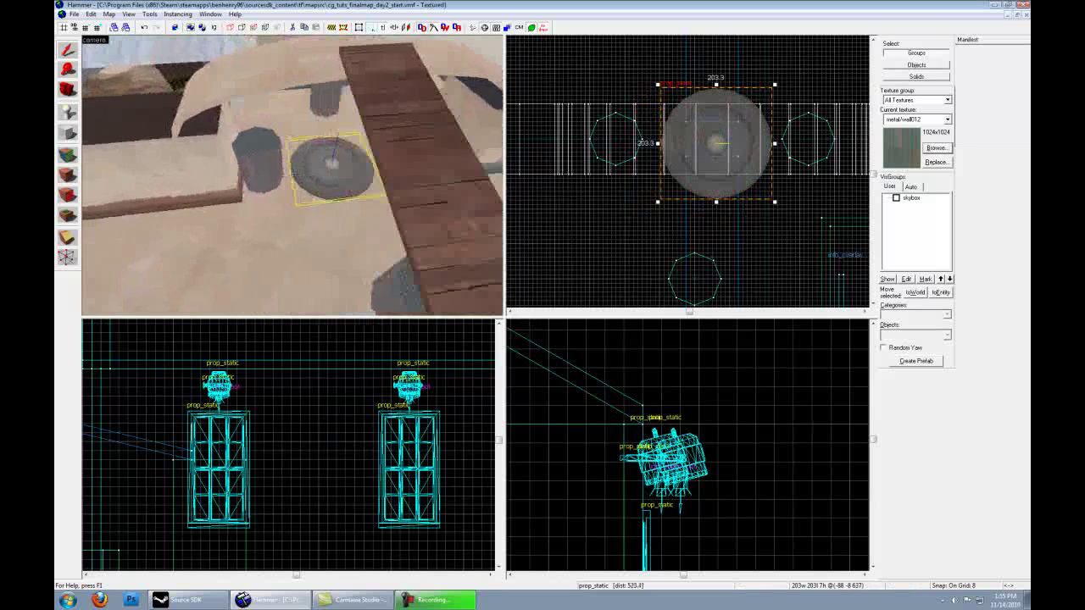
pyautogui.press('w')
pyautogui.press('z')
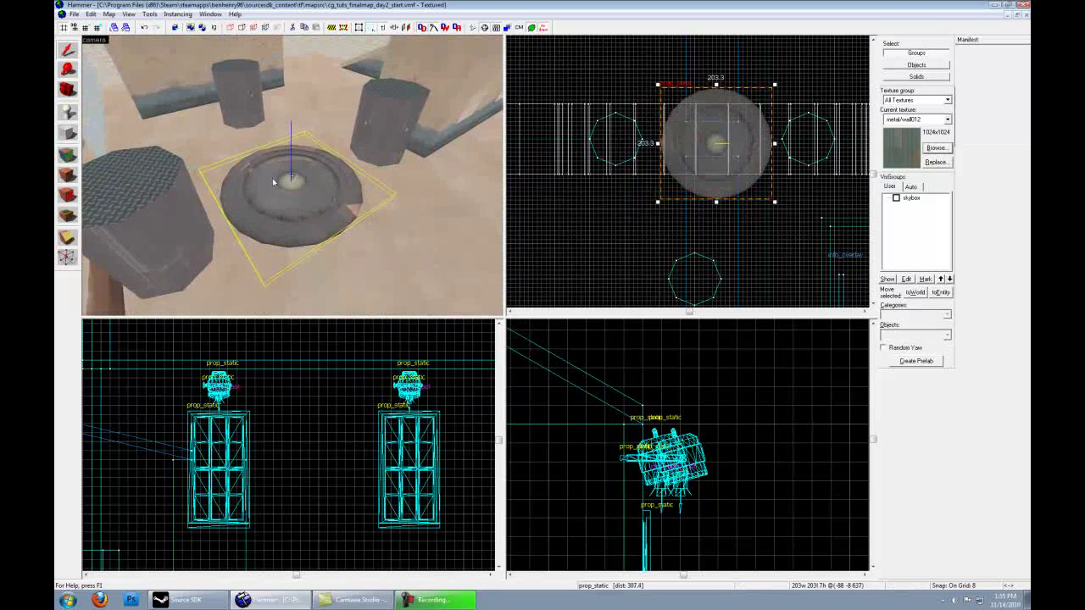
# Create a team_control_point entity at the centre of the control point base in the top view.
pyautogui.click(67, 111)
pyautogui.click(948, 335)
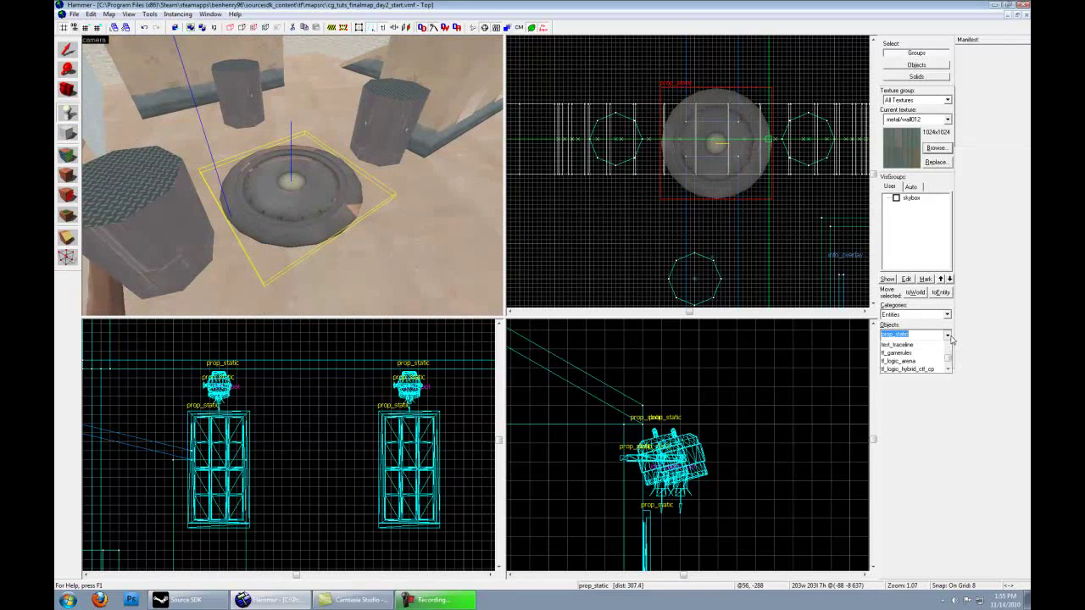
pyautogui.write('cap')
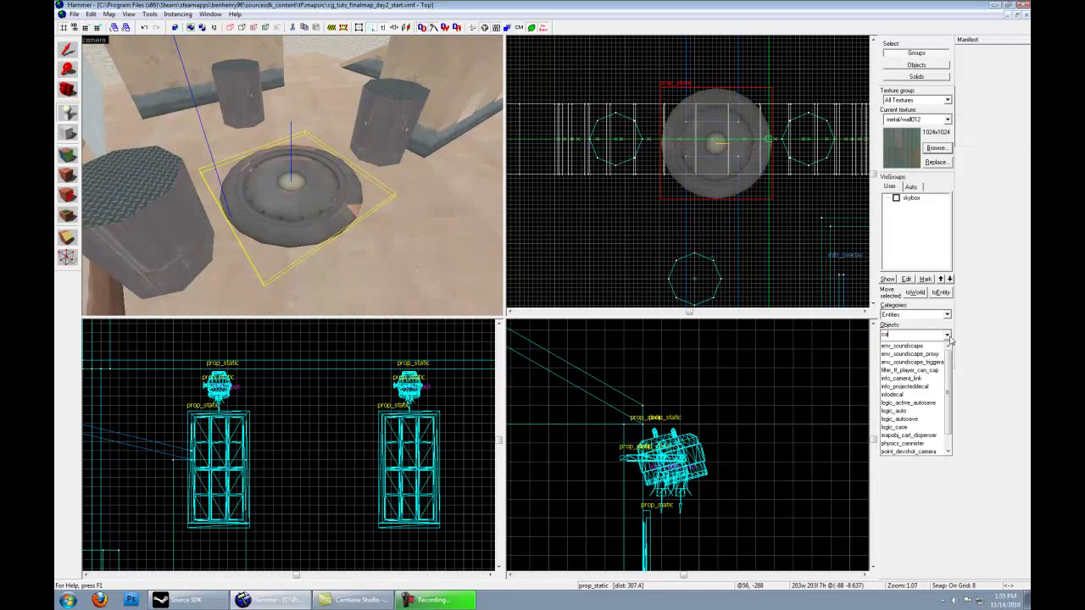
pyautogui.click(949, 338)
pyautogui.moveTo(947, 351); pyautogui.dragTo(947, 440)
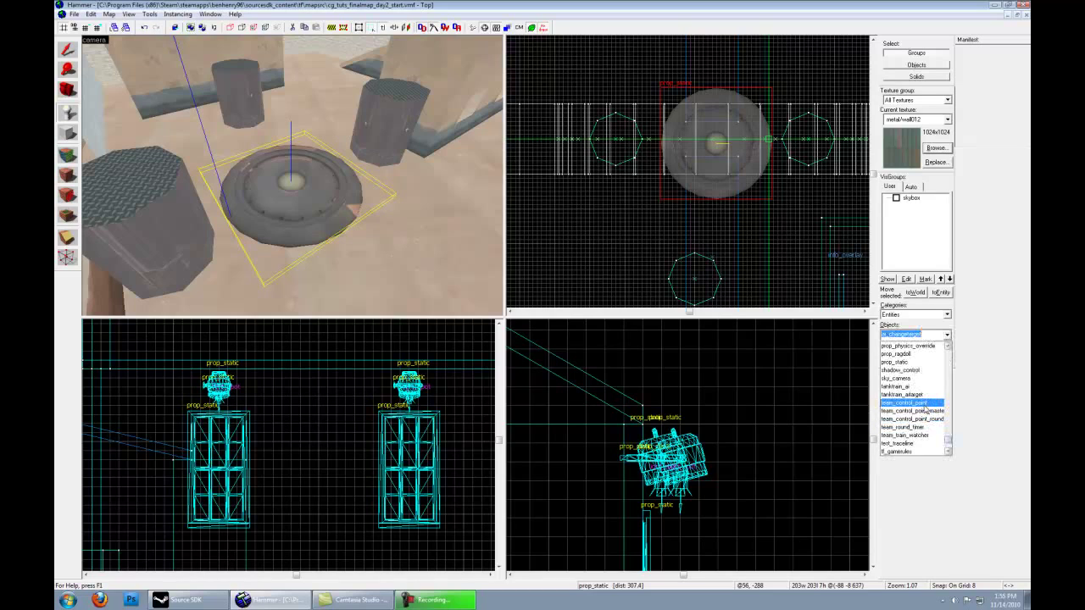
pyautogui.click(915, 403)
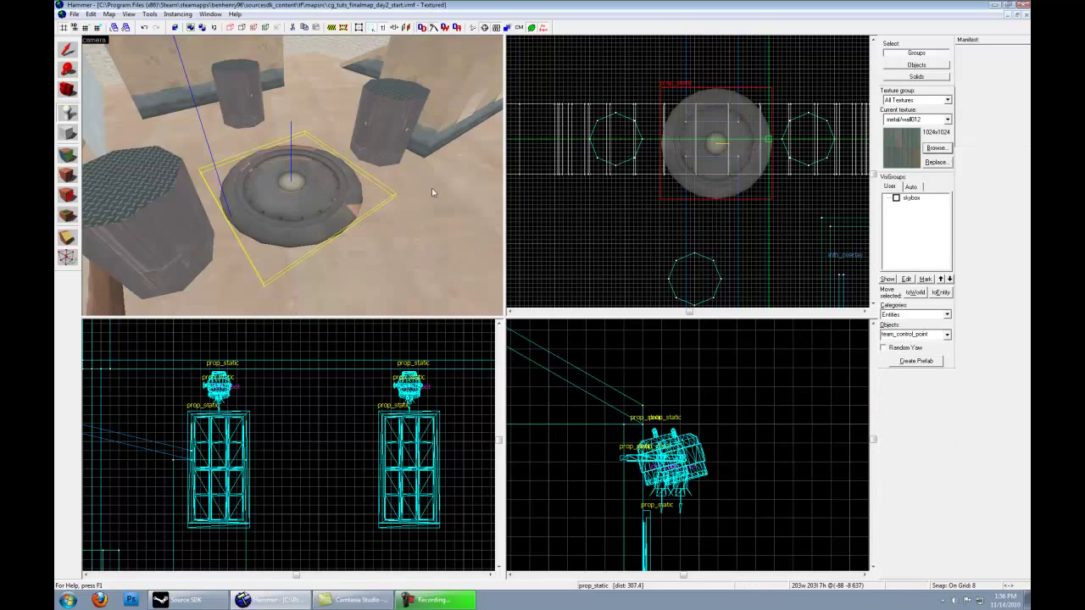
pyautogui.click(716, 144)
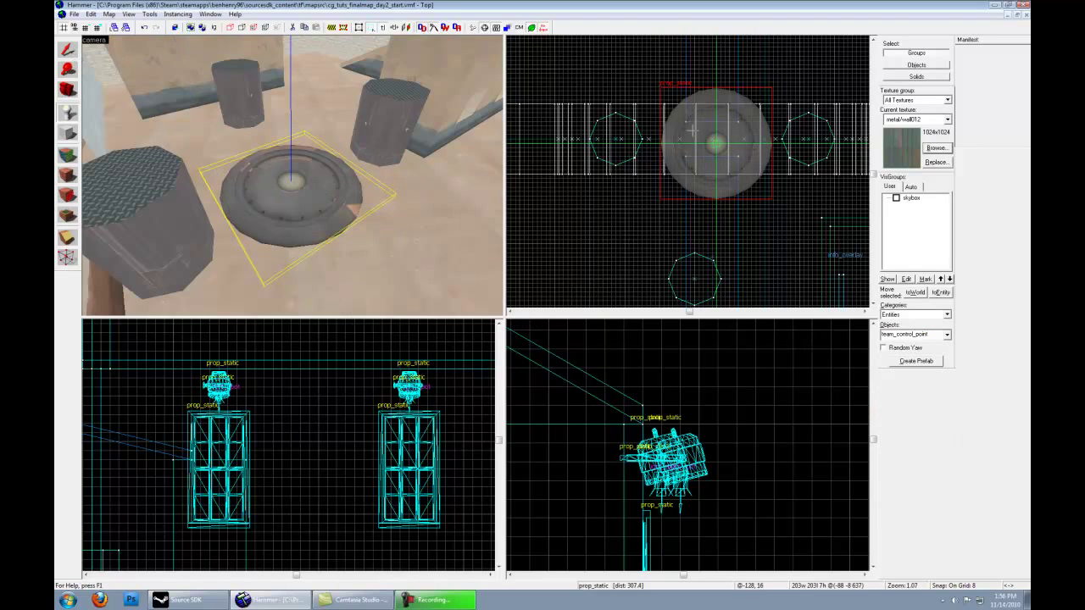
pyautogui.press('Return')
# Lower the team_control_point entity in the front view until it rests centred on the control point base, checking its placement in 3D.
pyautogui.click(67, 49)
pyautogui.press('z')
pyautogui.press('z')
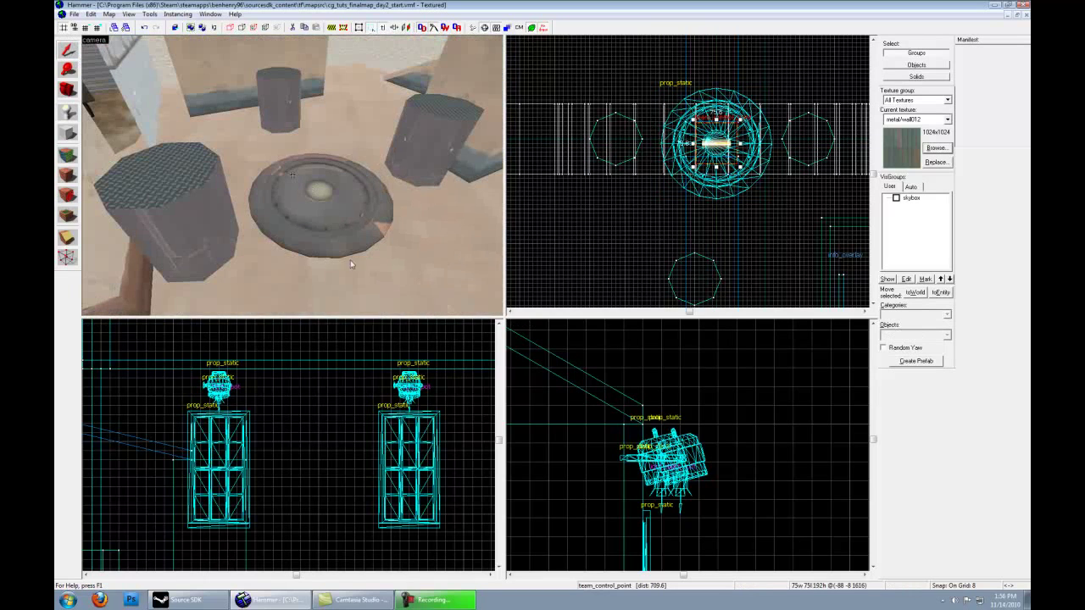
pyautogui.moveTo(333, 454); pyautogui.dragTo(338, 328, button='middle')
pyautogui.scroll(-12, 338, 328)
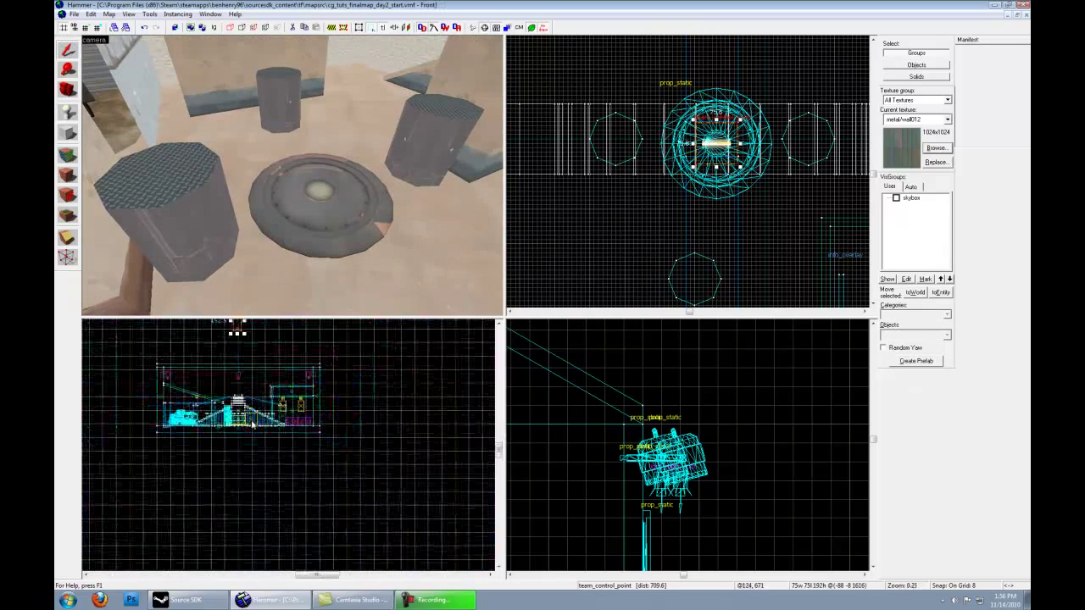
pyautogui.scroll(2, 259, 389)
pyautogui.moveTo(281, 375); pyautogui.dragTo(281, 475)
pyautogui.scroll(9, 282, 476)
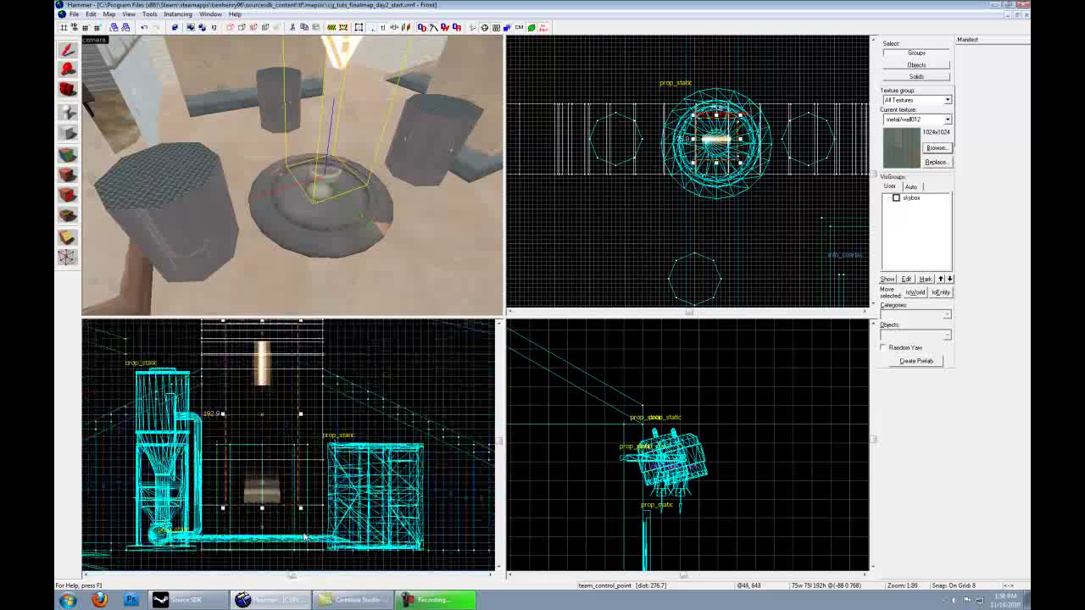
pyautogui.scroll(3, 708, 150)
pyautogui.scroll(3, 708, 149)
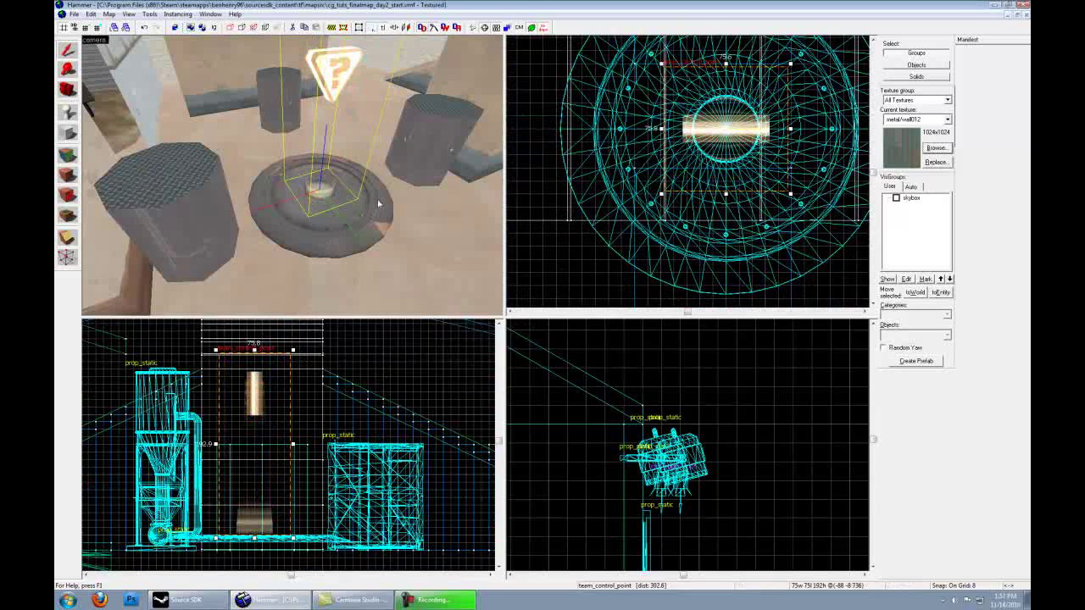
pyautogui.press('z')
pyautogui.press('w')
pyautogui.press('s')
pyautogui.press('z')
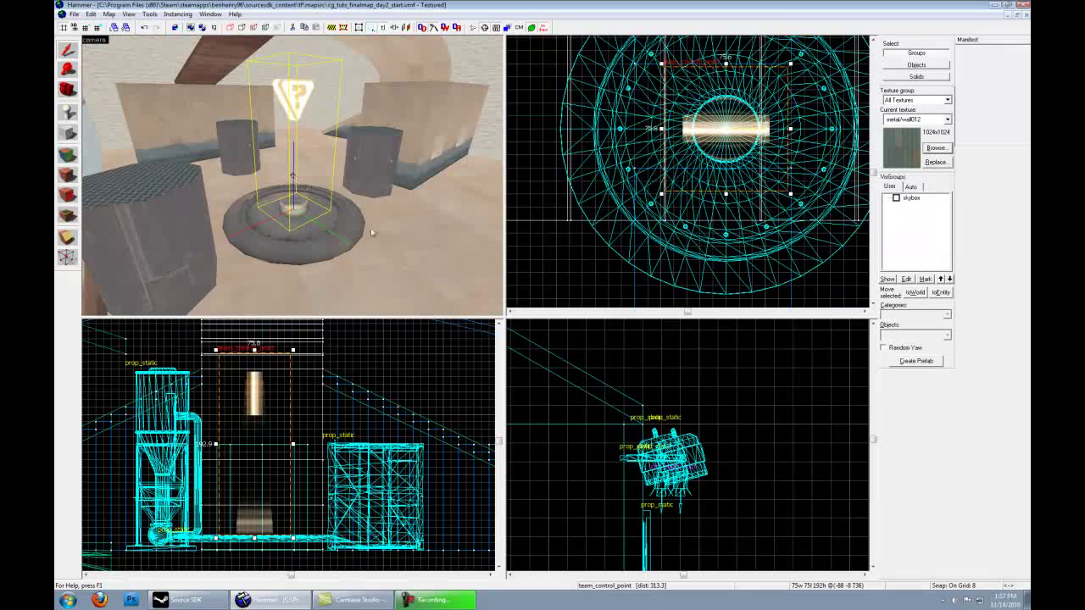
# Create a team_control_point_master entity on the ground beside the control point base.
pyautogui.hotkey('shift', 'e')
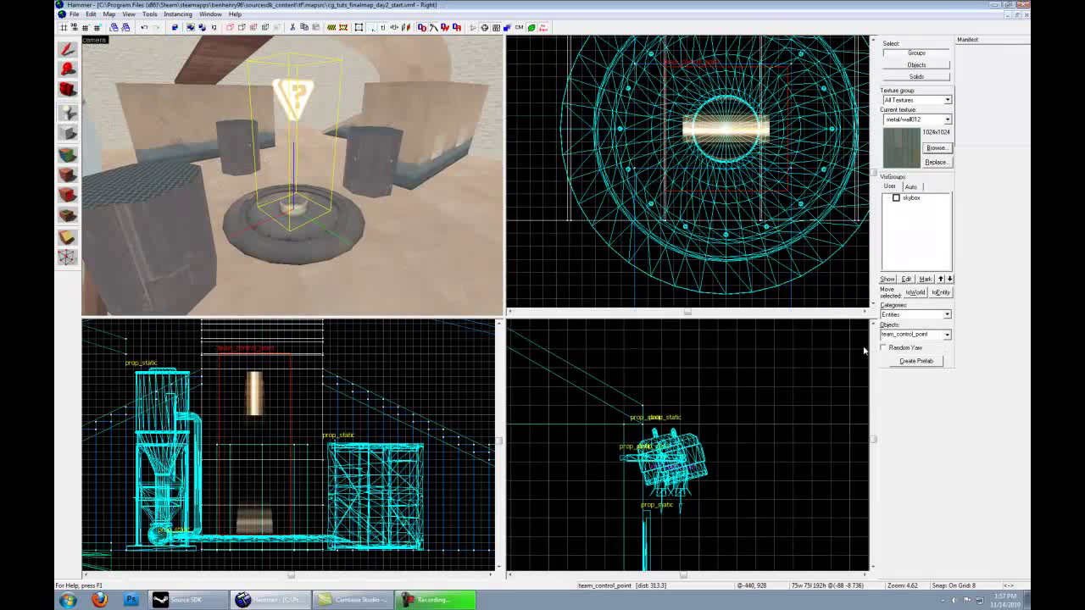
pyautogui.click(948, 335)
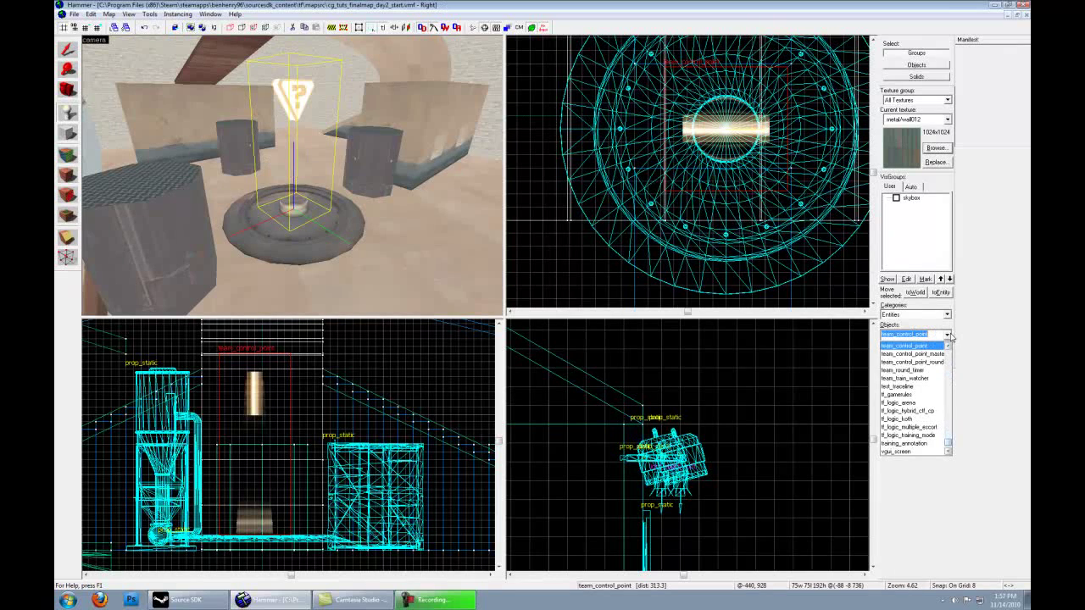
pyautogui.click(914, 354)
pyautogui.click(413, 235)
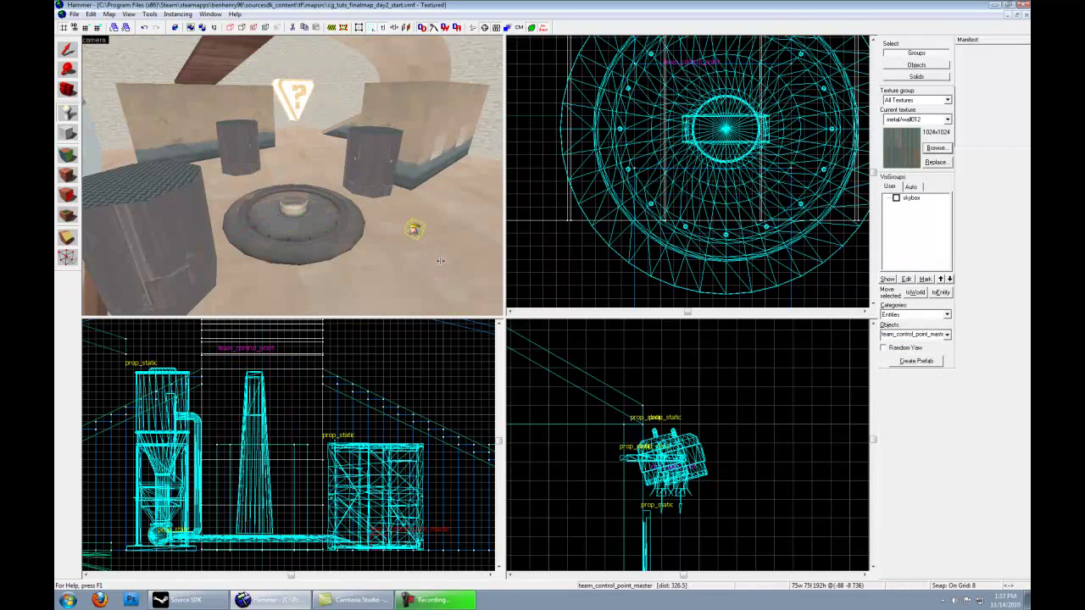
# Name the team_control_point_master entity master_control_point and check its team restriction property.
pyautogui.click(67, 48)
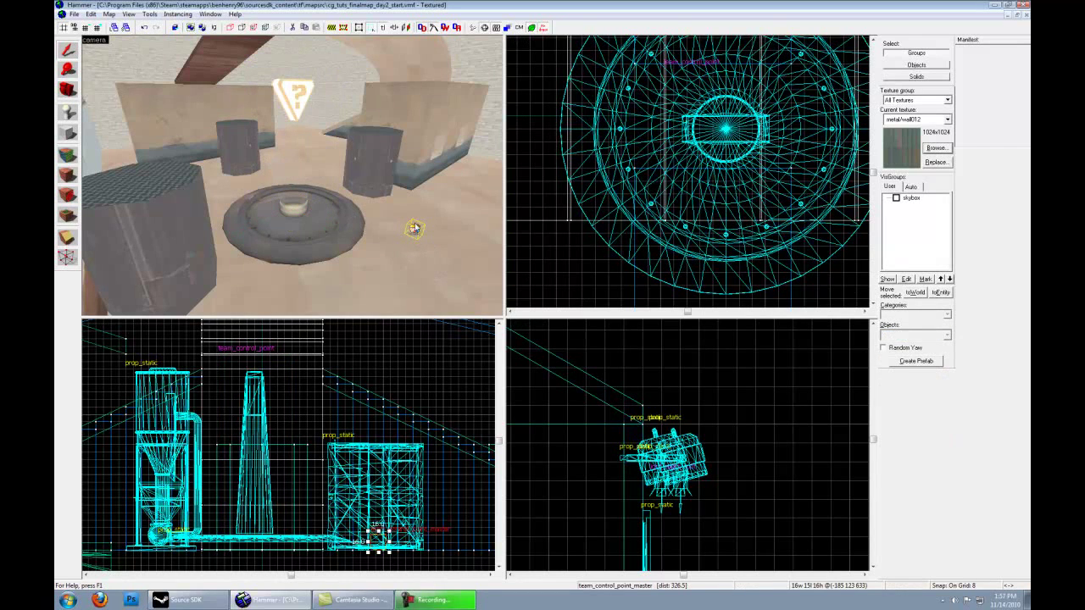
pyautogui.hotkey('alt', 'Return')
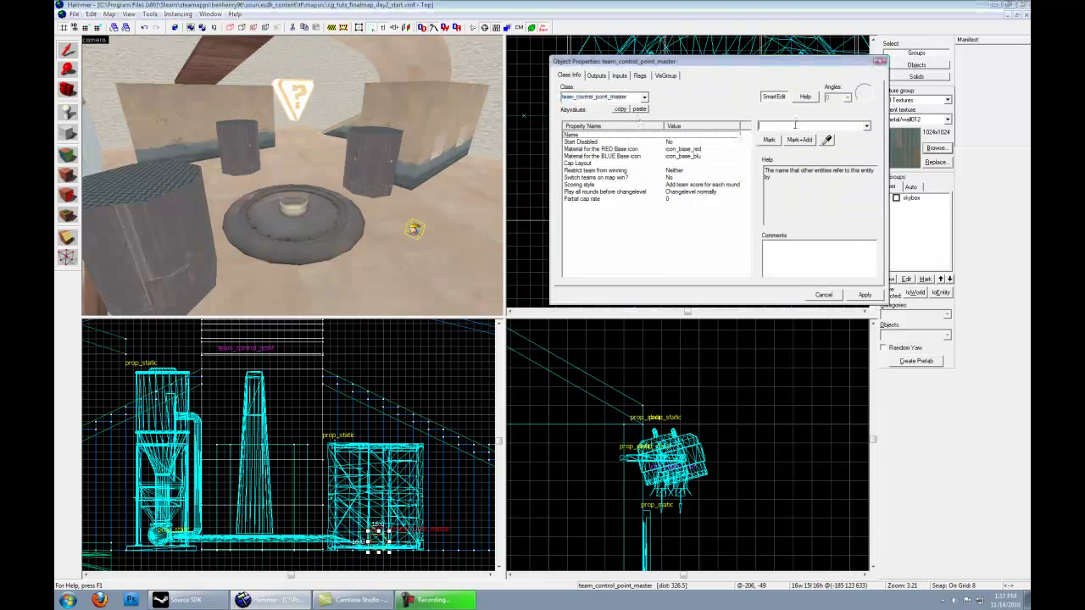
pyautogui.write('mat')
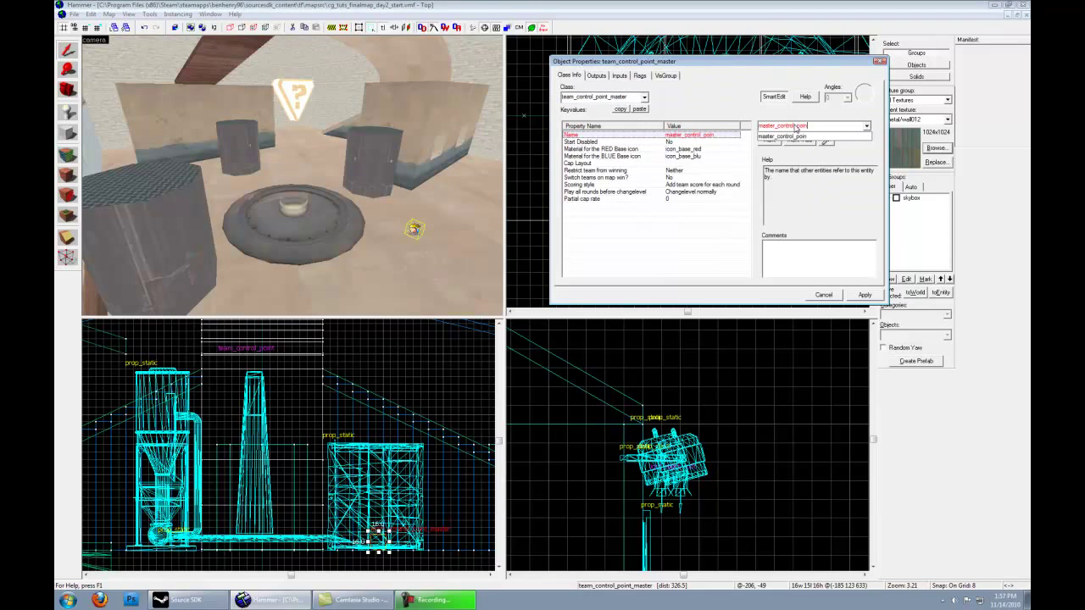
pyautogui.press('Return')
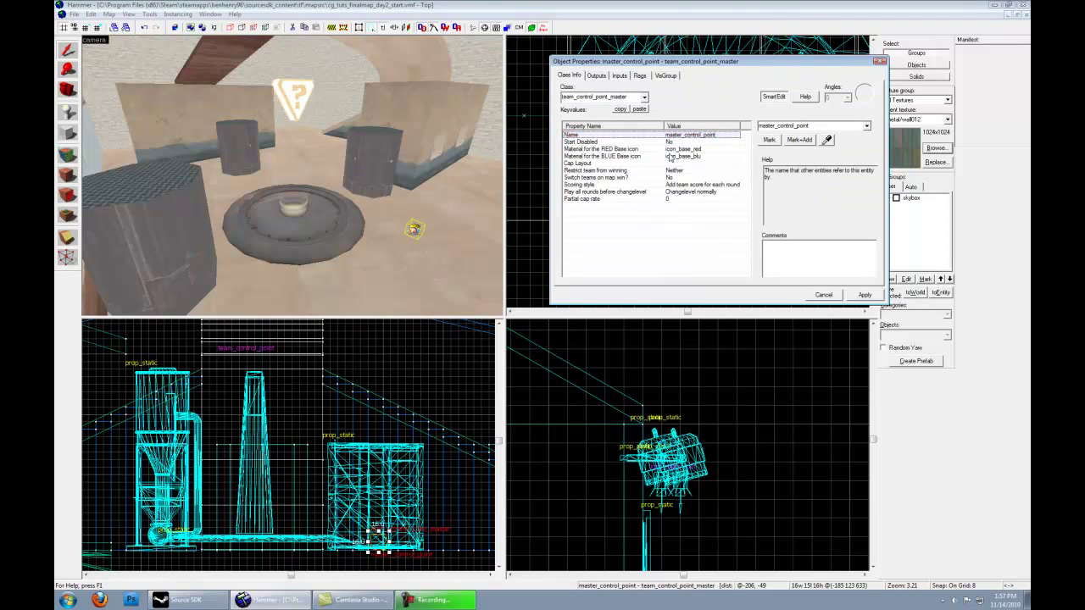
pyautogui.click(666, 164)
pyautogui.click(671, 171)
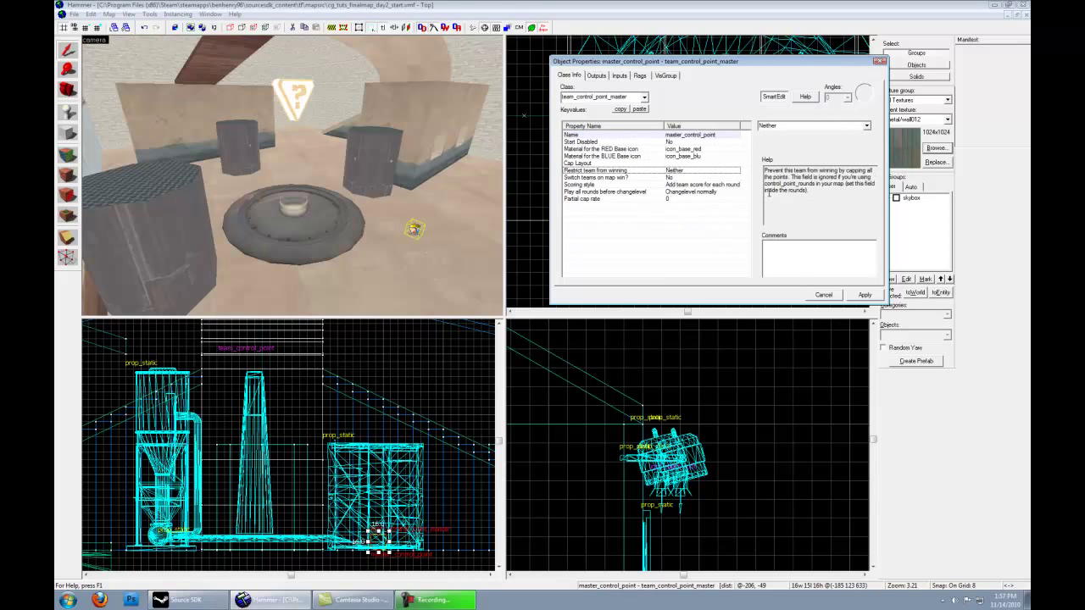
# Name the team_control_point entity on the base team_cp_middle.
pyautogui.click(297, 206)
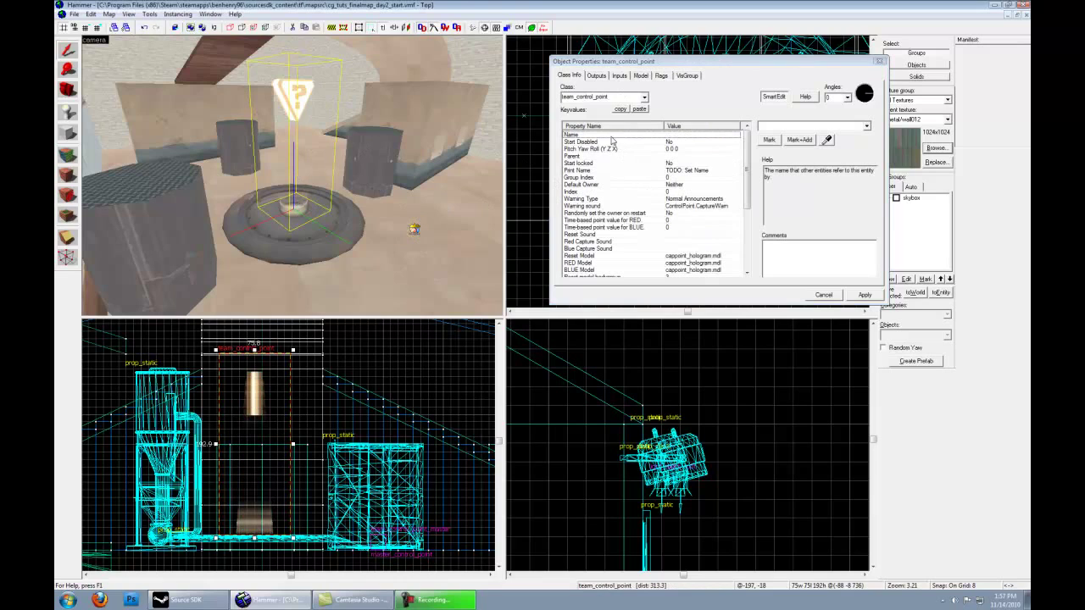
pyautogui.click(783, 126)
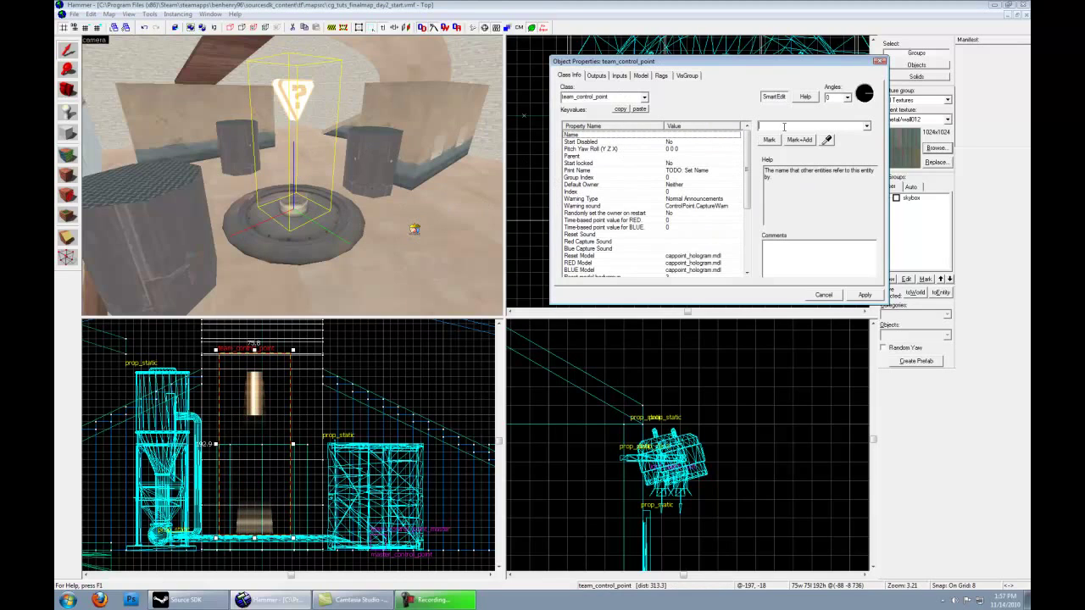
pyautogui.write('team_cp_middle')
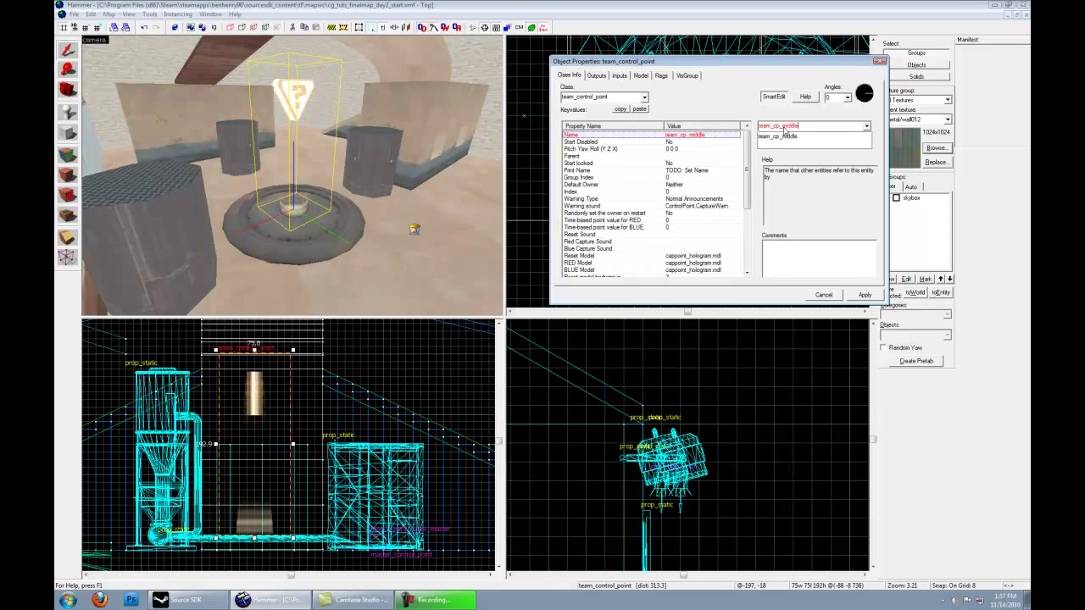
pyautogui.press('Return')
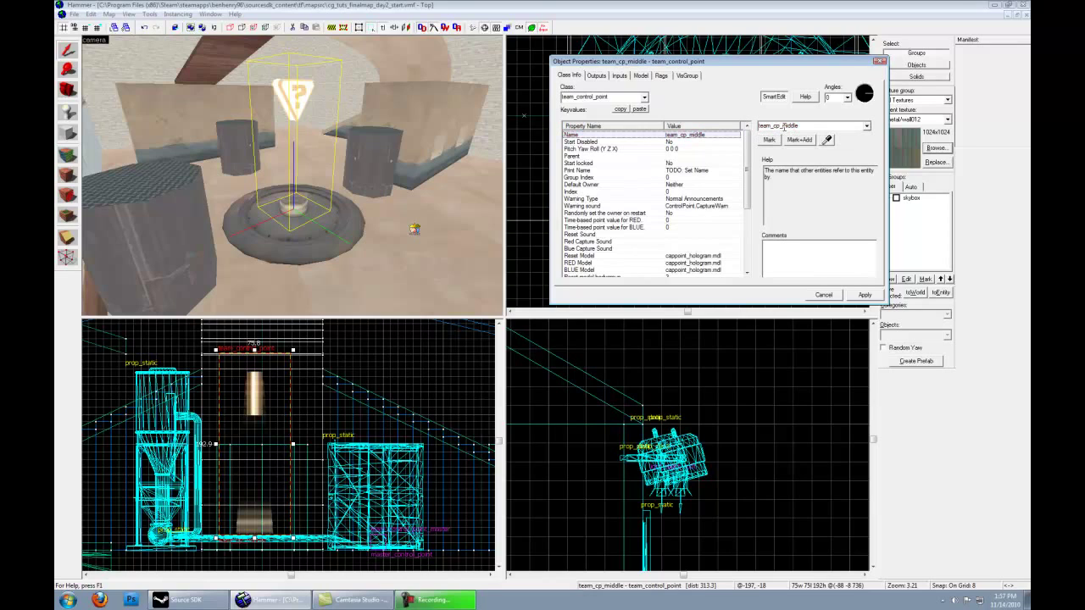
# Set the middle control point's Print Name to Main Control Point and apply it.
pyautogui.click(678, 172)
pyautogui.moveTo(809, 127); pyautogui.dragTo(730, 126)
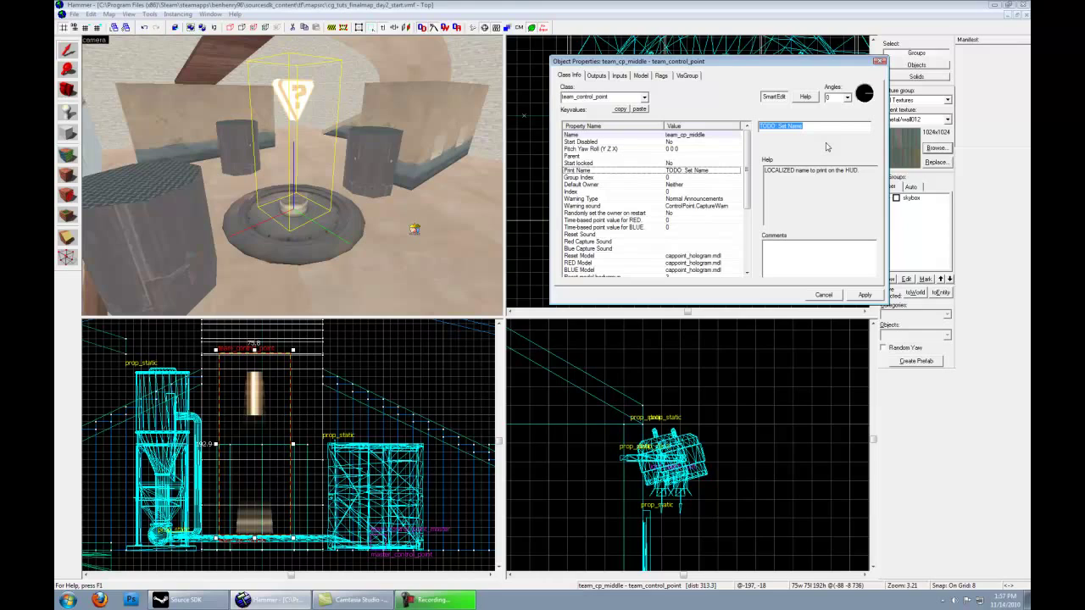
pyautogui.write('Main Control Poi')
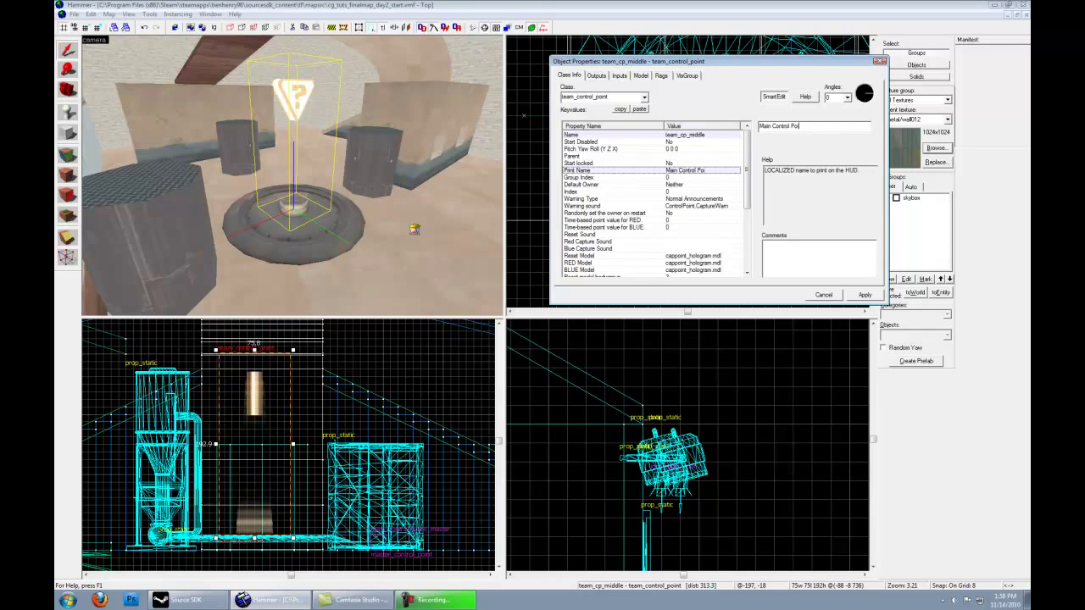
pyautogui.click(864, 295)
# Examine the middle control point's Group Index, Index, Warning Type and remaining properties, along with its surroundings in the map.
pyautogui.click(636, 178)
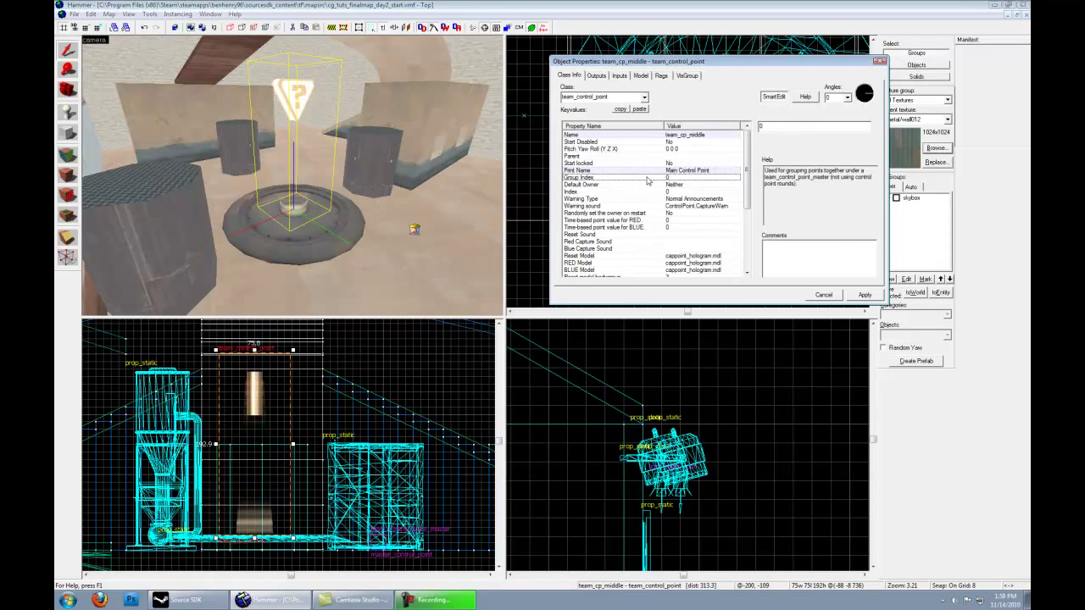
pyautogui.click(597, 192)
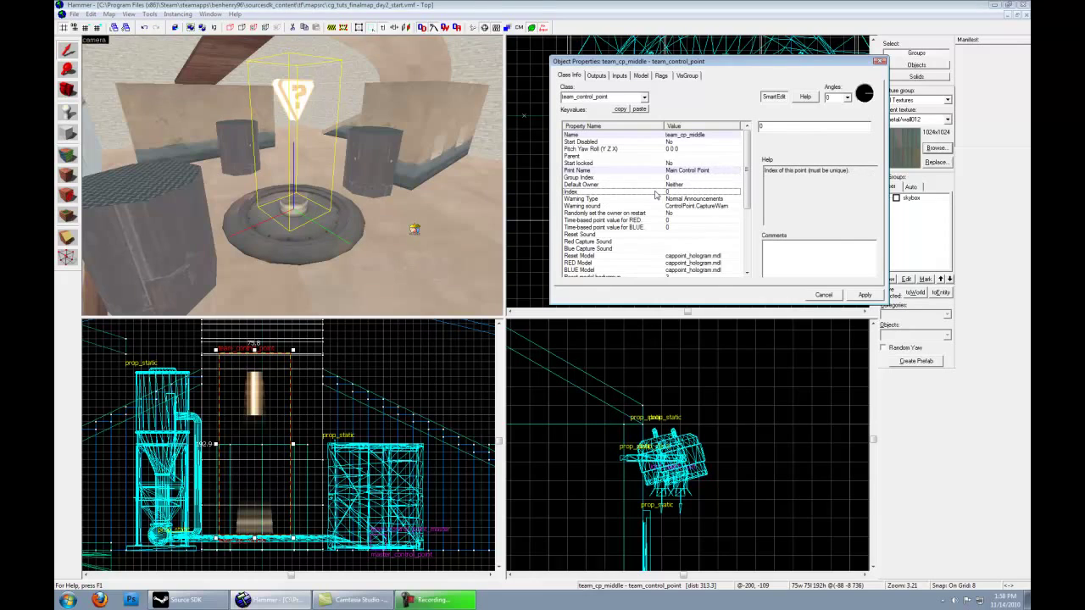
pyautogui.press('z')
pyautogui.press('s')
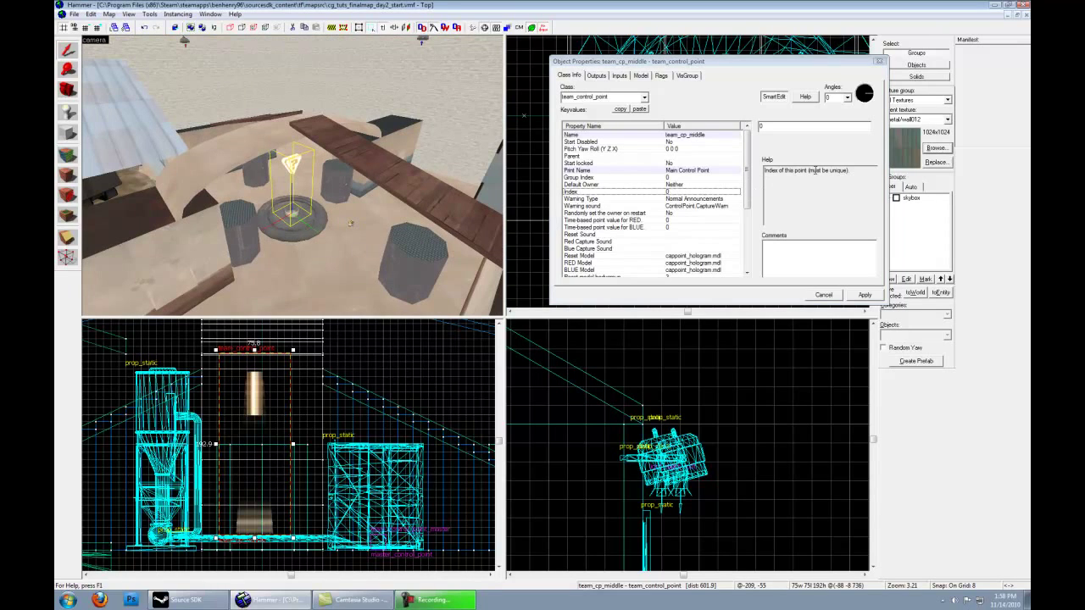
pyautogui.press('z')
pyautogui.press('w')
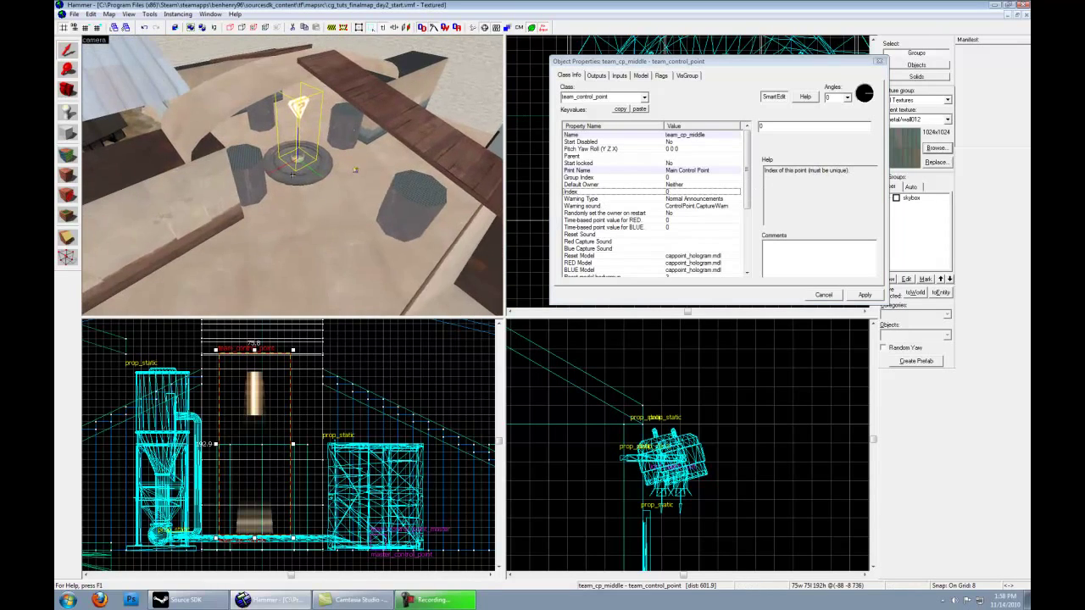
pyautogui.press('z')
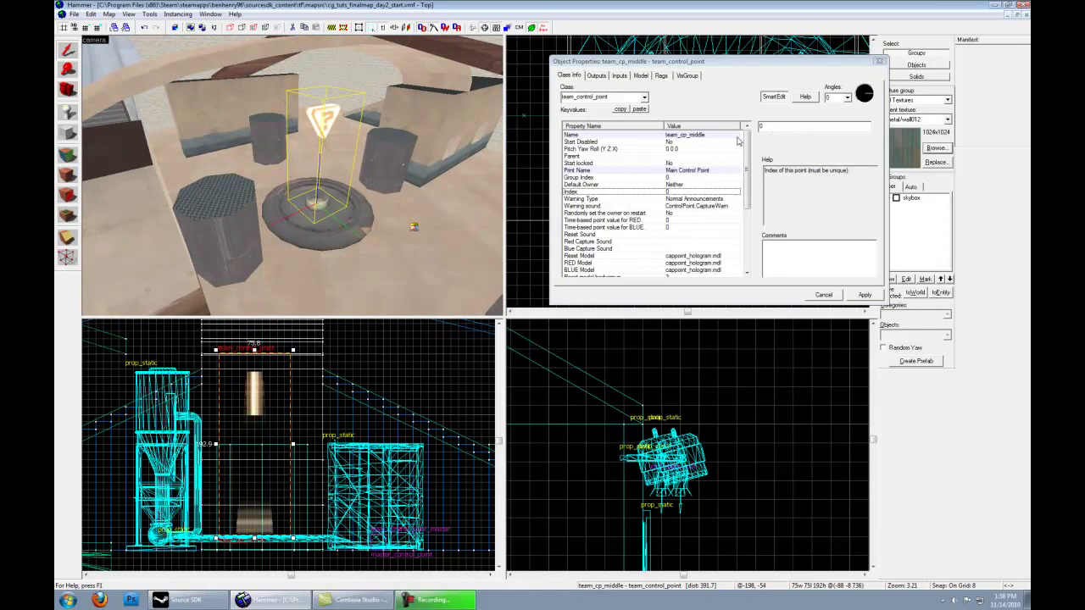
pyautogui.press('z')
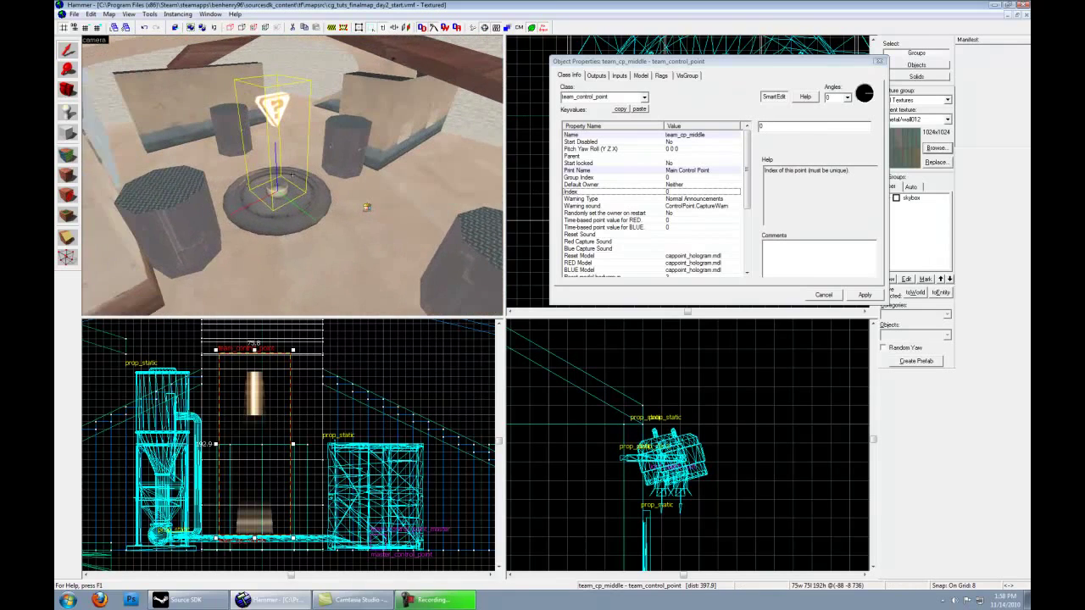
pyautogui.press('w')
pyautogui.press('s')
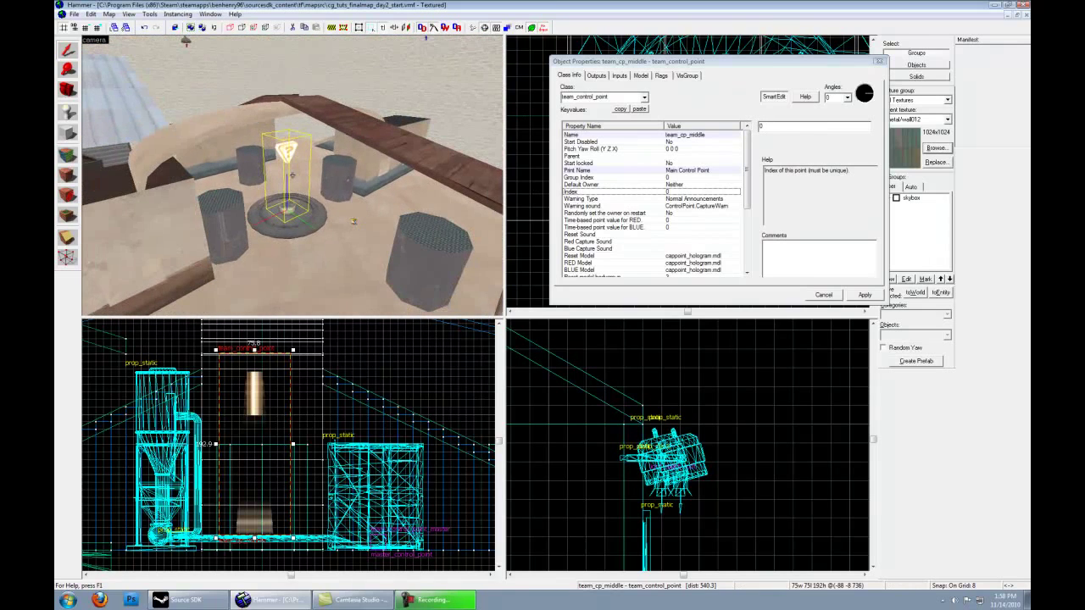
pyautogui.press('d')
pyautogui.press('w')
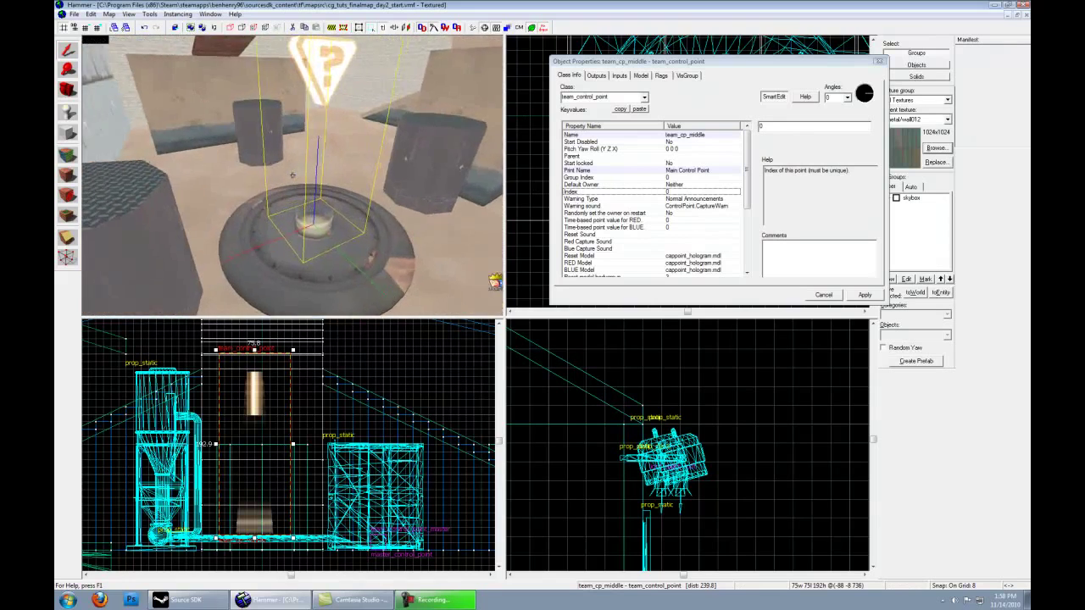
pyautogui.click(623, 199)
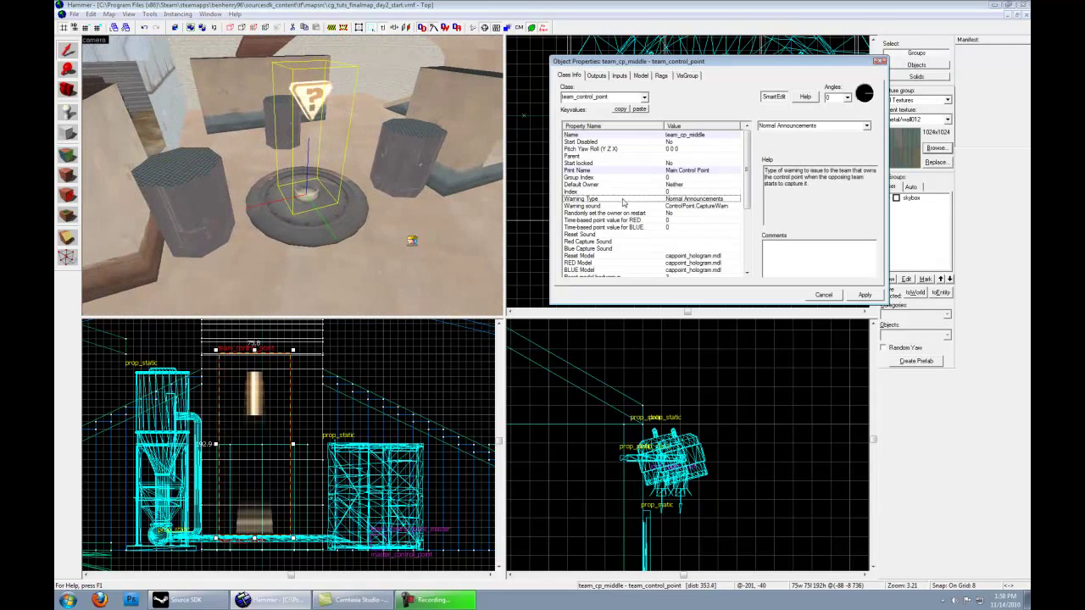
pyautogui.scroll(-5, 628, 212)
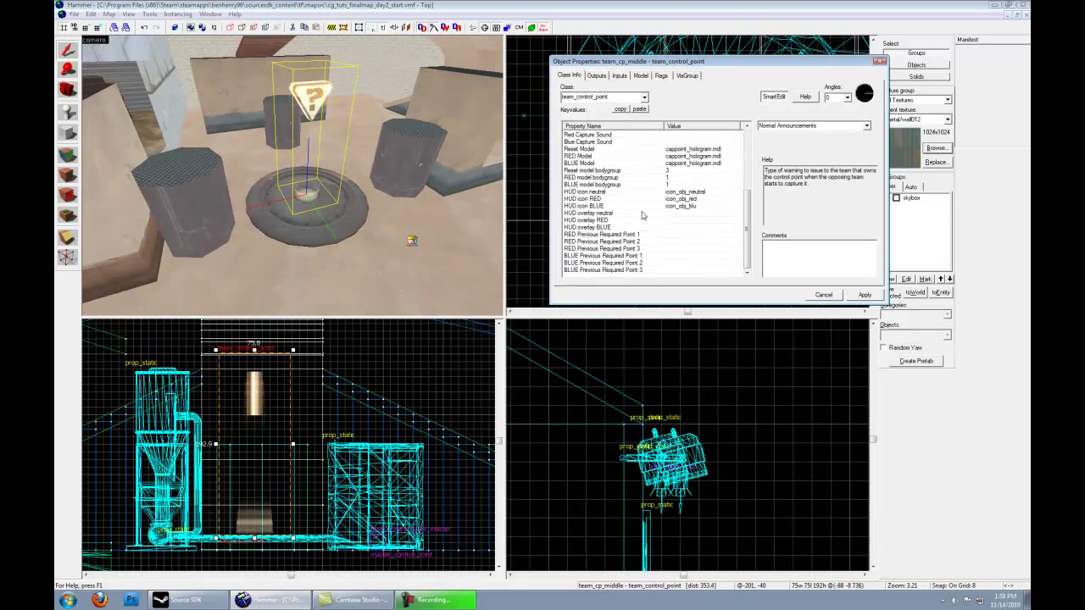
pyautogui.click(862, 296)
# Change the control point base prop's class from prop_static to prop_dynamic and apply it.
pyautogui.click(349, 227)
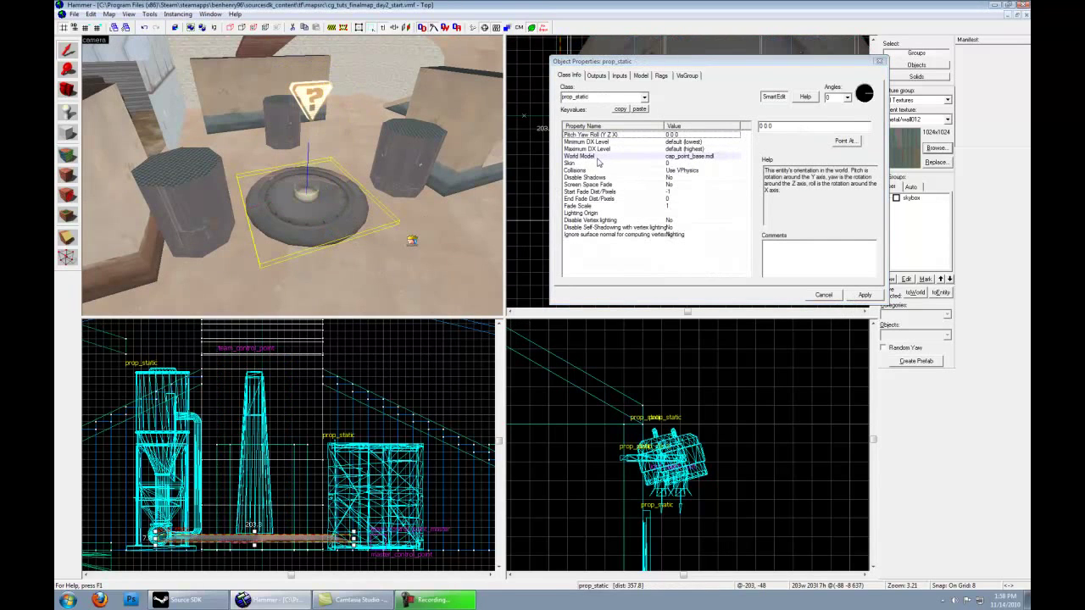
pyautogui.click(590, 98)
pyautogui.moveTo(590, 97); pyautogui.dragTo(576, 99)
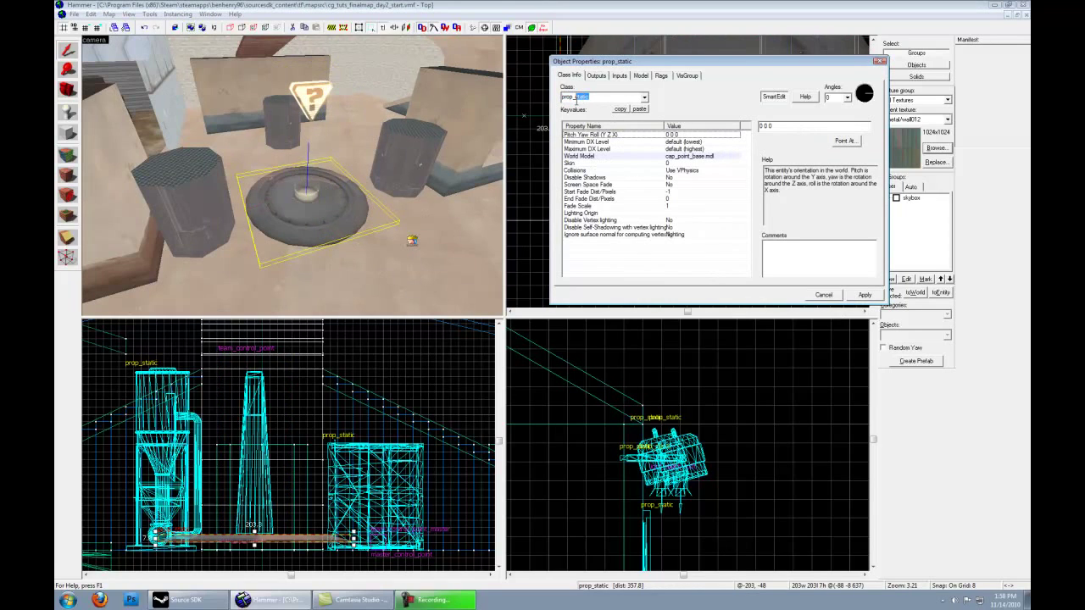
pyautogui.write('dyn')
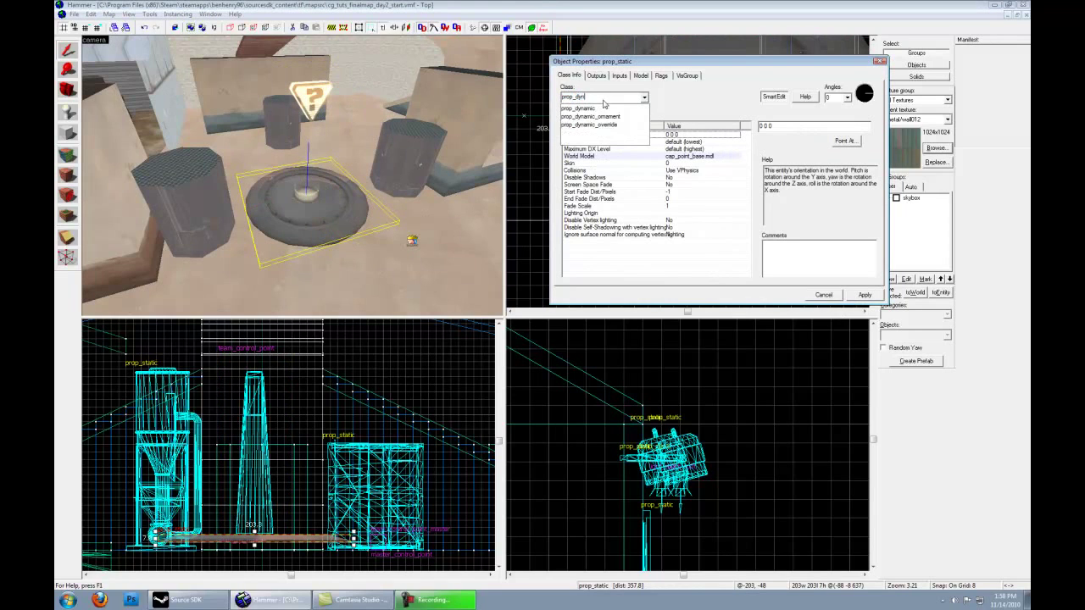
pyautogui.write('a')
pyautogui.click(603, 107)
pyautogui.click(854, 293)
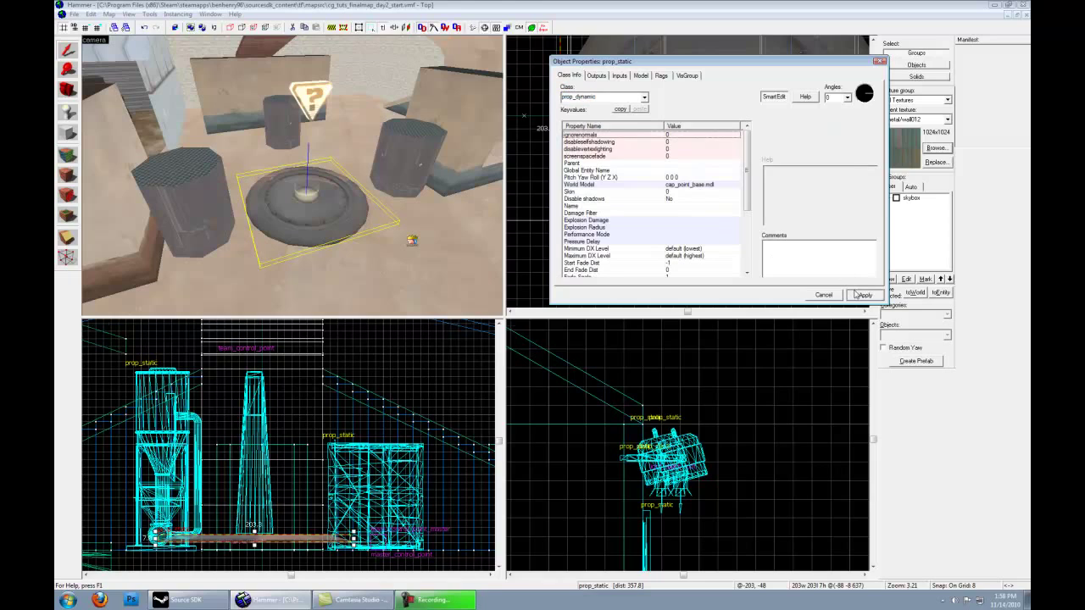
# Examine the dynamic base prop's Name, Parent and remaining properties, as well as those of the middle control point.
pyautogui.click(637, 171)
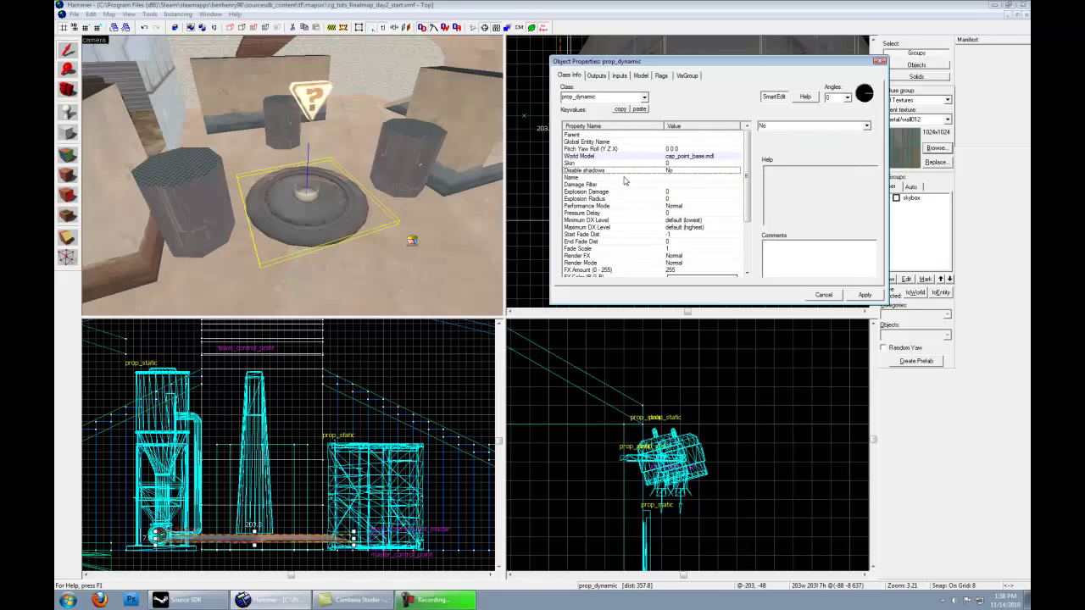
pyautogui.click(585, 178)
pyautogui.click(585, 136)
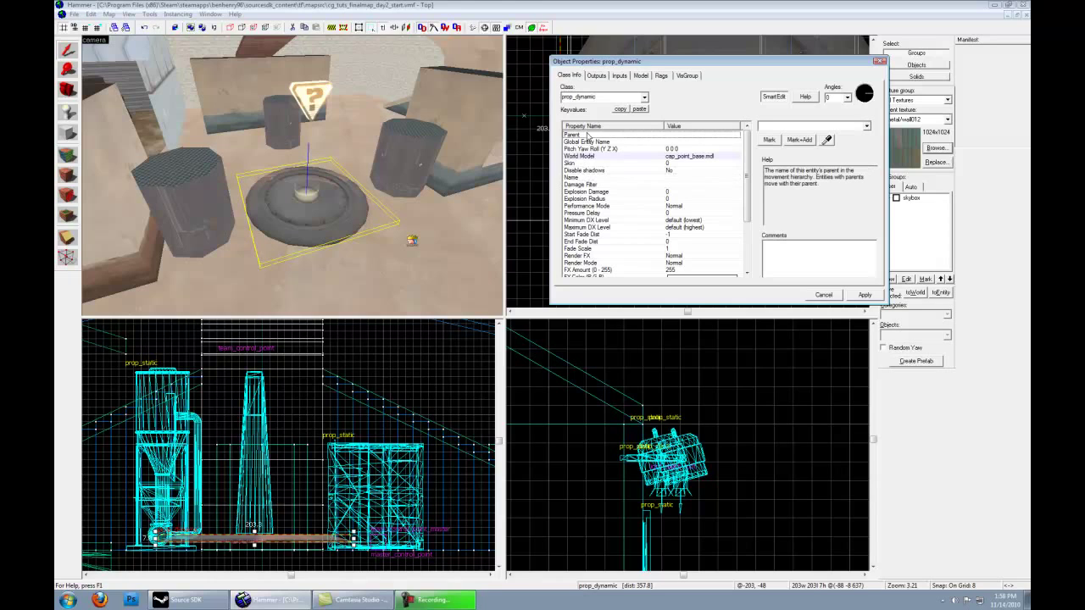
pyautogui.scroll(-3, 749, 206)
pyautogui.scroll(3, 748, 206)
pyautogui.scroll(2, 242, 534)
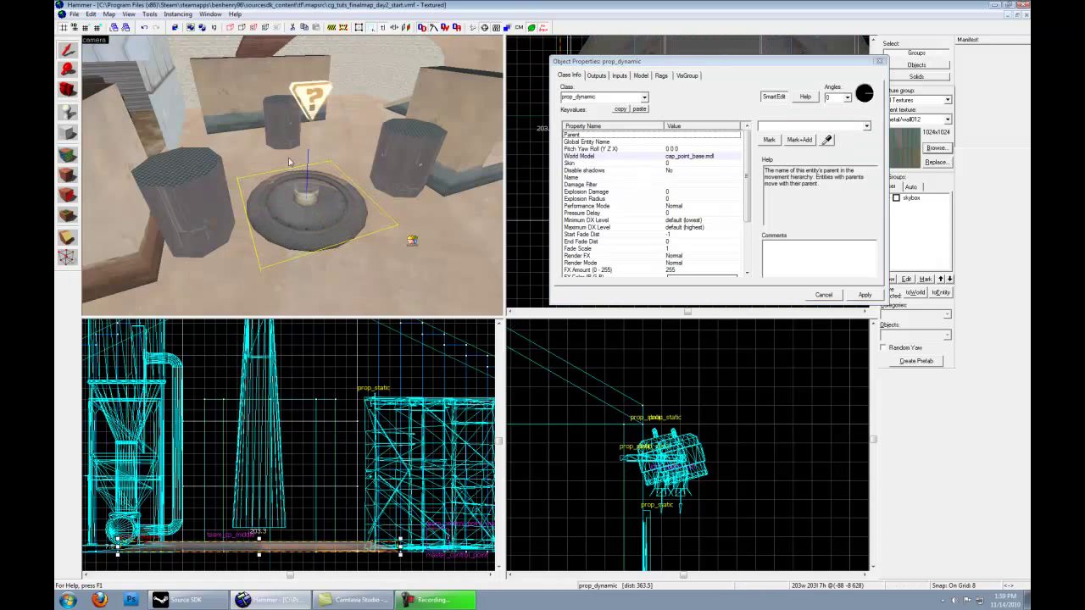
pyautogui.click(256, 505)
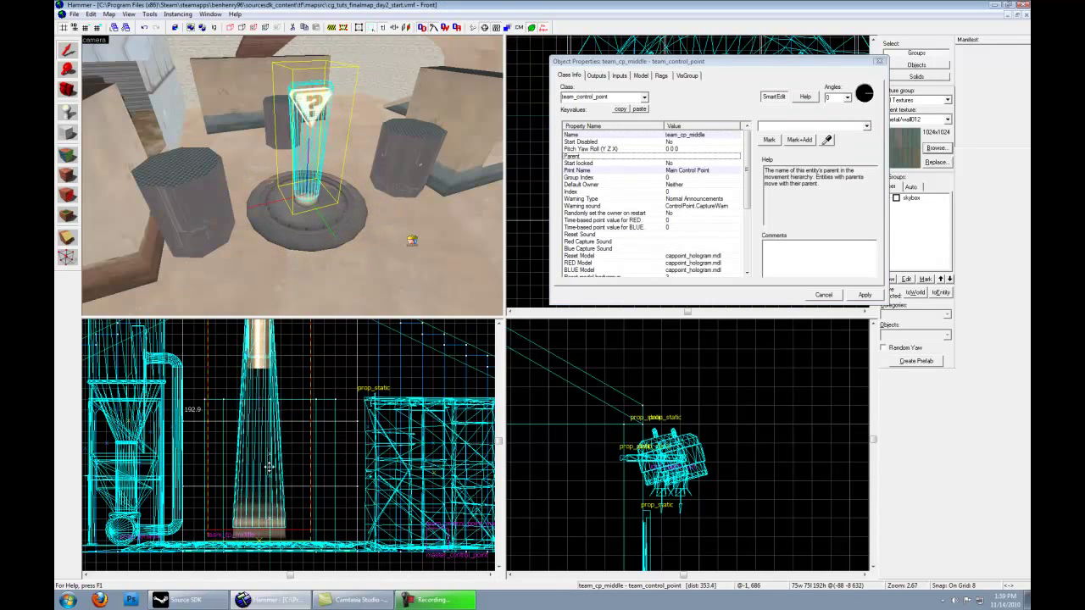
# Name the dynamic base prop prop_cap_point, apply the change and close its properties.
pyautogui.click(316, 223)
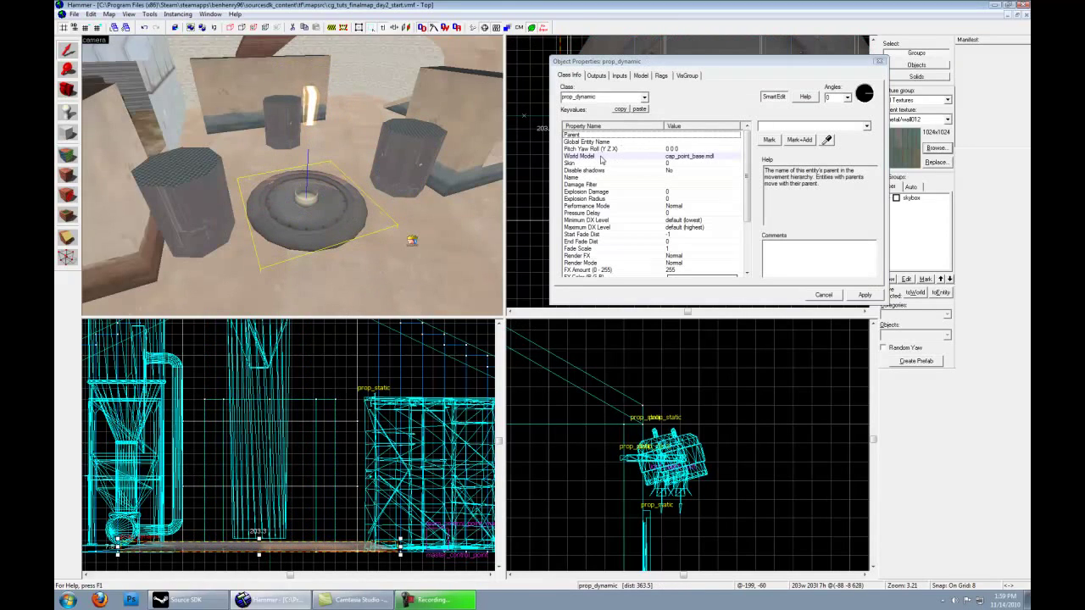
pyautogui.click(597, 177)
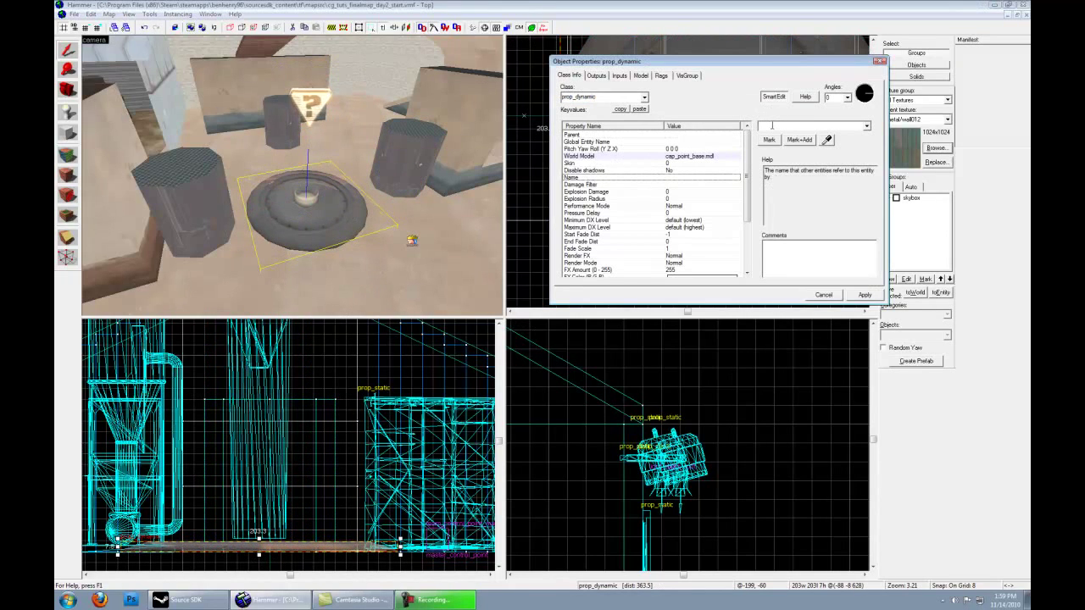
pyautogui.write('prop_cap_poin')
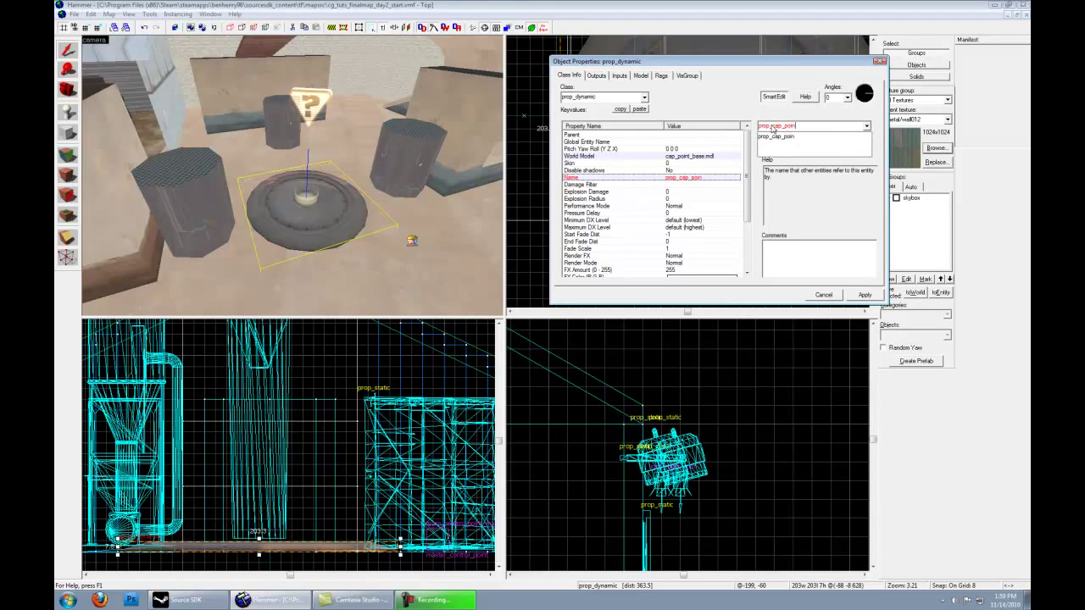
pyautogui.write('t')
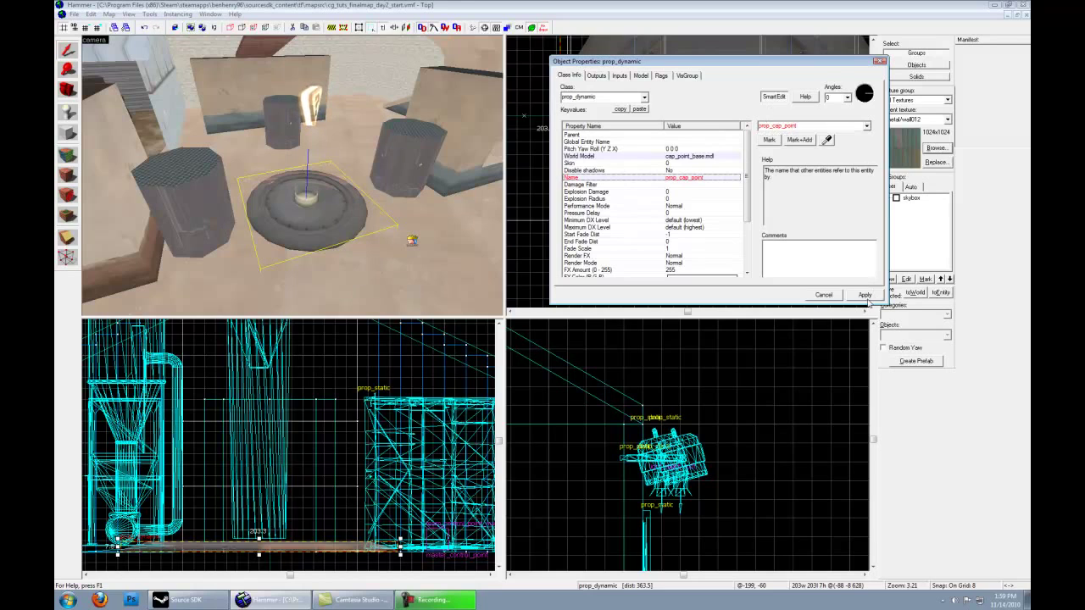
pyautogui.click(865, 295)
pyautogui.click(679, 199)
pyautogui.scroll(-4, 679, 204)
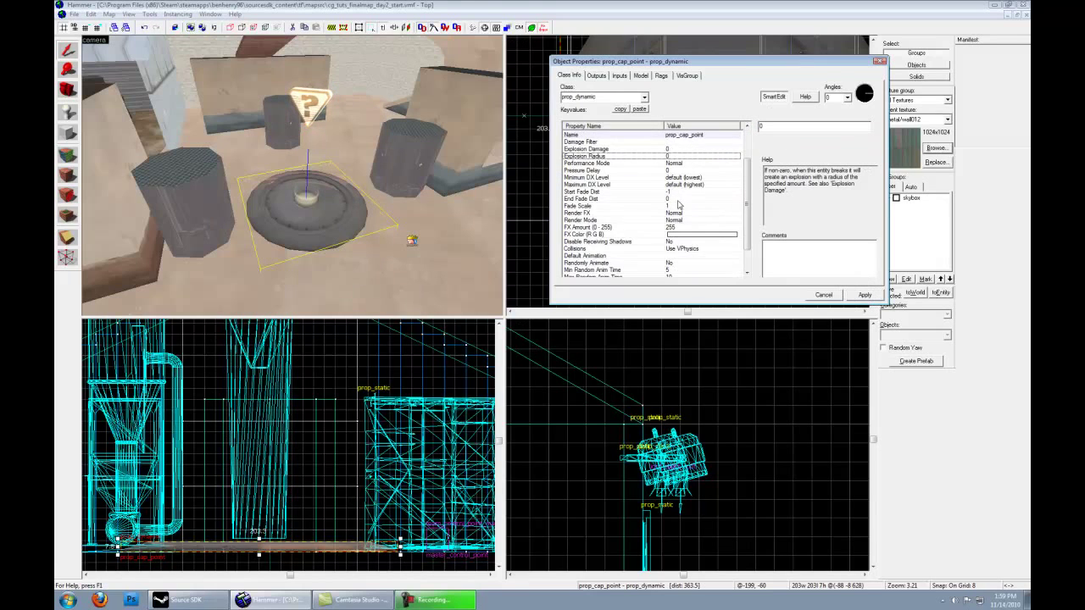
pyautogui.scroll(2, 669, 221)
pyautogui.scroll(2, 663, 229)
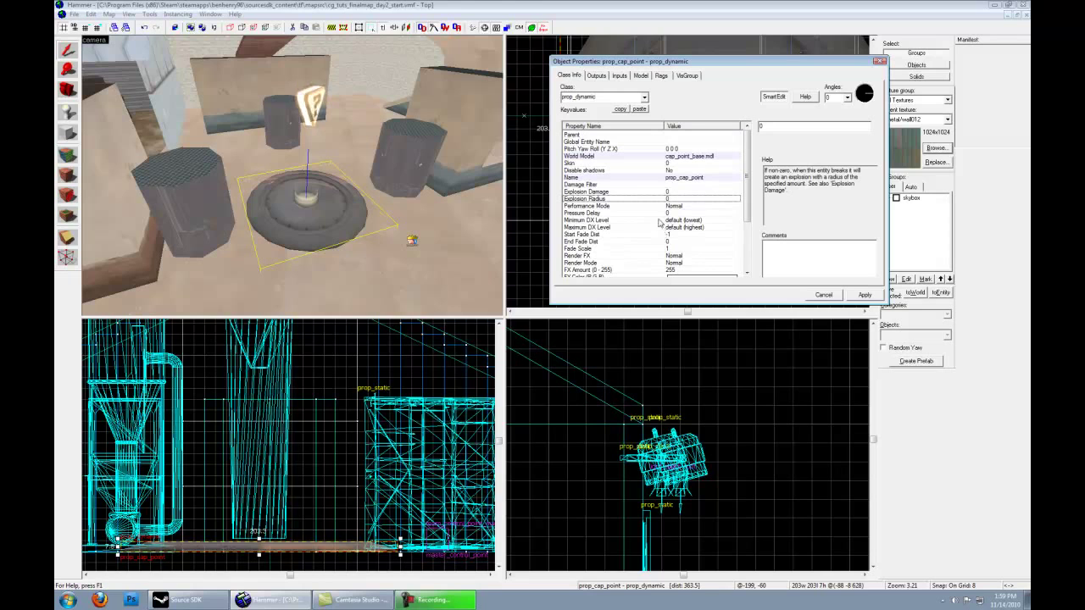
pyautogui.click(880, 61)
# Filter the texture browser for trigger and make tools/toolstrigger the current texture.
pyautogui.click(937, 148)
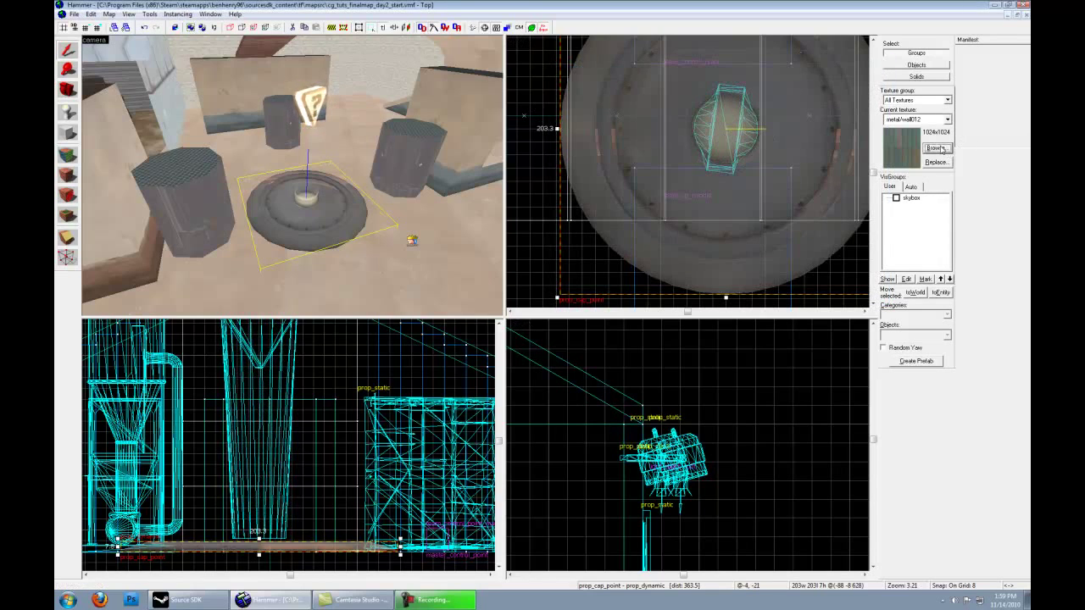
pyautogui.write('hr')
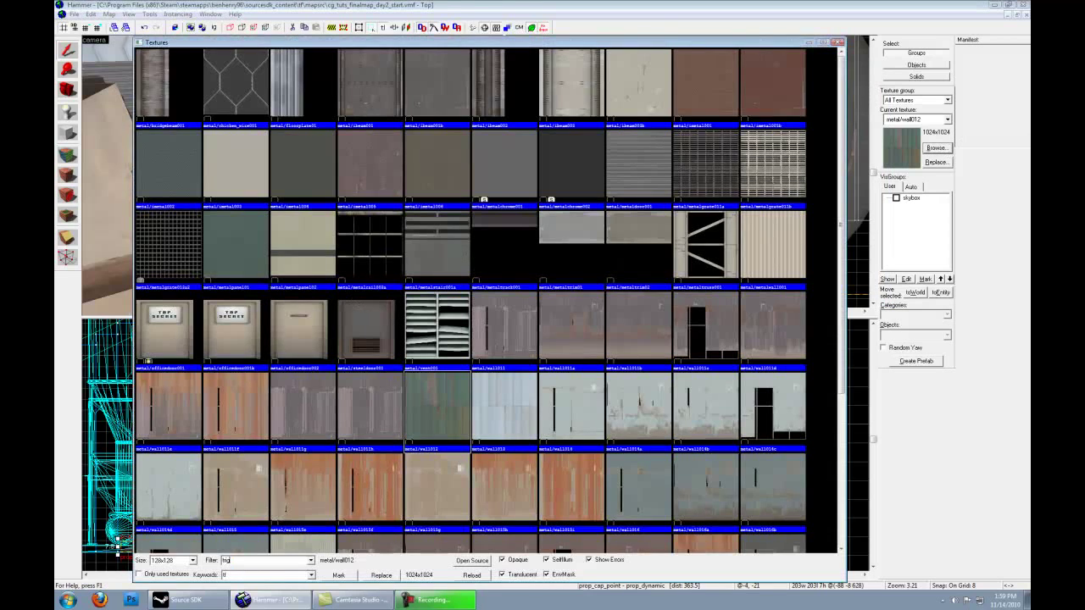
pyautogui.write('igger')
pyautogui.doubleClick(178, 82)
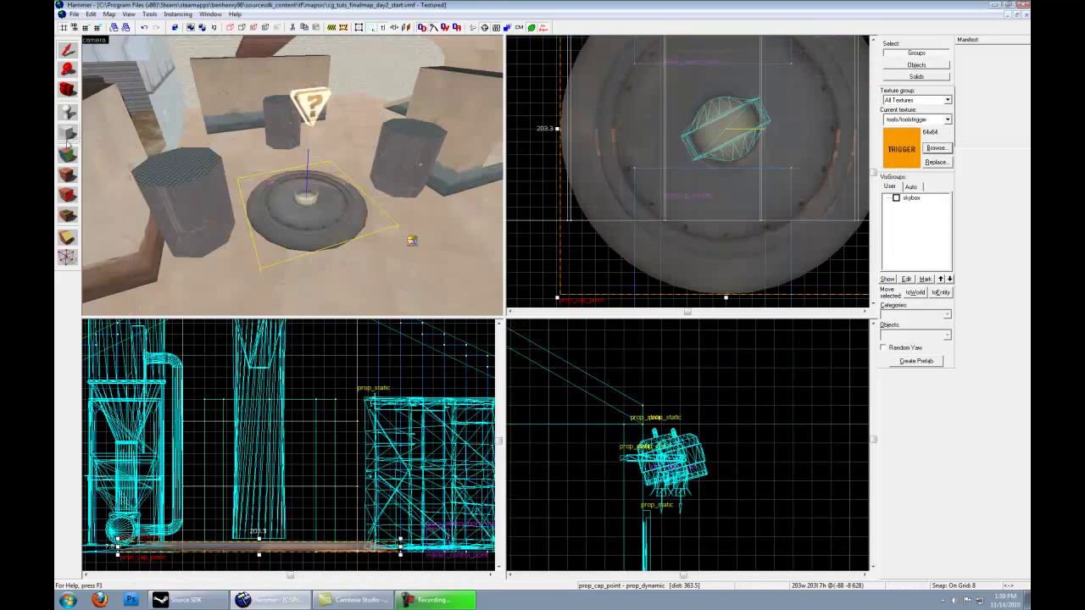
# Create a trigger-textured block about 256 by 280 units around the control point base.
pyautogui.scroll(-4, 670, 167)
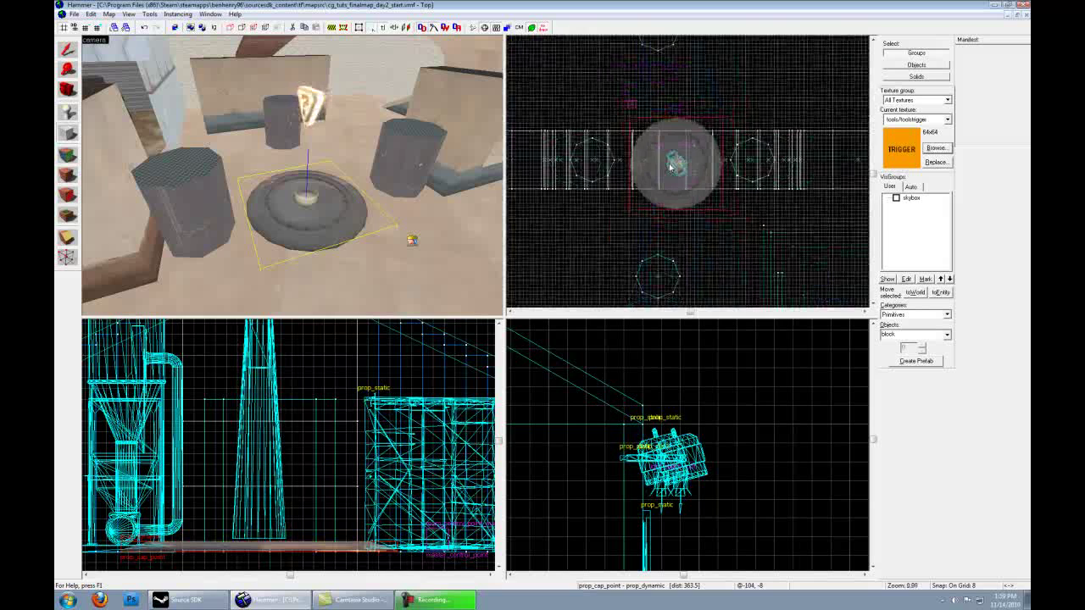
pyautogui.scroll(2, 670, 167)
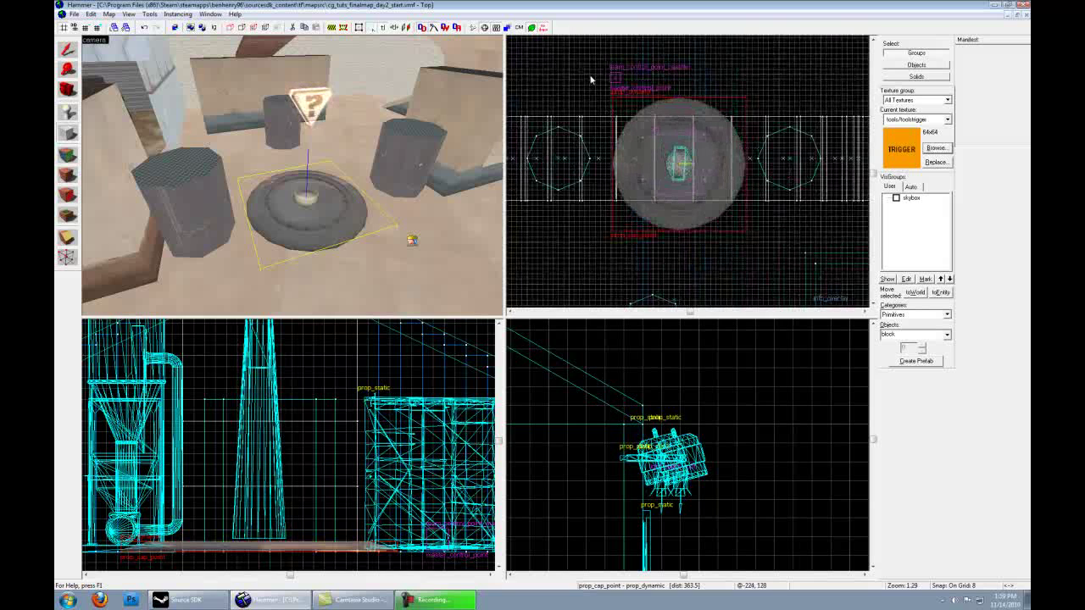
pyautogui.moveTo(590, 78); pyautogui.dragTo(761, 261)
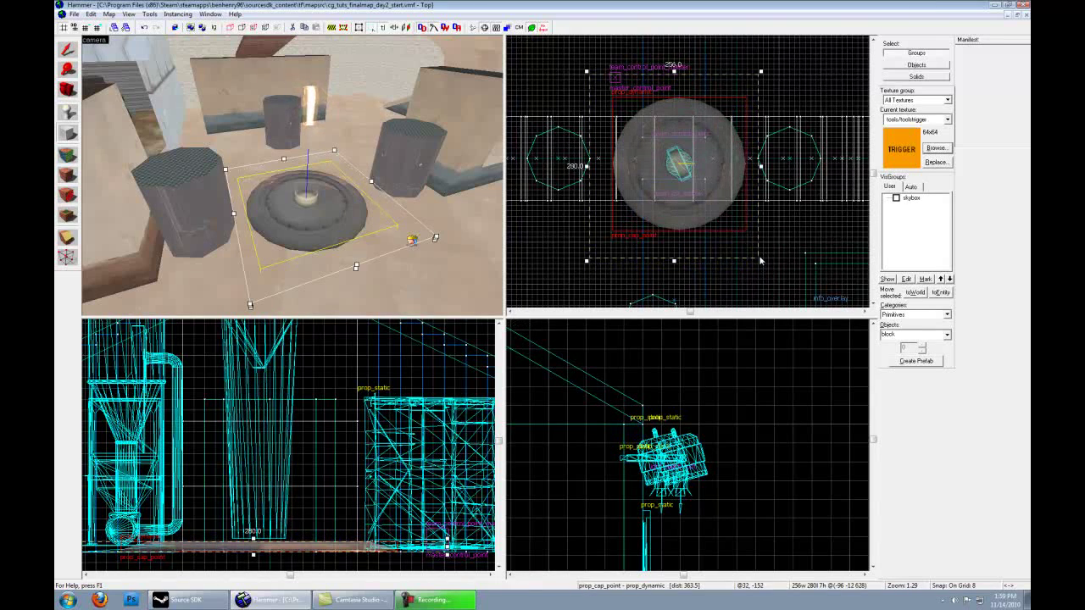
pyautogui.click(759, 258)
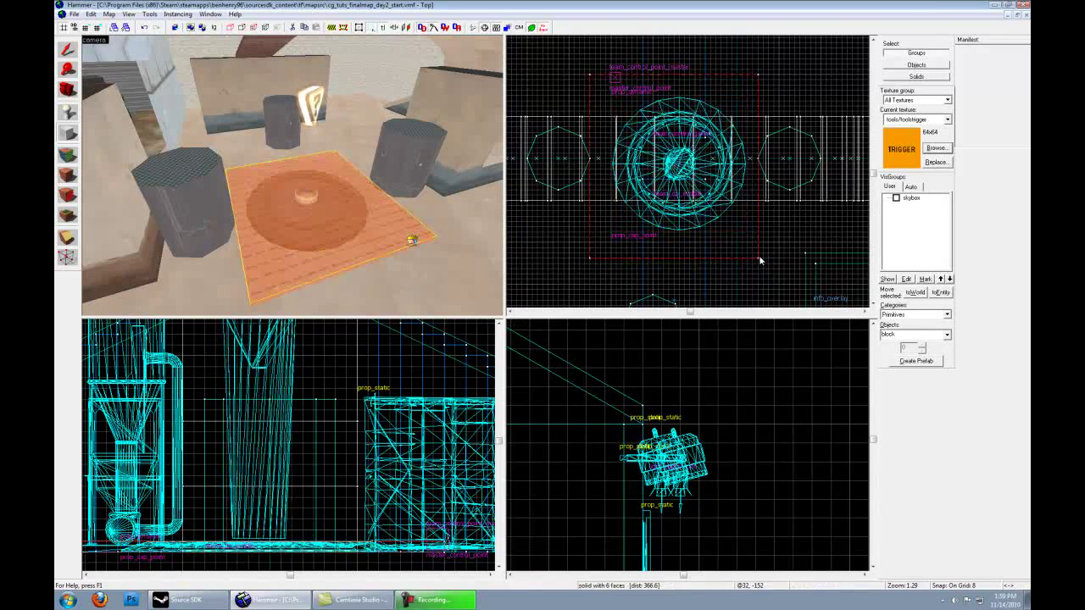
# Stretch the trigger block upward to a height of about 184 units.
pyautogui.click(68, 54)
pyautogui.moveTo(257, 536); pyautogui.dragTo(261, 290)
pyautogui.moveTo(269, 392); pyautogui.dragTo(284, 477, button='middle')
pyautogui.scroll(-2, 284, 477)
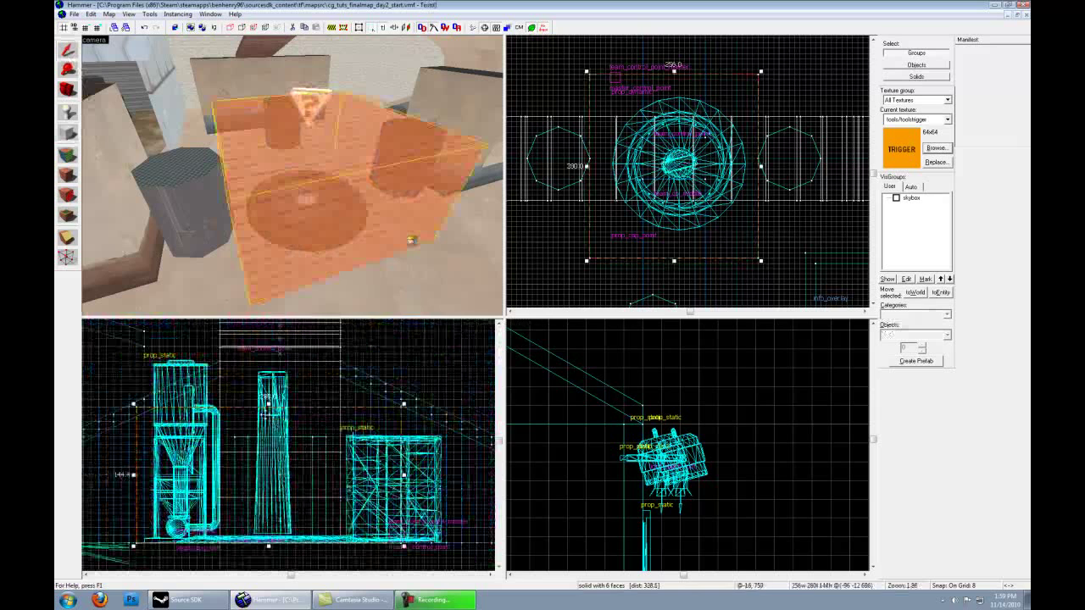
pyautogui.moveTo(268, 399); pyautogui.dragTo(273, 365)
# Inspect the trigger block's fit around the control point and beneath the wooden roof in the 3D view.
pyautogui.press('z')
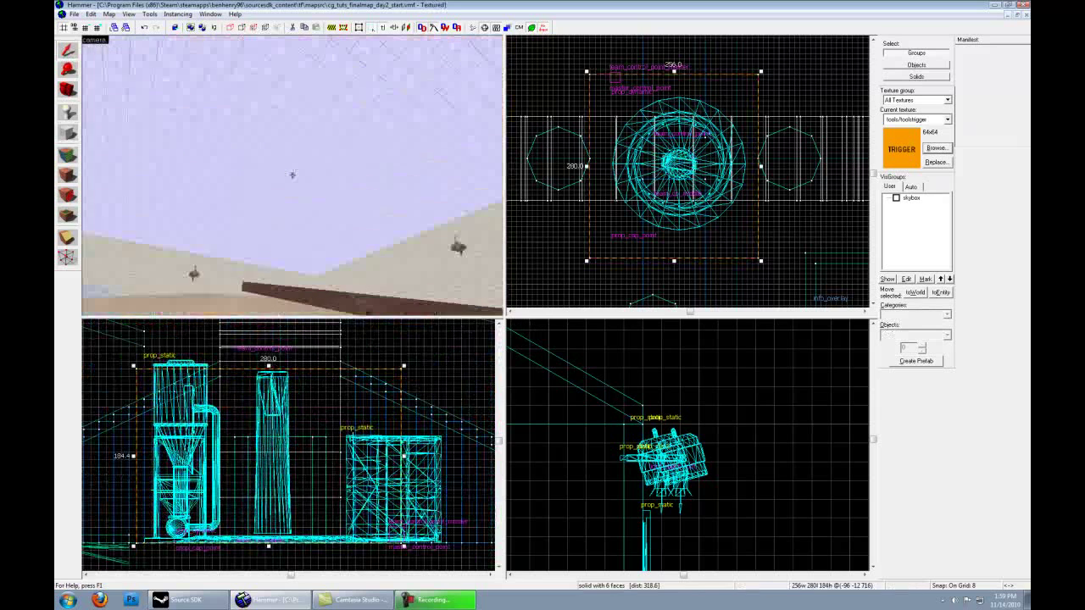
pyautogui.press('w')
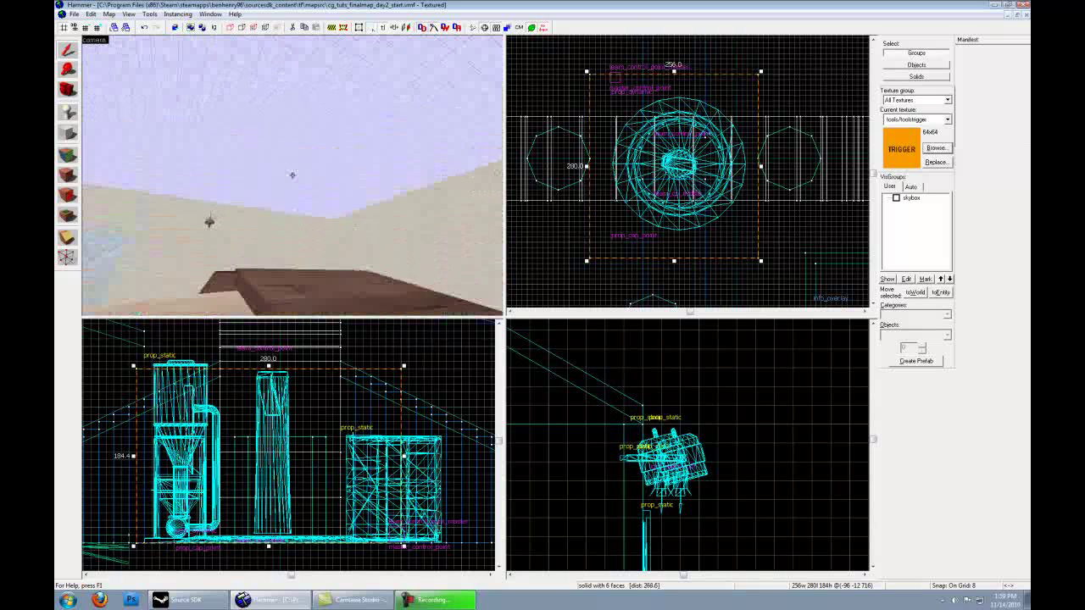
pyautogui.press('z')
pyautogui.press('z')
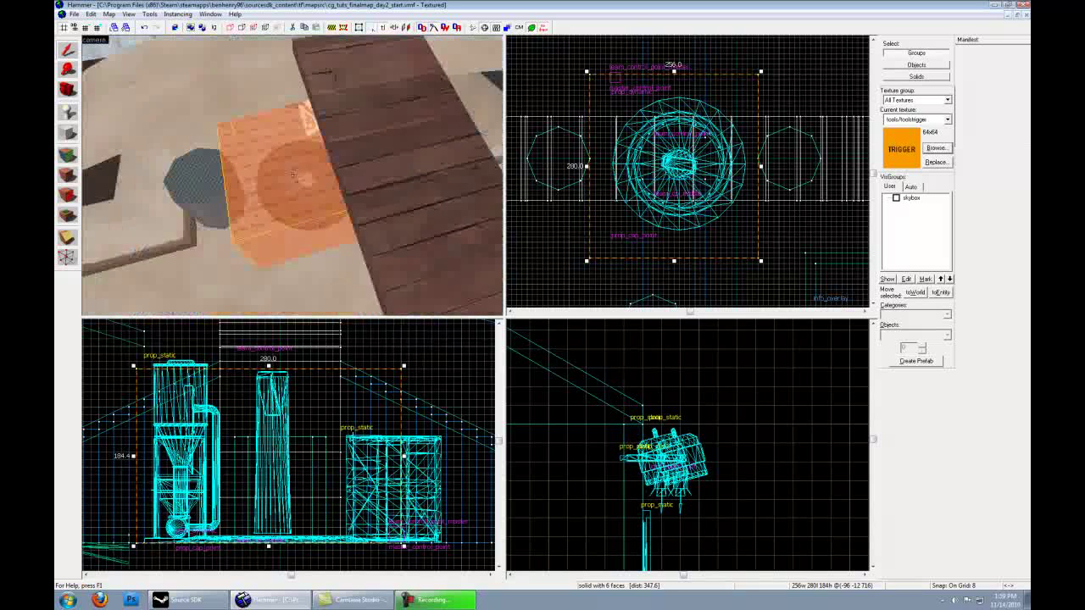
pyautogui.press('w')
pyautogui.press('s')
pyautogui.press('z')
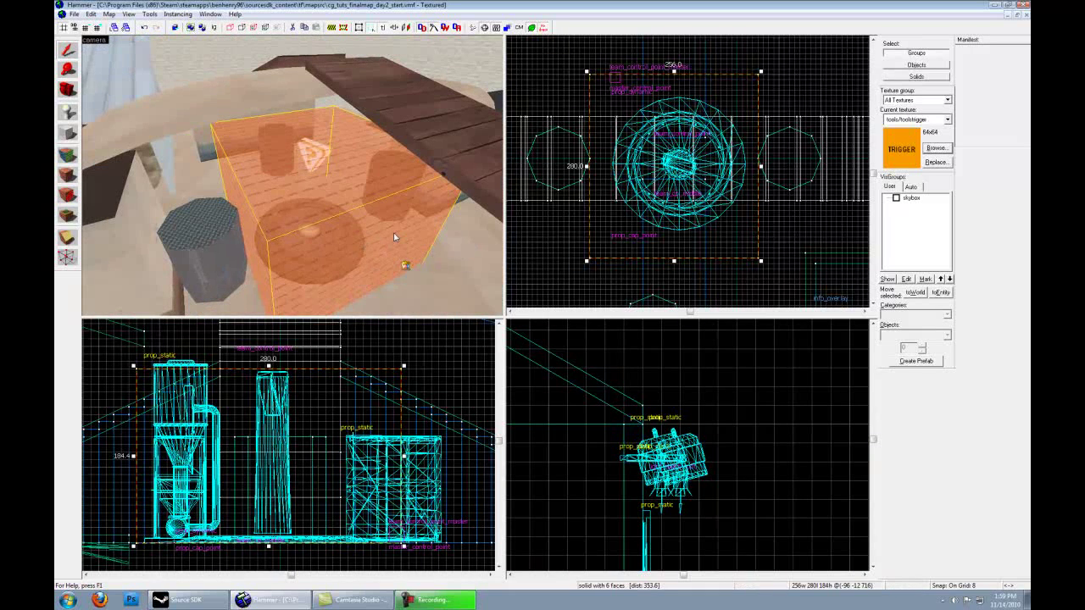
# Tie the trigger block to an entity and set its class to trigger_capture_area.
pyautogui.hotkey('ctrl', 't')
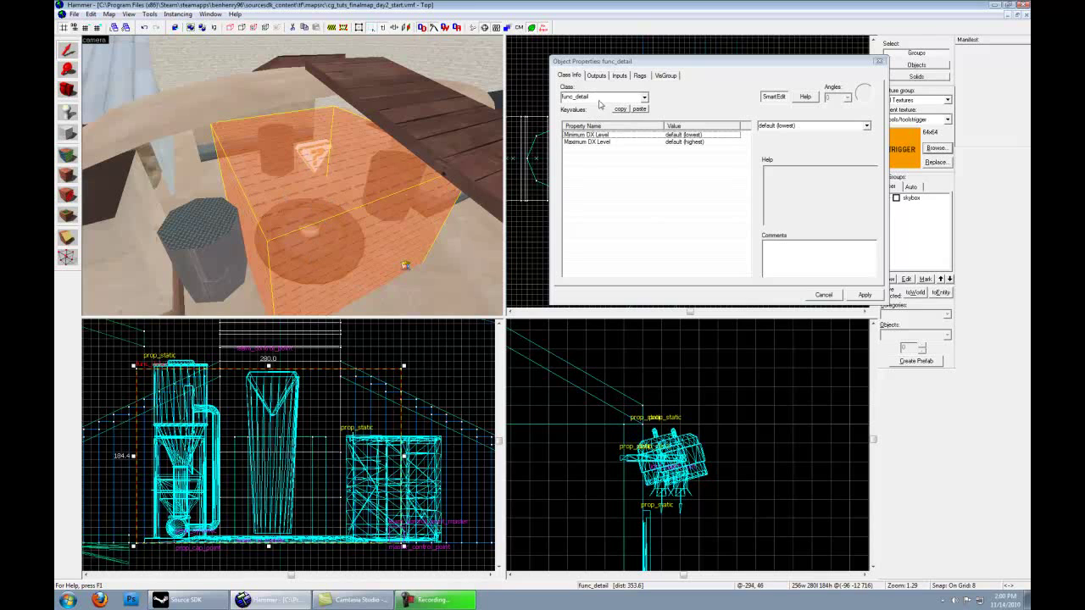
pyautogui.moveTo(600, 98); pyautogui.dragTo(575, 97)
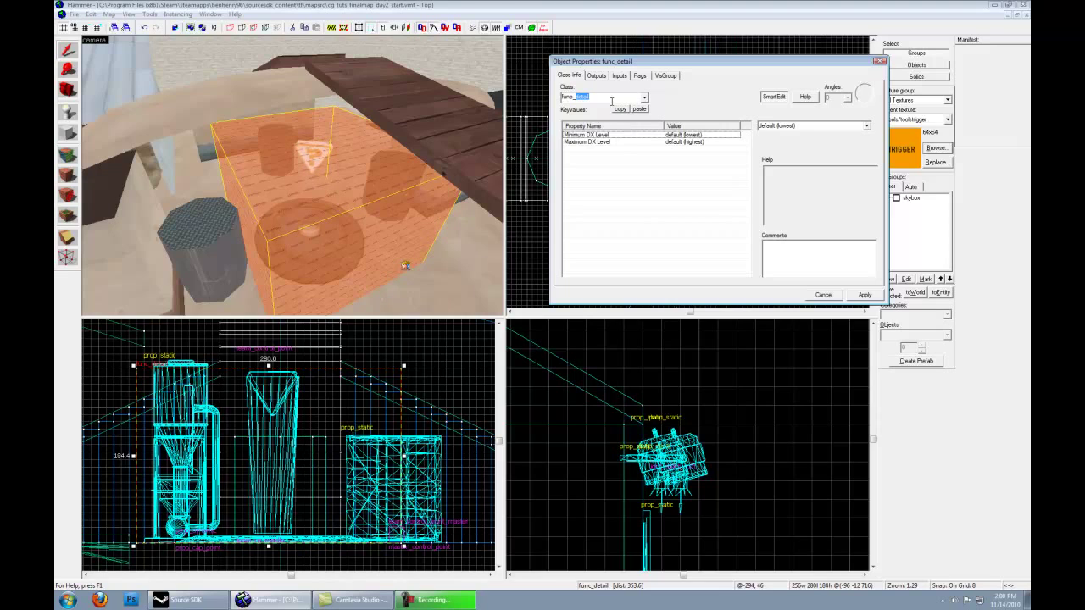
pyautogui.press('BackSpace')
pyautogui.write('c_c')
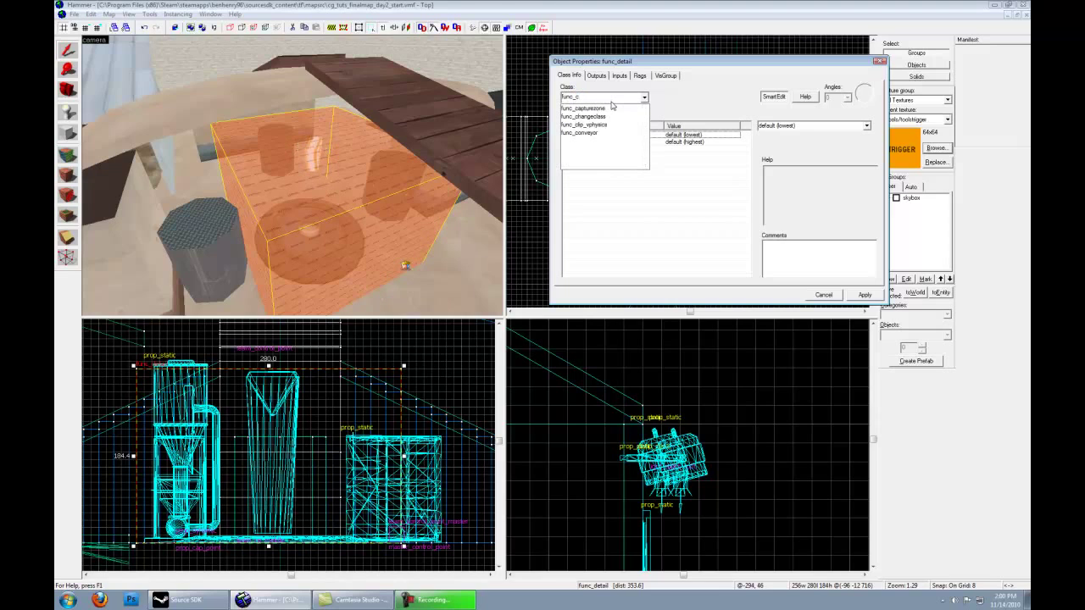
pyautogui.press('BackSpace')
pyautogui.press('BackSpace')
pyautogui.press('BackSpace')
pyautogui.press('BackSpace')
pyautogui.press('BackSpace')
pyautogui.press('BackSpace')
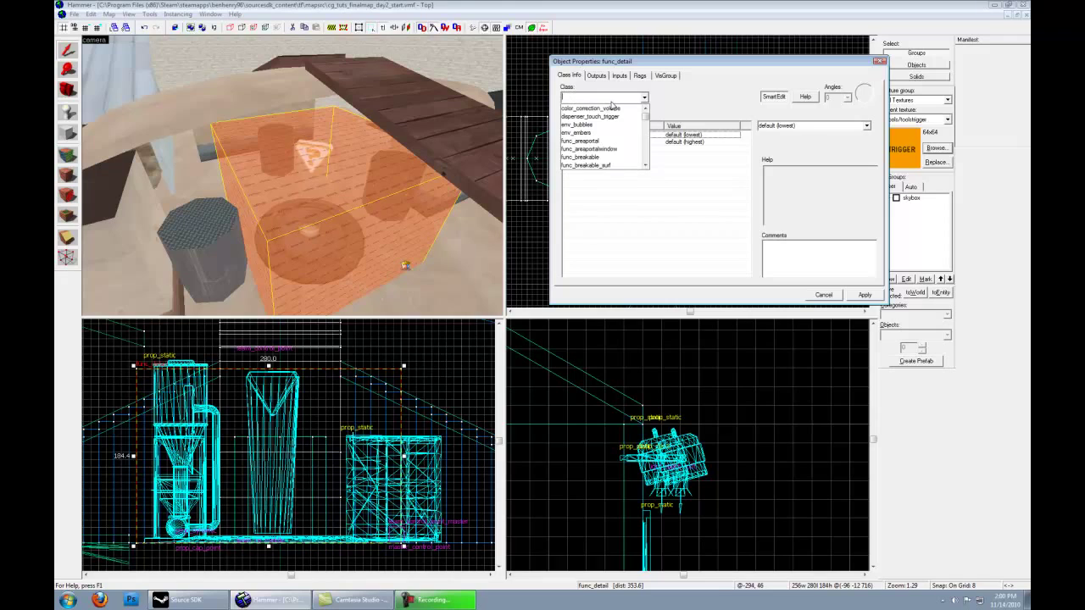
pyautogui.write('cap')
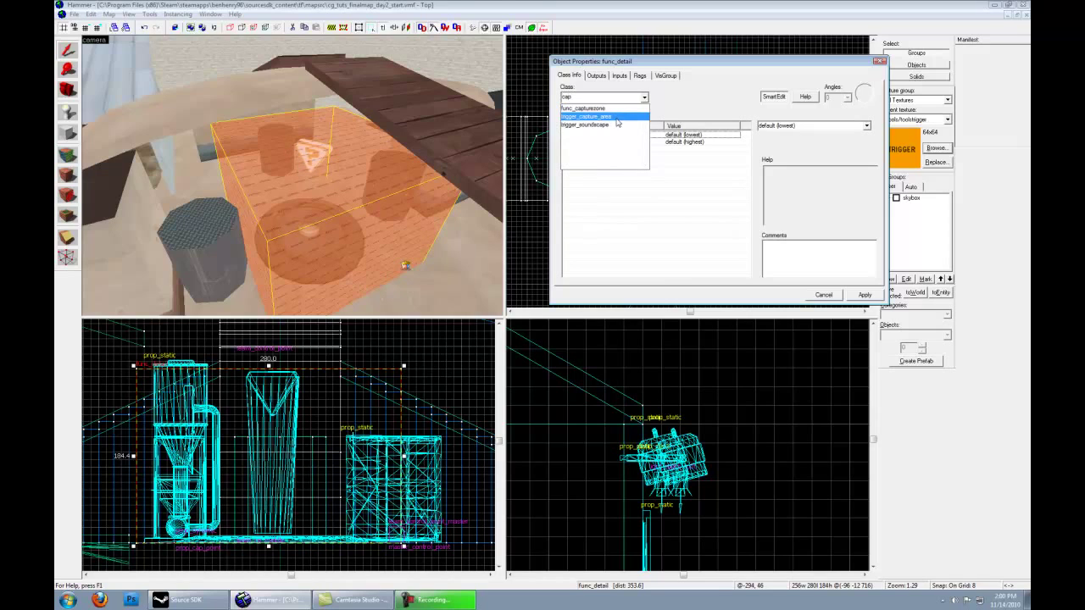
pyautogui.click(615, 117)
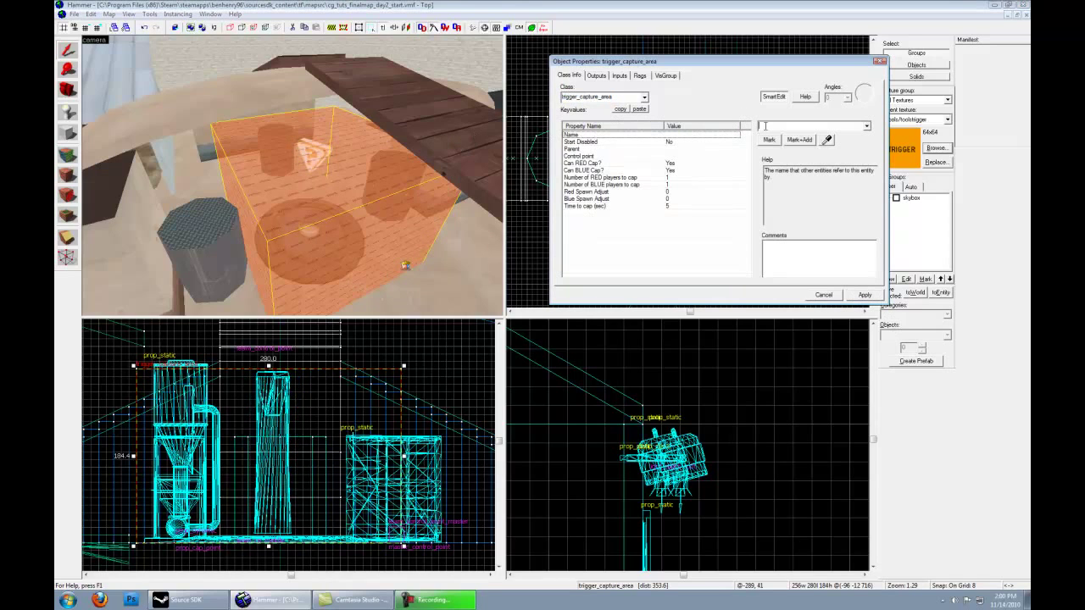
# Name the capture area entity func_cap_area and apply it.
pyautogui.click(765, 126)
pyautogui.write('func_cap_area')
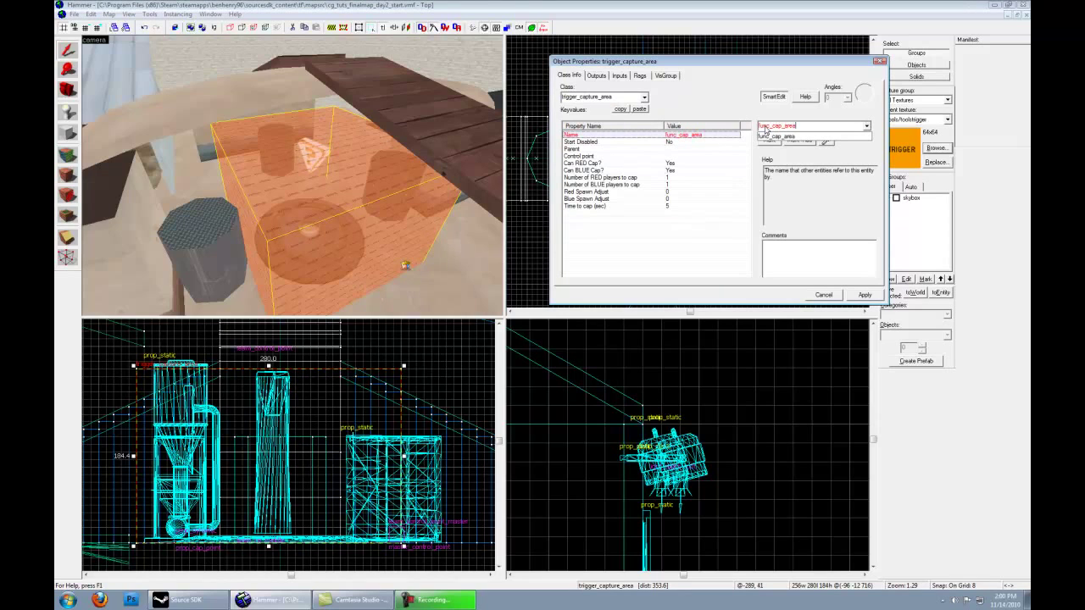
pyautogui.click(746, 115)
pyautogui.click(864, 295)
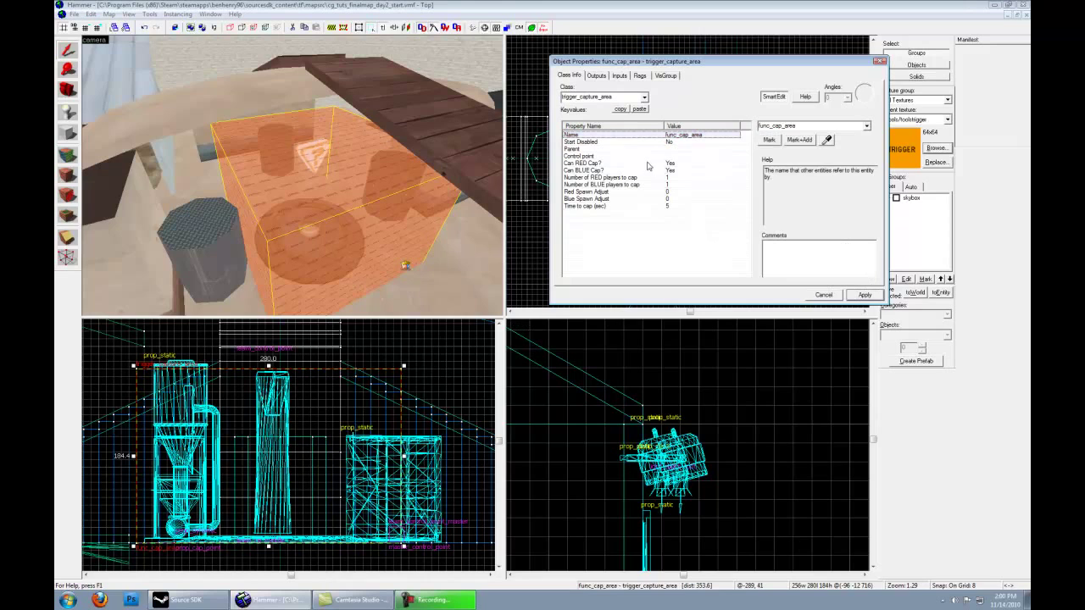
# Link the capture area's Control point property to team_cp_middle by picking the hologram in the 3D view.
pyautogui.click(636, 142)
pyautogui.click(600, 156)
pyautogui.click(829, 141)
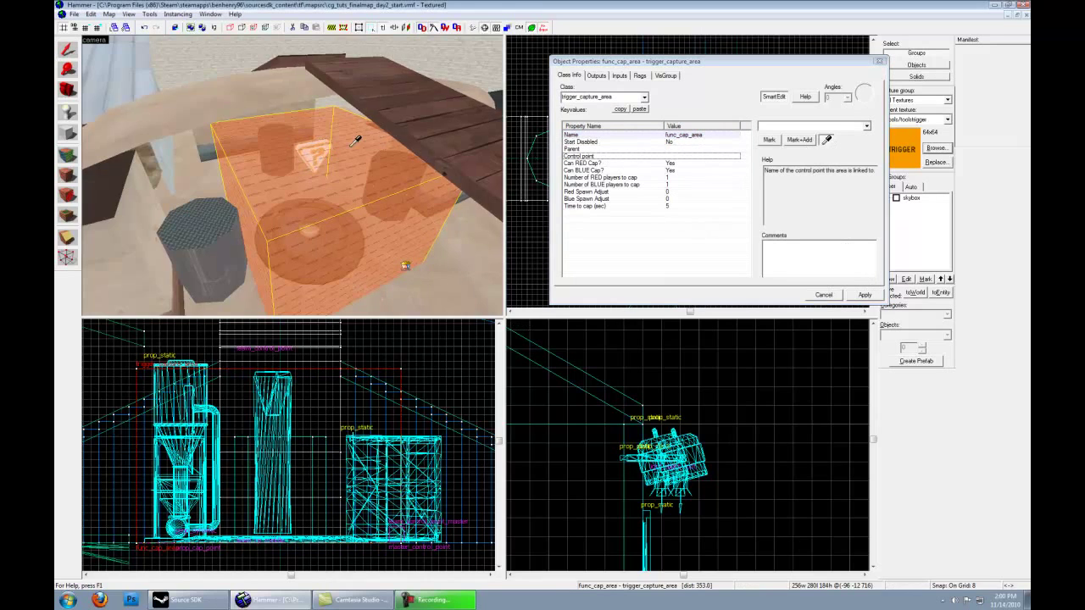
pyautogui.scroll(5, 360, 137)
pyautogui.click(383, 91)
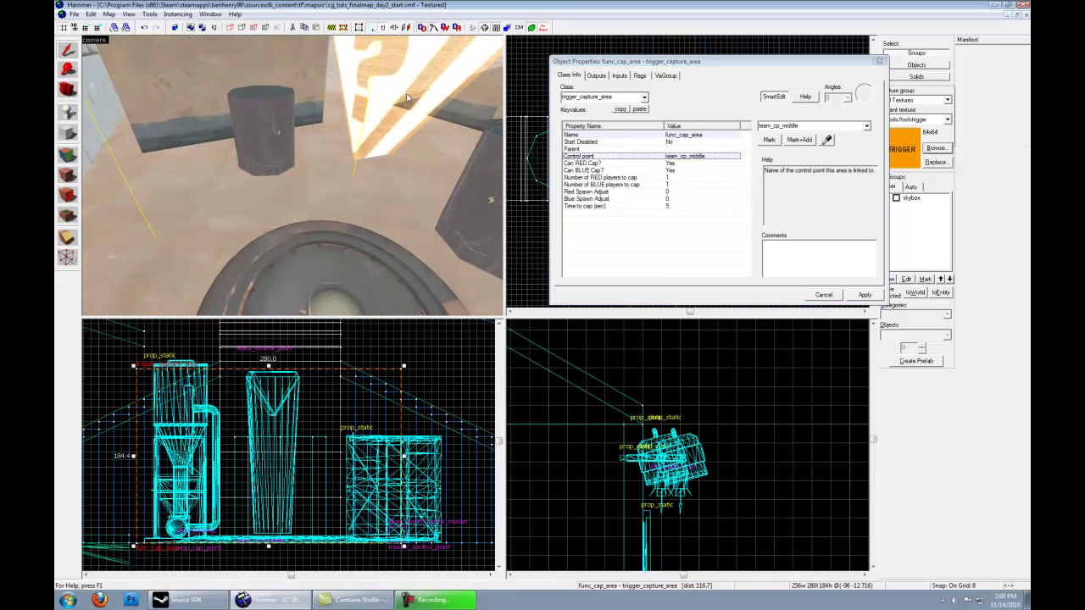
pyautogui.scroll(-5, 292, 176)
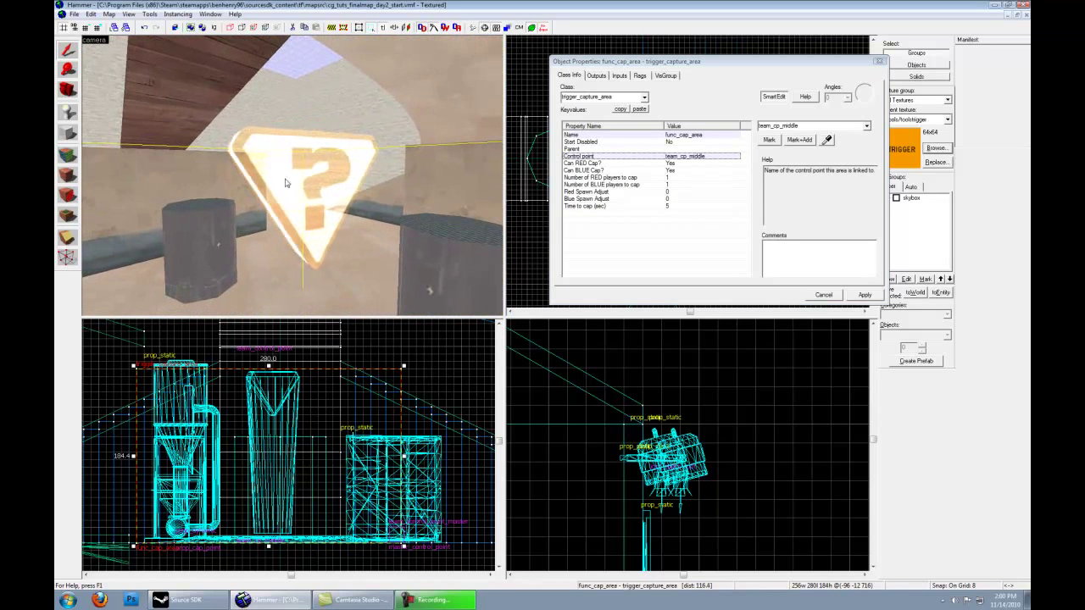
pyautogui.press('s')
pyautogui.press('z')
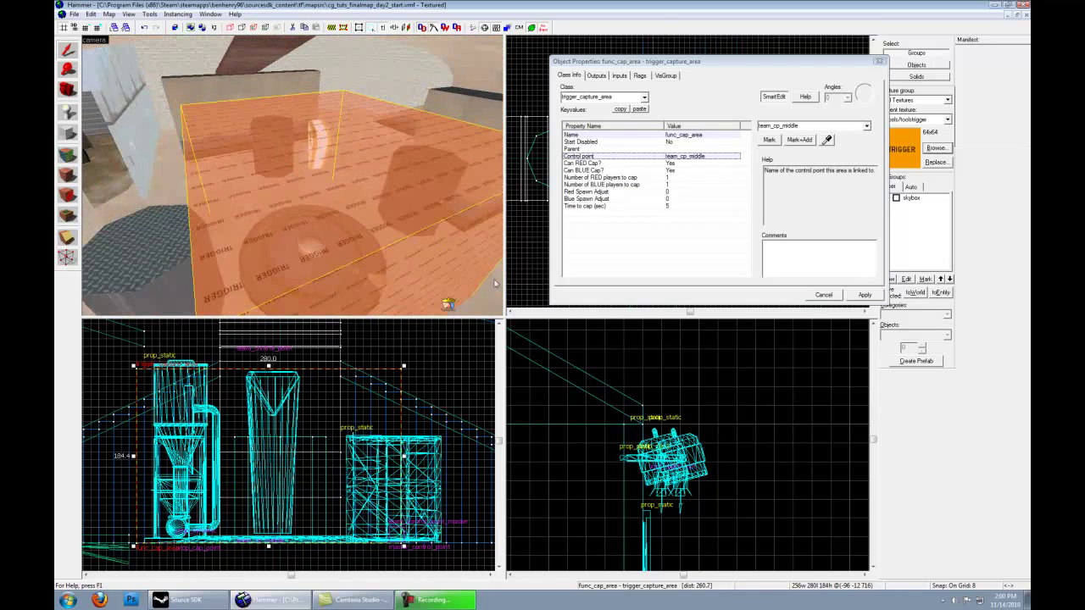
# Review the capture area's cap settings, set its Time to cap to 15 seconds, and apply the change.
pyautogui.click(597, 163)
pyautogui.click(616, 170)
pyautogui.click(625, 178)
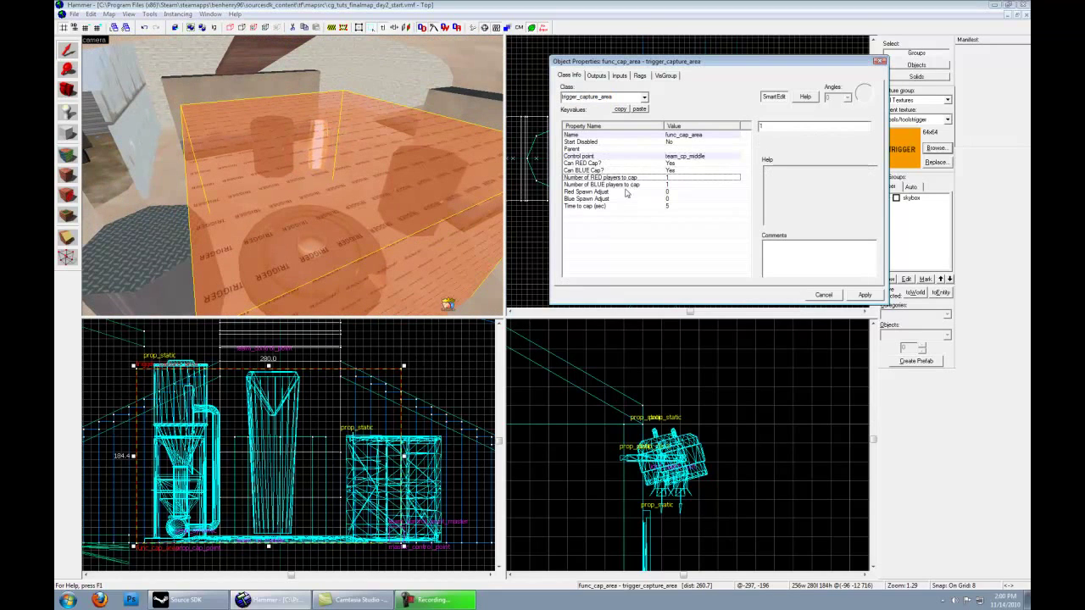
pyautogui.click(621, 185)
pyautogui.click(599, 208)
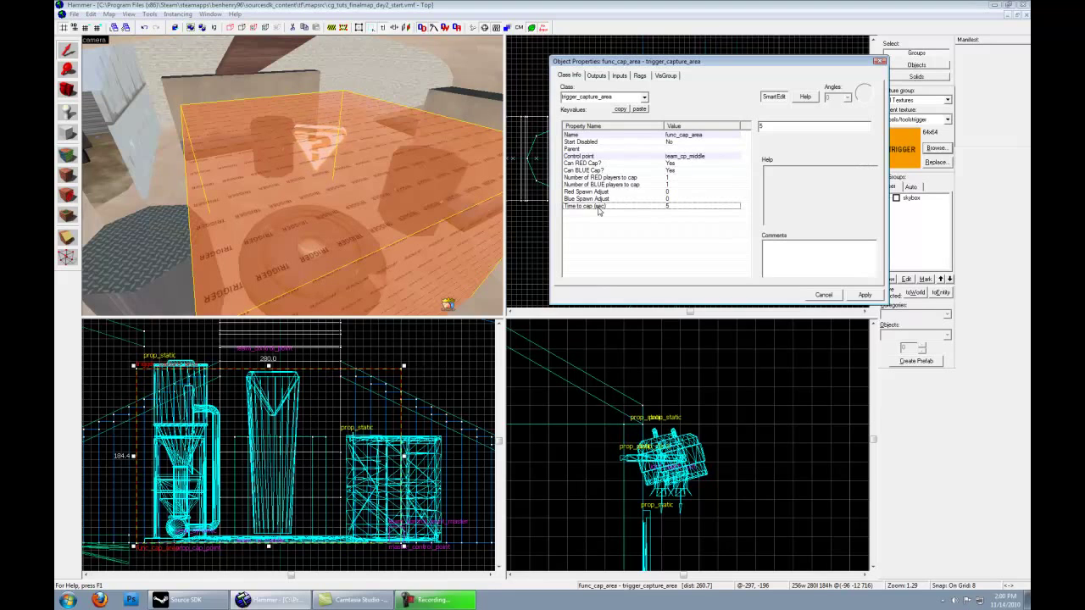
pyautogui.scroll(-5, 428, 188)
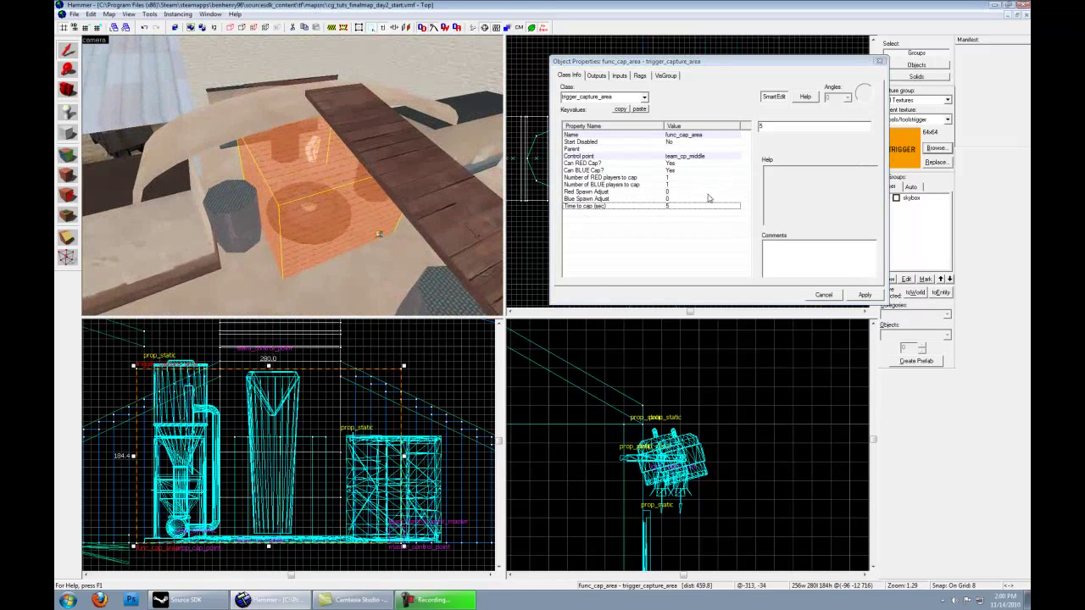
pyautogui.doubleClick(771, 125)
pyautogui.write('1')
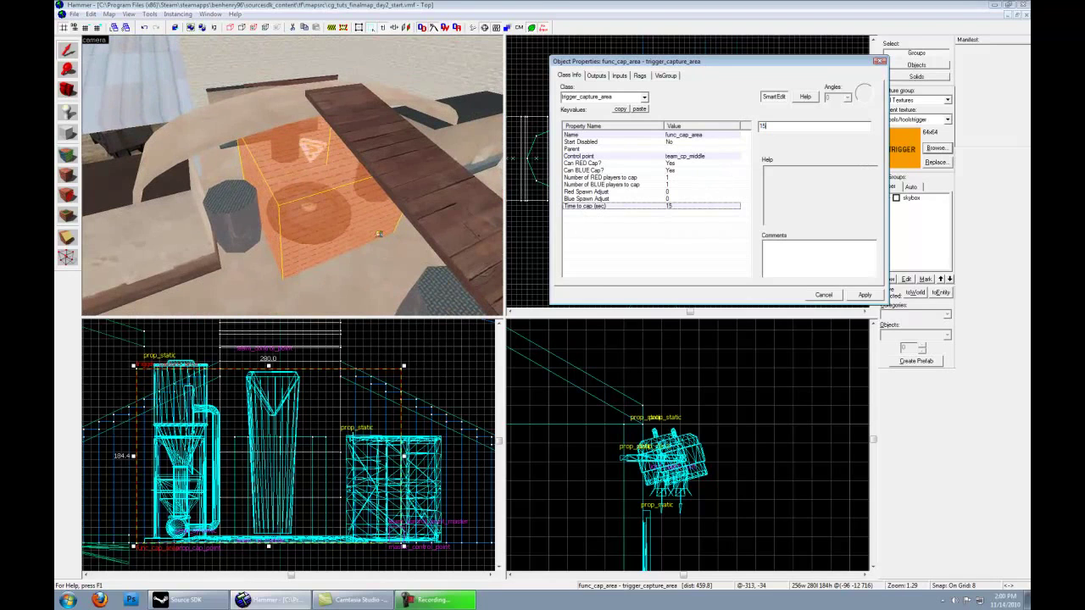
pyautogui.click(867, 295)
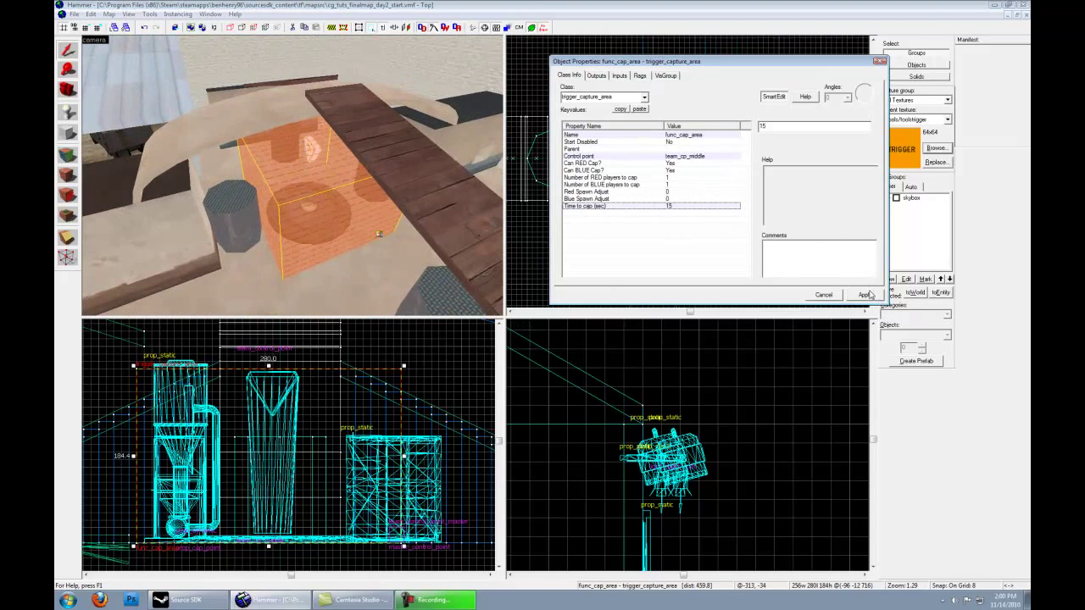
pyautogui.click(880, 62)
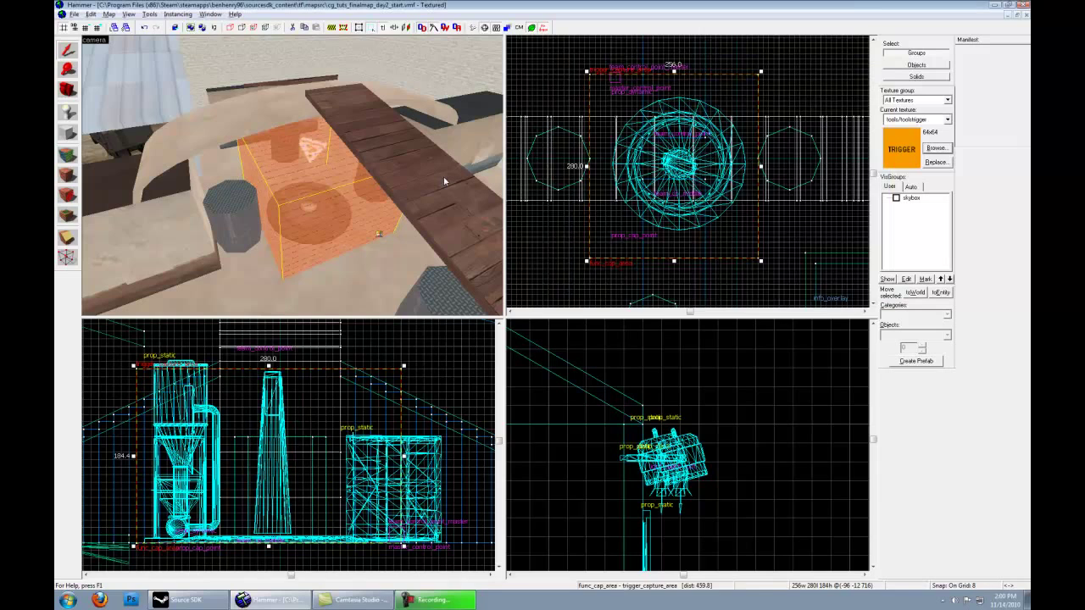
# Add an OnCapTeam1 output to the capture area and target prop_cap_point by picking the base prop in the 3D view.
pyautogui.hotkey('alt', 'Return')
pyautogui.click(597, 75)
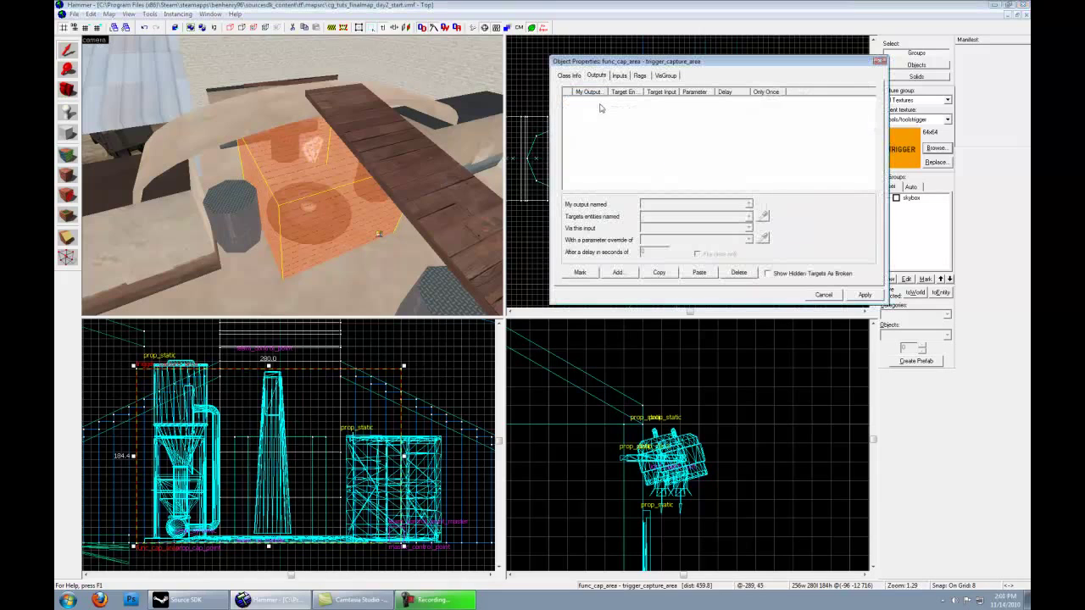
pyautogui.click(617, 272)
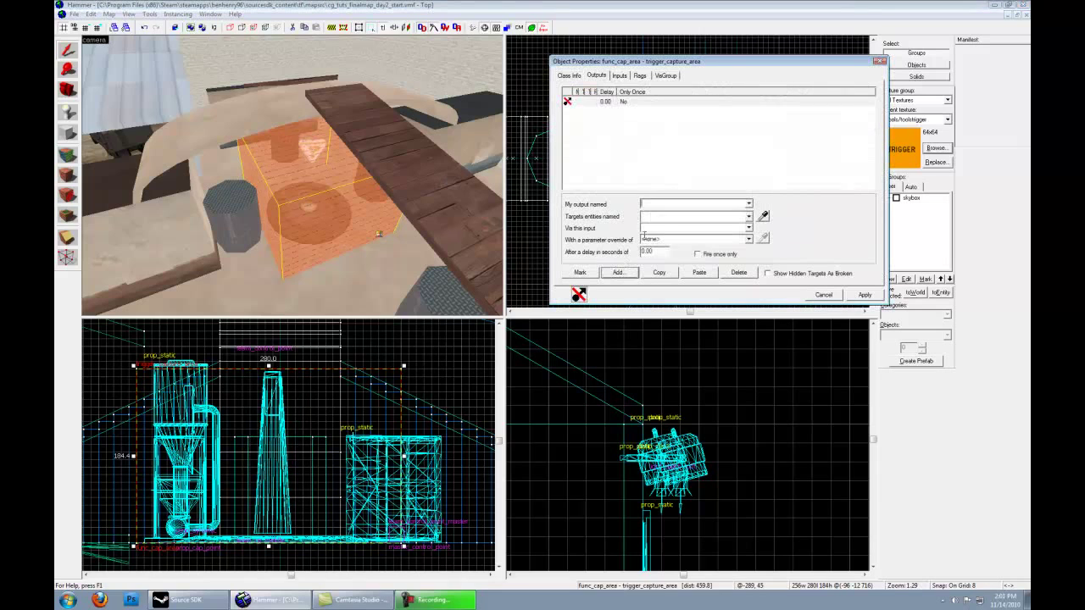
pyautogui.click(749, 204)
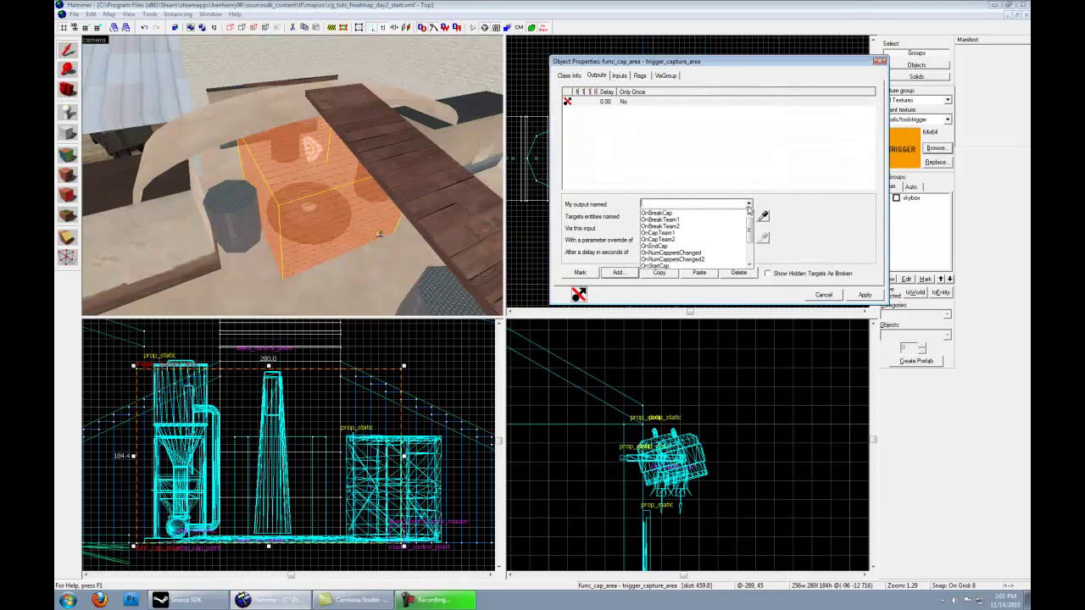
pyautogui.click(705, 233)
pyautogui.click(748, 218)
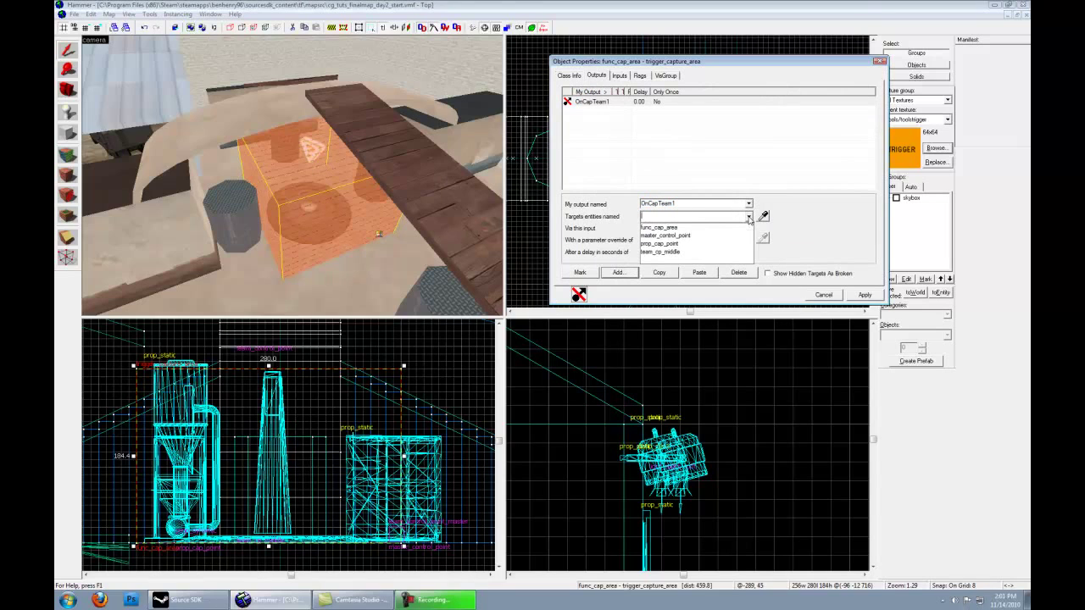
pyautogui.click(749, 219)
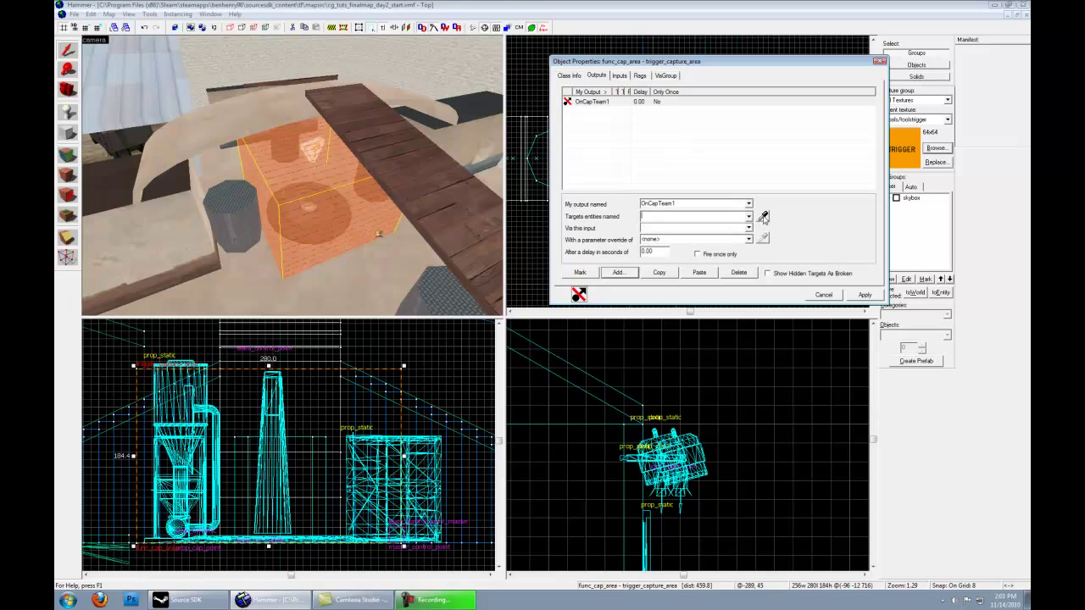
pyautogui.click(764, 218)
pyautogui.scroll(4, 330, 241)
pyautogui.click(320, 254)
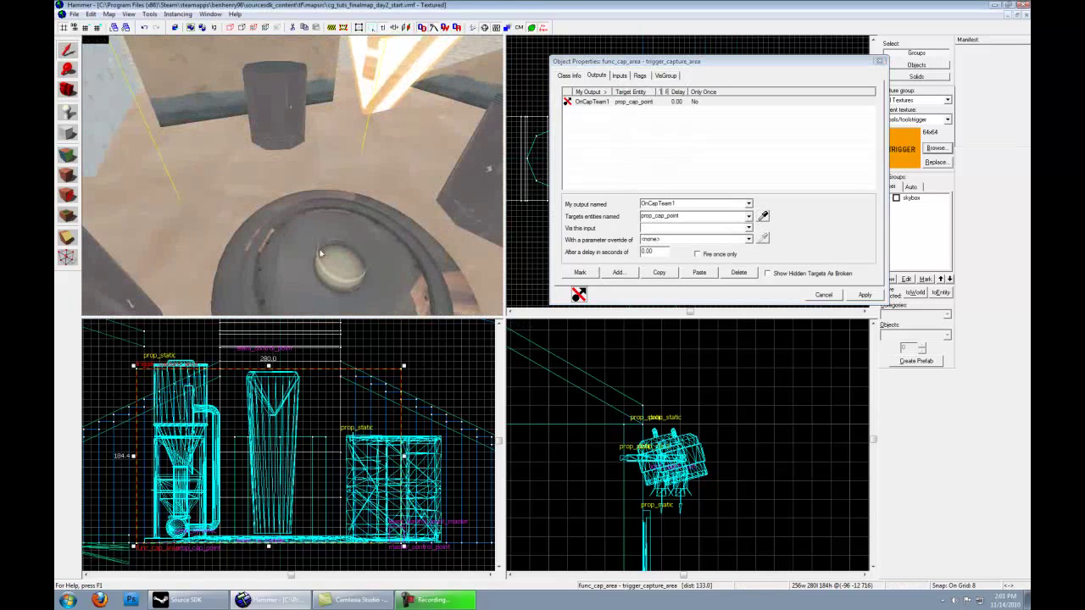
# Set the OnCapTeam1 output's input to Skin with a parameter override of 01 and apply it.
pyautogui.scroll(-5, 321, 253)
pyautogui.click(651, 229)
pyautogui.write('Skin')
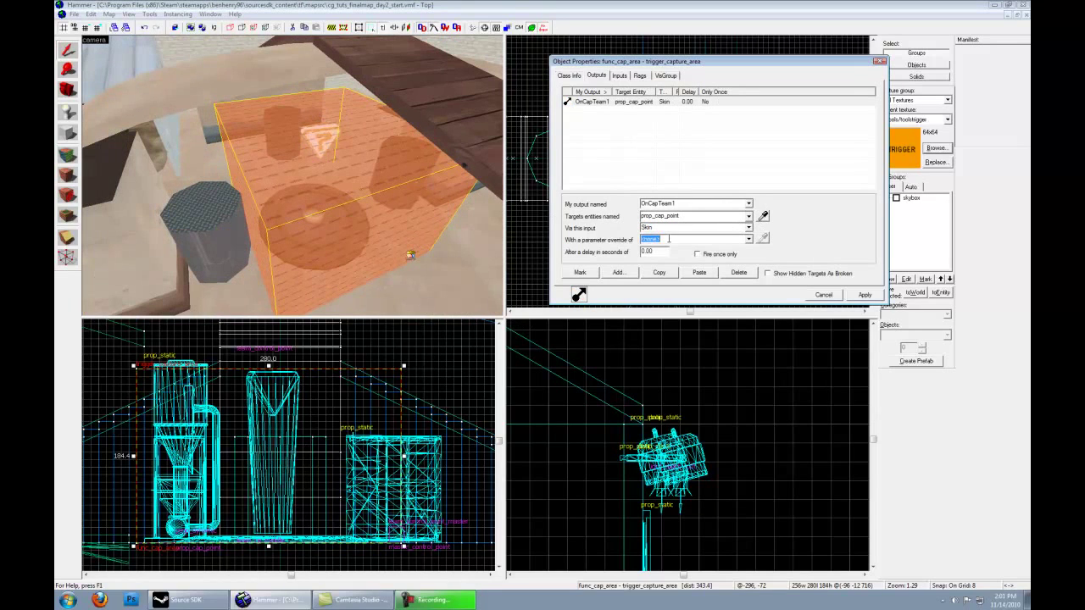
pyautogui.write('01')
pyautogui.click(865, 294)
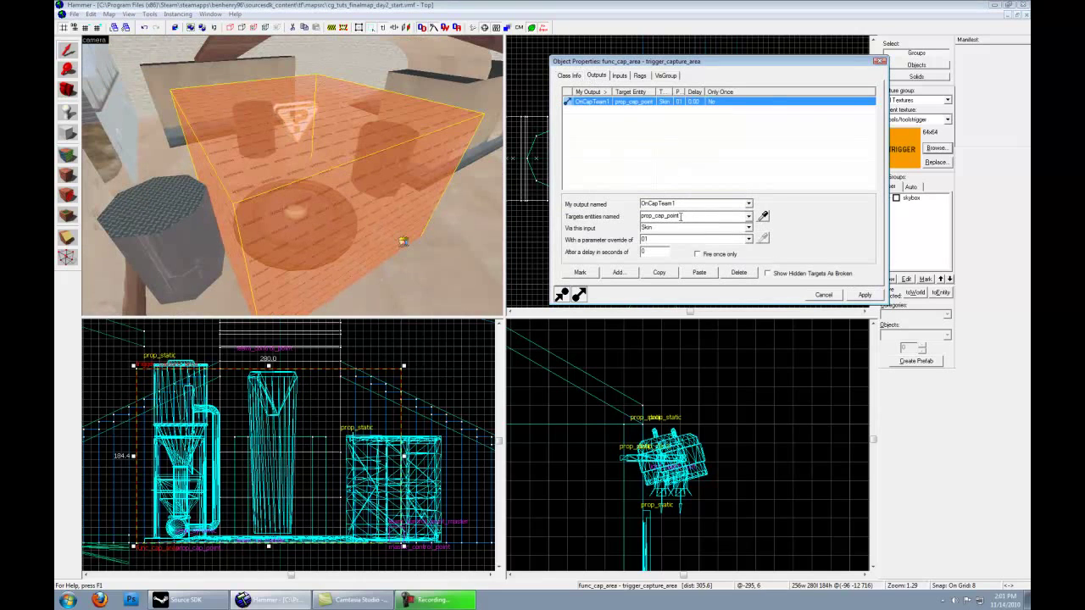
pyautogui.doubleClick(657, 239)
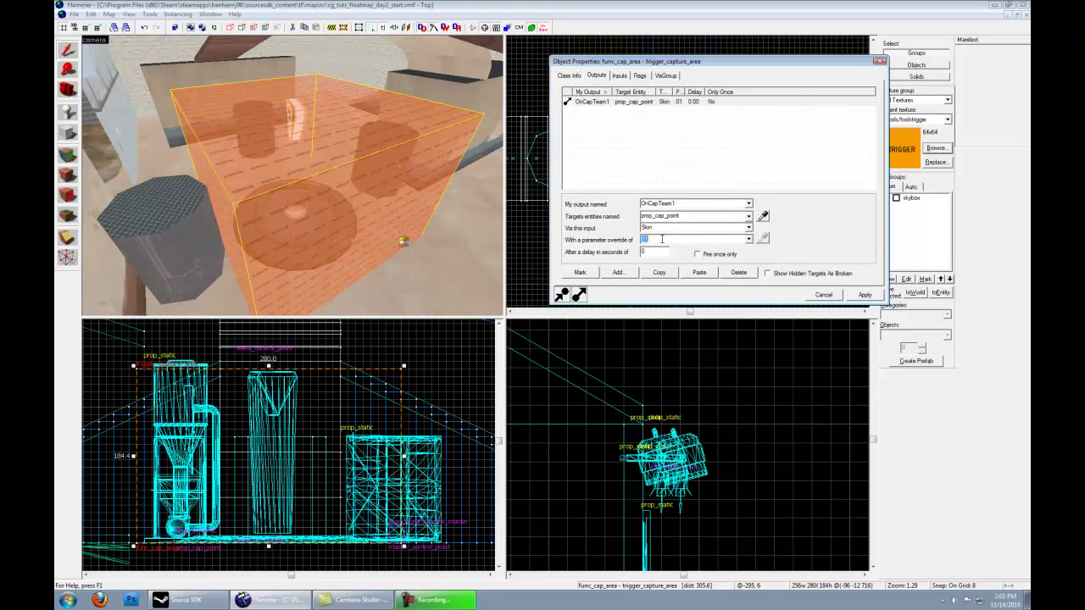
pyautogui.click(865, 296)
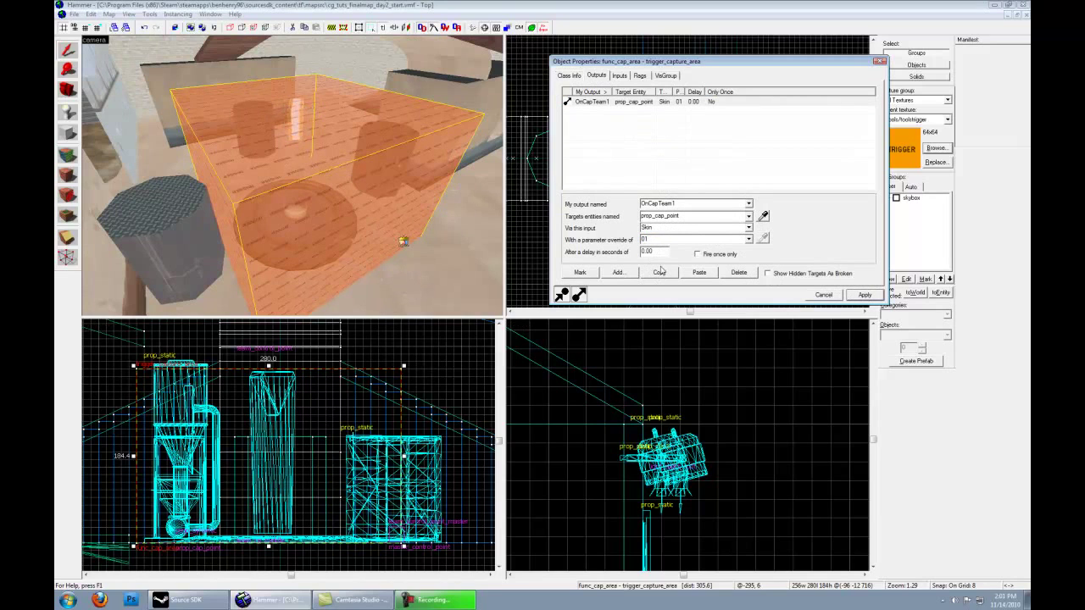
# Add an OnCapTeam2 output targeting prop_cap_point via the Skin input with a parameter override of 02.
pyautogui.click(617, 272)
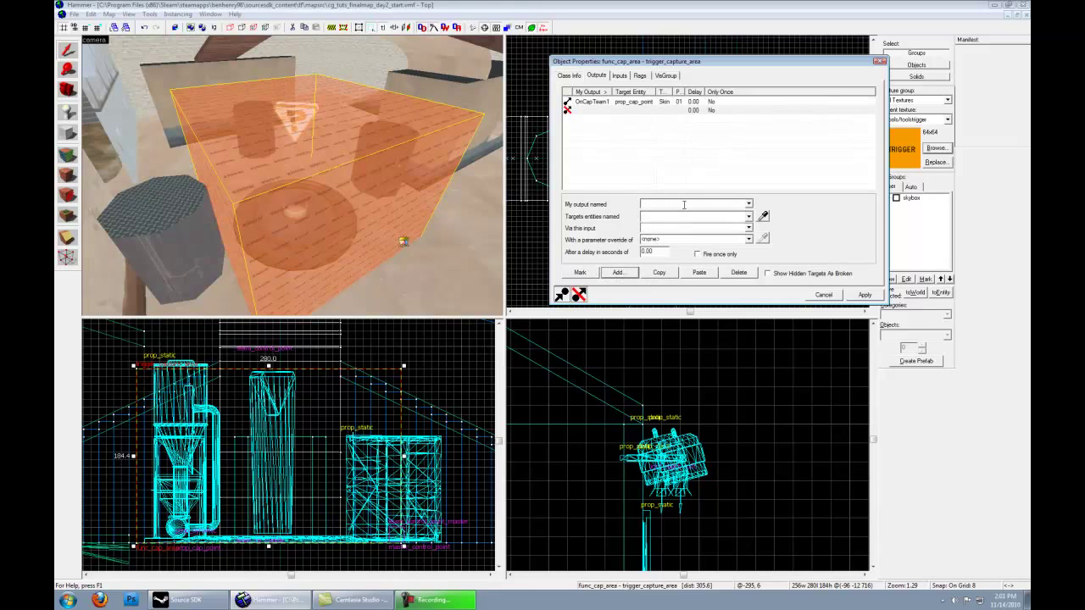
pyautogui.write('OnCapTeam2')
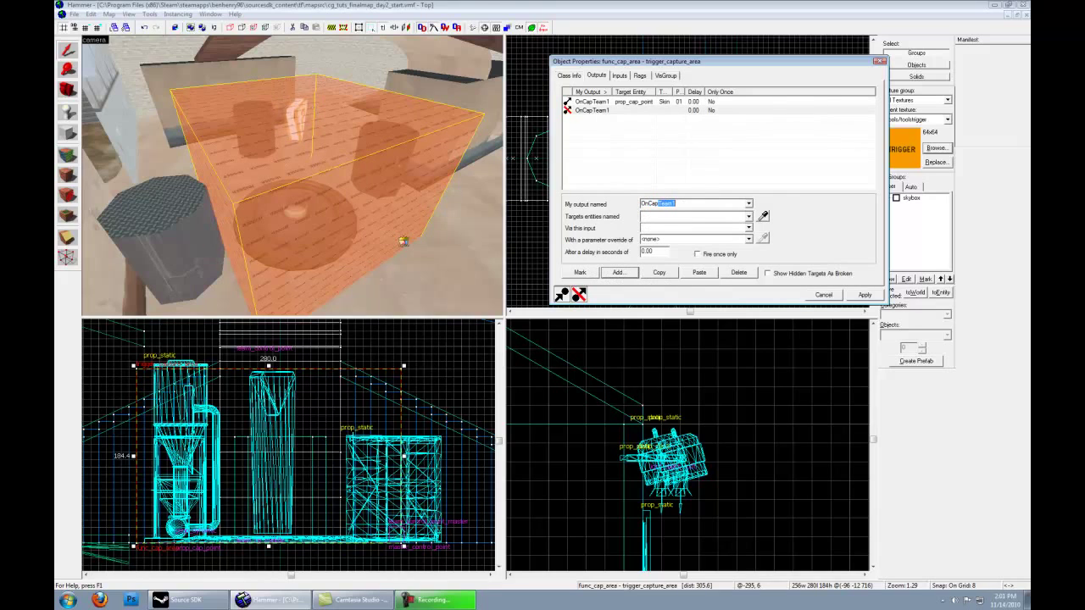
pyautogui.press('Return')
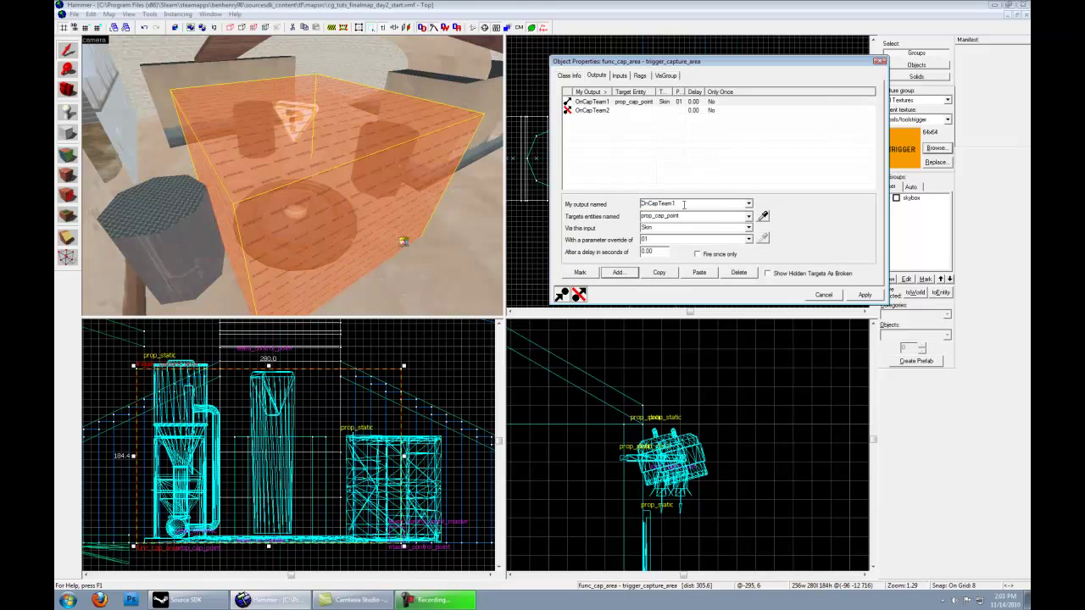
pyautogui.click(632, 110)
pyautogui.click(655, 214)
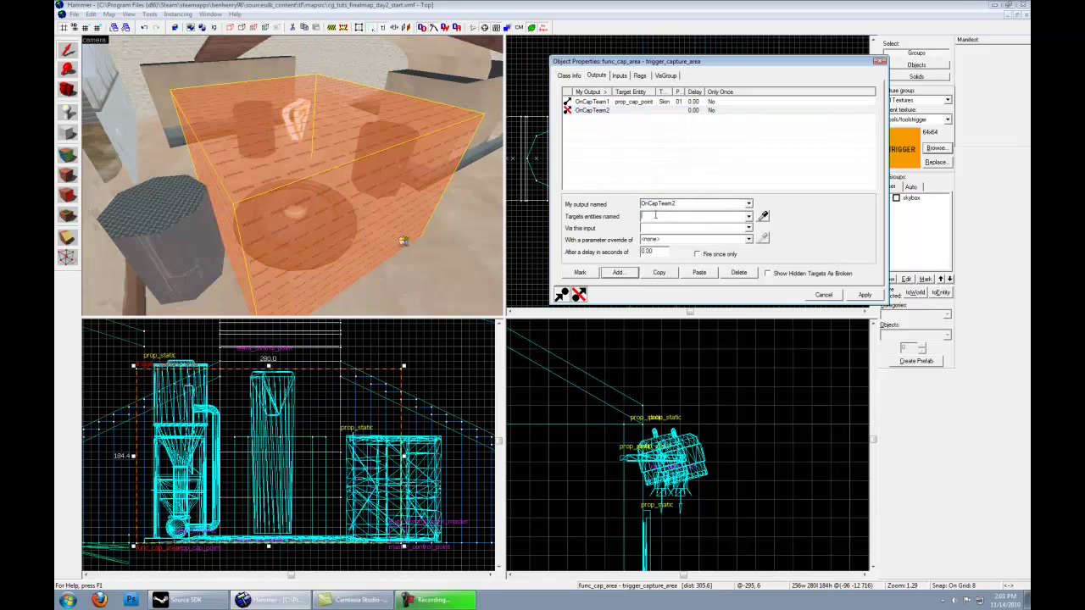
pyautogui.write('prop')
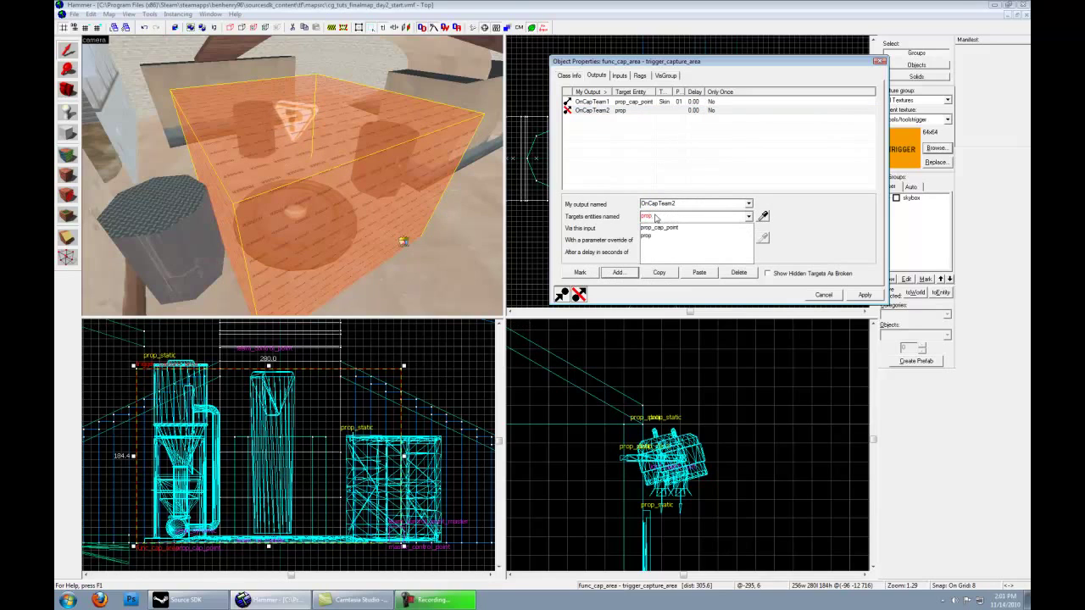
pyautogui.click(659, 227)
pyautogui.click(665, 226)
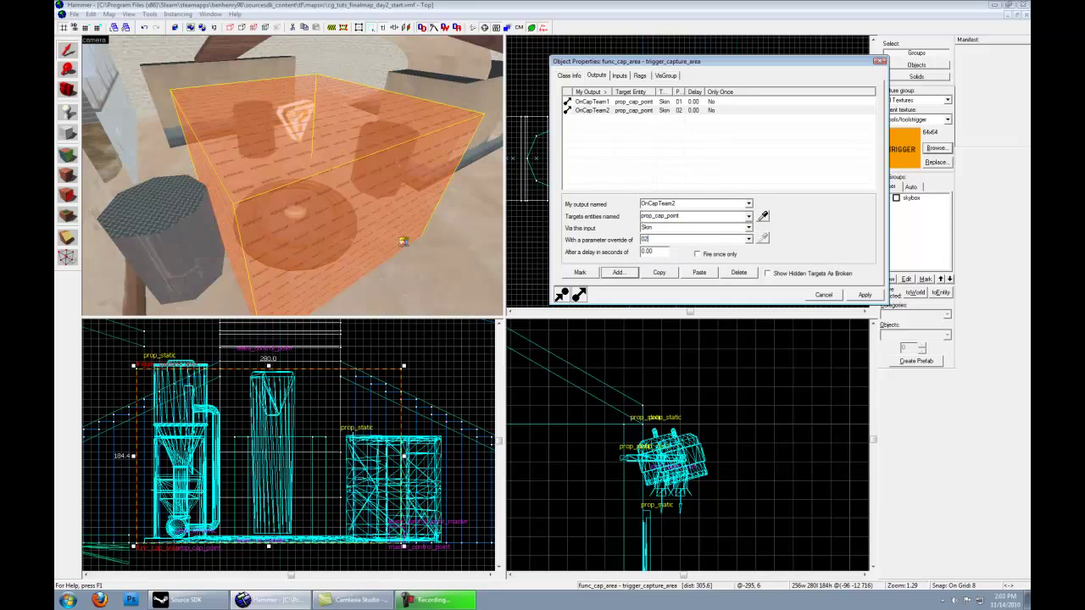
# Set the Skin parameter override to 1 for OnCapTeam1 and 2 for OnCapTeam2, and apply the outputs.
pyautogui.click(698, 271)
pyautogui.doubleClick(641, 239)
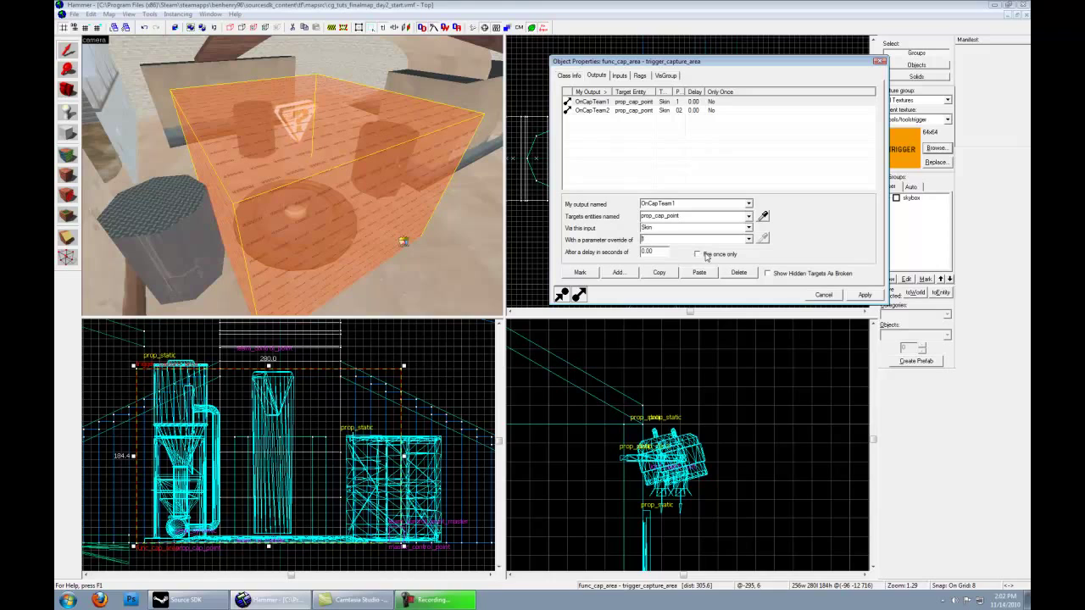
pyautogui.click(667, 111)
pyautogui.doubleClick(644, 239)
pyautogui.write('2')
pyautogui.click(864, 295)
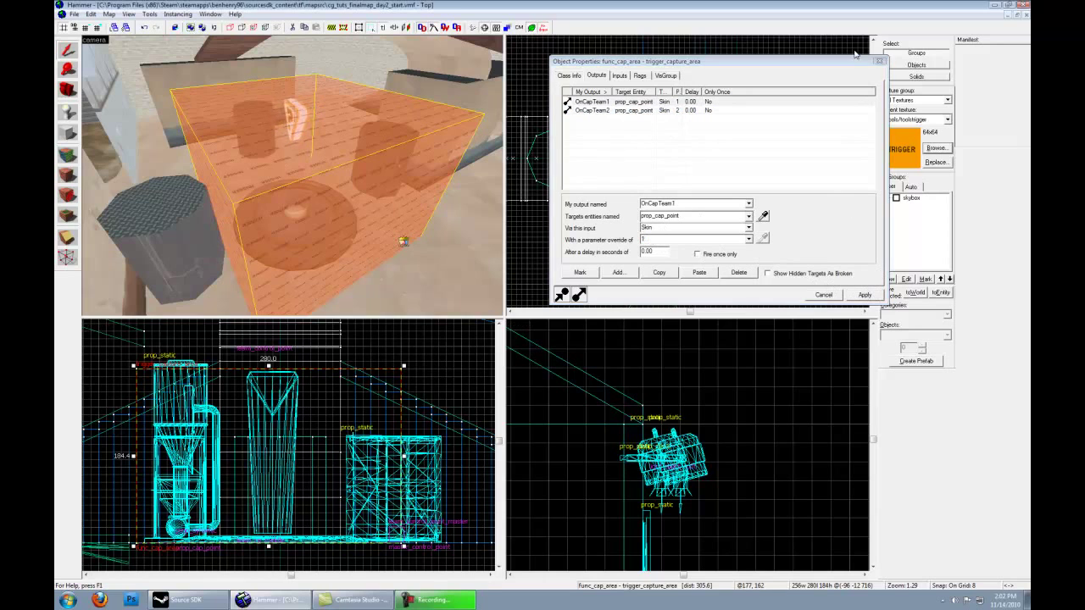
# Close the capture area's properties and save the map.
pyautogui.click(880, 61)
pyautogui.click(74, 14)
pyautogui.click(103, 61)
# Examine the capture area, the control point base and the surrounding floor from several angles in the 3D view.
pyautogui.press('z')
pyautogui.press('s')
pyautogui.press('d')
pyautogui.press('w')
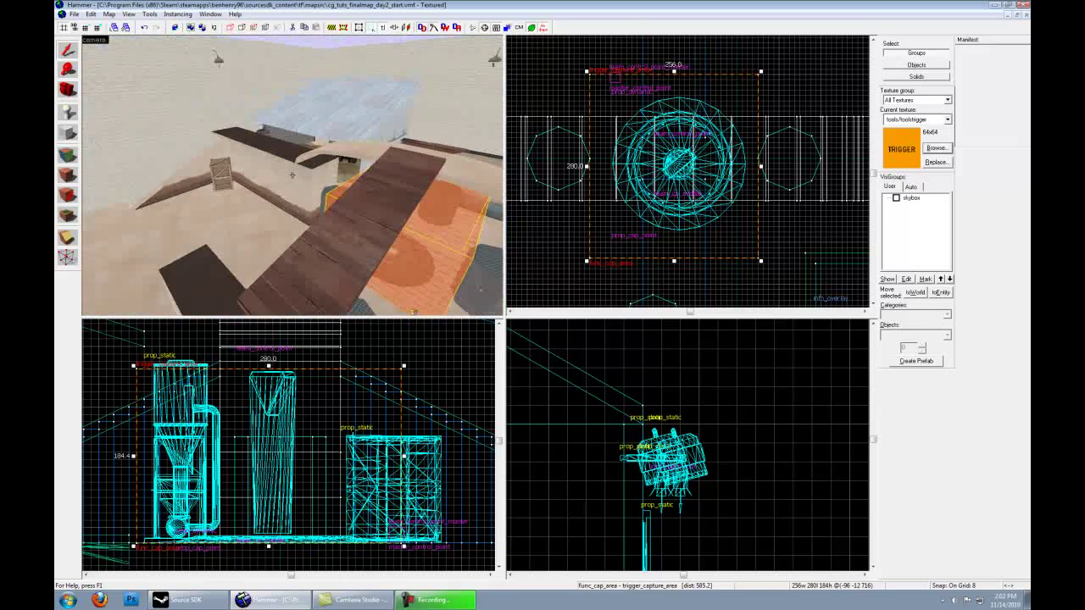
pyautogui.press('a')
pyautogui.press('w')
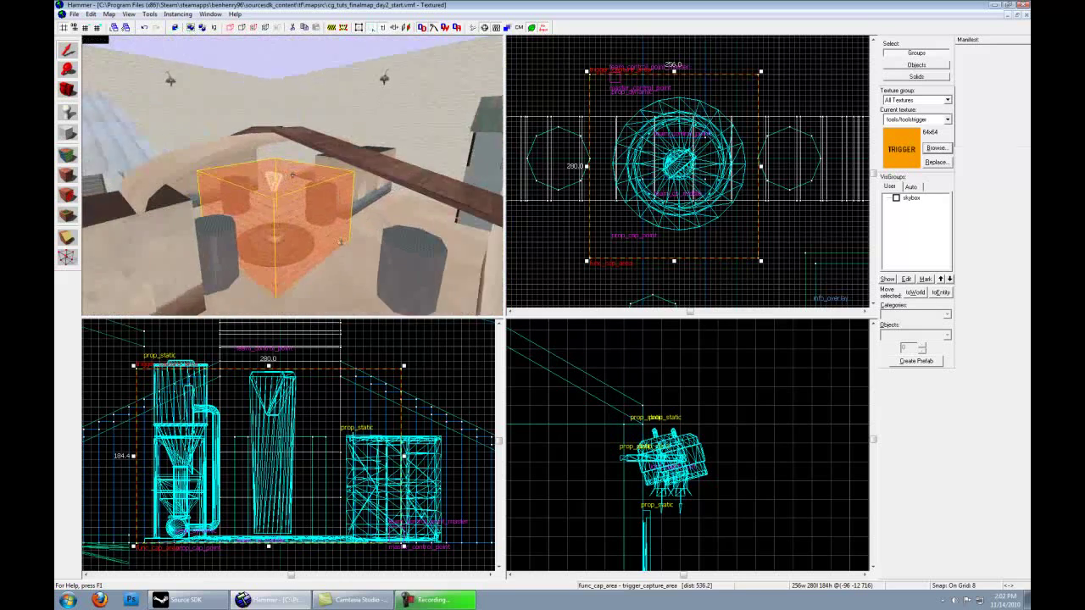
pyautogui.press('w')
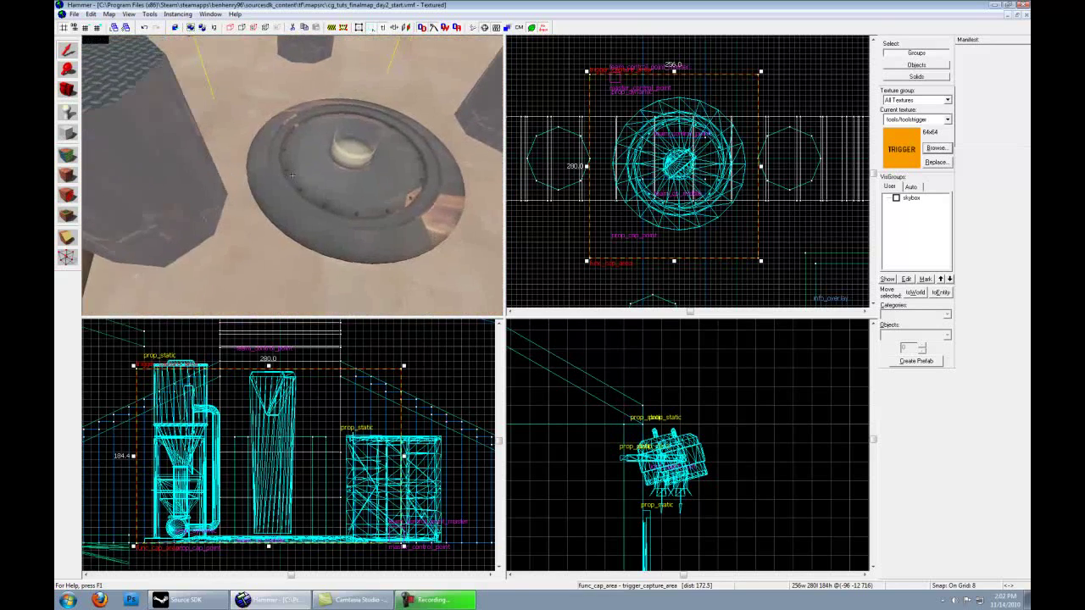
pyautogui.press('s')
pyautogui.press('w')
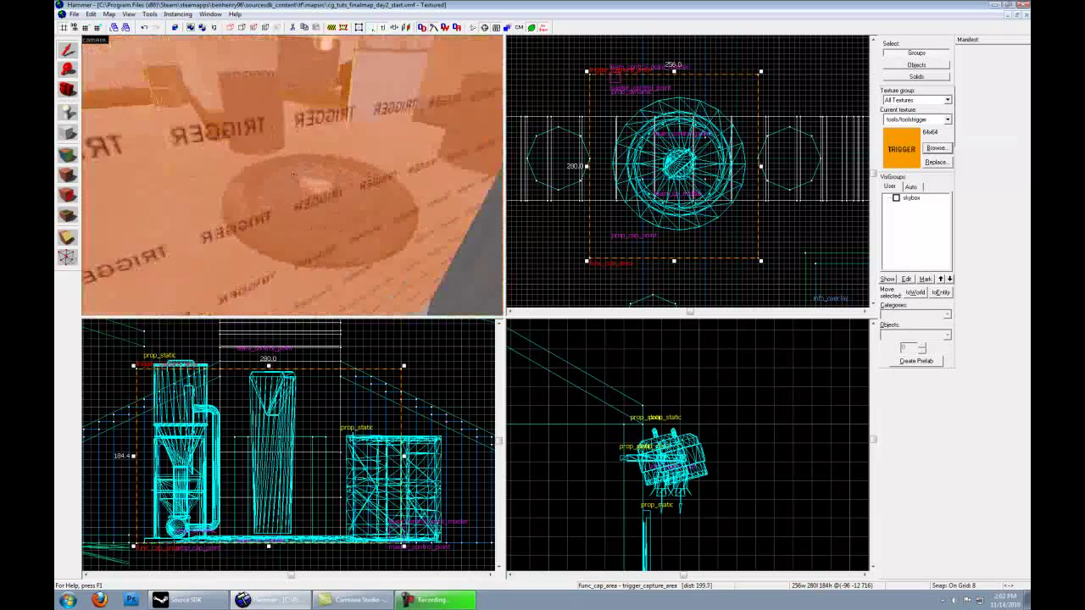
pyautogui.press('s')
pyautogui.press('s')
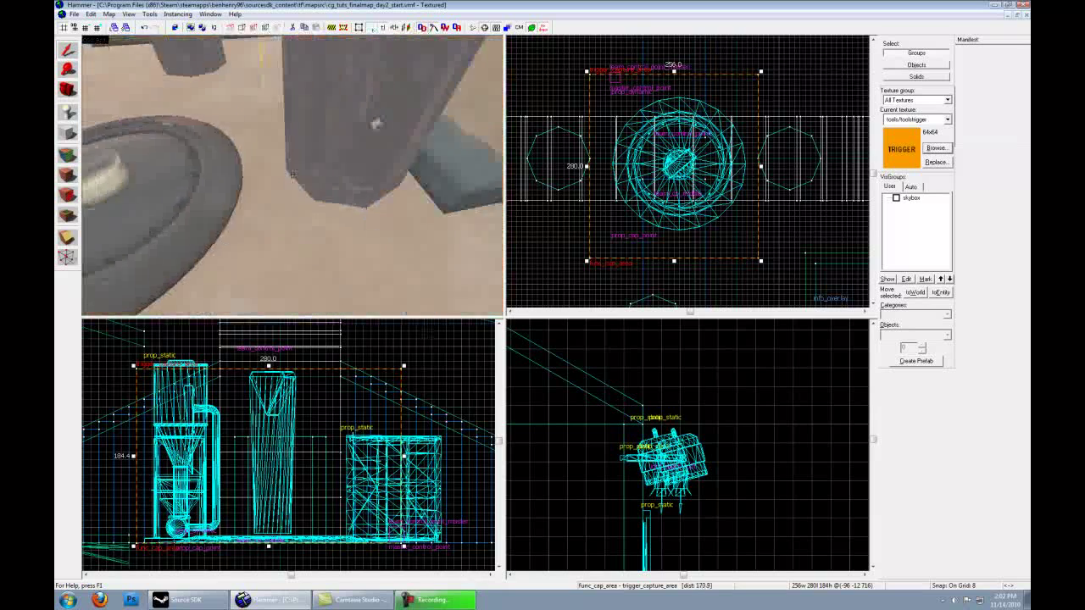
pyautogui.press('s')
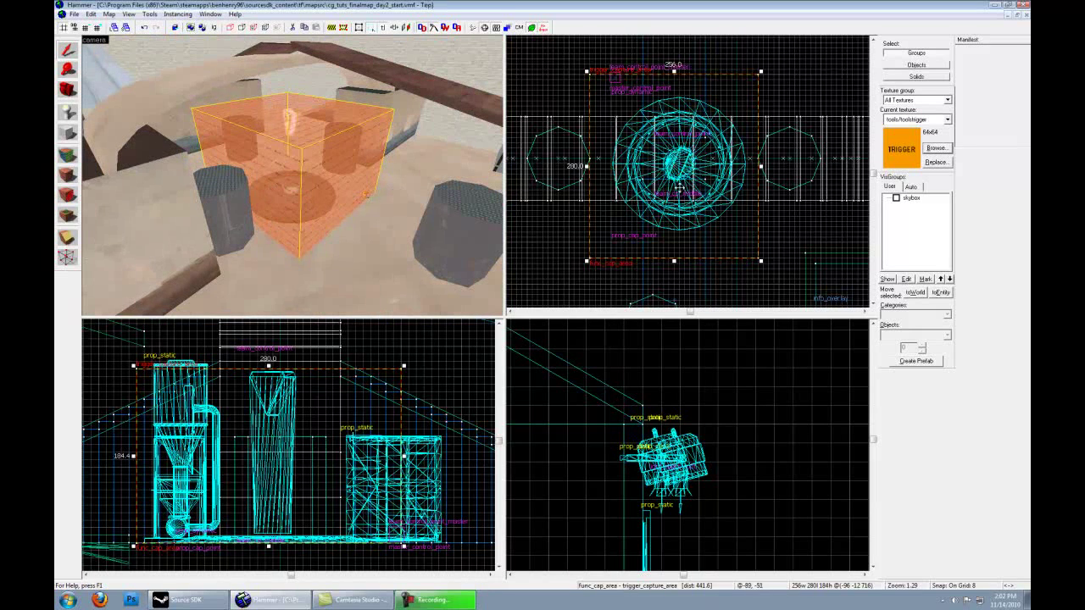
# Create a thin hazard-striped block, 8 x 280 x 8 units, along one long edge of the capture area at floor level.
pyautogui.press('Escape')
pyautogui.hotkey('shift', 'b')
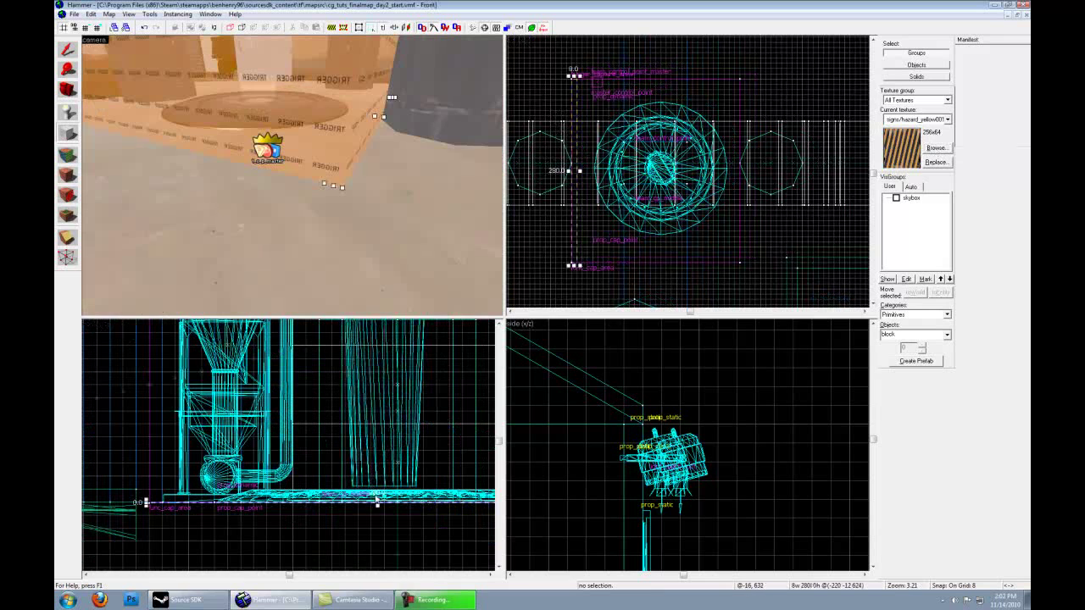
pyautogui.moveTo(377, 502); pyautogui.dragTo(381, 490)
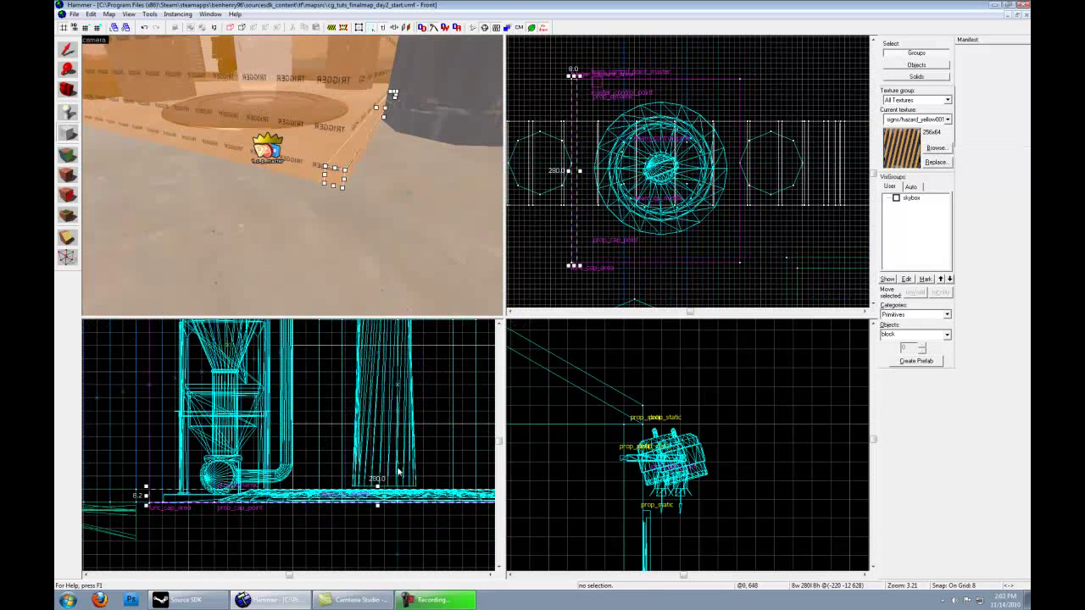
pyautogui.press('Escape')
pyautogui.click(392, 94)
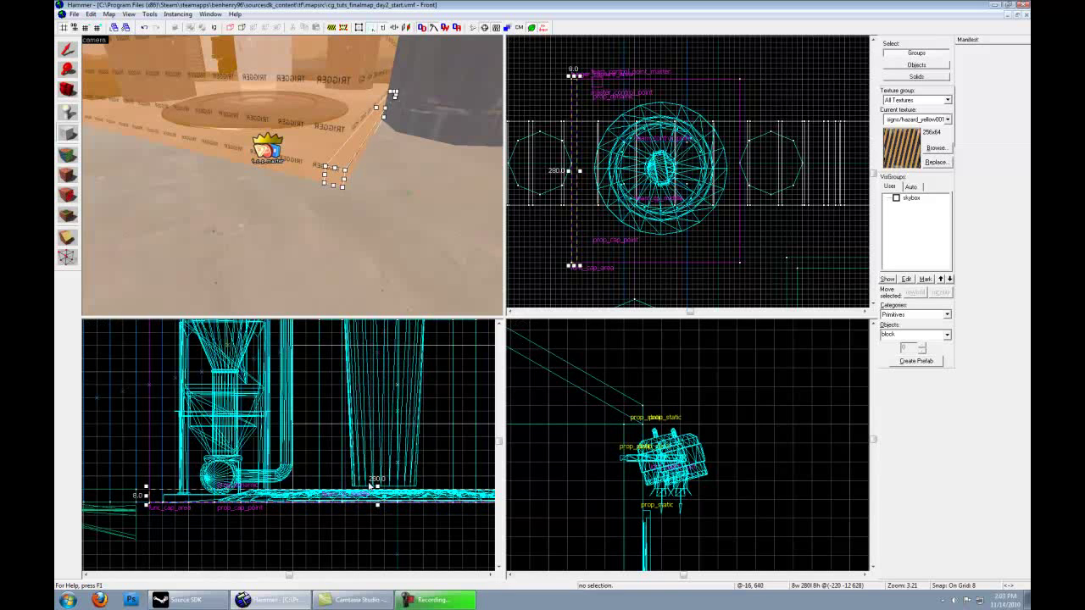
pyautogui.press('Return')
# Select the hazard strip block and pick the yellow-black props/hazardstrip001a texture for it.
pyautogui.click(70, 48)
pyautogui.moveTo(280, 178)
pyautogui.mouseDown()
pyautogui.moveTo(289, 195)
pyautogui.moveTo(297, 170)
pyautogui.moveTo(296, 179)
pyautogui.mouseUp()
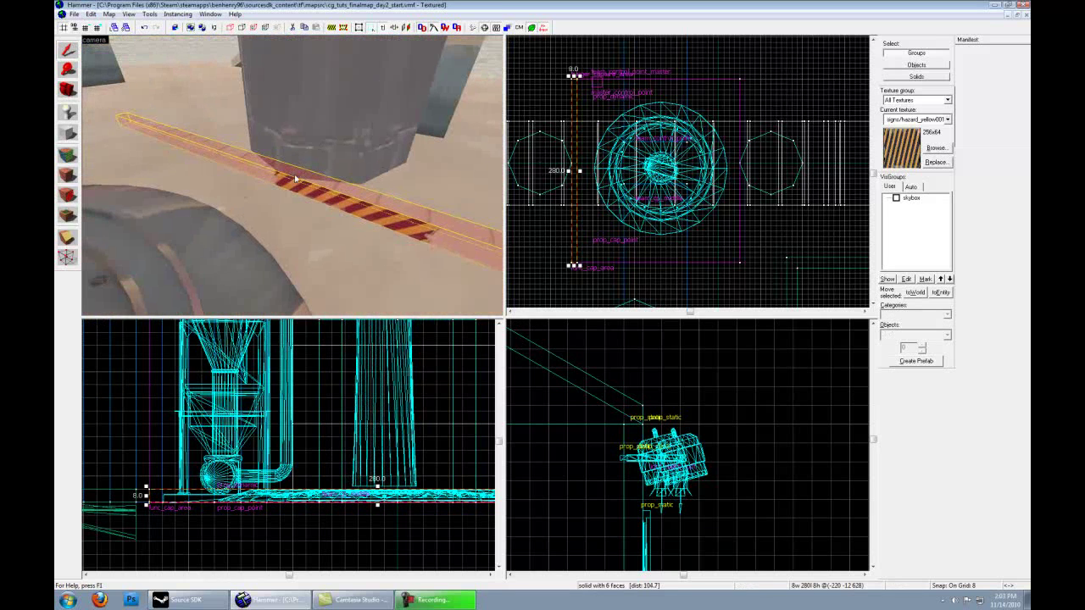
pyautogui.click(935, 148)
pyautogui.click(419, 93)
pyautogui.click(242, 575)
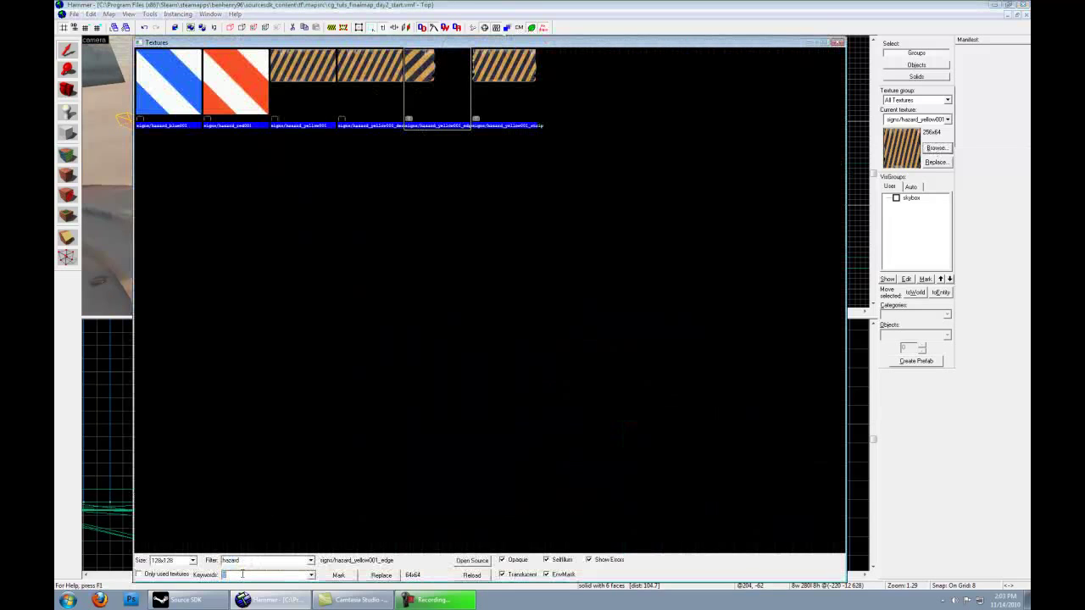
pyautogui.click(165, 97)
pyautogui.doubleClick(163, 86)
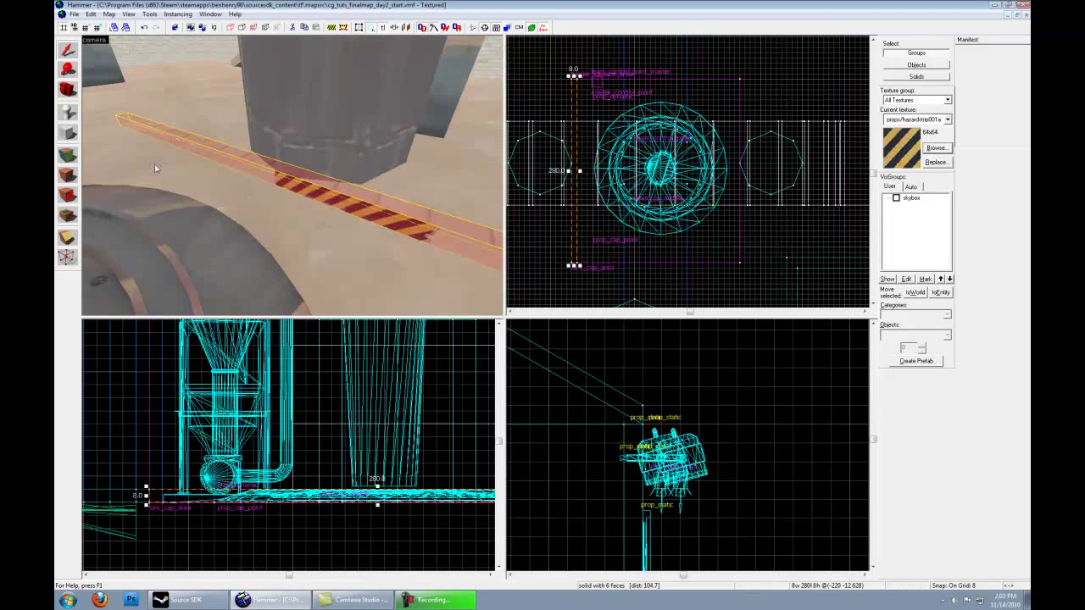
# Copy the hazard strip to the capture area's opposite long edge and line both short edges with 240 x 8 x 8 unit strips.
pyautogui.moveTo(272, 200); pyautogui.dragTo(475, 220)
pyautogui.moveTo(575, 170); pyautogui.dragTo(717, 162)
pyautogui.moveTo(717, 76)
pyautogui.mouseDown()
pyautogui.moveTo(716, 258)
pyautogui.moveTo(560, 261)
pyautogui.moveTo(596, 80)
pyautogui.mouseUp()
pyautogui.press('z')
pyautogui.press('w')
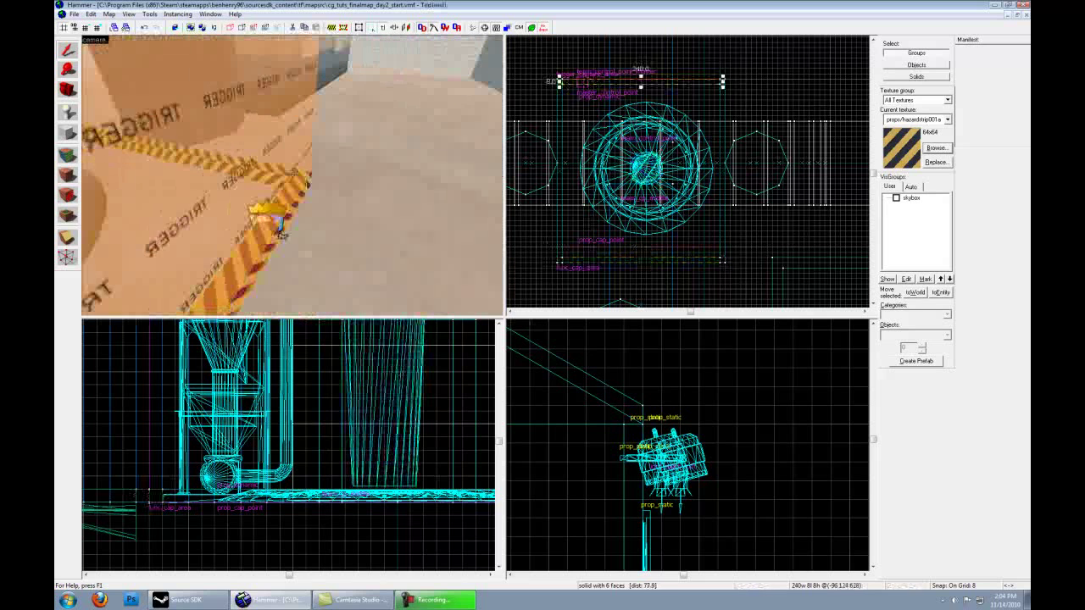
pyautogui.press('s')
pyautogui.press('w')
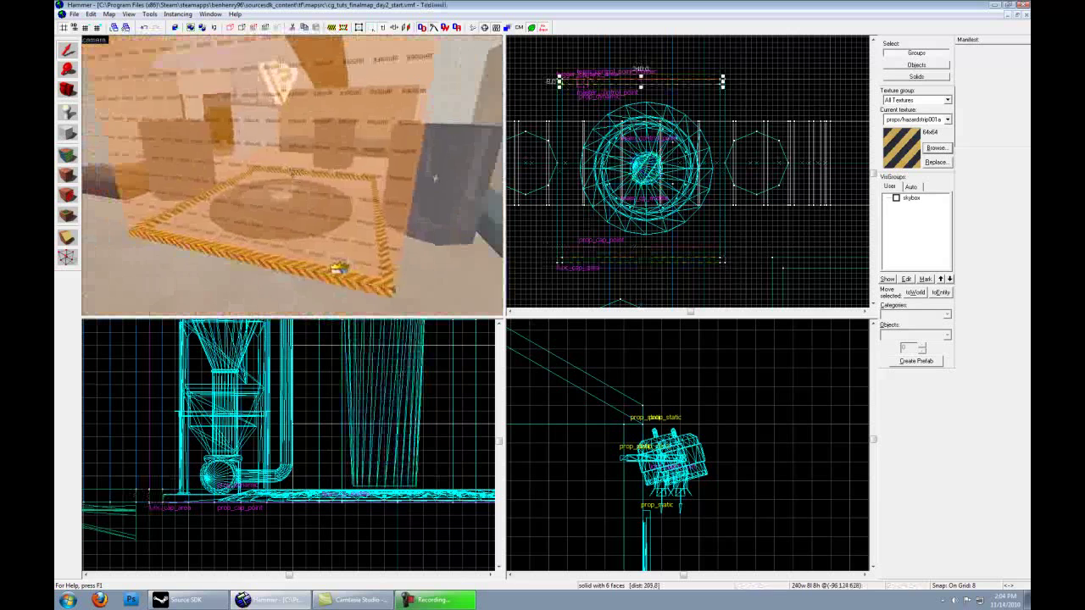
pyautogui.press('w')
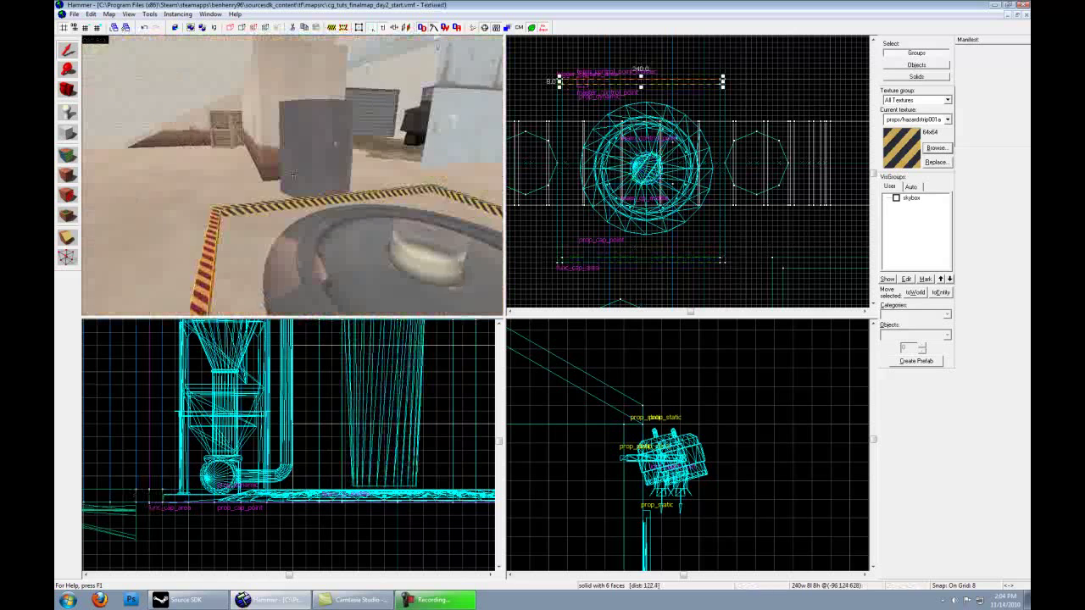
pyautogui.press('z')
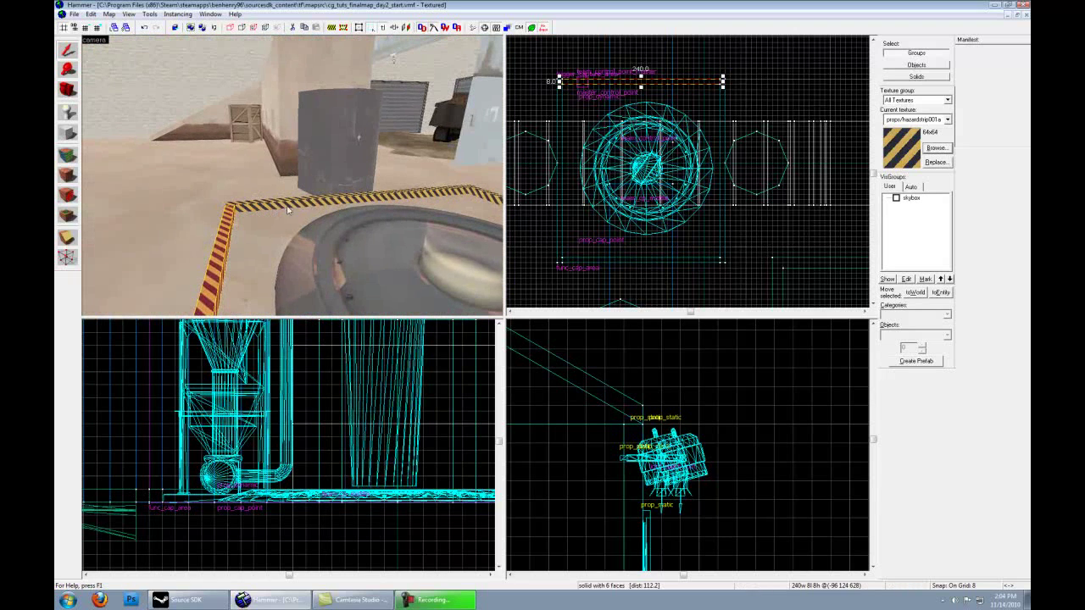
# Raise the control point base and its hologram together by one 8-unit grid step.
pyautogui.click(358, 257)
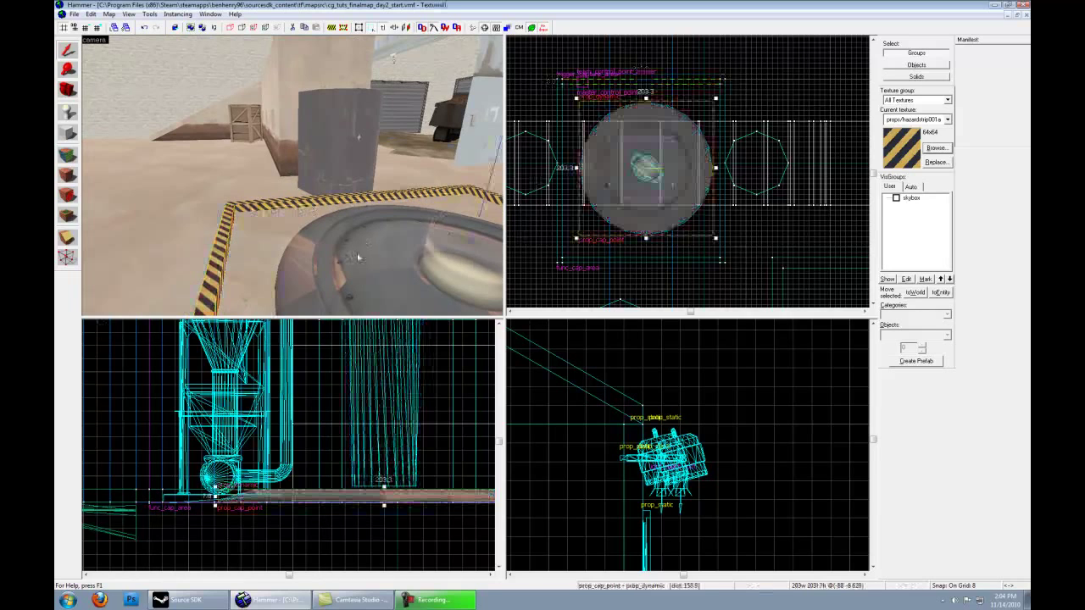
pyautogui.keyDown('ctrl'); pyautogui.click(462, 239); pyautogui.keyUp('ctrl')
pyautogui.moveTo(374, 455); pyautogui.dragTo(375, 441)
pyautogui.moveTo(254, 187); pyautogui.dragTo(119, 180)
# Create a flat block, 240 x 264 x 8 units, filling the floor area inside the hazard strips.
pyautogui.click(69, 134)
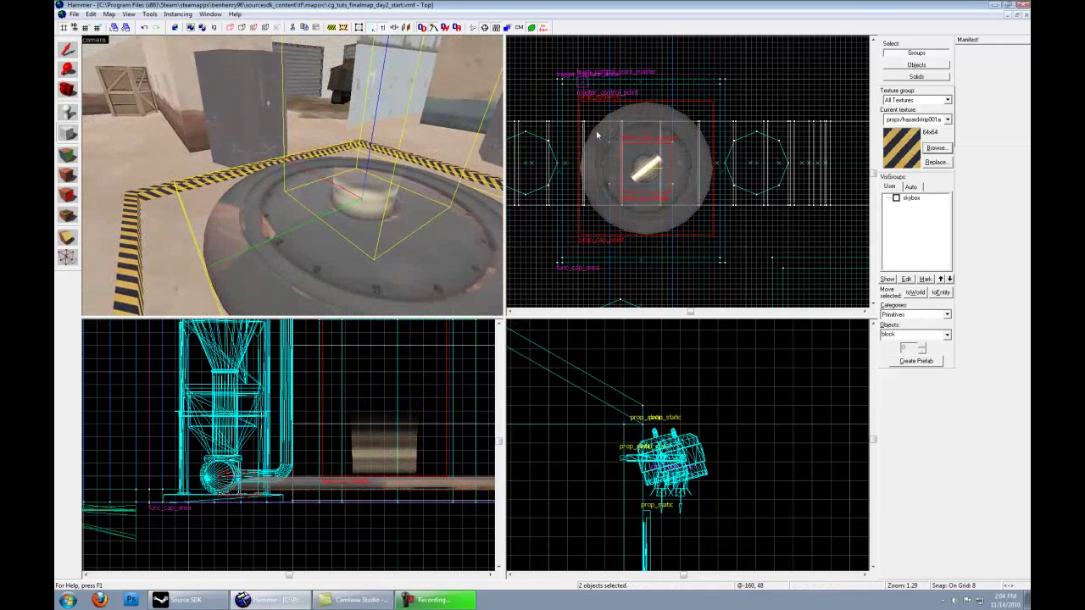
pyautogui.moveTo(563, 86); pyautogui.dragTo(721, 261)
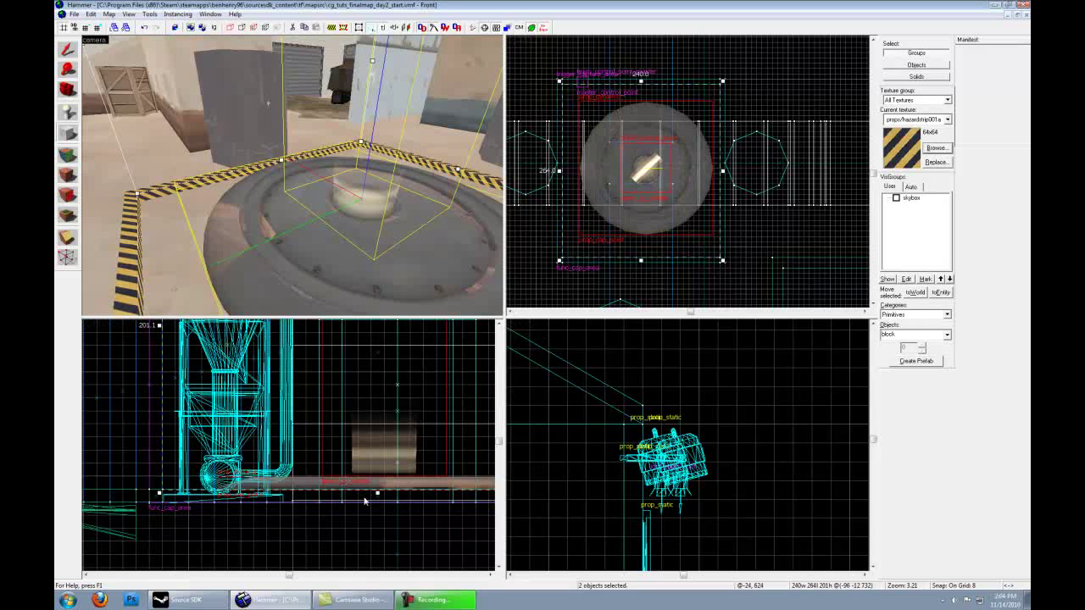
pyautogui.scroll(-4, 317, 399)
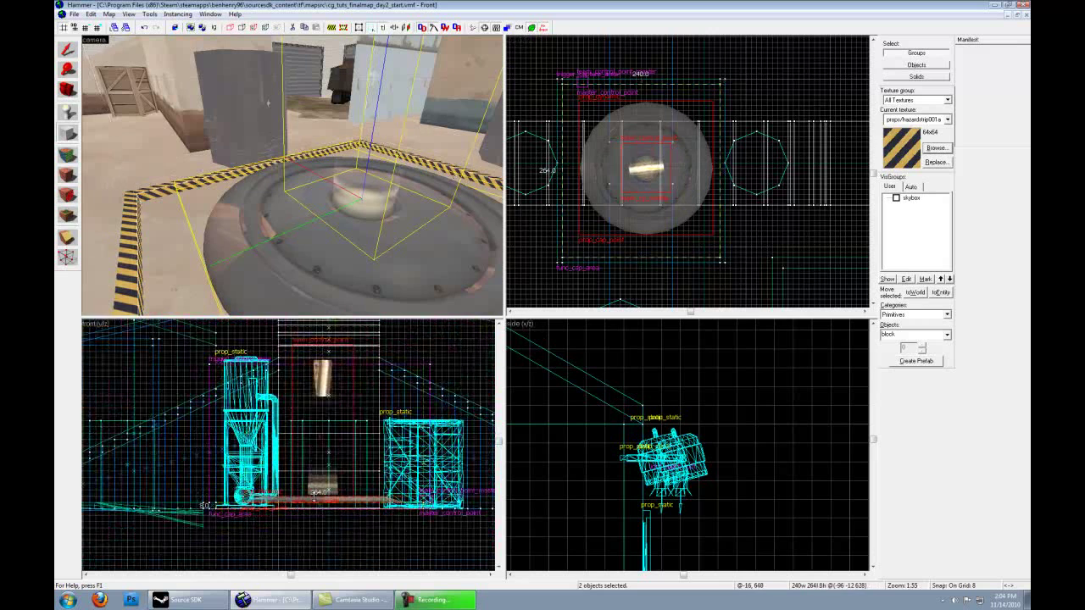
pyautogui.press('Return')
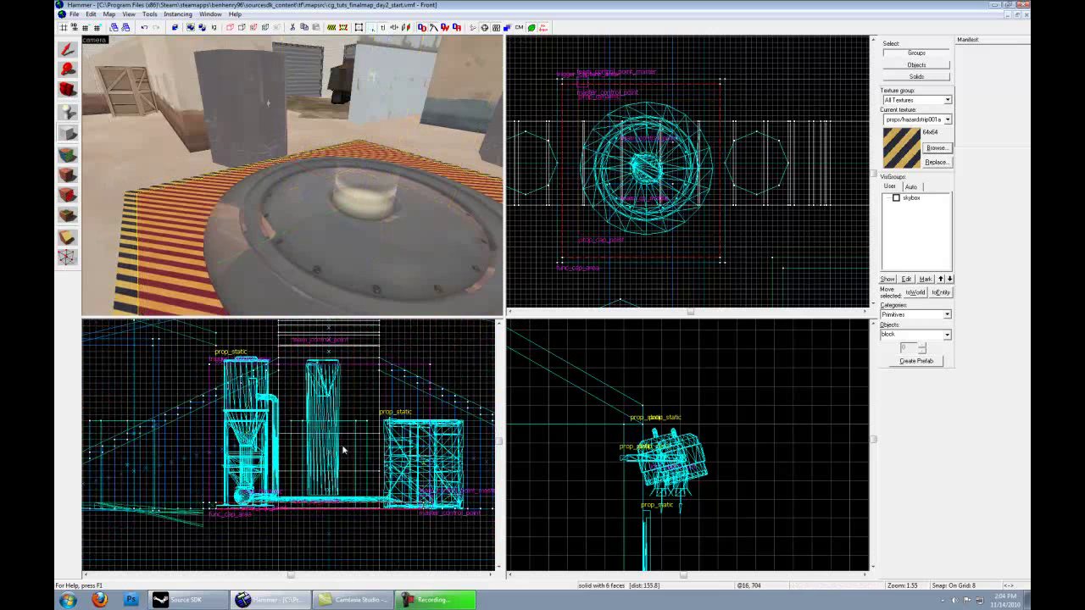
# Apply the metal/metal003 texture to the flat block beneath the control point and inspect it from several angles.
pyautogui.click(927, 148)
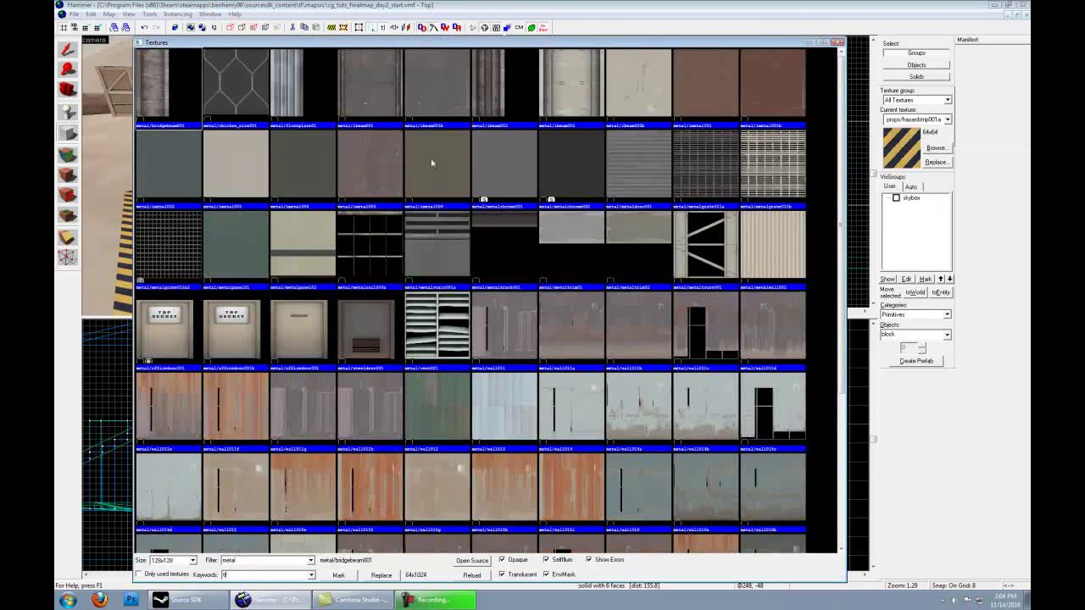
pyautogui.doubleClick(246, 161)
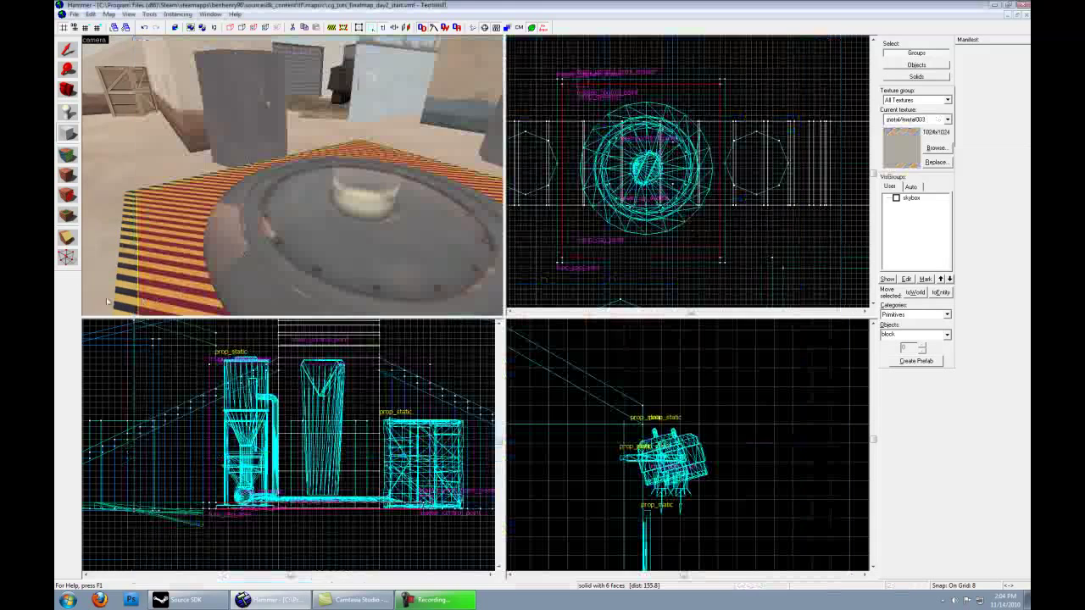
pyautogui.click(69, 176)
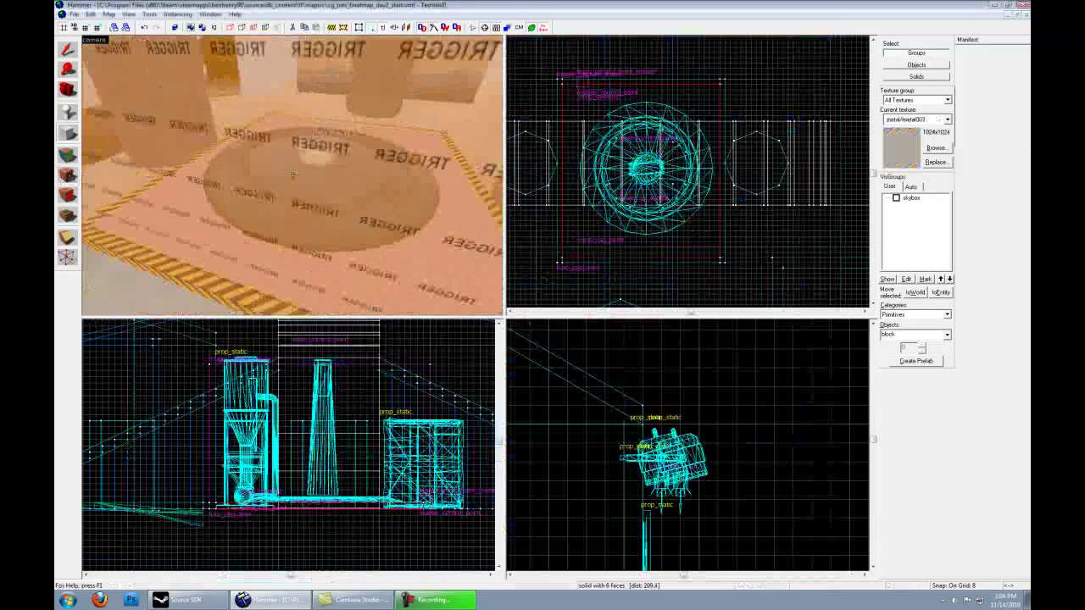
pyautogui.press('s')
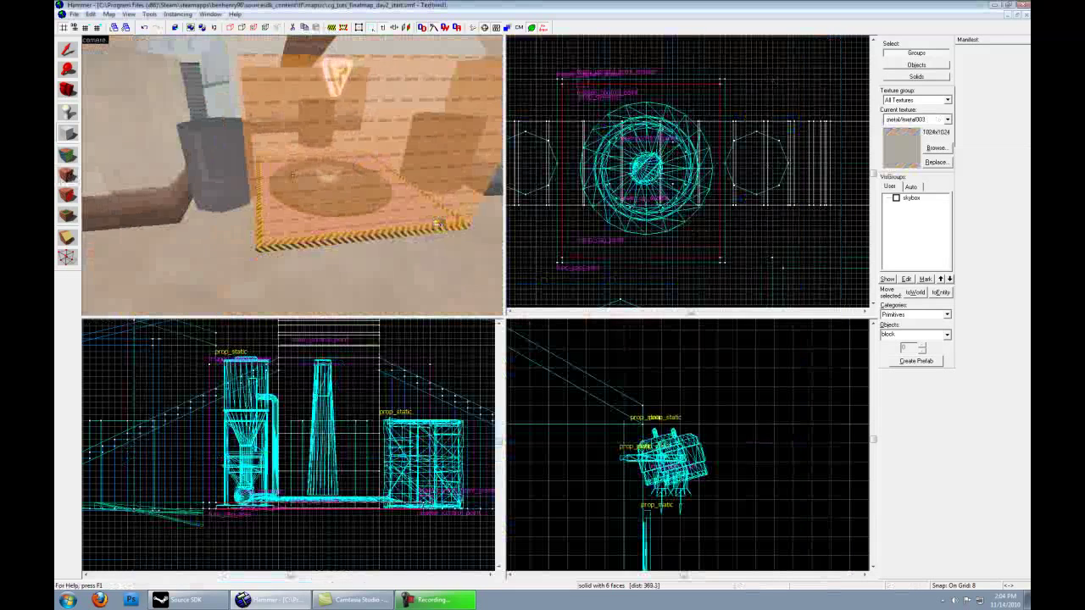
pyautogui.press('w')
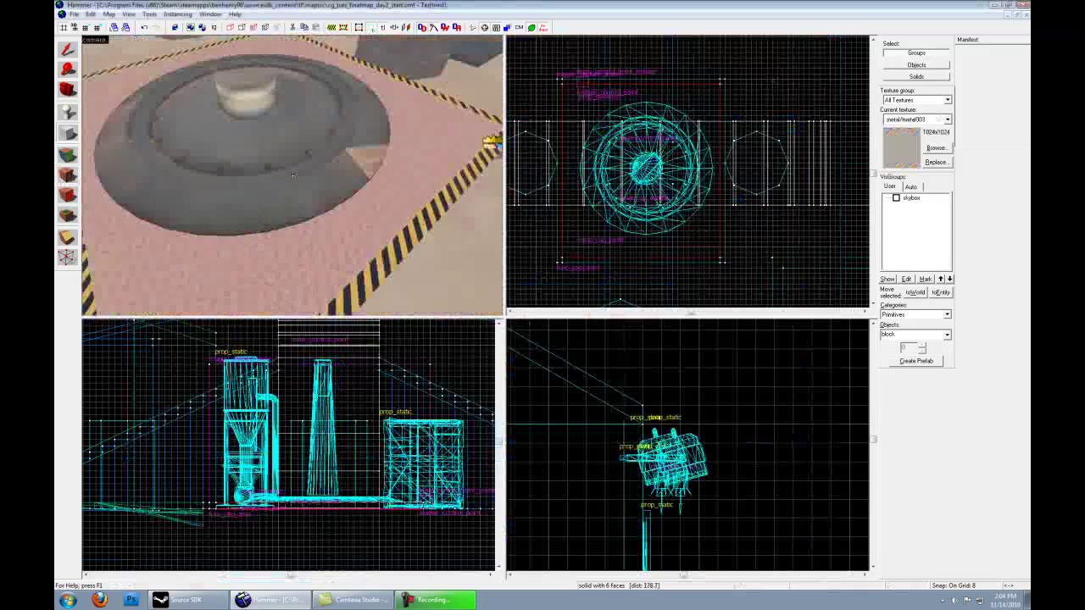
pyautogui.press('s')
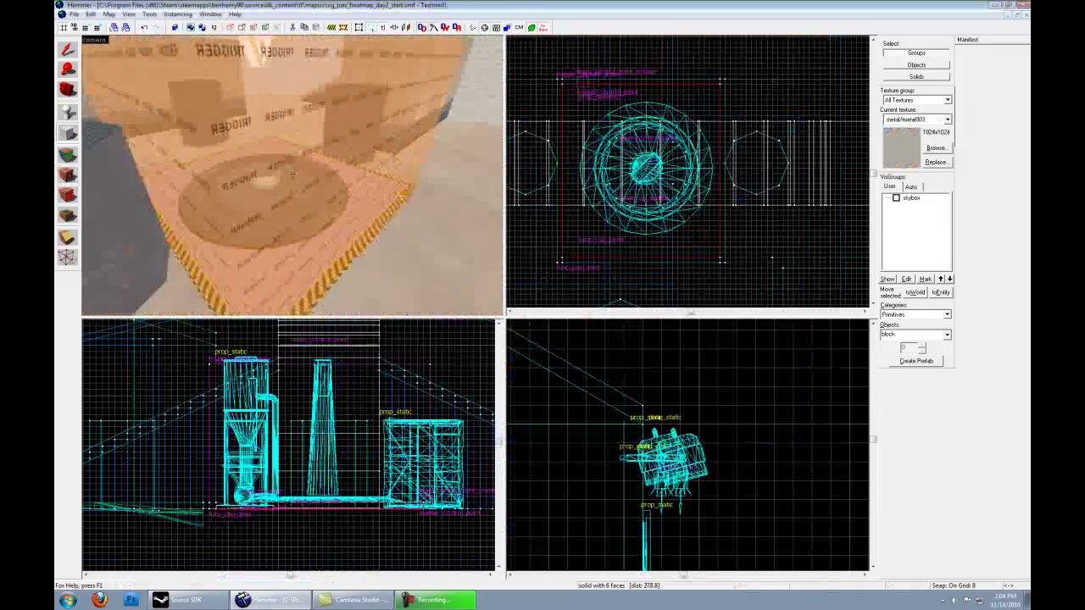
# Clear the selection, save the map and view the finished control point from farther away.
pyautogui.press('Escape')
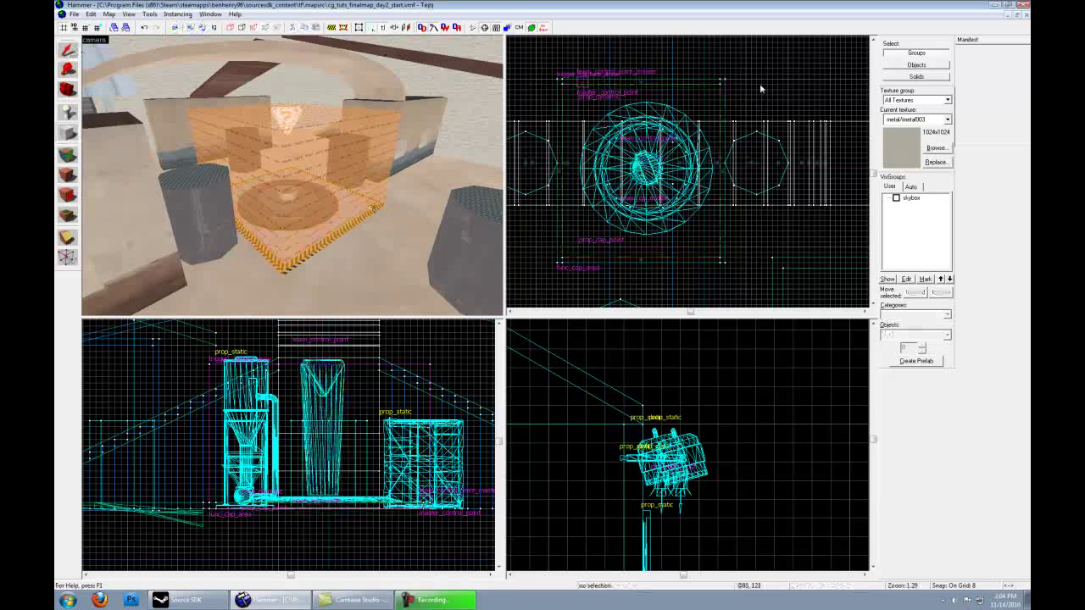
pyautogui.click(74, 15)
pyautogui.click(100, 59)
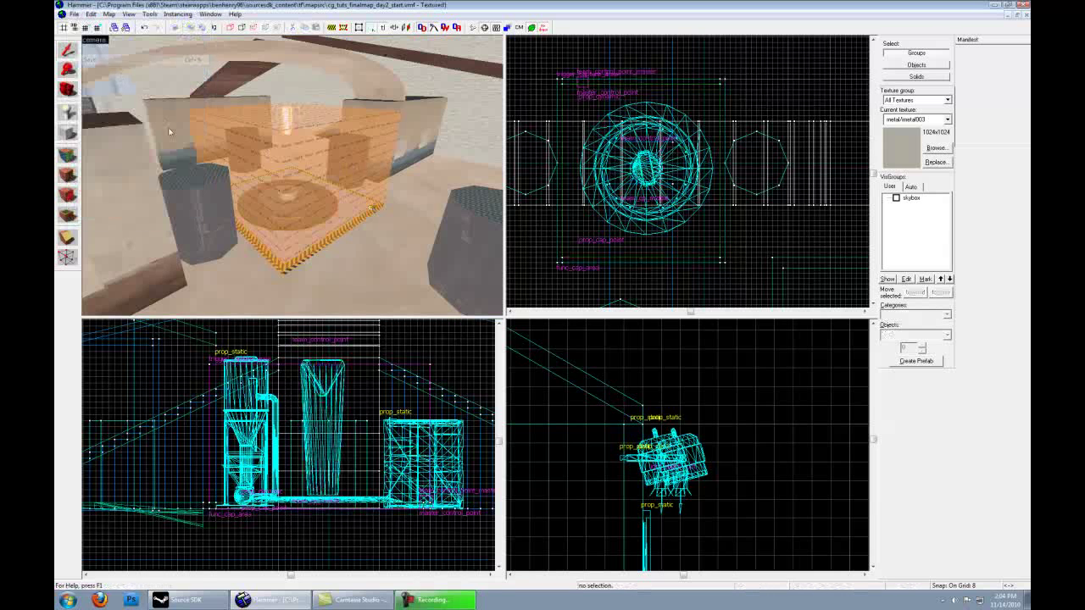
pyautogui.press('z')
pyautogui.press('s')
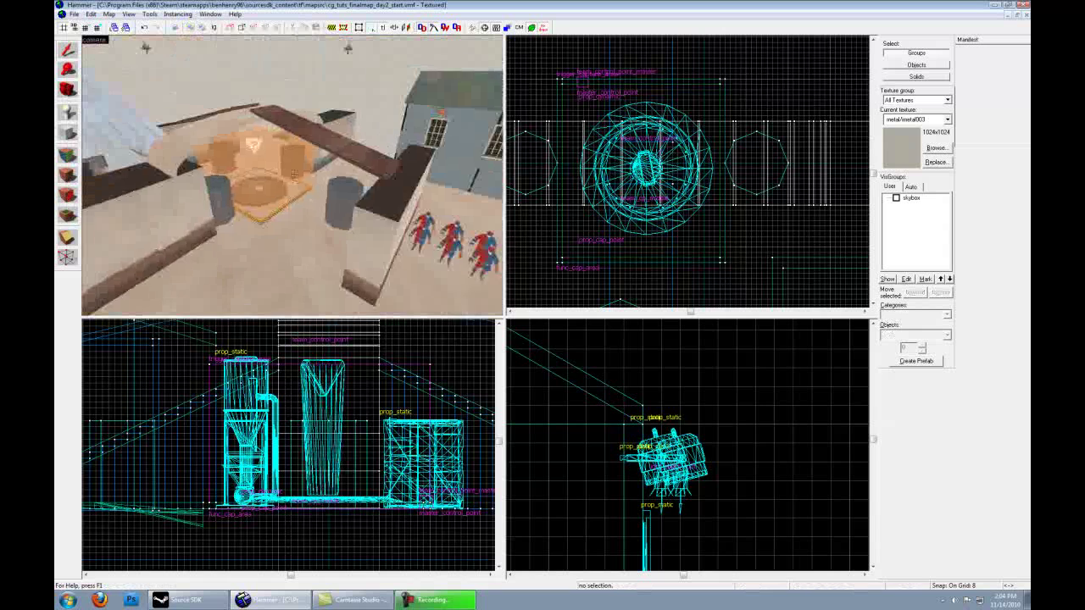